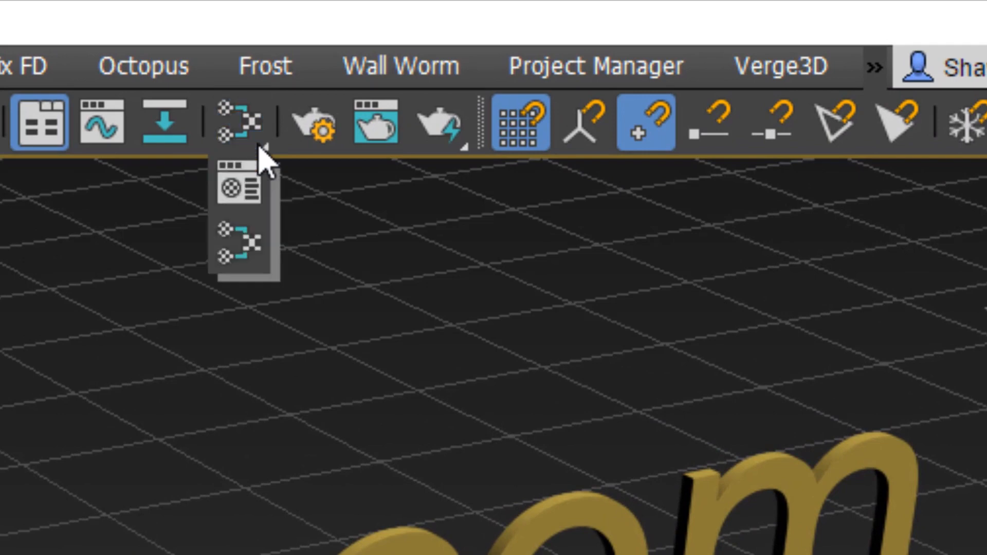
Step: Open the Compact Material Editor, switch it to Slate mode, and close the editor
left_click_drag(260, 145, 247, 191)
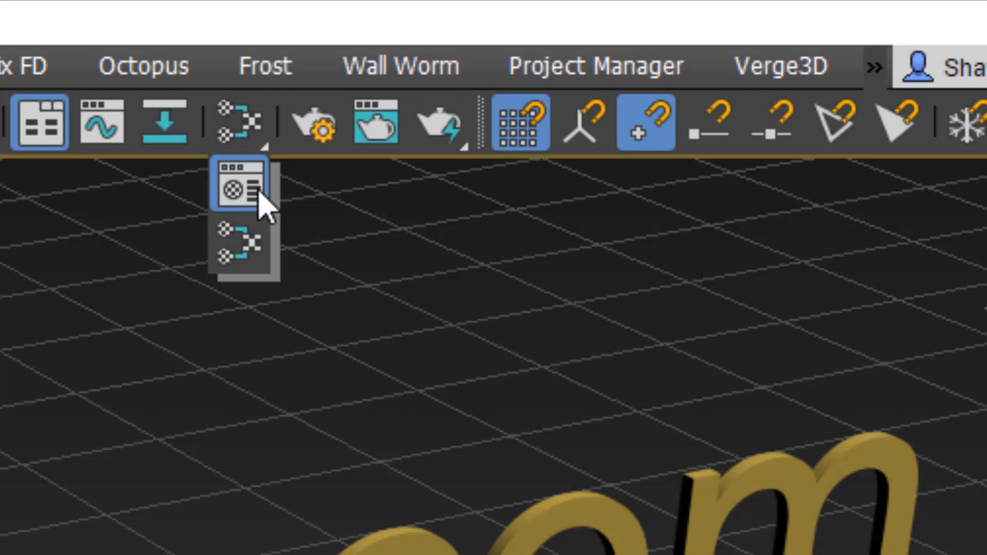
mouse_move(260, 203)
left_mouse_down()
mouse_move(261, 262)
mouse_move(261, 190)
mouse_move(253, 197)
left_mouse_up()
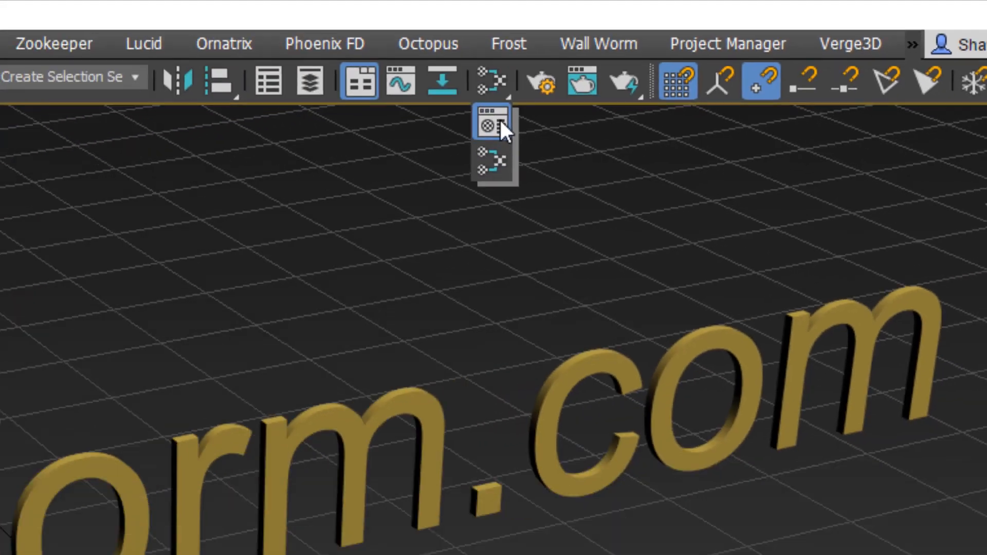
left_click_drag(499, 118, 498, 121)
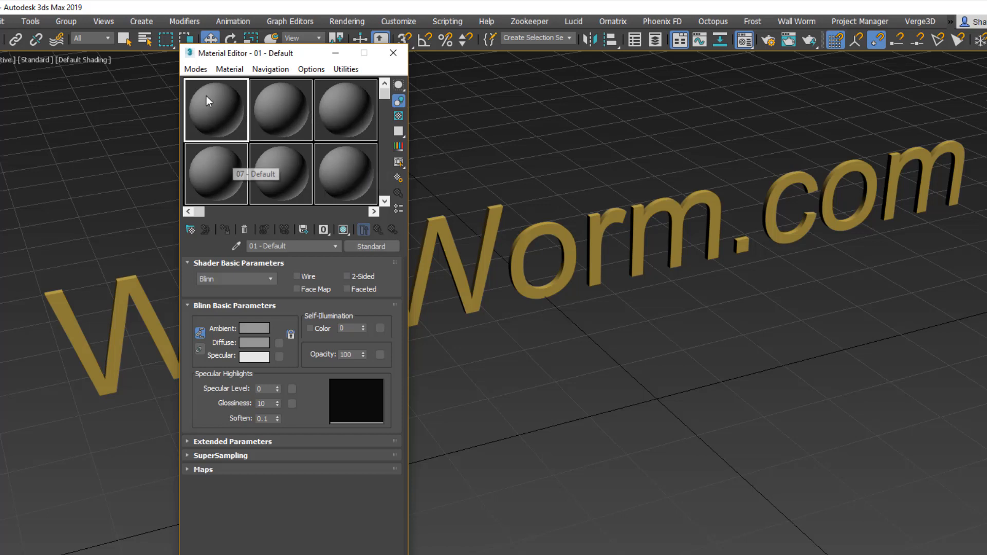
left_click(196, 69)
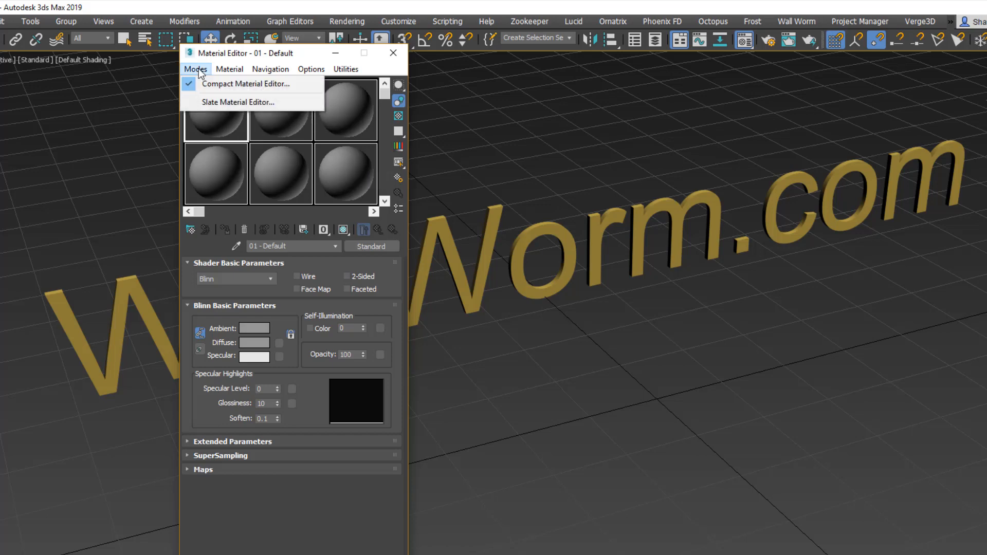
left_click(217, 103)
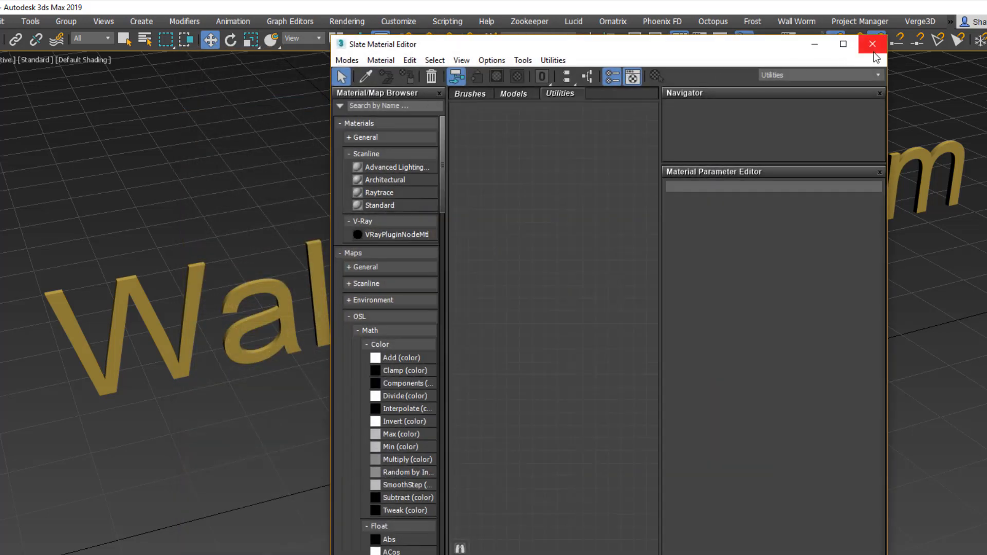
left_click(872, 44)
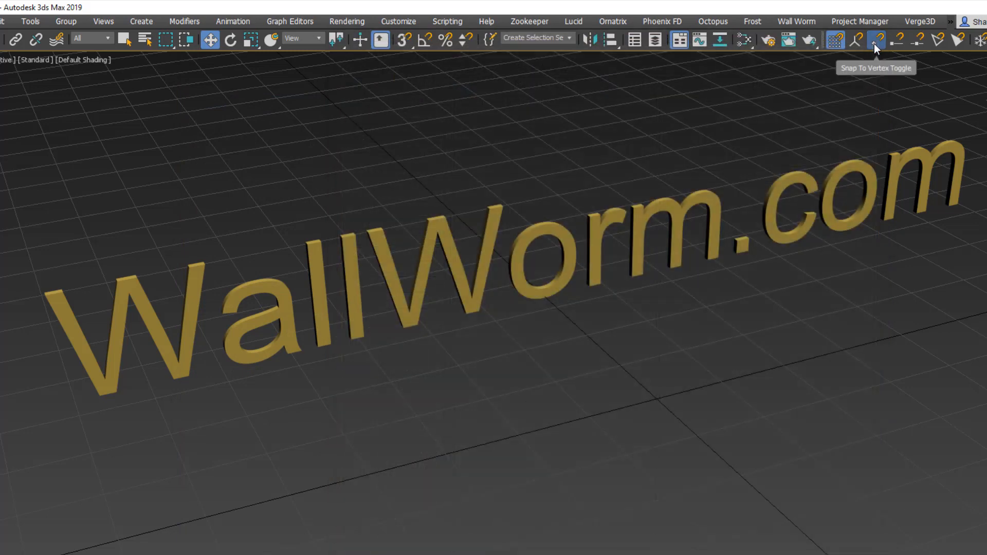
Step: Open the Slate Material Editor and move its window aside to free part of the Perspective viewport
left_click(750, 44)
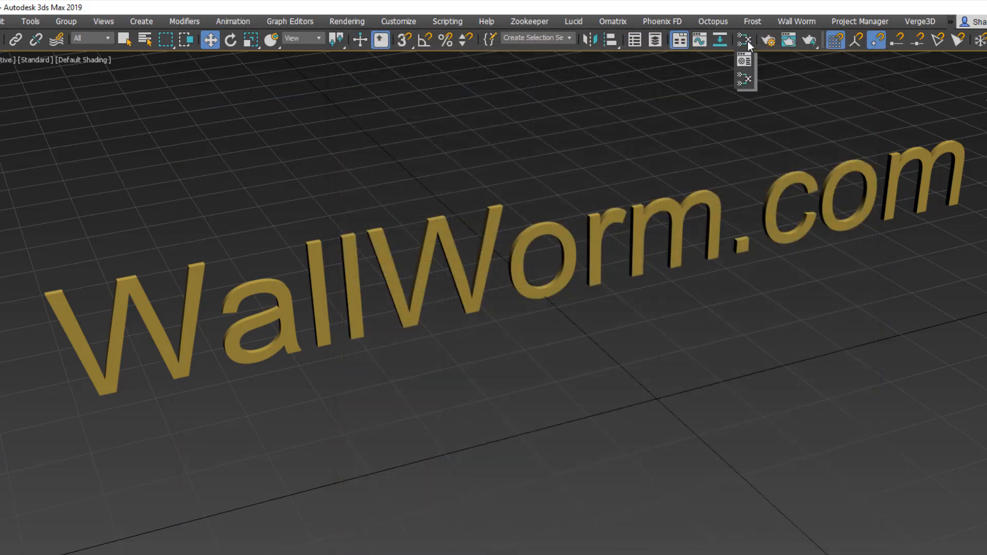
left_click(746, 81)
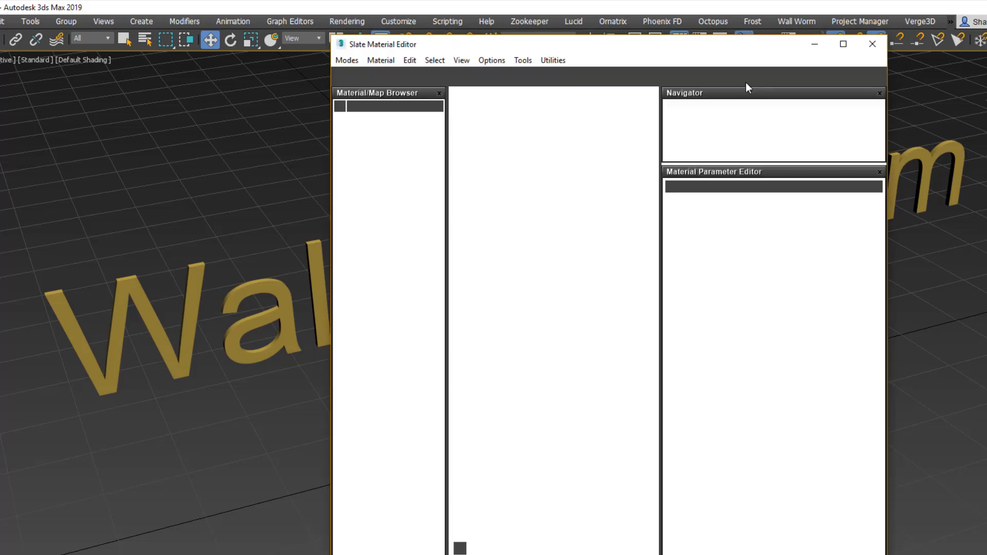
left_click(873, 44)
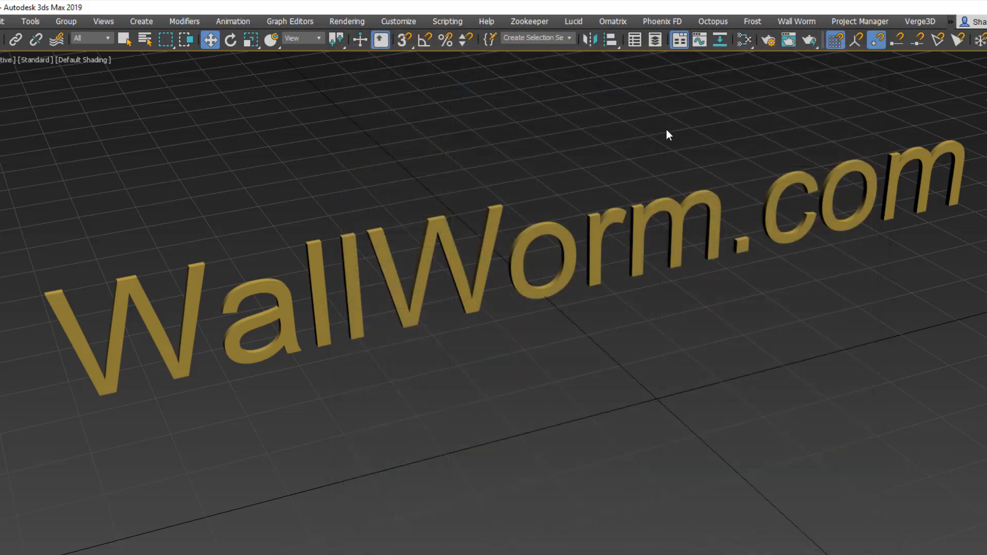
key("m")
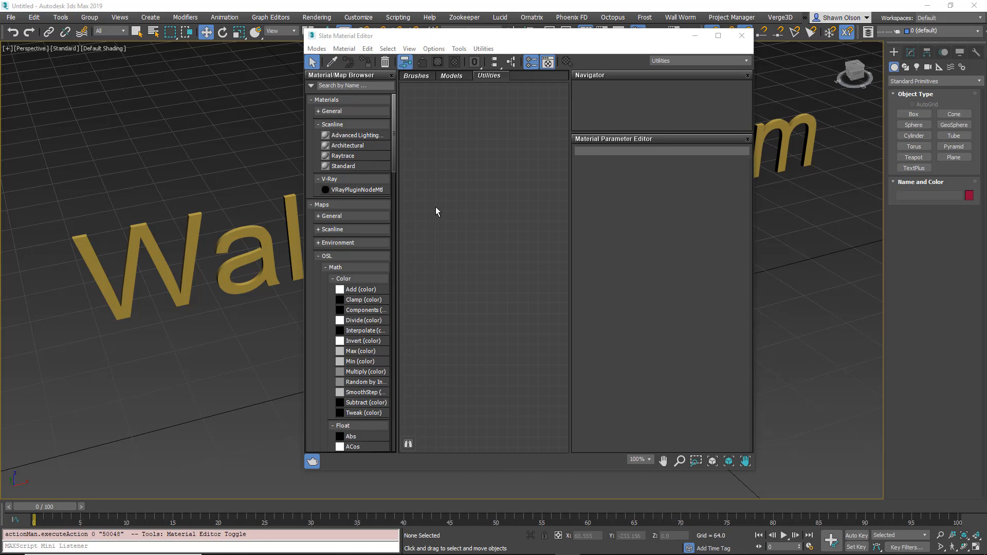
left_click_drag(557, 40, 265, 55)
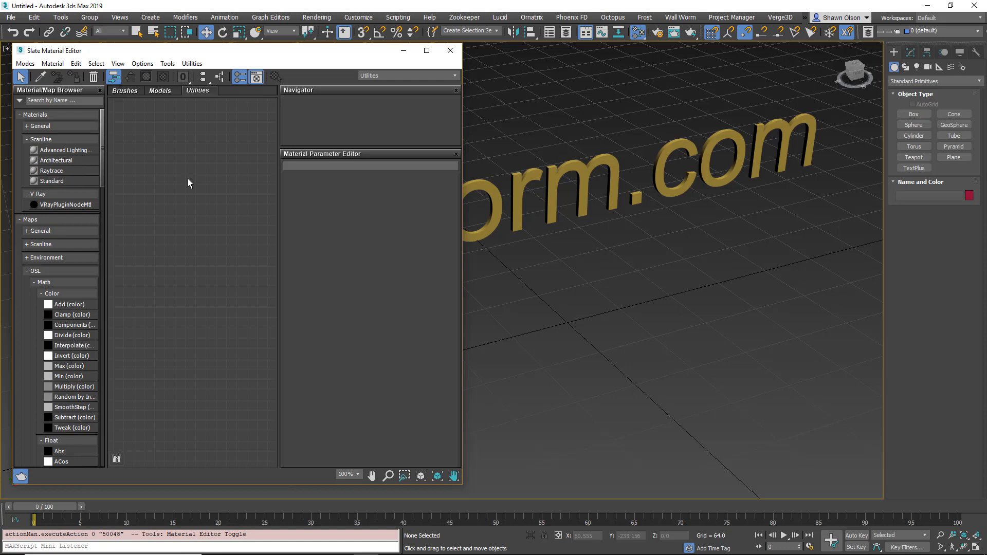
Step: Create a box in the Perspective viewport about 231 long, 202 wide and 219 high, and return to the Move tool
left_click(914, 113)
left_click_drag(730, 309, 757, 307)
left_click_drag(724, 371, 729, 480)
left_click(746, 275)
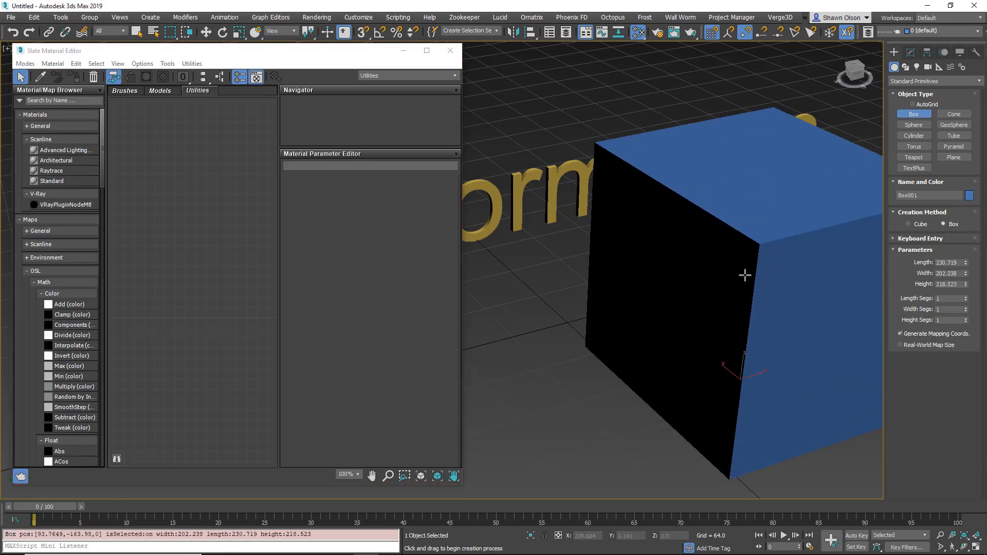
middle_click_drag(783, 264, 650, 267)
scroll(650, 267, "up", 2)
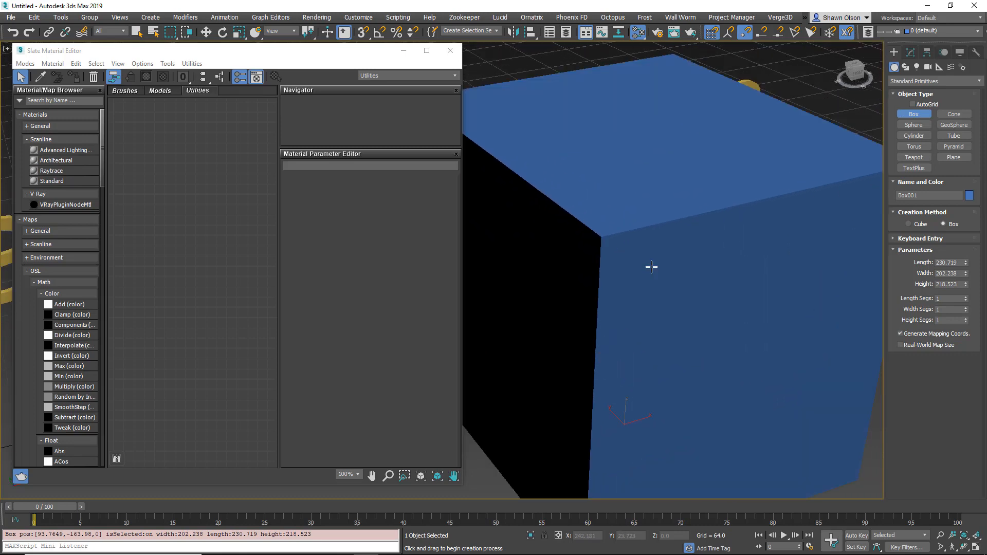
scroll(650, 267, "down", 4)
scroll(651, 267, "up", 2)
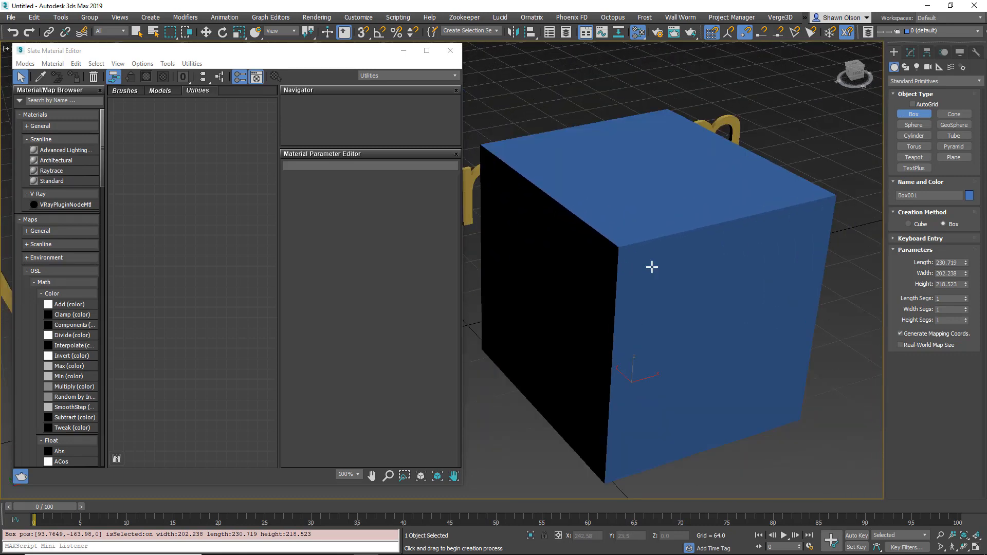
key("w")
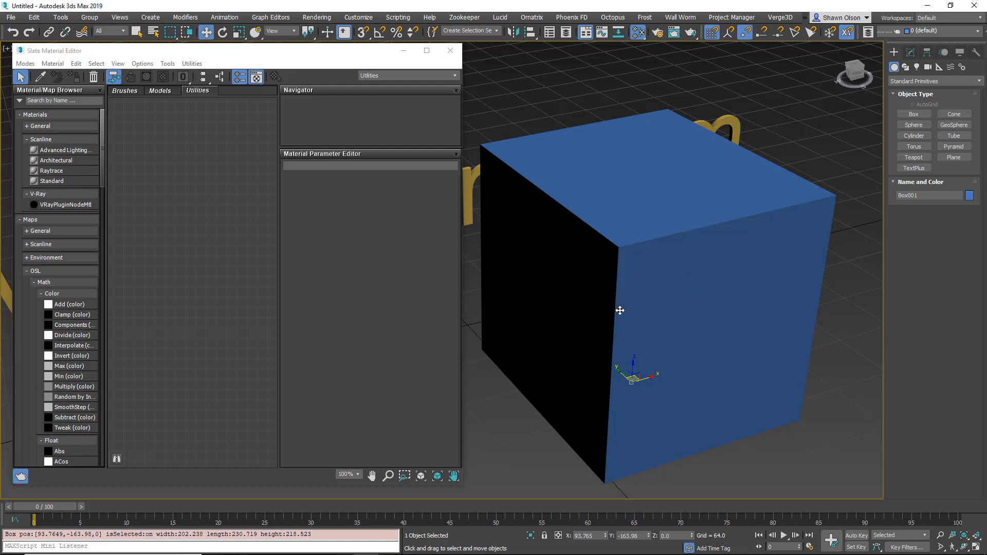
Step: Change the box's object color to turquoise (87, 225, 198) and test-render the Perspective view
left_click(970, 199)
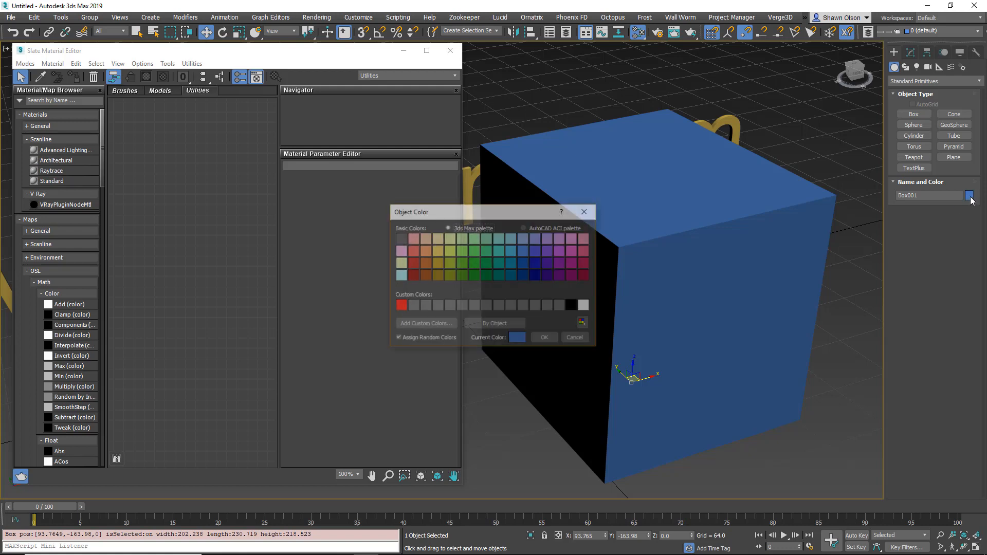
left_click(499, 250)
left_click(545, 339)
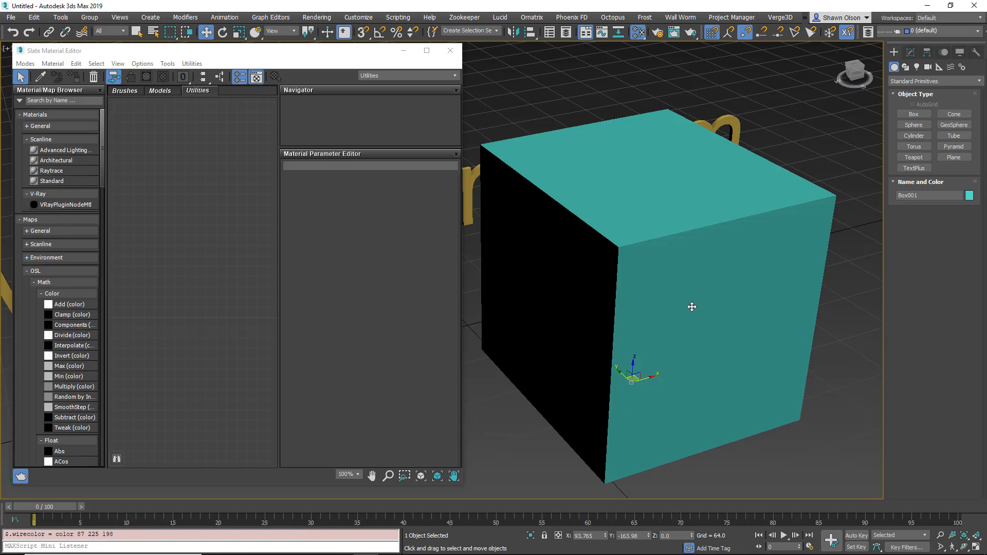
left_click(690, 32)
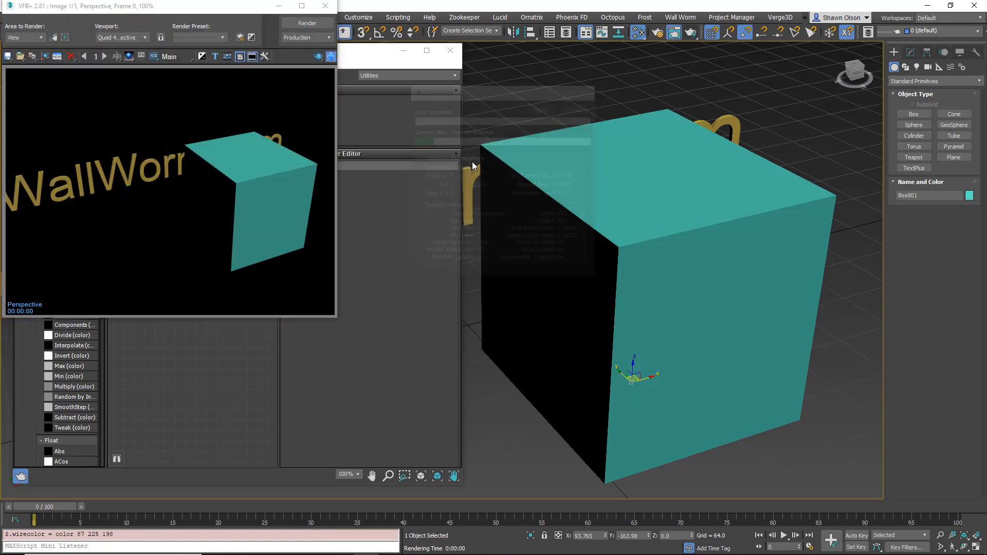
left_click(325, 5)
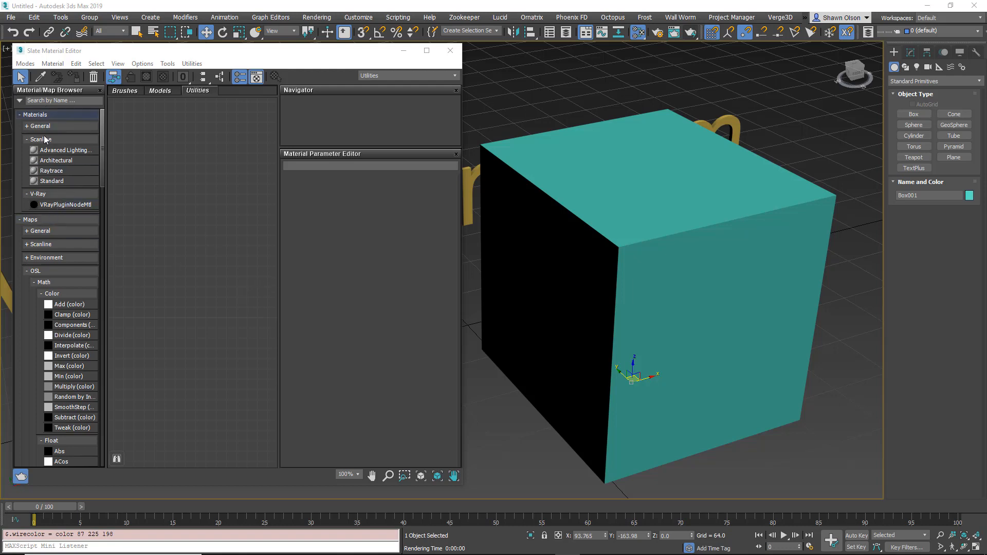
Step: Expand the General materials group, browse the available types, and add a Scanline Standard material node to the Utilities view
left_click(30, 126)
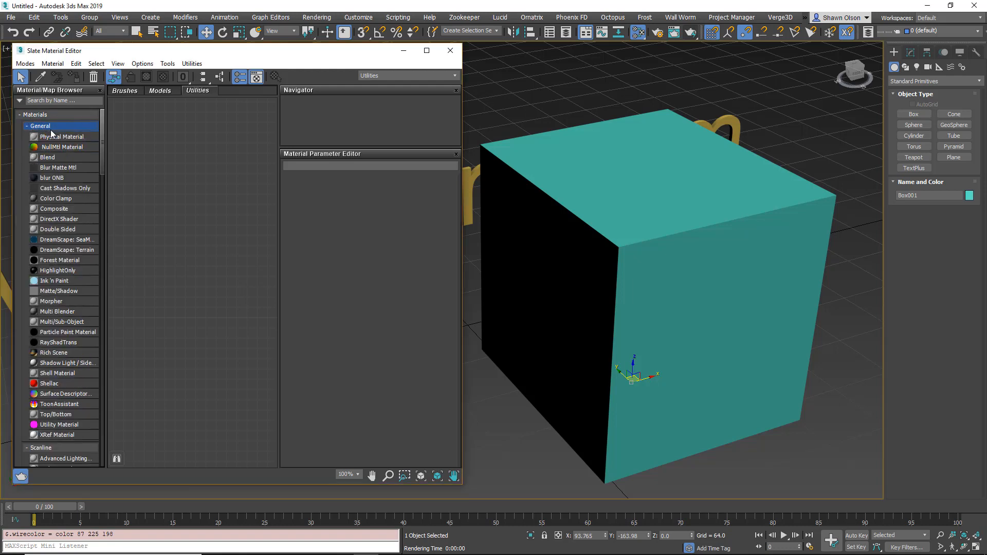
left_click_drag(103, 145, 103, 179)
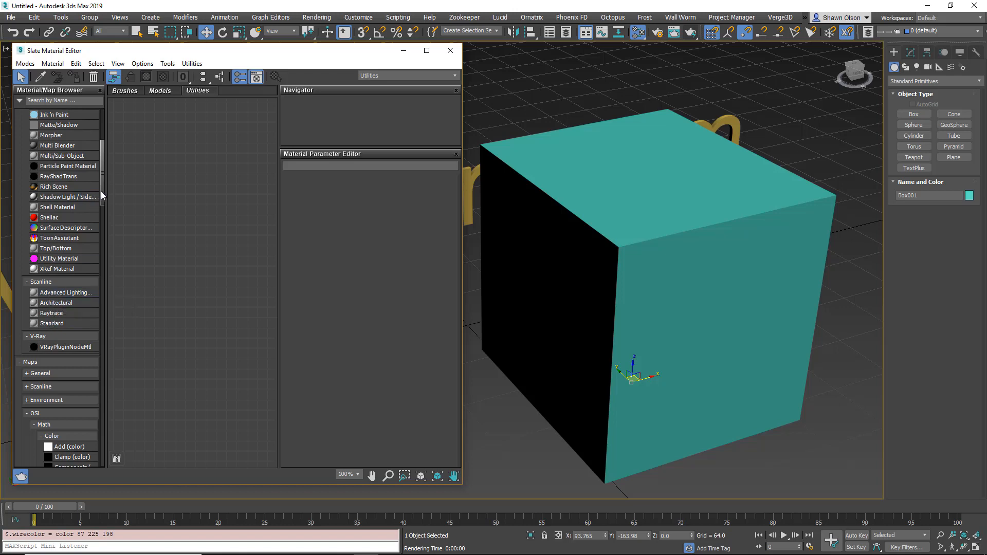
left_click_drag(103, 196, 111, 163)
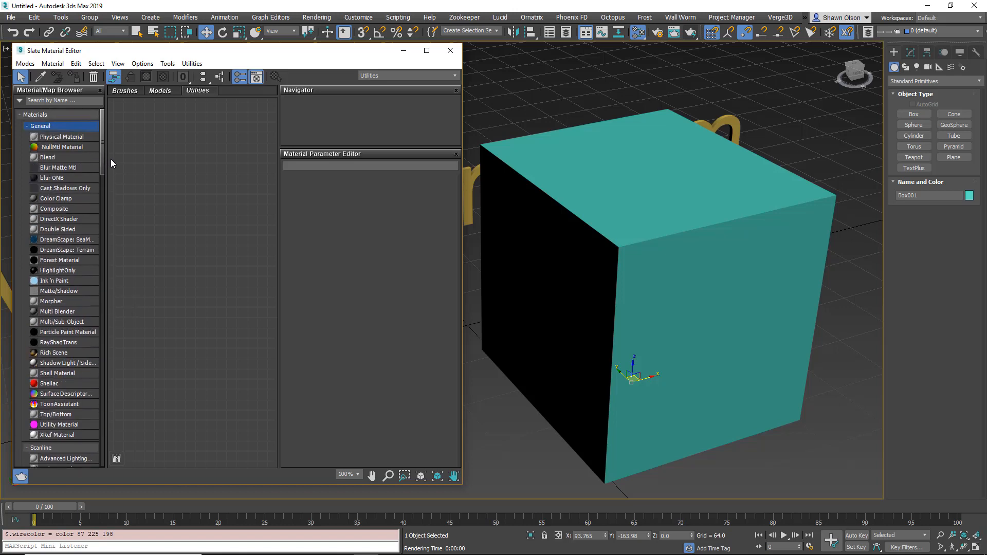
left_click(68, 141)
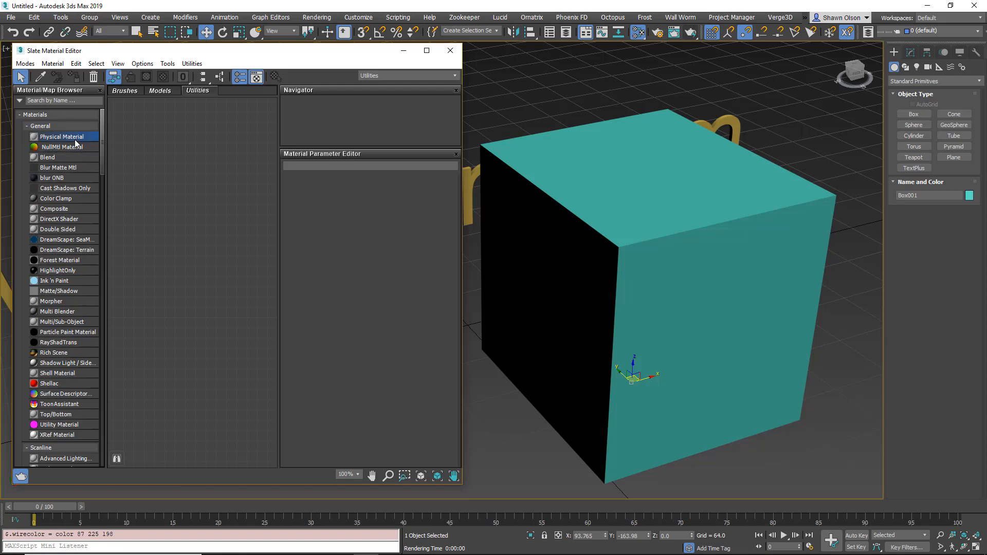
left_click_drag(103, 149, 105, 173)
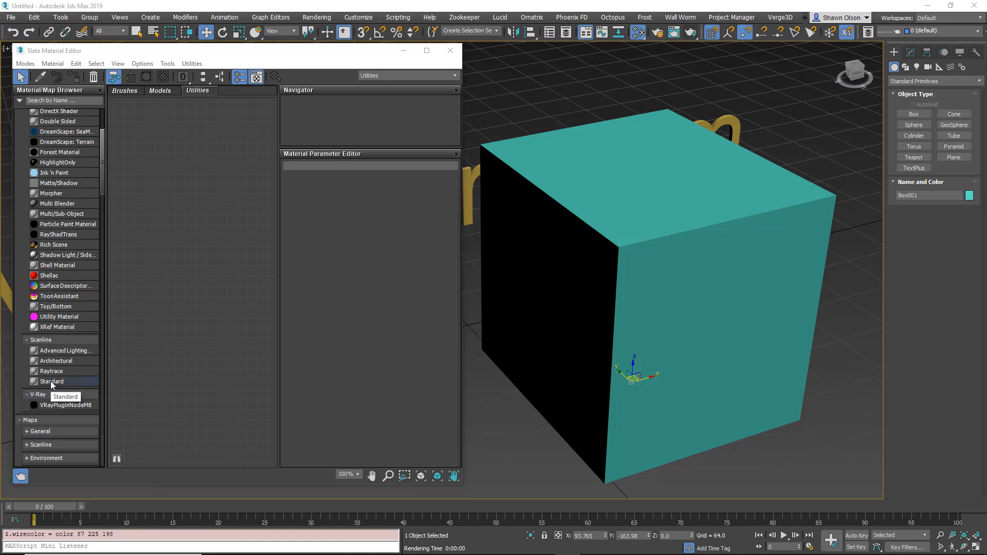
left_click_drag(51, 382, 179, 202)
middle_click_drag(208, 222, 248, 247)
scroll(213, 214, "up", 1)
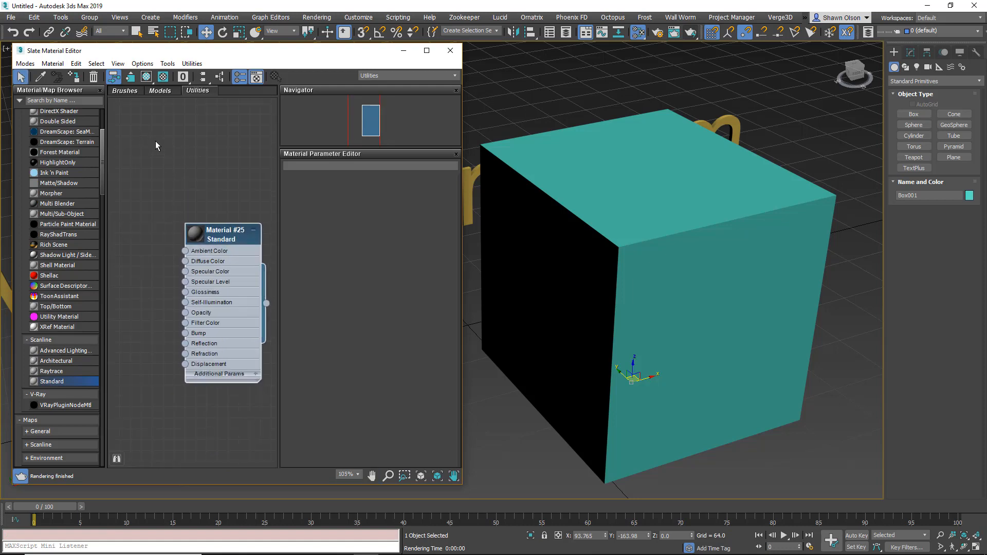
Step: Add a second Scanline Standard material to the node view and place the first node below it
right_click(159, 145)
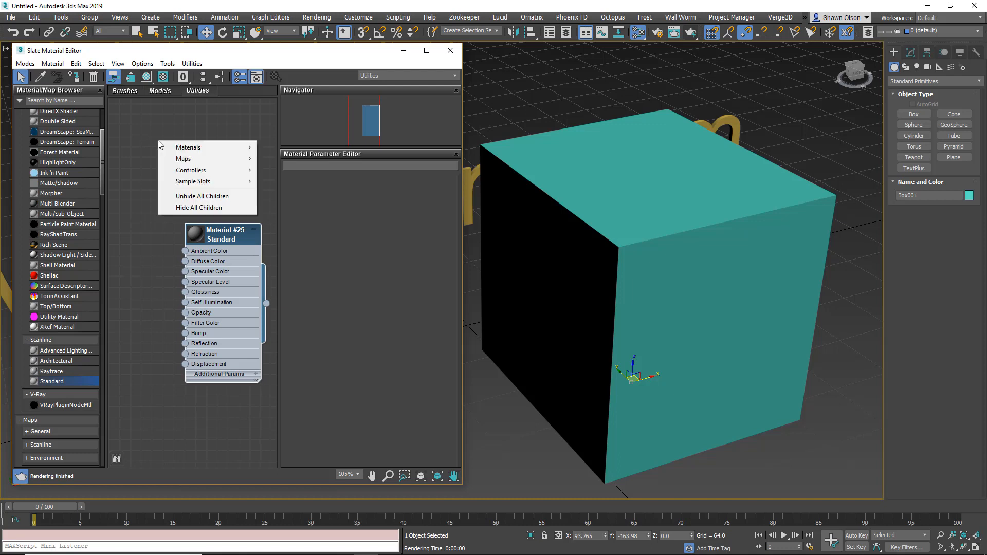
mouse_move(221, 148)
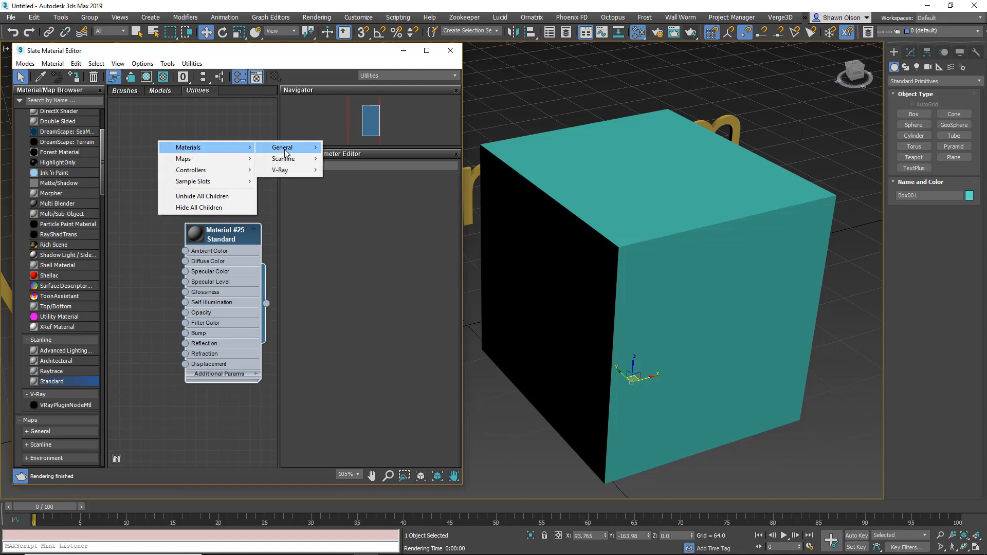
mouse_move(290, 160)
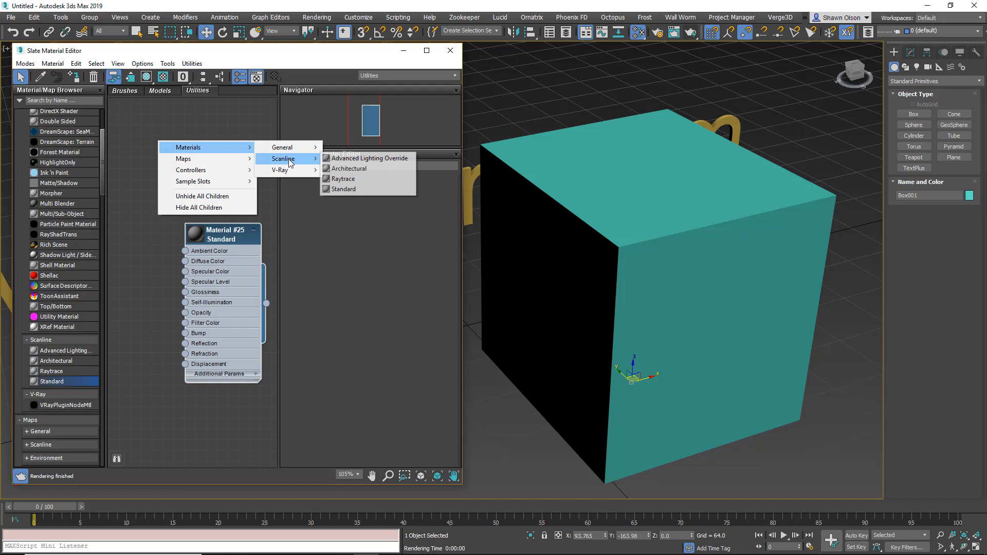
left_click(350, 190)
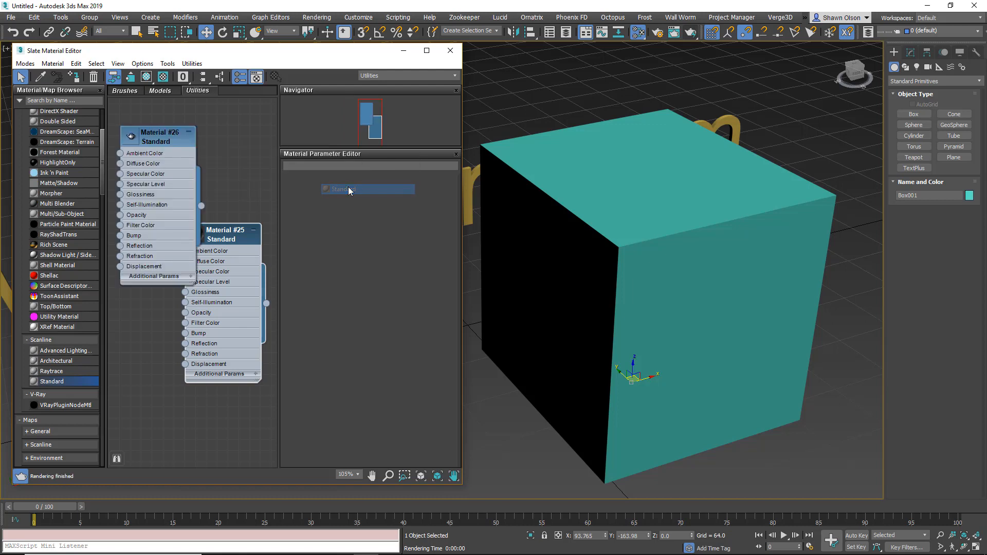
scroll(151, 140, "down", 4)
left_click_drag(203, 253, 168, 294)
Step: Show the parameters of the second Standard material and rename it examples/box1
double_click(175, 202)
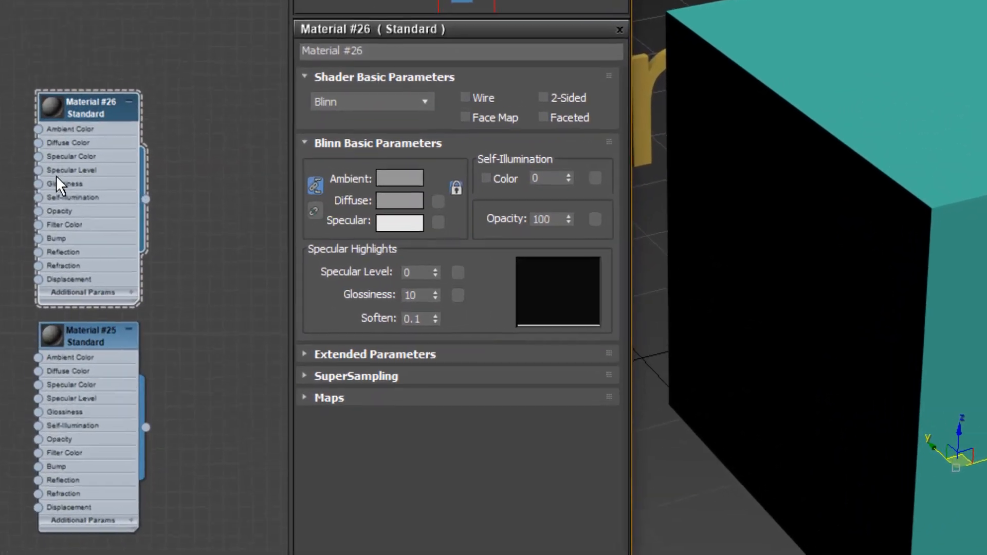
left_click(391, 42)
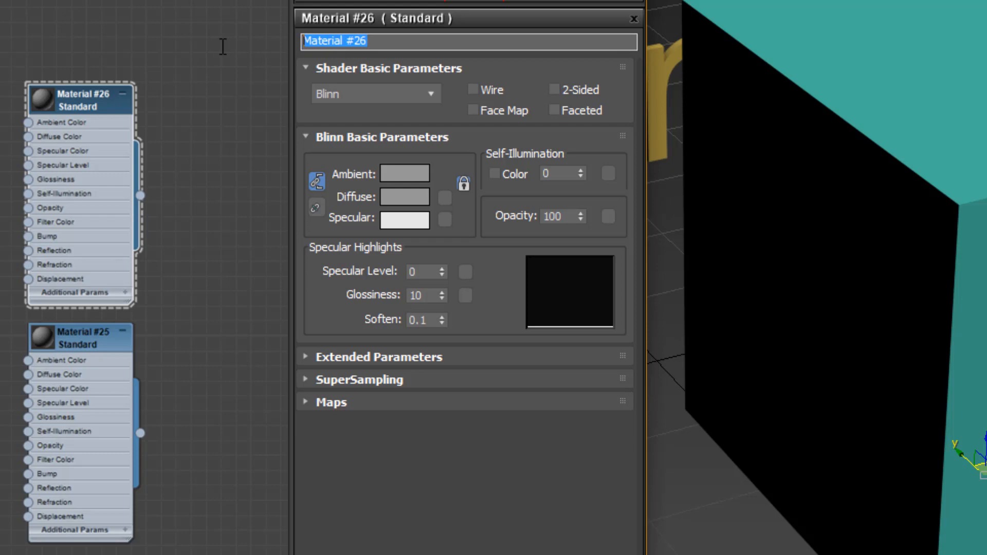
type("examples/box1")
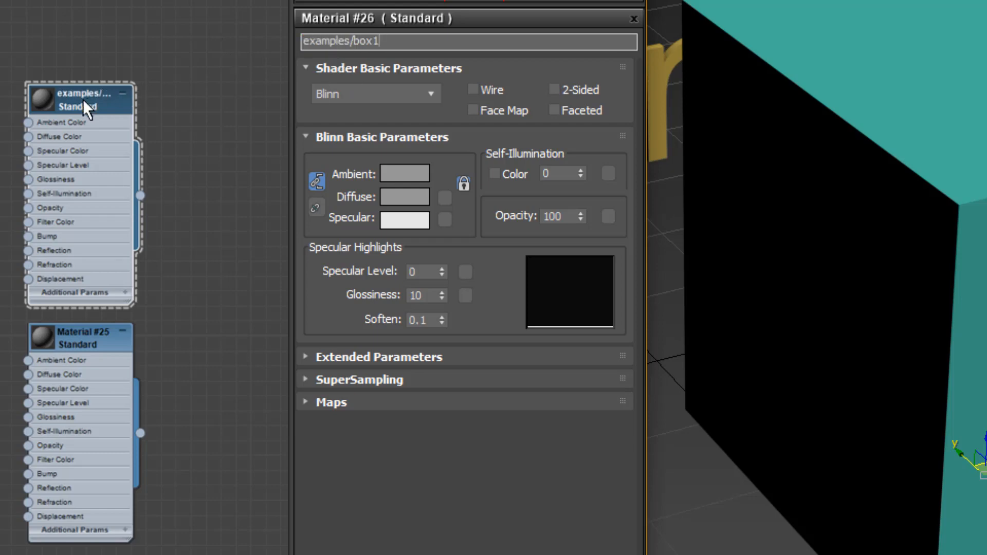
left_click(357, 43)
left_click(465, 43)
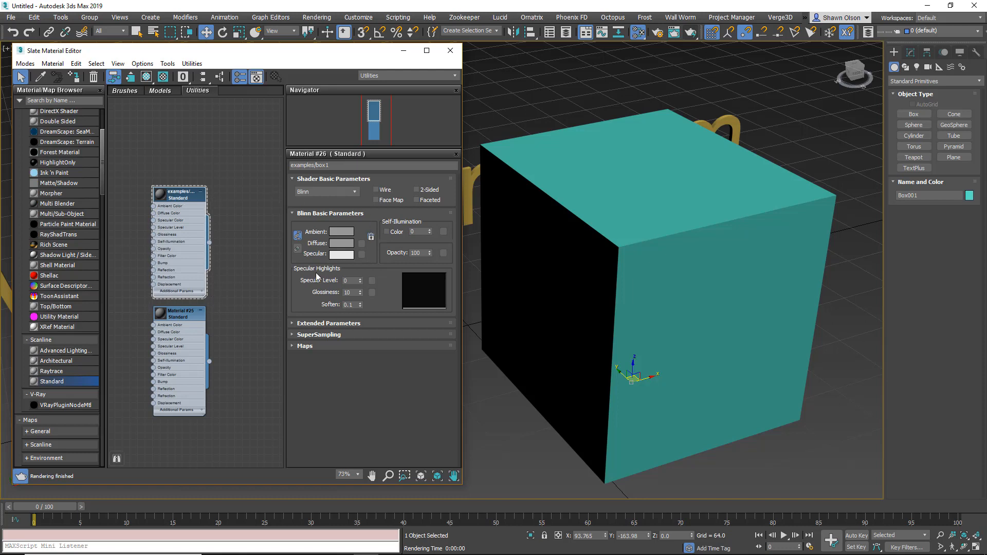
Step: Assign the examples/box1 material to the selected box
left_click(70, 77)
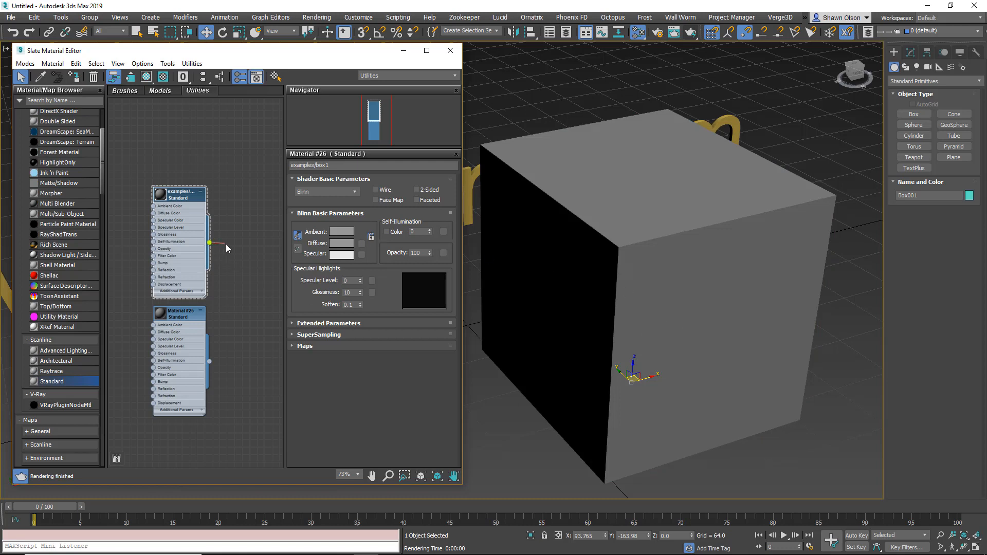
left_click_drag(230, 248, 645, 312)
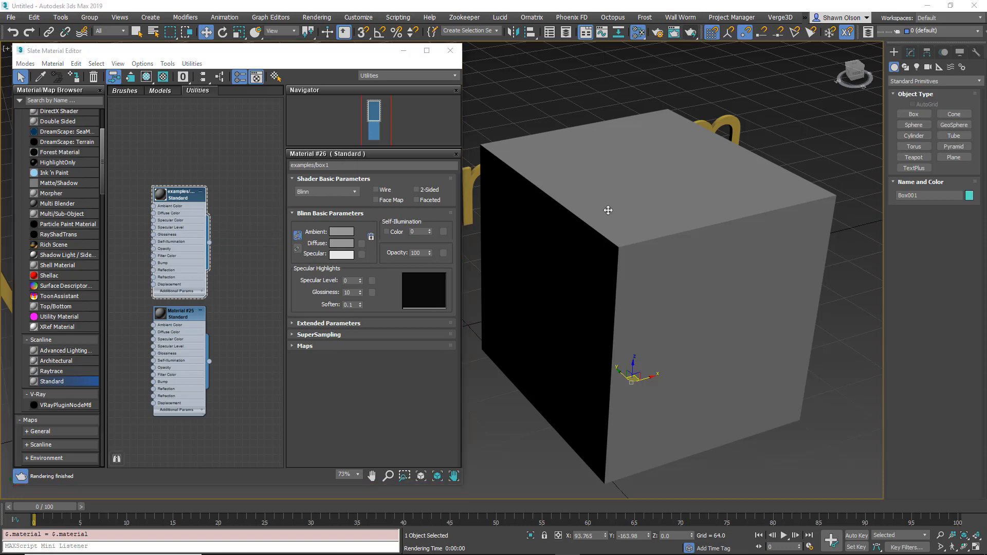
Step: Set the diffuse color of the examples/box1 material to green, with RGB 32, 248, 32
left_click(341, 243)
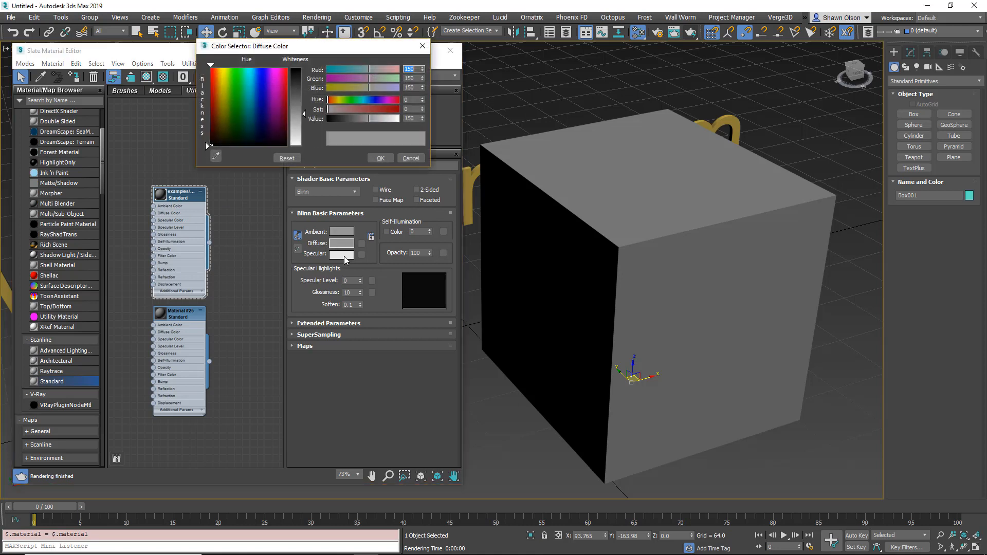
left_click_drag(247, 100, 236, 71)
left_click(296, 78)
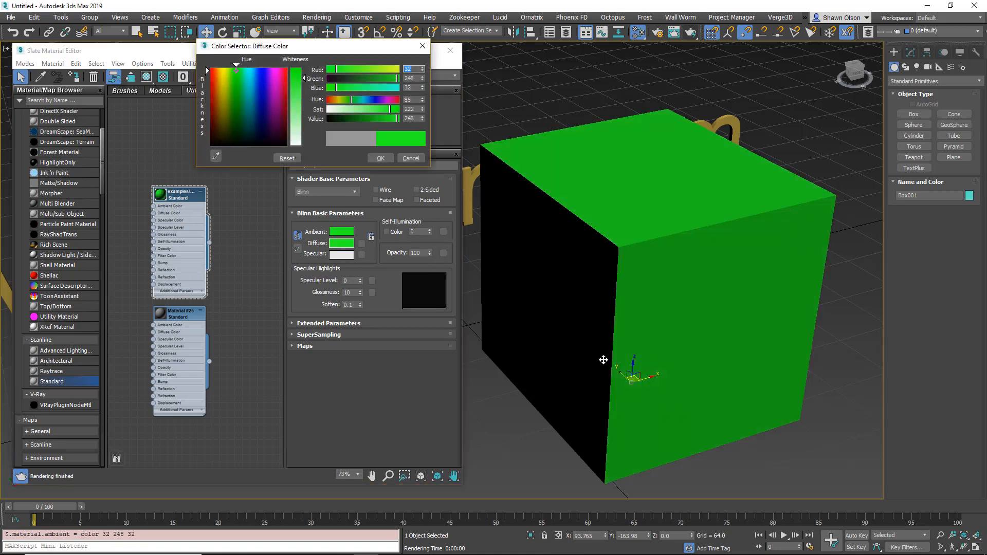
left_click(383, 159)
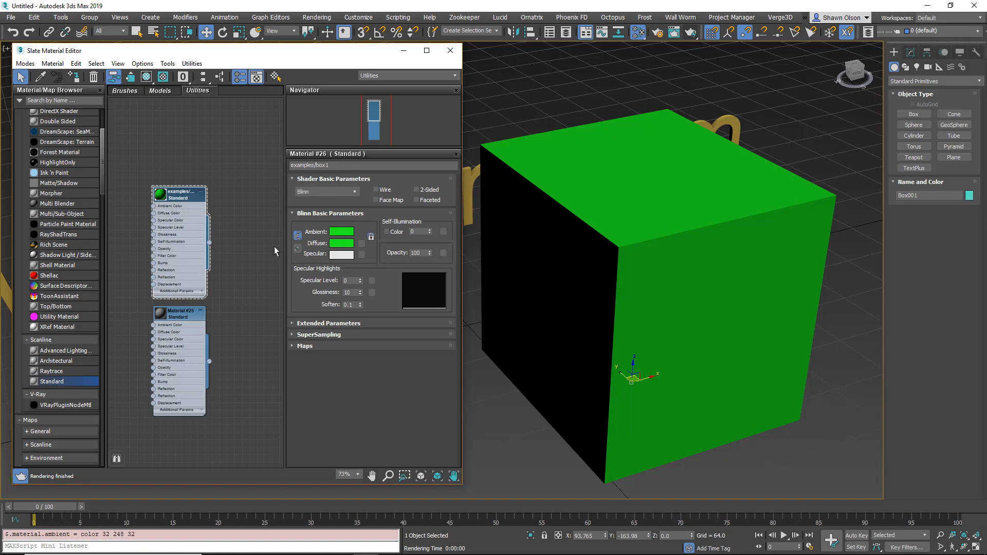
Step: Render the Perspective view to check the green box, and dismiss the render window
left_click(691, 32)
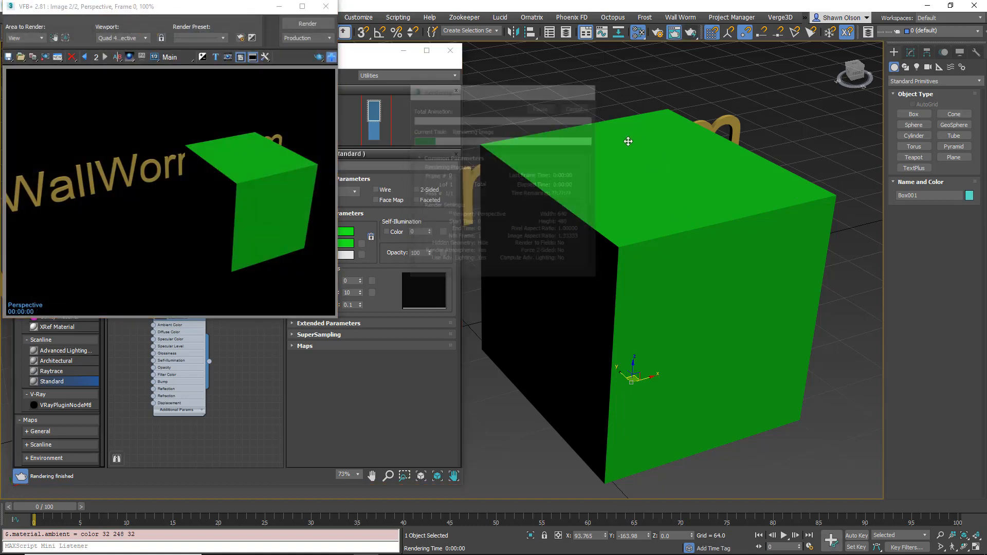
left_click(393, 156)
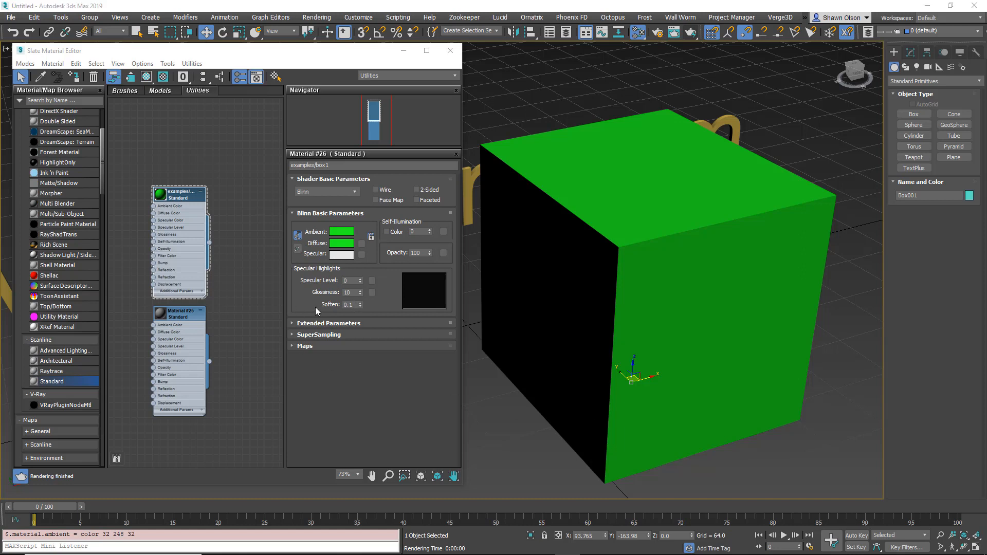
middle_click_drag(191, 271, 248, 261)
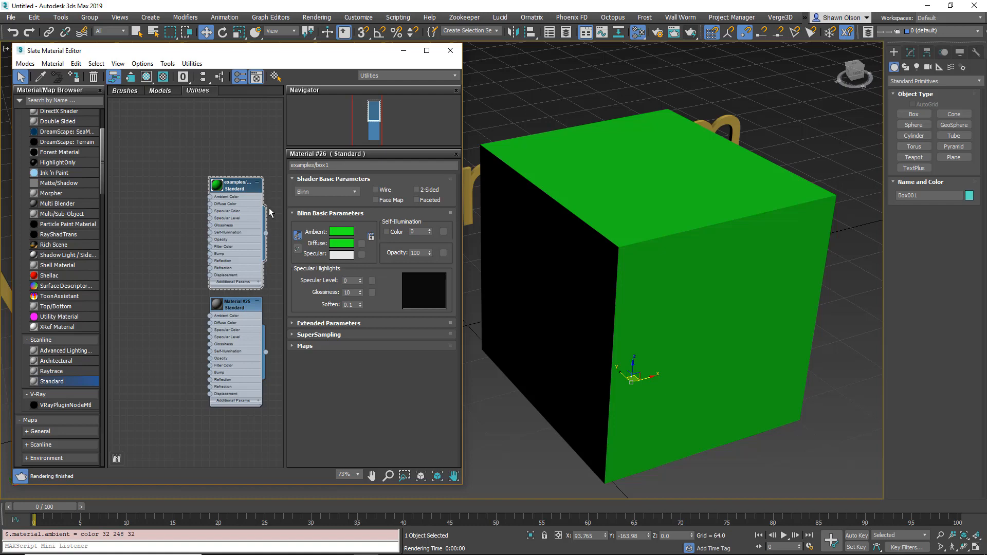
Step: Expand the Maps parameters of examples/box1, collapse the Materials group in the browser, and expand the General maps group
left_click(294, 347)
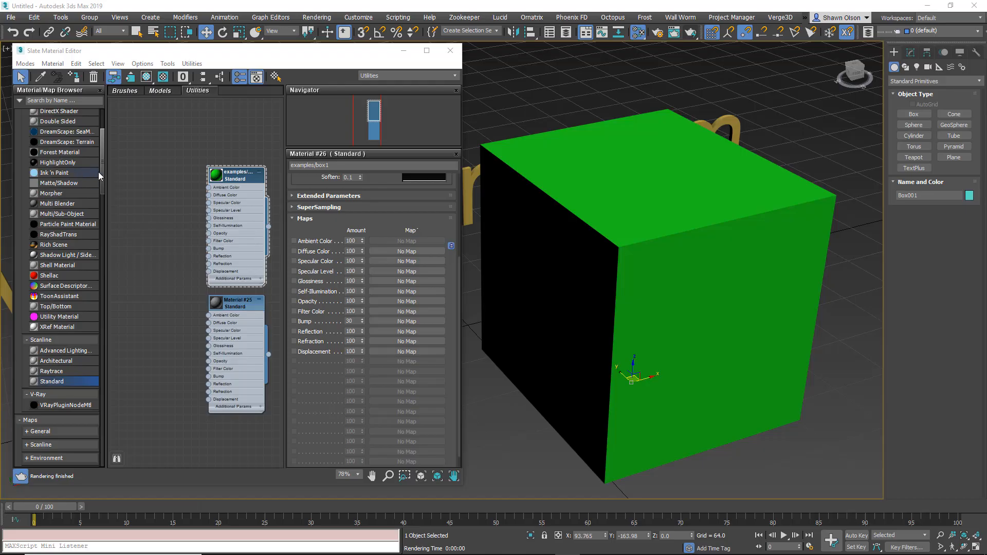
scroll(103, 175, "up", 5)
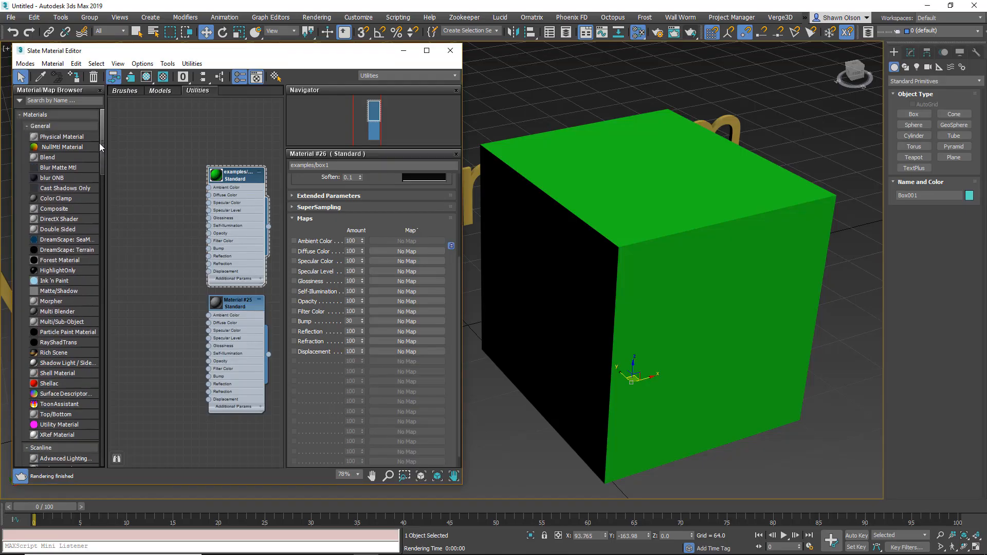
left_click(20, 116)
left_click(24, 128)
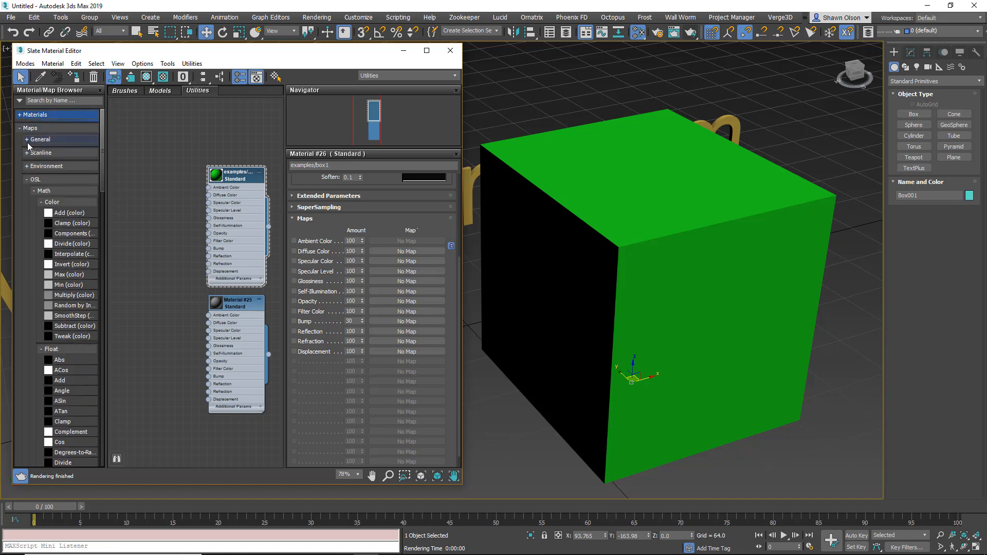
left_click(27, 140)
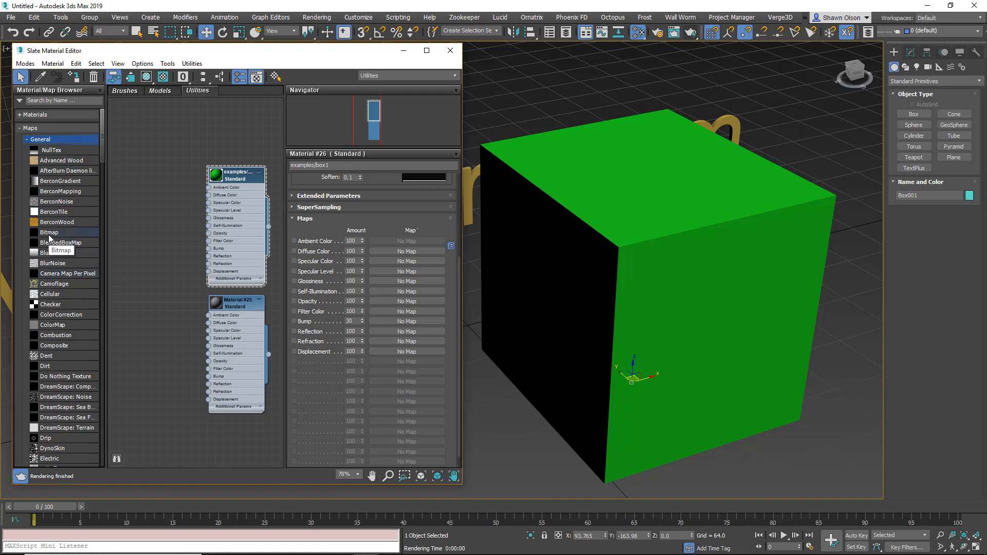
Step: Add a Bitmap map node that loads bubblemoss.tga, and place it beside the examples/box1 node
left_click_drag(49, 237, 149, 158)
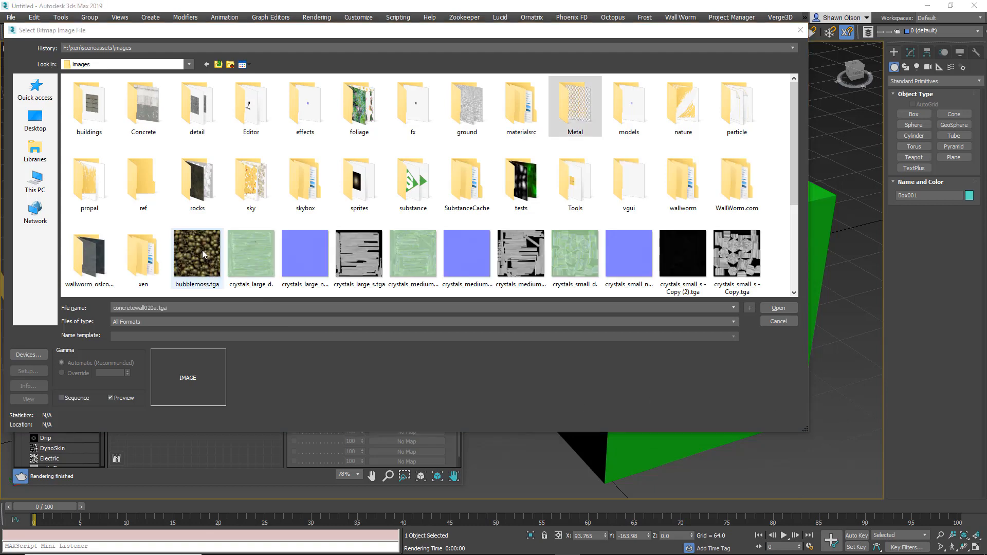
double_click(202, 250)
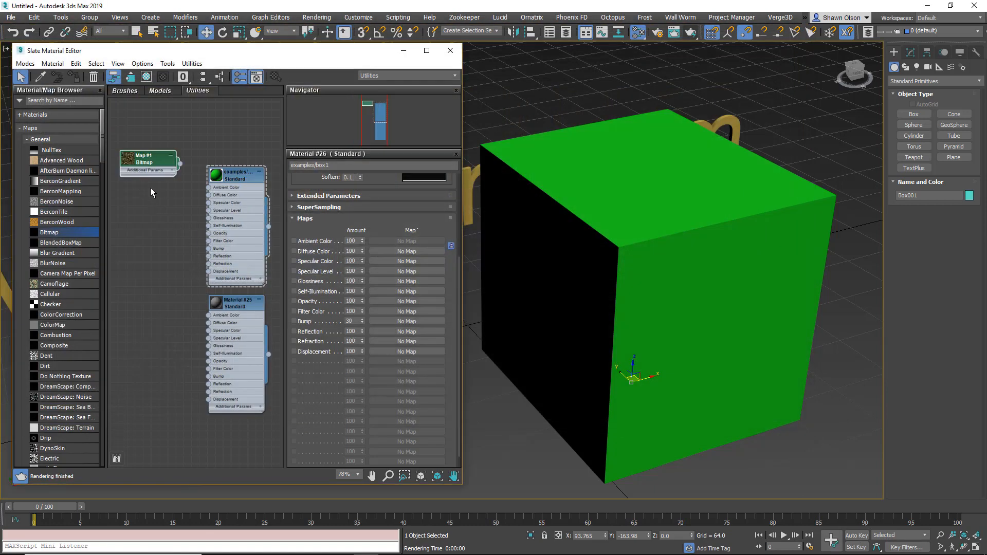
middle_click_drag(151, 187, 162, 200)
left_click_drag(160, 176, 161, 208)
scroll(161, 210, "up", 4)
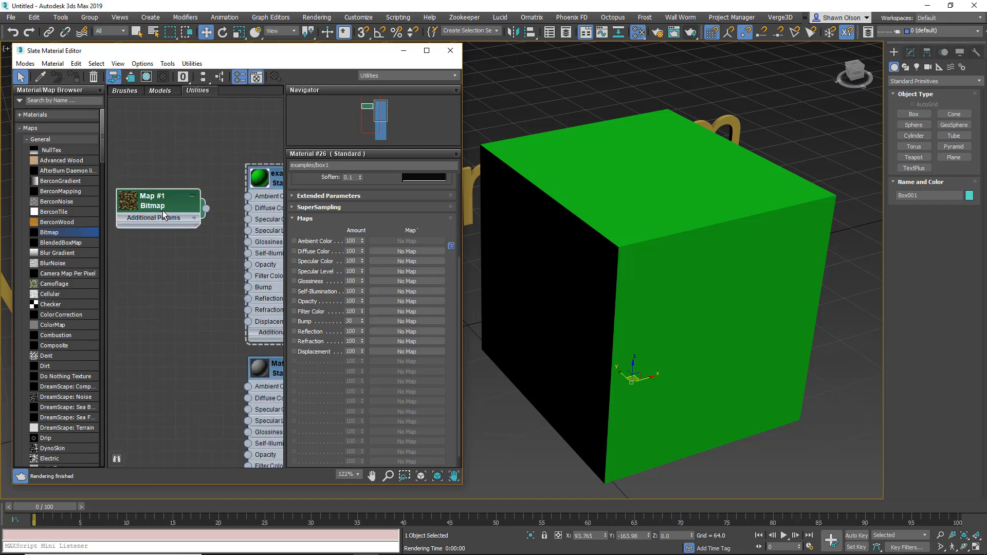
Step: Widen the material editor window and compare the parameters of the bitmap node with those of the examples/box1 node
double_click(155, 206)
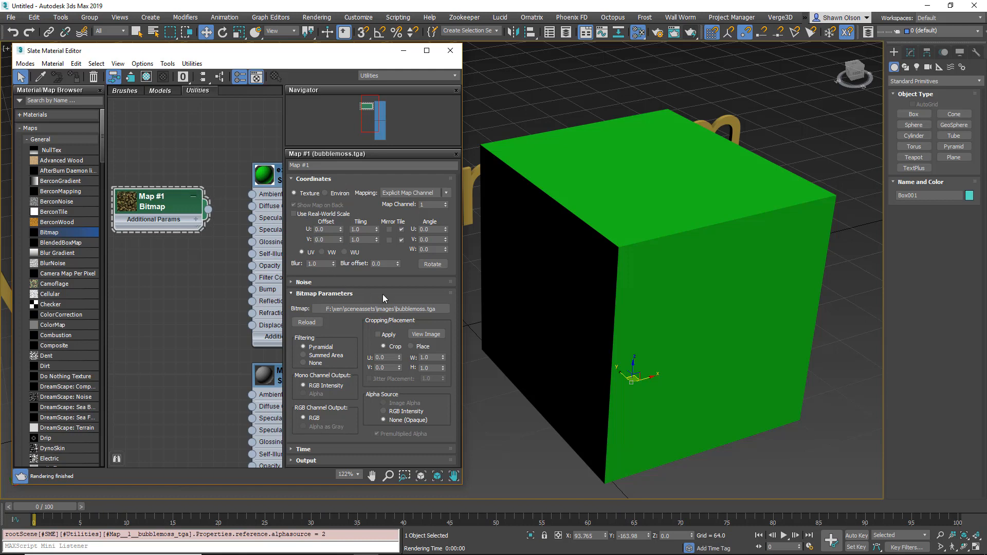
left_click_drag(467, 304, 619, 304)
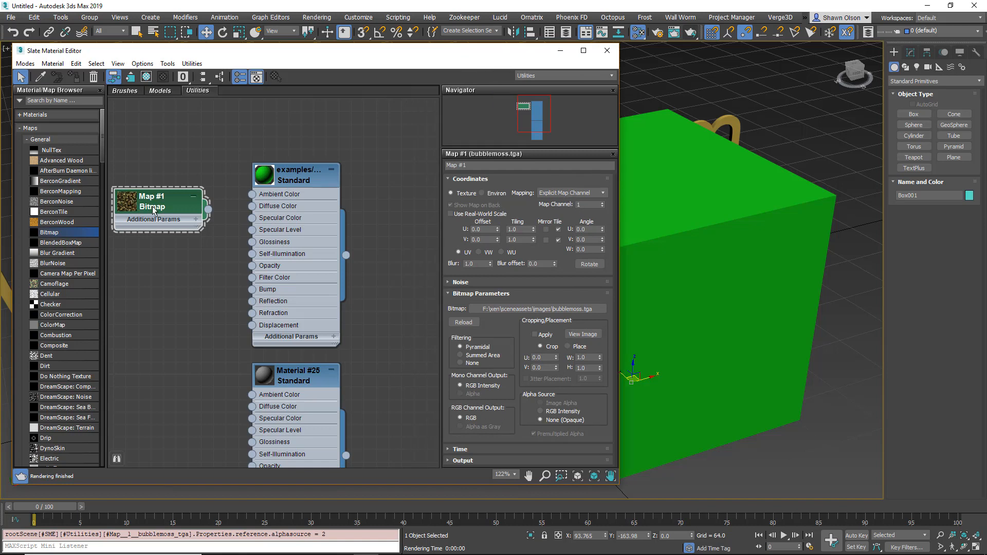
double_click(297, 179)
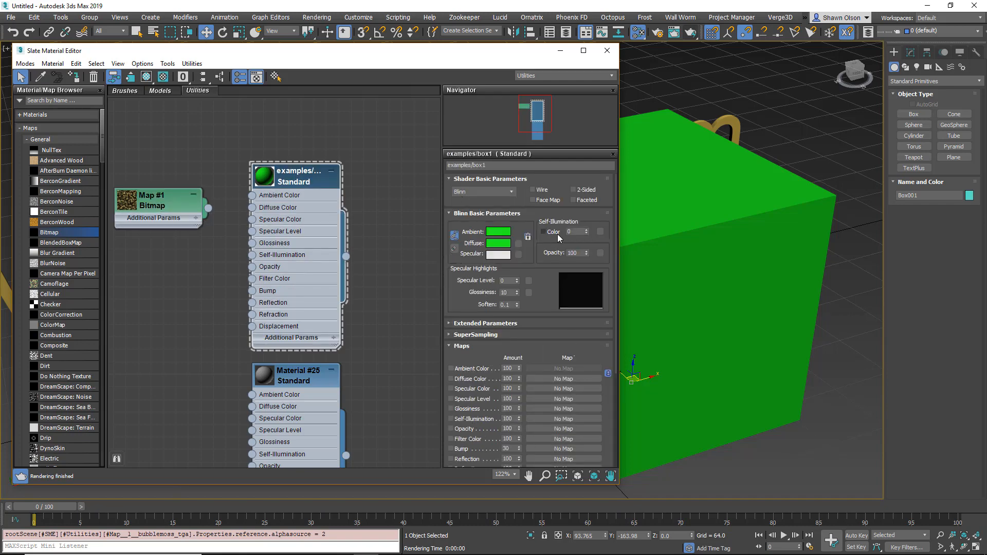
double_click(152, 206)
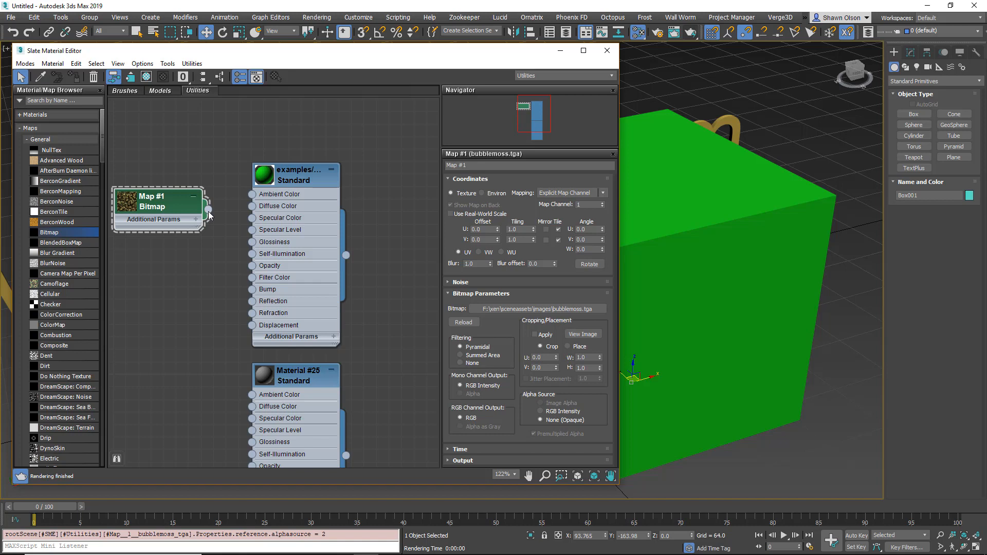
Step: Connect the bitmap node to the Diffuse Color input of examples/box1 and render the Perspective view
left_click_drag(208, 210, 252, 209)
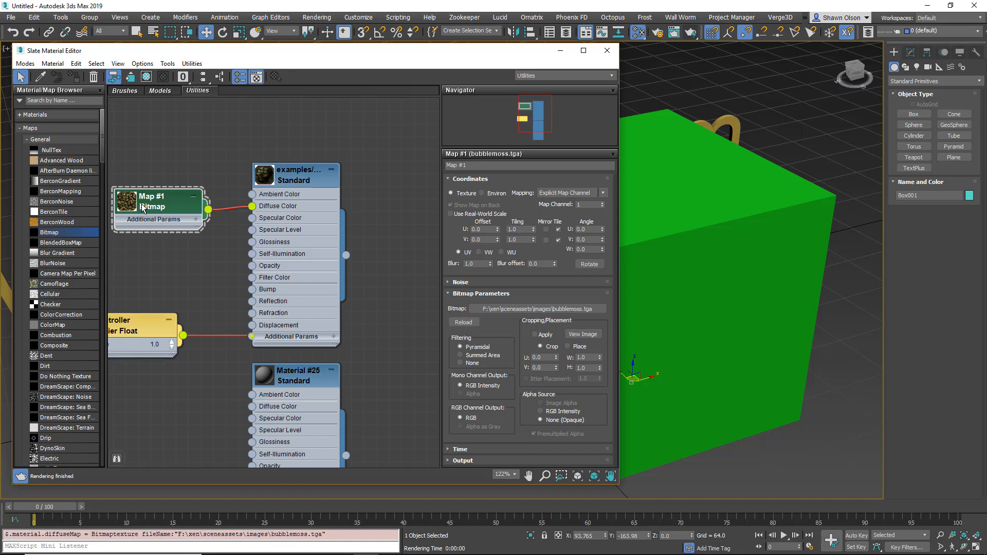
left_click_drag(145, 208, 158, 194)
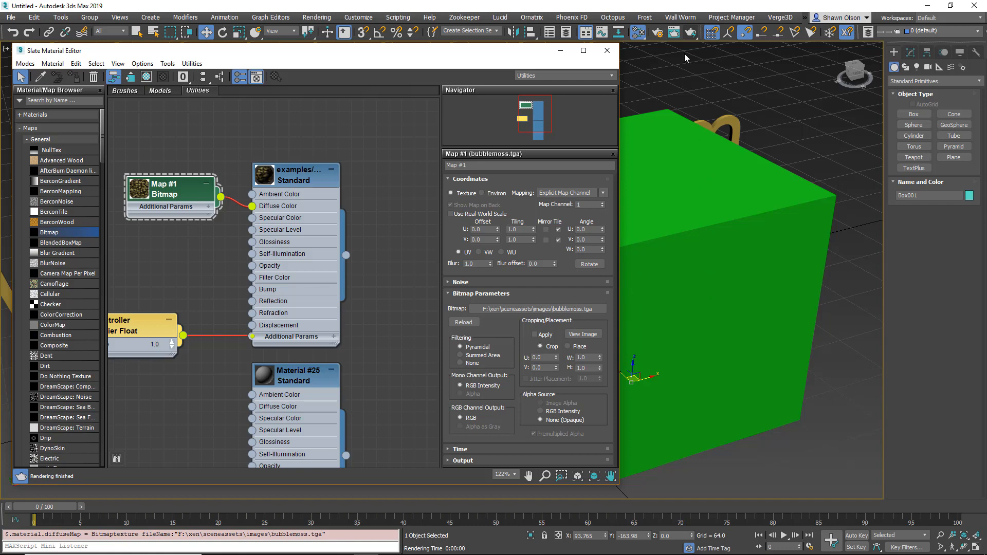
left_click(690, 34)
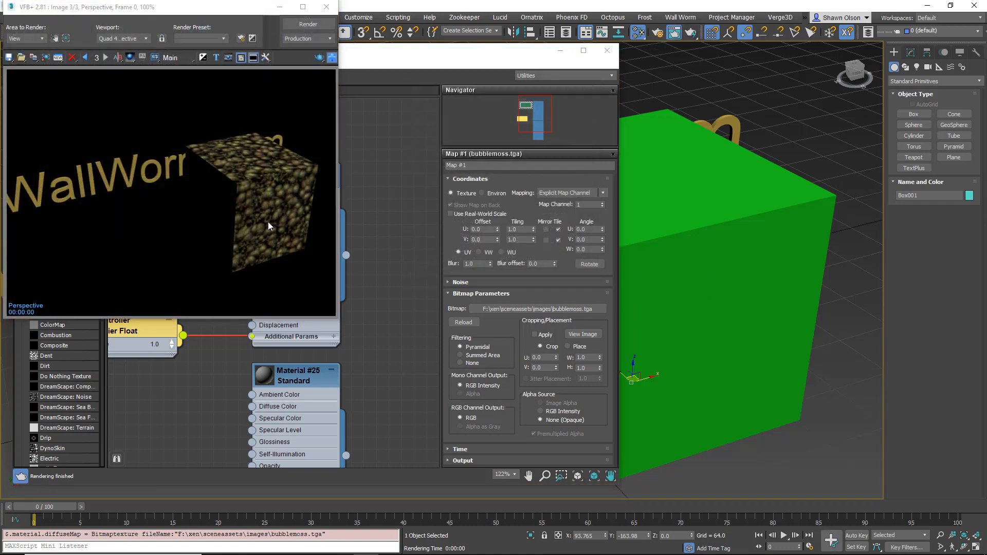
left_click(326, 6)
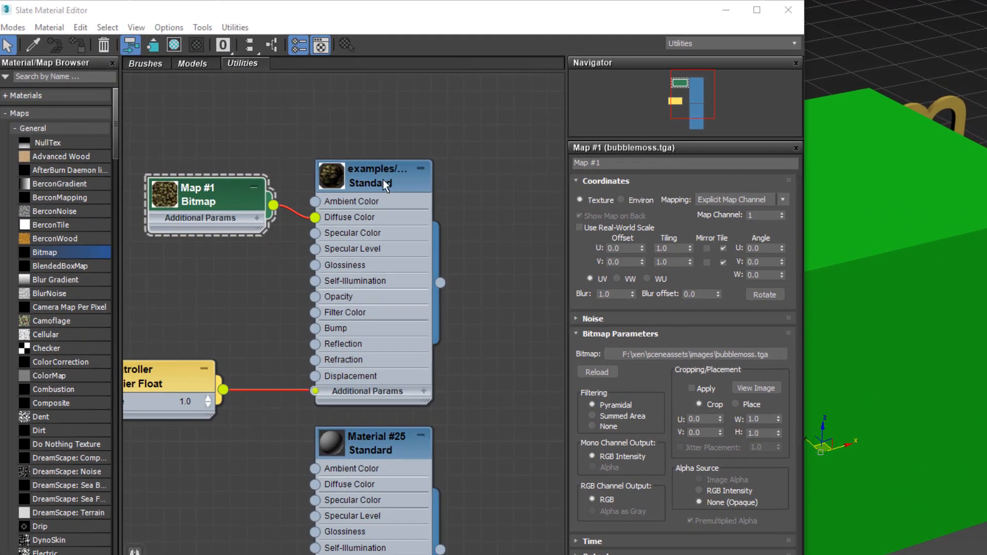
Step: Display the shaded examples/box1 material with its maps in the viewport
left_click(303, 176)
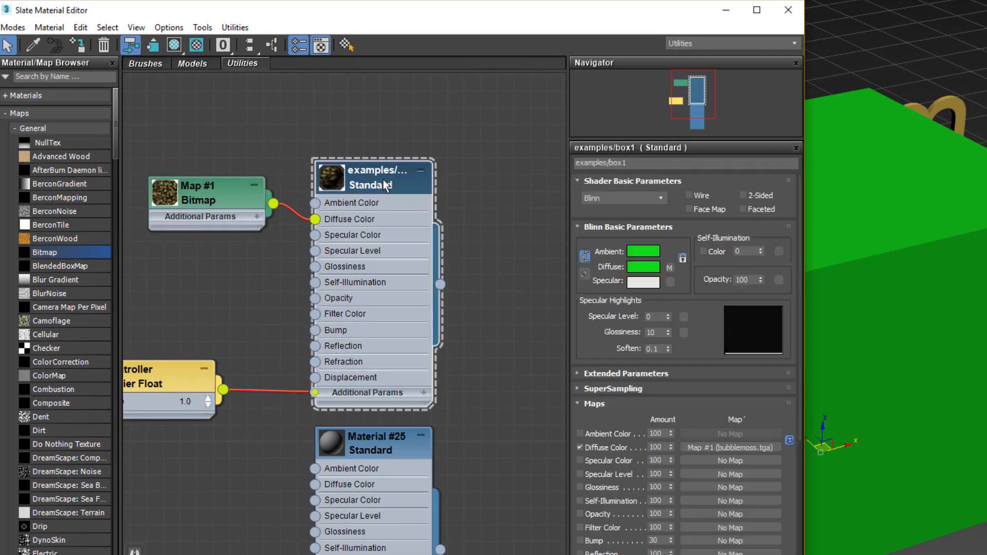
left_click(175, 47)
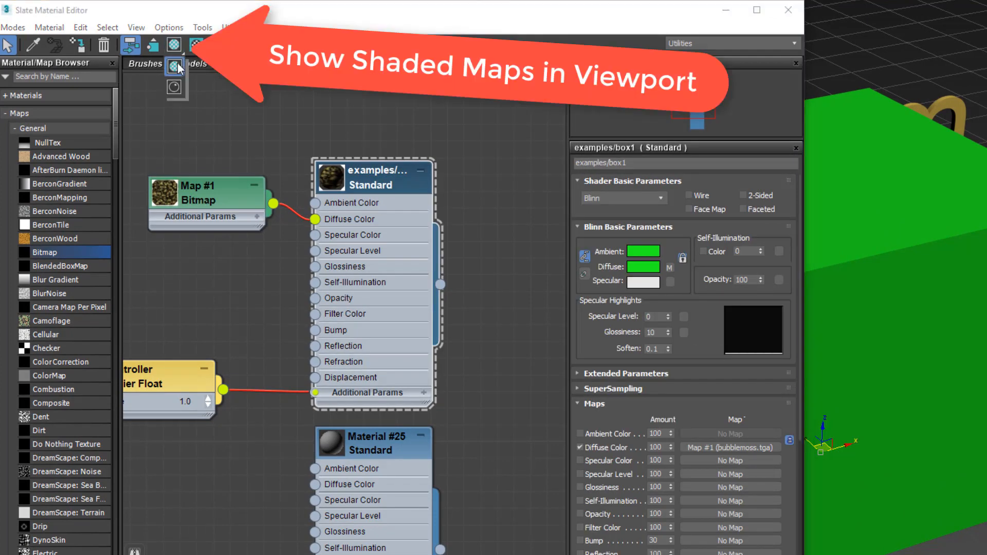
left_click(176, 65)
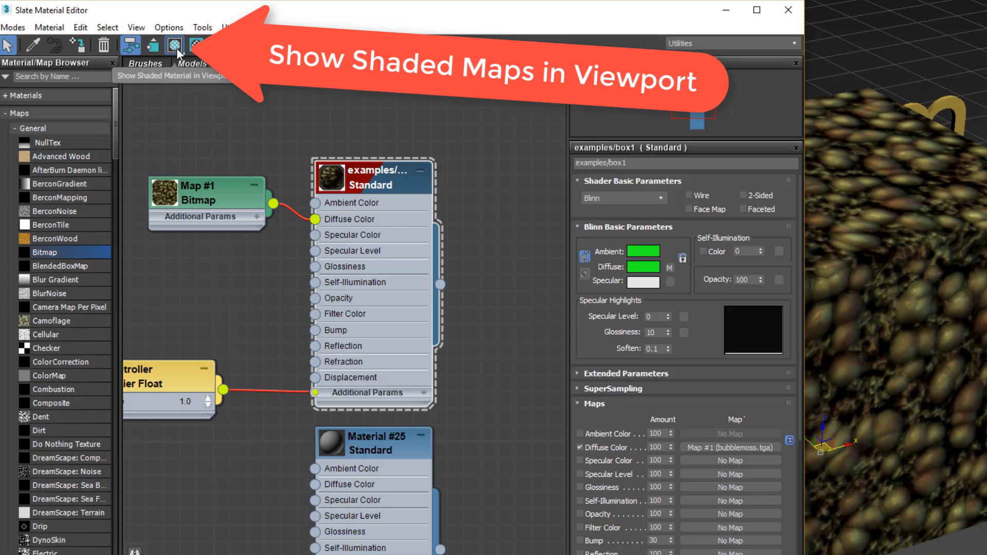
Step: Move the material editor clear of the box, inspect the texture up close from another angle, and render that view
left_click_drag(571, 10, 408, 23)
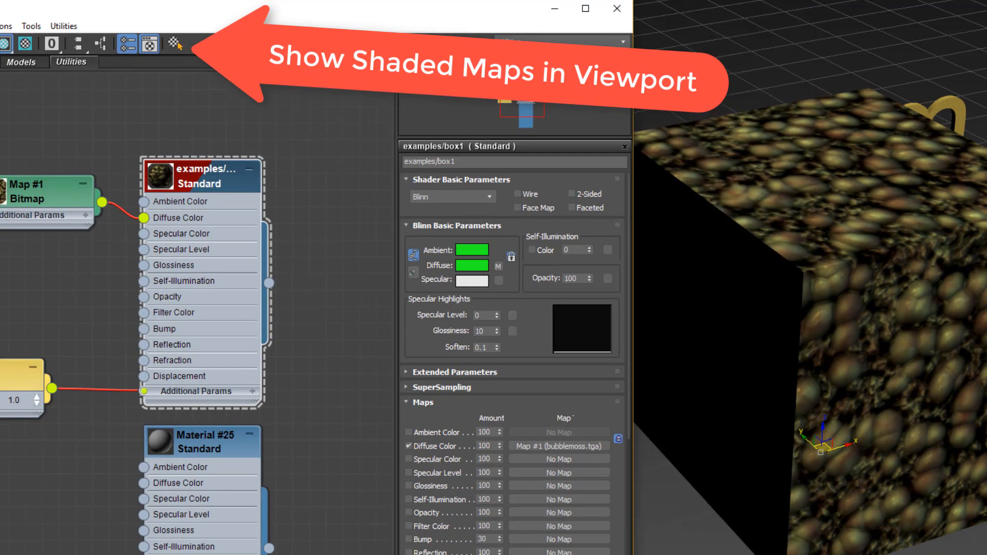
middle_click_drag(954, 291, 830, 252, "alt")
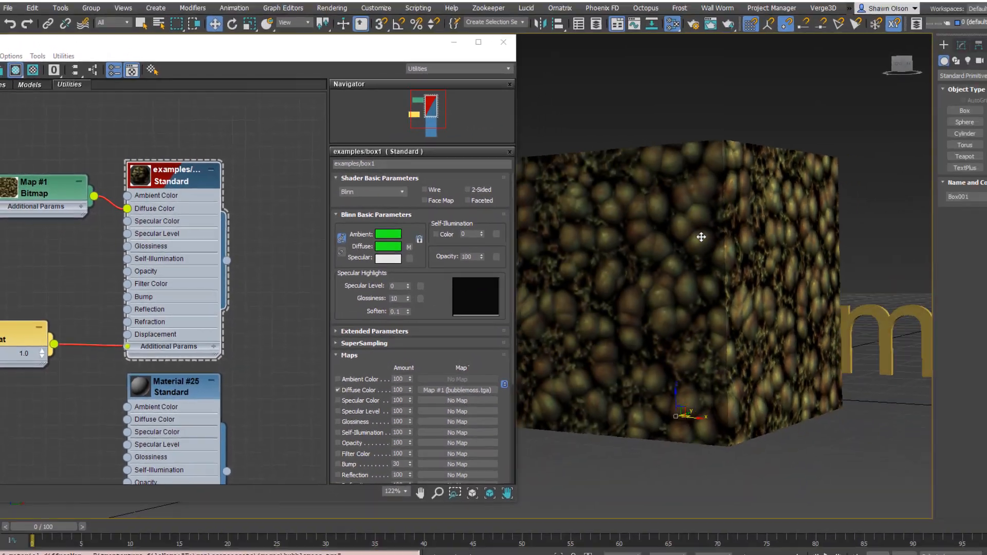
scroll(808, 252, "up", 5)
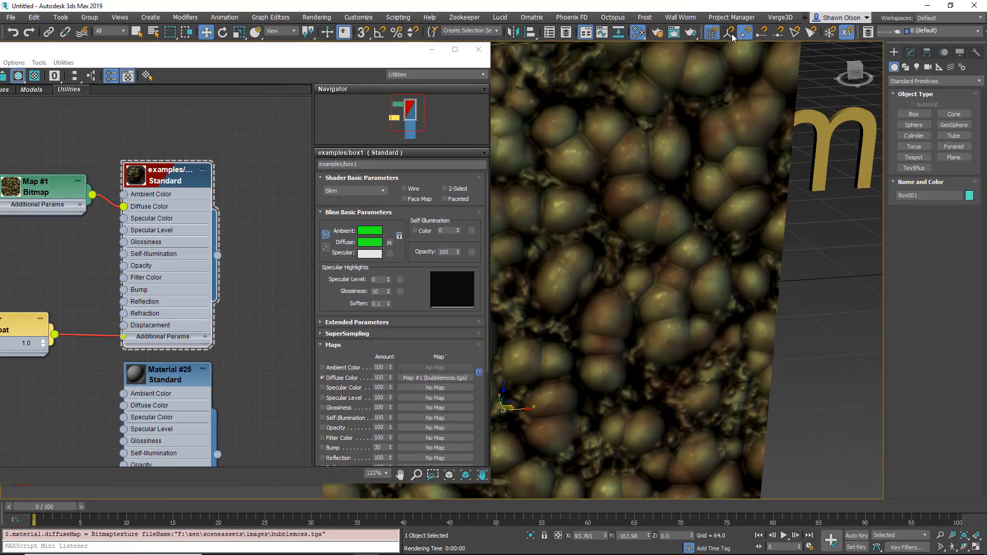
left_click(692, 32)
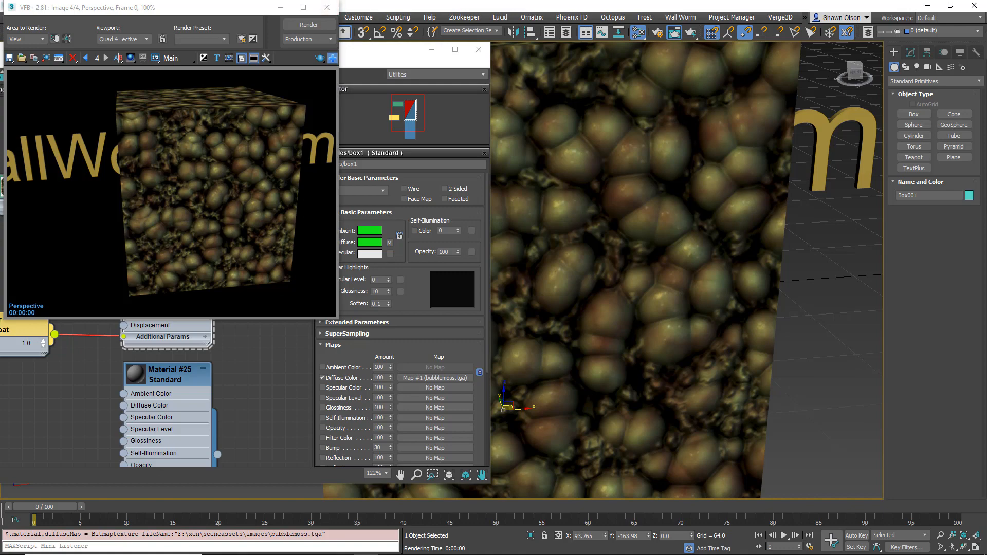
Step: Place the material editor beside the render window and spread the Bitmap and Bezier Float controller nodes apart
left_click_drag(398, 57, 873, 29)
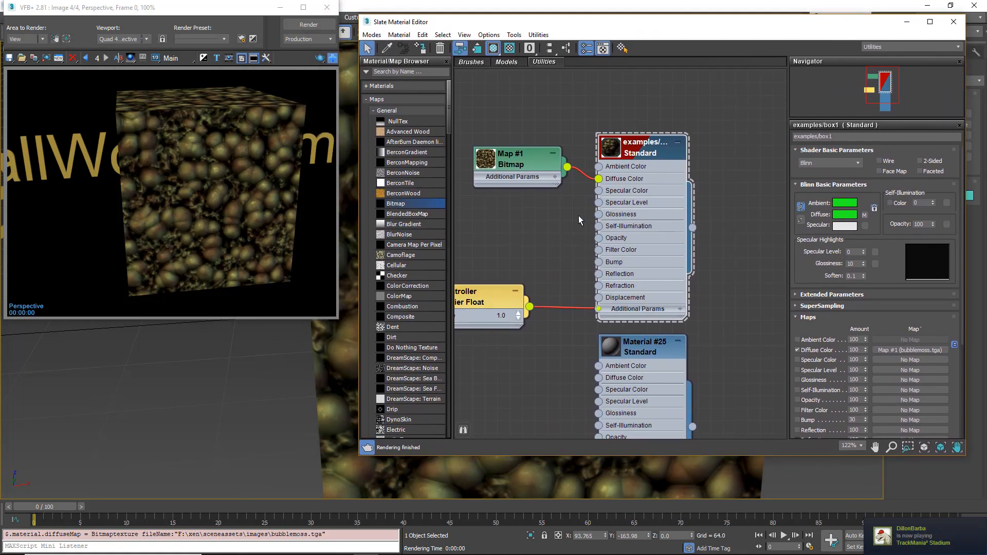
middle_click_drag(579, 219, 621, 216)
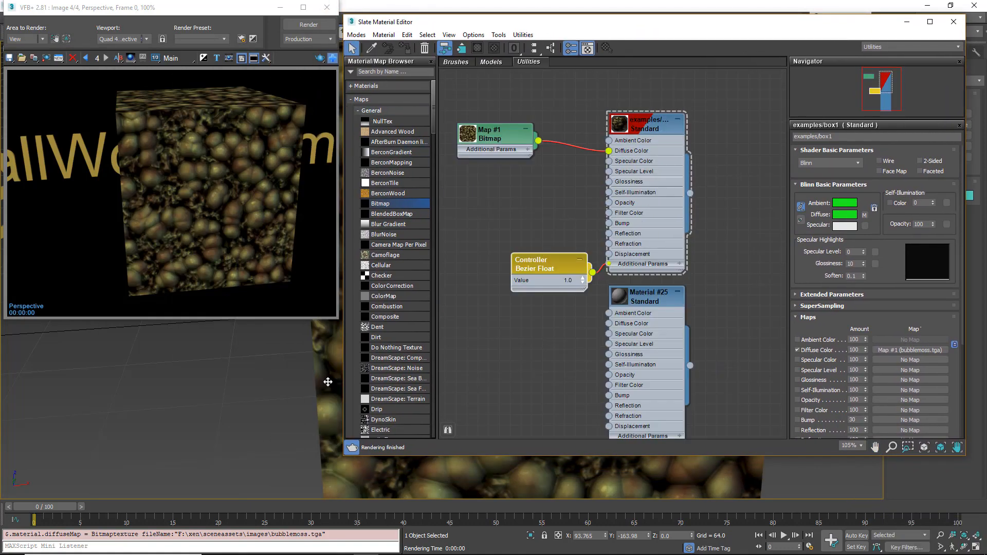
middle_click_drag(328, 382, 163, 375)
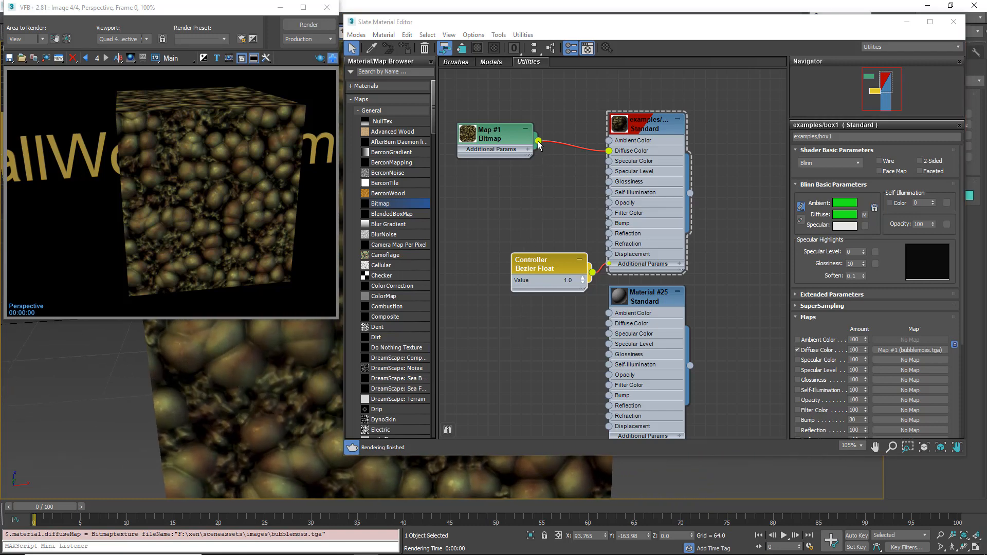
Step: Connect the bubblemoss bitmap also to the Bump input of examples/box1, and render the Perspective view again
left_click_drag(538, 141, 609, 224)
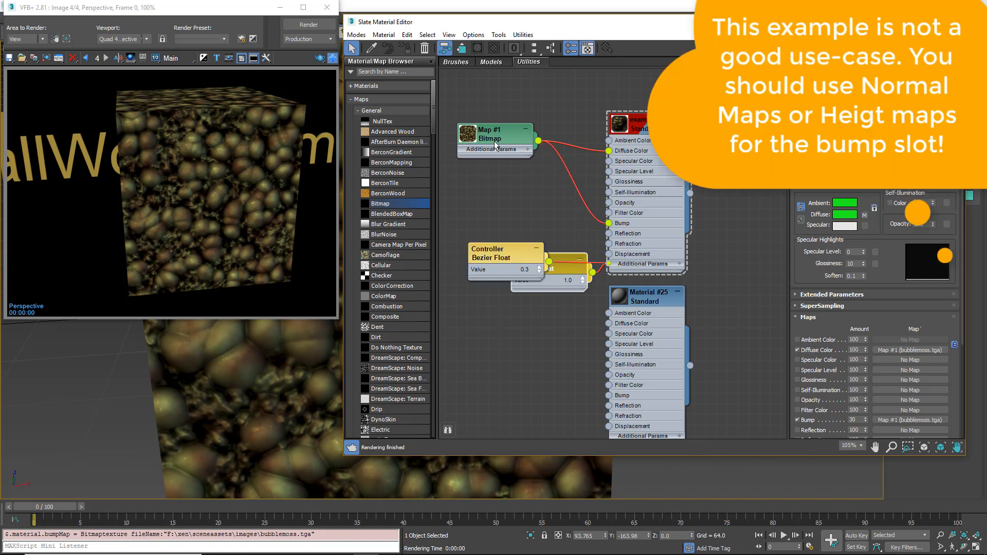
left_click_drag(495, 146, 506, 167)
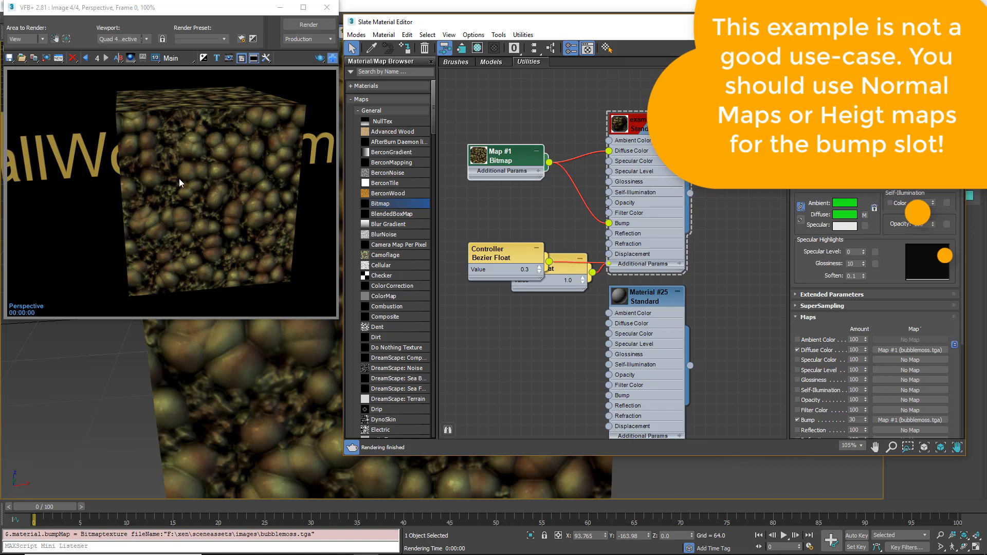
left_click(309, 25)
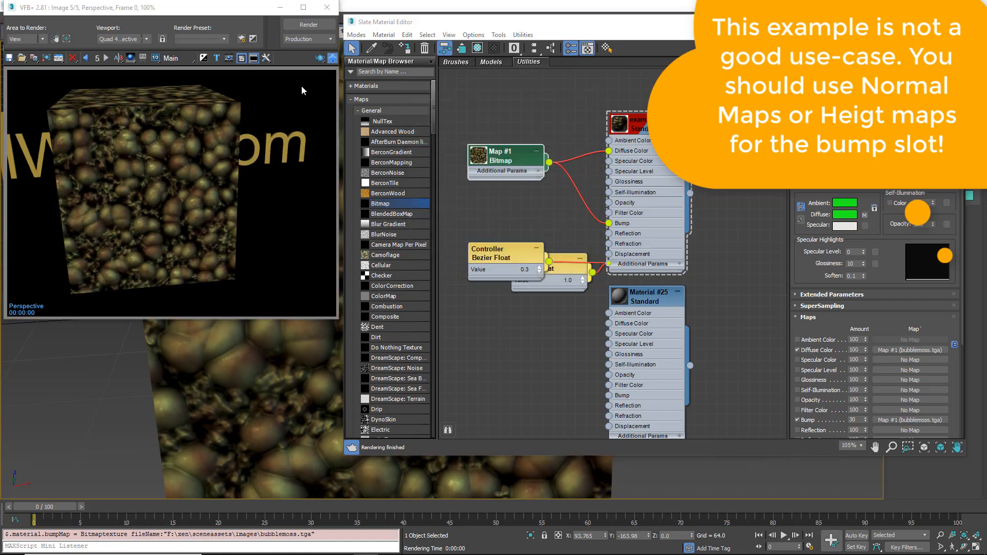
left_click(327, 7)
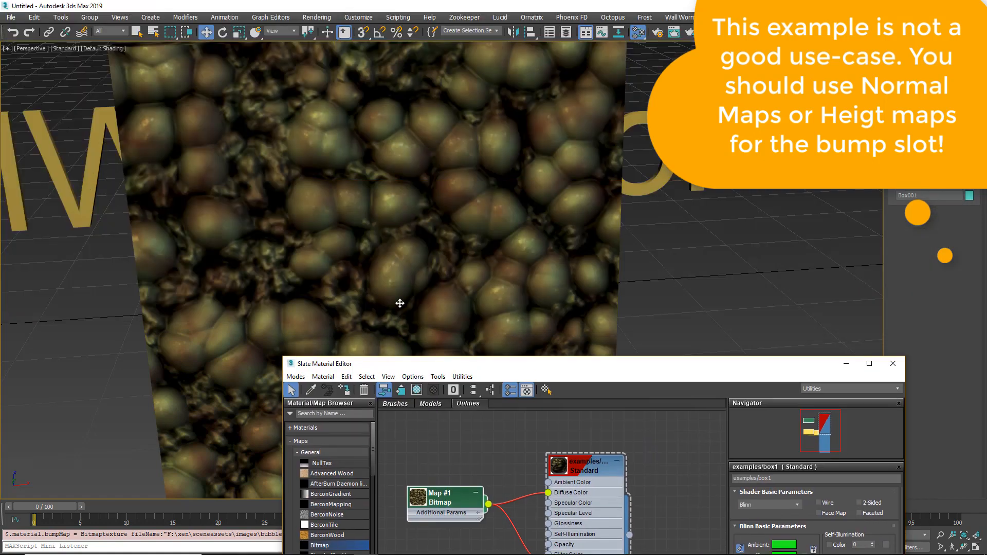
Step: Add an Omni light just off the box's lower front corner and render a close-up of the bumpy surface
scroll(426, 236, "down", 5)
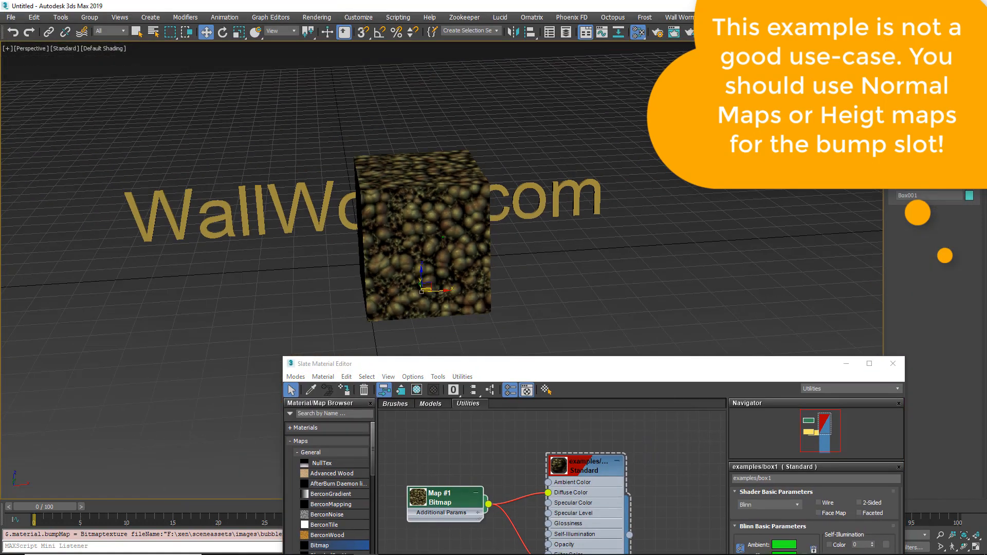
scroll(473, 280, "up", 8)
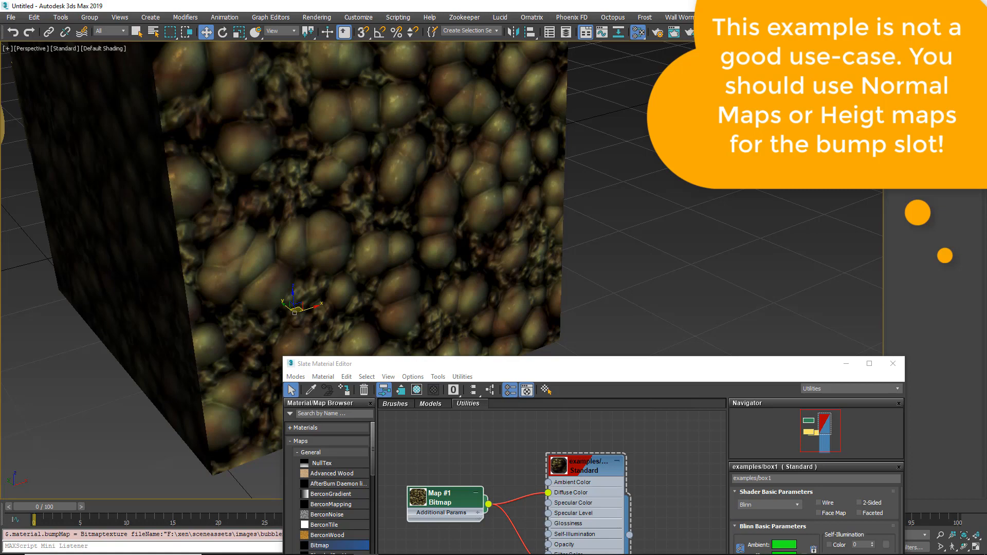
scroll(718, 267, "down", 8)
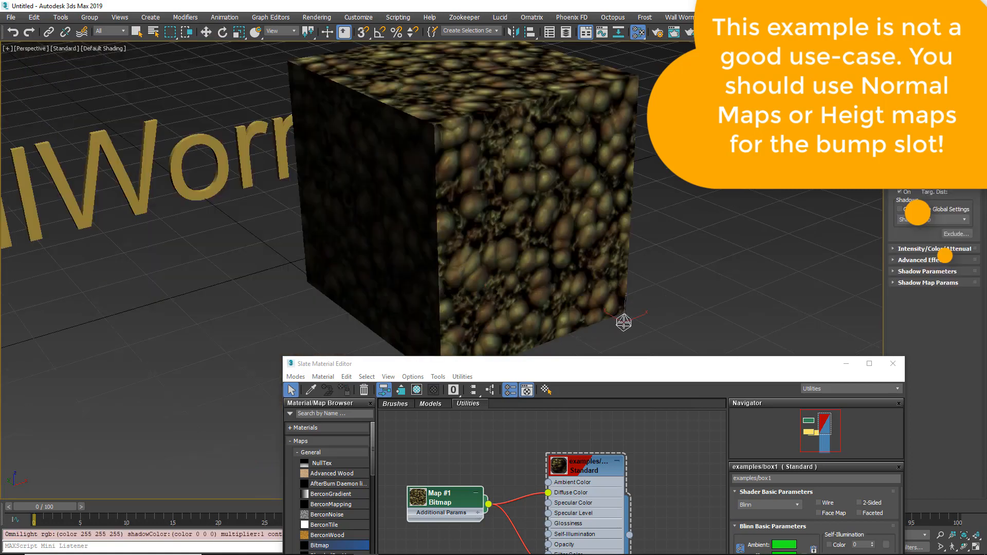
scroll(577, 296, "up", 8)
key("shift+q")
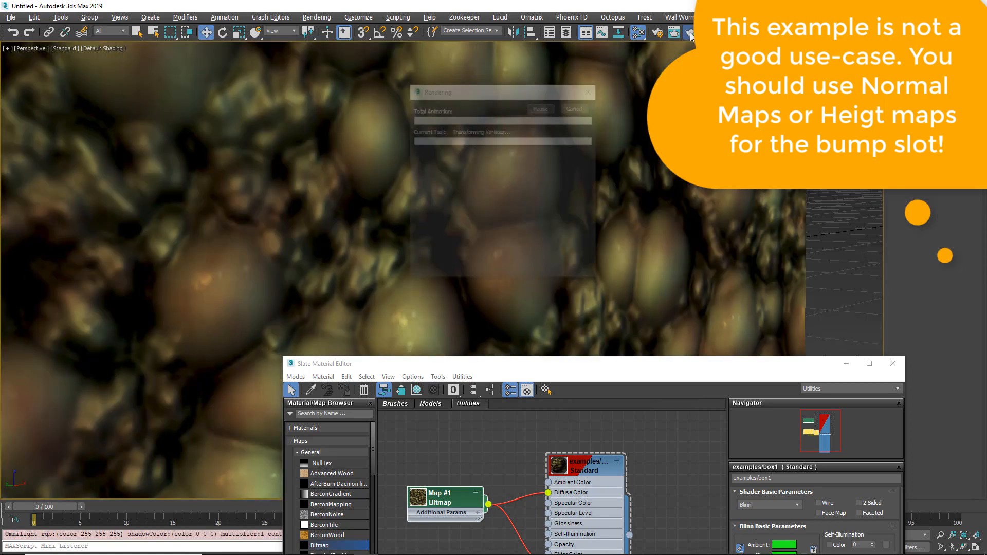
key("m")
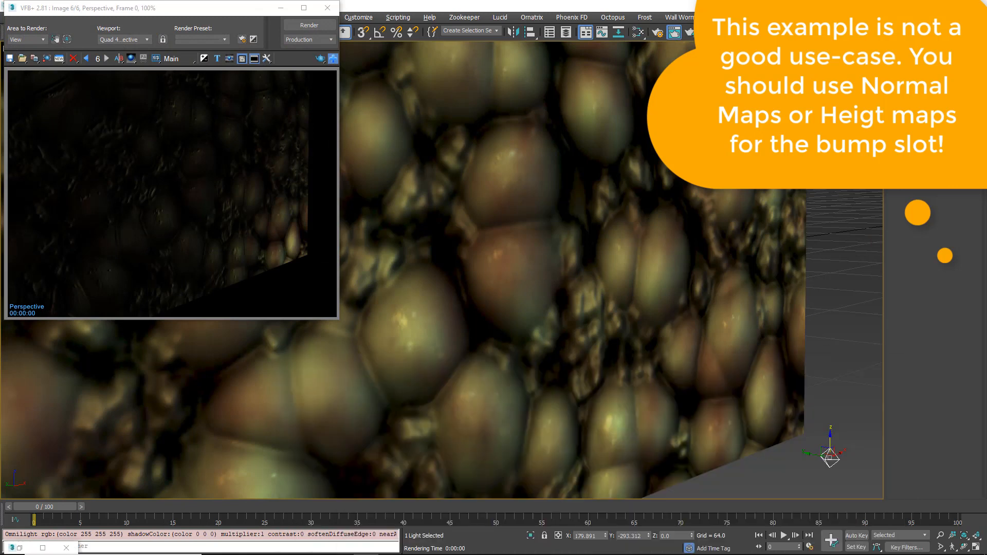
Step: Set the Omni light's intensity multiplier to about 7.4 and render the Perspective view again
left_click(829, 454)
key("shift+q")
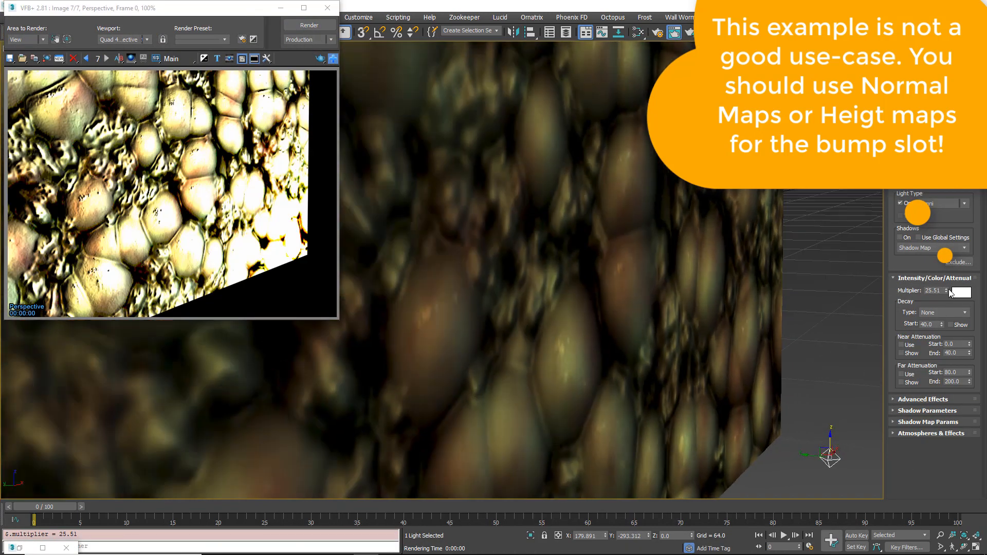
left_click_drag(947, 291, 956, 232)
left_click(303, 28)
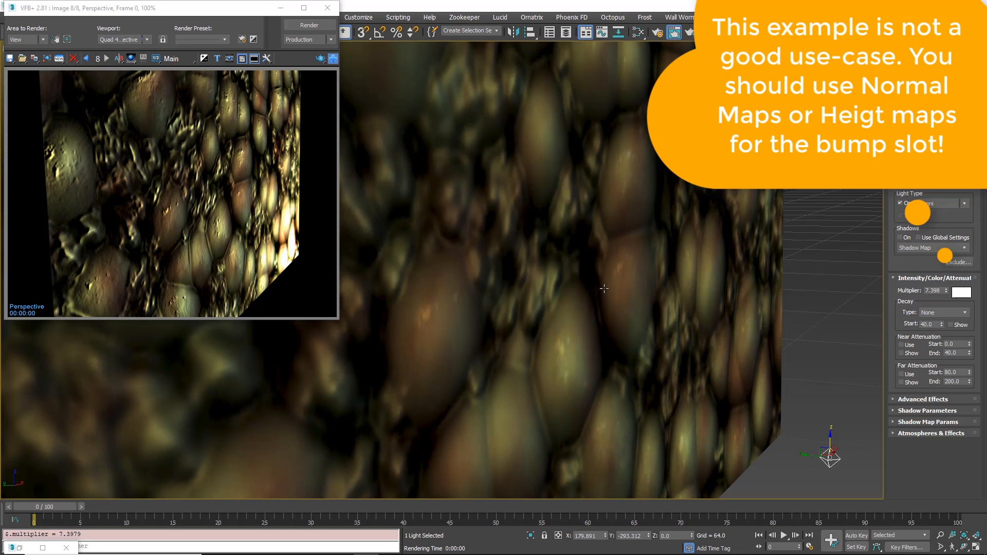
Step: Bring back the minimized Slate Material Editor and place it beside the render window with the node wires showing
middle_click_drag(597, 294, 594, 254)
scroll(594, 254, "down", 2)
scroll(594, 254, "down", 2)
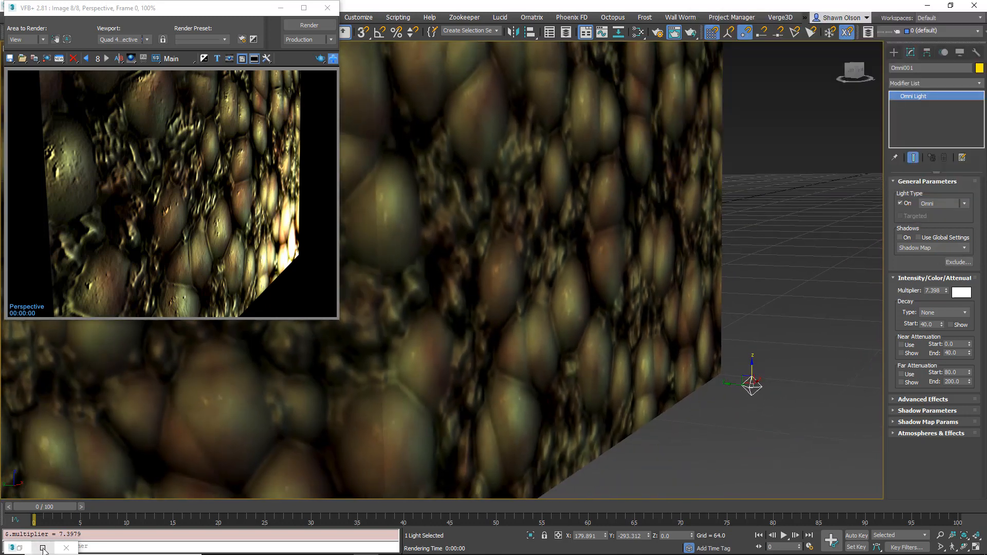
left_click(43, 547)
scroll(138, 135, "up", 5)
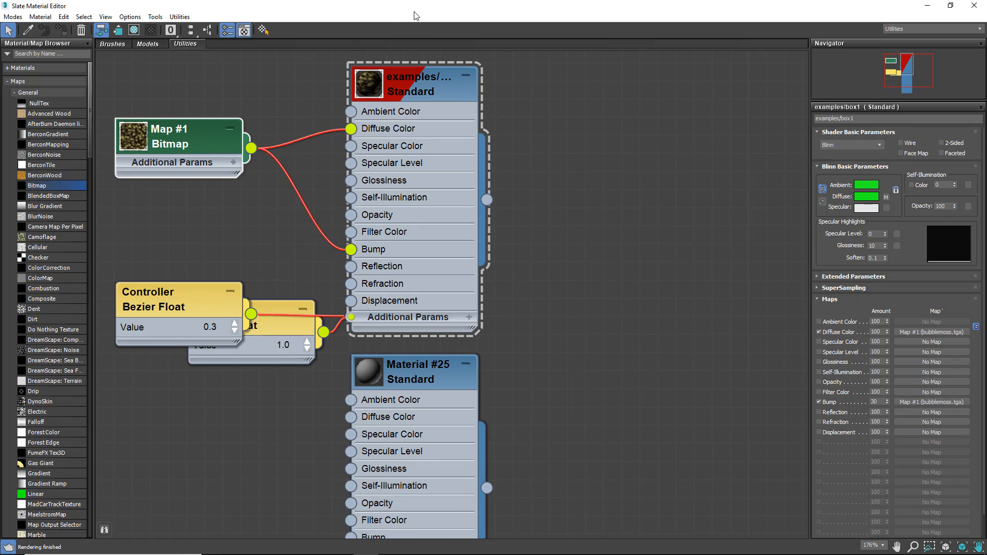
left_click_drag(456, 11, 718, 87)
left_click(577, 222)
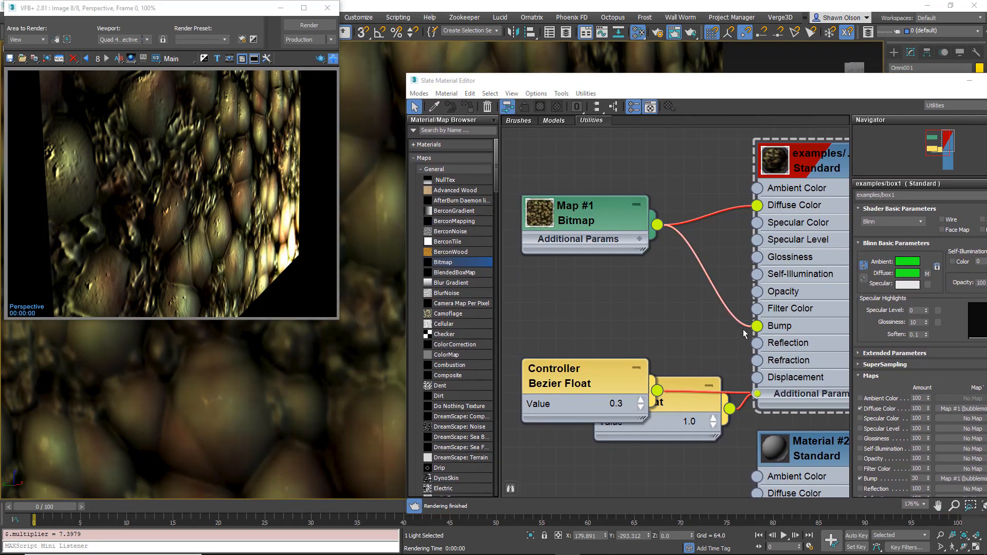
Step: Delete the wire between the Map #1 bitmap and the Bump input of examples/box1, and render again for comparison
left_click(712, 286)
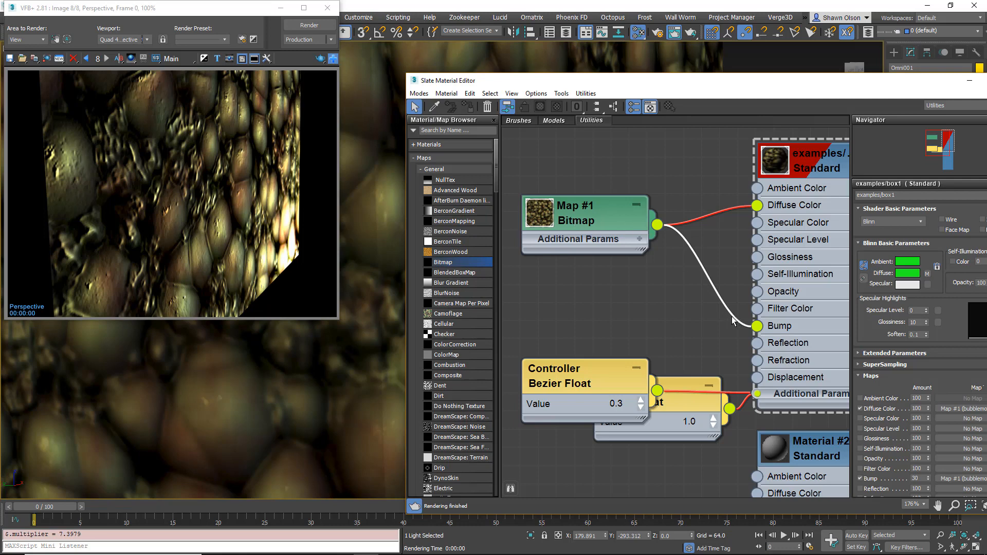
key("Delete")
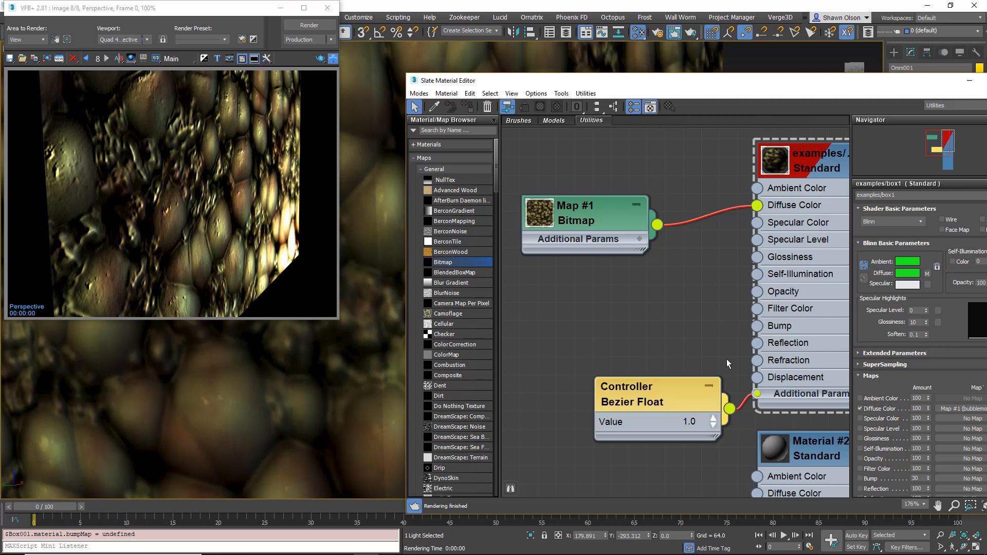
left_click(309, 25)
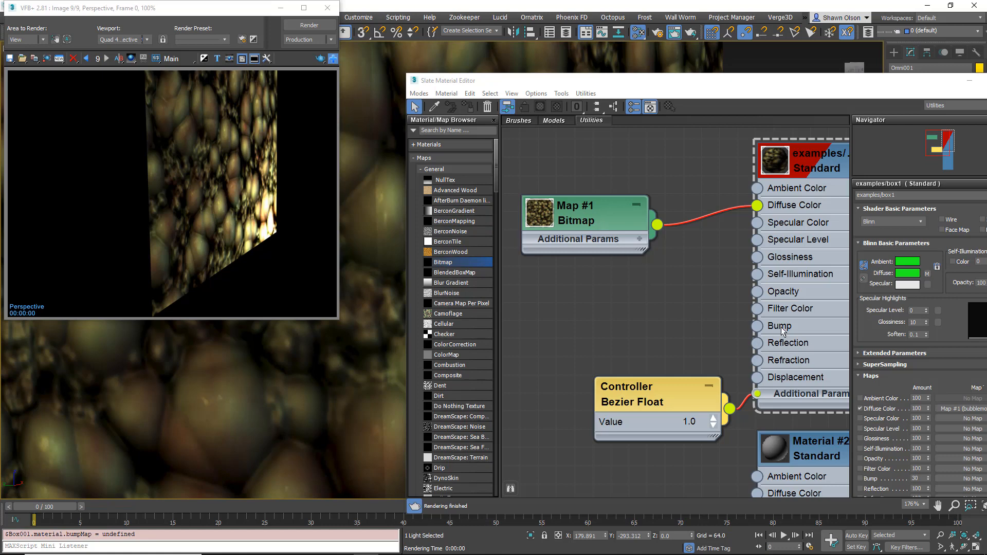
Step: Maximize the Slate Material Editor and show the parameters of the Map #1 bitmap node
double_click(776, 82)
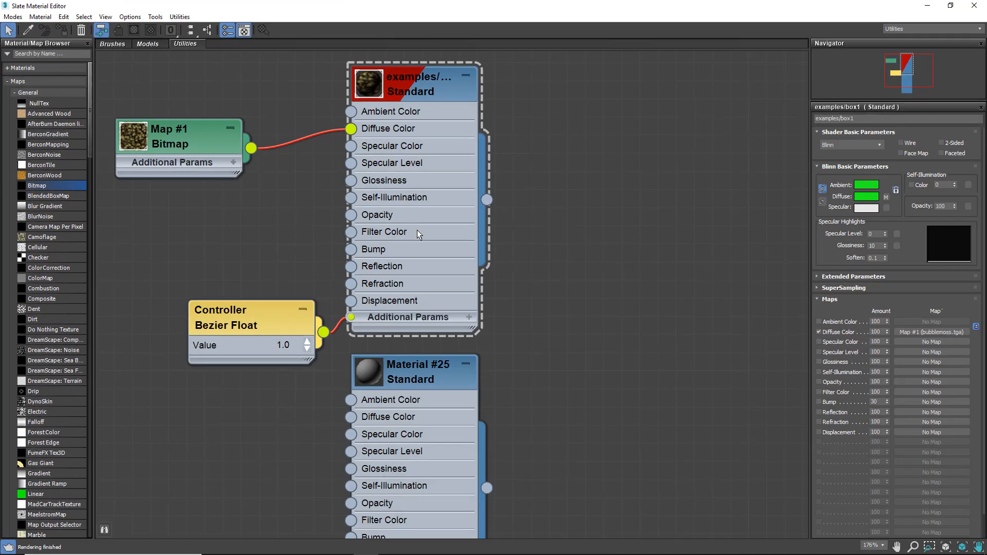
middle_click_drag(172, 186, 218, 242)
scroll(221, 236, "down", 1)
left_click(223, 202)
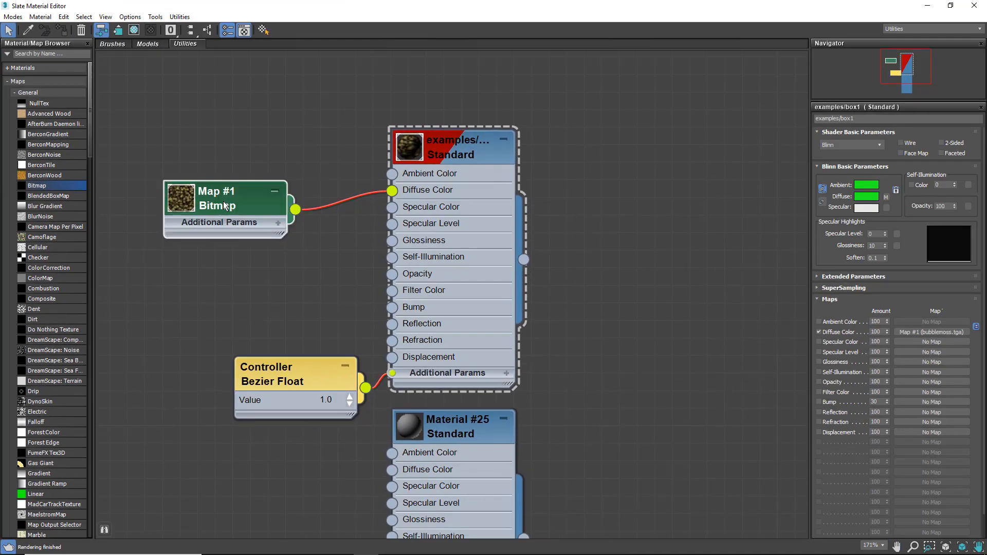
left_click(224, 206)
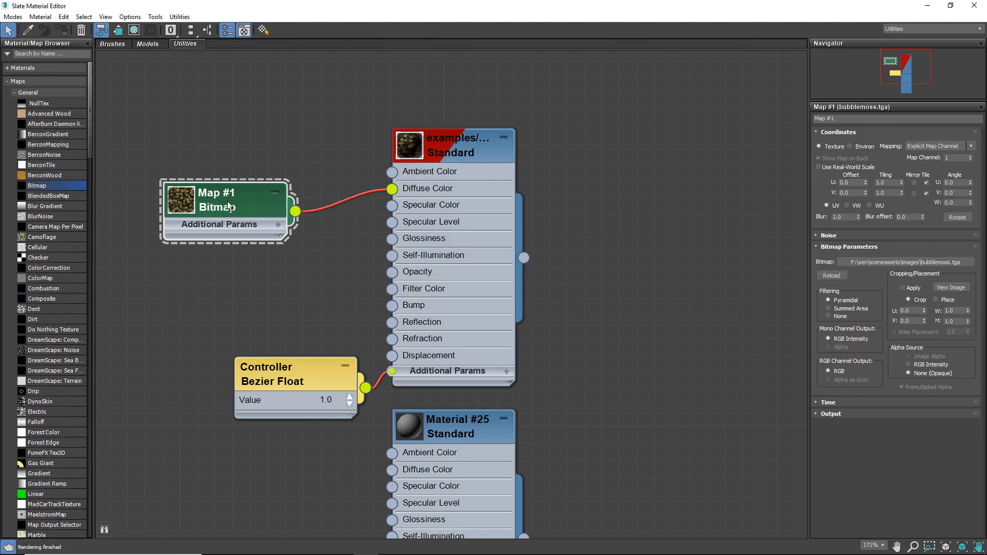
Step: Rename the Map #1 bitmap as examples/bubblemoss.vtf
left_click(852, 119)
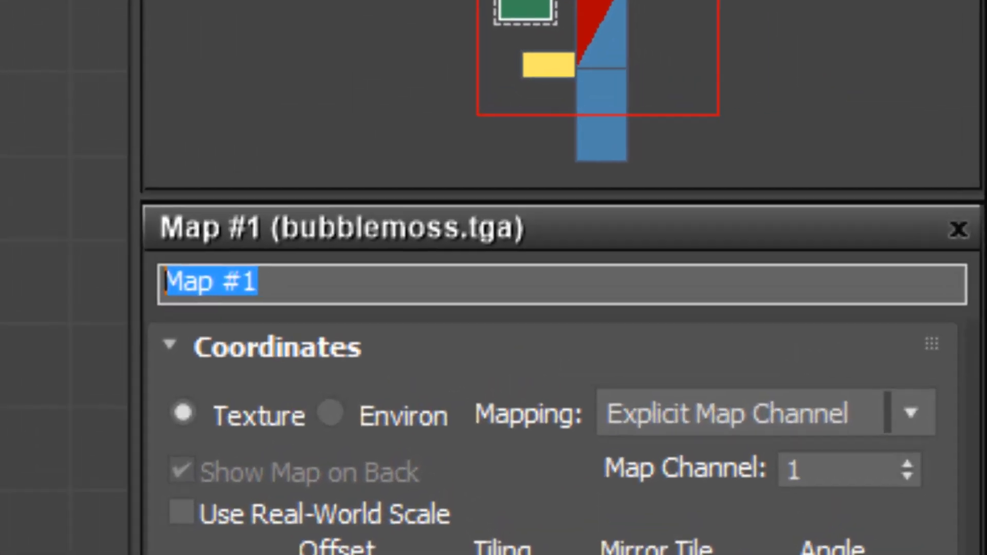
type("examples")
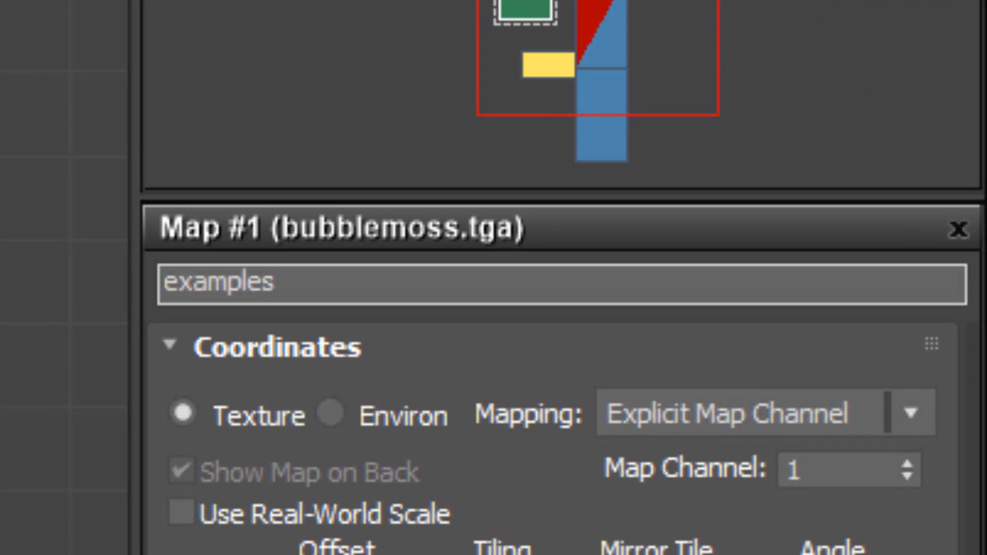
type("/bubblemoss")
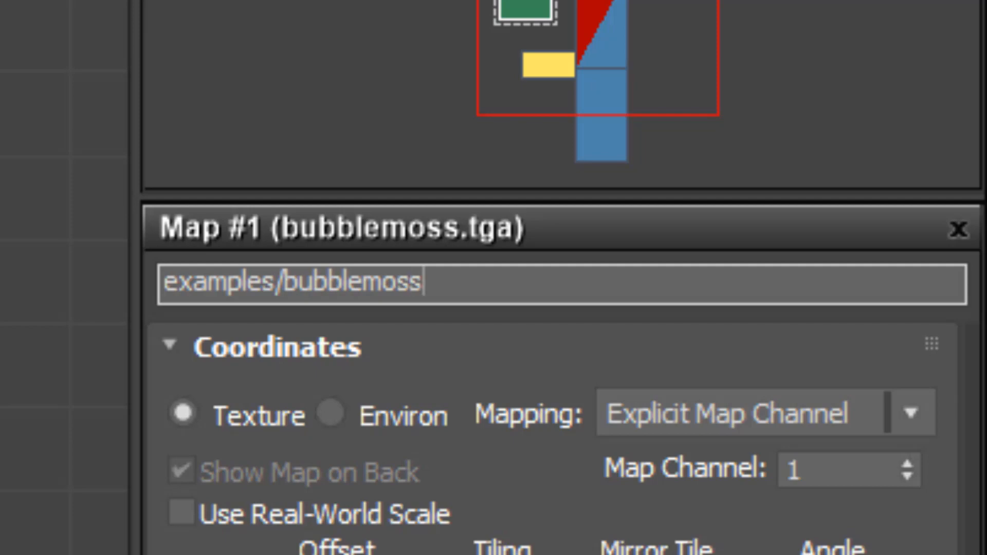
type(".vtf")
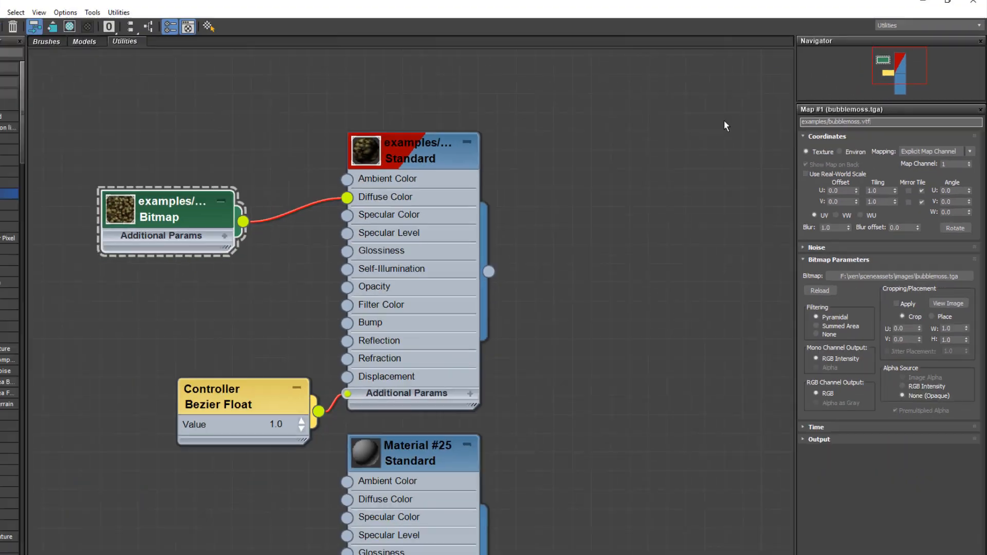
key("Return")
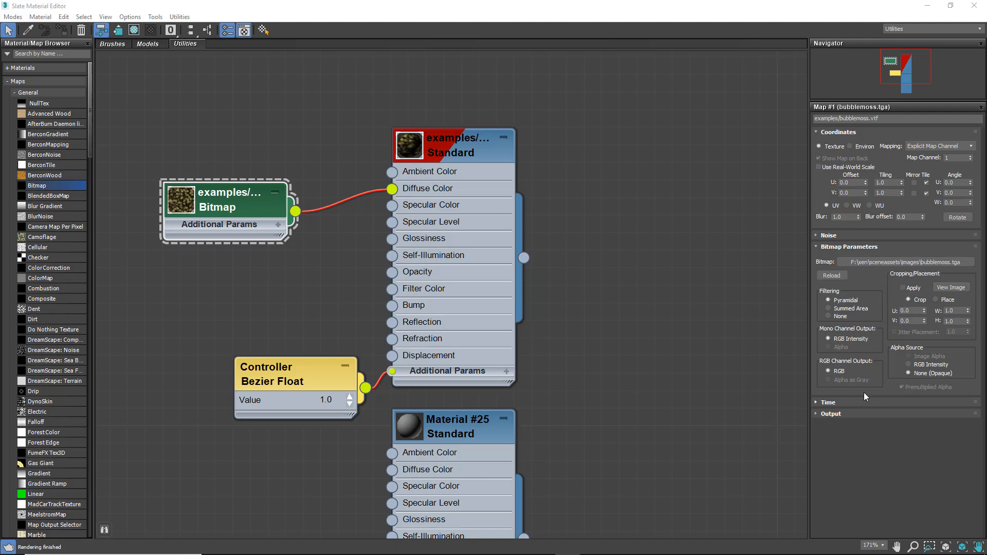
Step: Examine the bubblemoss bitmap's Noise settings, source image and Output settings
left_click(817, 236)
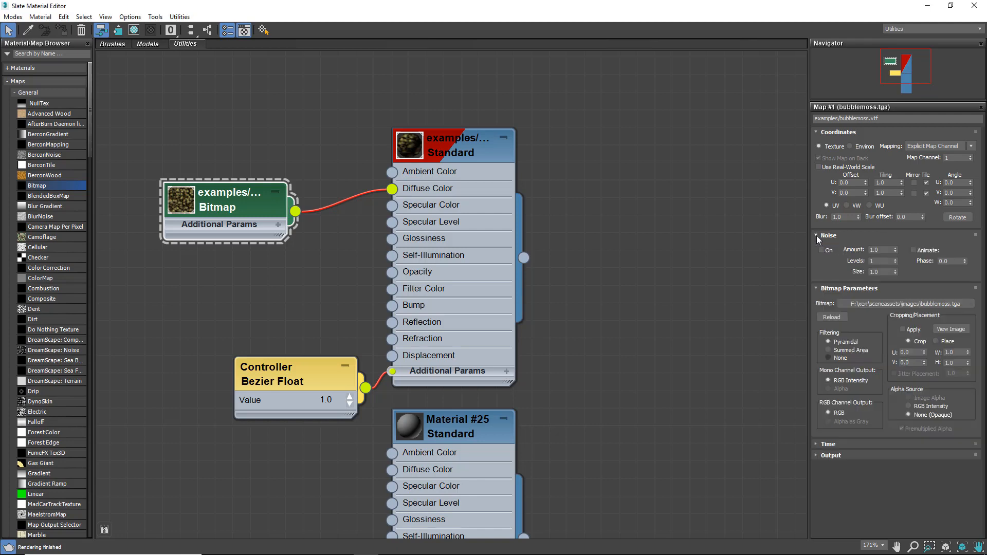
left_click(817, 236)
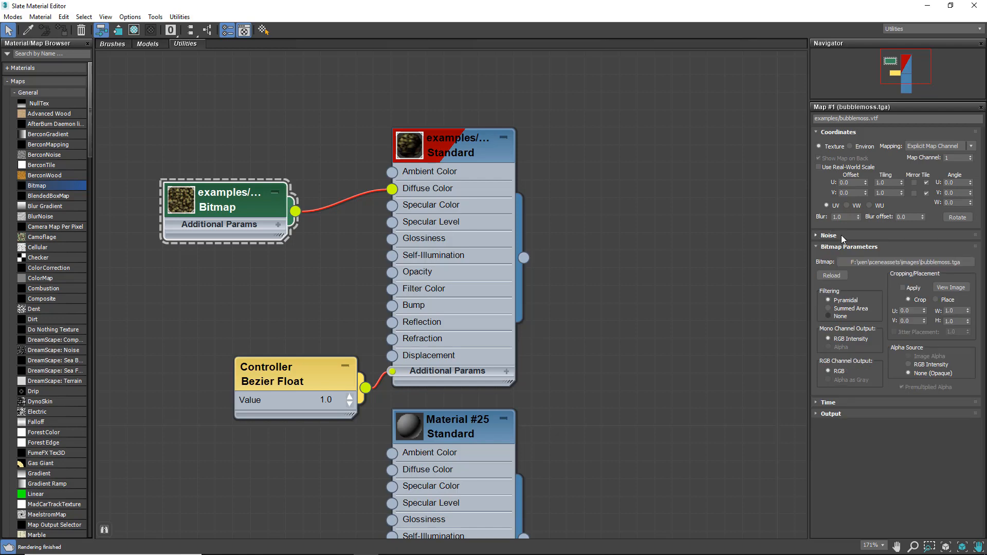
left_click(952, 288)
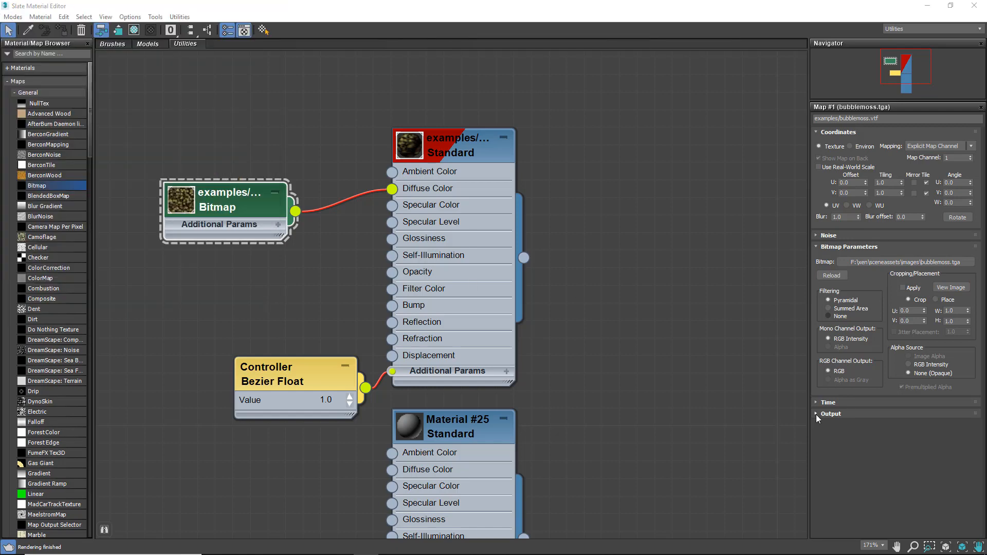
left_click(828, 415)
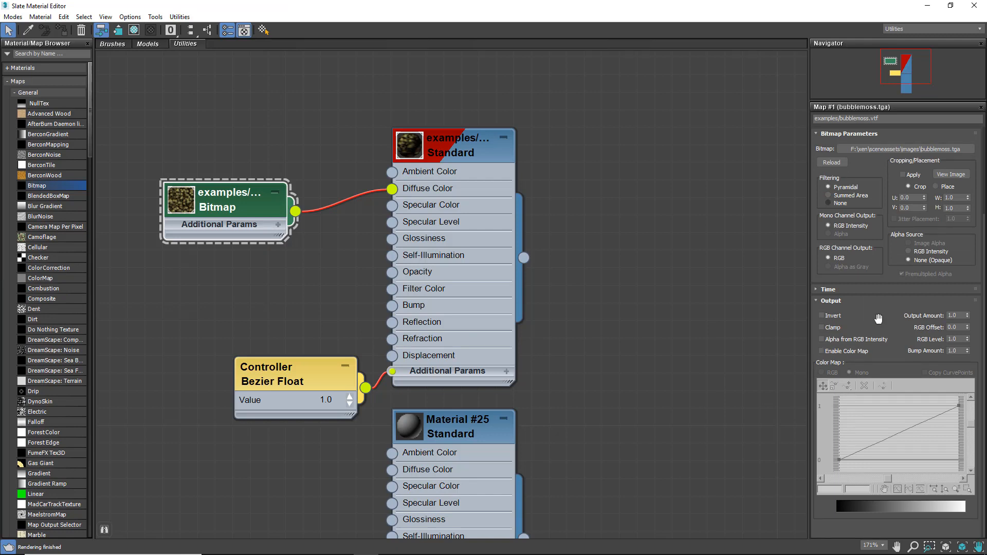
scroll(878, 319, "up", 5)
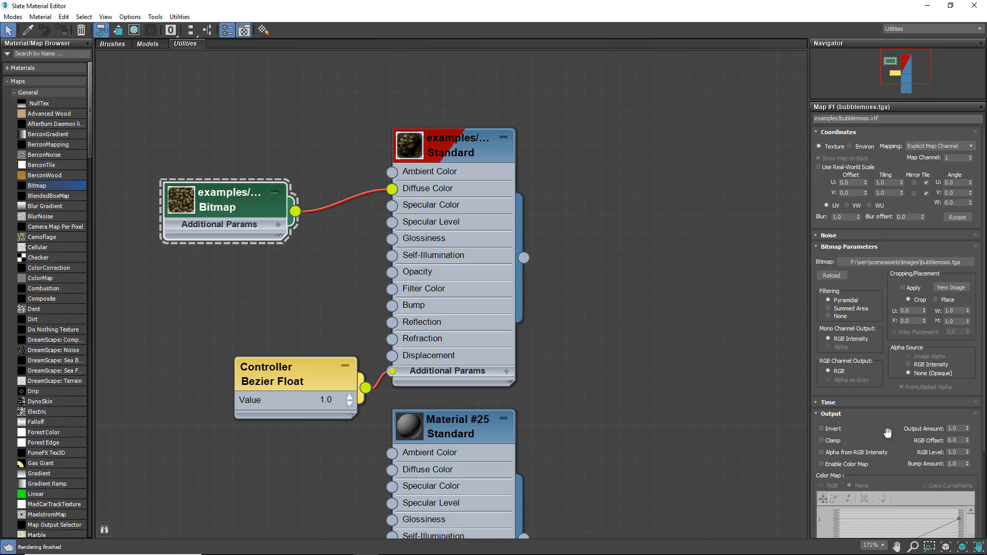
left_click_drag(888, 433, 866, 300)
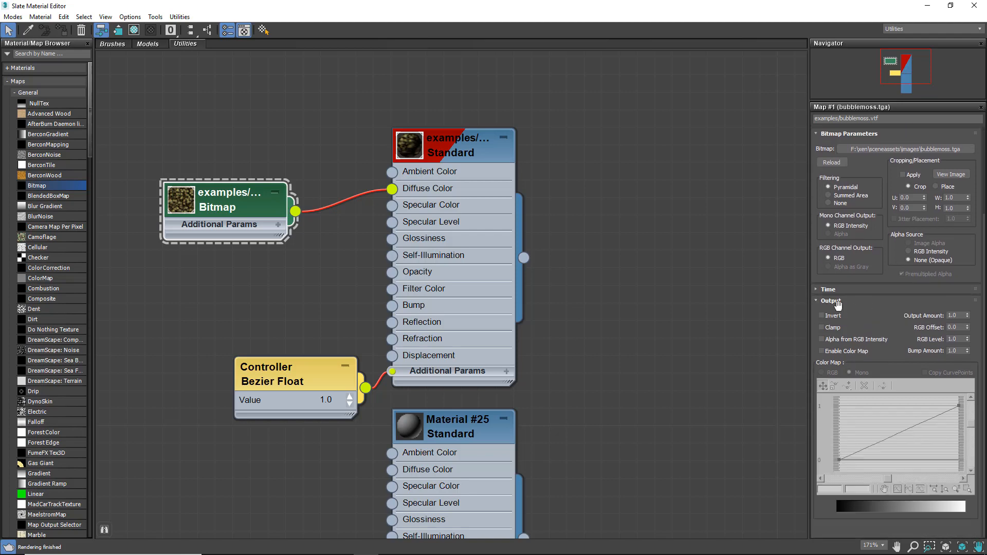
Step: Raise the bubblemoss bitmap's Output Amount to 1.64 and enlarge its node preview, clear of the controller node
left_click(968, 317)
left_click_drag(969, 318, 970, 283)
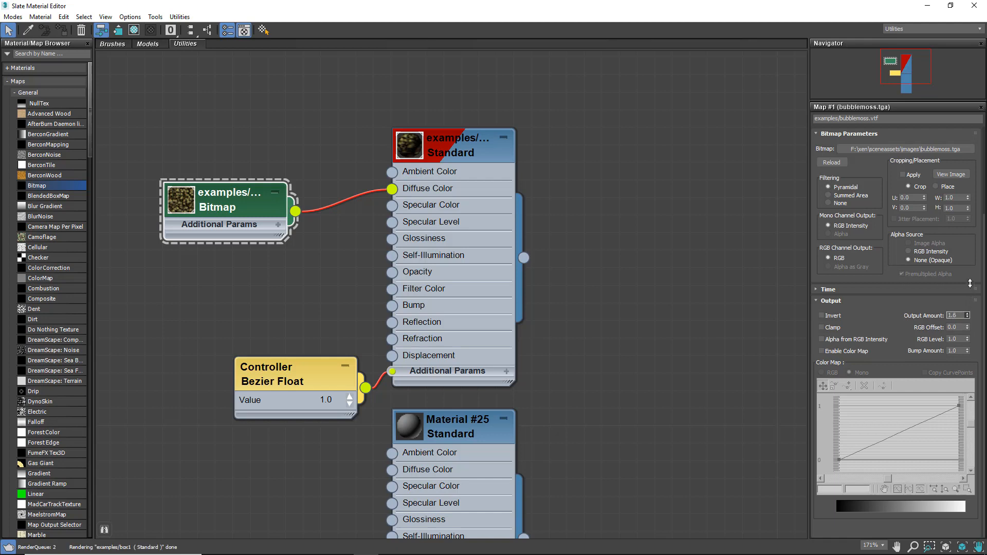
double_click(178, 206)
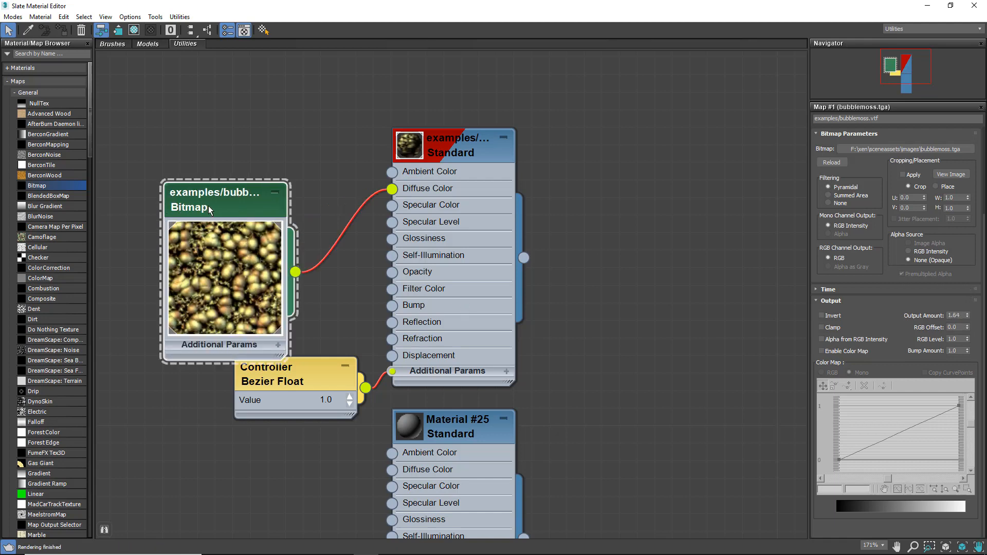
left_click_drag(208, 206, 261, 117)
Step: Lower the bitmap's Output Amount to about 0.89 to compare the preview, and reset it to 1.0
left_click_drag(966, 317, 967, 352)
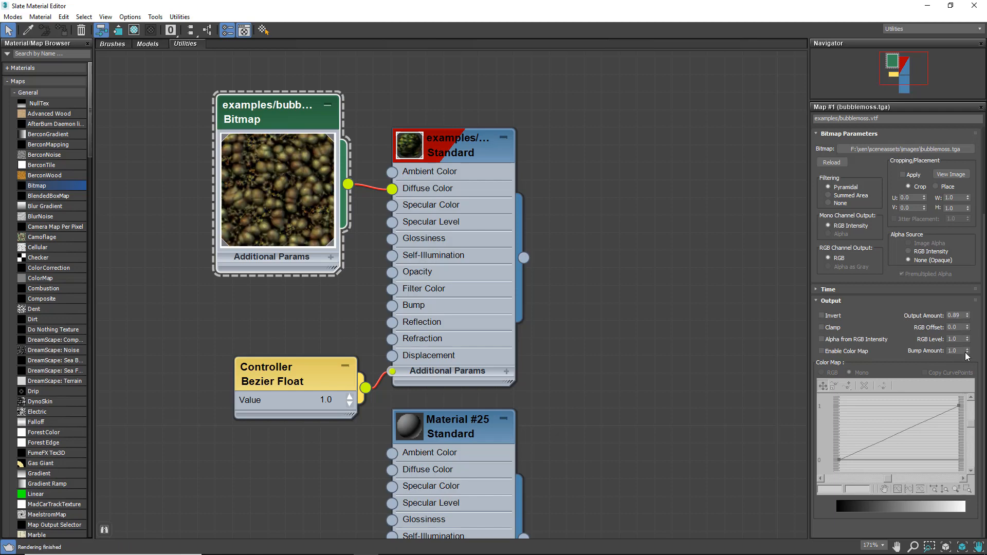
double_click(954, 315)
type("1")
key("Tab")
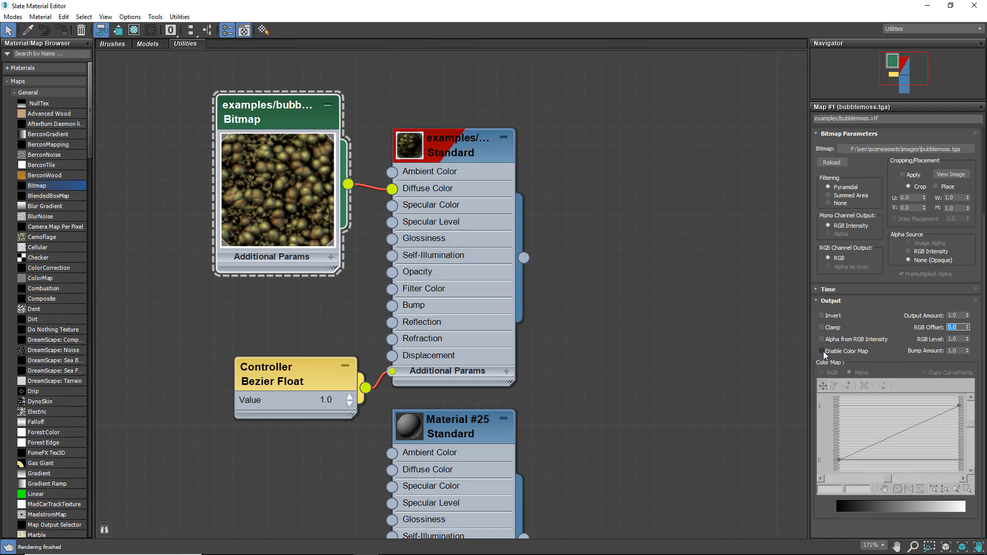
Step: Try an RGB color map on the bitmap with only the red curve's end point lowered to 0.22, and disable the color map
left_click(823, 350)
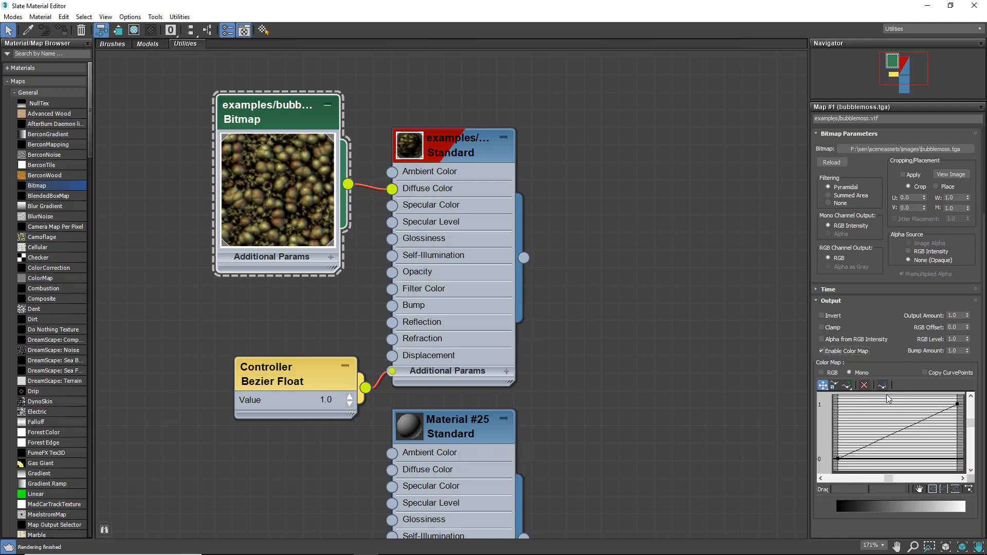
left_click(824, 374)
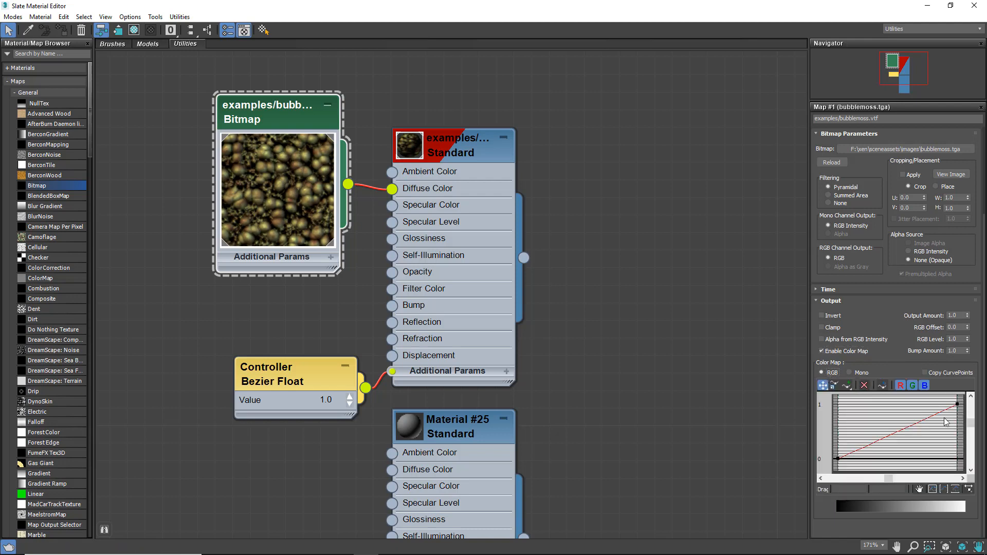
left_click(914, 386)
left_click(924, 386)
left_click_drag(957, 401, 962, 447)
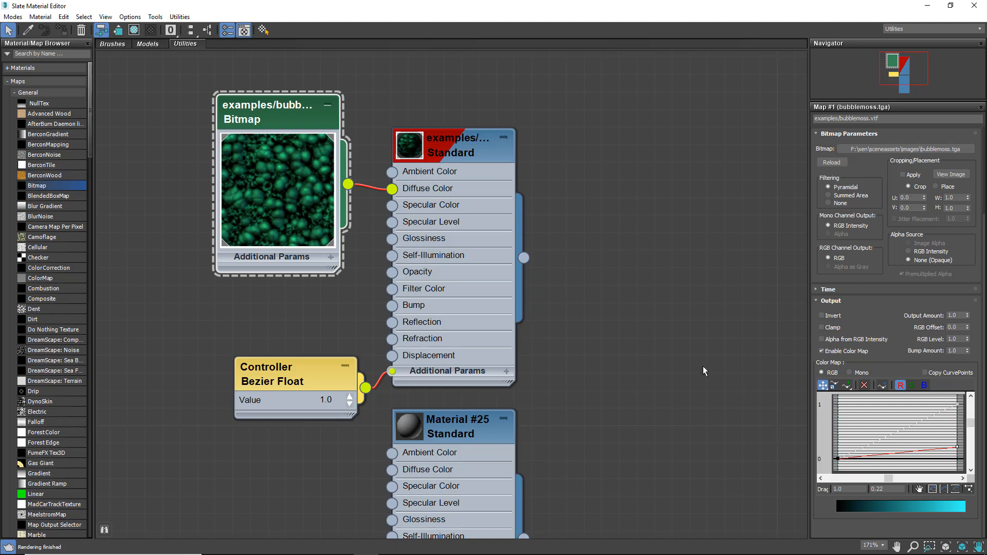
left_click(823, 352)
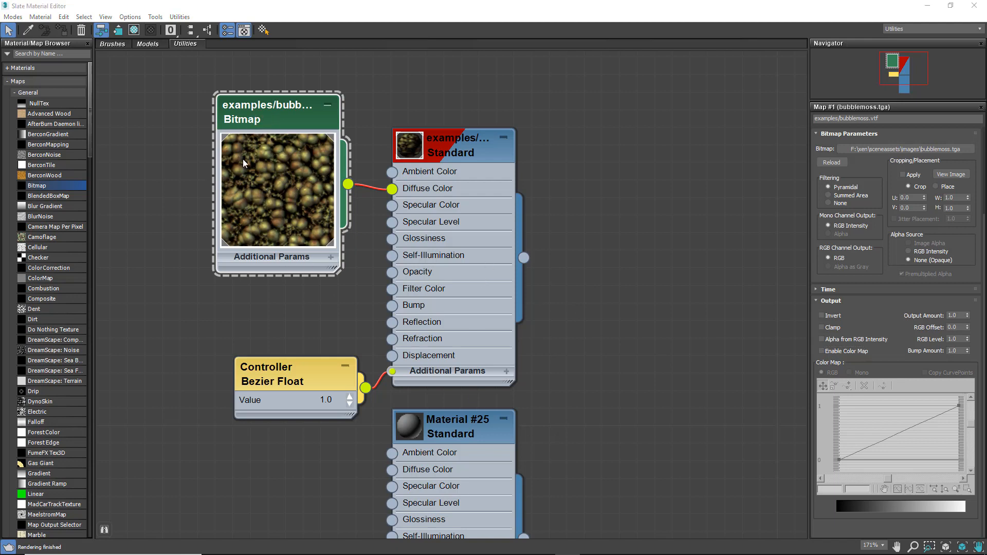
Step: Shrink and re-enlarge the bubblemoss bitmap's node preview, and bring its Coordinates settings into view
double_click(276, 168)
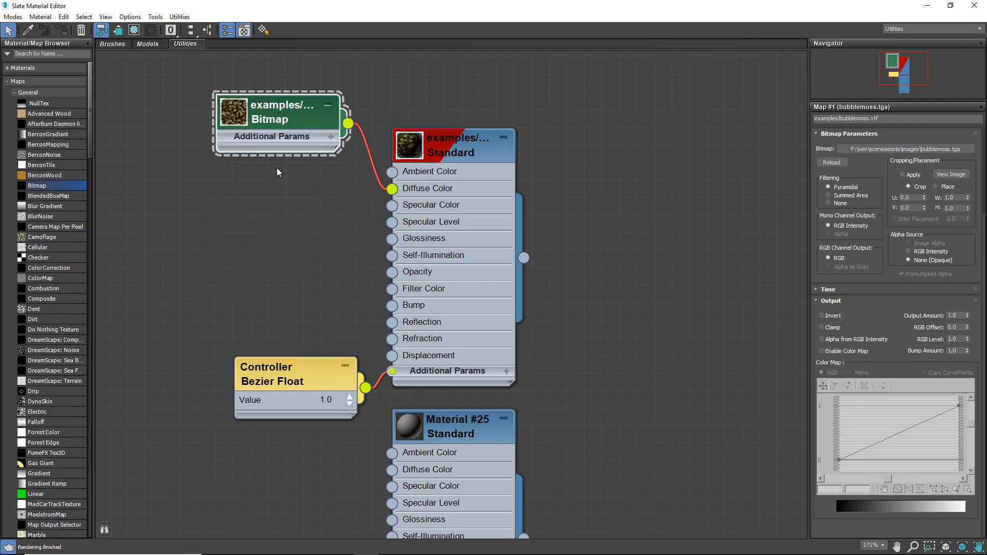
double_click(239, 111)
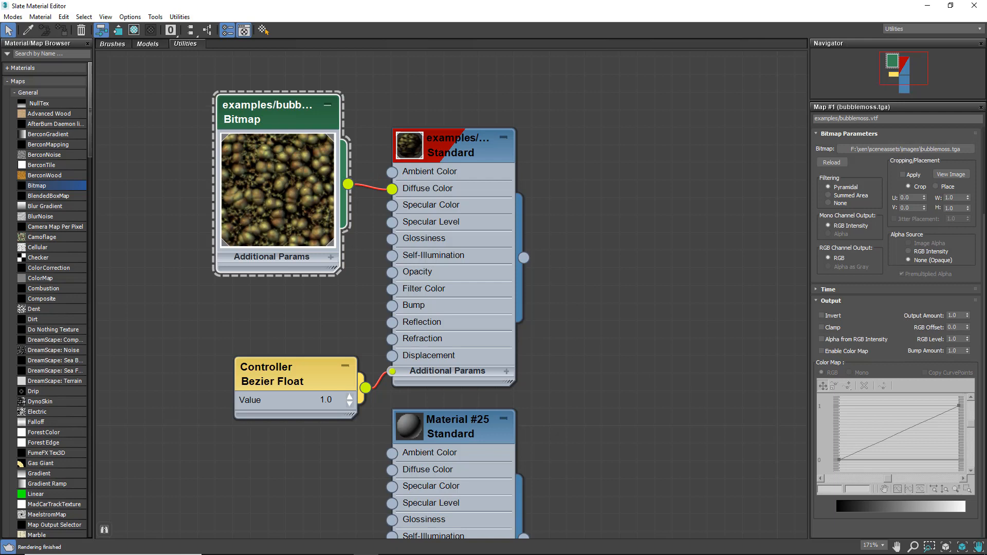
left_click_drag(877, 178, 904, 421)
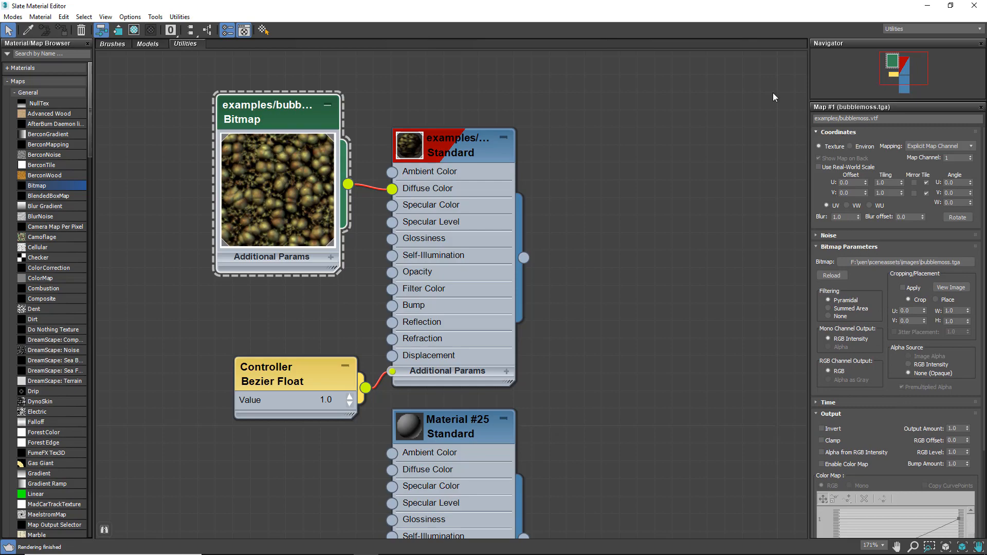
Step: Restore the Slate Material Editor to a smaller window placed beside the viewport, and frame the textured box
double_click(833, 12)
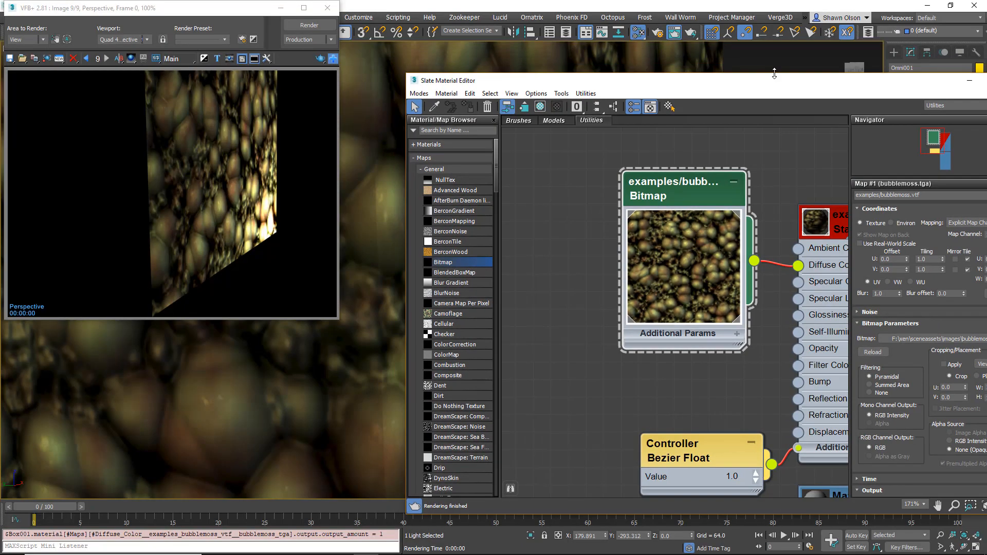
left_click_drag(775, 81, 208, 102)
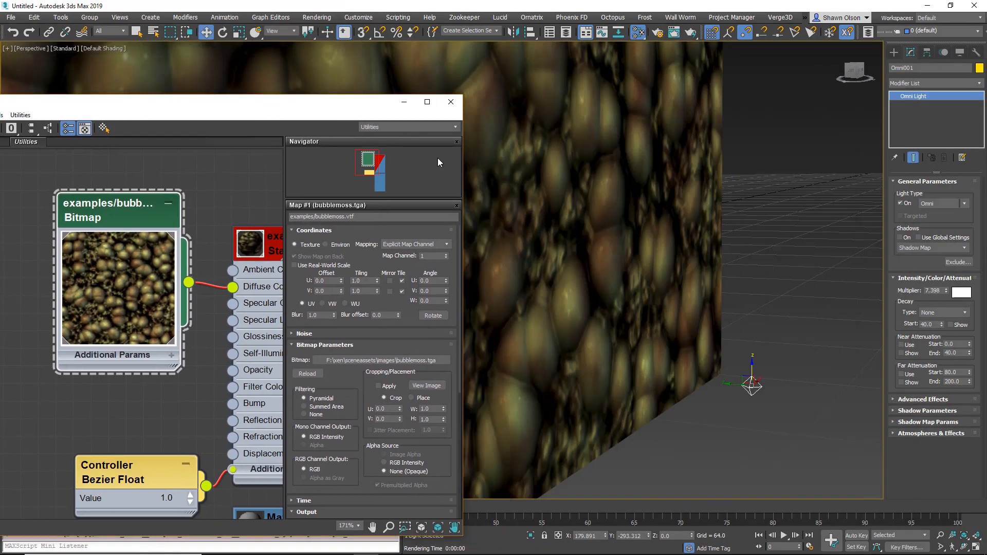
middle_click_drag(617, 216, 804, 233)
scroll(805, 233, "down", 5)
middle_click_drag(694, 287, 672, 282, "alt")
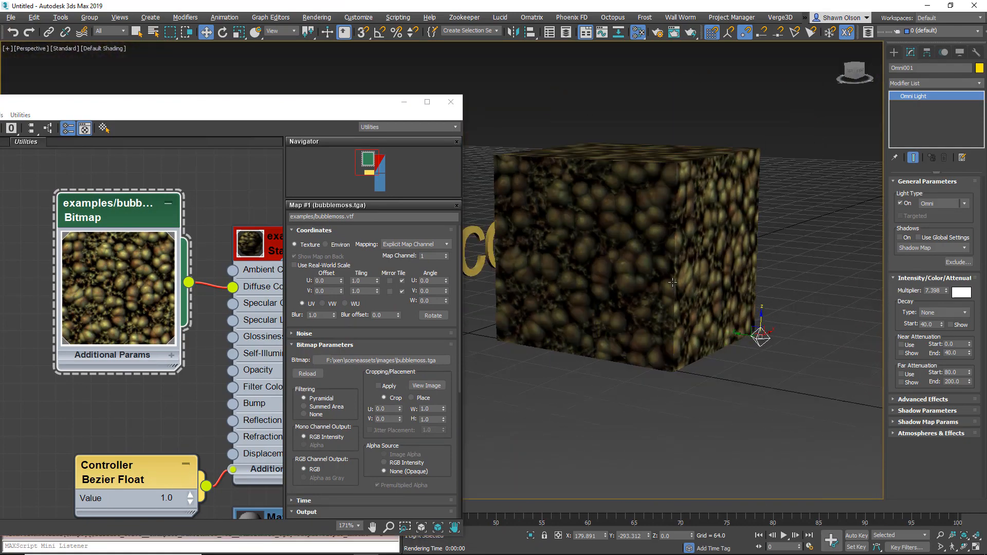
scroll(672, 283, "up", 4)
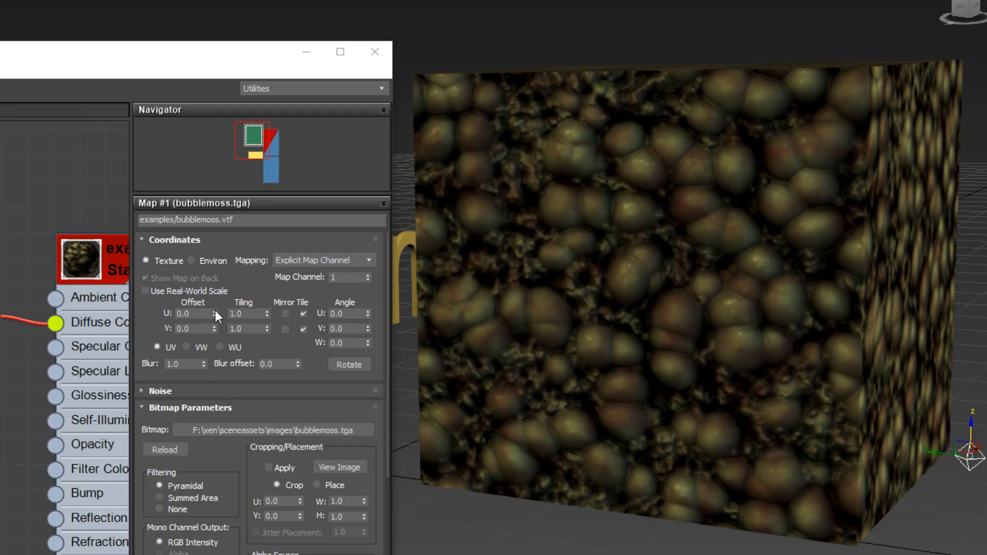
Step: Try a U offset of 0.44 and a V offset of 0.45 on the bitmap, and test its W angle before resetting that angle
left_click_drag(215, 310, 201, 279)
left_click_drag(214, 329, 214, 298)
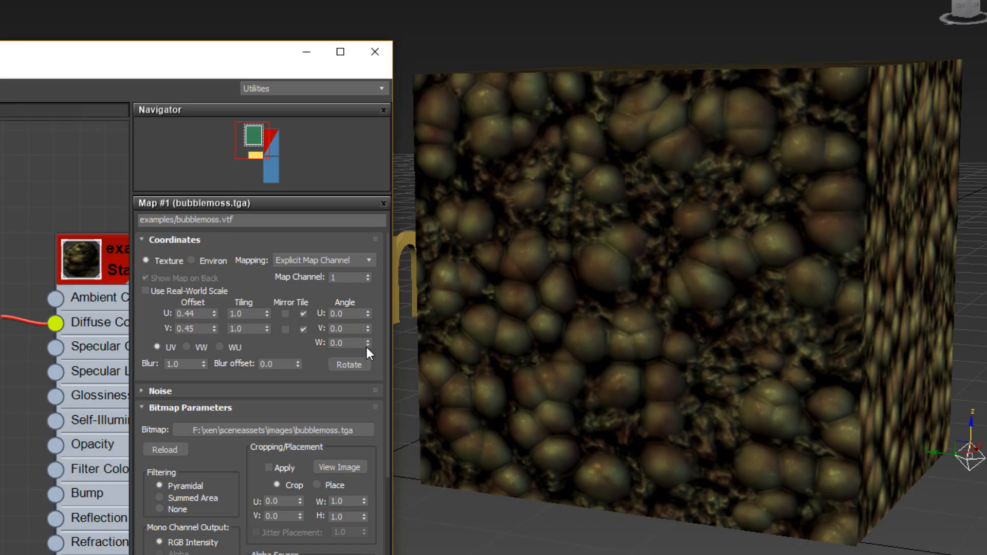
left_click_drag(367, 347, 365, 261)
right_click(368, 343)
Step: Reset the bitmap's U and V offsets to 0.0
left_click(203, 315)
right_click(215, 313)
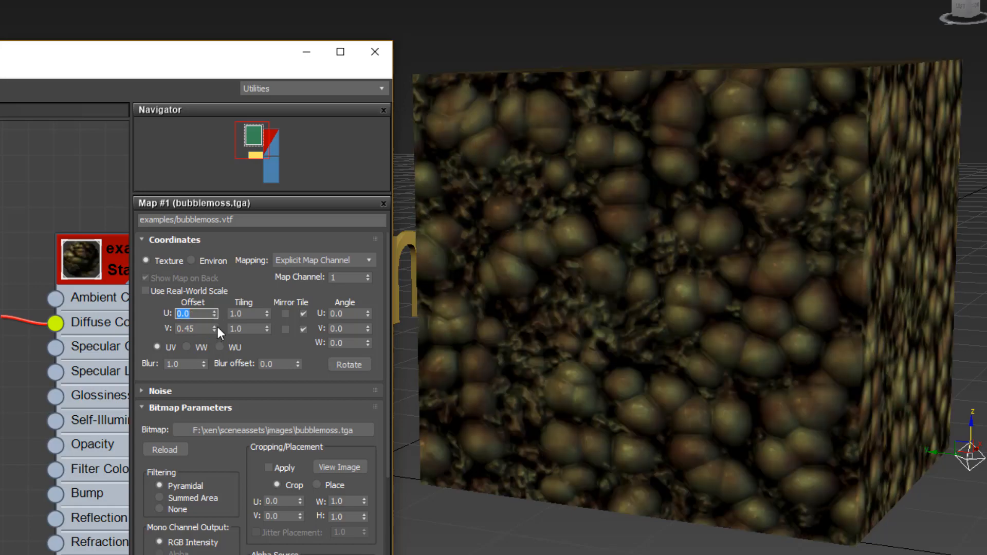
right_click(215, 328)
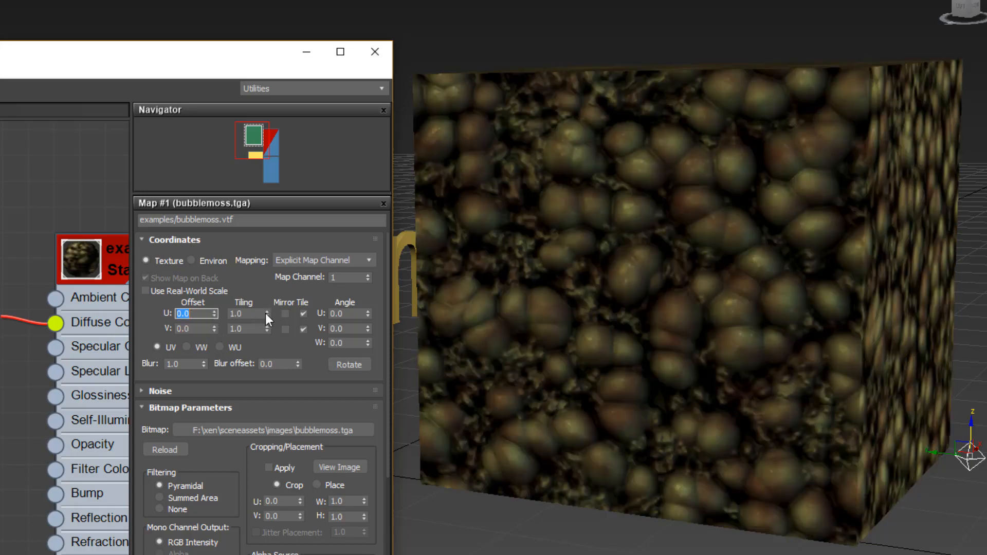
Step: Try a different U tiling on the bitmap and restore it to 1.0
left_click_drag(267, 313, 267, 309)
type("1")
key("Tab")
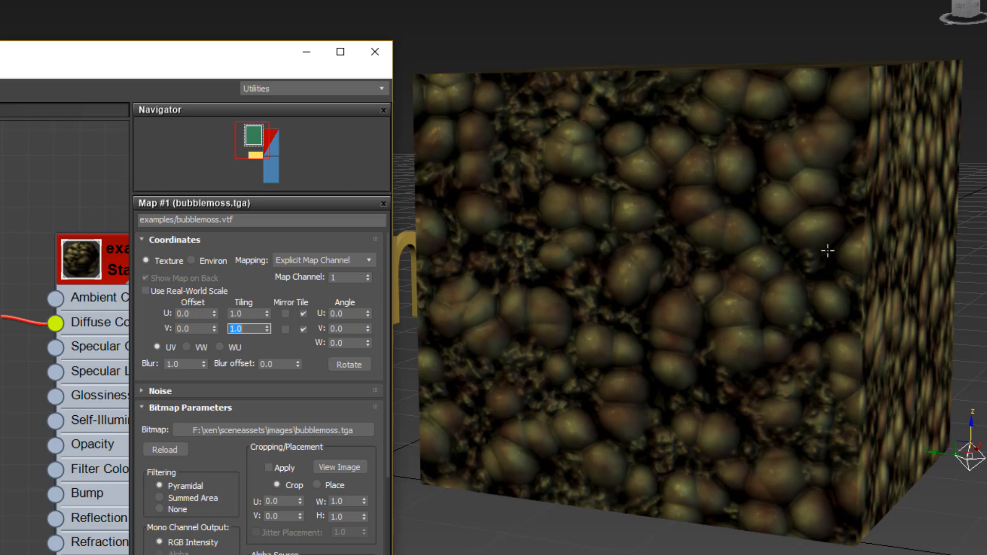
Step: Clone the textured box as three evenly spaced copies in a row beside the original, using the Copy option
scroll(826, 250, "down", 5)
middle_click_drag(826, 251, 743, 337, "alt")
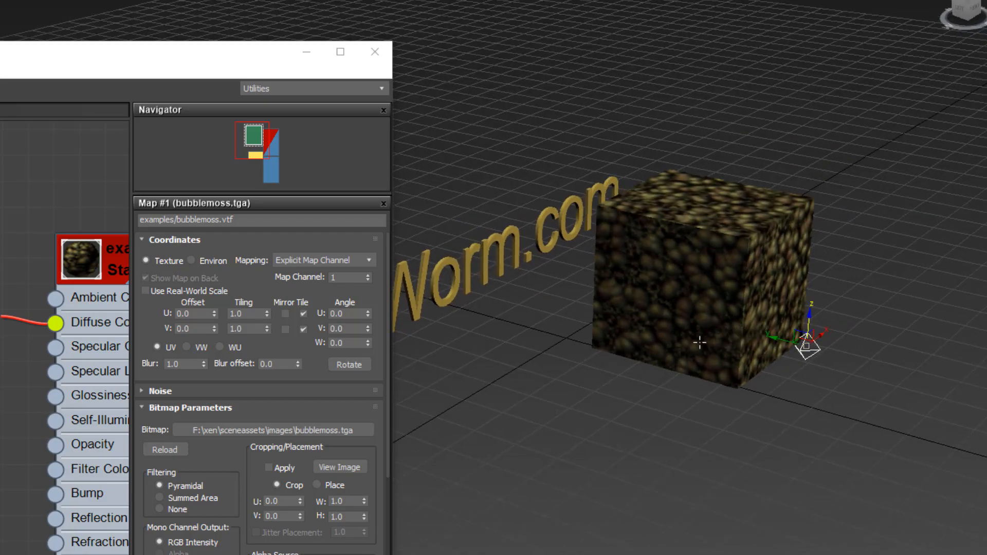
middle_click_drag(699, 341, 692, 353, "alt")
left_click_drag(691, 353, 861, 383, "shift")
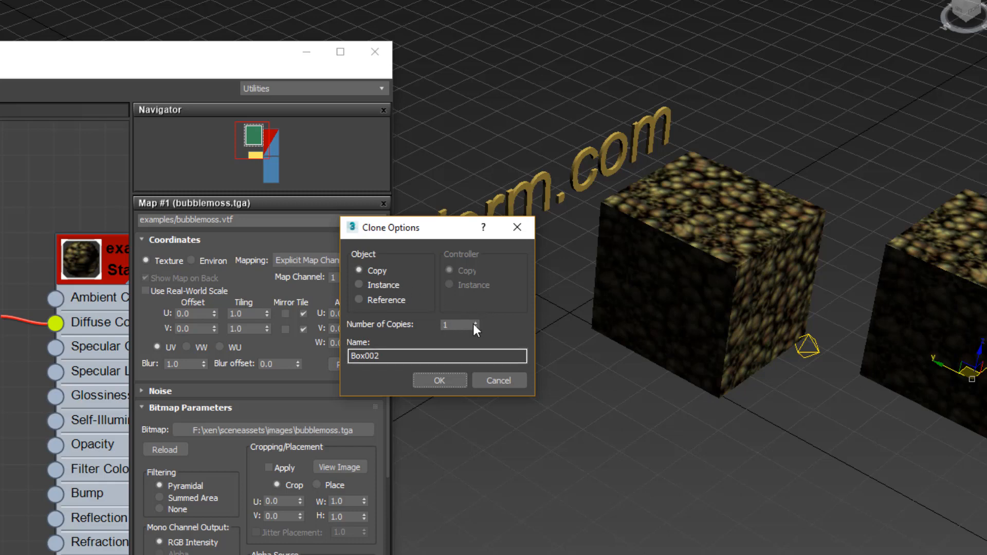
left_click(442, 379)
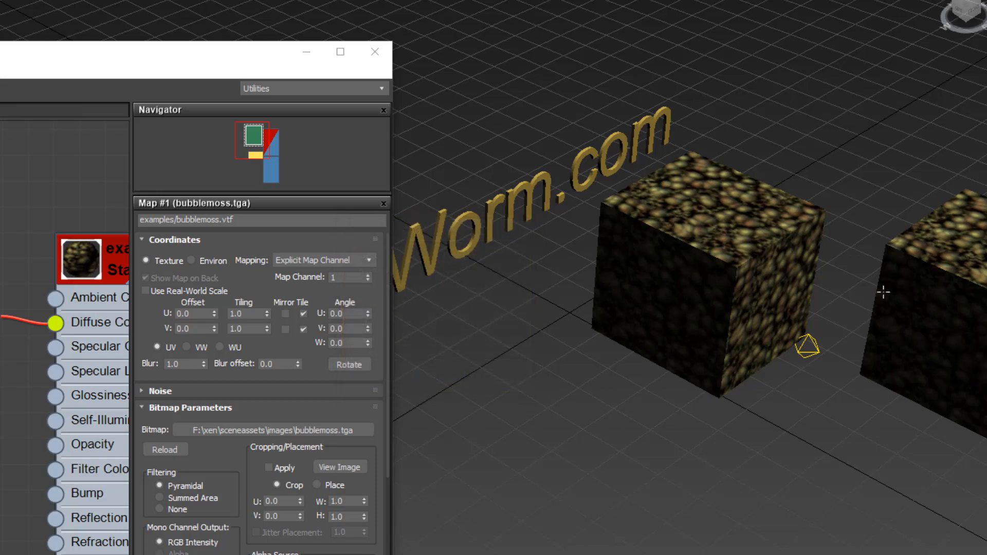
Step: Shift the shared bubblemoss bitmap's U offset to 0.28 with all four boxes in view
scroll(843, 324, "down", 3)
middle_click_drag(865, 355, 607, 365)
scroll(617, 360, "down", 2)
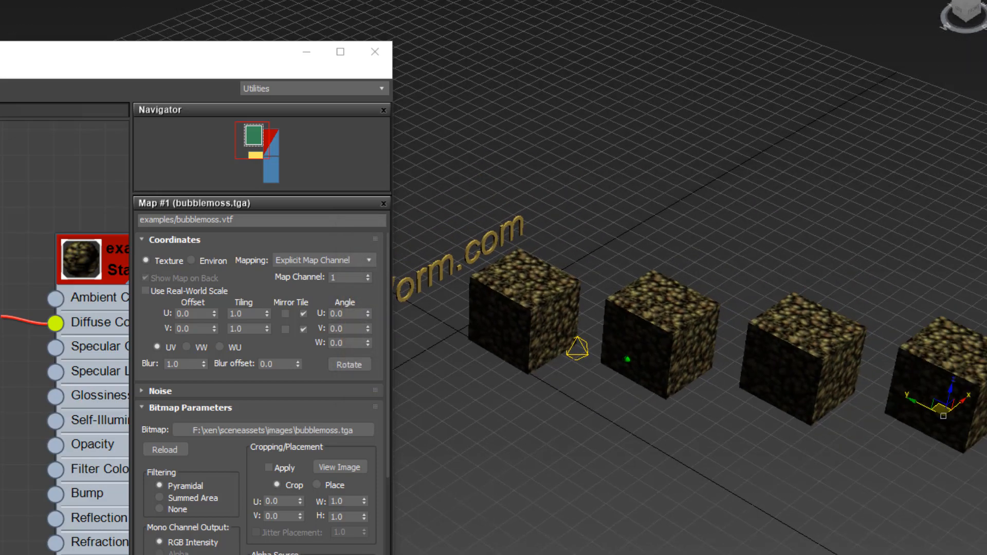
middle_click_drag(694, 376, 678, 356)
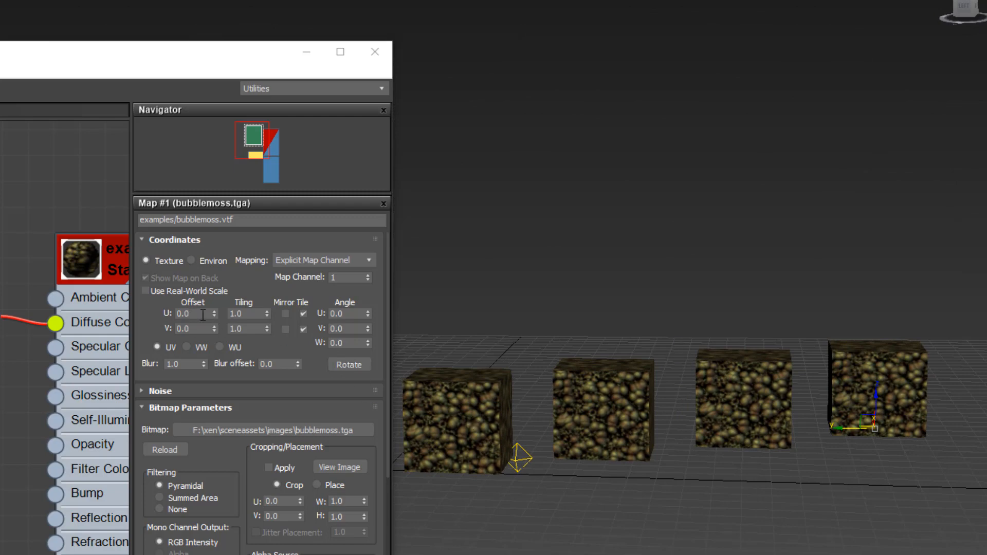
left_click_drag(215, 316, 230, 295)
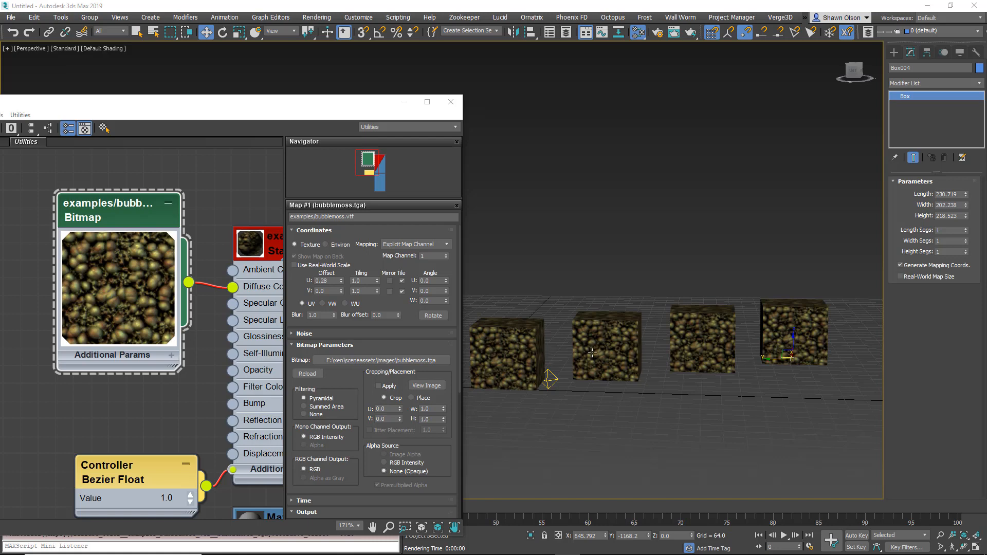
Step: Stretch the last box in the row to a length of 707.063 and move it farther along the row
scroll(664, 350, "down", 3)
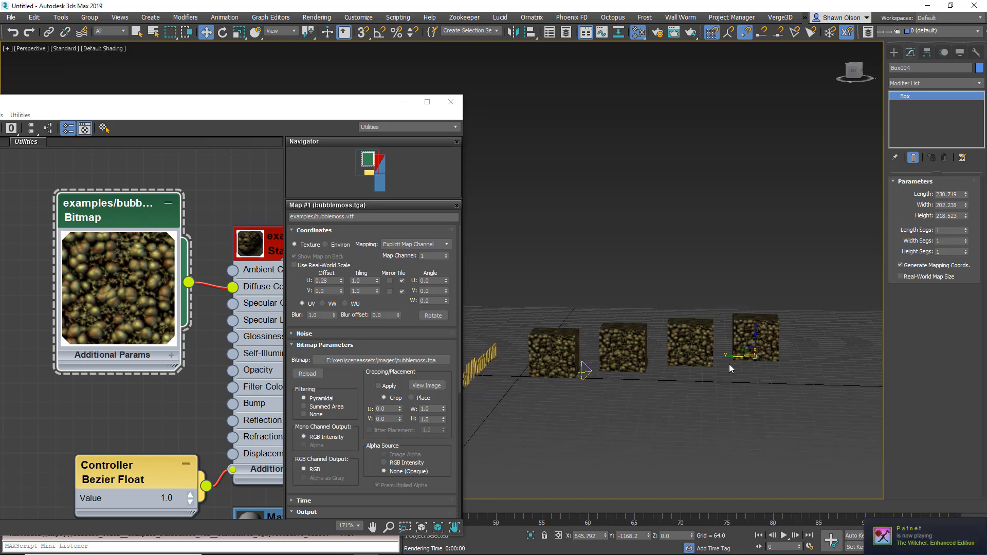
left_click(757, 415)
left_click(764, 331)
left_click_drag(965, 194, 966, 188)
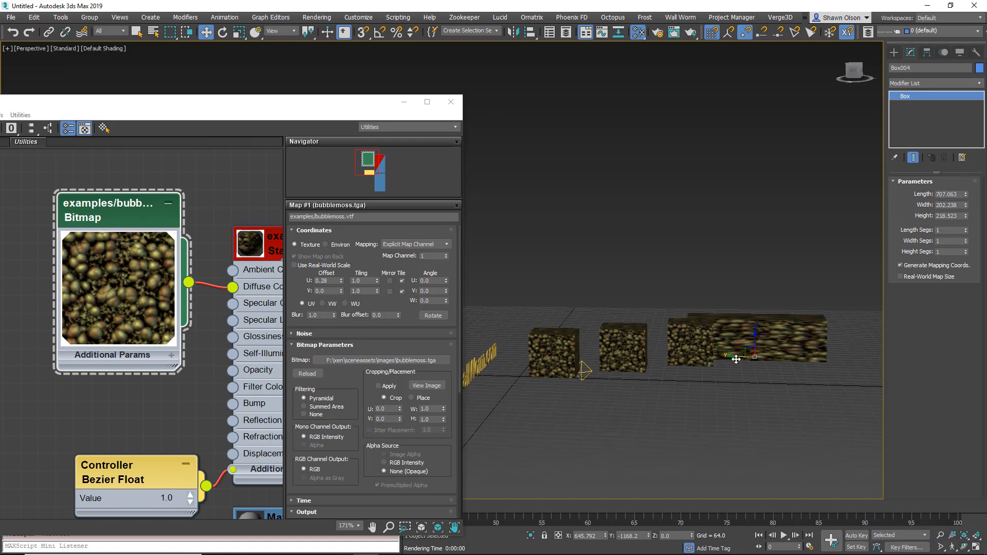
left_click_drag(729, 356, 821, 362)
Step: Raise the third box's height into a tall column and move it away from the second box
left_click(691, 343)
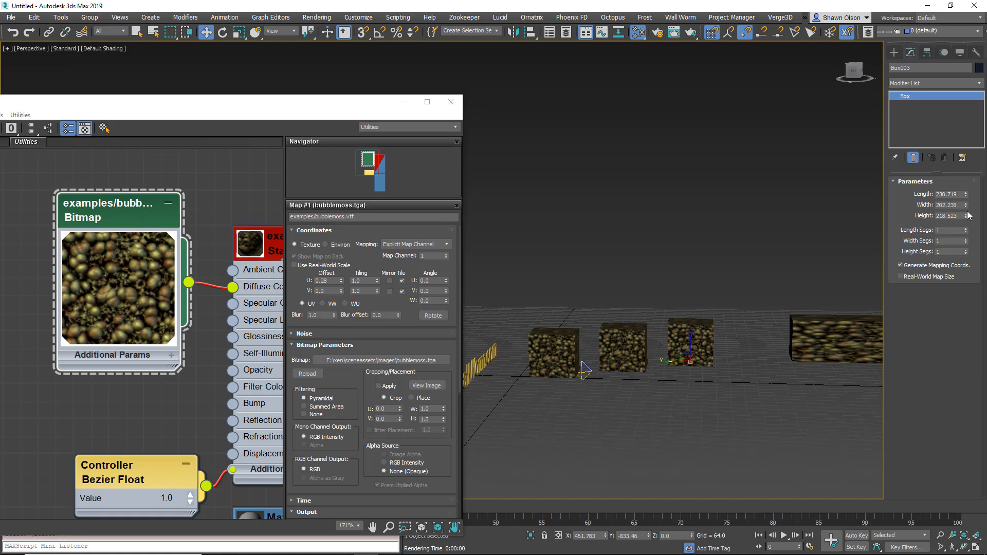
left_click_drag(967, 216, 968, 191)
left_click_drag(674, 362, 724, 363)
Step: Set the second box's width to 1123.996 so it extends in depth
left_click(623, 360)
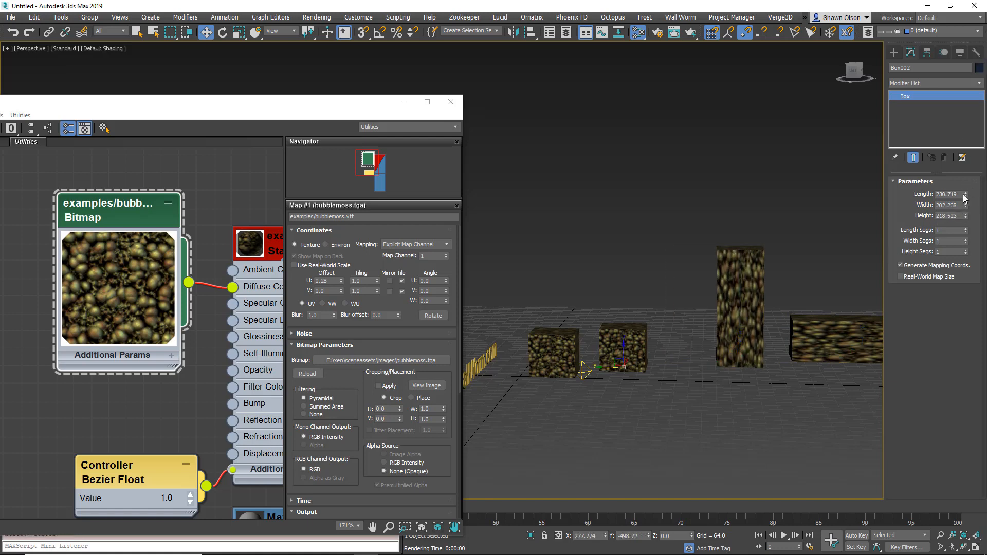
right_click(966, 188)
left_click_drag(965, 193, 967, 204)
middle_click_drag(730, 339, 695, 362, "alt")
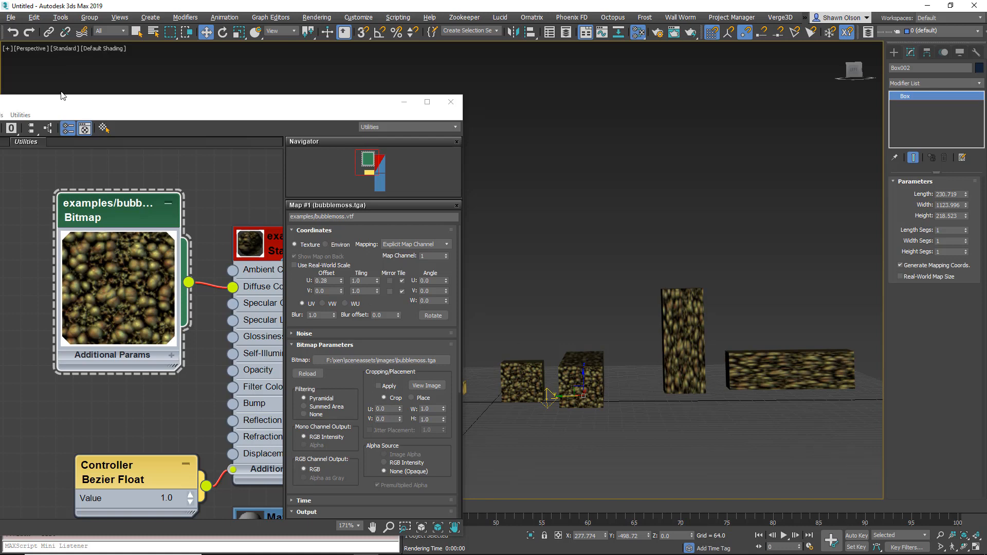
Step: Override the viewport's materials with the UV Checker
left_click(65, 49)
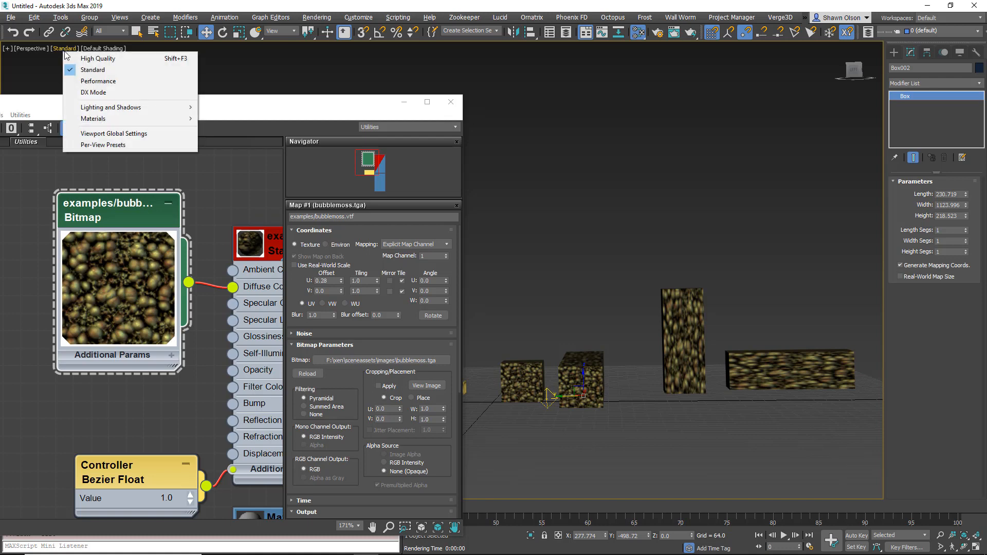
mouse_move(93, 122)
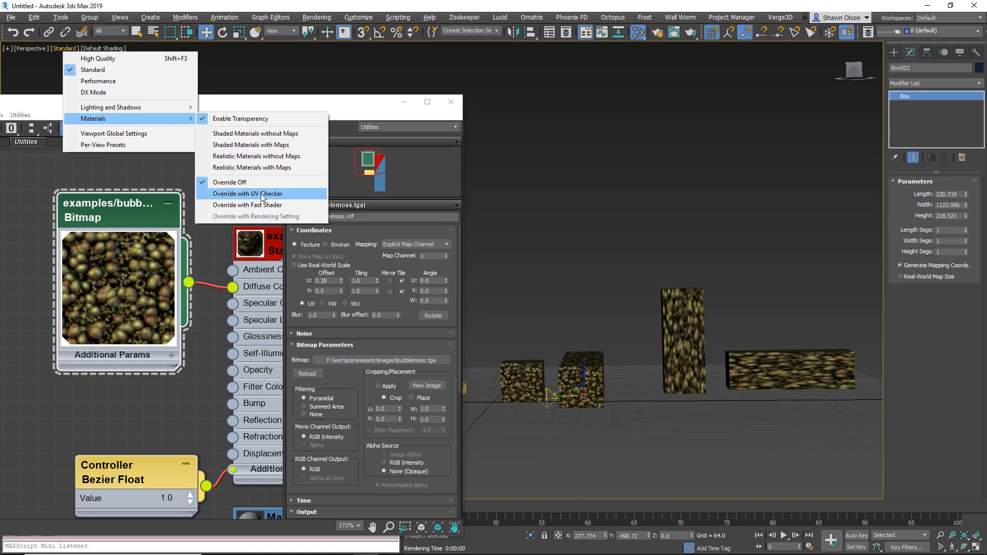
left_click(263, 195)
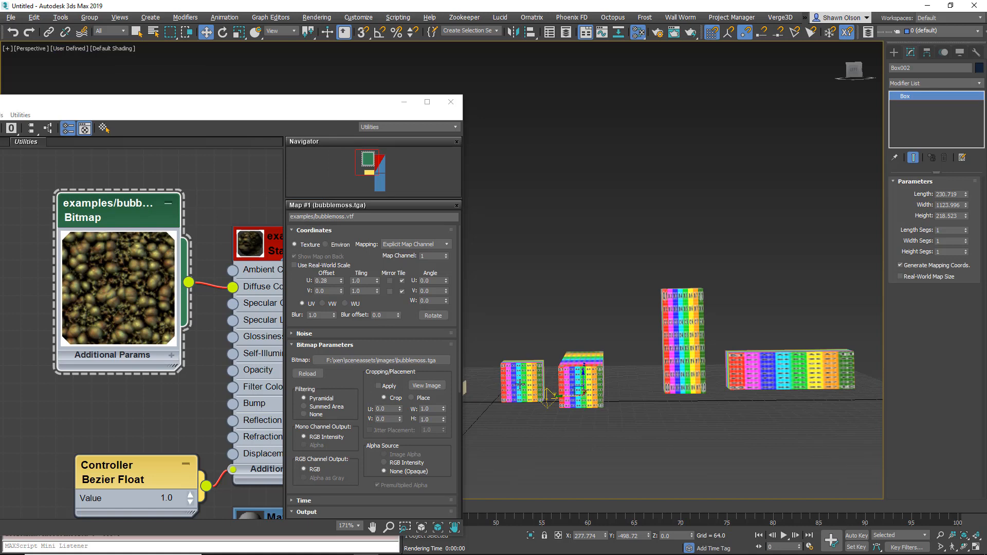
Step: Make the original box a cube with length, width and height of 215
left_click(520, 385)
key("z")
scroll(621, 348, "down", 3)
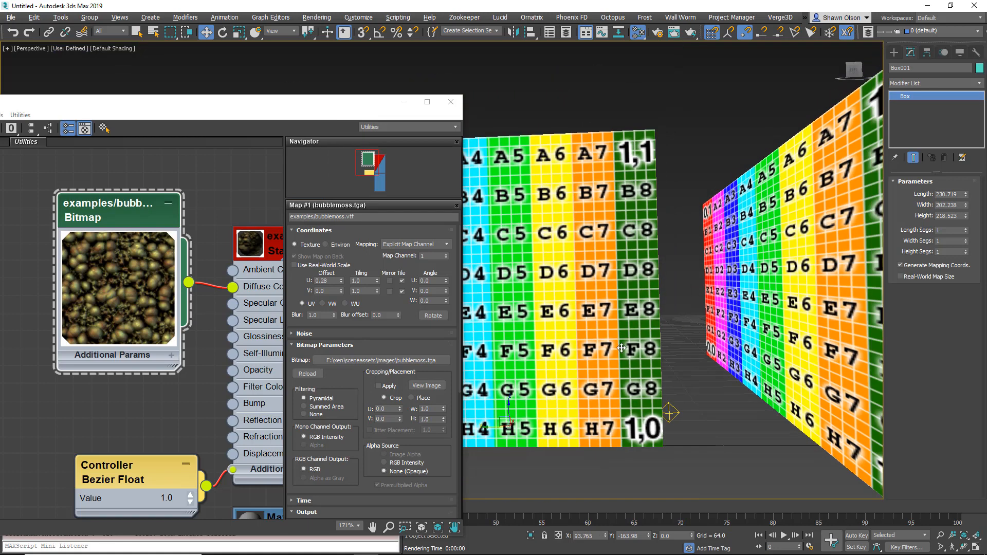
middle_click_drag(621, 349, 807, 345)
middle_click_drag(738, 337, 671, 350, "alt")
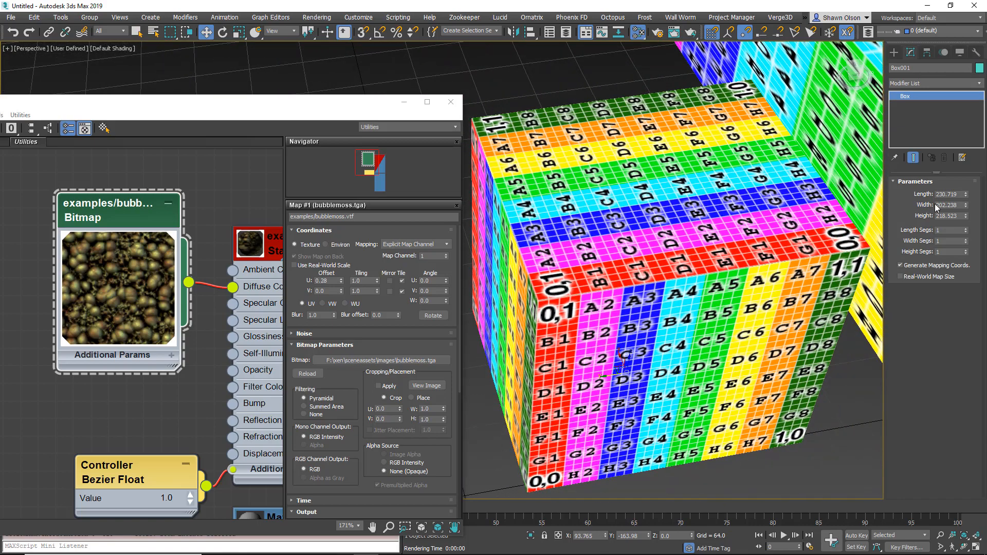
left_click_drag(960, 193, 899, 194)
type("215")
key("Tab")
type("215")
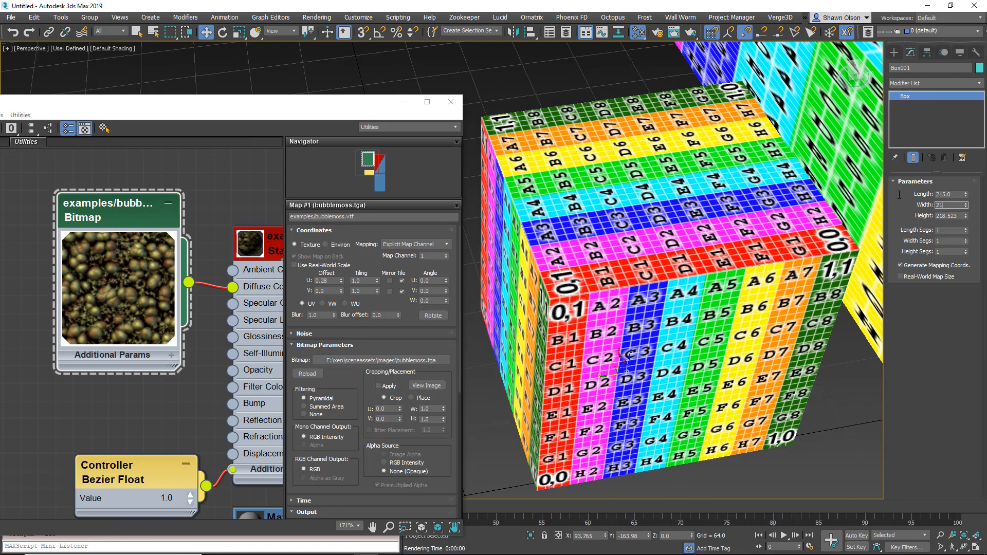
key("Tab")
type("215")
key("Tab")
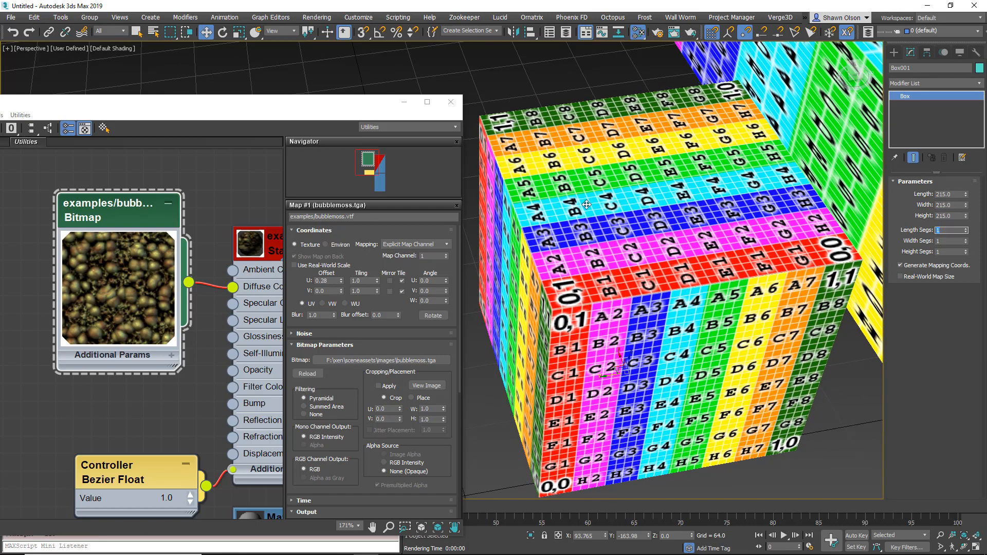
Step: Examine how the UV checker pattern stretches over the long, tall and deep boxes compared with the cube
scroll(704, 241, "down", 3)
middle_click_drag(664, 257, 649, 286, "alt")
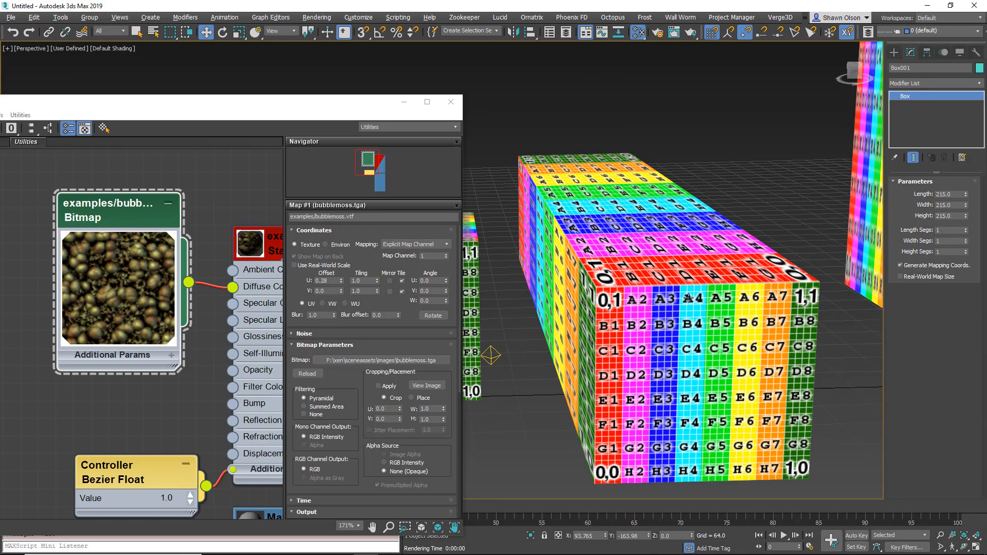
middle_click_drag(688, 299, 604, 381, "alt")
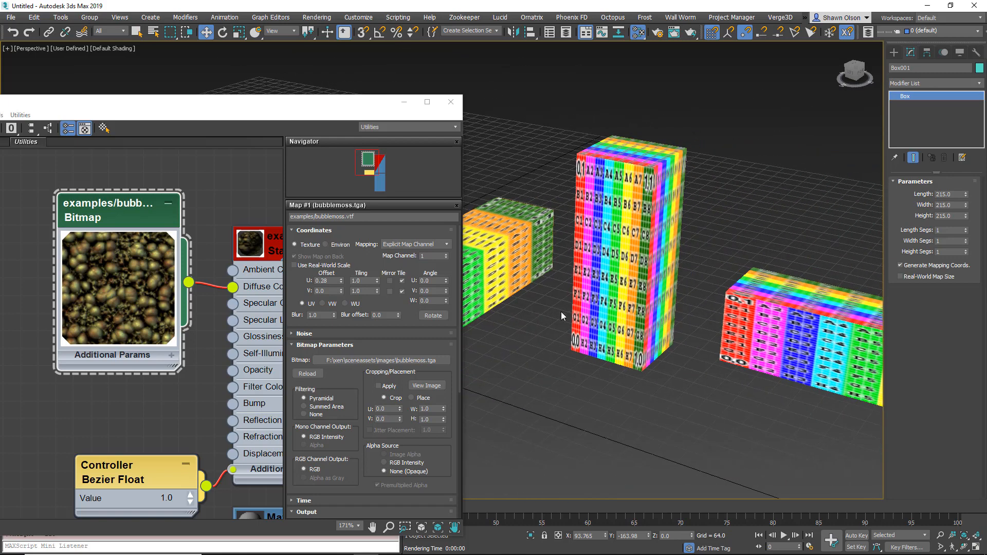
middle_click_drag(645, 313, 604, 395, "alt")
middle_click_drag(588, 356, 674, 330, "alt")
scroll(720, 341, "down", 4)
middle_click_drag(599, 342, 713, 363)
Step: Turn off the viewport's UV Checker material override
left_click(63, 49)
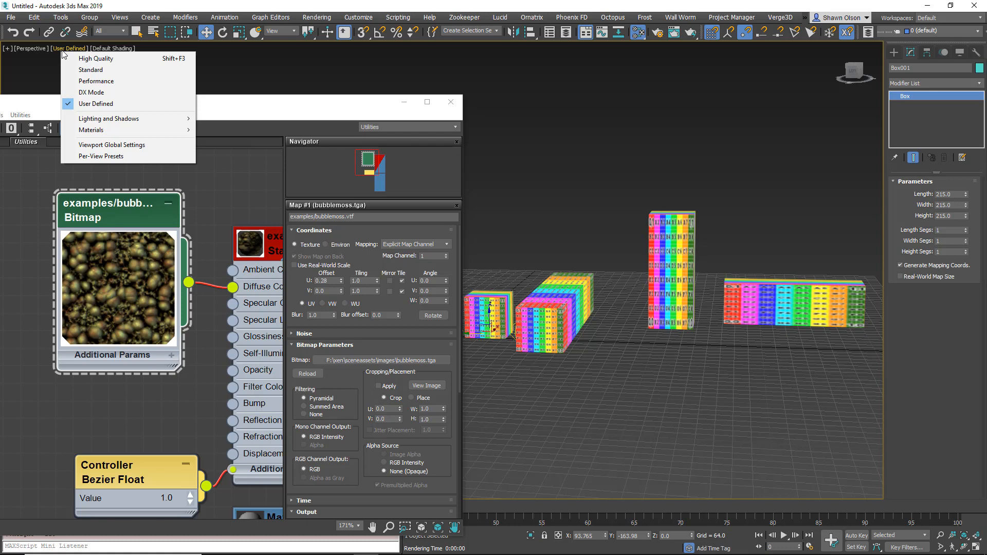
mouse_move(92, 130)
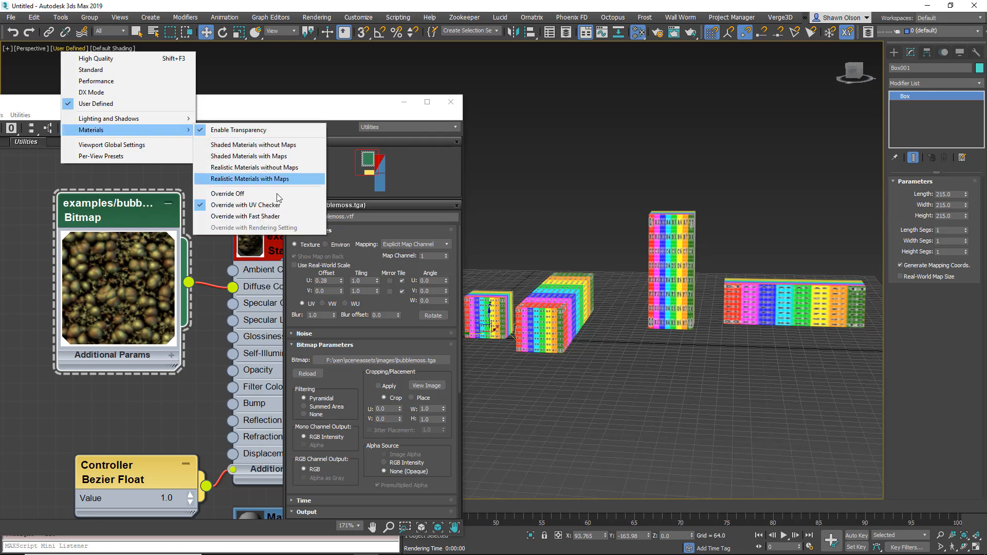
left_click(253, 195)
Step: Set the bubblemoss bitmap's U offset to 1.35 while keeping the boxes in view
middle_click_drag(562, 313, 601, 316)
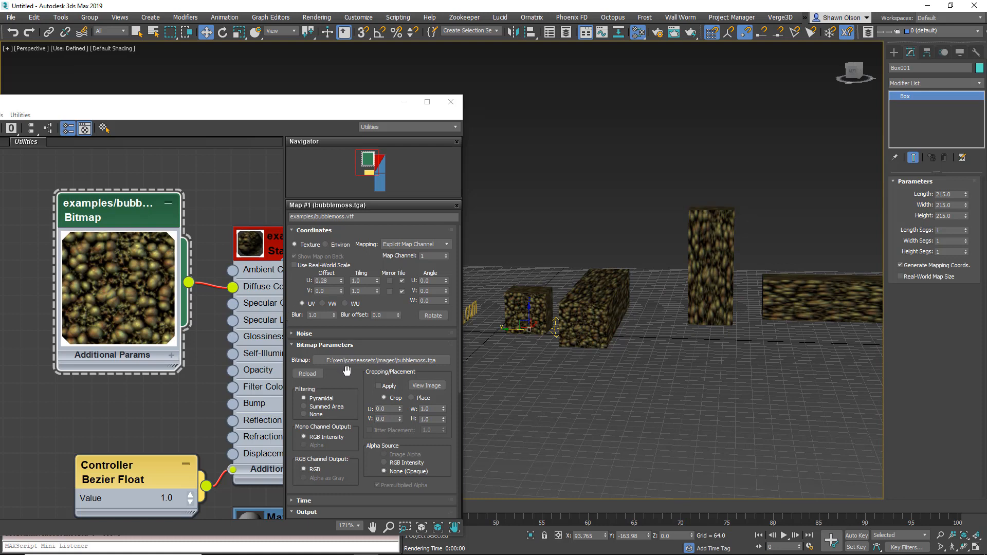
left_click_drag(340, 282, 355, 227)
scroll(741, 377, "down", 2)
middle_click_drag(740, 377, 705, 375)
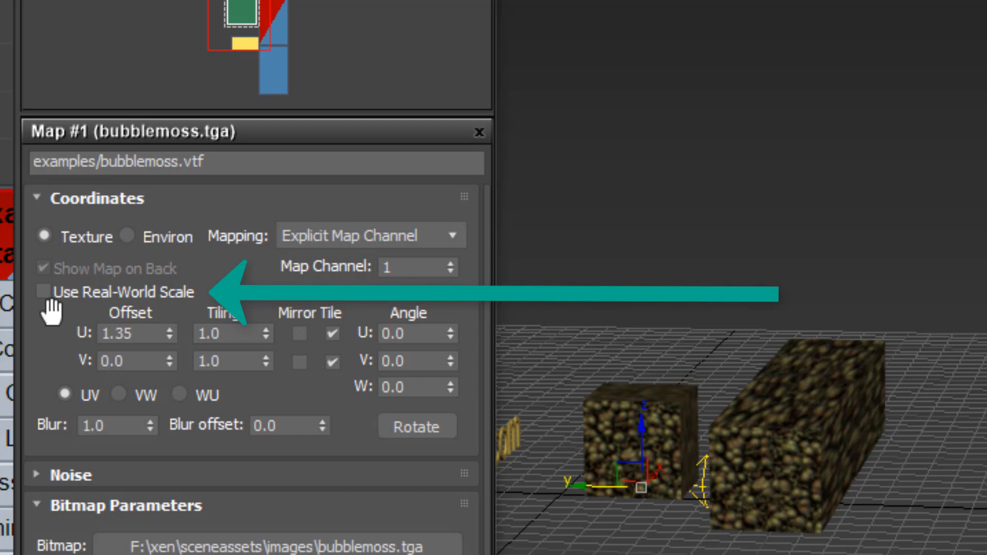
Step: Enable Use Real-World Scale on the bubblemoss bitmap and Real-World Map Size on the cube
left_click(44, 296)
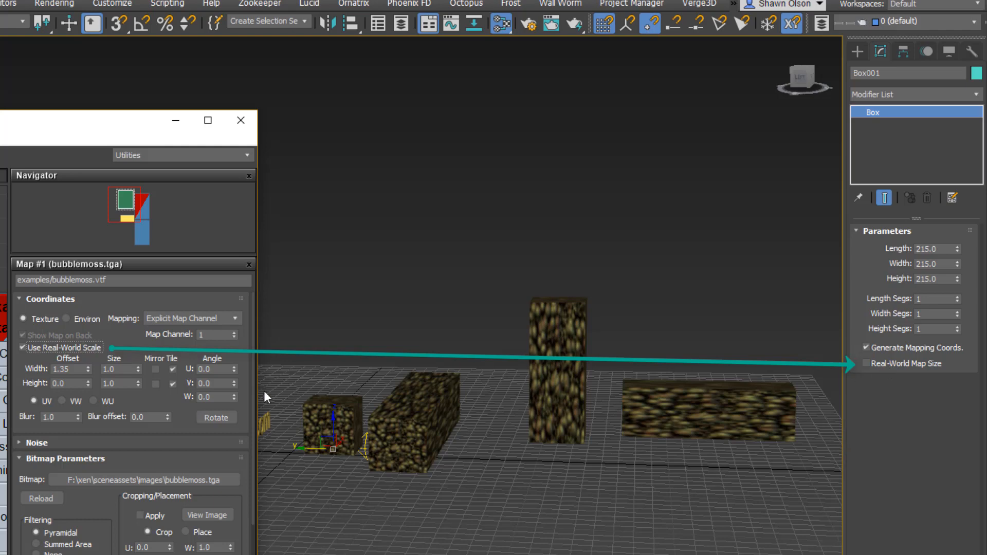
scroll(348, 453, "up", 10)
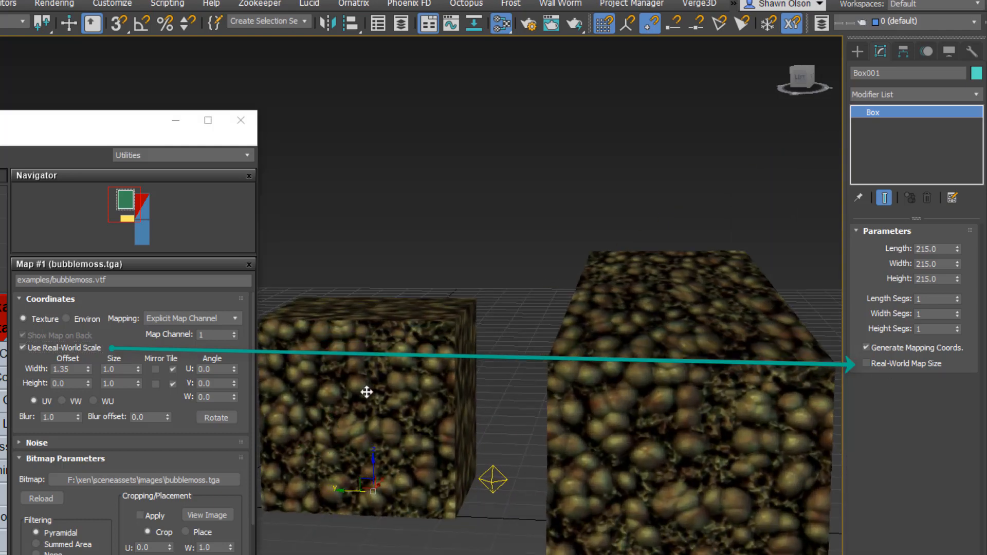
scroll(367, 392, "up", 3)
middle_click_drag(366, 392, 680, 396)
left_click(902, 363)
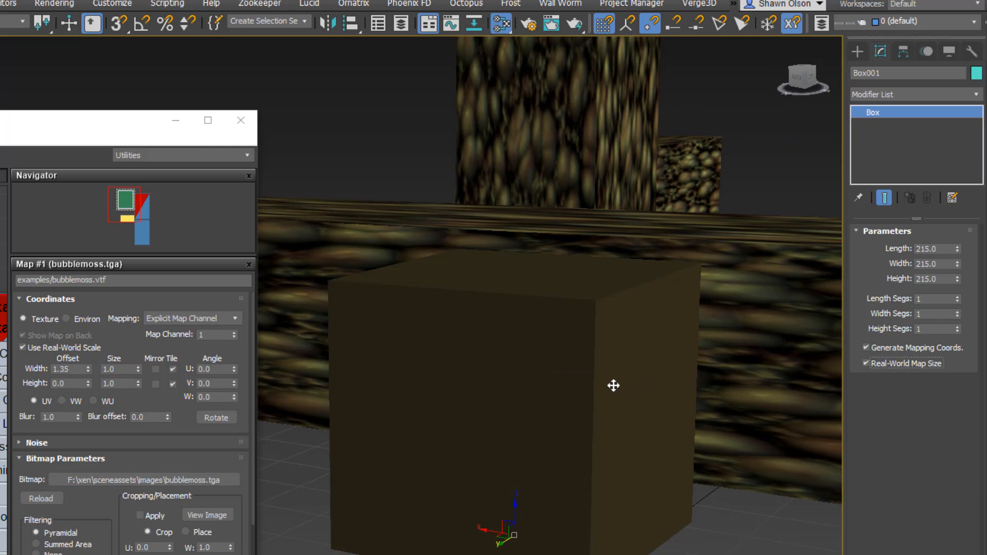
Step: Examine the texture's tiling on the cube's top face up close and from a distance
middle_click_drag(612, 386, 473, 412, "alt")
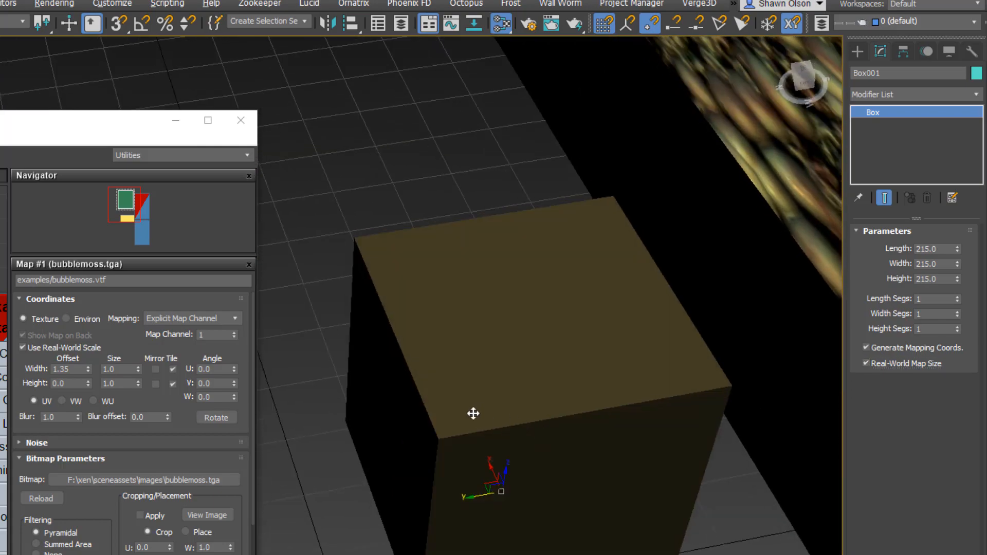
scroll(454, 415, "up", 5)
scroll(454, 415, "up", 6)
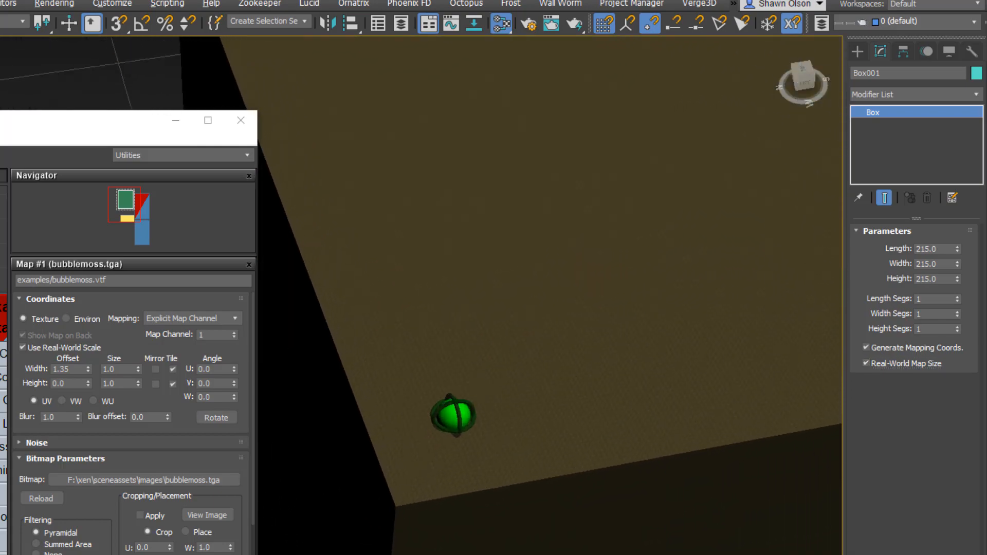
scroll(454, 415, "up", 4)
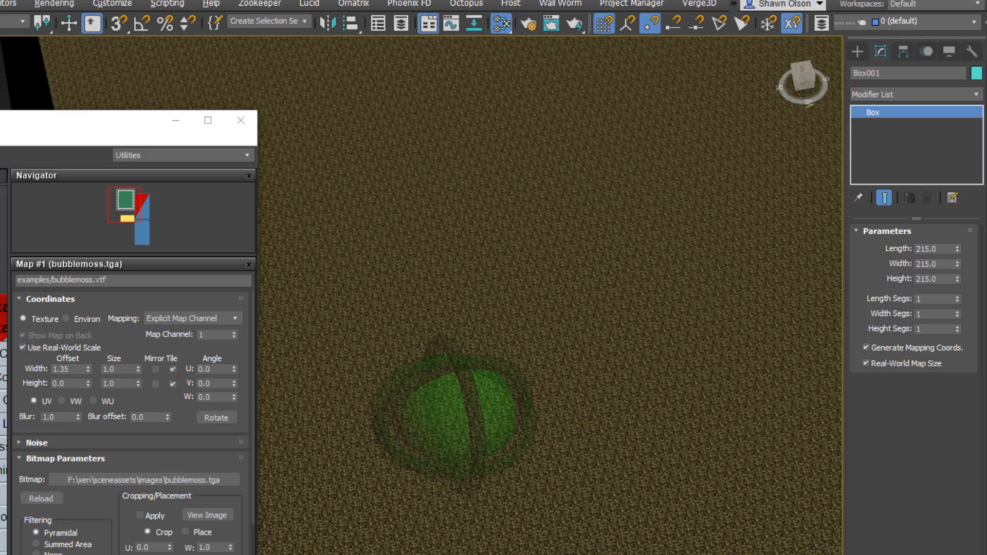
scroll(454, 415, "down", 4)
scroll(454, 415, "up", 2)
scroll(454, 415, "up", 4)
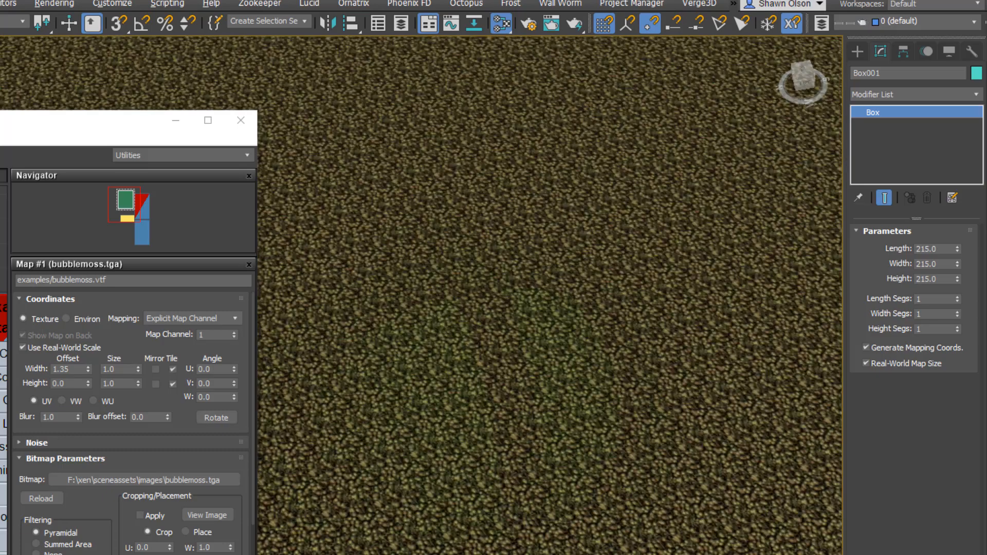
scroll(455, 413, "down", 10)
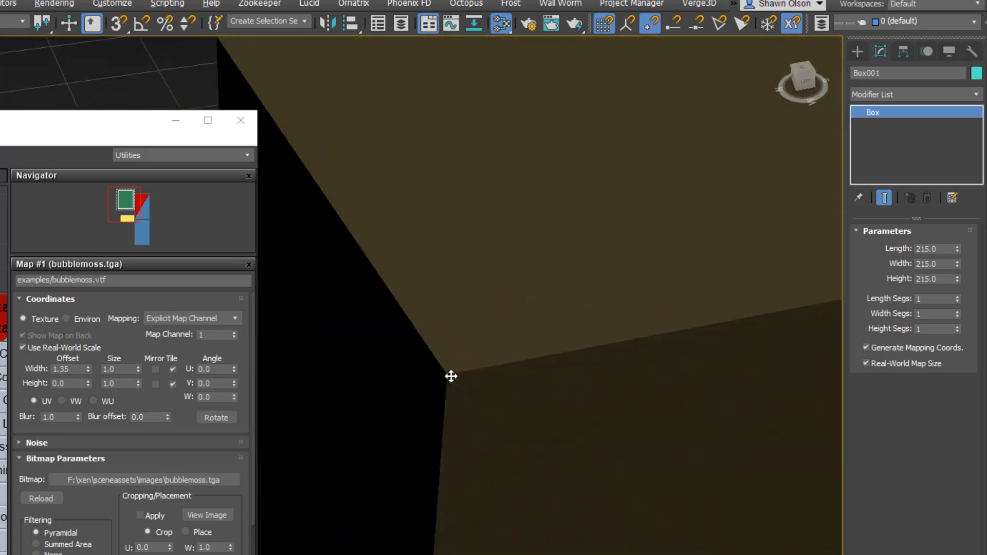
scroll(449, 377, "up", 2)
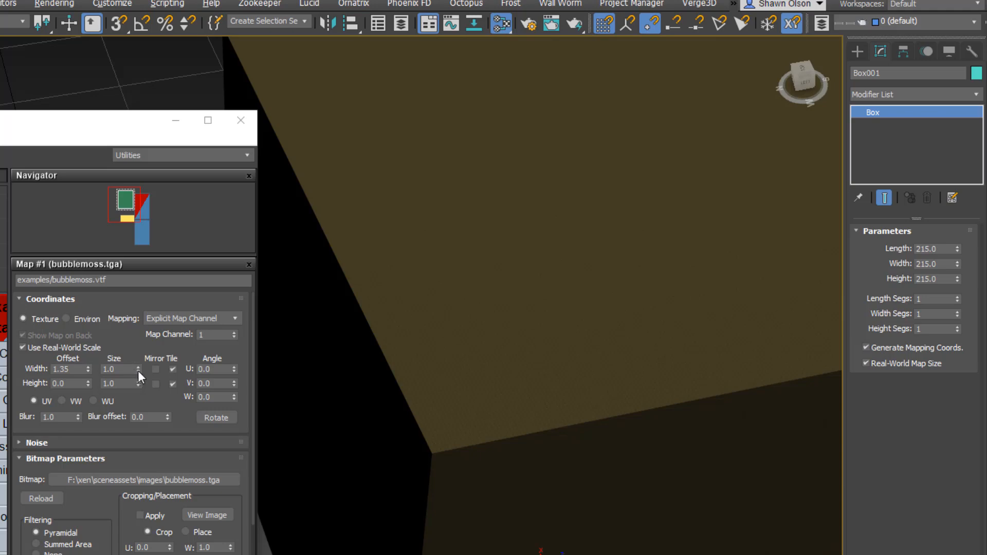
Step: Set the bubblemoss bitmap's real-world width and height size to 128
left_click_drag(138, 370, 135, 221)
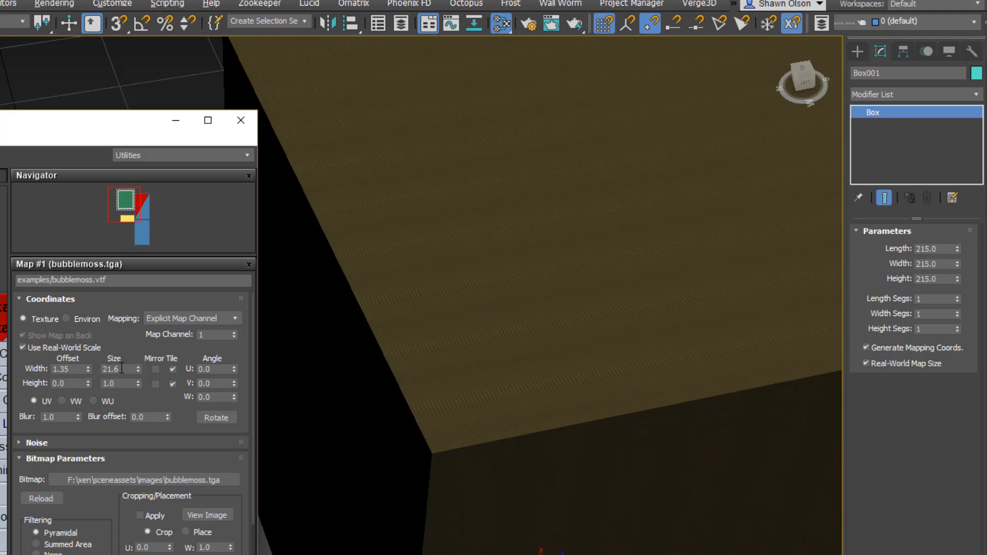
double_click(122, 369)
double_click(123, 385)
key("shift+Tab")
type("128")
key("Tab")
type("128")
key("Return")
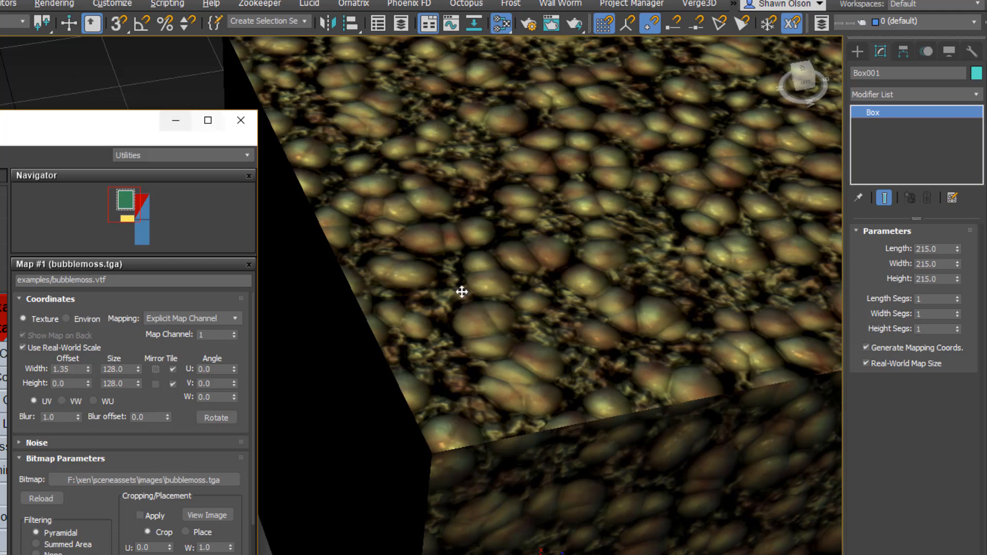
Step: Enable Real-World Map Size on the long box beside the cube
scroll(468, 329, "down", 5)
middle_click_drag(470, 356, 544, 412, "alt")
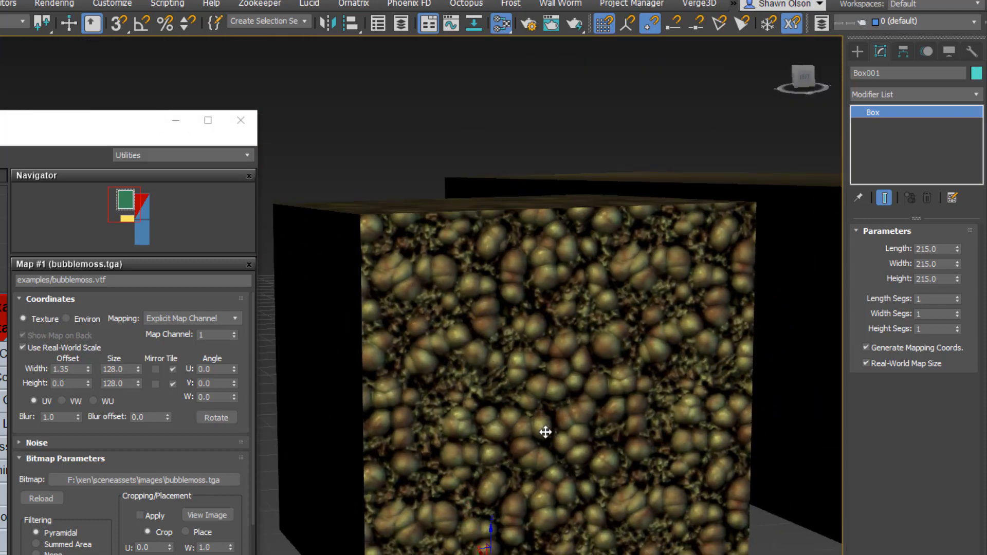
scroll(553, 419, "down", 5)
middle_click_drag(624, 431, 480, 412, "alt")
middle_click_drag(416, 414, 372, 395, "alt")
left_click(555, 364)
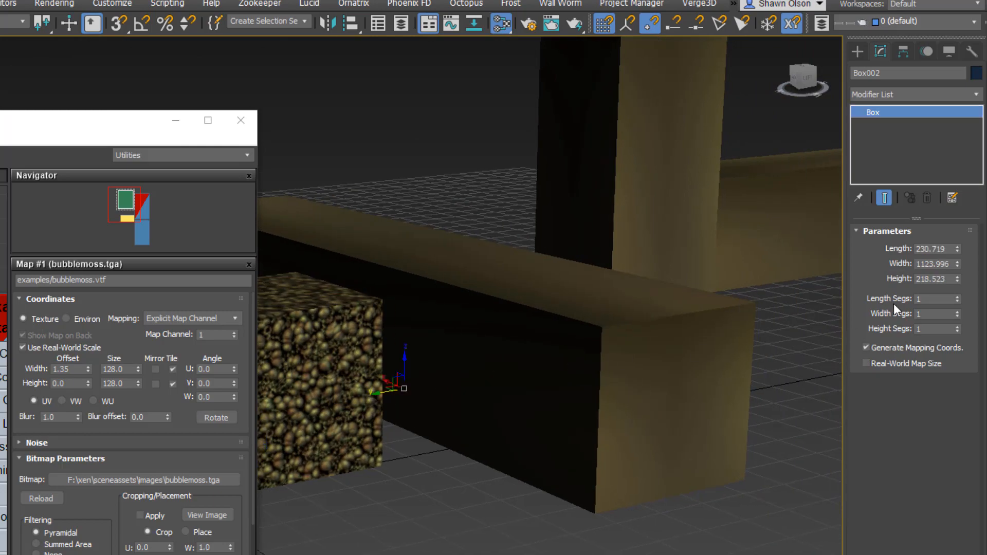
left_click(888, 360)
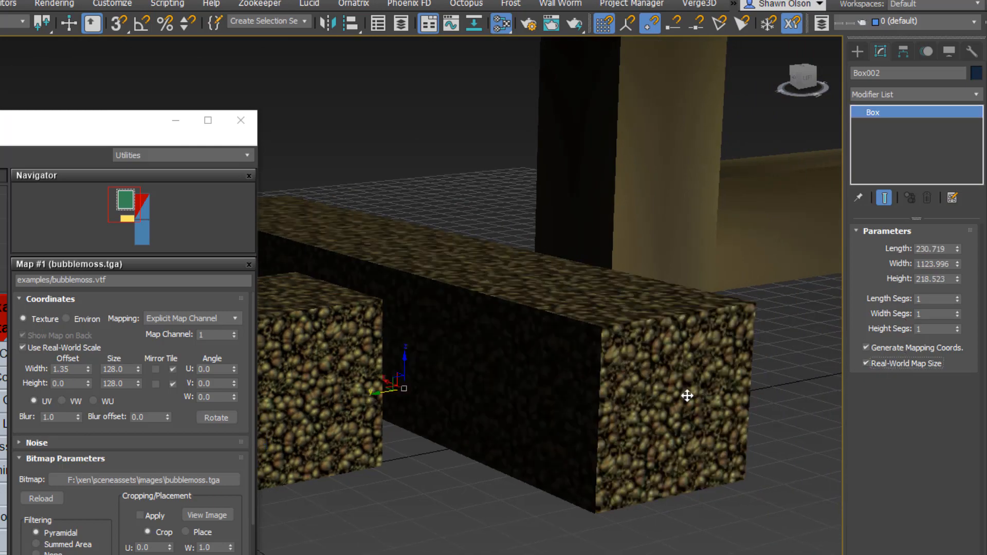
Step: Enable Real-World Map Size on the tall box and on the remaining box beside it
middle_click_drag(688, 396, 626, 403, "alt")
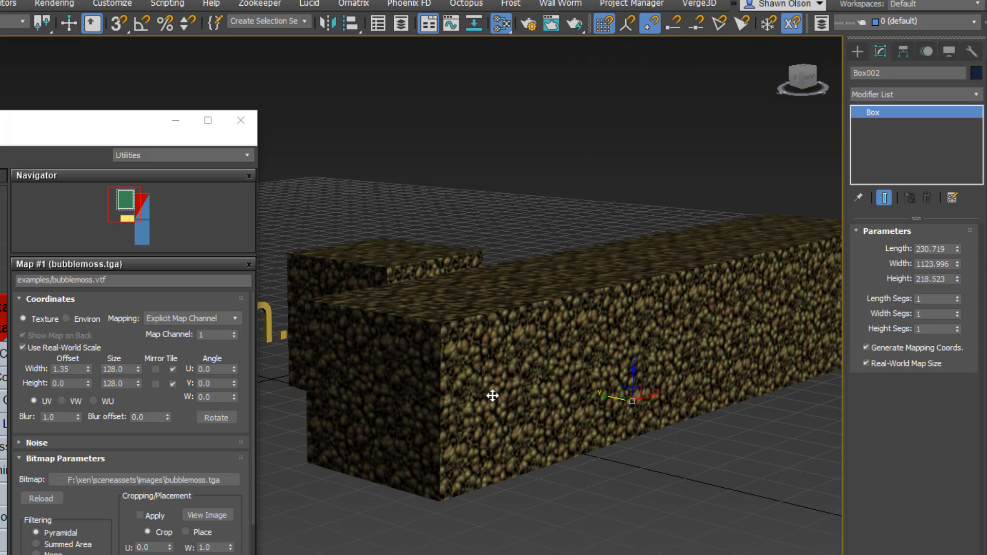
scroll(523, 393, "down", 3)
middle_click_drag(519, 434, 531, 439, "alt")
scroll(514, 405, "up", 5)
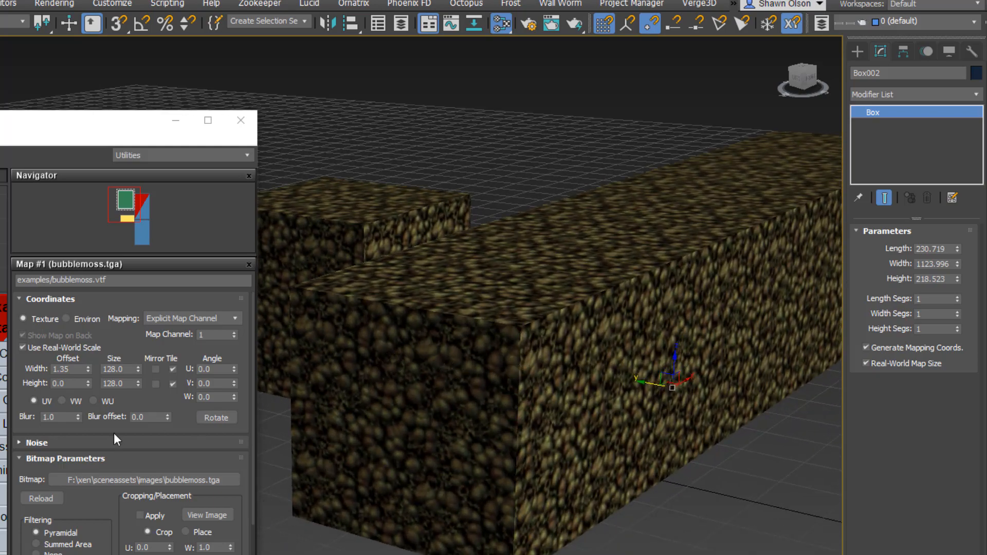
scroll(680, 401, "down", 4)
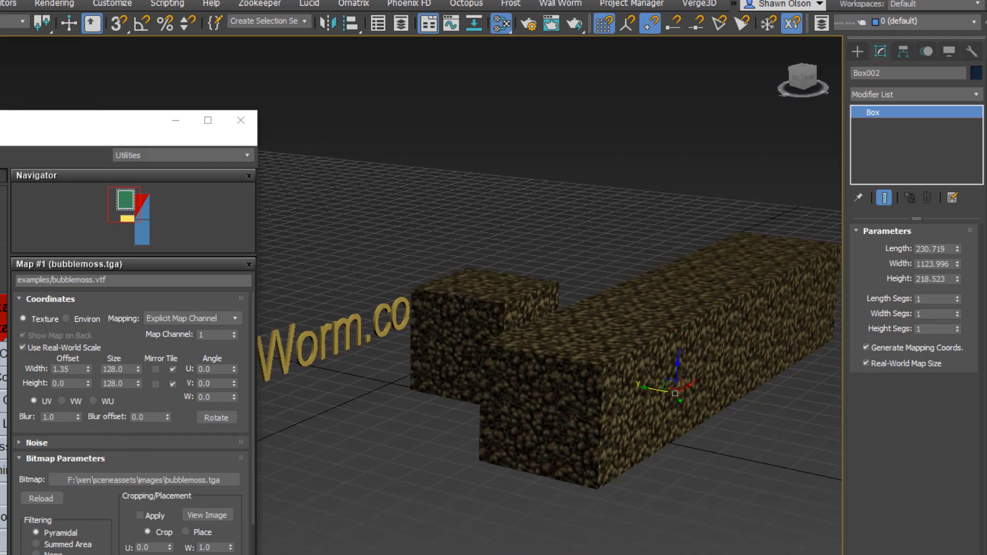
middle_click_drag(724, 451, 490, 449)
scroll(565, 441, "down", 3)
left_click(636, 365)
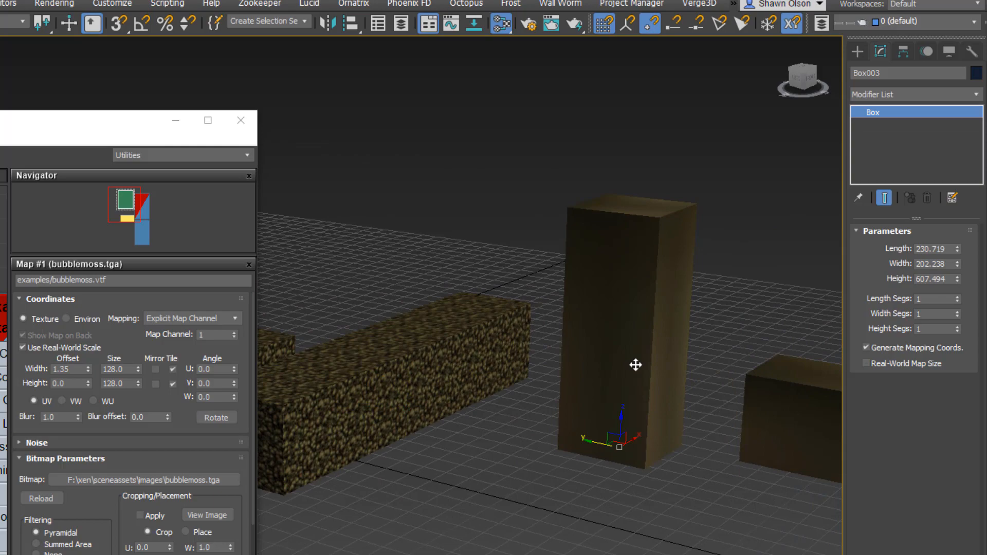
left_click(867, 363)
middle_click_drag(767, 404, 521, 462)
left_click(689, 413)
left_click(893, 362)
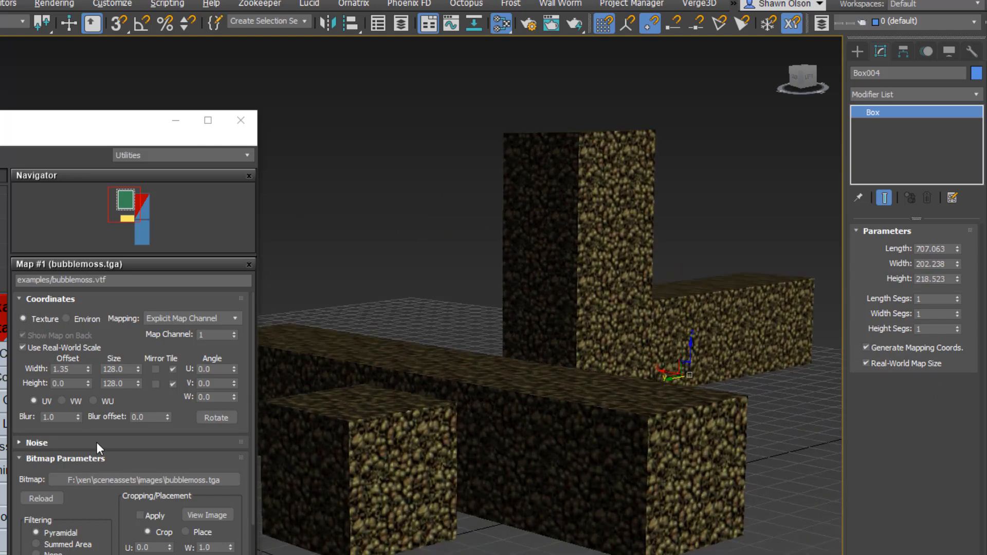
Step: Set the bubblemoss bitmap's width offset to 512
mouse_move(89, 369)
left_mouse_down()
mouse_move(70, 172)
mouse_move(165, 237)
mouse_move(115, 261)
mouse_move(84, 243)
mouse_move(88, 378)
mouse_move(88, 236)
mouse_move(73, 144)
mouse_move(81, 374)
left_mouse_up()
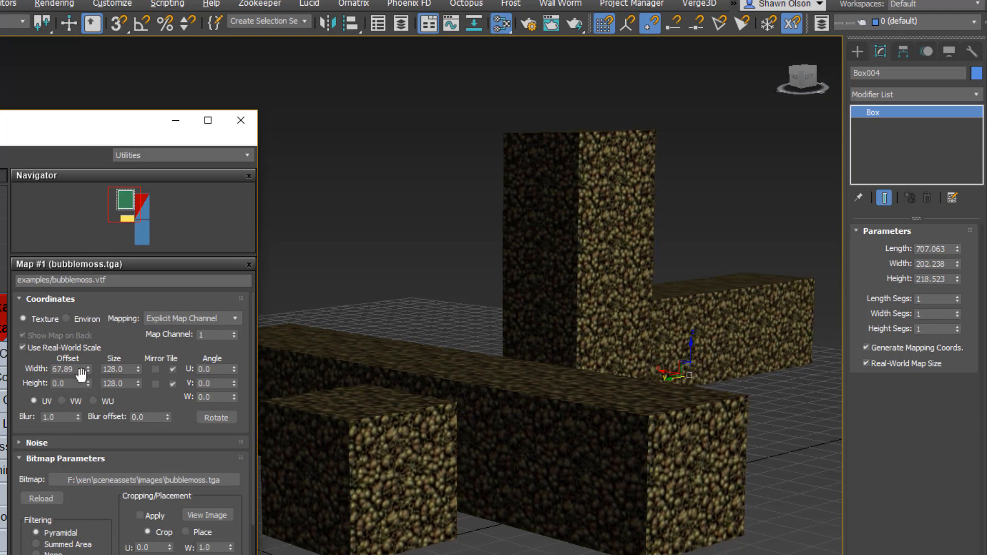
double_click(61, 369)
type("512")
key("Tab")
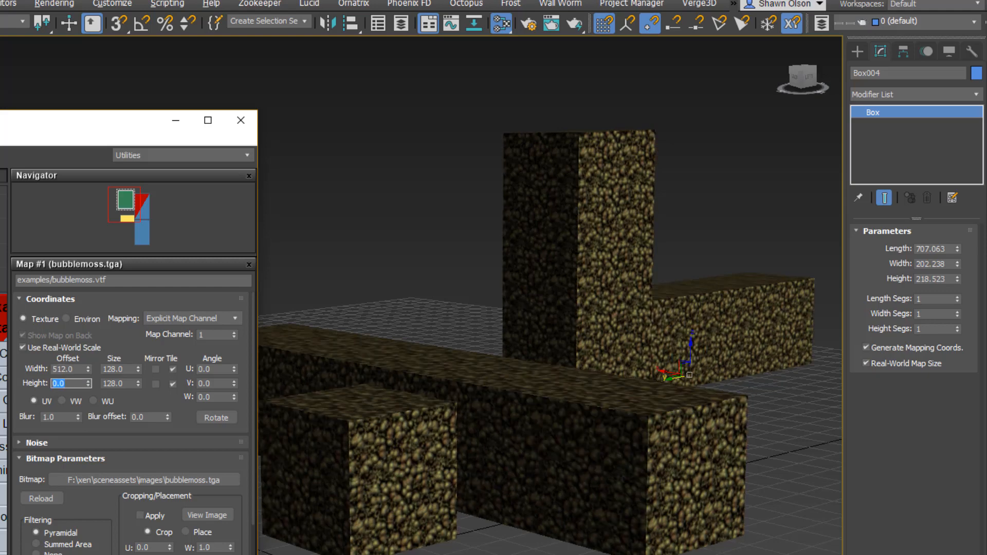
Step: Reset the bitmap's width offset to 0 and set its real-world size to 256 in width and height
right_click(88, 369)
left_click(106, 370)
double_click(106, 370)
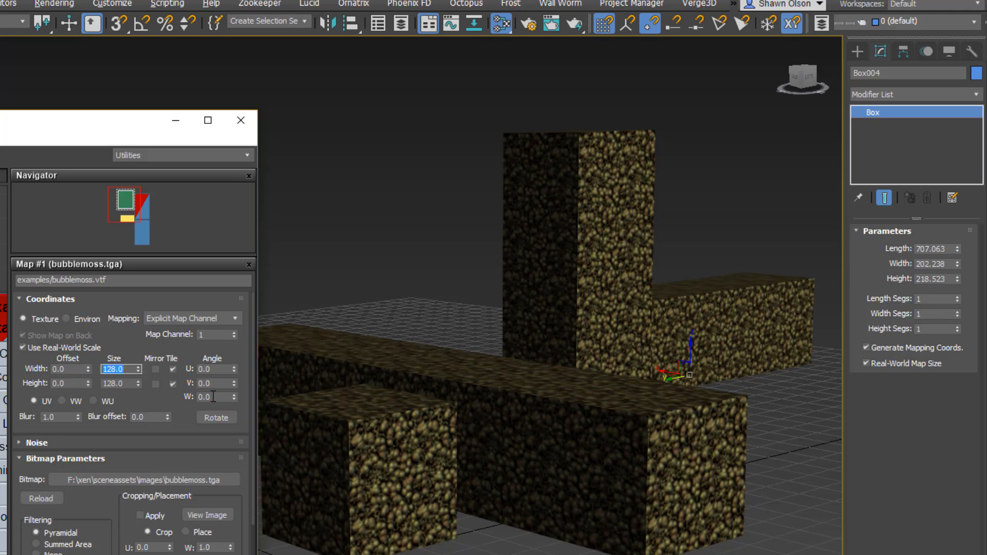
type("256")
key("Tab")
type("25")
key("Return")
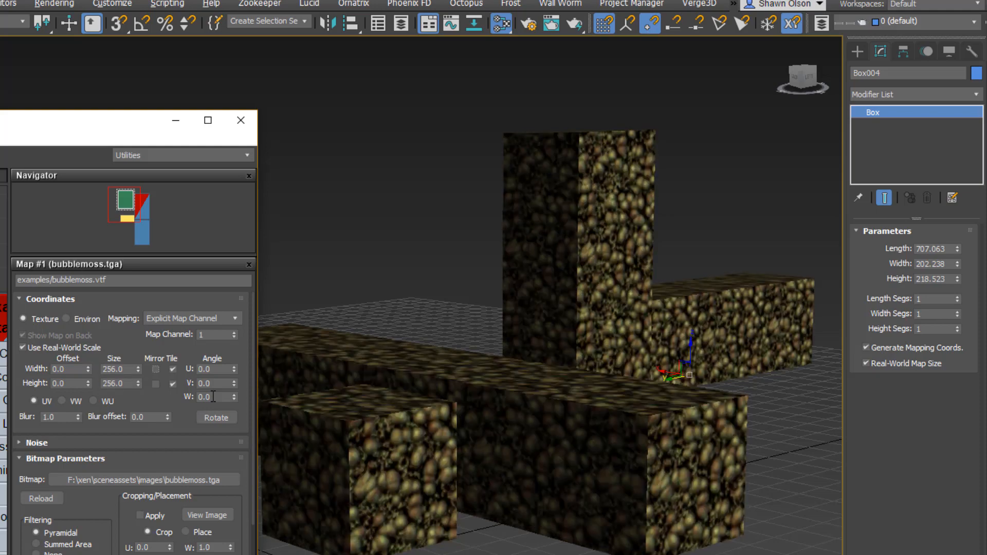
Step: Create a cylinder in front of the tall box, about 143 in radius and 574 high, with Real-World Map Size enabled
middle_click_drag(578, 397, 571, 465, "alt")
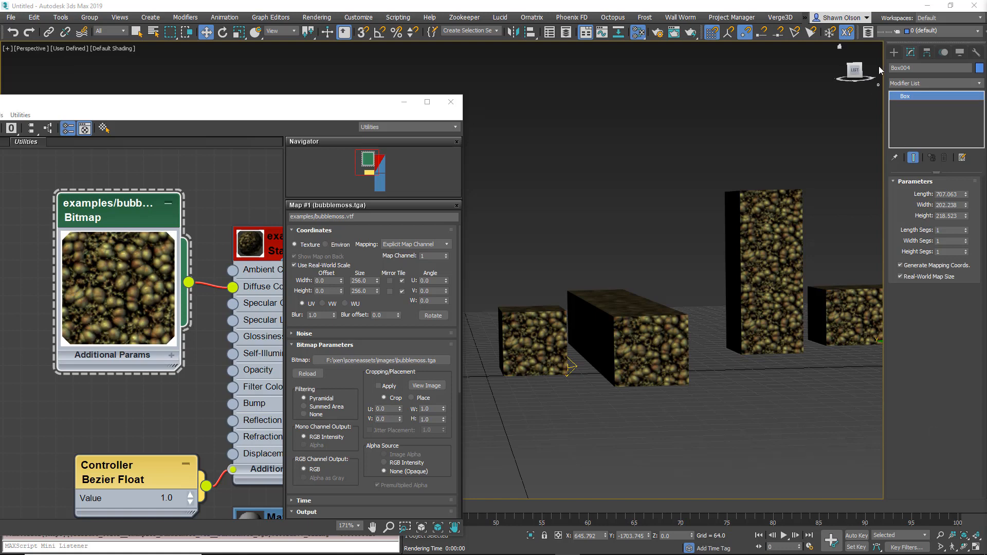
left_click(894, 52)
left_click(895, 68)
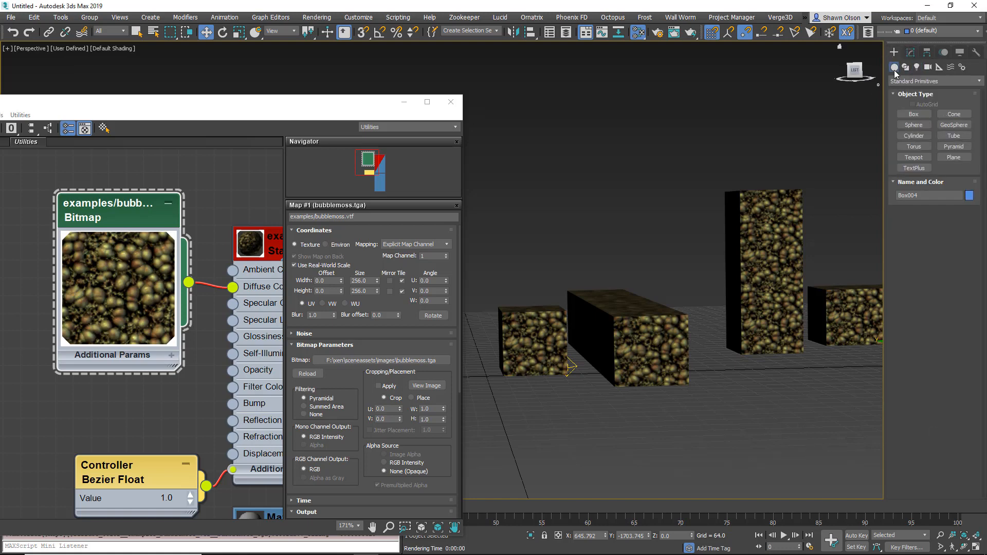
left_click(914, 136)
left_click_drag(767, 423, 818, 431)
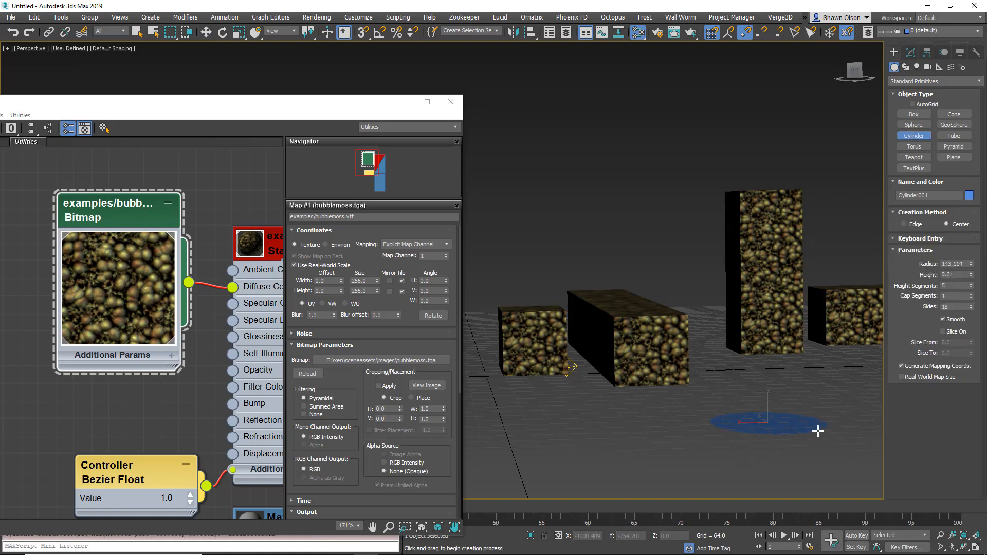
right_click(795, 198)
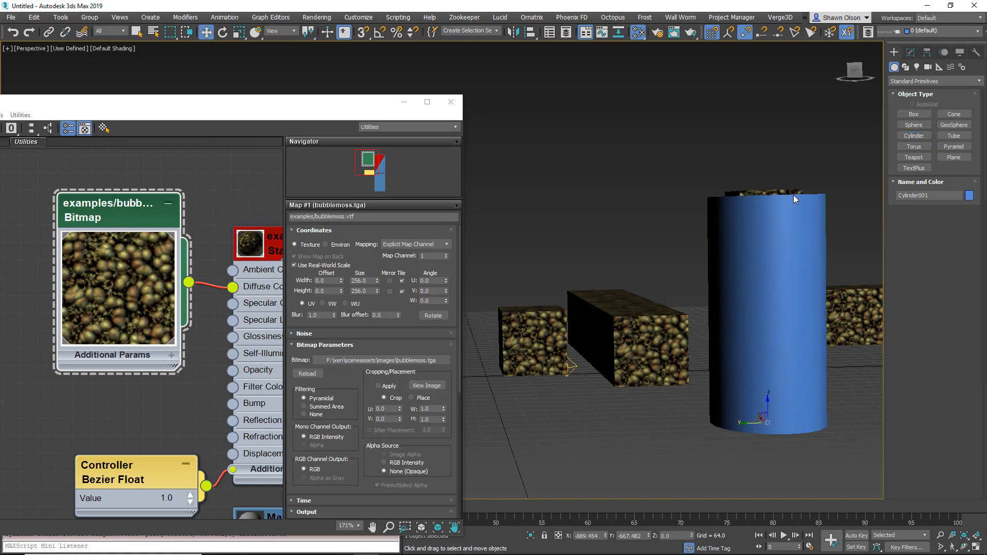
left_click(910, 53)
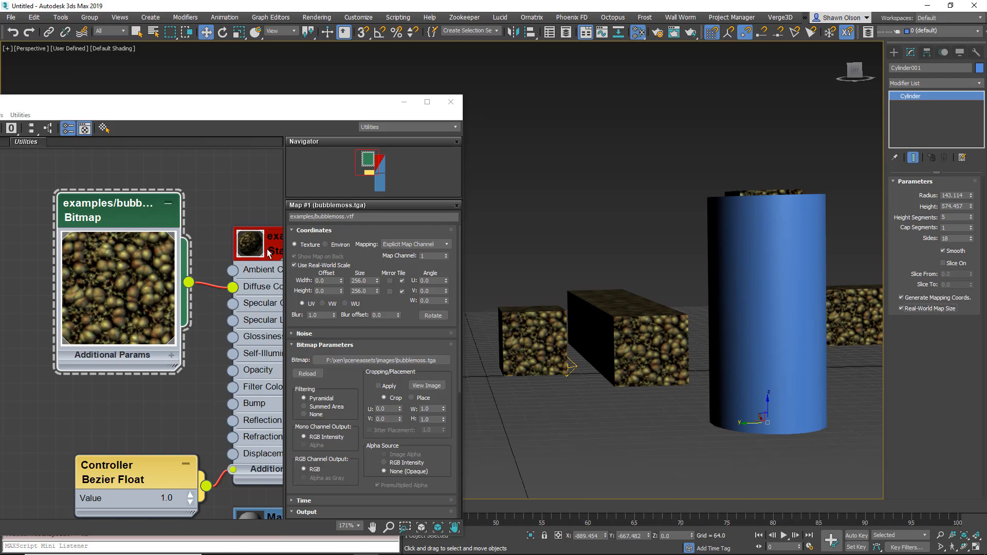
Step: Assign the Standard material that uses the bubblemoss bitmap to the cylinder and reposition the material editor window
middle_click_drag(267, 250, 143, 215)
left_click_drag(241, 321, 726, 316)
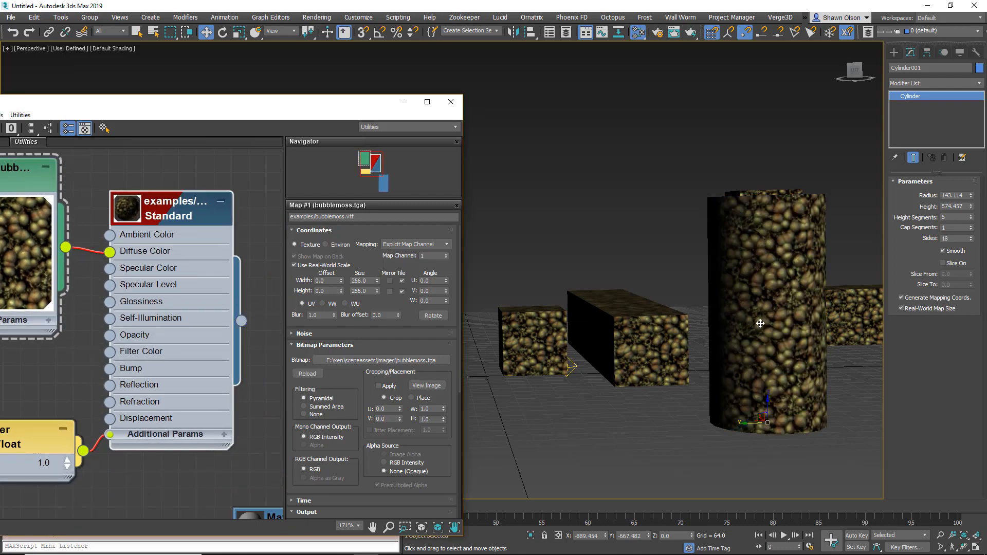
middle_click_drag(791, 301, 774, 356, "alt")
scroll(716, 329, "down", 3)
left_click_drag(292, 108, 392, 58)
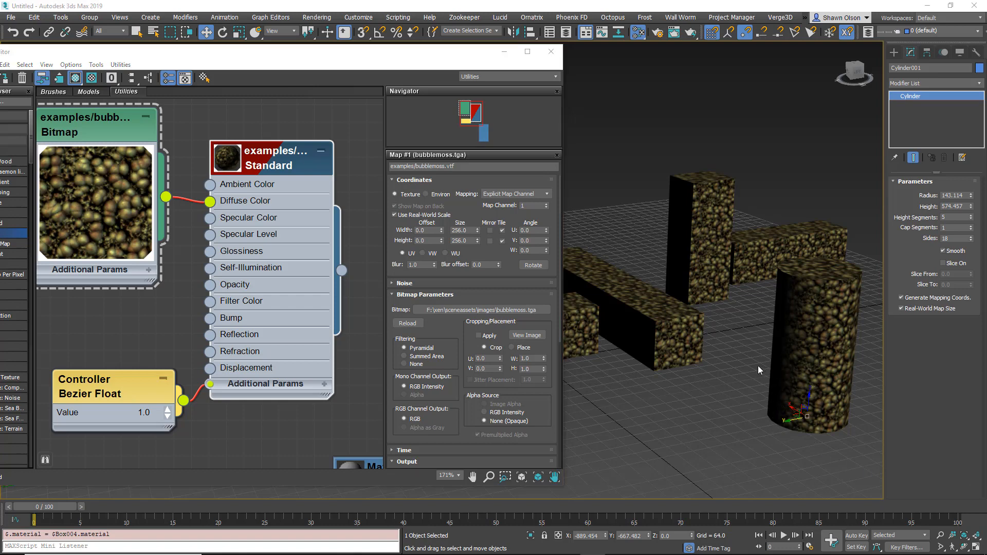
Step: Select all the boxes, the cylinder and the light together and convert the selection to Editable Poly
scroll(740, 373, "down", 3)
scroll(272, 324, "down", 2)
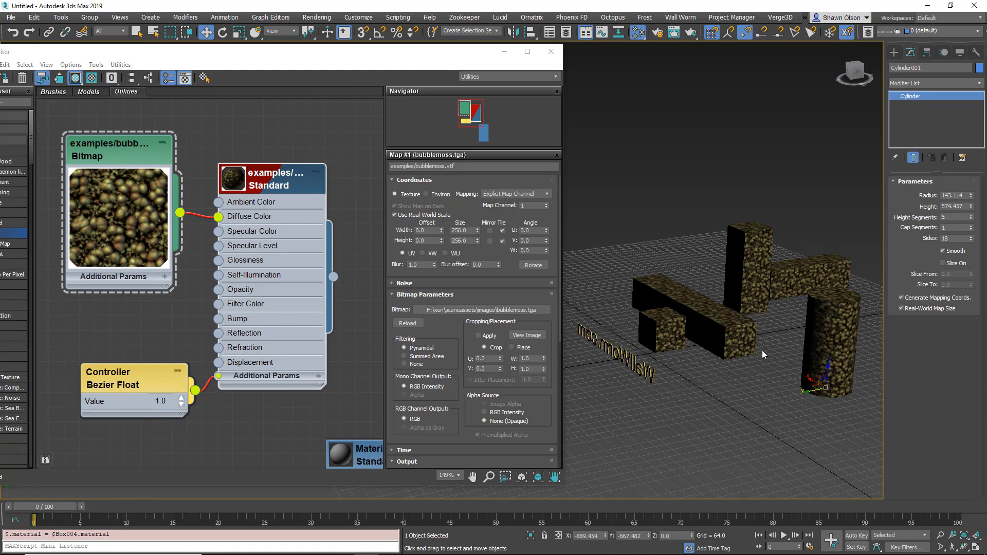
scroll(761, 339, "up", 2)
right_click(761, 327)
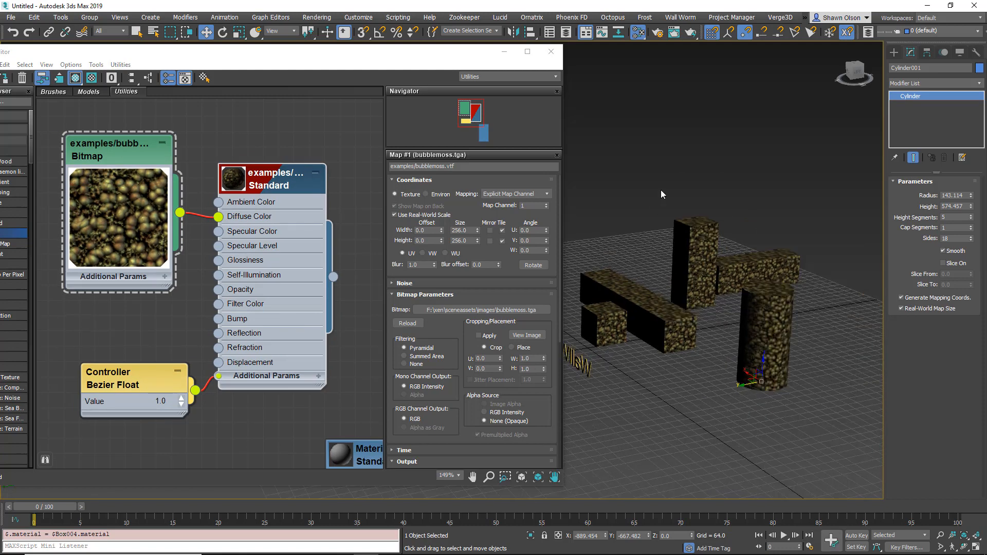
left_click_drag(822, 327, 826, 324)
right_click(760, 308)
mouse_move(807, 481)
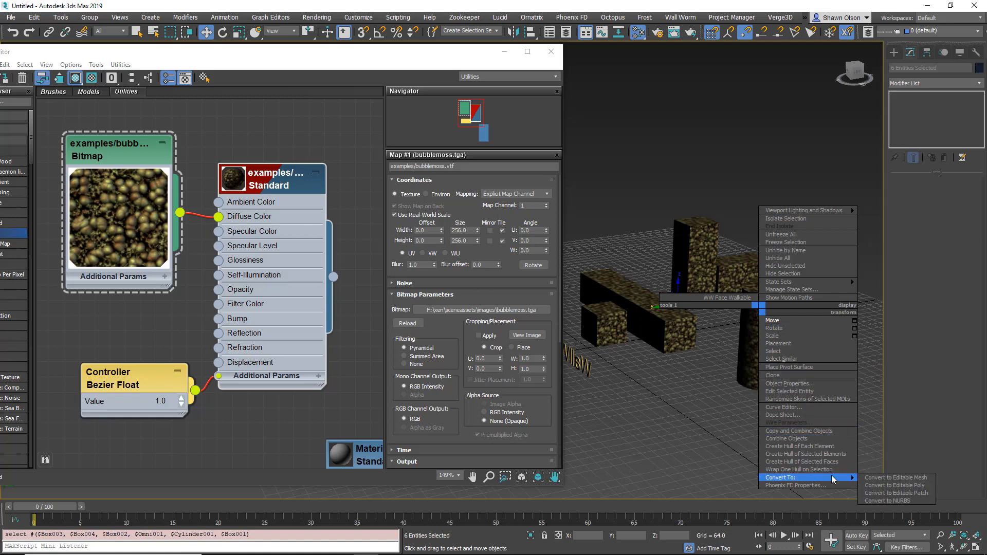
left_click(887, 485)
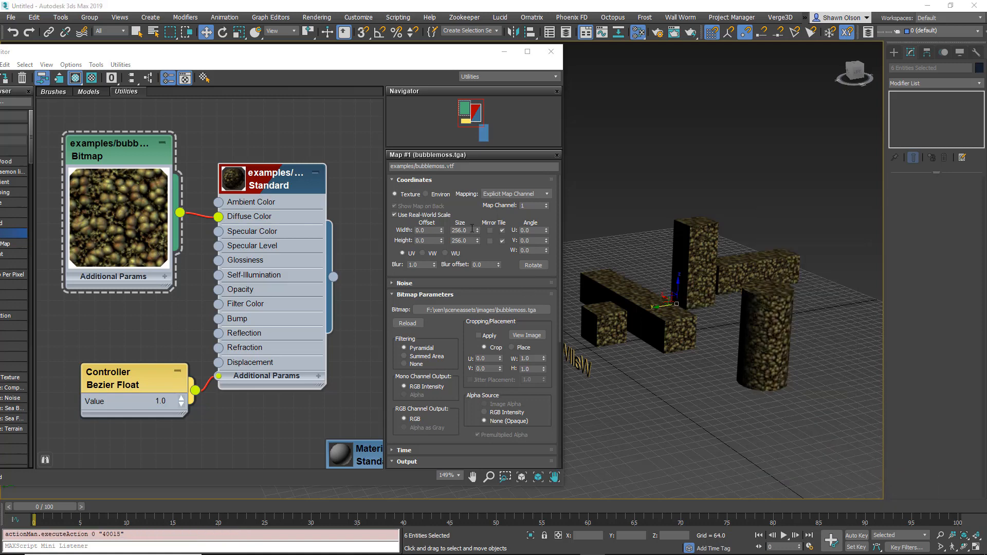
scroll(655, 295, "up", 3)
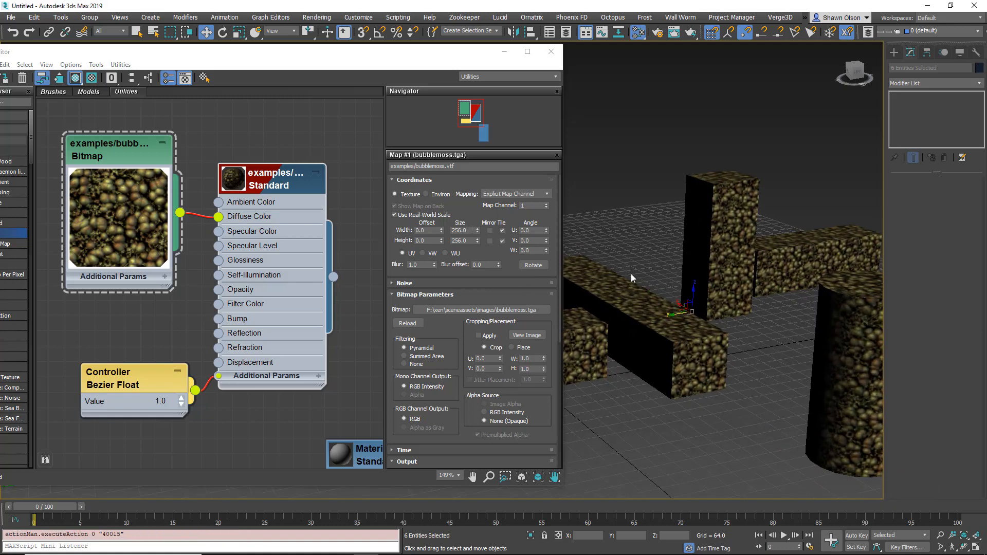
Step: Set the bitmap's real-world width to 352, minimize the material editor and clear the object selection
left_click_drag(478, 230, 500, 300)
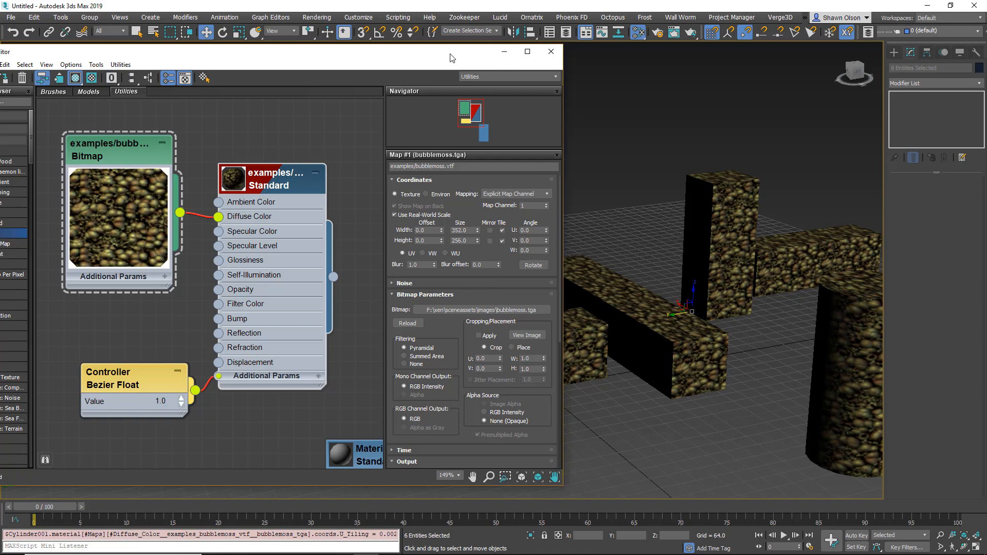
left_click(505, 52)
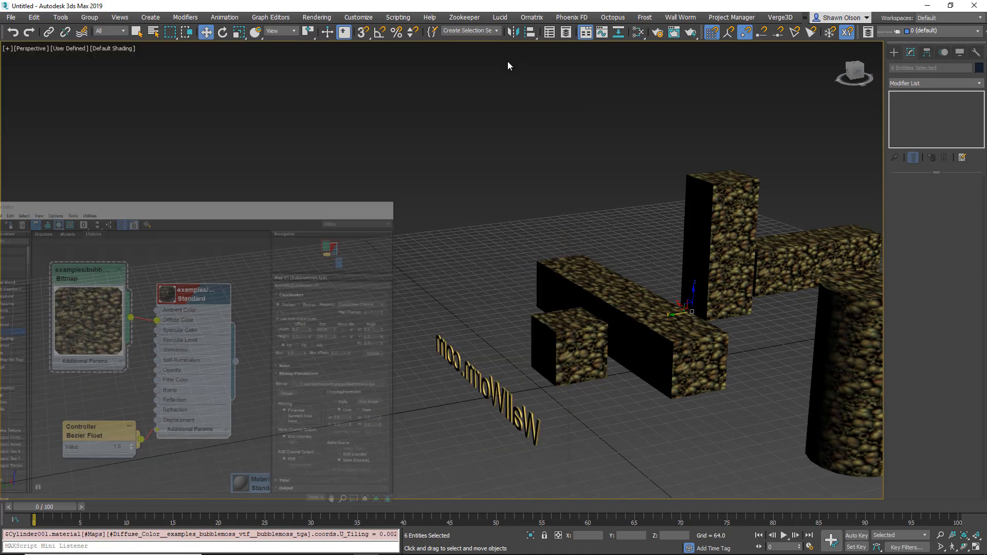
left_click(607, 185)
middle_click_drag(658, 324, 471, 323)
Step: Bevel the small box's top polygon inward with a height of about 66, and raise that polygon about 251 units
left_click(457, 366)
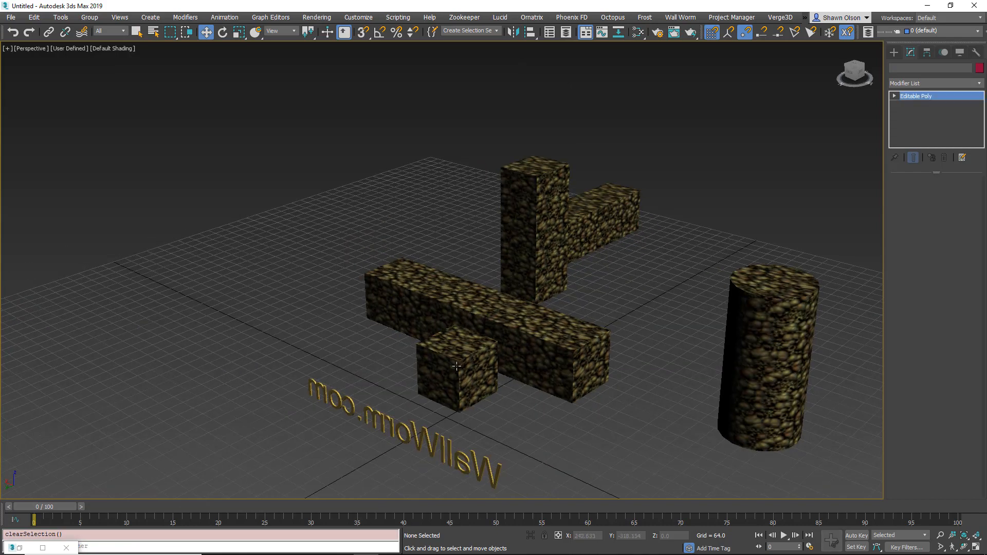
left_click(945, 194)
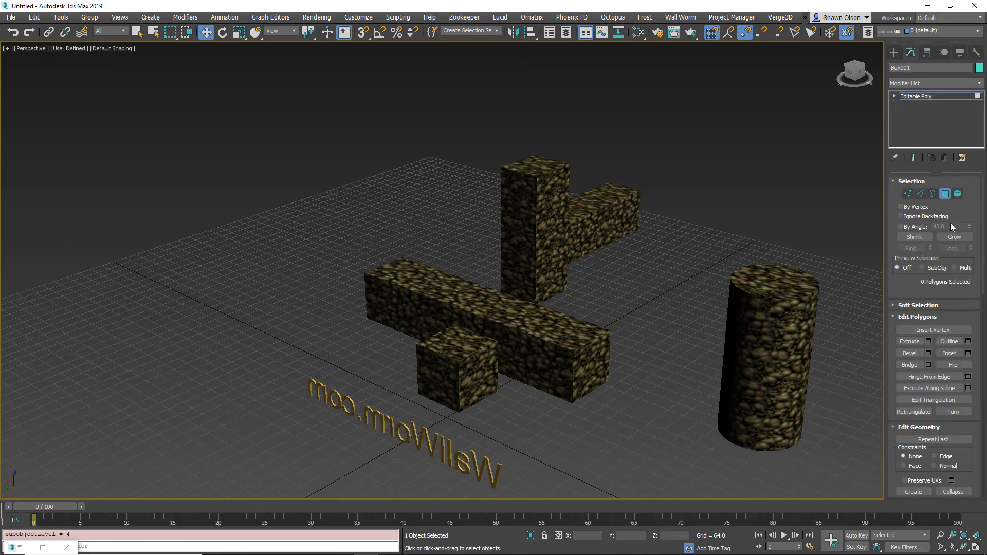
left_click(452, 347)
scroll(452, 348, "up", 5)
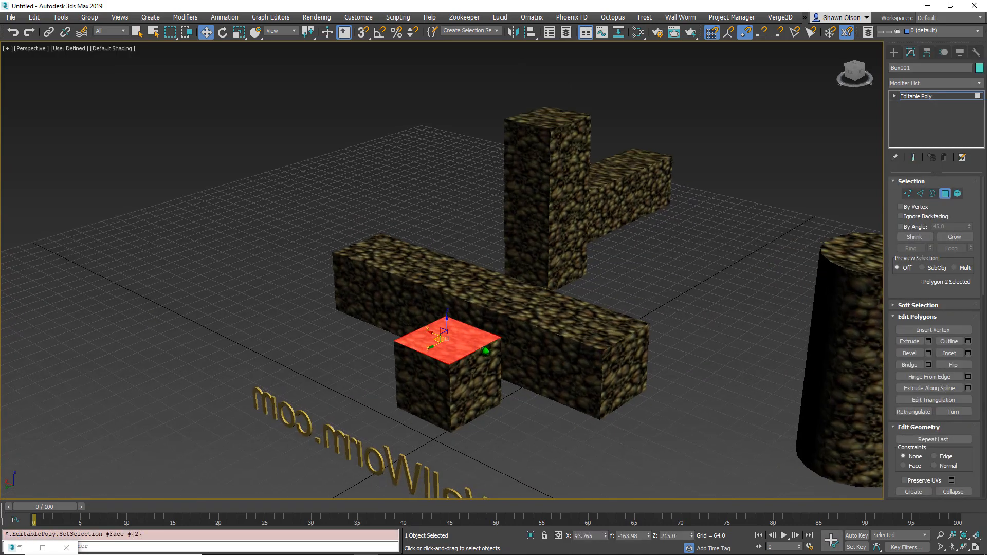
left_click(910, 353)
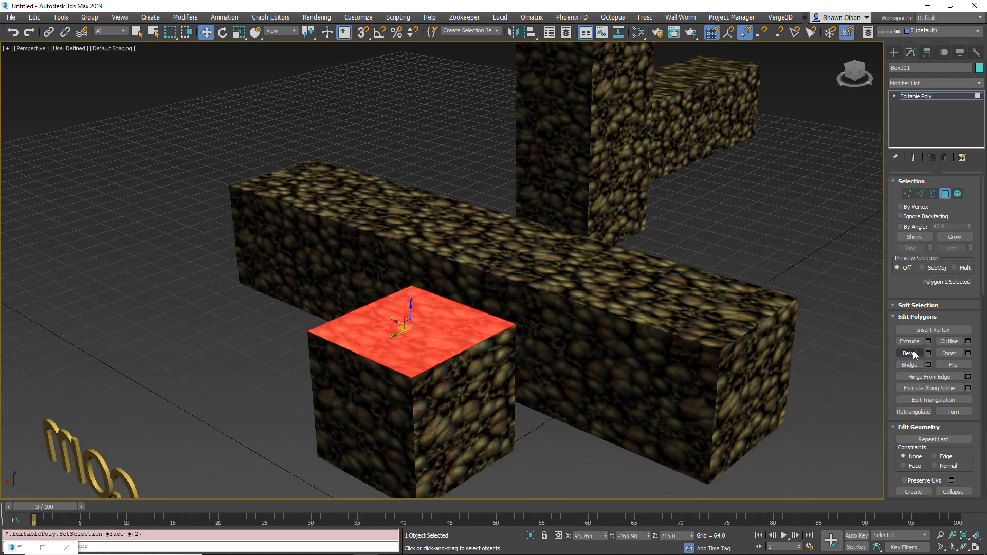
left_click_drag(409, 331, 393, 13)
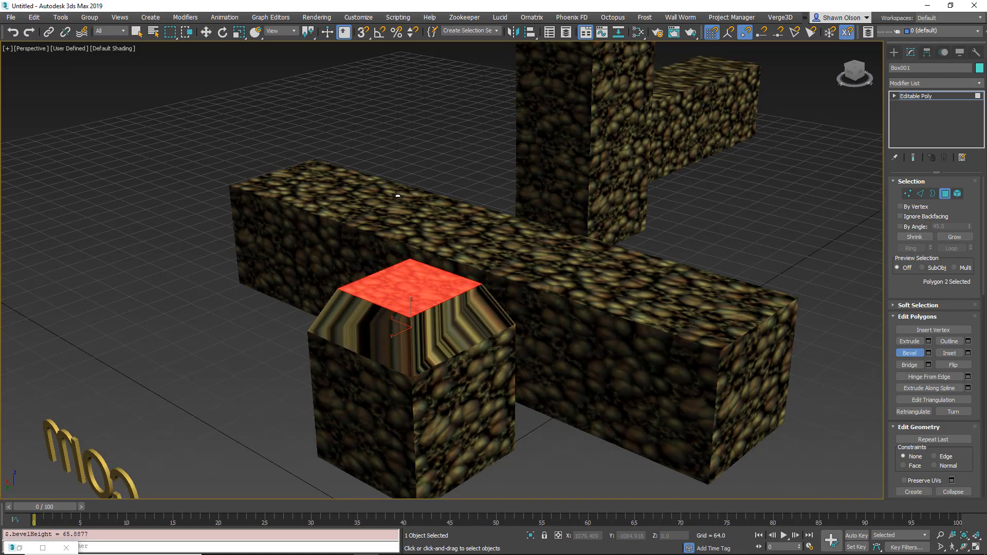
left_click(423, 437)
key("w")
left_click_drag(410, 267, 410, 155)
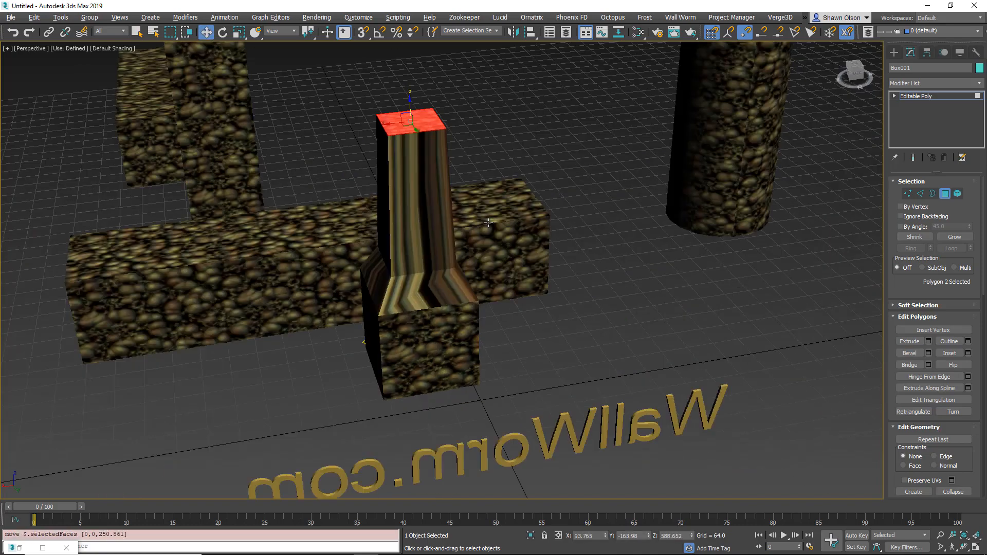
Step: Inset the raised top polygon and extrude it down into the shape to hollow the top
left_click(949, 353)
left_click_drag(423, 216, 423, 247)
left_click(909, 341)
Step: Select the four side polygons of the box's base and bevel each one inward individually
left_click(391, 362, "shift")
left_click(910, 353)
left_click(929, 353)
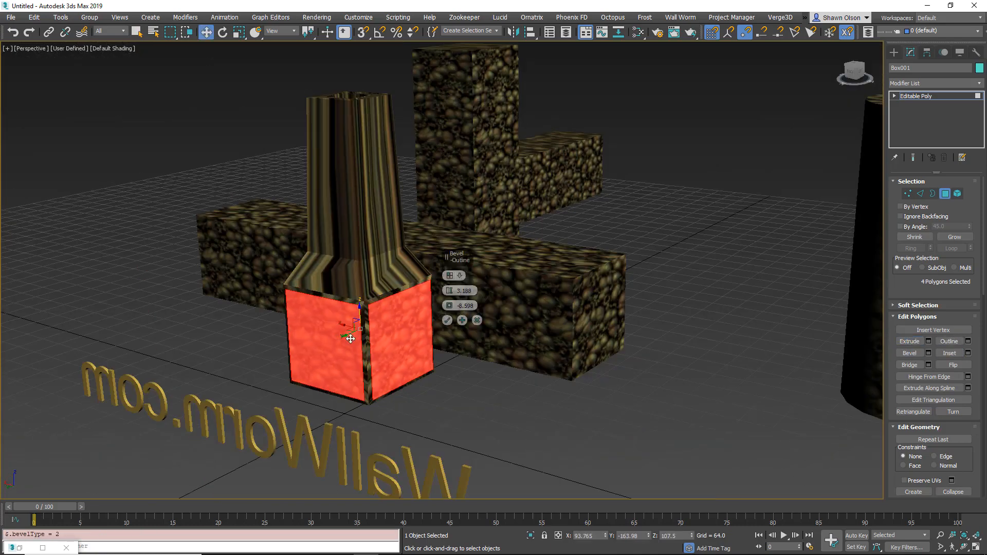
left_click(448, 320)
key("4")
key("4")
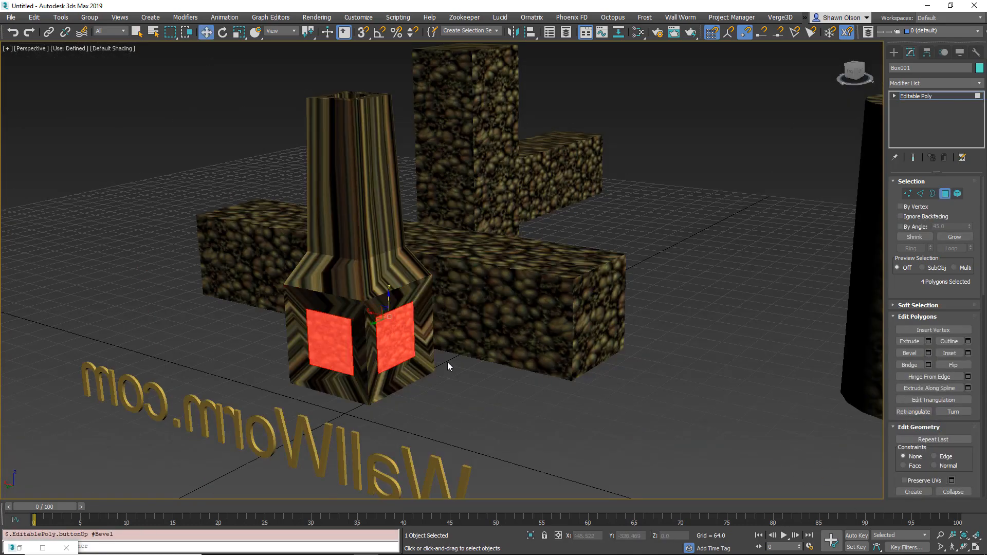
Step: Isolate the reshaped box and leave polygon editing so the whole object is selected
middle_click_drag(447, 366, 525, 343, "alt")
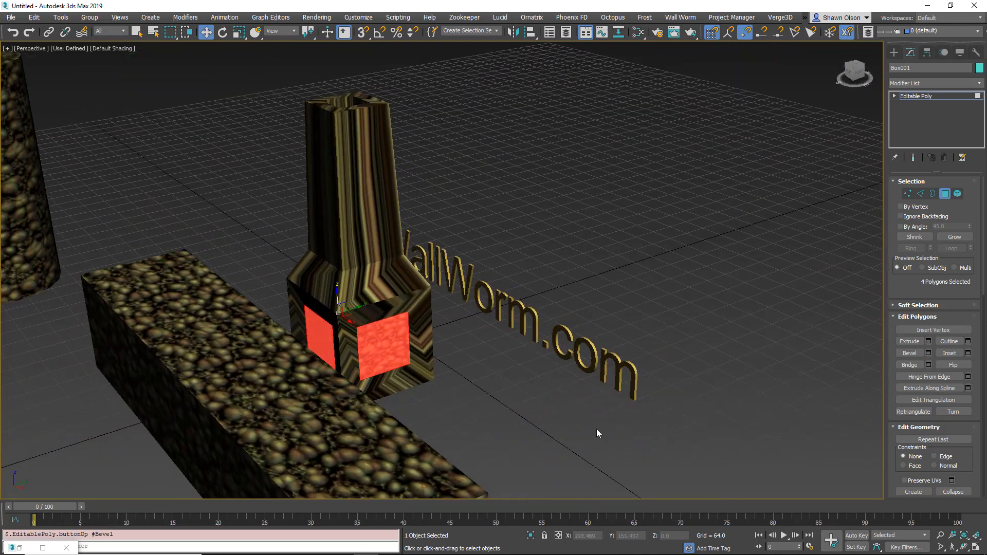
left_click(531, 535)
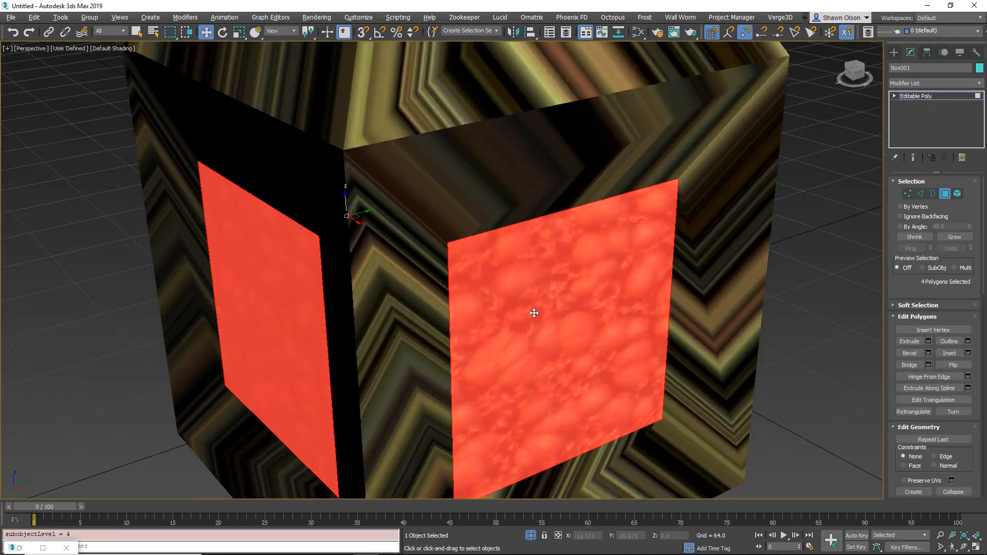
scroll(534, 312, "down", 3)
middle_click_drag(565, 318, 501, 550)
scroll(522, 346, "down", 3)
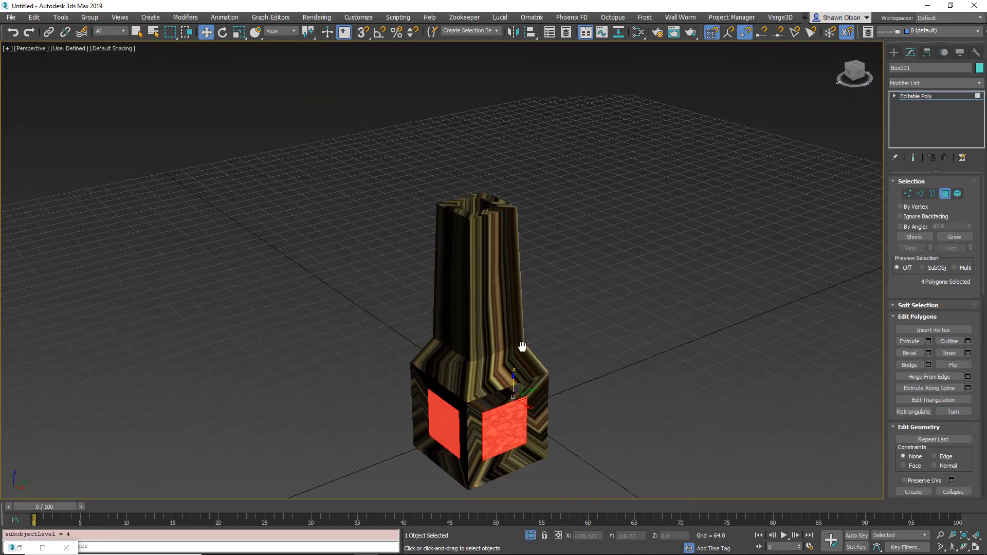
middle_click_drag(522, 346, 523, 308)
left_click(945, 194)
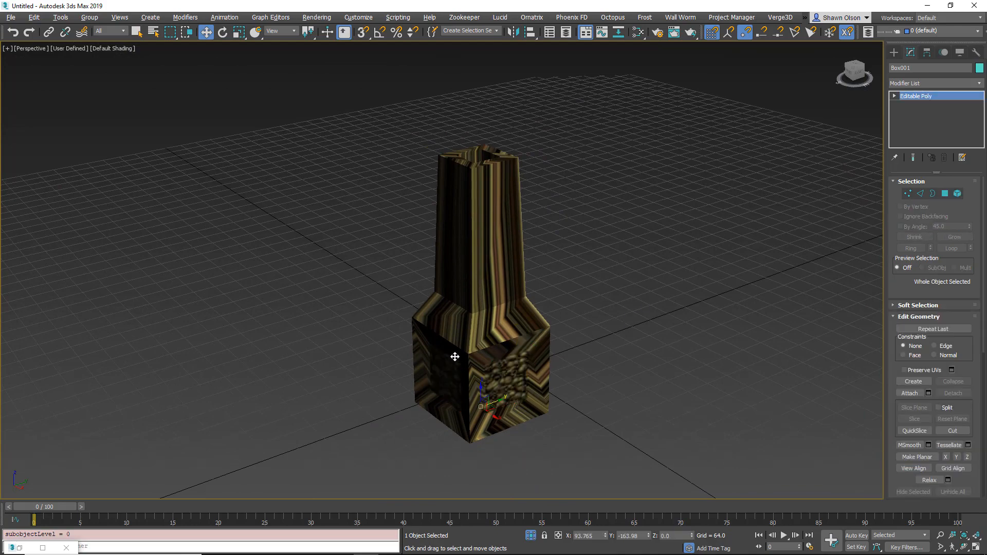
middle_click_drag(455, 355, 592, 352, "alt")
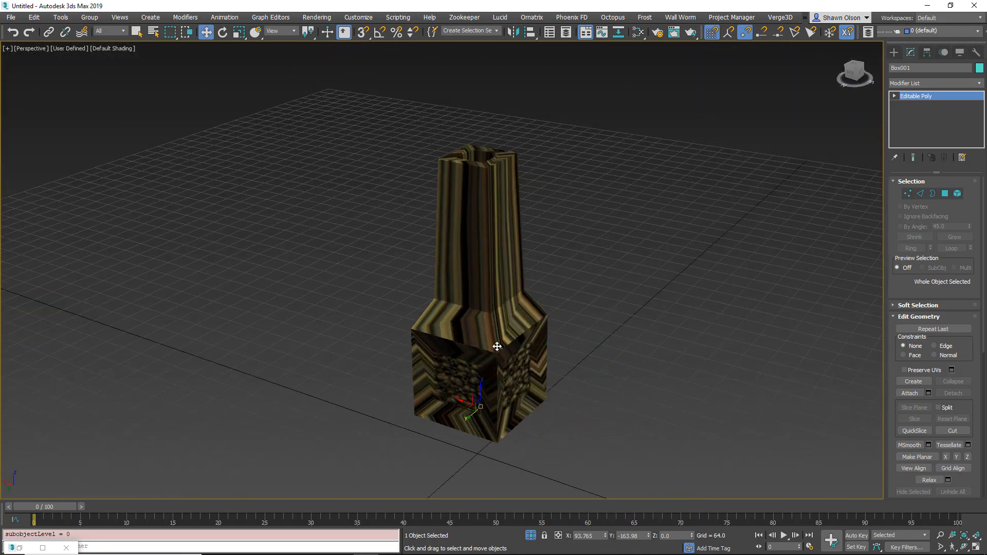
Step: Try overriding the viewport's materials with the UV Checker on the isolated box
left_click(67, 51)
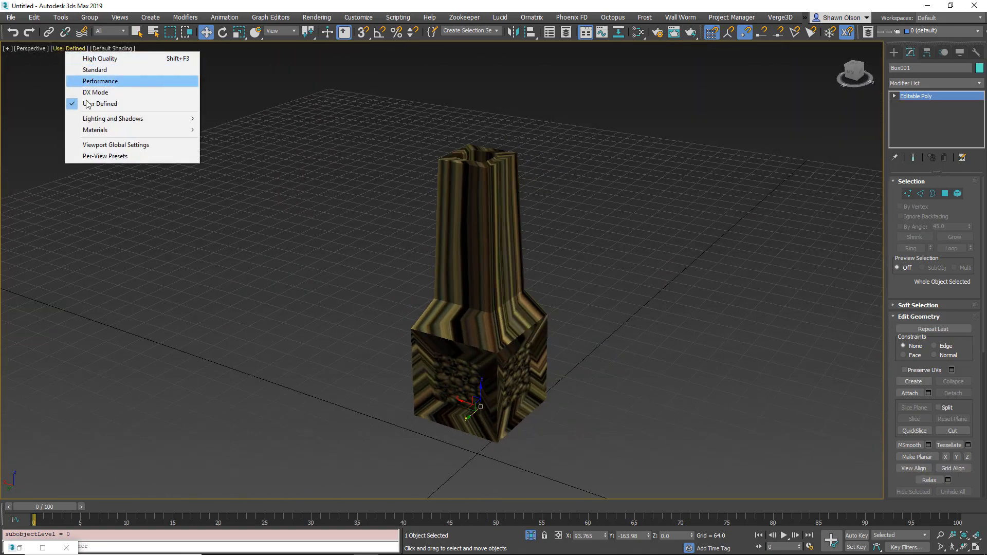
mouse_move(100, 131)
left_click(236, 216)
mouse_move(241, 257)
middle_mouse_down("alt")
mouse_move(308, 248)
mouse_move(487, 288)
middle_mouse_up("alt")
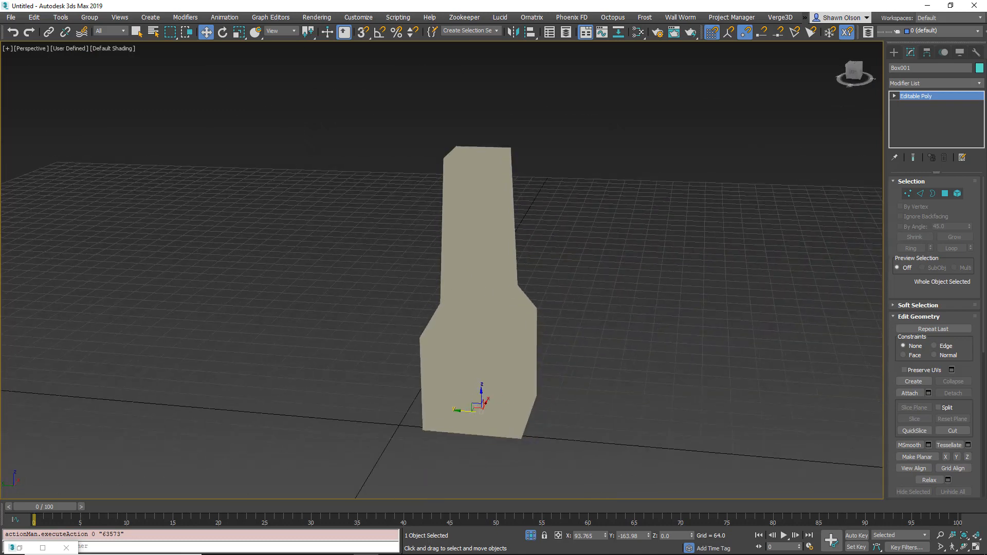
Step: Turn off the viewport's material override
left_click(69, 49)
mouse_move(93, 123)
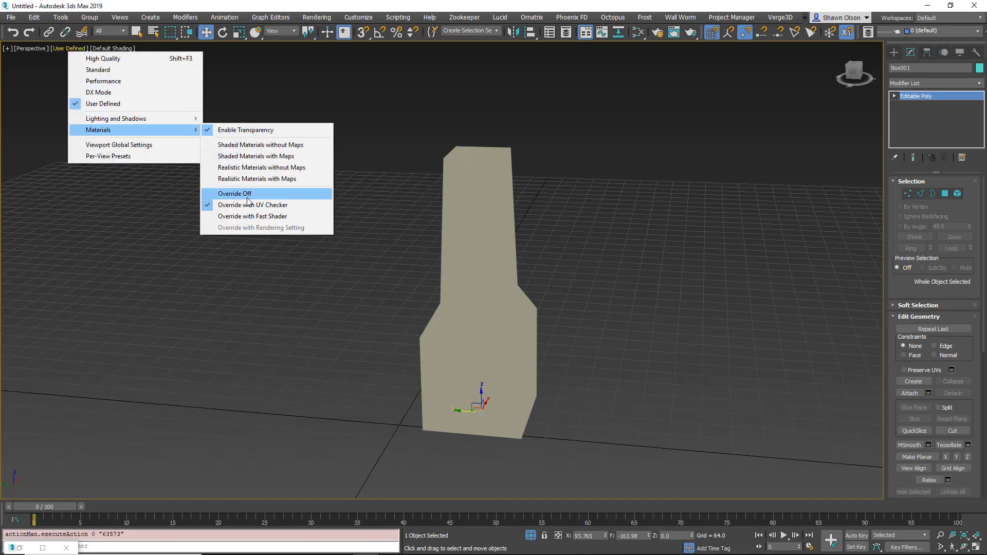
left_click(249, 198)
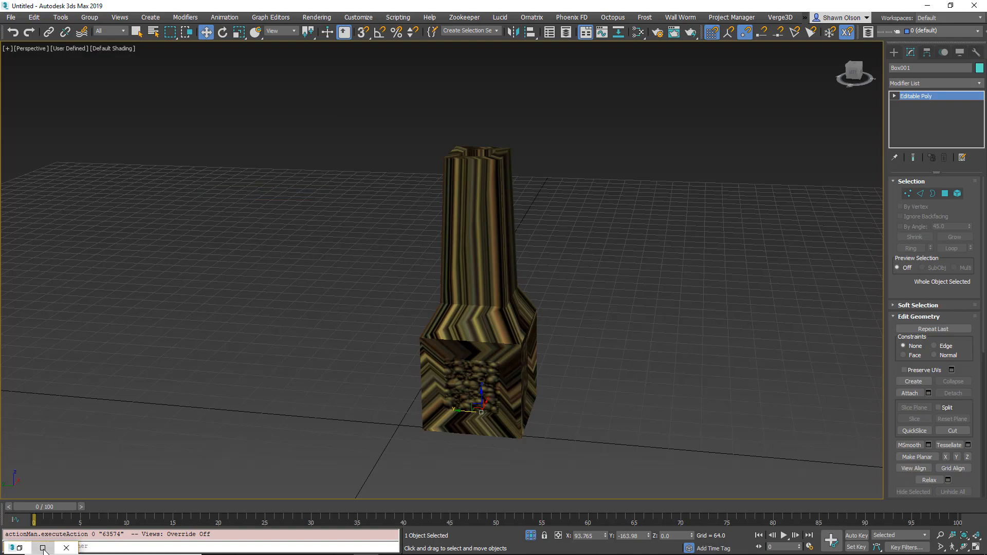
Step: Reopen the Slate Material Editor, assign the blank Standard Material #25 to the isolated box and place the editor beside the model
key("m")
middle_click_drag(585, 389, 463, 124)
scroll(463, 124, "down", 1)
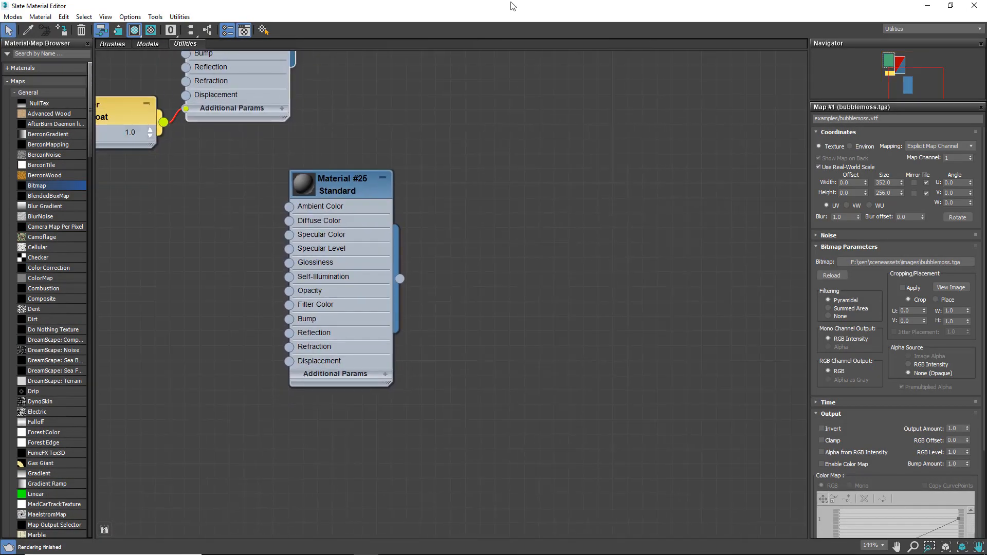
left_click_drag(511, 6, 165, 55)
left_click_drag(252, 329, 511, 362)
left_click_drag(244, 48, 931, 75)
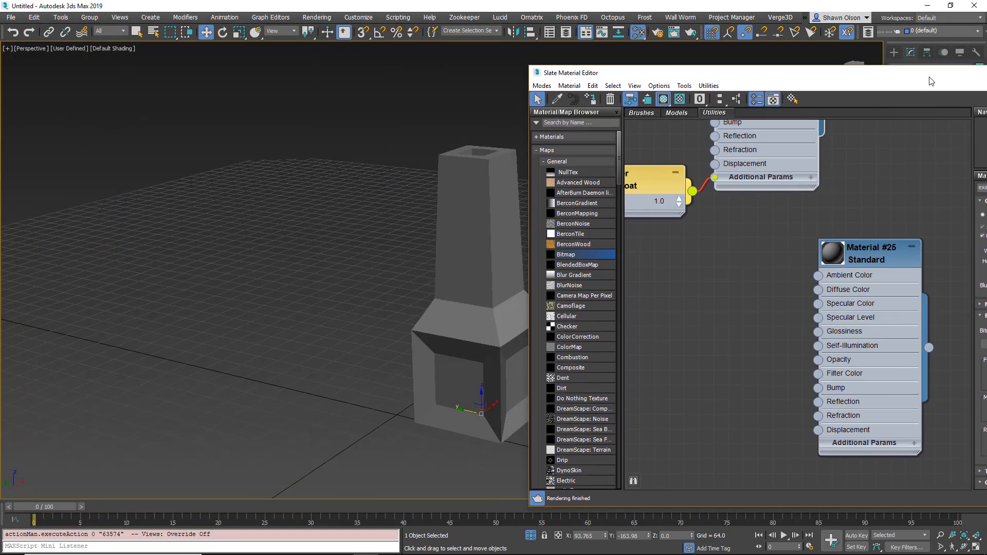
middle_click_drag(430, 275, 139, 264)
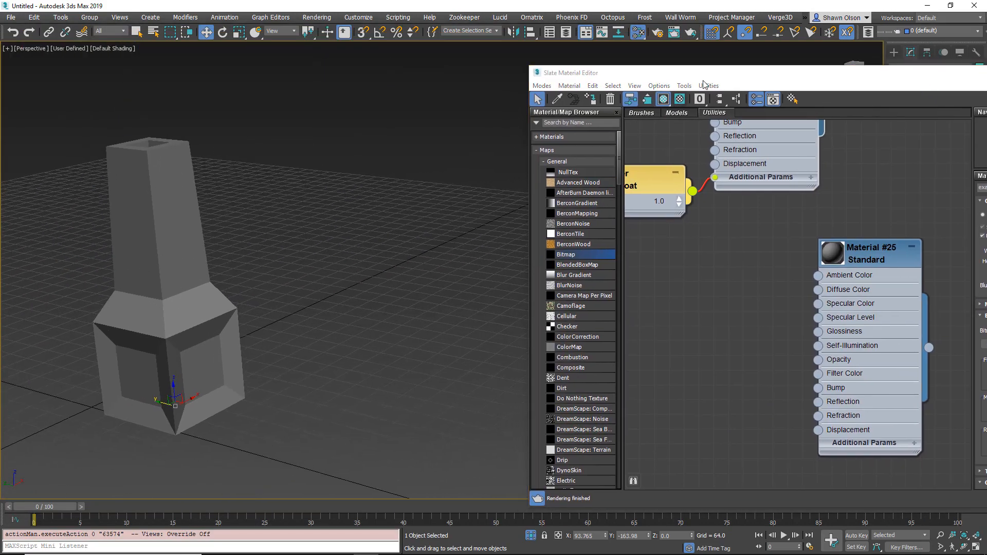
left_click_drag(718, 73, 507, 29)
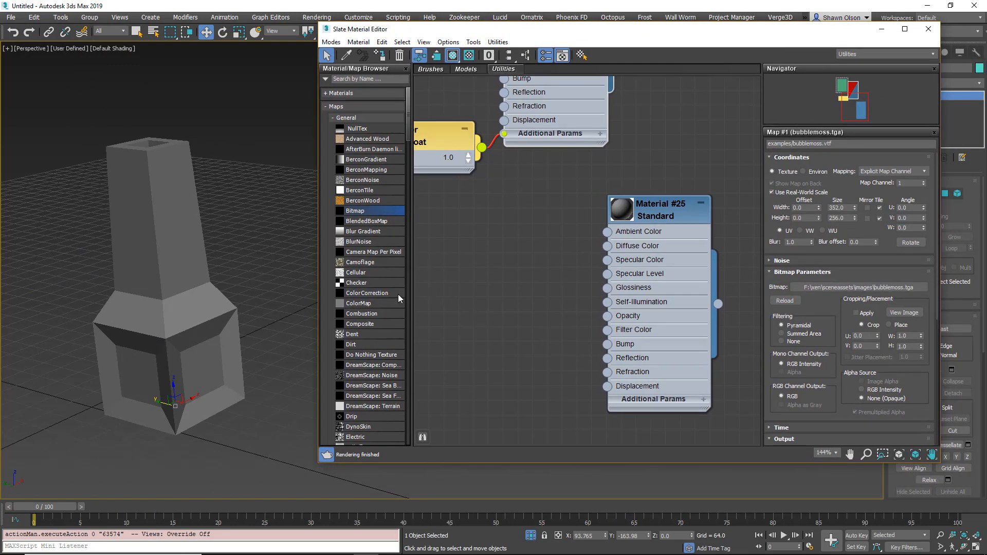
Step: Add a general Checker map, connect it to the Diffuse Color of Material #25 and align its node beside the material
left_click(362, 283)
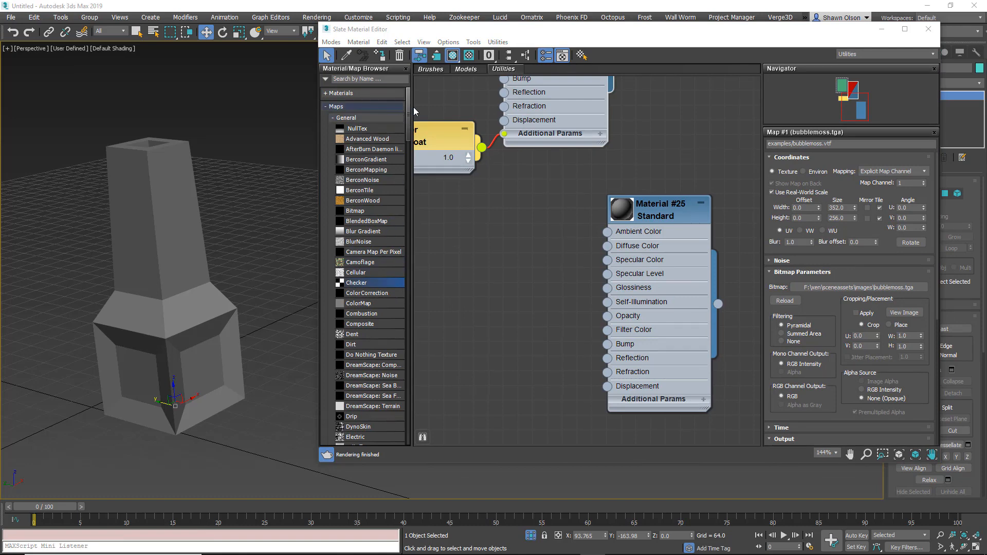
left_click_drag(409, 112, 395, 369)
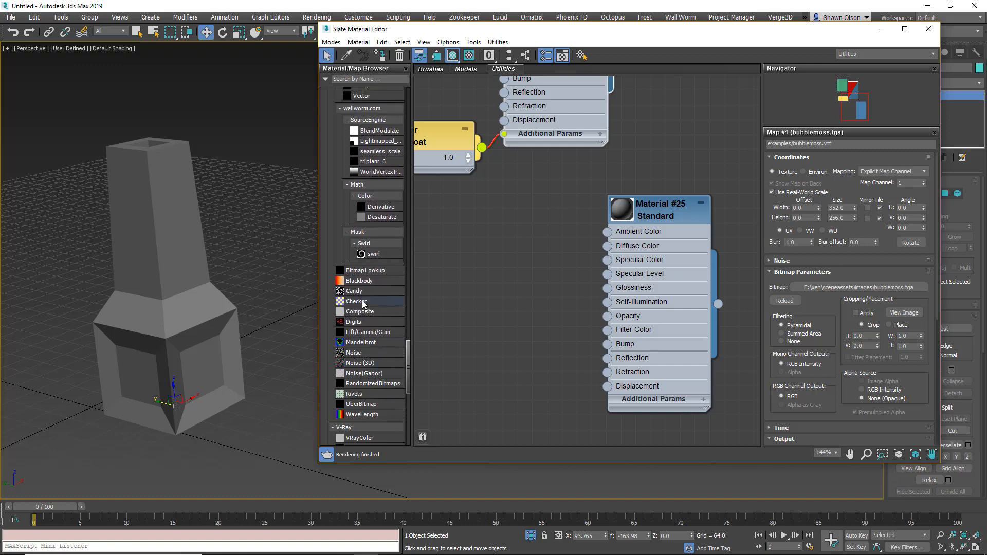
left_click_drag(409, 375, 406, 127)
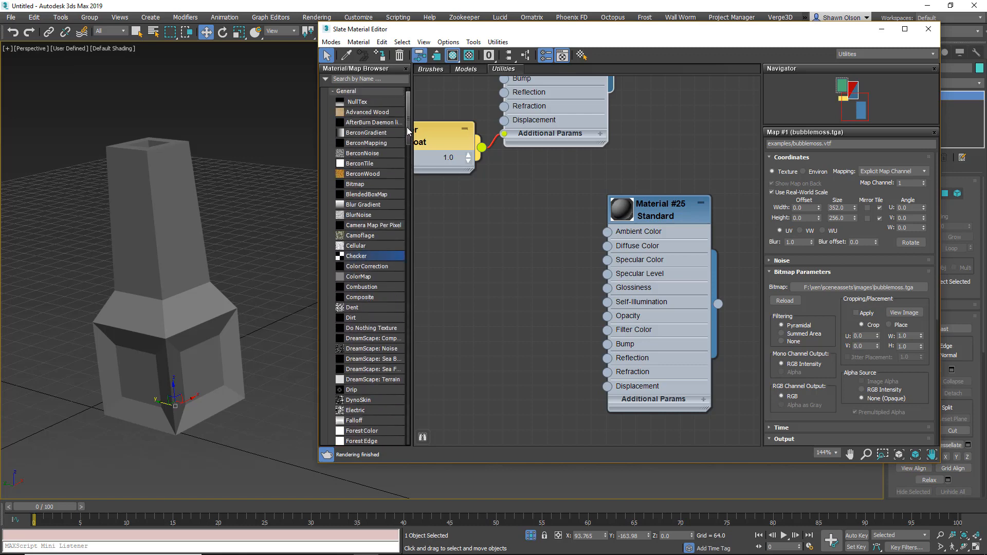
left_click_drag(498, 248, 498, 249)
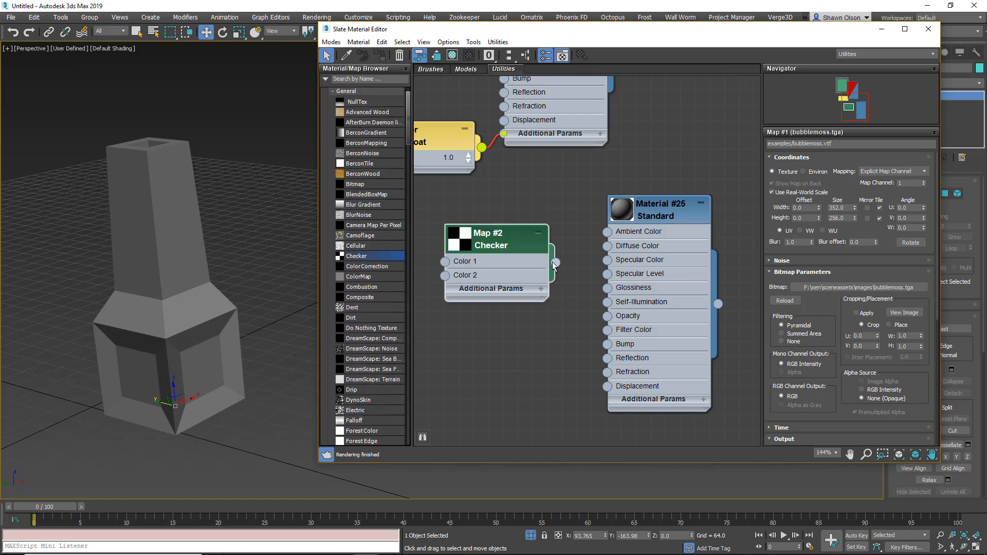
left_click_drag(556, 263, 607, 247)
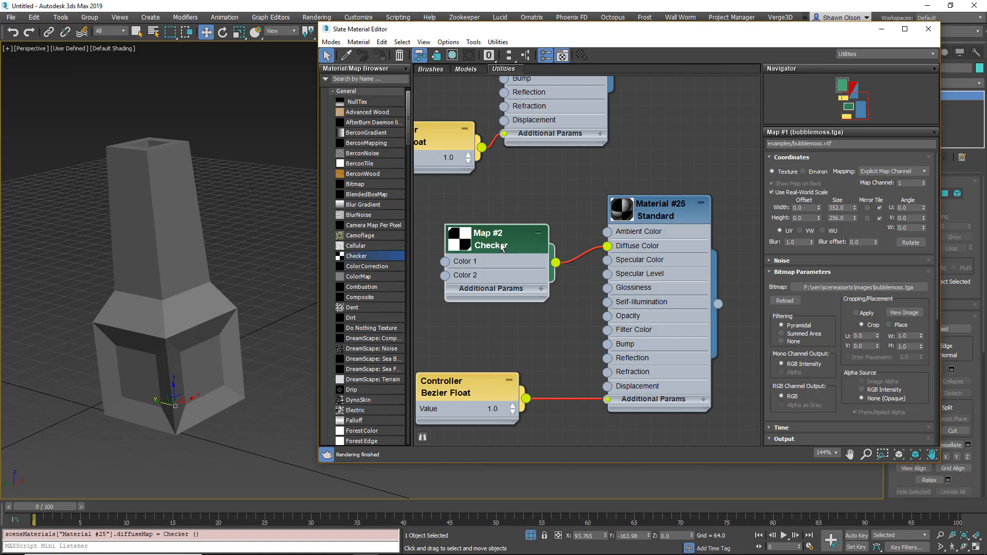
left_click_drag(505, 248, 490, 222)
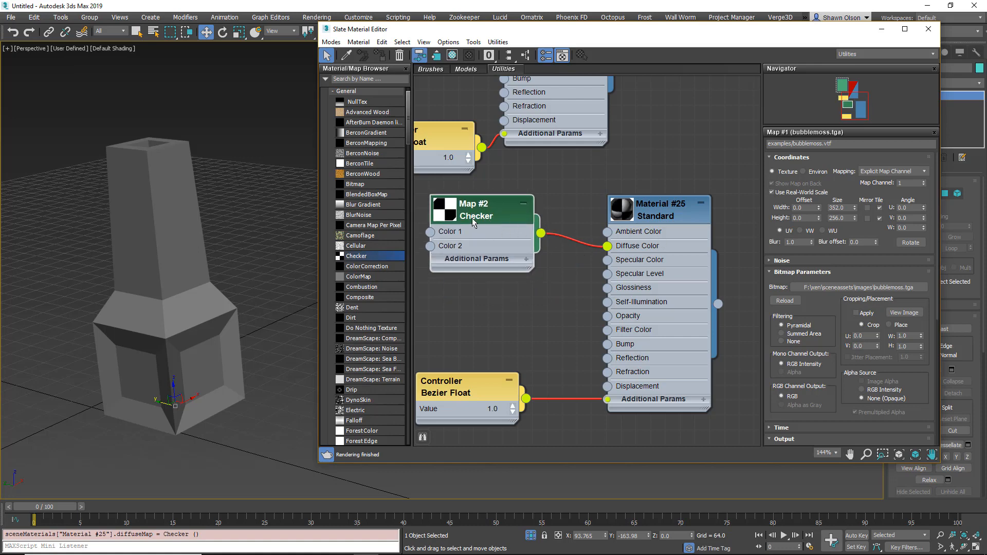
Step: Rename the Standard material that uses the Checker map as examples/checker
double_click(665, 216)
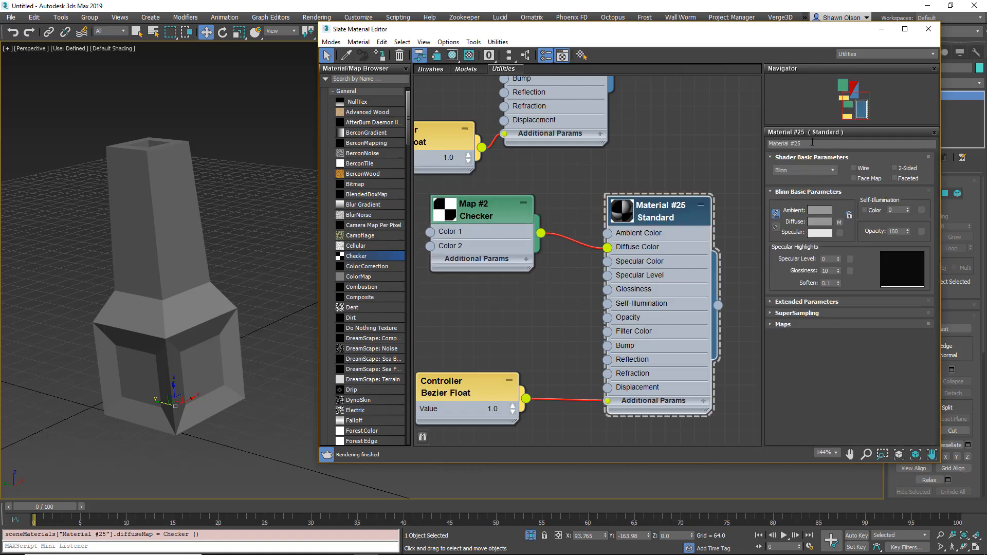
left_click(792, 144)
type("ex")
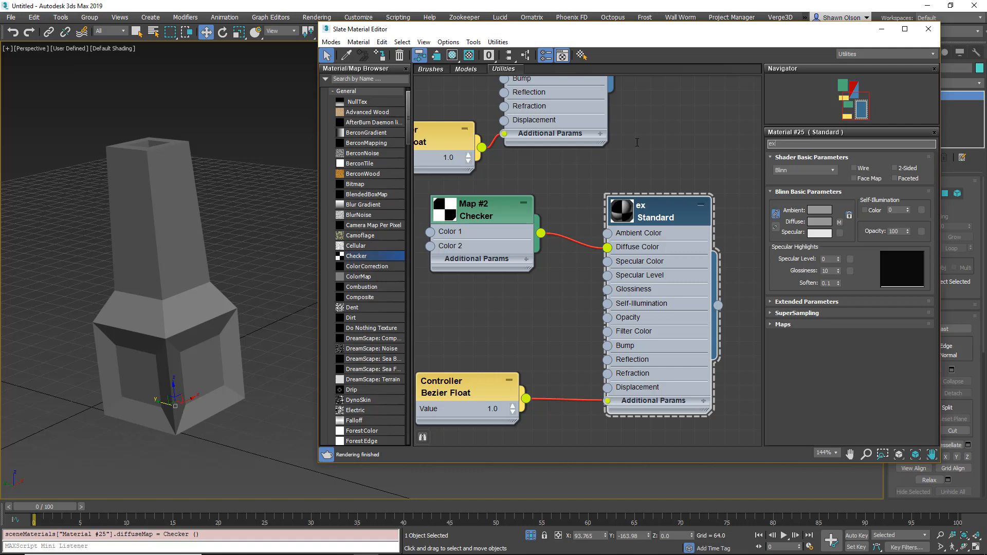
type("amples/checker")
key("Return")
Step: Rename the Checker map as examples/checker
left_click(485, 217)
double_click(484, 217)
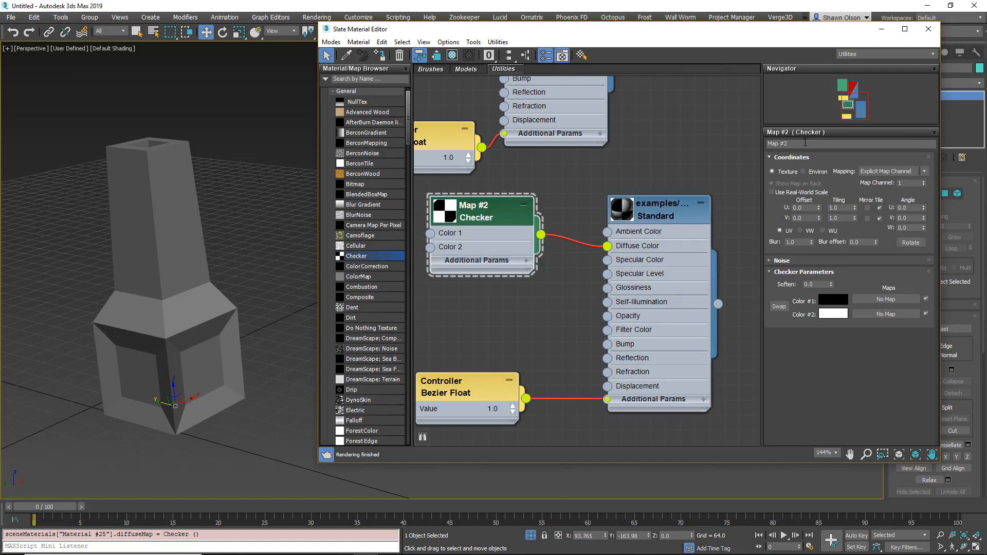
left_click(803, 144)
type("examples/checker")
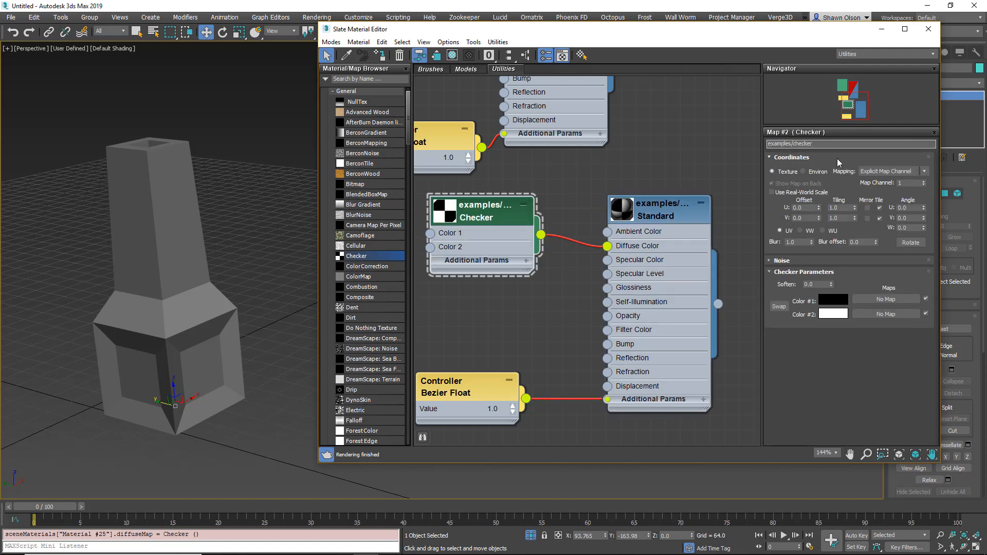
Step: Assign the examples/checker material to the isolated box in the viewport
double_click(650, 220)
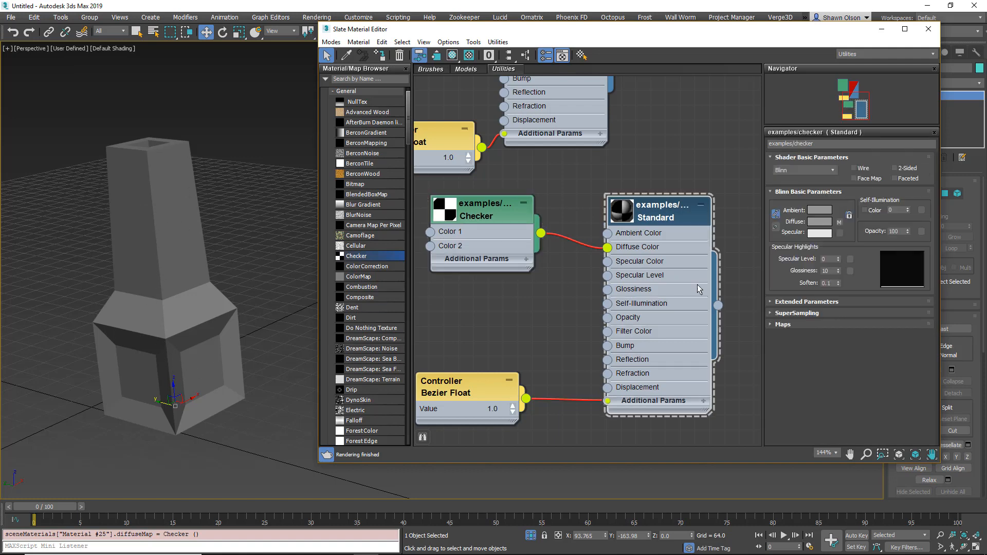
left_click_drag(718, 306, 170, 309)
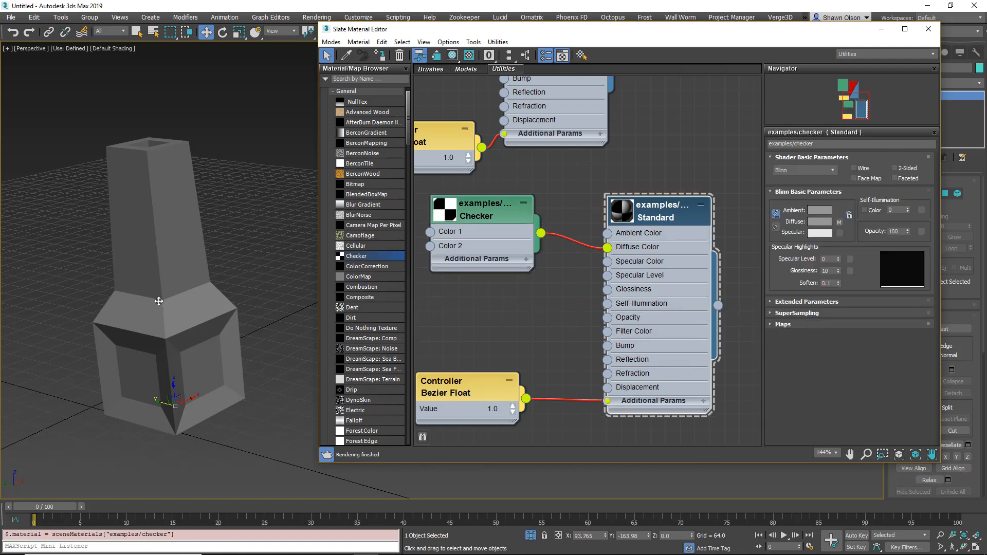
Step: Show the examples/checker material shaded in the viewport and override the viewport's materials with the UV Checker
left_click(454, 57)
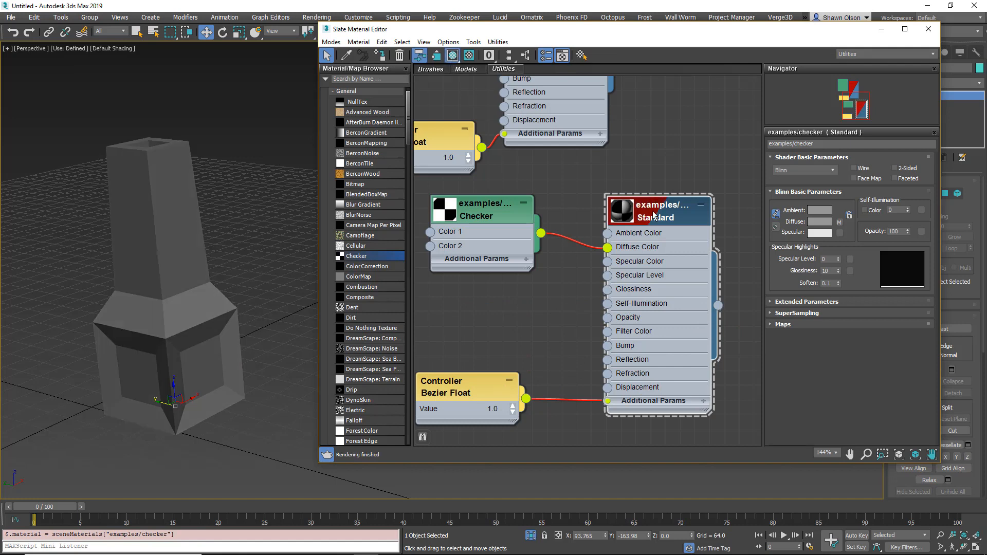
left_click(452, 55)
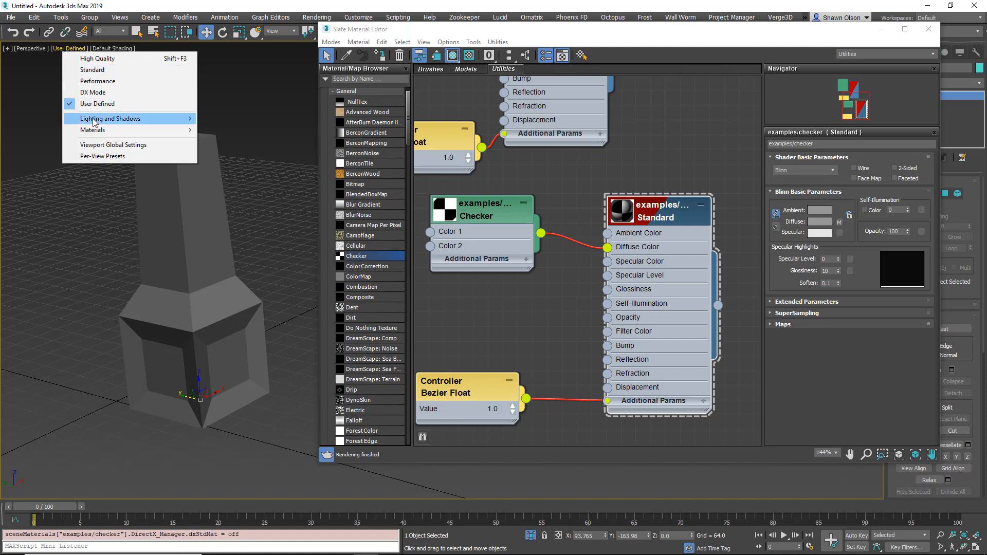
mouse_move(95, 135)
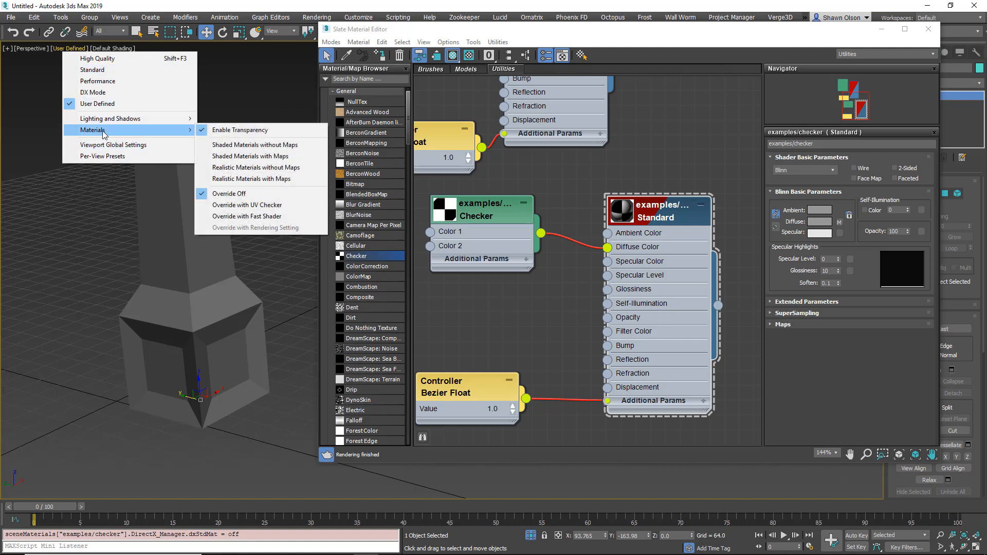
left_click(248, 204)
left_click_drag(502, 31, 507, 341)
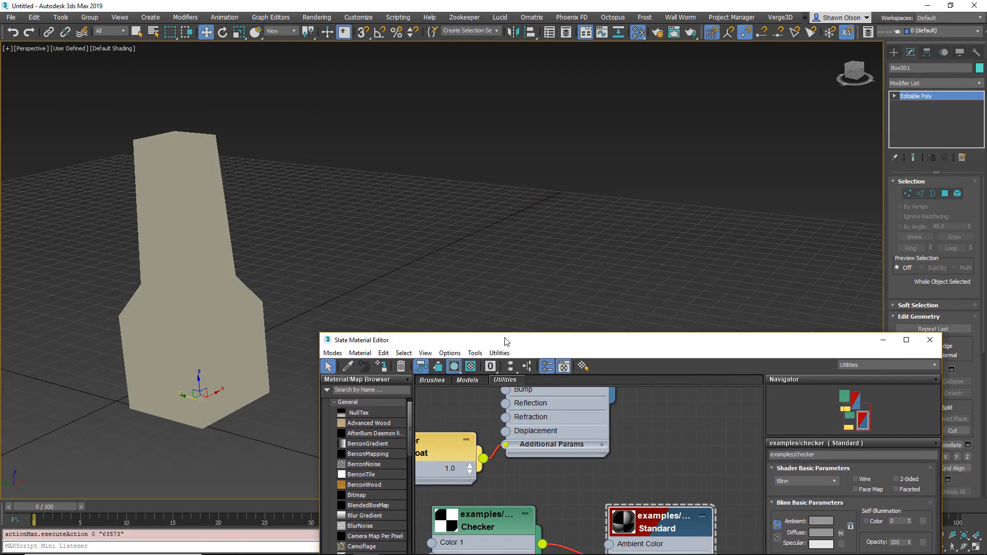
Step: Add a UVW Map modifier to the edited box
left_click(981, 84)
left_click_drag(980, 102, 980, 400)
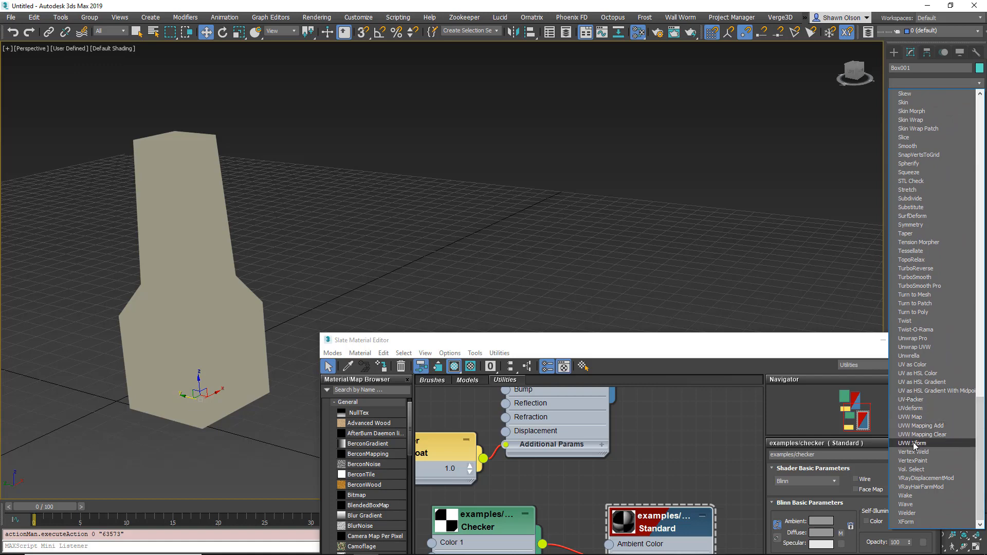
left_click(918, 417)
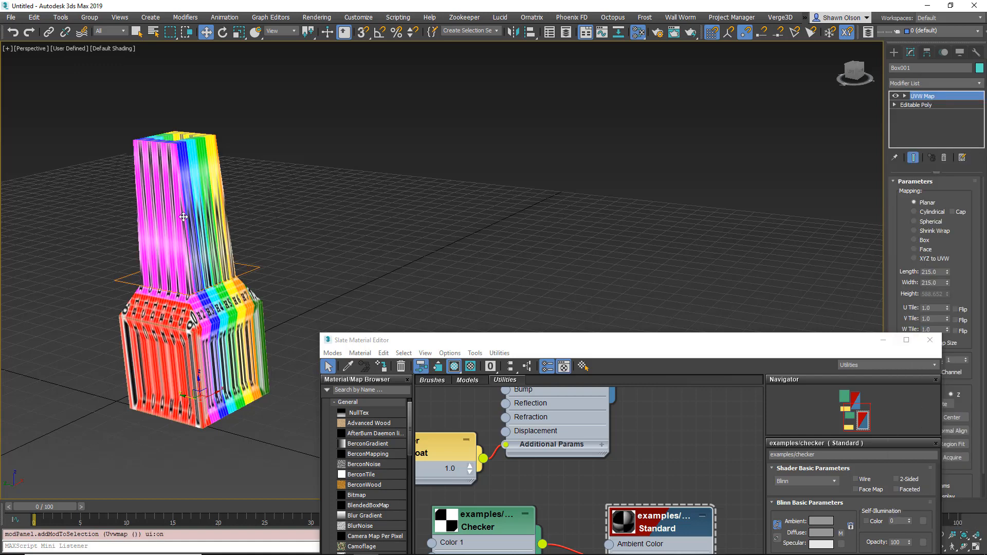
Step: Inspect the planar mapping on the box, move the material editor out of the way and change the mapping type to Box
middle_click_drag(183, 217, 466, 272, "alt")
scroll(528, 222, "up", 3)
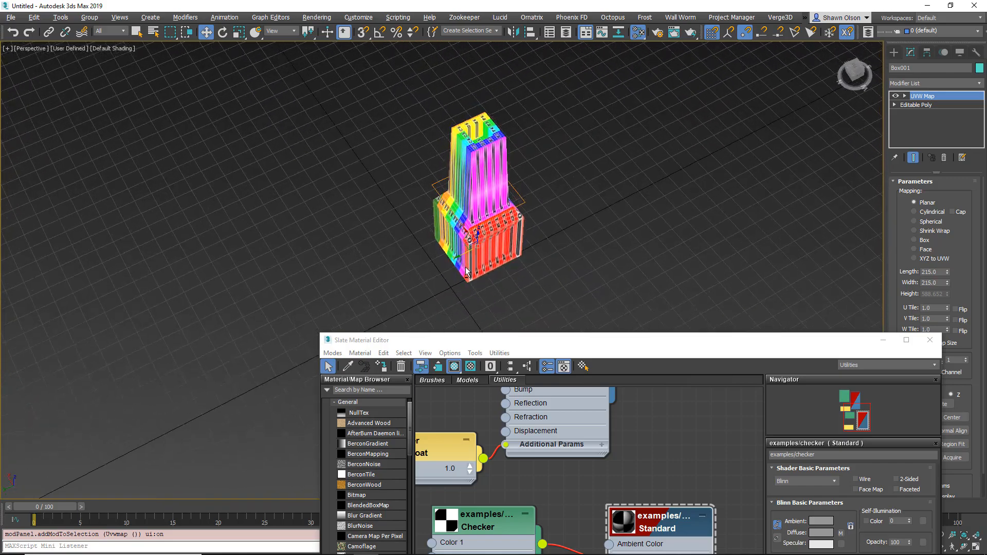
scroll(491, 261, "down", 1)
scroll(513, 199, "up", 7)
middle_click_drag(479, 187, 335, 207)
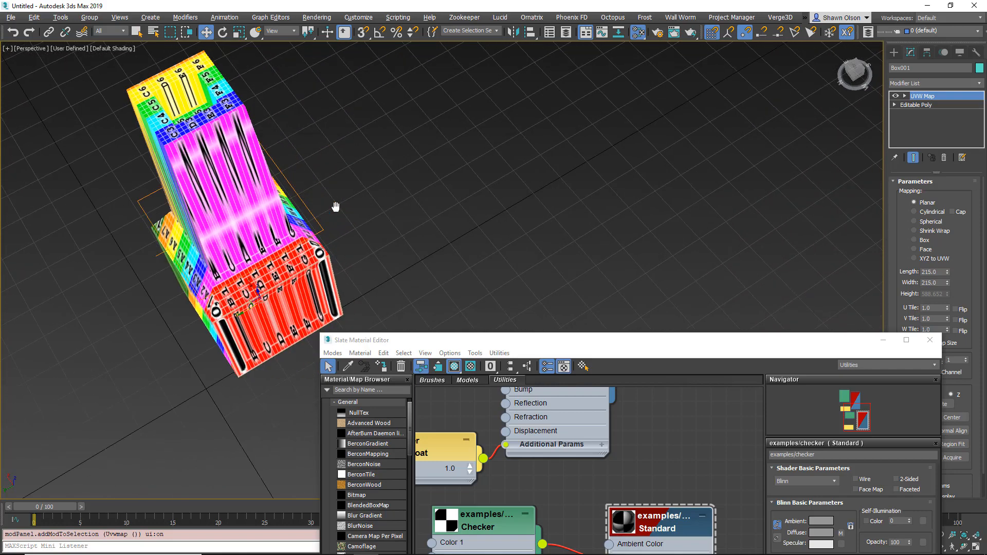
left_click_drag(456, 346, 986, 362)
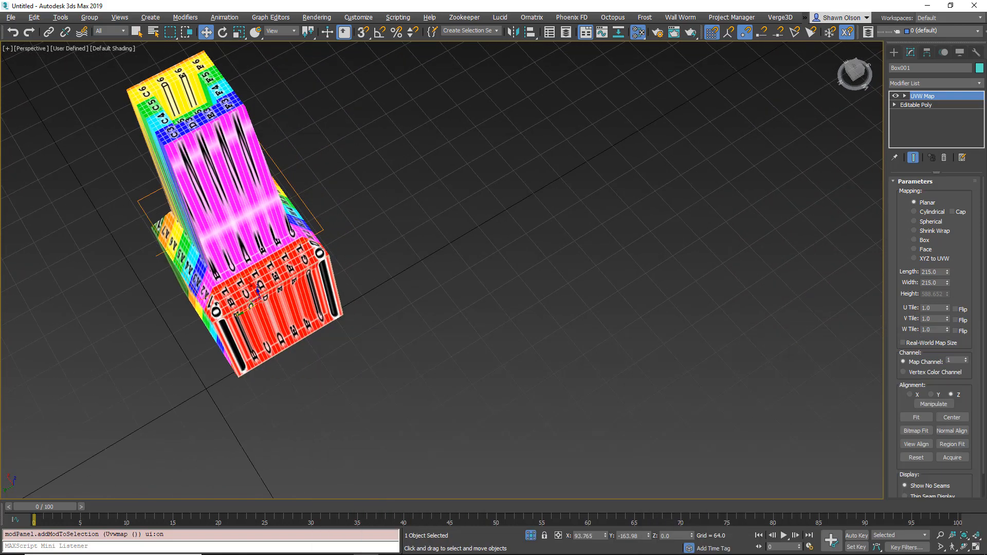
left_click(915, 240)
middle_click_drag(319, 206, 322, 234, "alt")
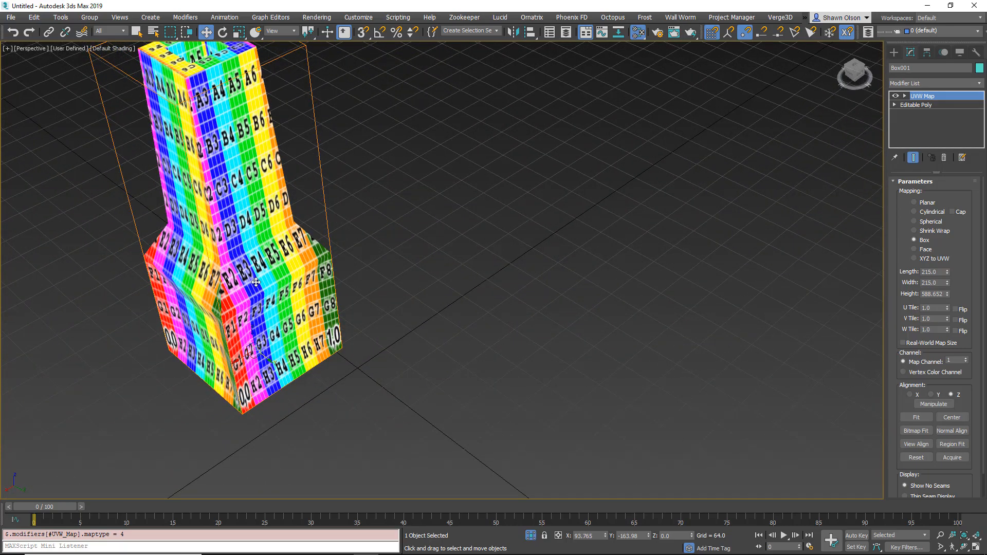
Step: Try different UVW Map dimensions on the box: length 274.512, width 475.15 and height 370.851
middle_click_drag(252, 291, 236, 268, "alt")
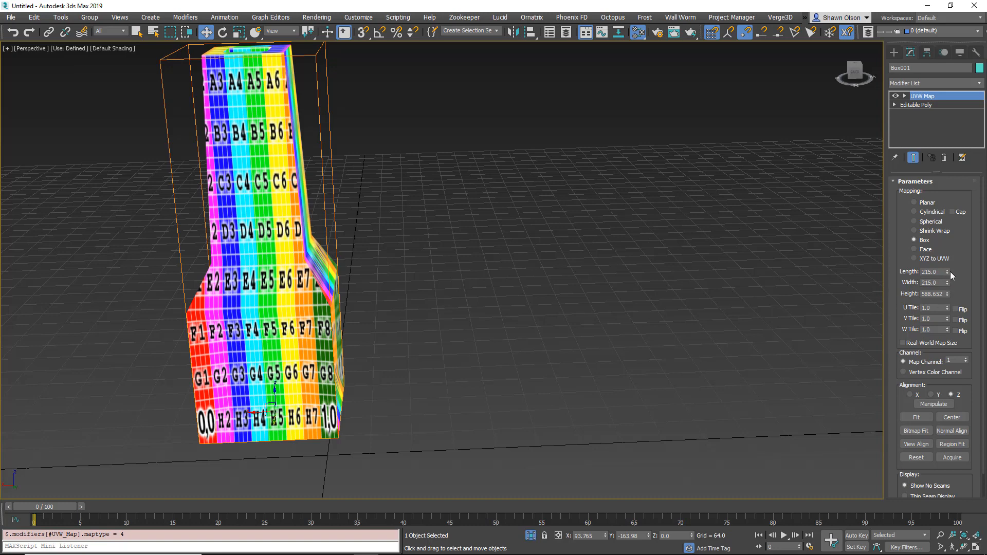
left_click_drag(948, 273, 920, 210)
middle_click_drag(404, 265, 343, 285, "alt")
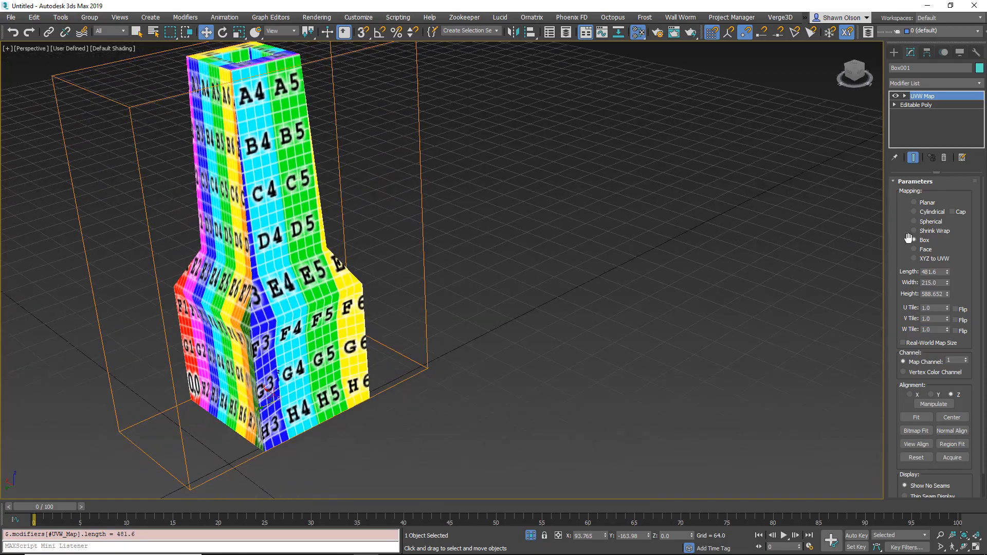
left_click_drag(949, 272, 949, 322)
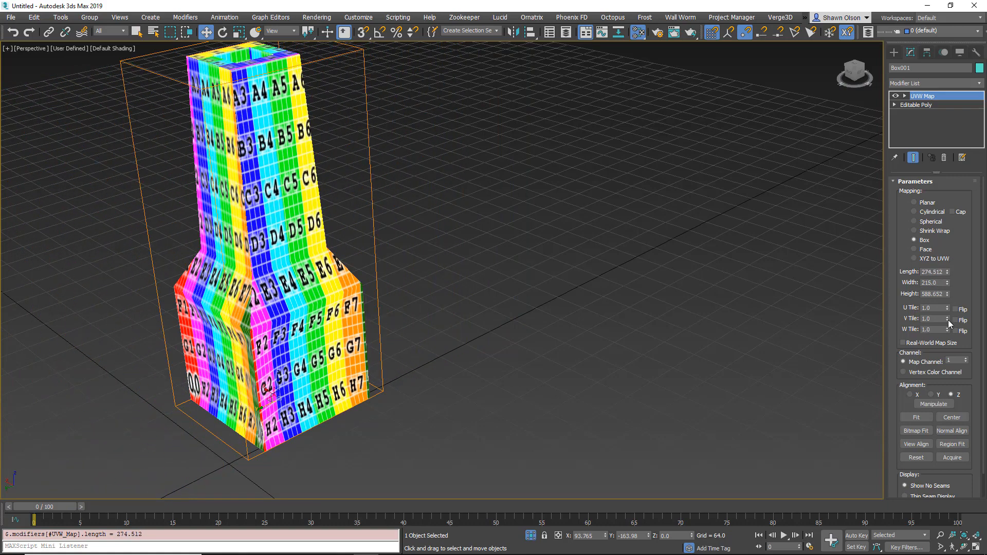
left_click_drag(947, 284, 940, 221)
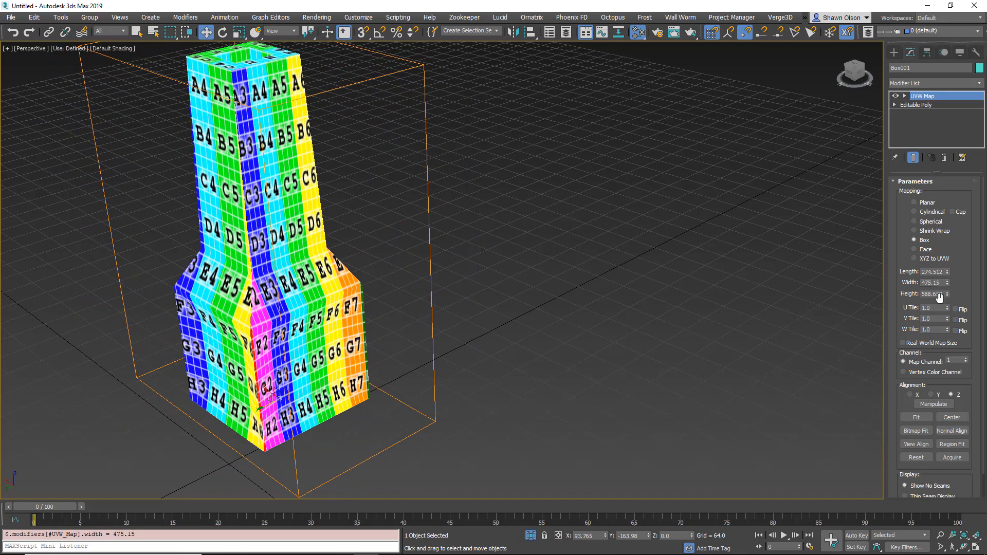
left_click_drag(949, 294, 937, 311)
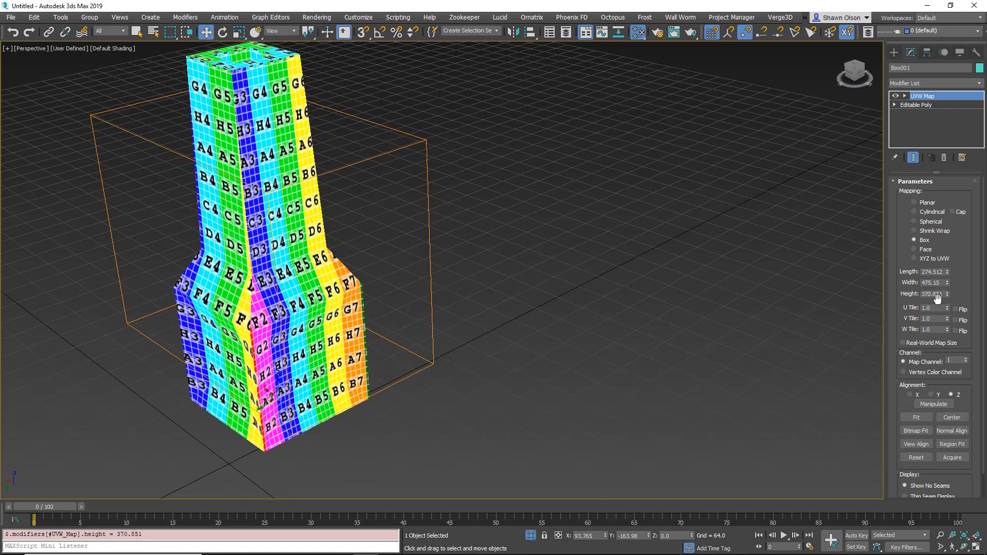
Step: Set the length, width and height of the box's UVW Map to 256 each
left_click(940, 273)
type("256")
key("Tab")
type("256")
key("Tab")
type("256")
key("Return")
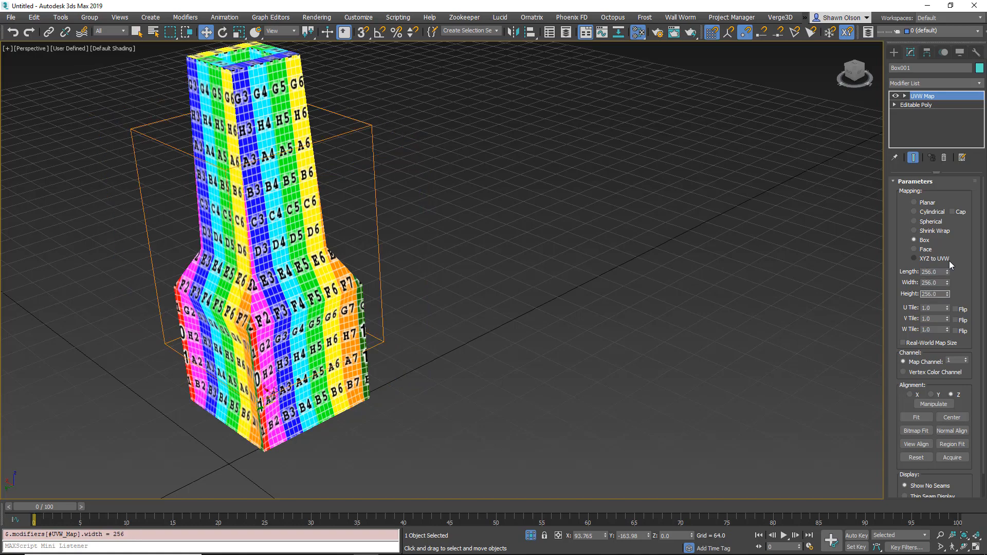
Step: Try a U Tile value of 1.43 in the UVW Map and restore it to 1.0
middle_click_drag(287, 260, 575, 270, "alt")
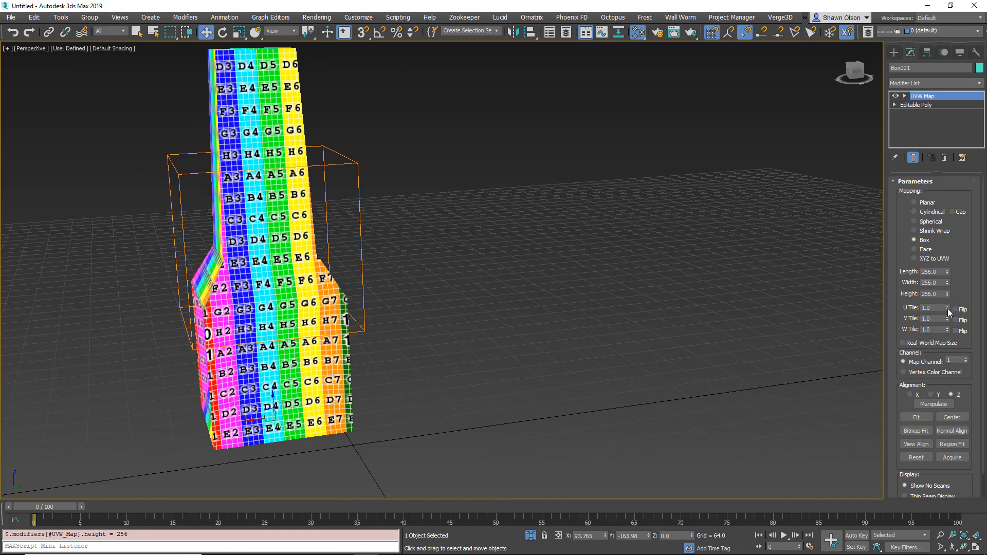
left_click_drag(948, 308, 843, 311)
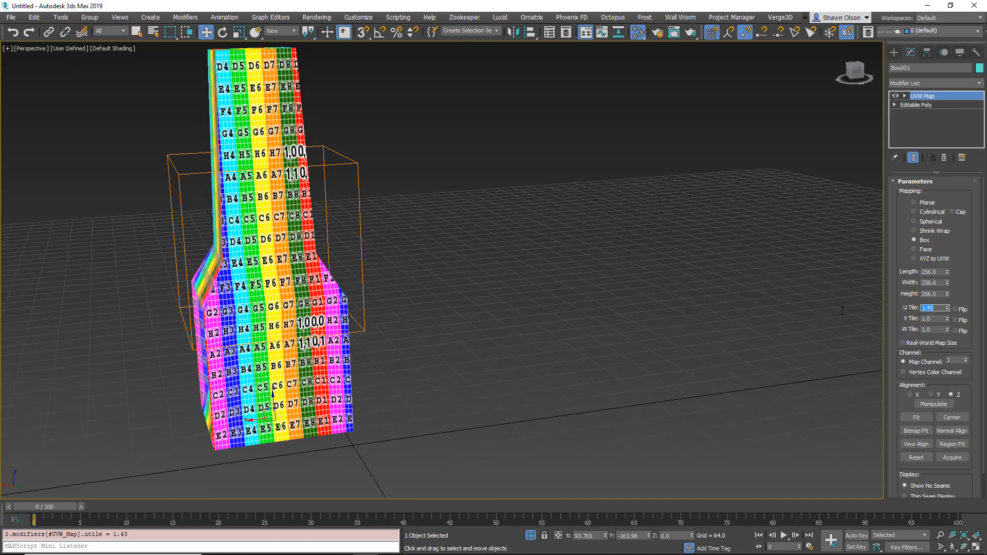
key("Return")
middle_click_drag(380, 297, 422, 298, "alt")
Step: Turn off the viewport's UV Checker material override so the box displays its own checker material
left_click(101, 48)
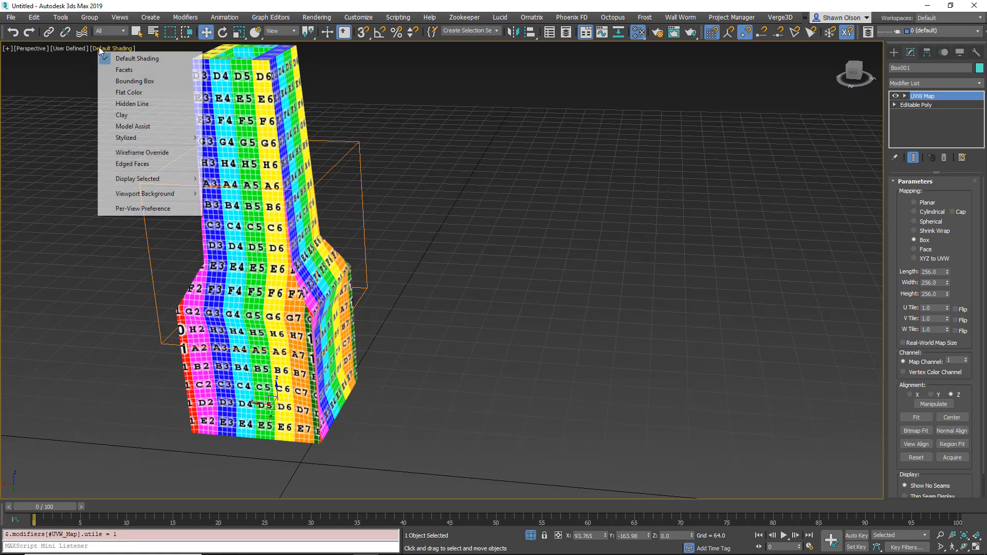
left_click(73, 48)
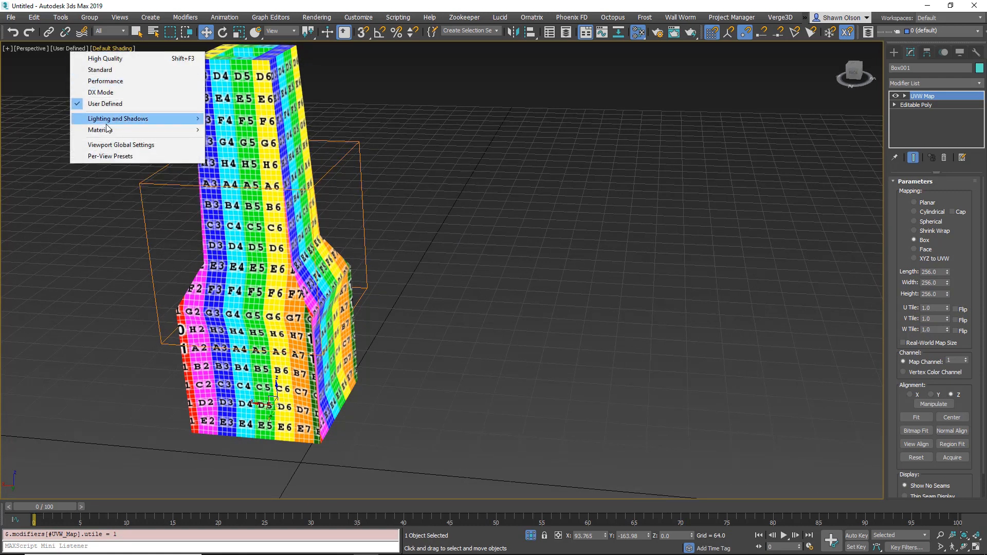
mouse_move(108, 130)
left_click(258, 193)
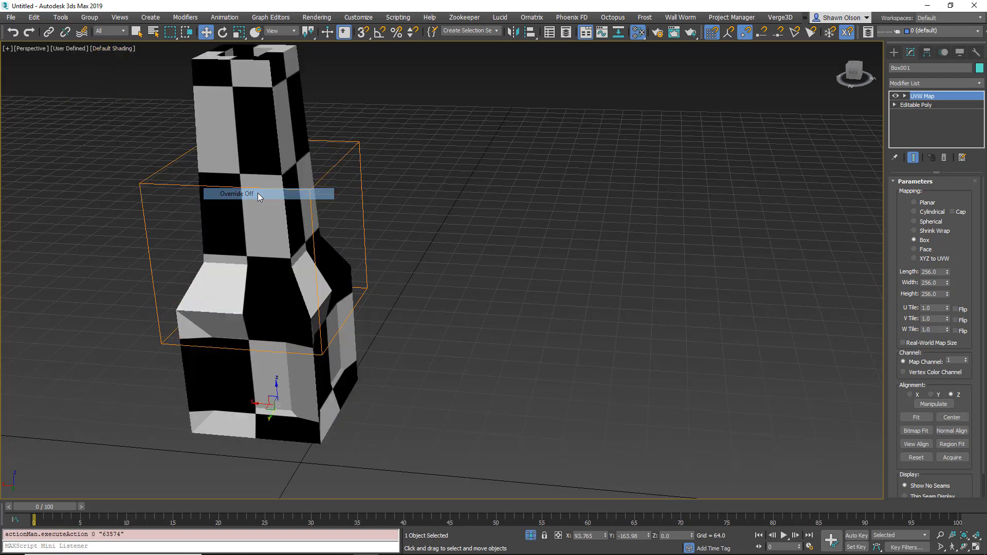
middle_click_drag(297, 262, 271, 252, "alt")
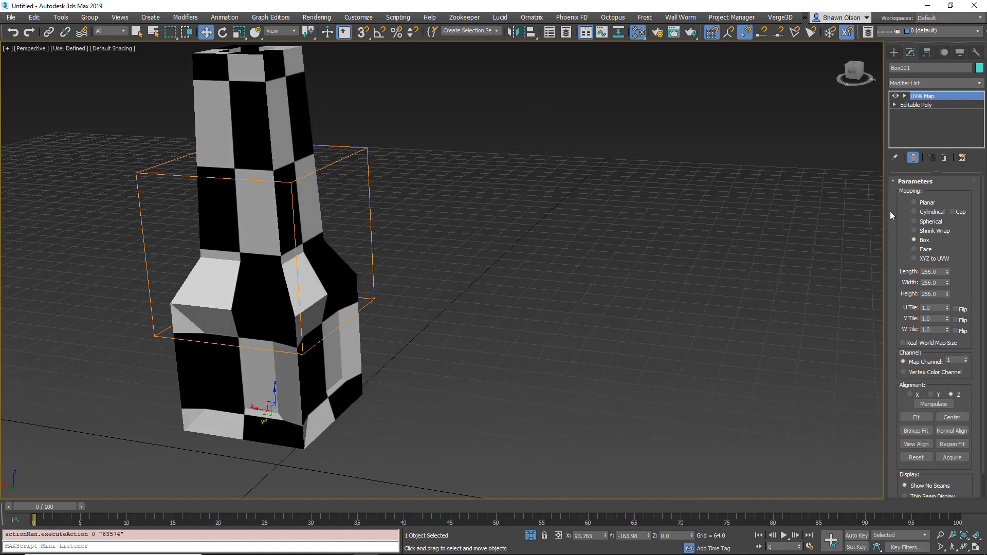
Step: Reopen the Slate Material Editor, arrange it beside the box and display the parameters of the examples/checker Checker map
key("m")
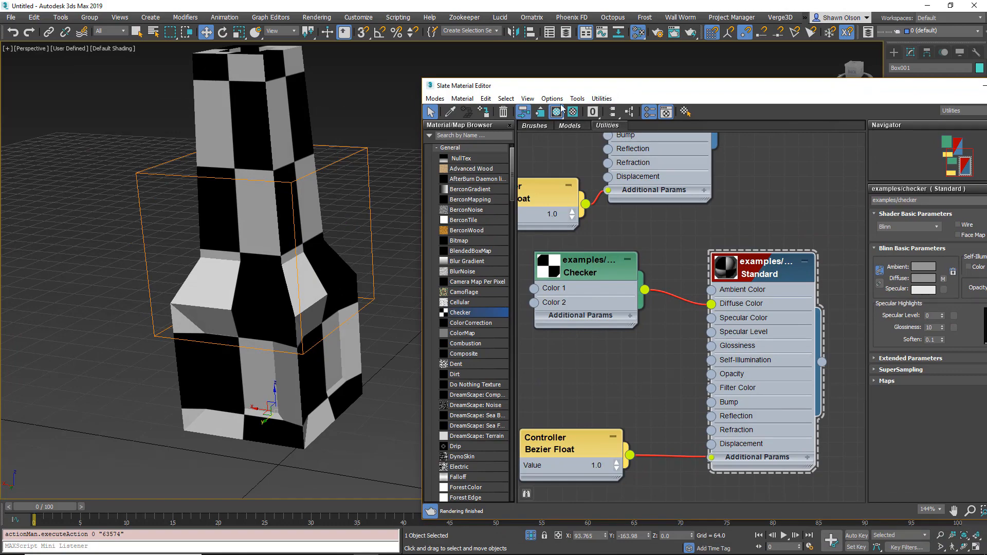
left_click_drag(592, 93, 104, 327)
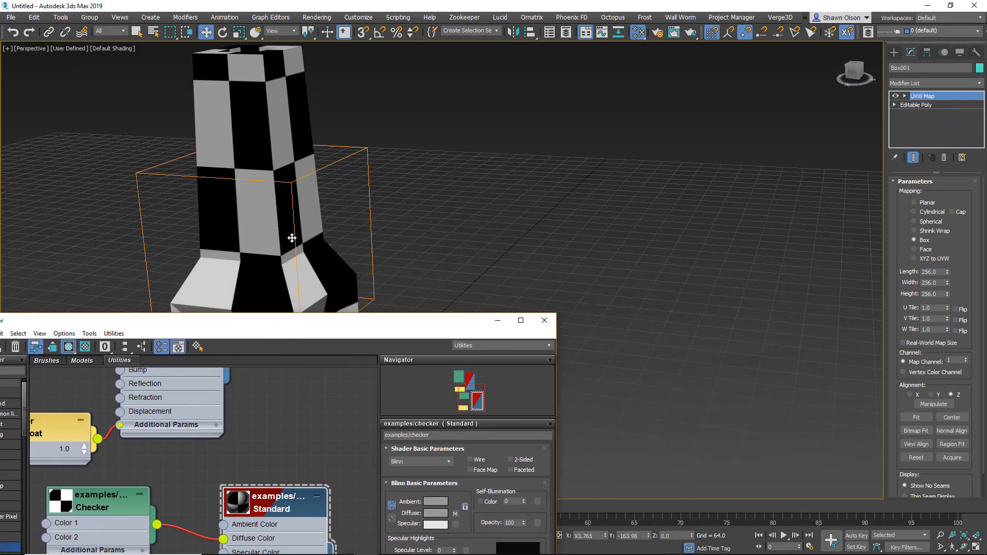
middle_click_drag(292, 239, 811, 263)
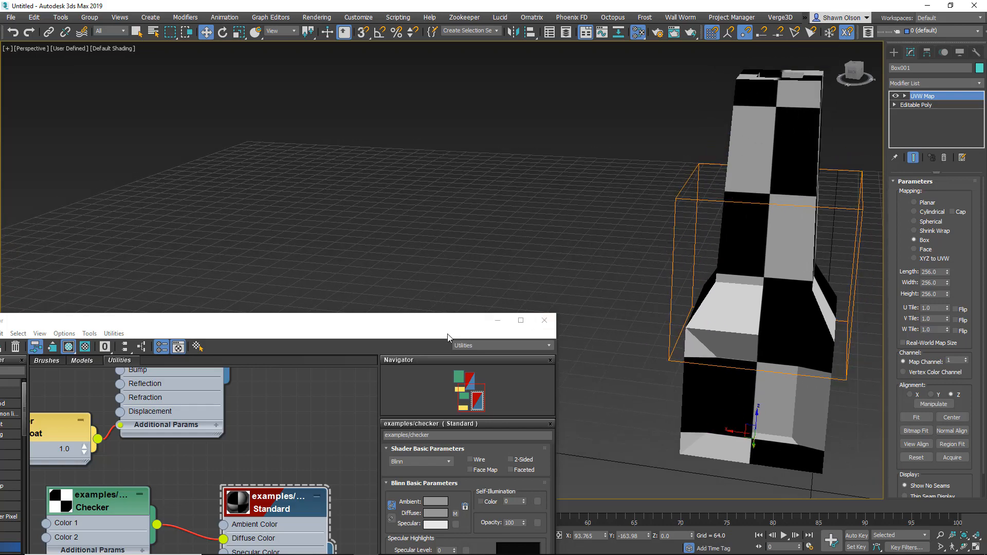
left_click_drag(435, 326, 539, 51)
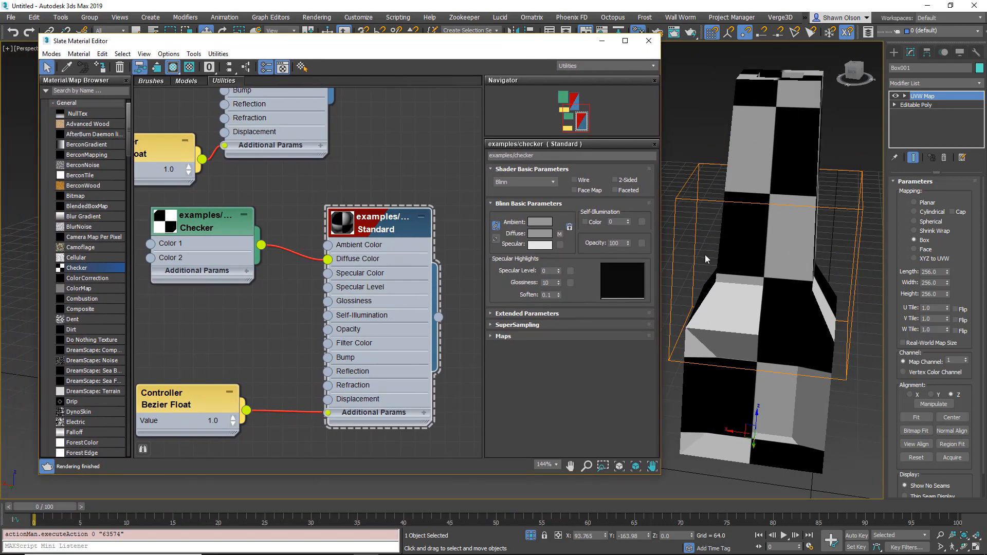
double_click(195, 229)
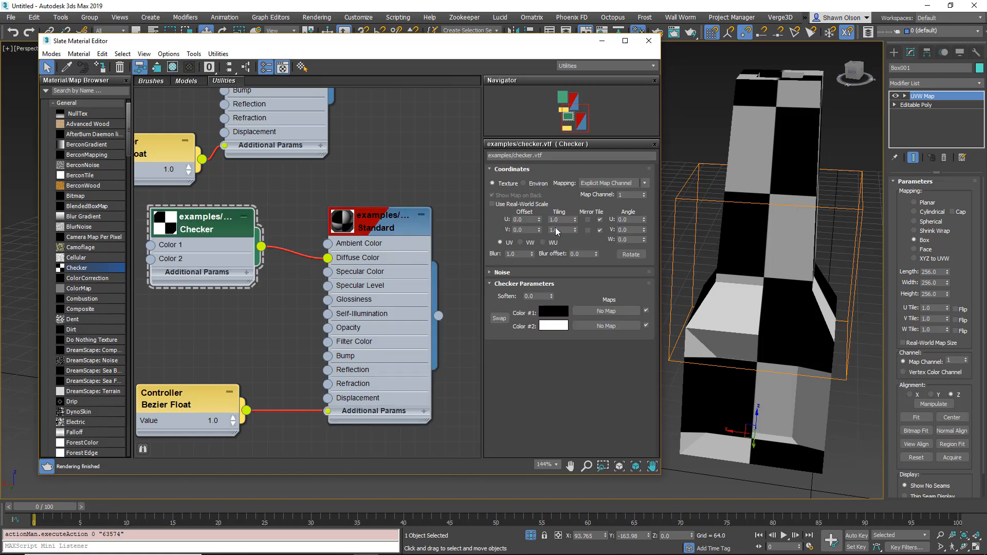
Step: Raise the Checker map's U tiling to 4.9 and resize the UVW Map to length 266.24 and width 130.56
left_click(367, 226)
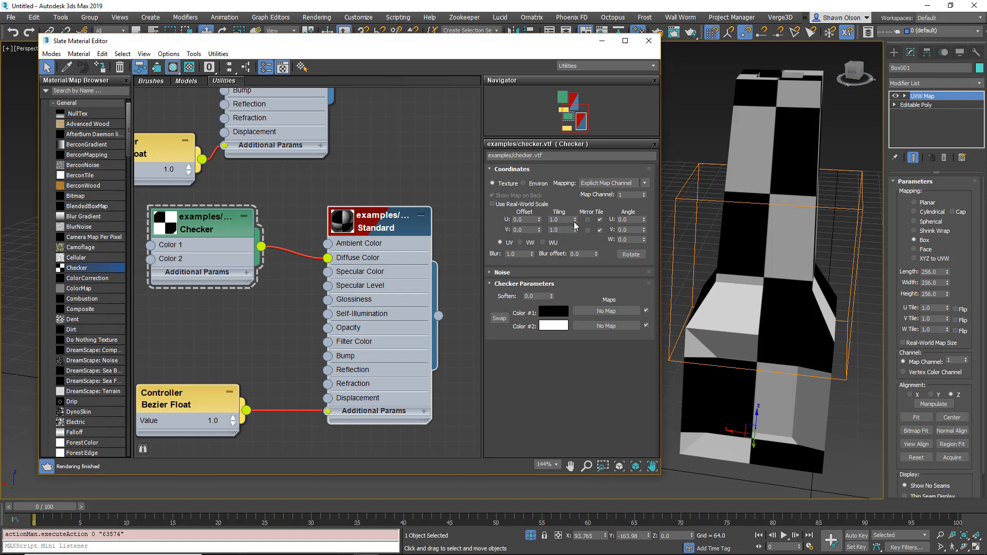
left_click_drag(575, 222, 575, 202)
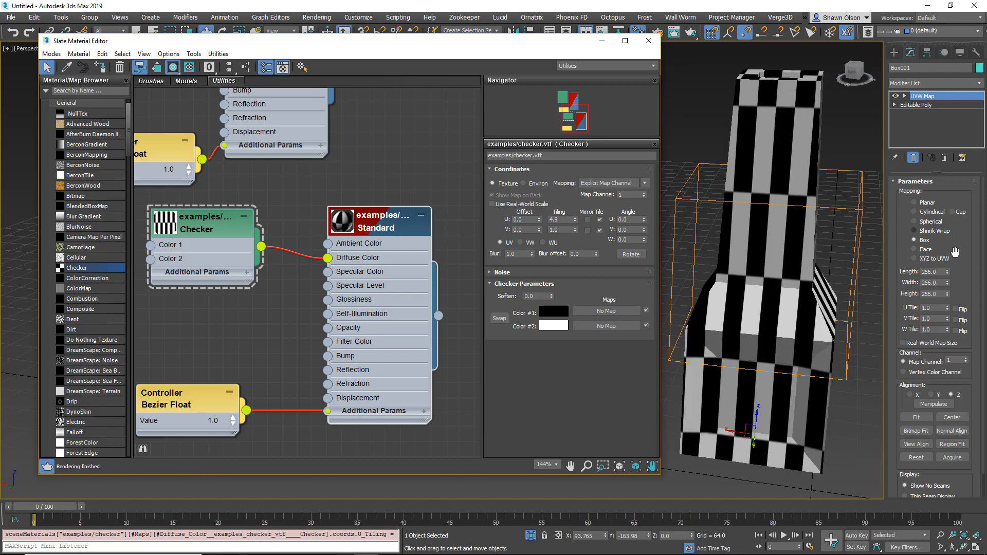
left_click_drag(948, 272, 946, 307)
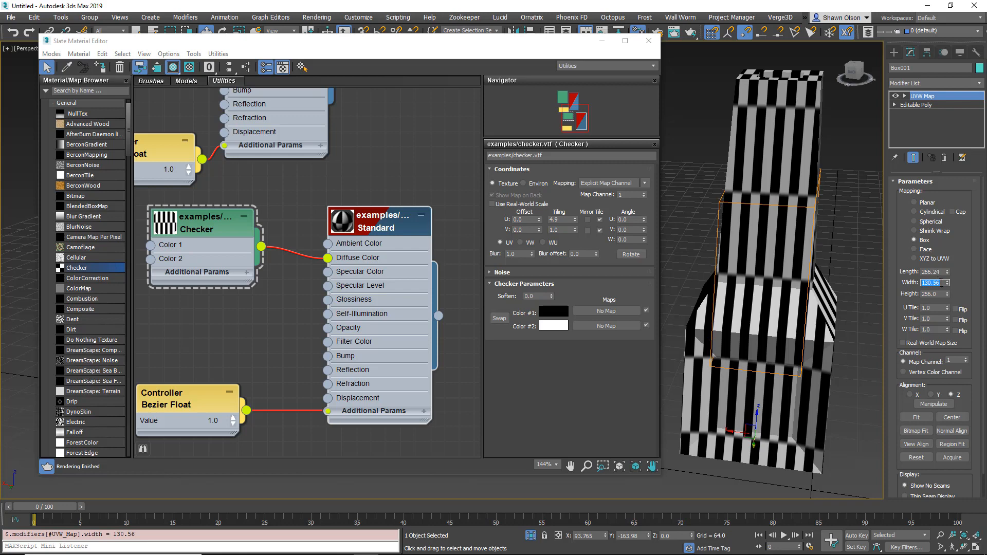
Step: Reset the Checker map's U tiling to 1.0 and reduce the UVW Map width to 92.698
double_click(553, 220)
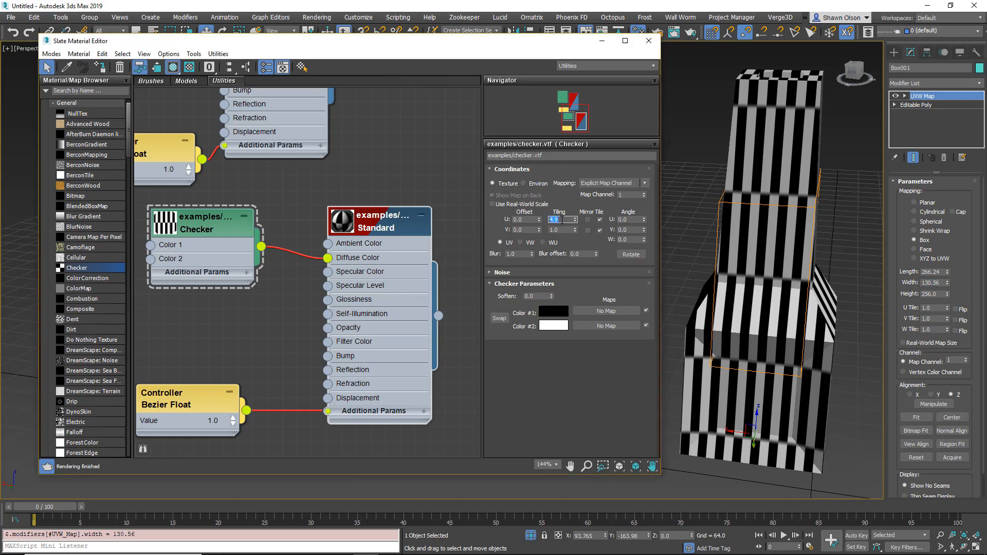
left_click(562, 219)
key("Tab")
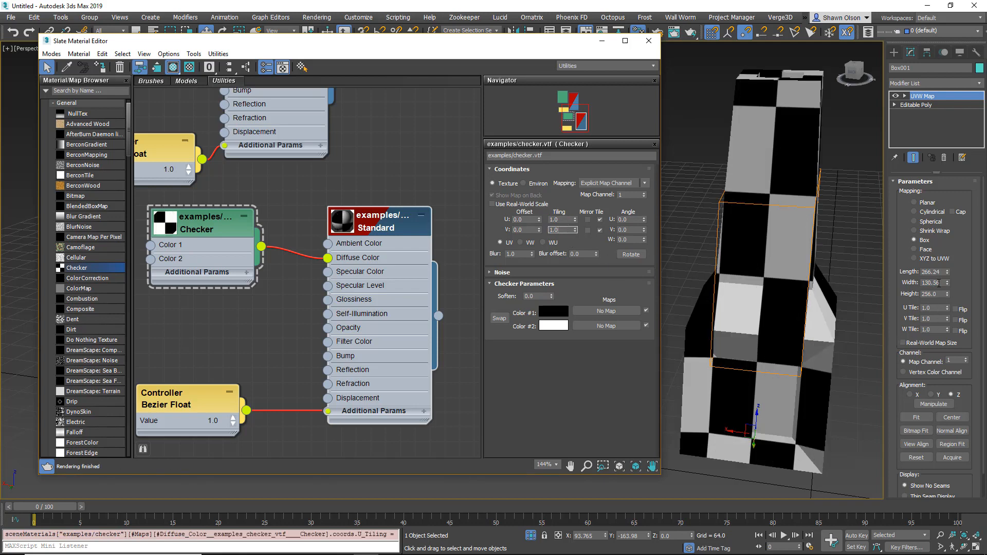
left_click_drag(949, 287, 959, 304)
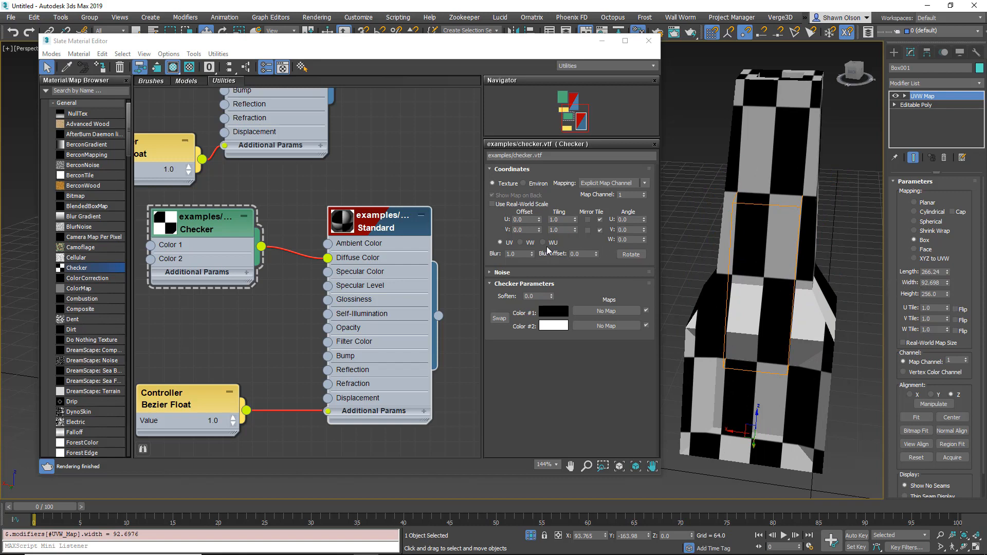
Step: Move the material editor aside and exit isolation to show the box among the other scene objects
left_click_drag(442, 44, 134, 321)
scroll(469, 229, "down", 5)
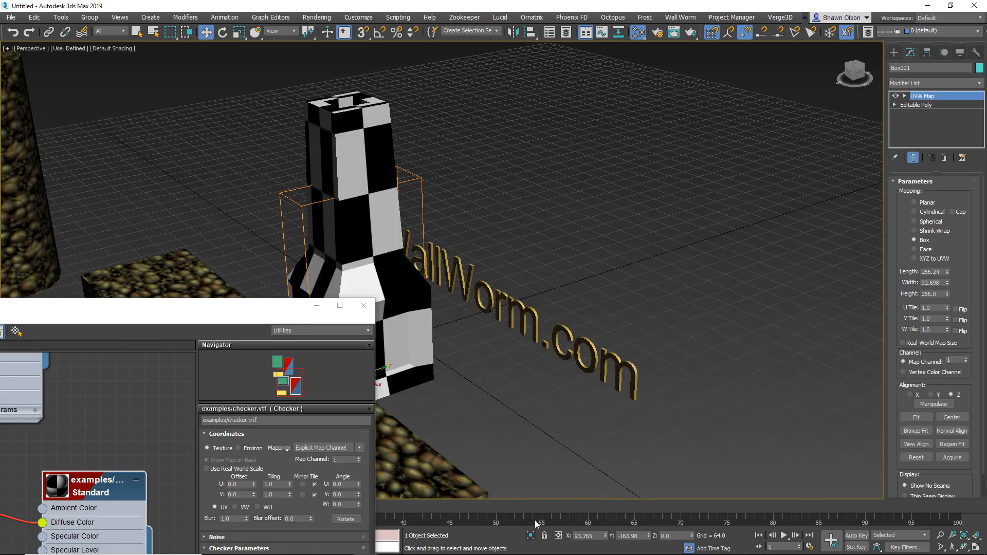
middle_click_drag(534, 307, 703, 245)
scroll(703, 245, "down", 4)
middle_click_drag(649, 322, 507, 346)
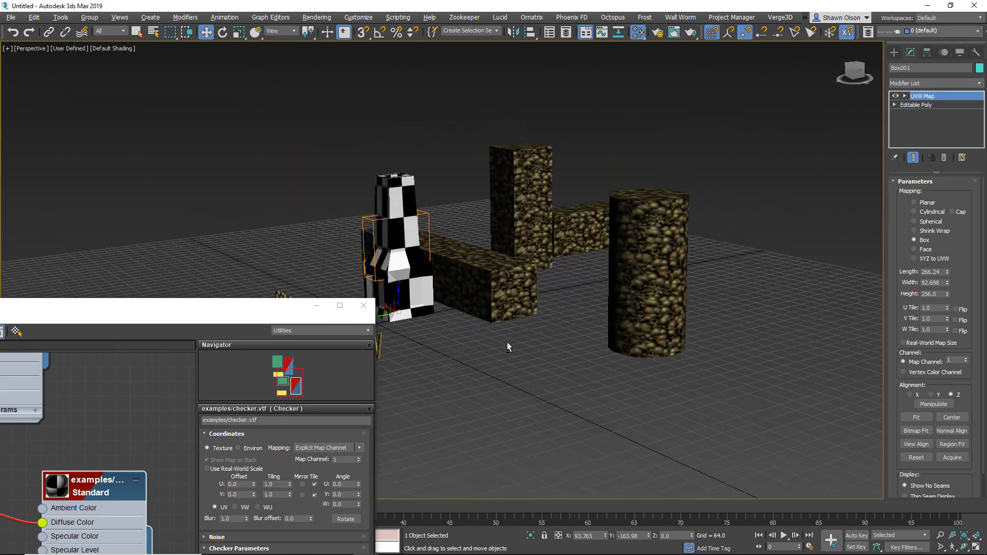
Step: Move the material editor beside the objects and assign the examples/checker Standard material to the cylinder
left_click_drag(195, 311, 218, 71)
left_click_drag(175, 339, 669, 310)
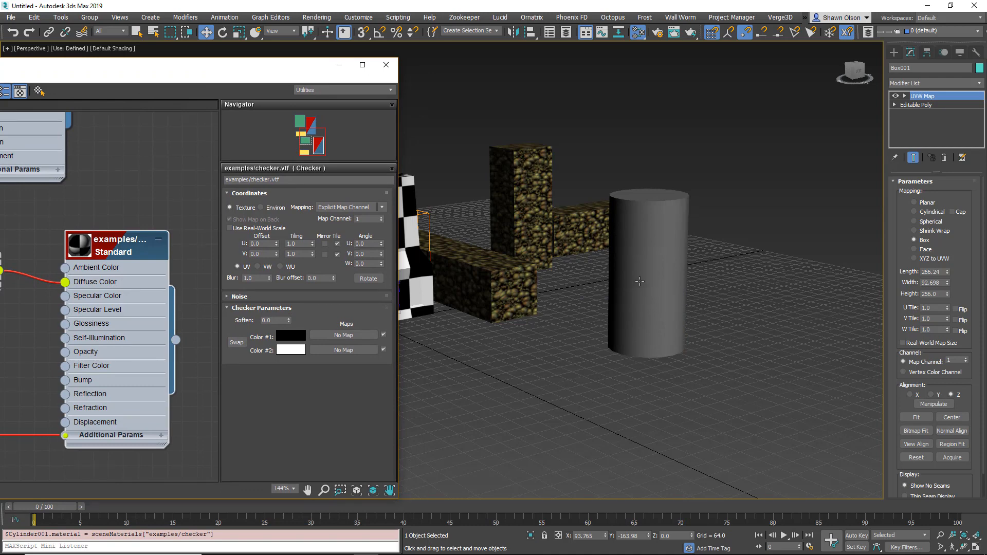
scroll(647, 286, "up", 3)
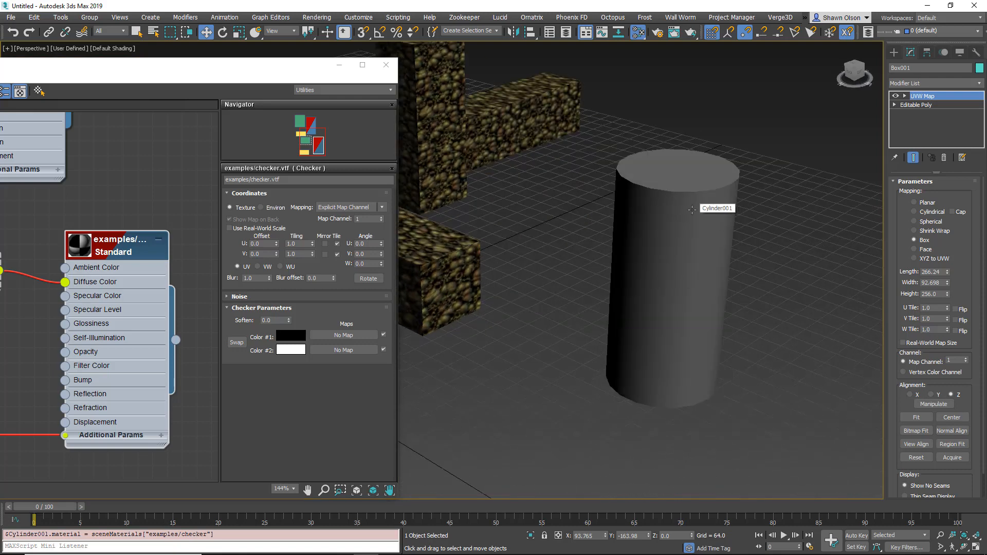
Step: Select the checkered cylinder and add a UVW Map modifier to it
left_click(670, 248)
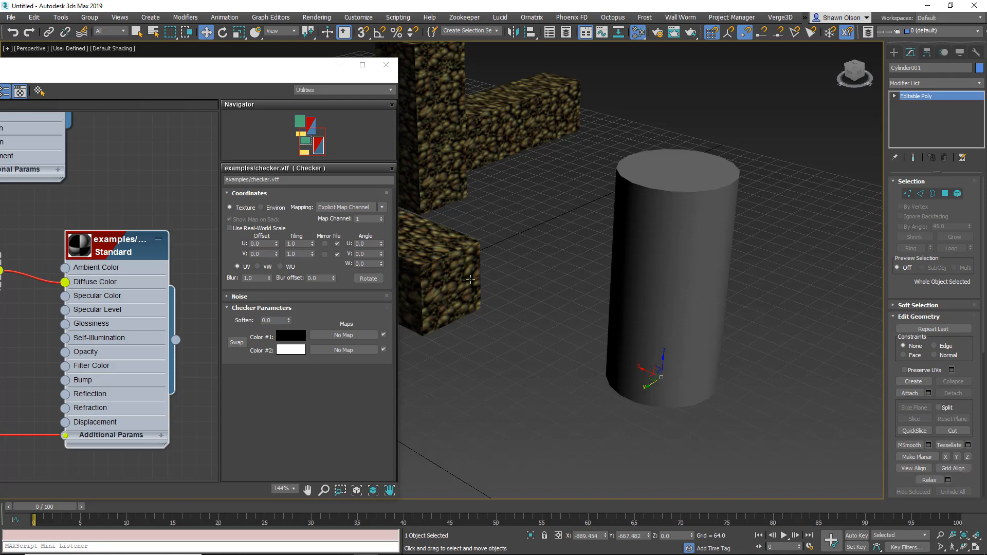
left_click(981, 85)
left_click_drag(982, 100, 985, 407)
left_click(925, 428)
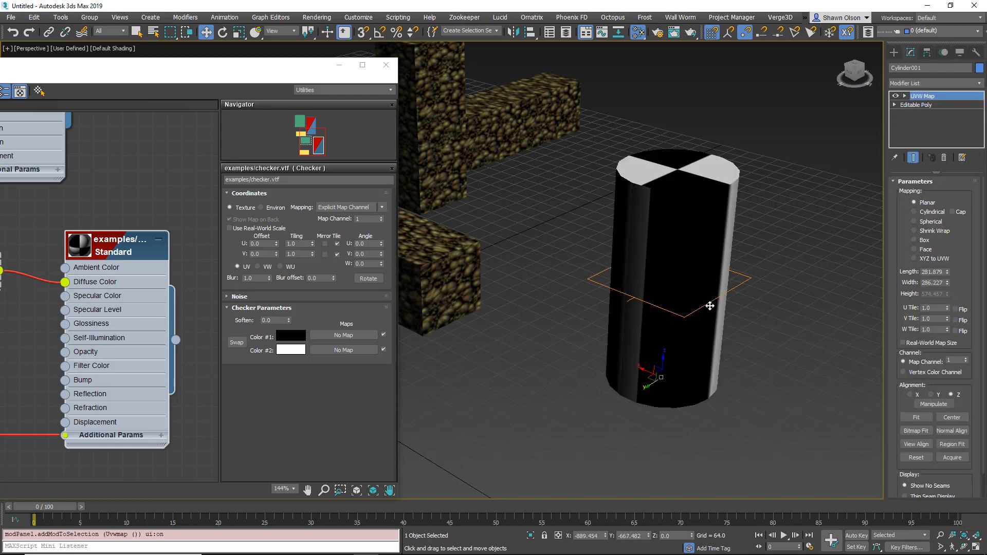
middle_click_drag(733, 366, 760, 372, "alt")
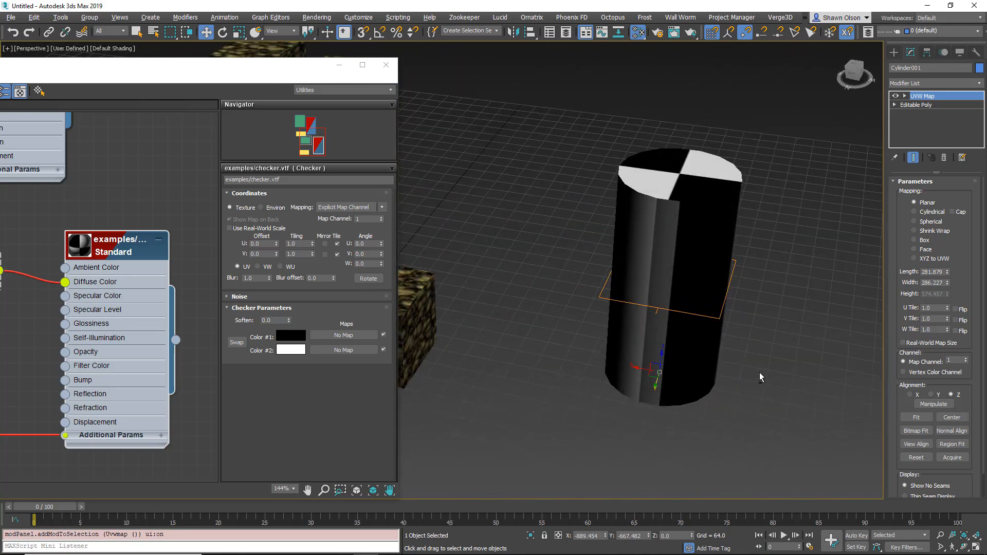
Step: Switch the cylinder's UVW Map to Cylindrical mapping with Cap enabled
left_click(915, 211)
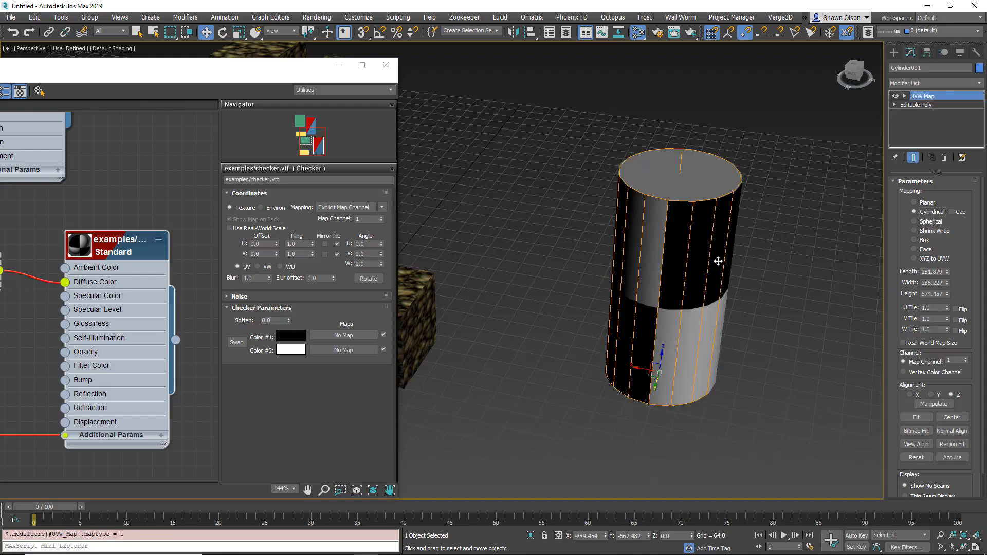
mouse_move(689, 311)
middle_mouse_down("alt")
mouse_move(419, 286)
mouse_move(418, 304)
mouse_move(418, 289)
mouse_move(680, 314)
middle_mouse_up("alt")
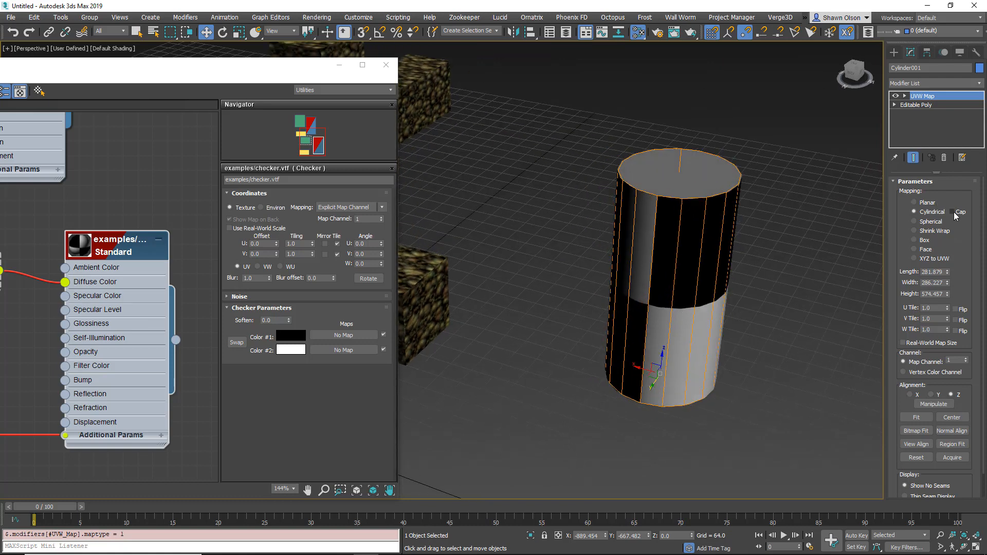
left_click(952, 212)
middle_click_drag(679, 399, 771, 363, "alt")
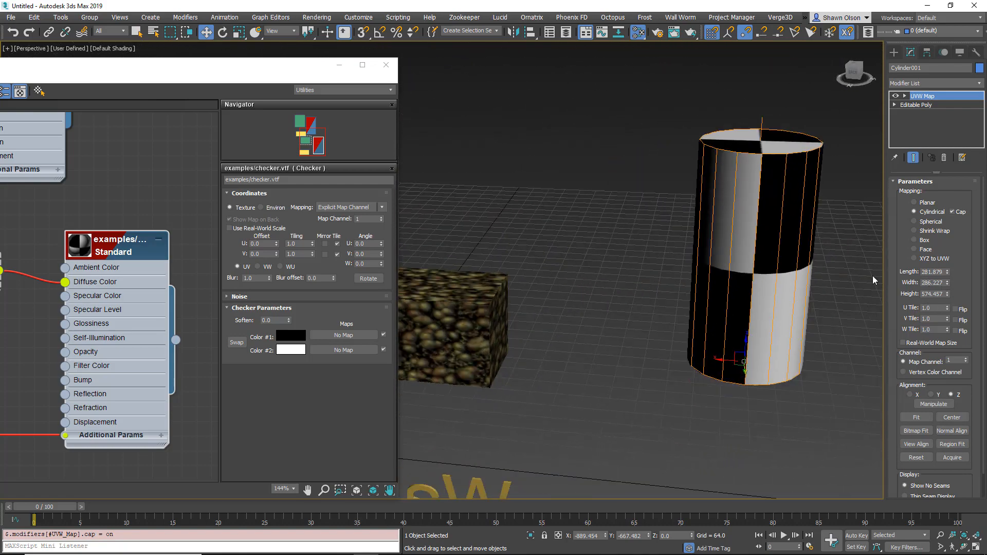
middle_click_drag(775, 243, 654, 289)
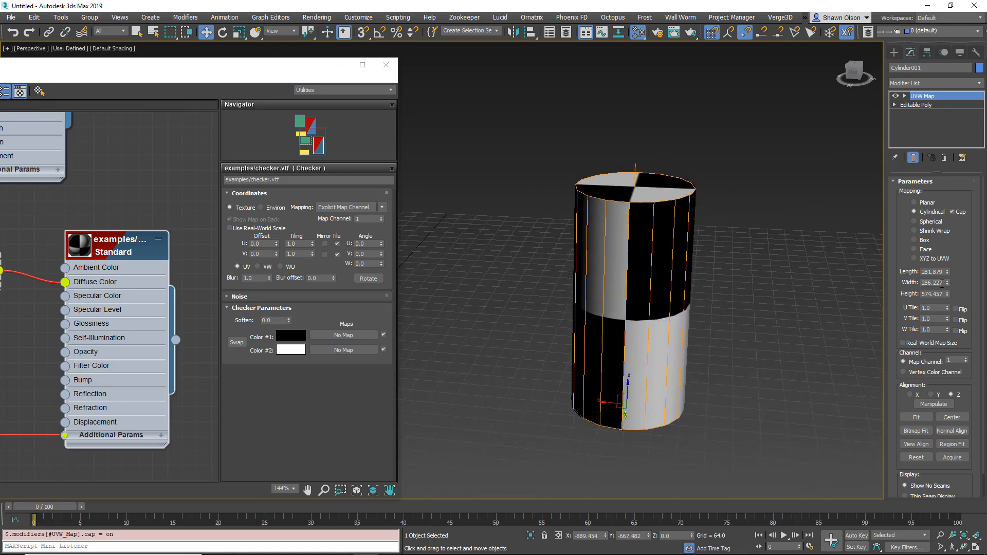
Step: Set the V tiling of the cylinder's UVW Map to 2
left_click_drag(947, 294, 952, 318)
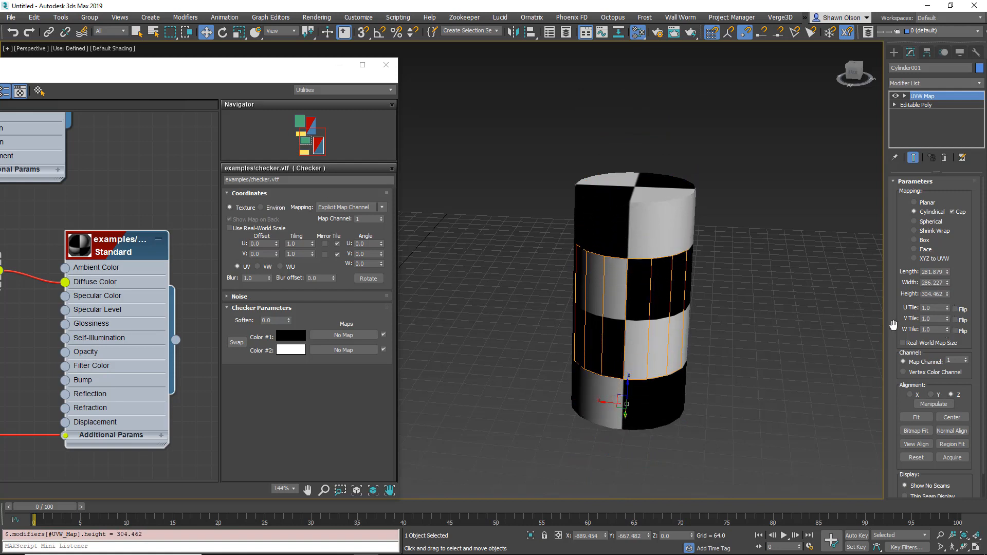
key("ctrl+z")
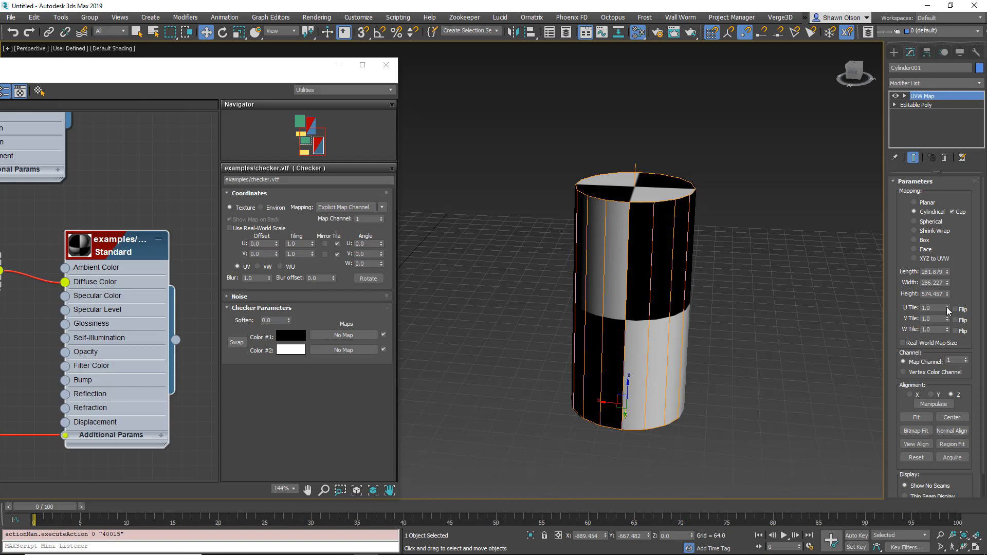
double_click(933, 319)
type("2")
key("Return")
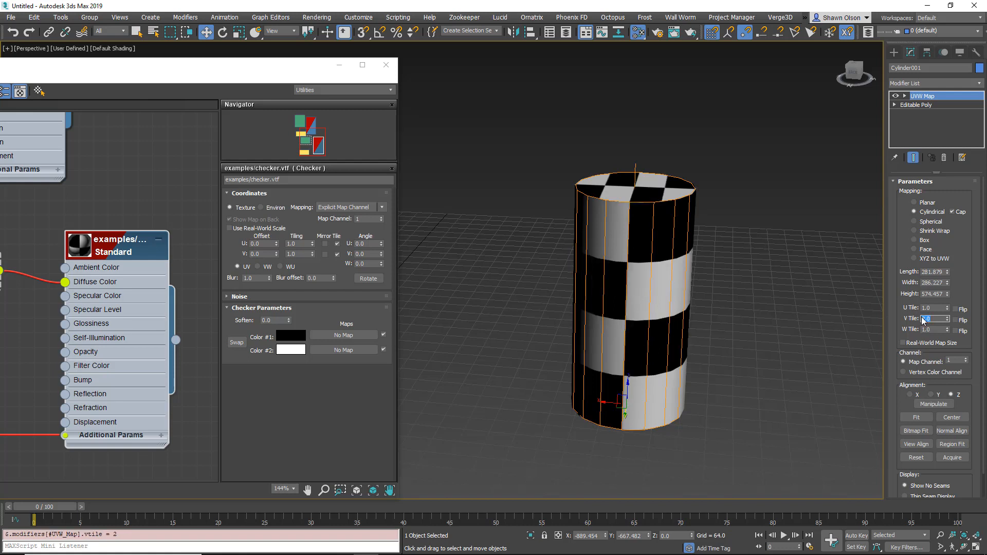
Step: Select the cylinder's element in Editable Poly and scale it vertically to about 2601 units tall, then leave element editing
left_click(915, 105)
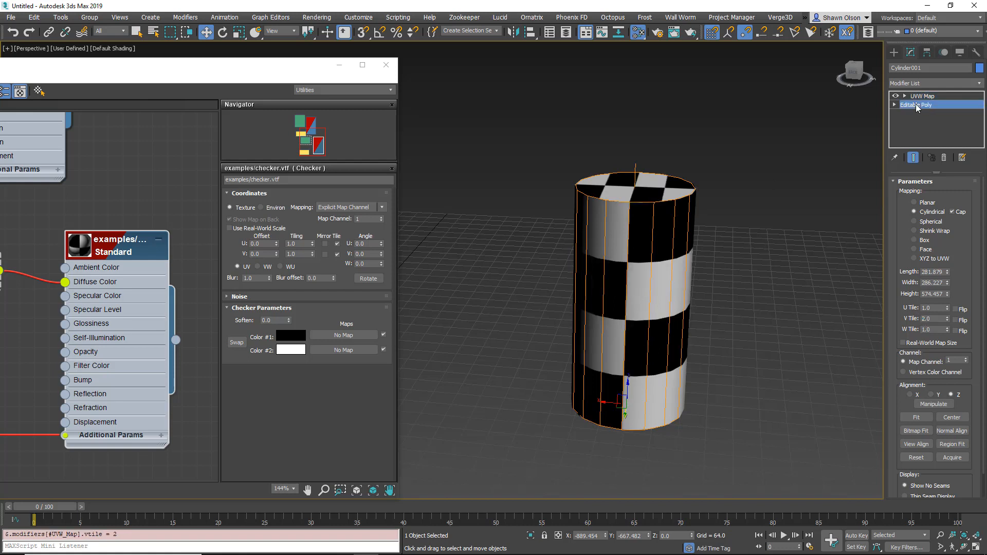
left_click(912, 157)
key("5")
left_click(633, 311)
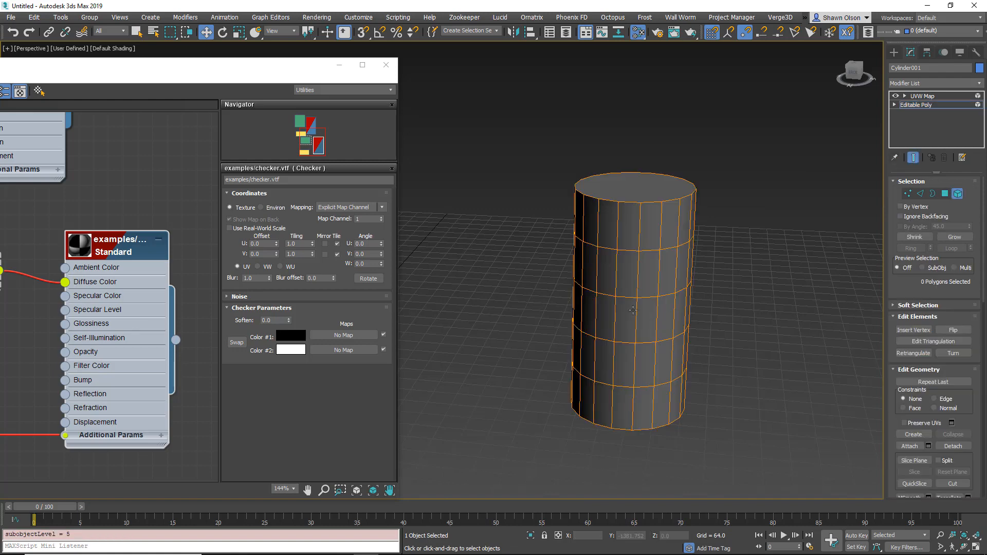
right_click(633, 311)
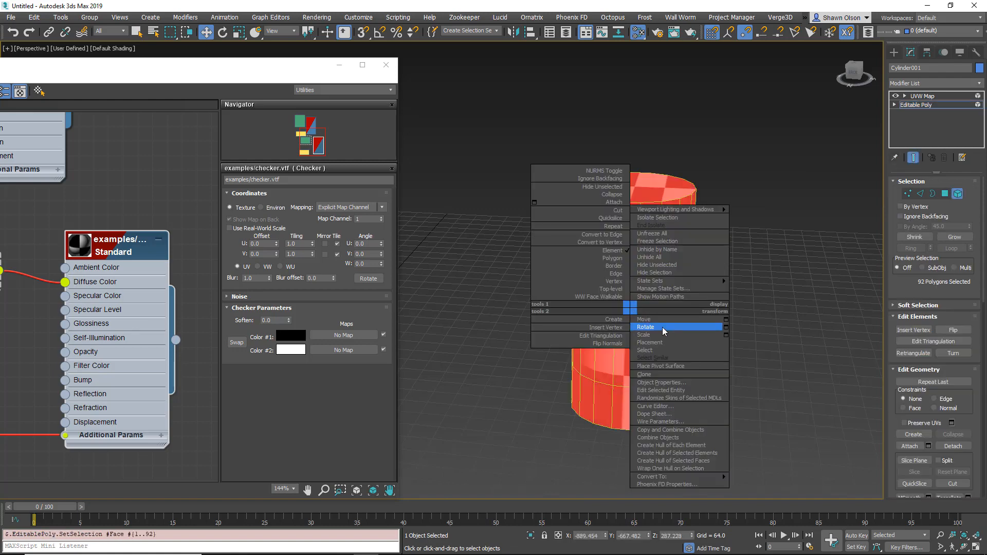
left_click(656, 335)
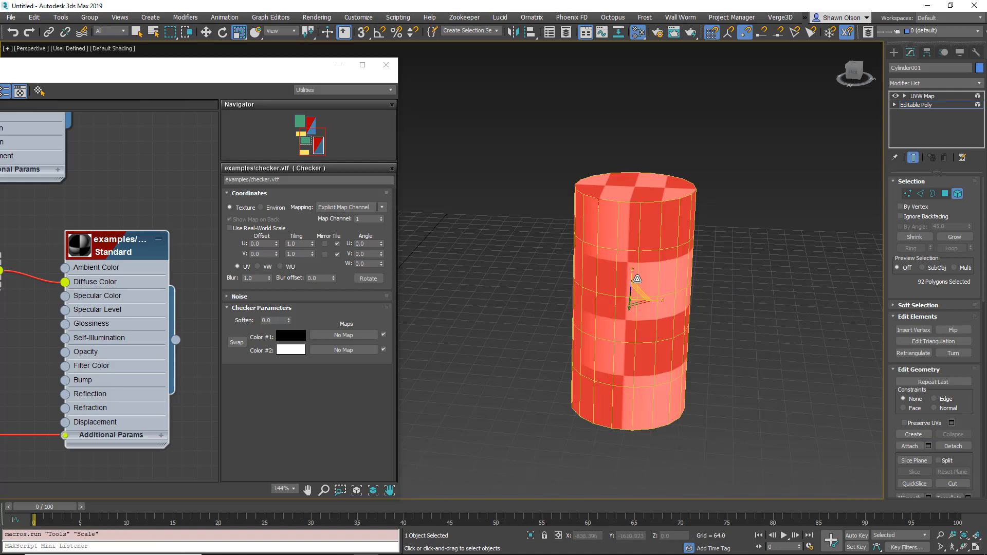
left_click_drag(632, 273, 637, 141)
scroll(638, 201, "down", 4)
middle_click_drag(630, 221, 613, 258)
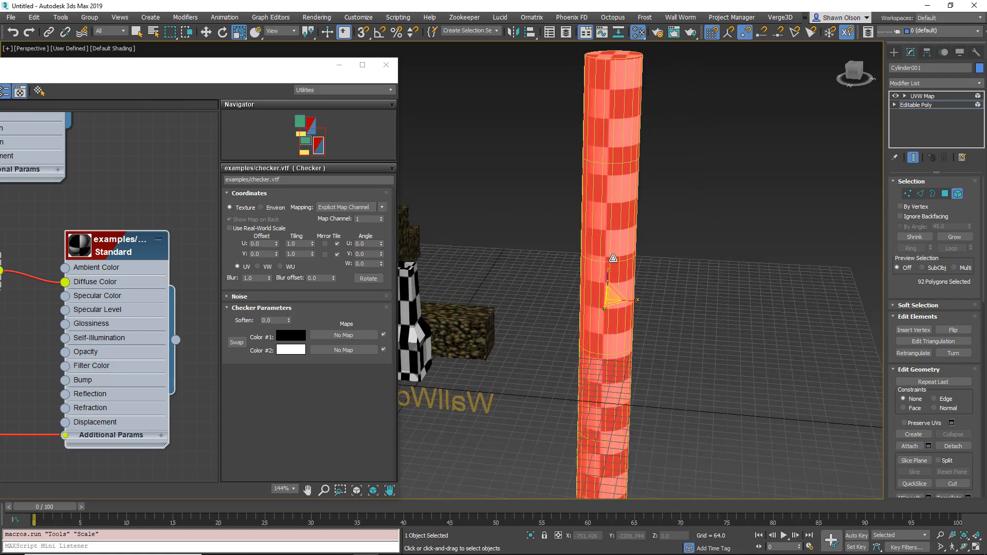
left_click(959, 195)
Step: Fit the UVW Map gizmo to the full height of the stretched cylinder
left_click(920, 96)
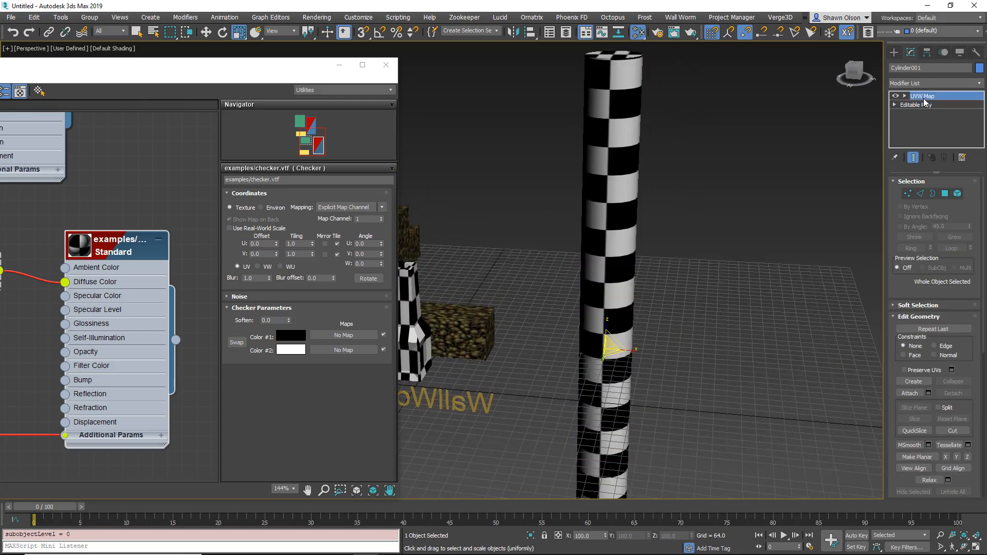
left_click_drag(948, 319, 960, 330)
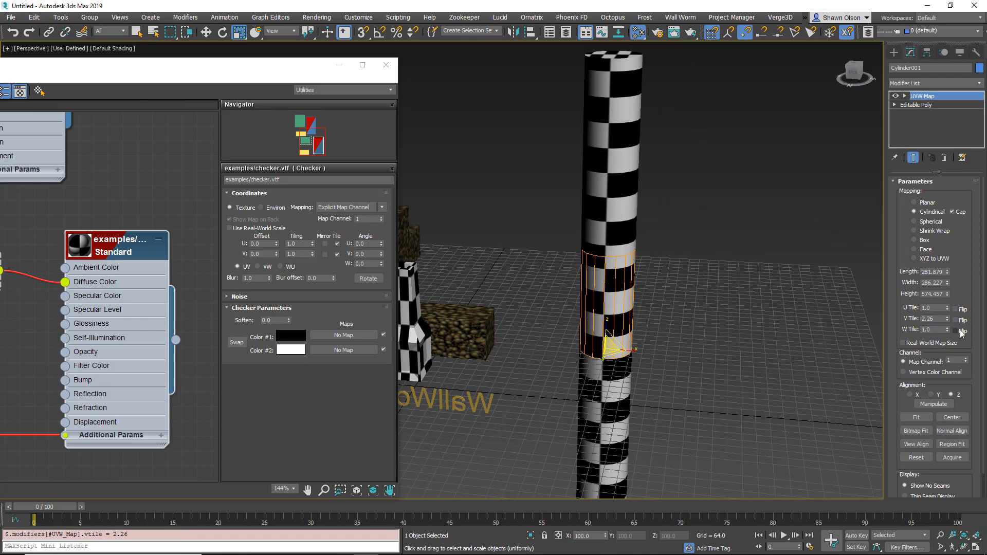
key("ctrl+z")
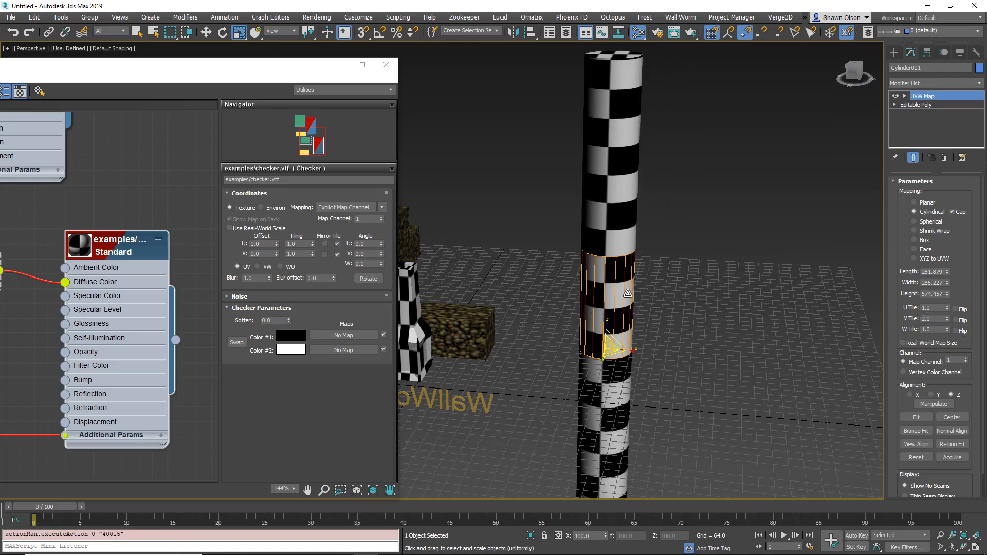
middle_click_drag(723, 269, 701, 247)
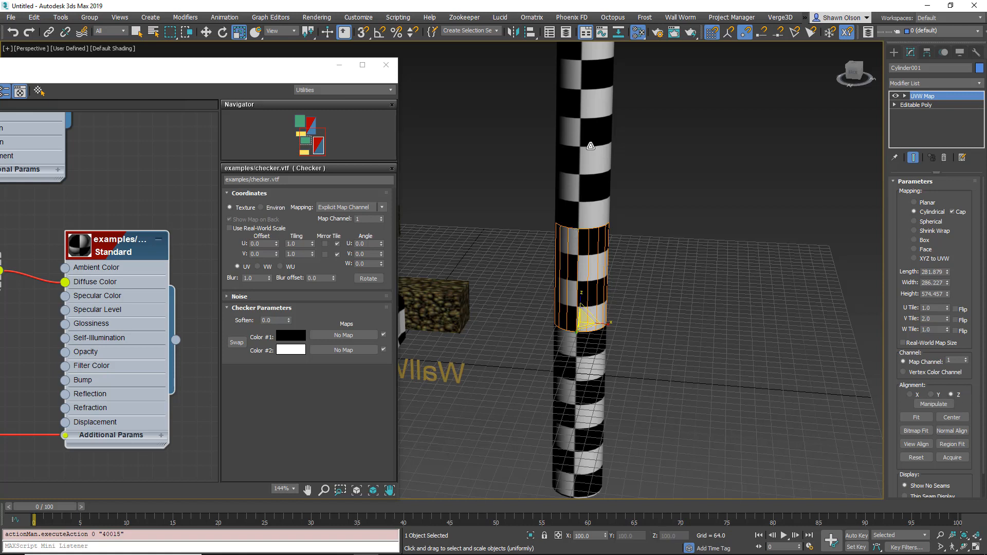
left_click(917, 418)
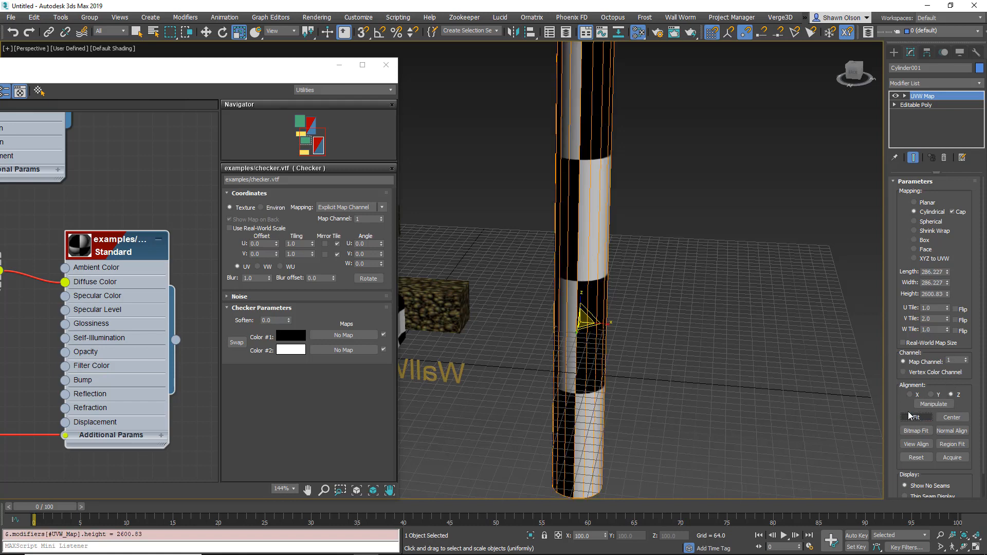
scroll(663, 255, "down", 3)
scroll(649, 292, "down", 1)
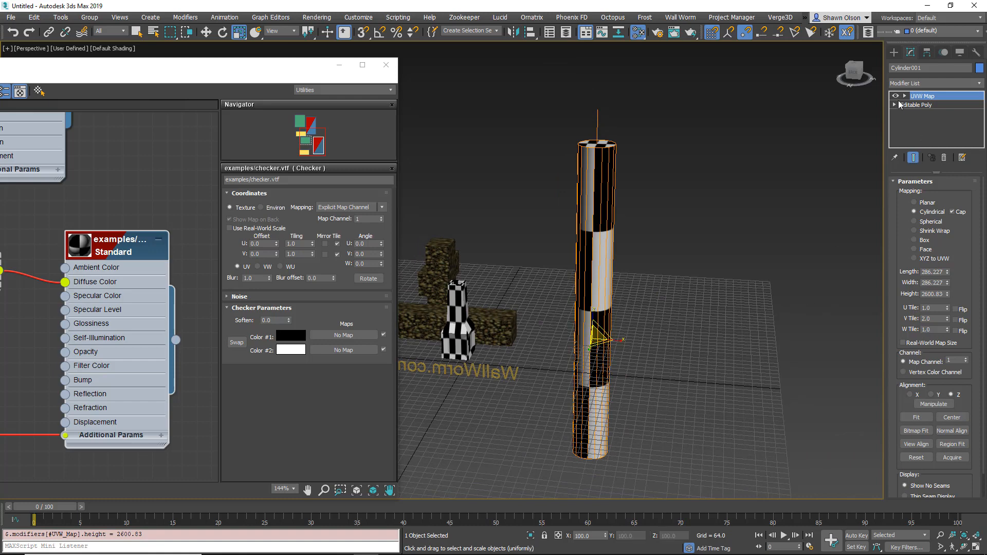
Step: Move the UVW Map gizmo upward along the cylinder and rotate it around the cylinder's vertical axis
left_click(906, 96)
left_click(923, 106)
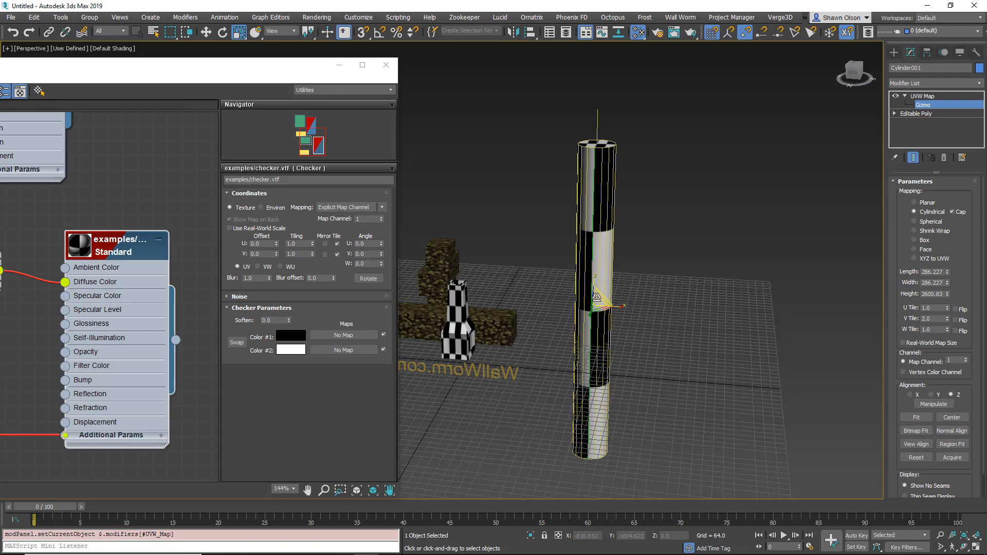
right_click(596, 297)
left_click(612, 305)
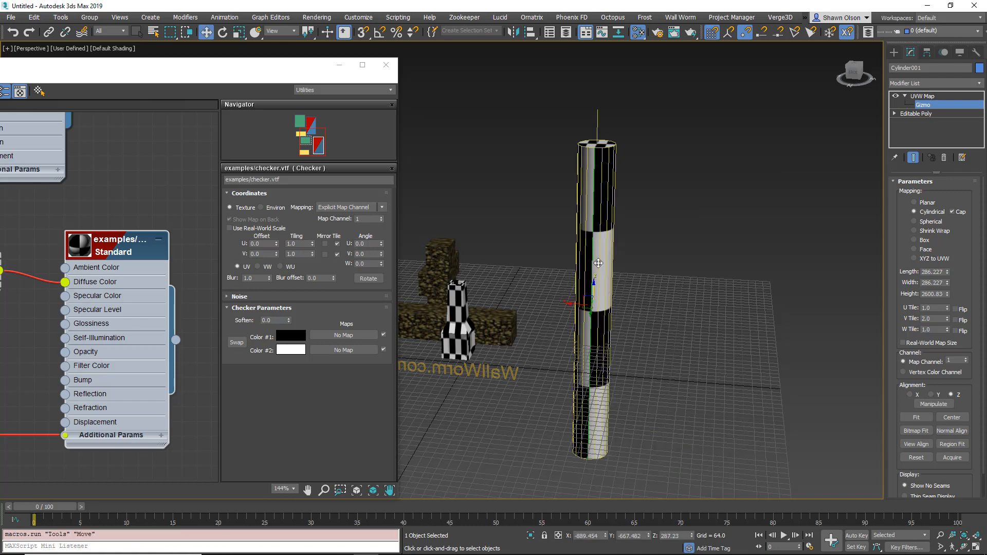
left_click_drag(596, 286, 935, 507)
right_click(584, 289)
left_click(607, 309)
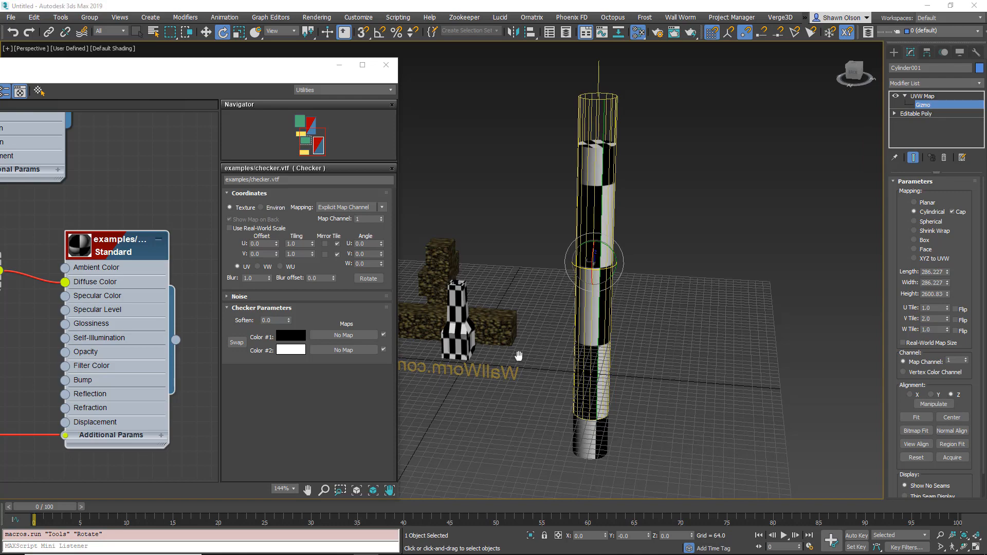
middle_click_drag(518, 354, 597, 366)
scroll(568, 386, "up", 3)
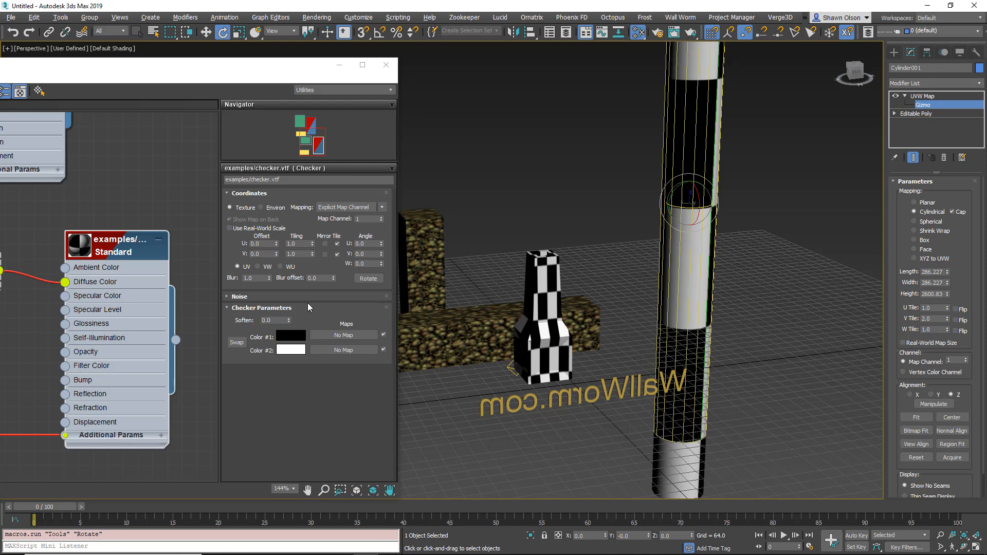
Step: Bring the Checker and Bezier Float controller nodes closer to the examples/checker material and select the Checker node
middle_click_drag(93, 257, 218, 249)
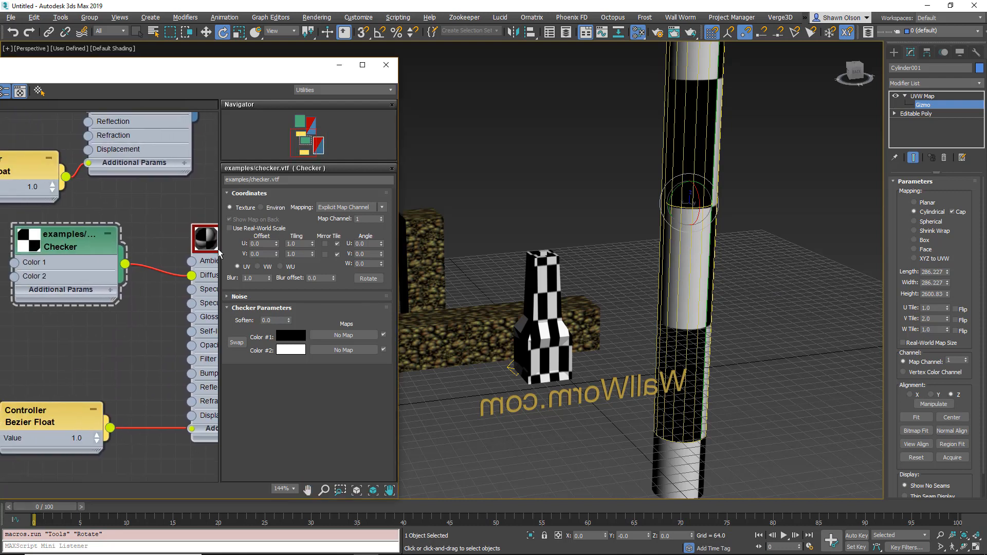
left_click_drag(57, 241, 101, 242)
left_click_drag(45, 414, 90, 427)
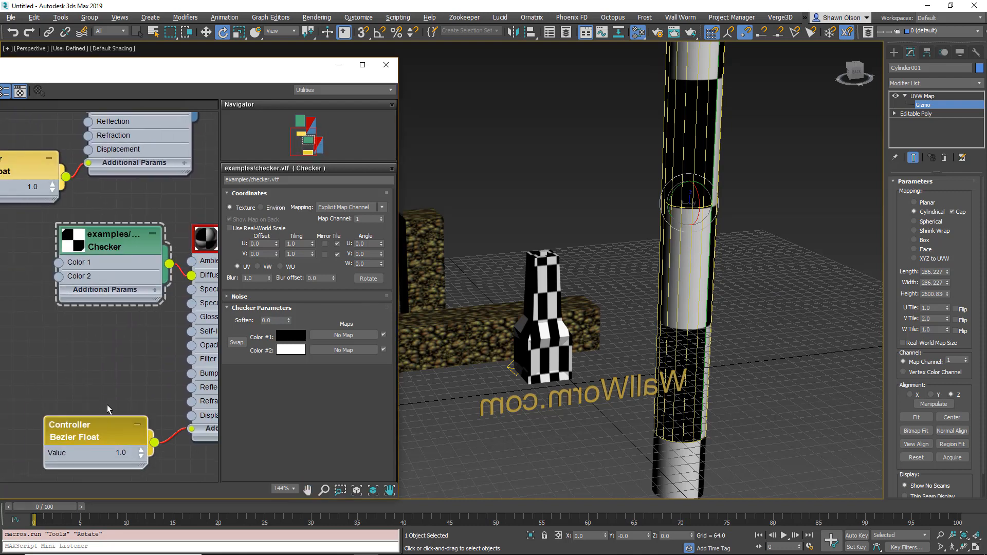
middle_click_drag(181, 279, 129, 278)
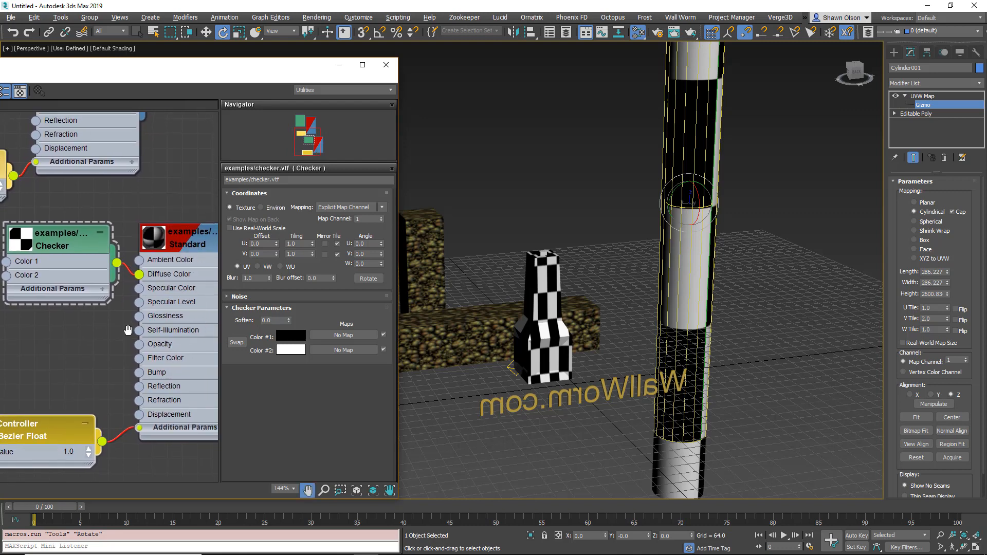
left_click(50, 239)
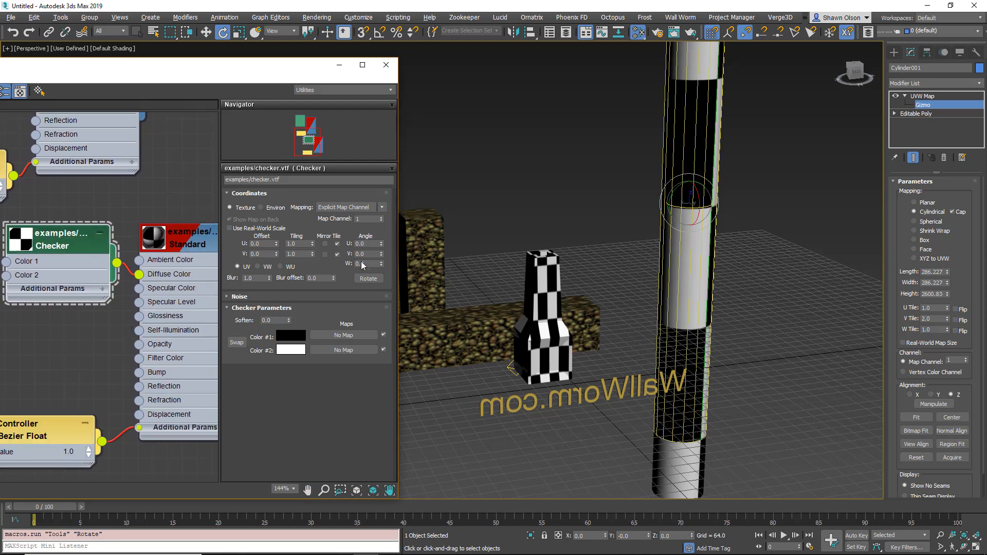
Step: Deselect the cylinder and set the Checker map's U offset to 0.69, U tiling to 4.8 and V tiling to 5.6
left_click(723, 227)
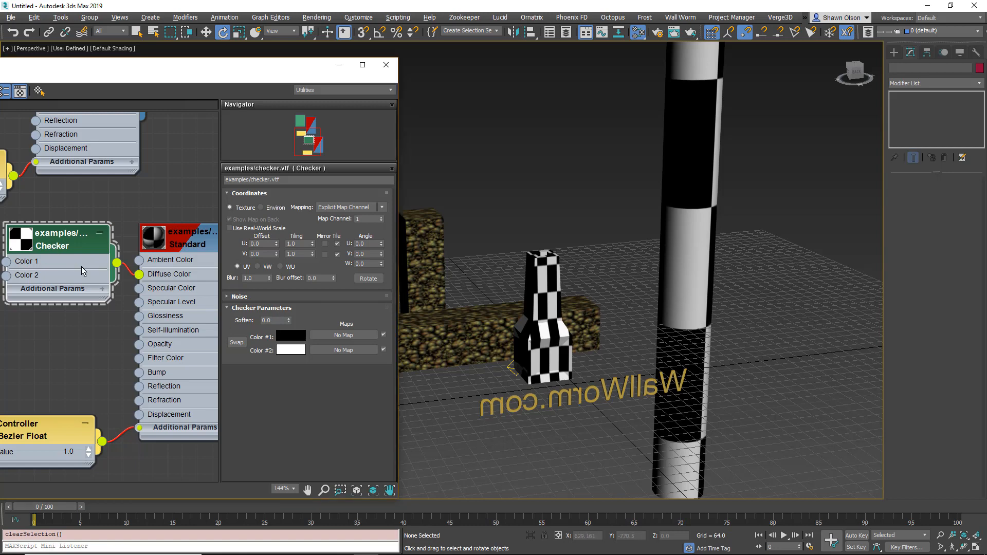
left_click_drag(276, 245, 331, 232)
middle_click_drag(515, 288, 680, 348, "alt")
scroll(680, 348, "down", 3)
middle_click_drag(549, 303, 652, 371)
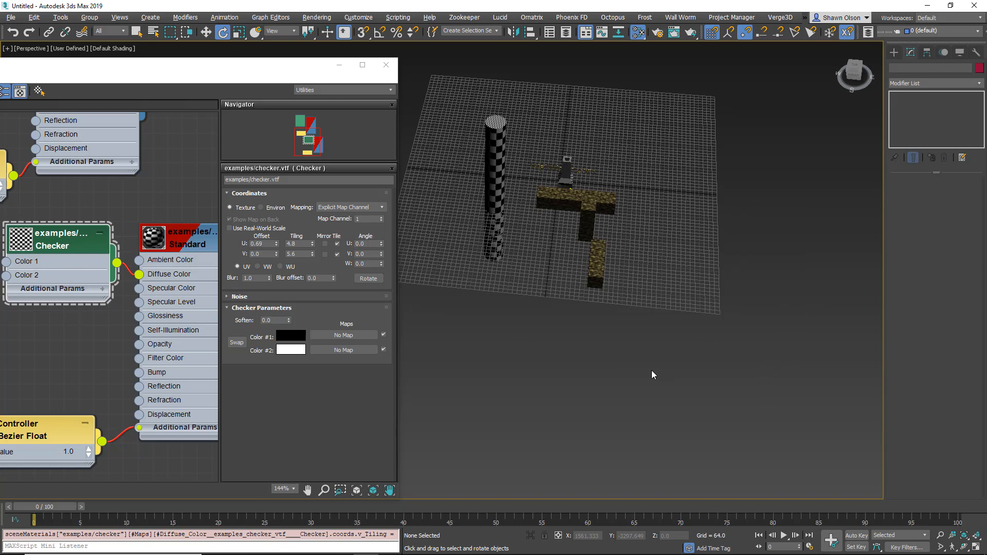
Step: Reset the Checker map's U and V tiling to 1.0 and display the Standard Primitives for creating an object
left_click(58, 248)
left_click_drag(299, 244, 251, 235)
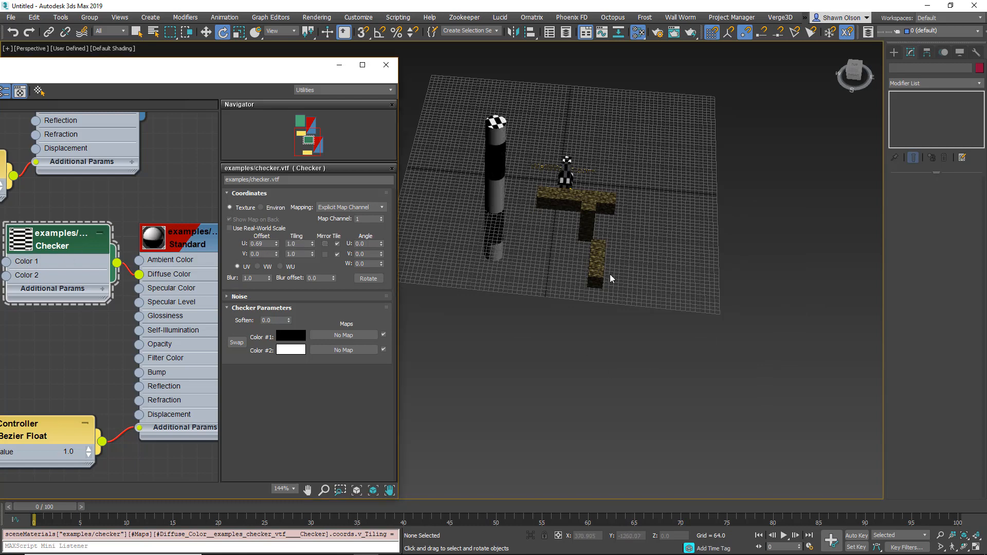
middle_click_drag(610, 227, 713, 208, "alt")
left_click(894, 52)
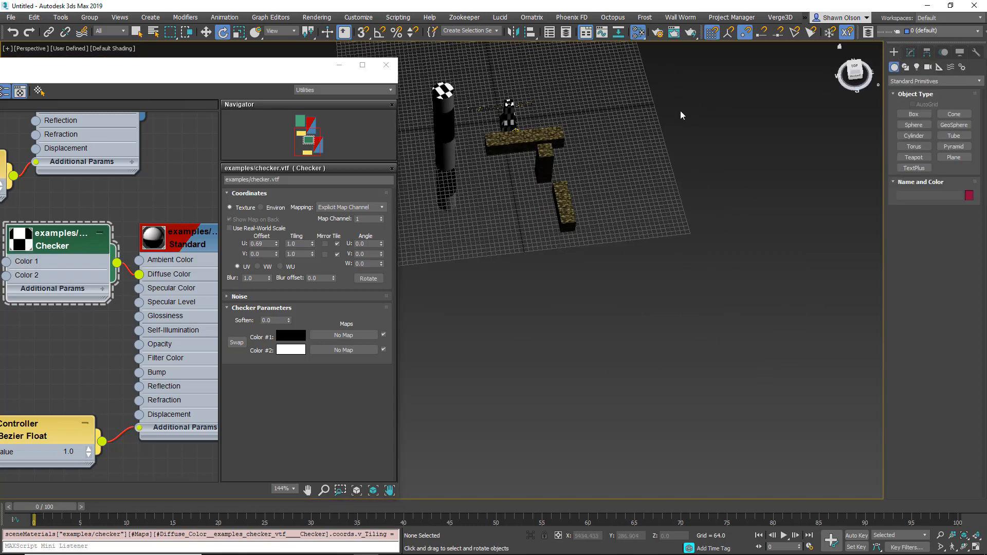
Step: Select the checkered box model and convert it to an Editable Poly, collapsing its UVW Map modifier
middle_click_drag(536, 201, 547, 299)
scroll(611, 313, "up", 3)
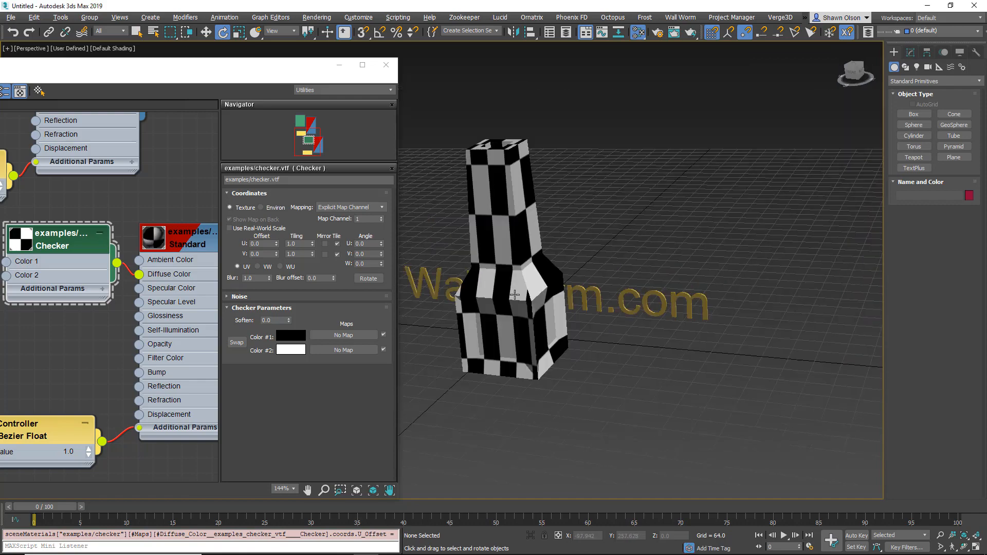
scroll(444, 375, "up", 3)
middle_click_drag(444, 374, 611, 263, "alt")
scroll(605, 329, "up", 1)
left_click(599, 317)
scroll(600, 318, "up", 2)
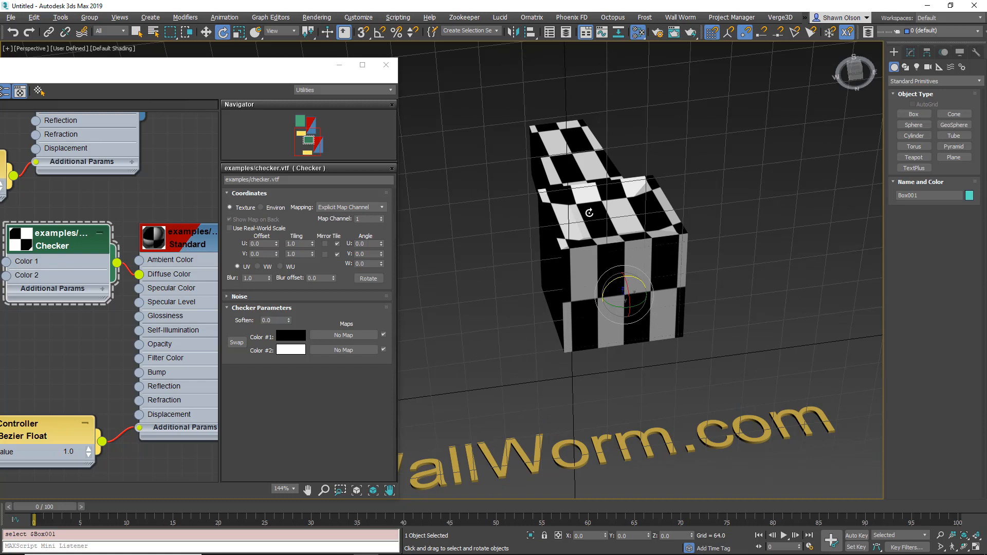
right_click(622, 201)
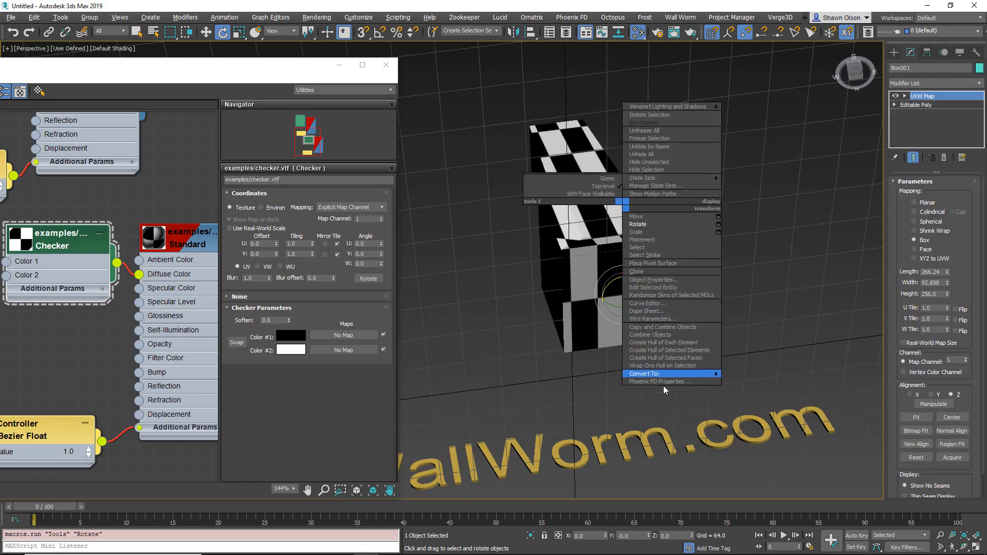
mouse_move(669, 373)
left_click(766, 381)
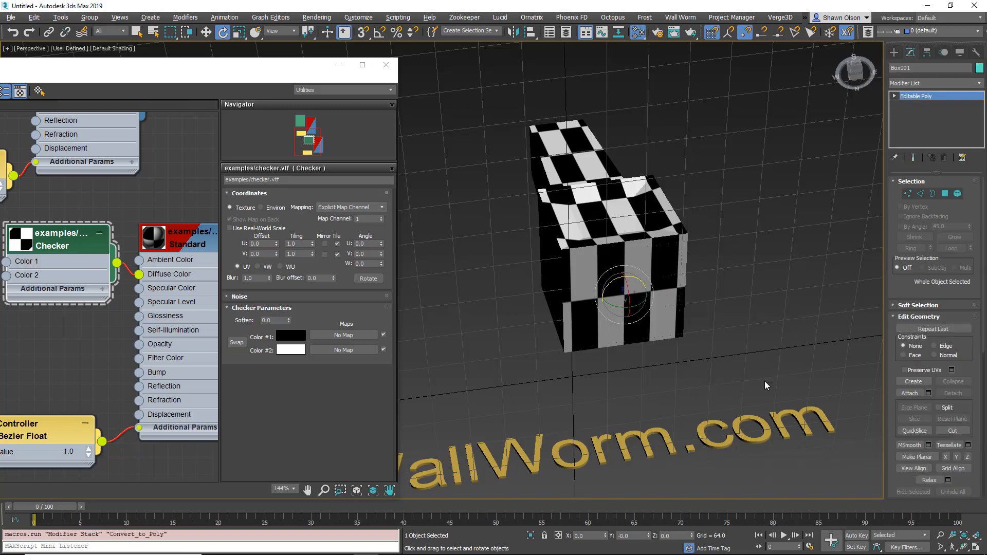
Step: Extrude polygons of the box model to form blocks protruding from its upper part
key("4")
key("w")
key("r")
key("shift+e")
left_click_drag(609, 222, 609, 242)
middle_click_drag(608, 242, 862, 357, "alt")
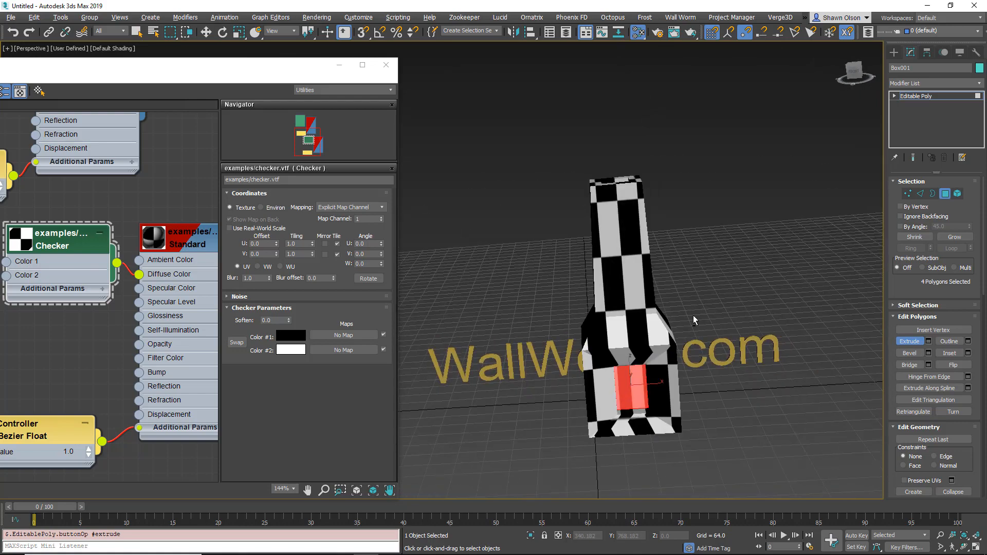
middle_click_drag(693, 316, 823, 334, "alt")
left_click(609, 216)
left_click_drag(609, 215, 610, 191)
Step: Move the selected polygon about 138 units in the negative Y direction to stretch it outward, and leave polygon editing
middle_click_drag(668, 257, 823, 288, "alt")
key("w")
left_click_drag(710, 278, 730, 278)
middle_click_drag(731, 278, 874, 215, "alt")
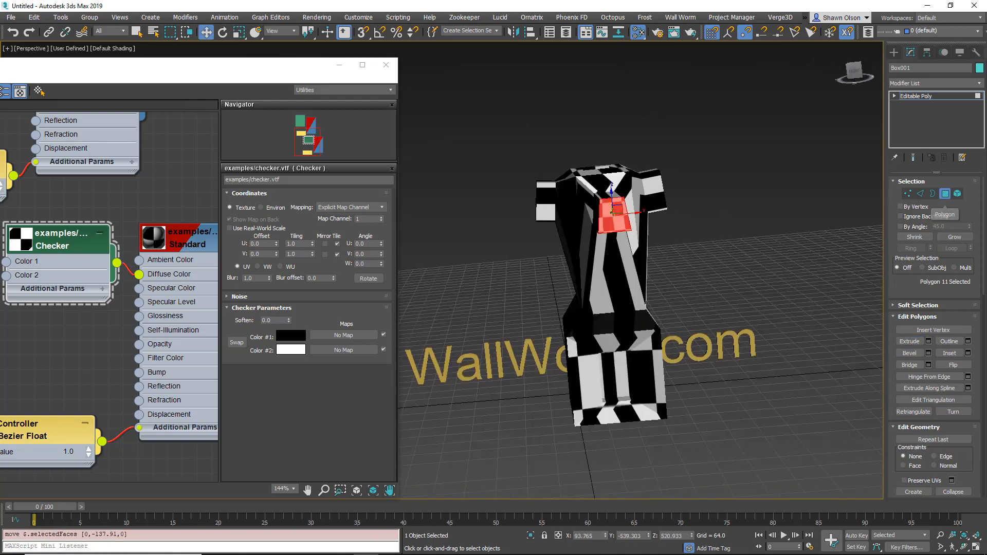
left_click(945, 193)
Step: Apply a UVW Map modifier to the edited box model and set its mapping type to Box
middle_click_drag(593, 312, 638, 284, "alt")
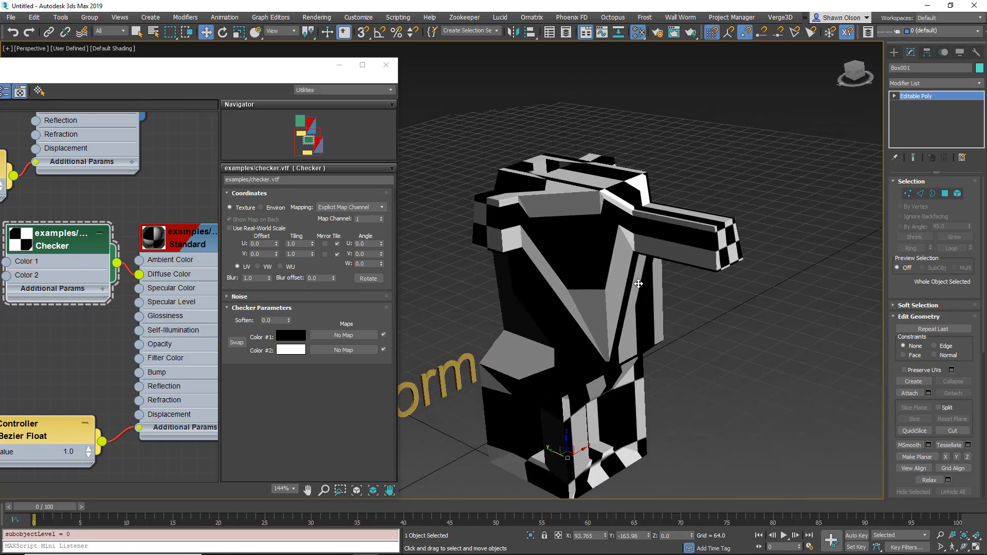
left_click(978, 85)
scroll(934, 309, "down", 3)
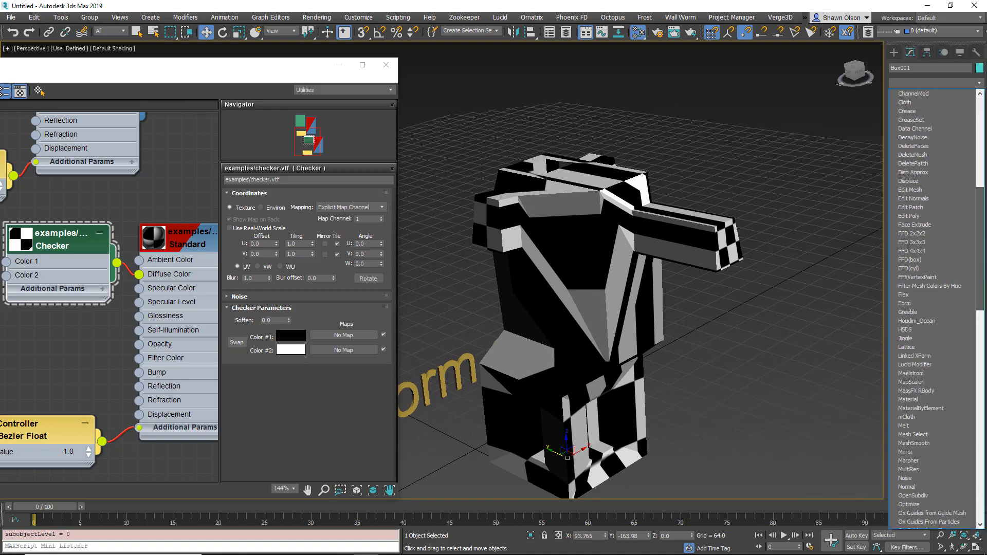
scroll(933, 309, "down", 5)
left_click(915, 453)
left_click(914, 240)
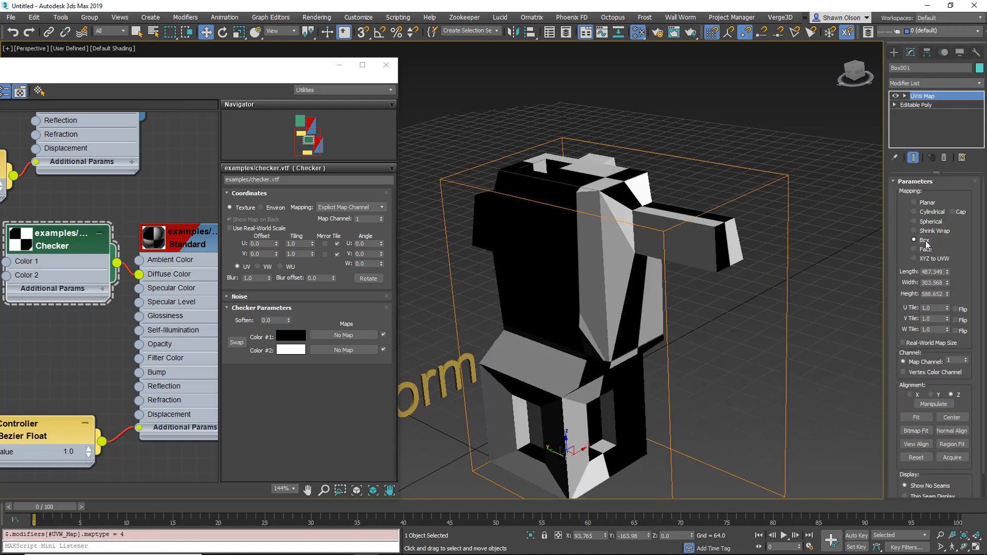
Step: Set the box mapping gizmo's length, width and height to 128 in the UVW Map modifier
middle_click_drag(580, 272, 589, 267, "alt")
double_click(933, 272)
key("Tab")
type("128")
key("Tab")
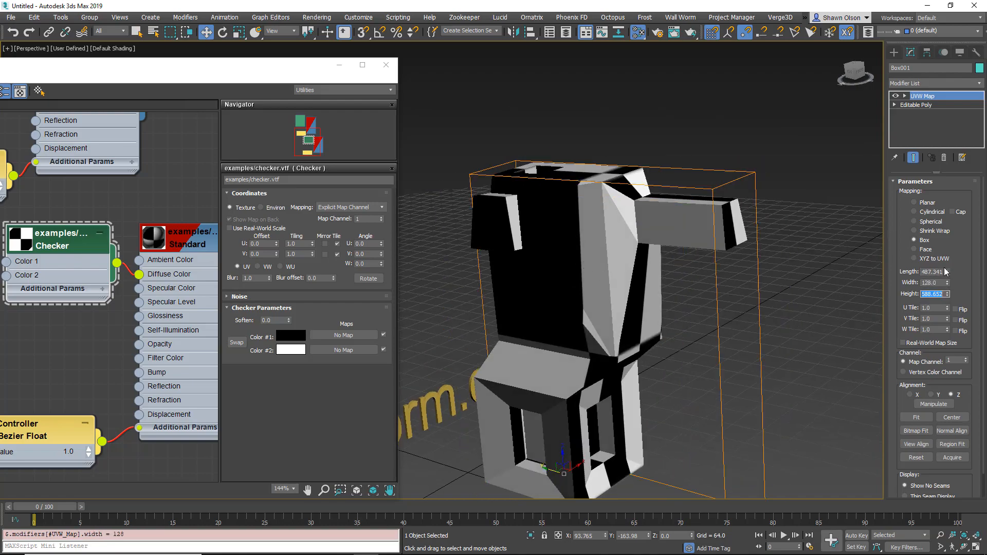
type("128")
key("Tab")
double_click(939, 271)
type("128")
key("Tab")
middle_click_drag(573, 306, 587, 359, "alt")
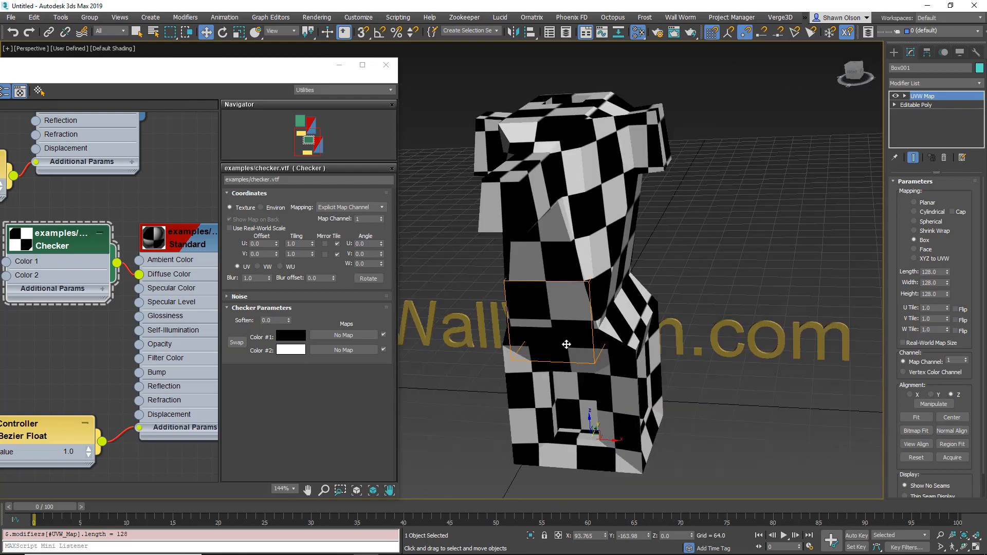
middle_click_drag(522, 334, 585, 344, "alt")
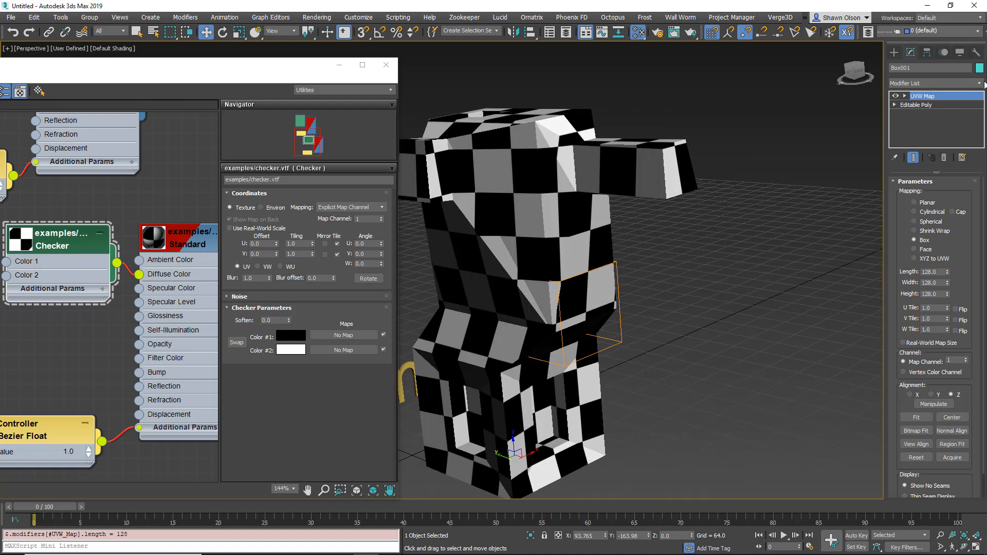
Step: Add a TurboSmooth modifier above UVW Map on the torso model
left_click(979, 83)
scroll(933, 309, "down", 10)
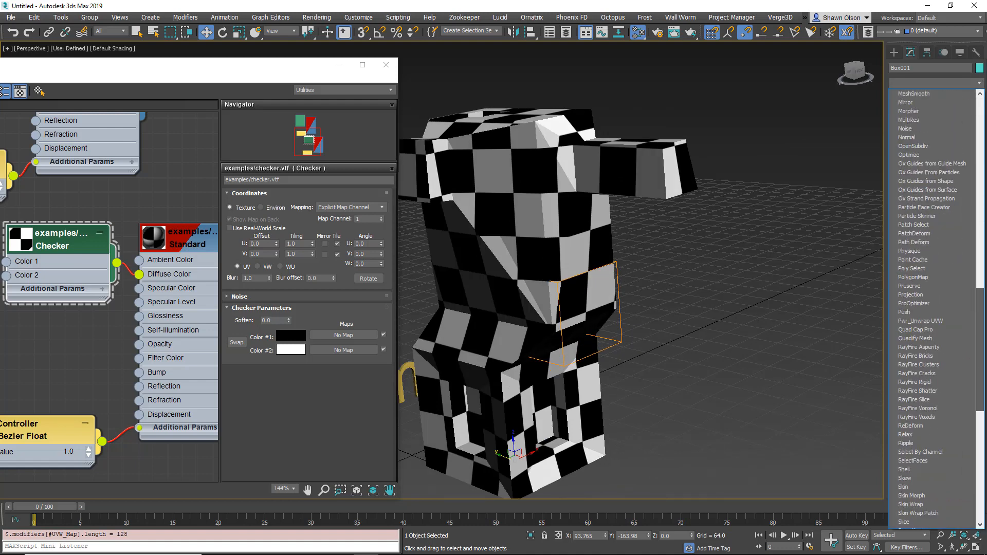
scroll(933, 309, "down", 7)
scroll(959, 242, "up", 10)
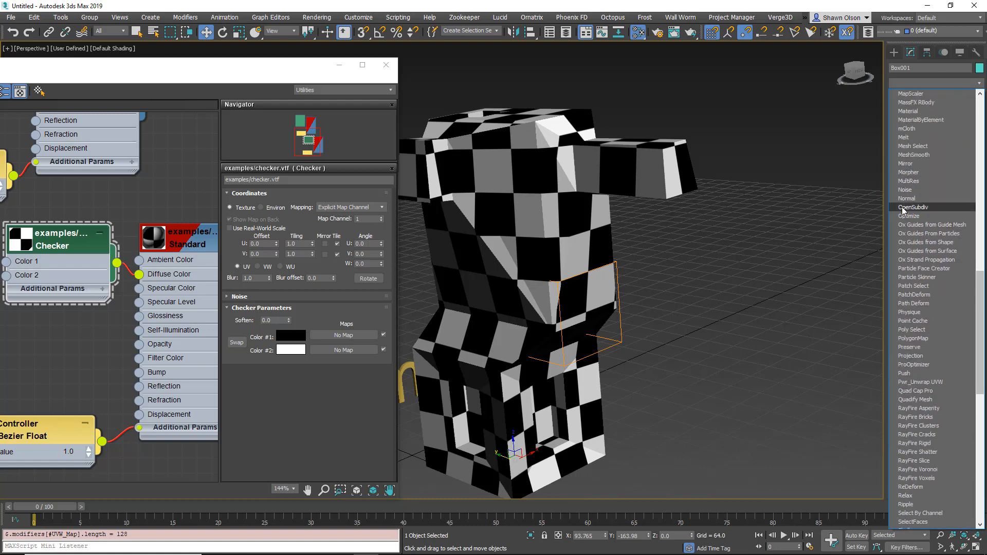
left_click_drag(981, 309, 981, 415)
left_click(921, 347)
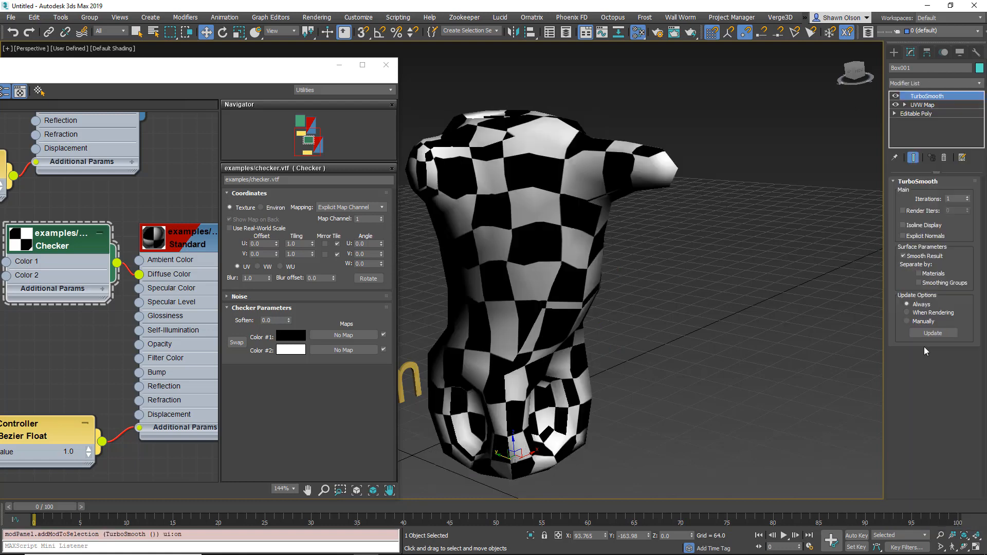
Step: Move the UVW Map modifier above TurboSmooth in the stack and check the checker pattern around the shoulder
middle_click_drag(522, 306, 656, 313)
middle_click_drag(626, 226, 609, 230, "alt")
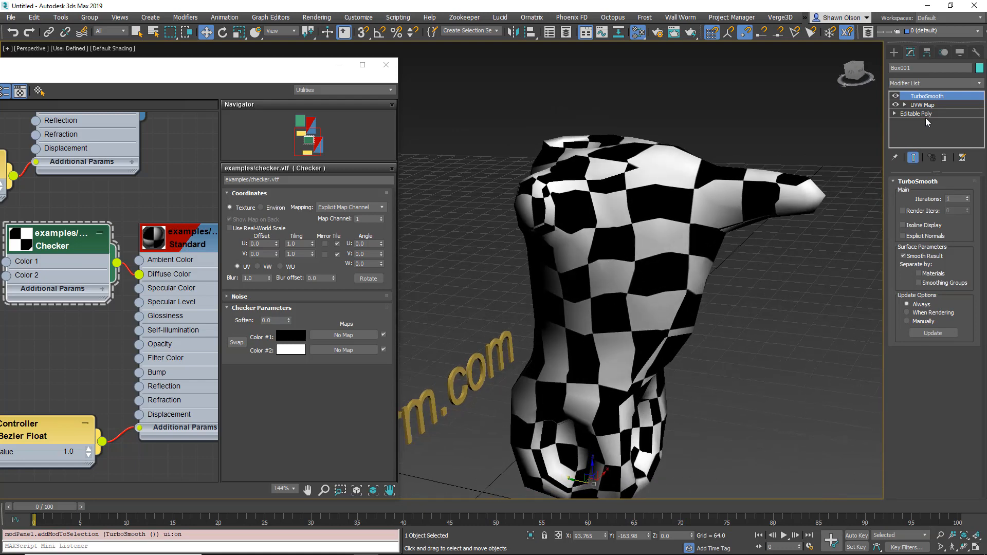
left_click_drag(933, 106, 933, 96)
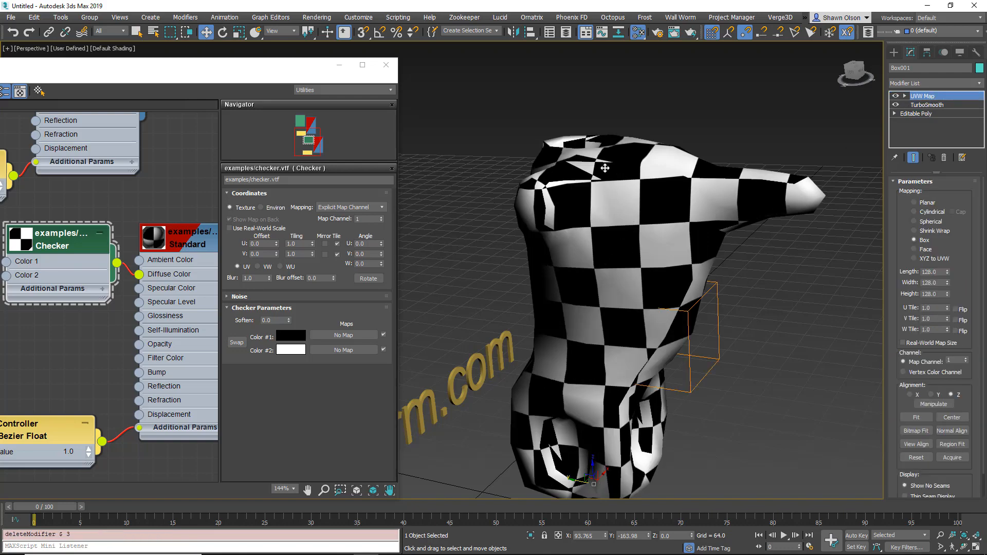
middle_click_drag(604, 168, 662, 218, "alt")
scroll(662, 219, "up", 5)
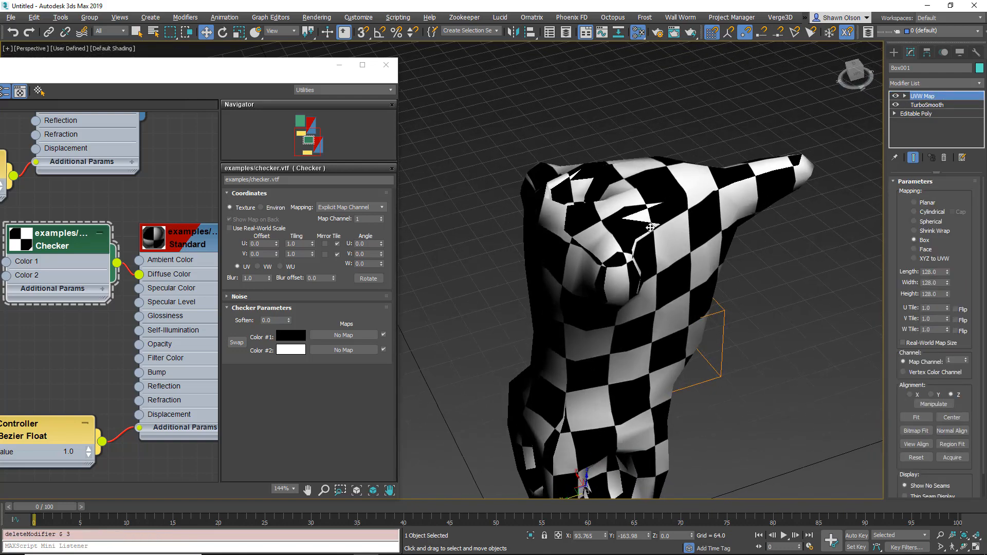
middle_click_drag(660, 211, 635, 263, "alt")
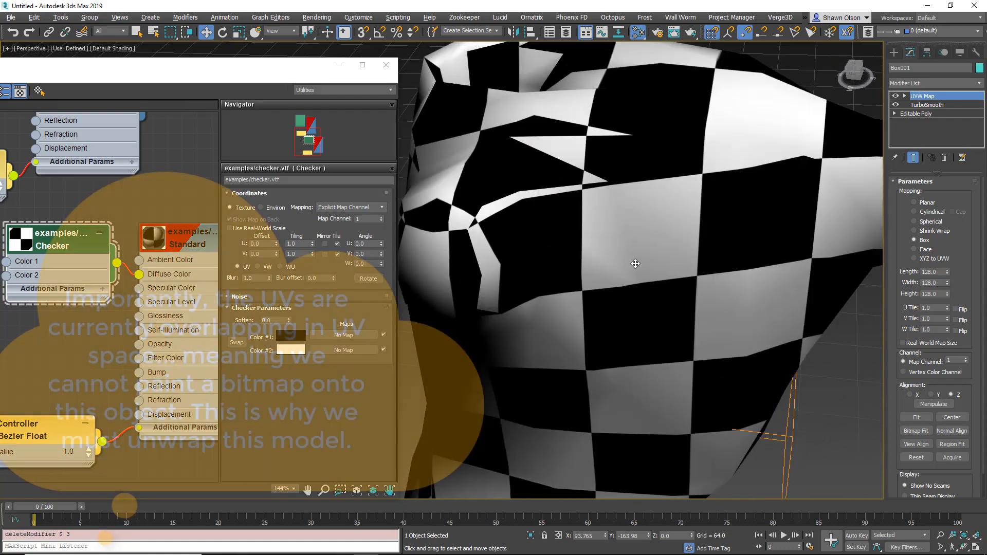
scroll(570, 194, "down", 10)
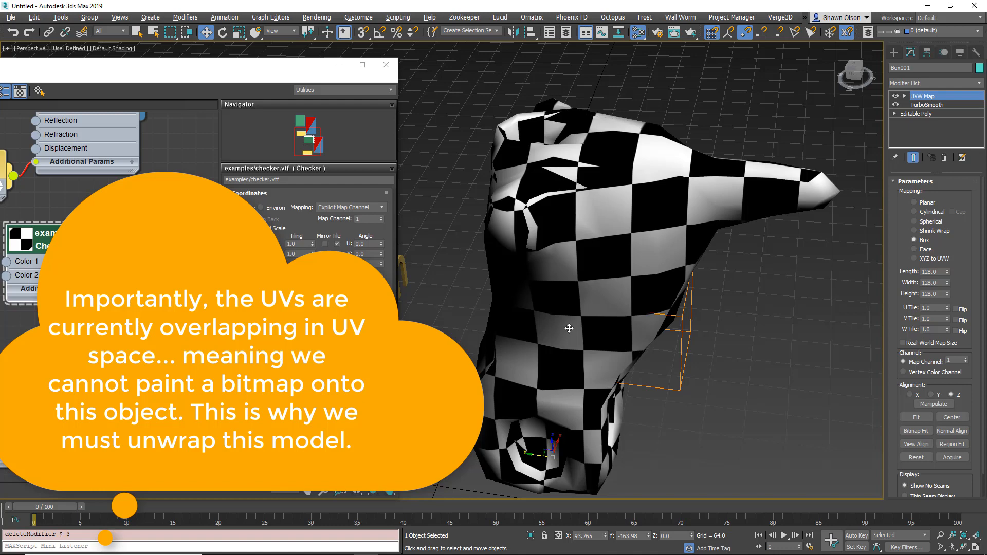
Step: Minimize the material editor and override the viewport materials with the UV Checker
left_click(339, 65)
left_click(68, 47)
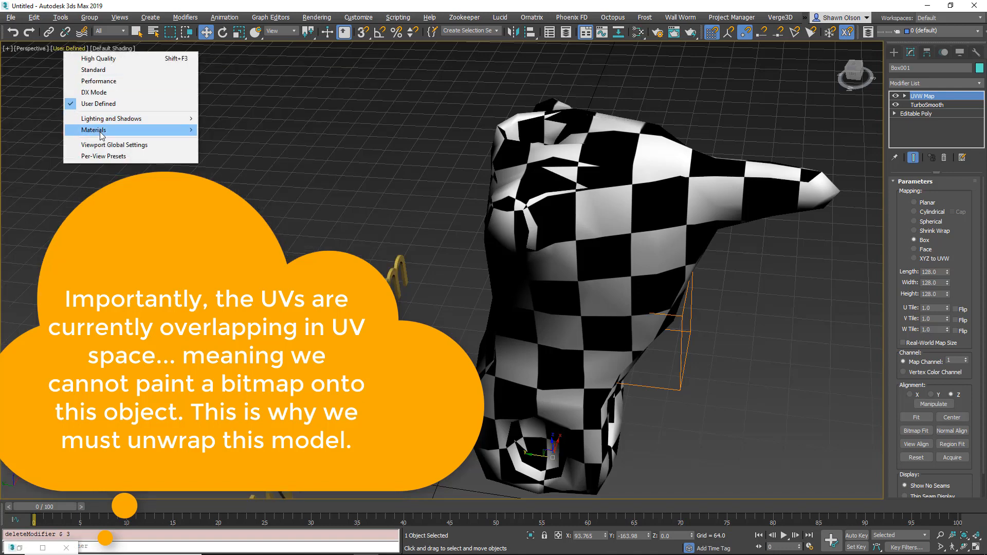
mouse_move(101, 134)
left_click(258, 205)
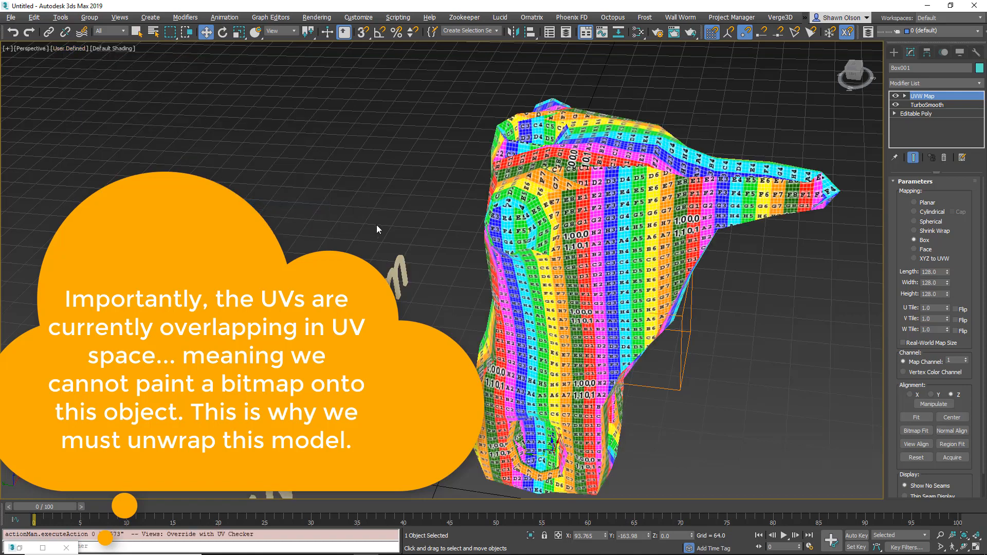
Step: Examine the UV checker's labels on the shoulder, torso and leg opening for overlaps and tiling
scroll(580, 174, "up", 8)
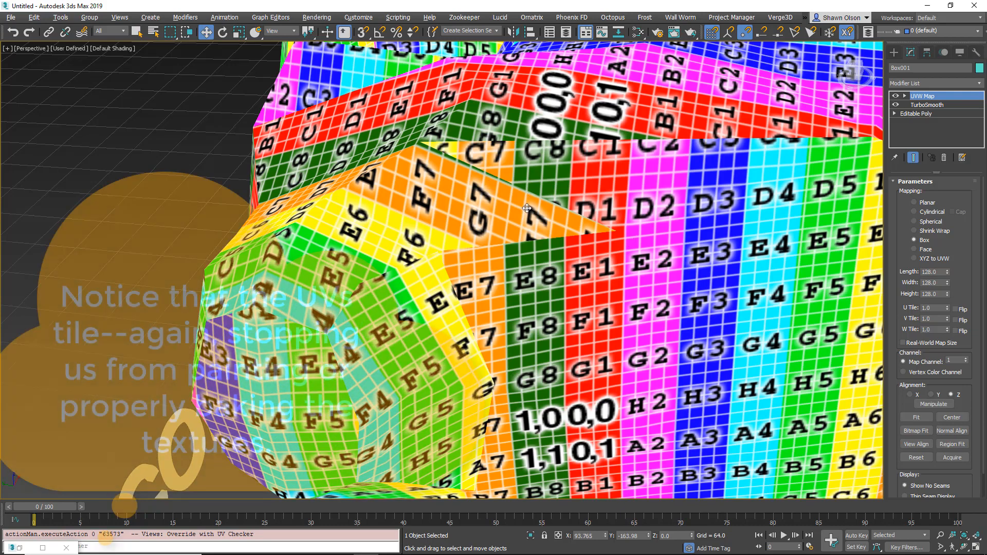
scroll(516, 196, "down", 5)
middle_click_drag(606, 241, 464, 126)
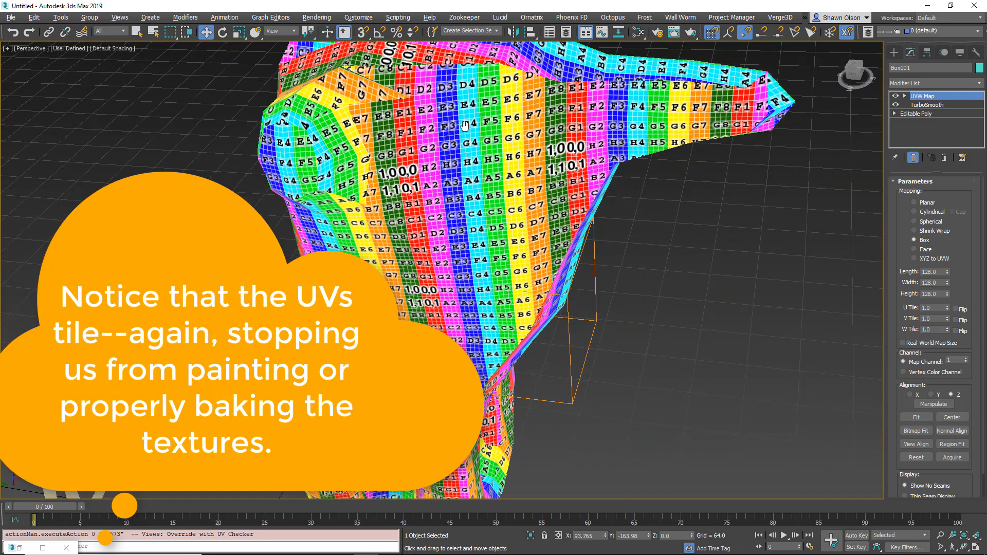
scroll(465, 126, "down", 2)
scroll(464, 126, "down", 1)
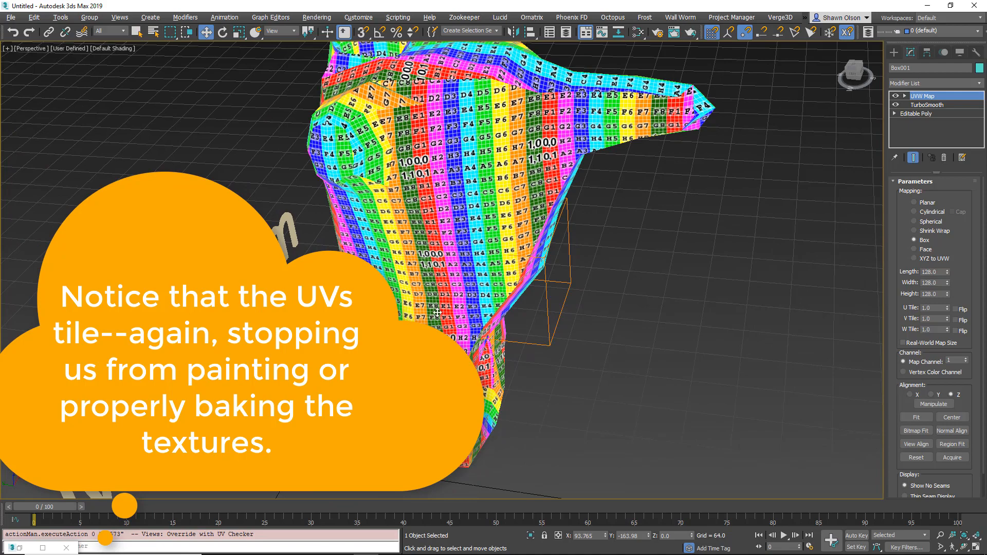
scroll(432, 154, "up", 6)
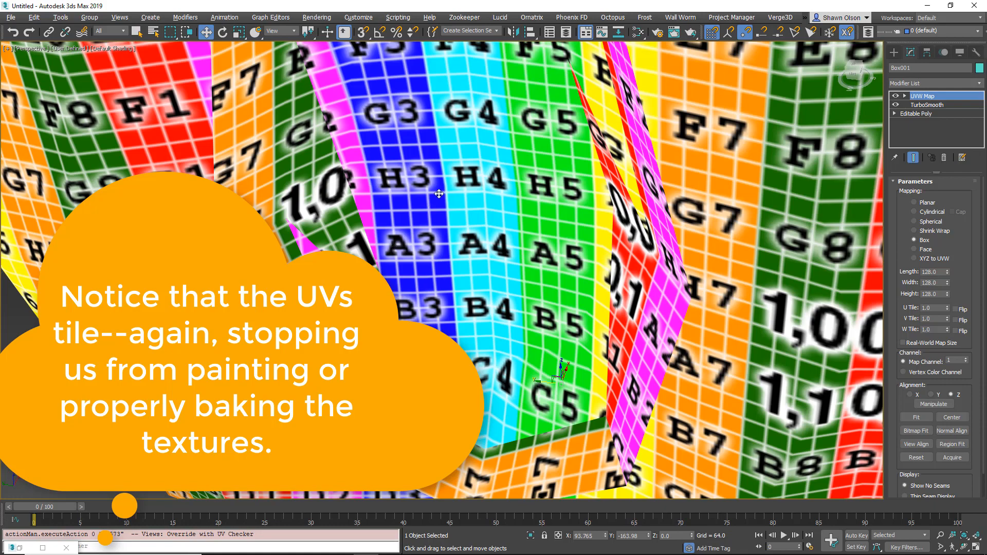
scroll(476, 192, "down", 6)
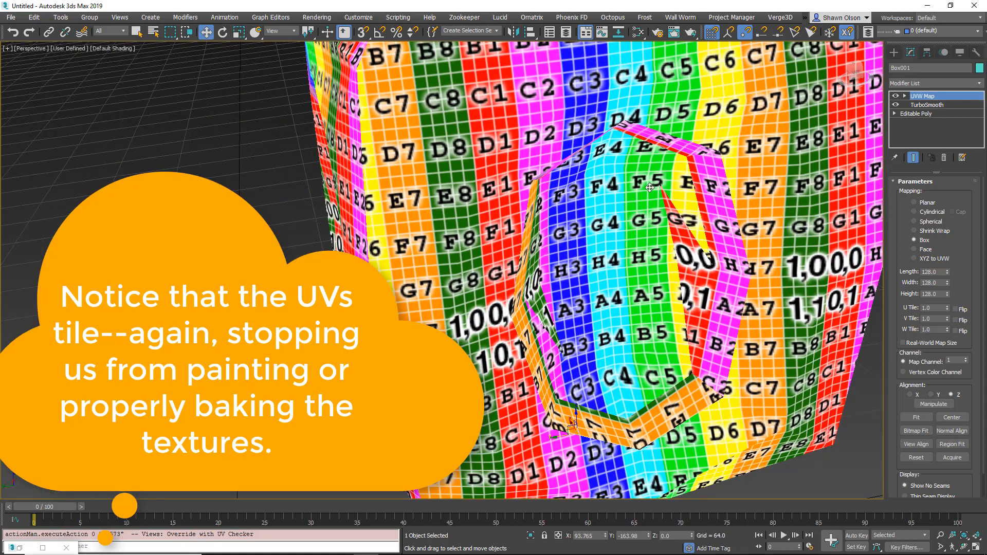
scroll(690, 230, "down", 5)
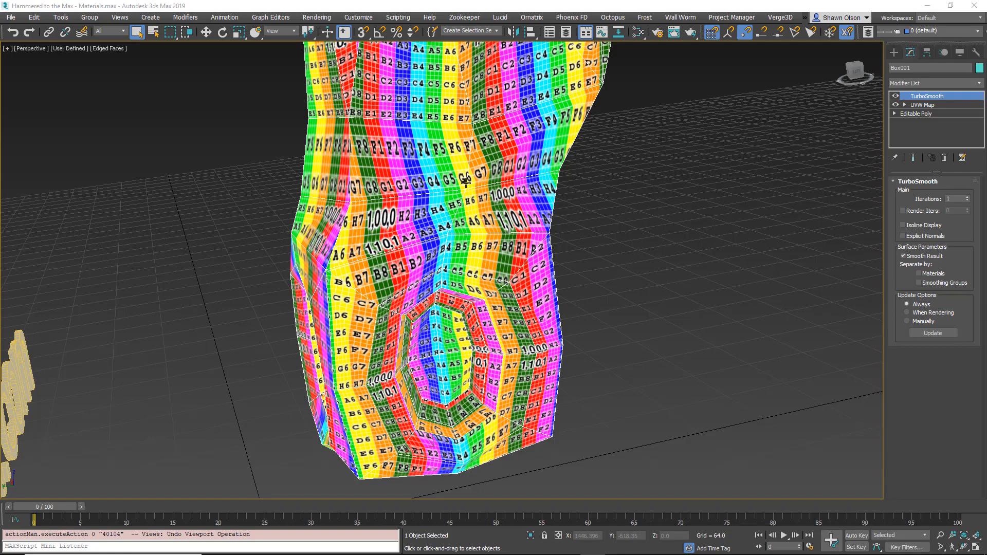
middle_click_drag(465, 181, 464, 300)
scroll(466, 235, "down", 3)
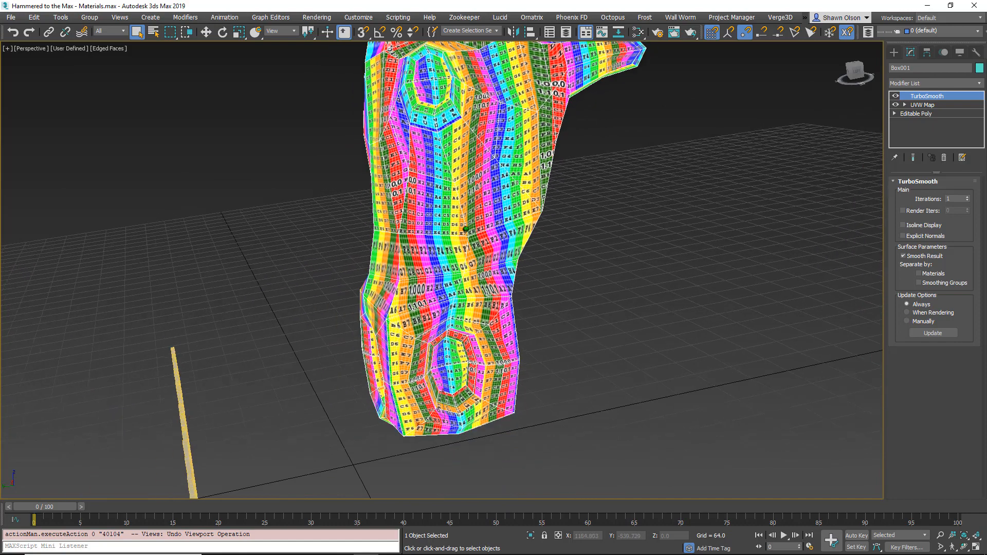
middle_click_drag(466, 236, 409, 293)
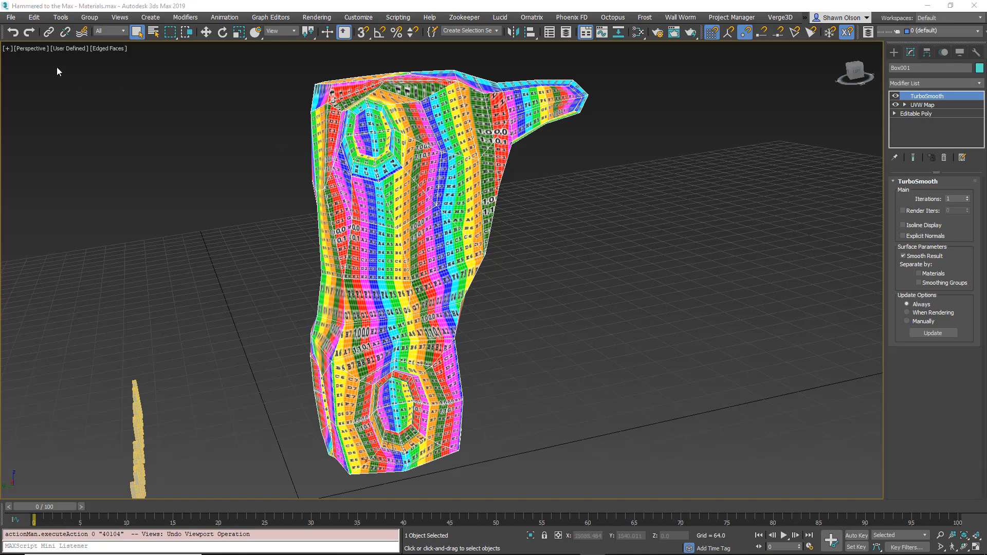
Step: Turn off the viewport's UV Checker material override
left_click(72, 49)
mouse_move(103, 130)
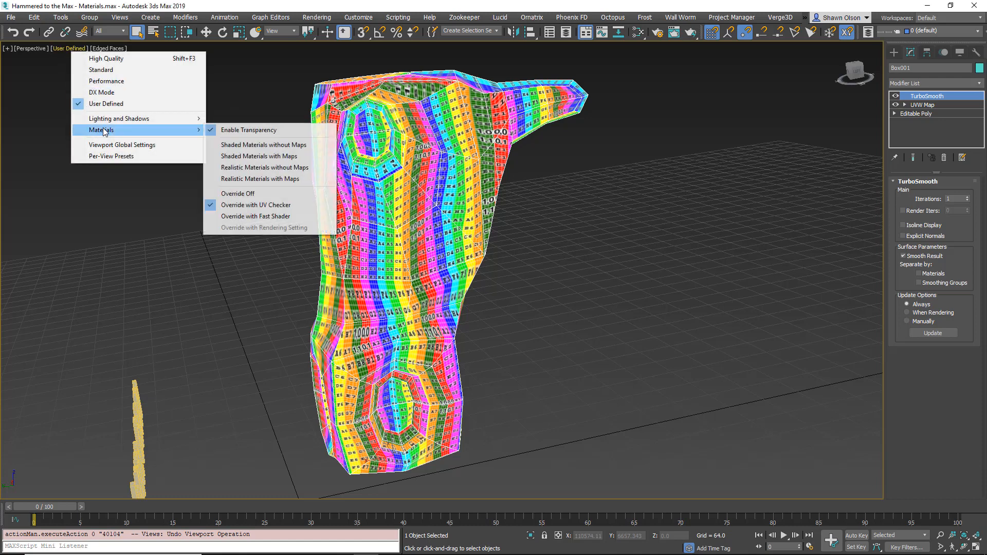
left_click(255, 194)
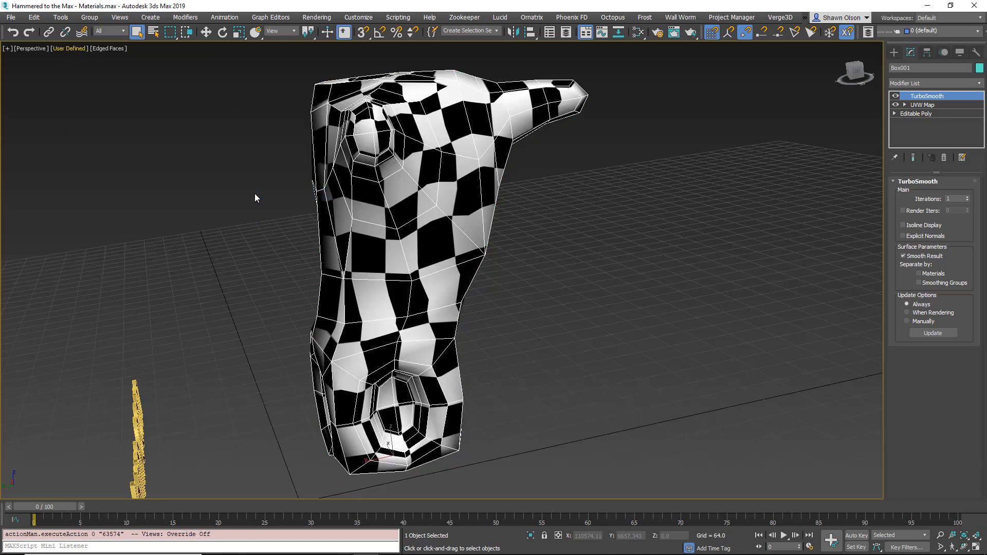
Step: Convert the torso model to an Editable Poly, collapsing its modifiers
middle_click_drag(380, 287, 362, 246, "alt")
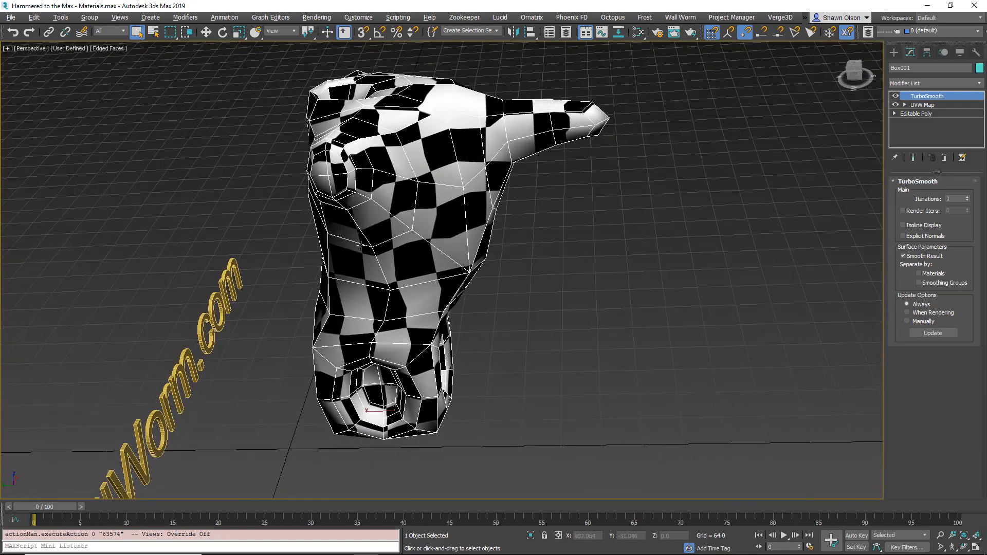
middle_click_drag(410, 290, 430, 272, "alt")
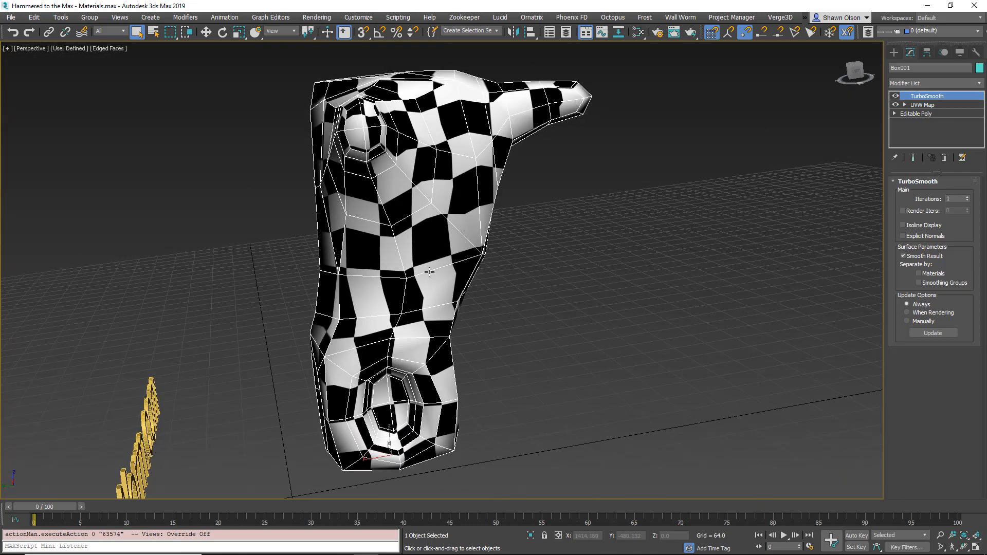
right_click(406, 298)
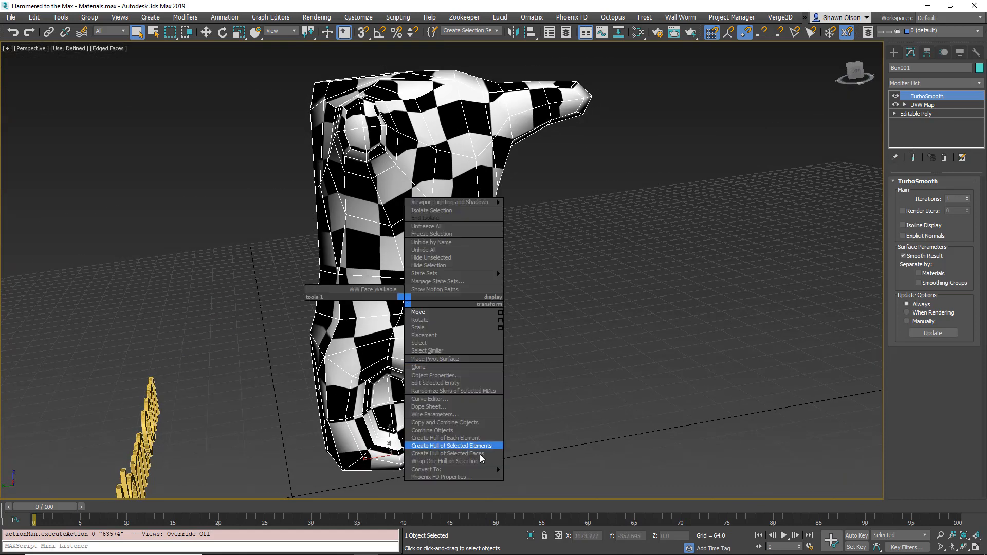
mouse_move(478, 470)
left_click(543, 478)
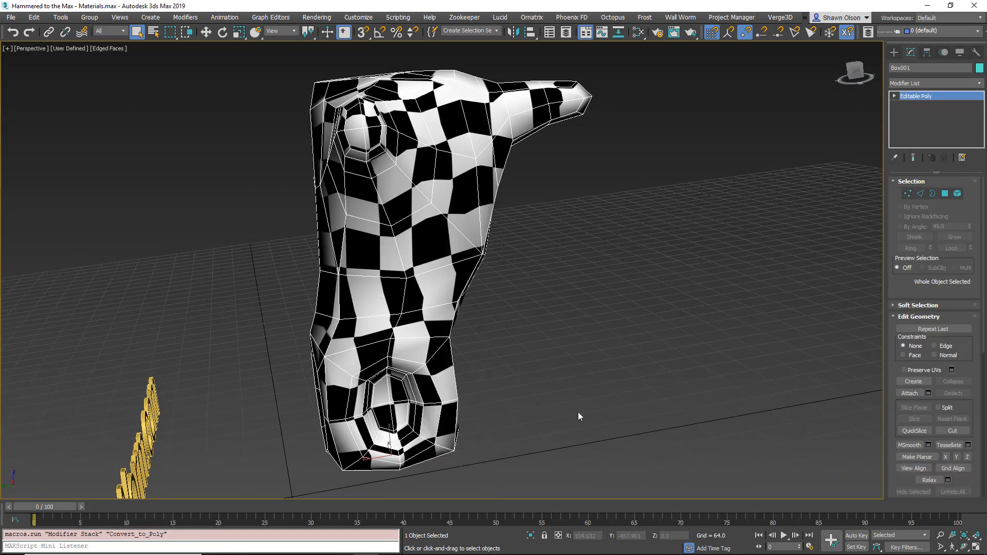
Step: Add an Unwrap UVW modifier to the torso model
left_click(980, 82)
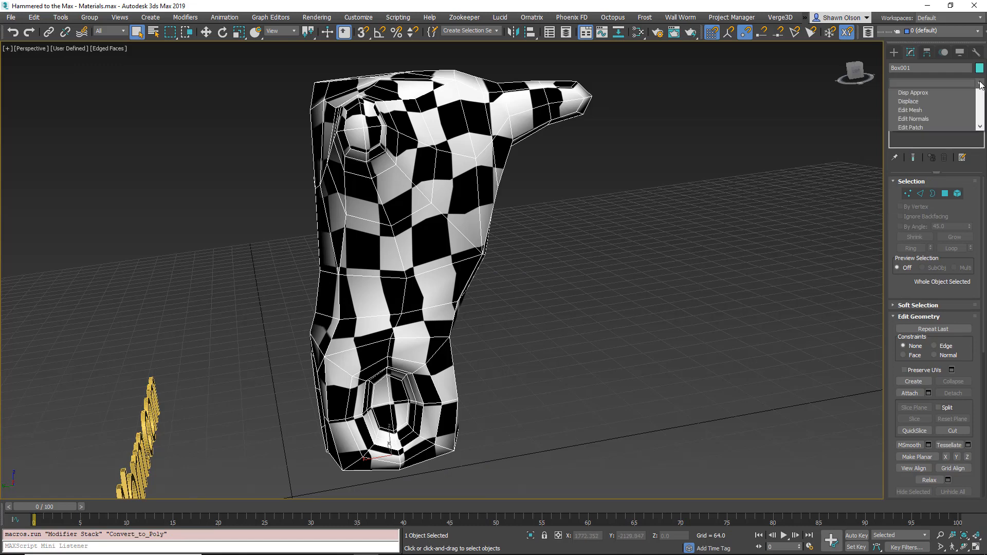
left_click_drag(980, 149, 978, 442)
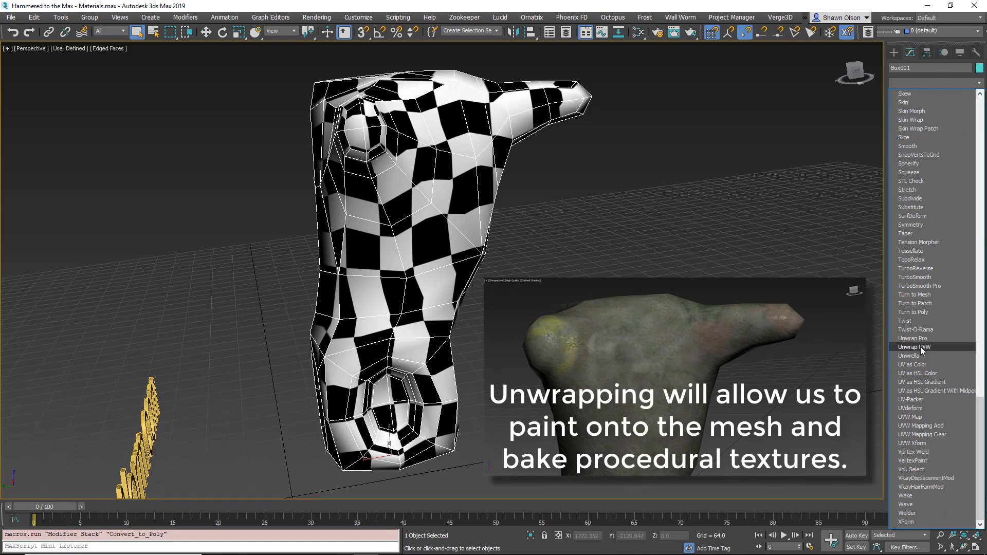
left_click(951, 346)
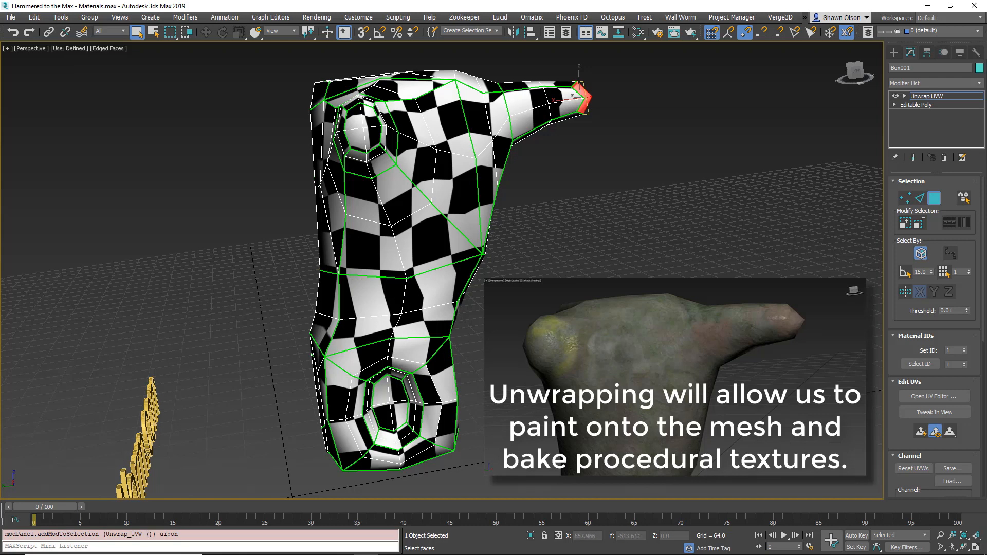
Step: Toggle the Map Seams display off and back on to compare the seams on the mesh
left_click_drag(985, 285, 985, 455)
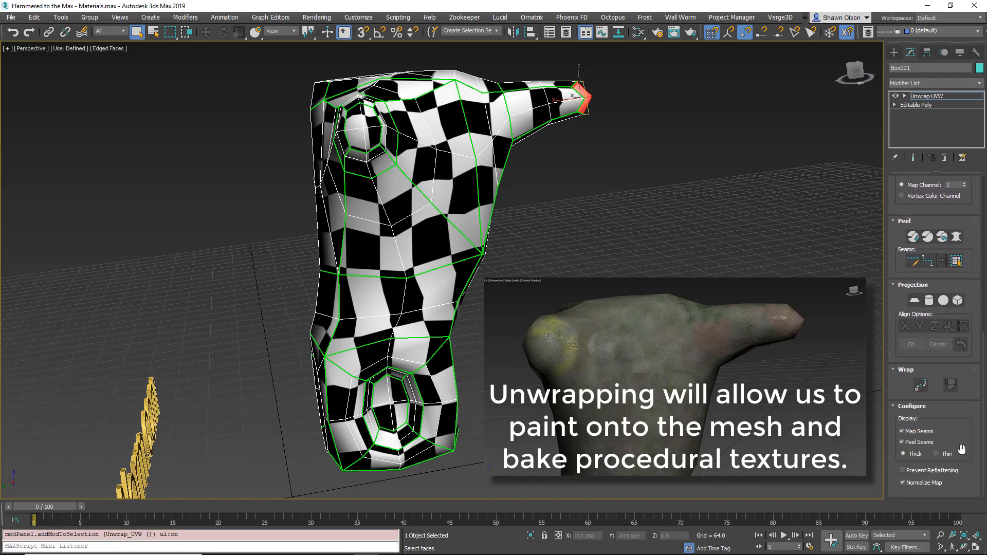
left_click(902, 432)
left_click(902, 432)
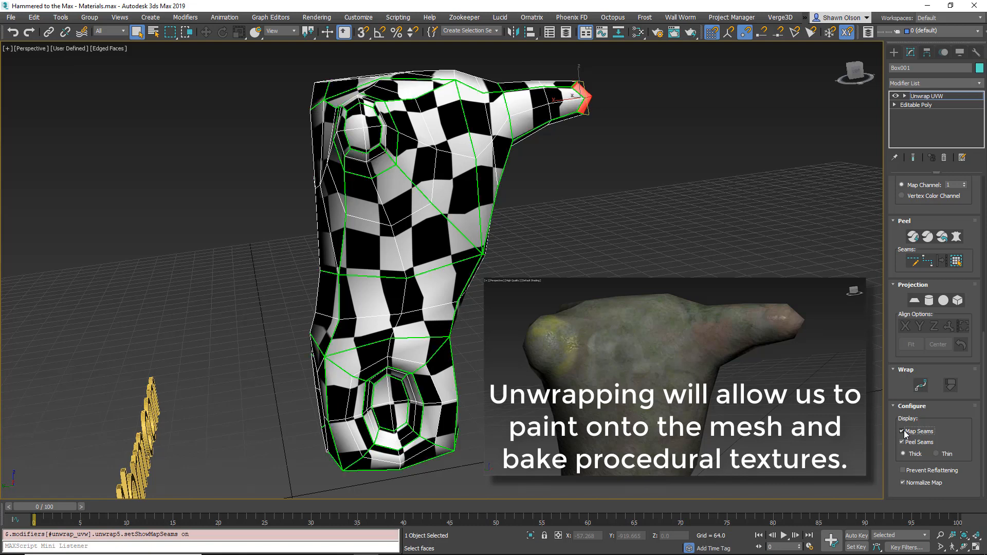
left_click(903, 432)
left_click(903, 432)
Step: Open the UV Editor for the Unwrap UVW modifier and bring the model into view beside it
left_click_drag(983, 346, 983, 267)
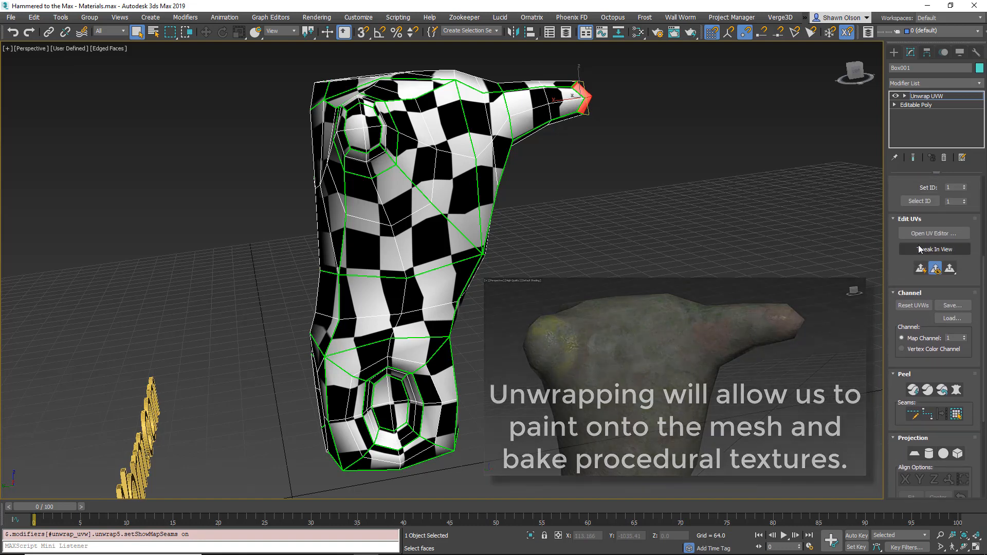
left_click(941, 234)
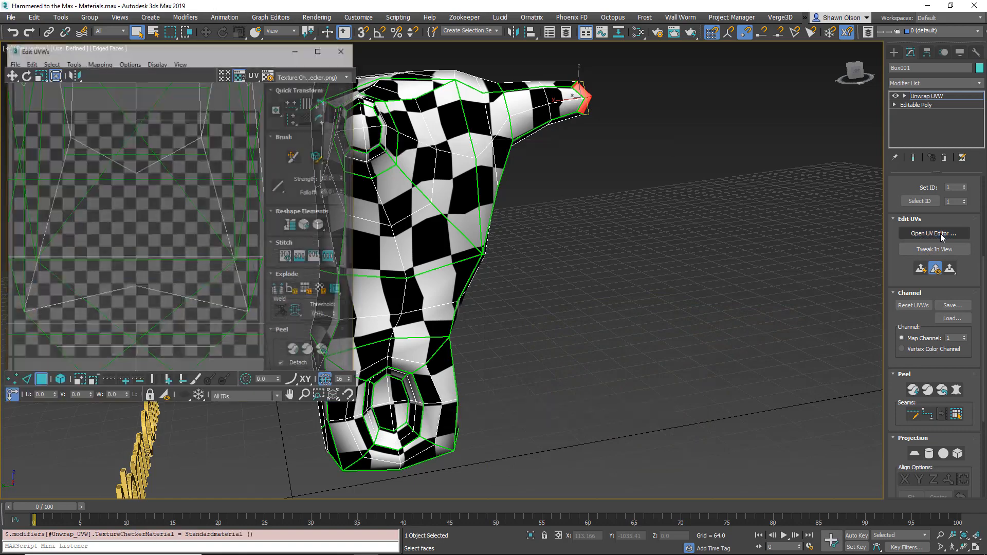
middle_click_drag(545, 251, 727, 255)
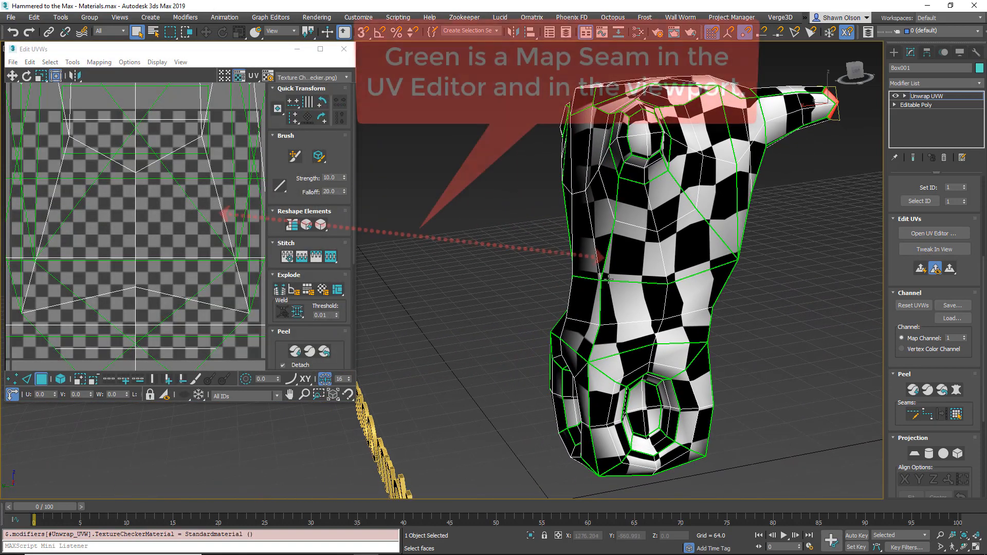
Step: Select individual faces and a band of waist faces on the torso to compare them with the UV layout, and clear the selection
scroll(134, 218, "down", 5)
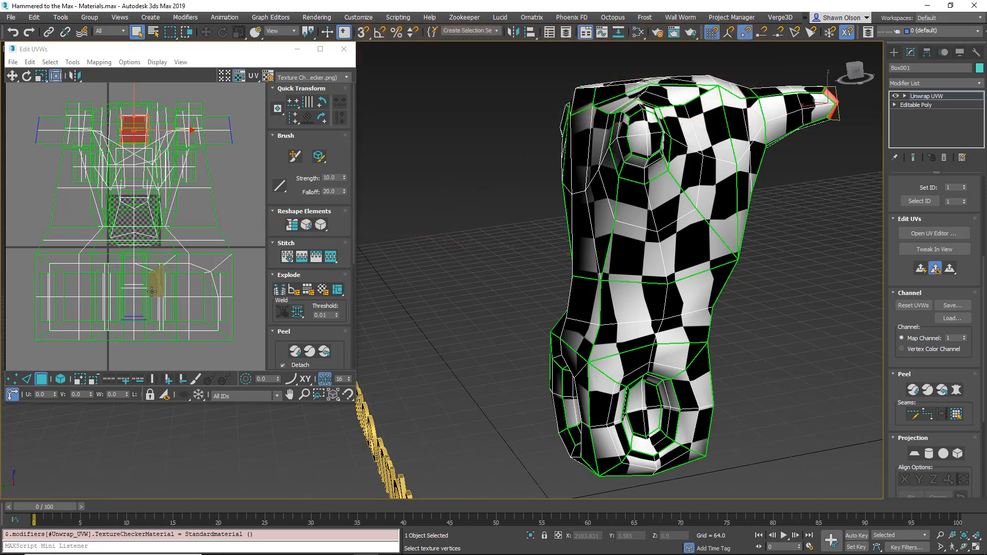
scroll(147, 287, "down", 3)
left_click(65, 252)
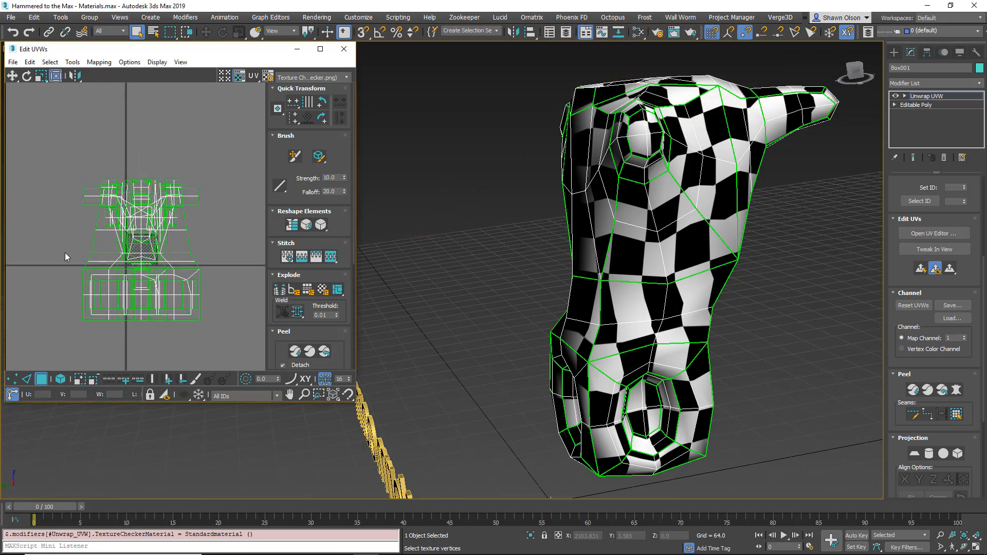
left_click(103, 248)
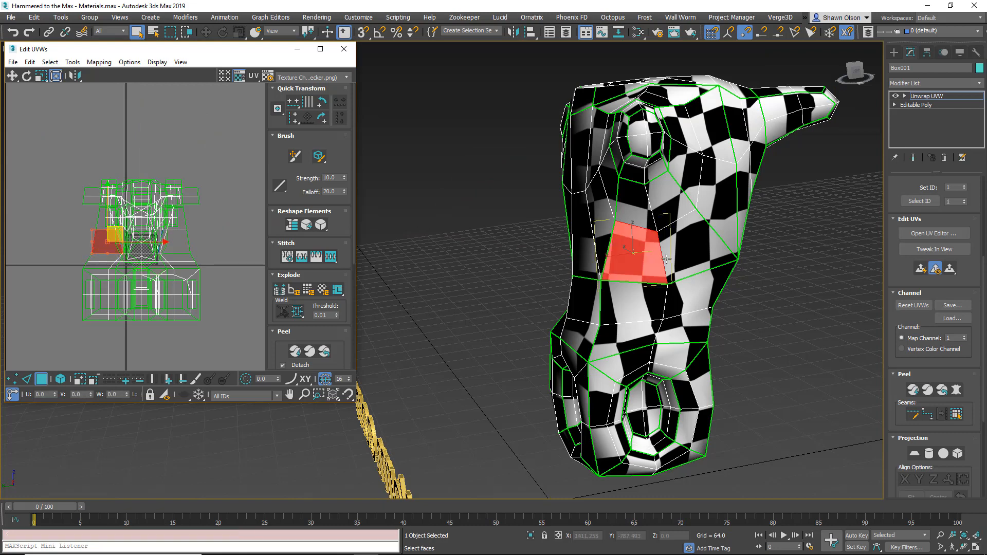
left_click(695, 247)
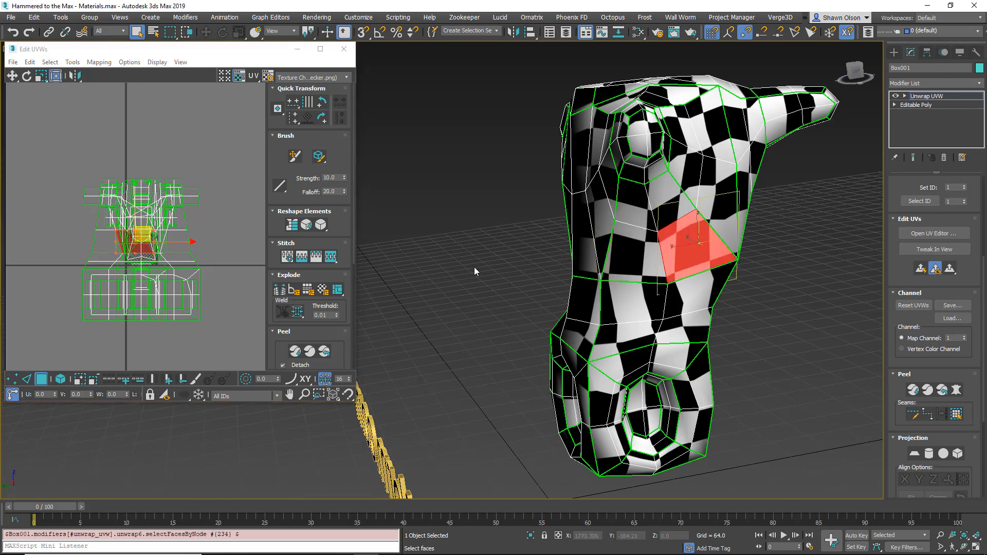
left_click_drag(526, 239, 763, 280)
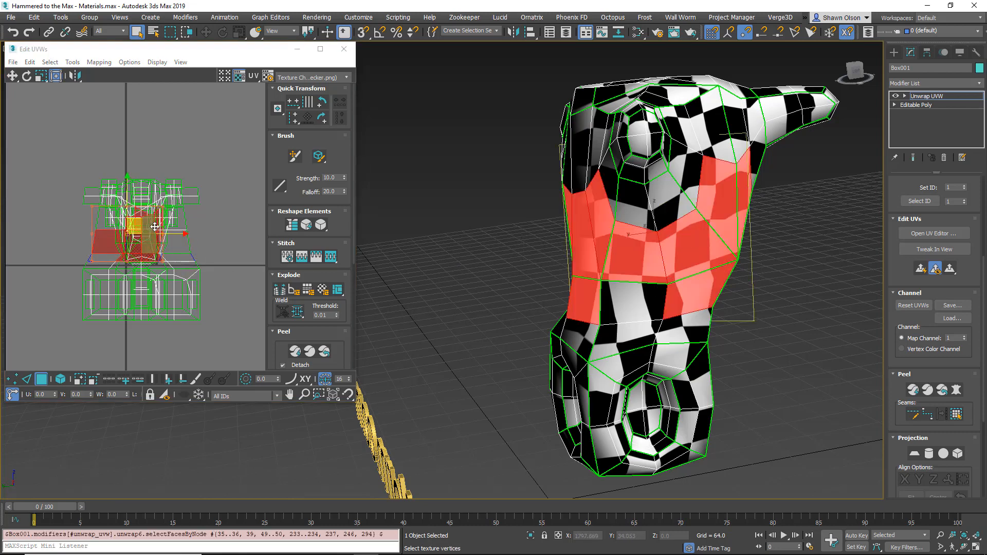
left_click(193, 360)
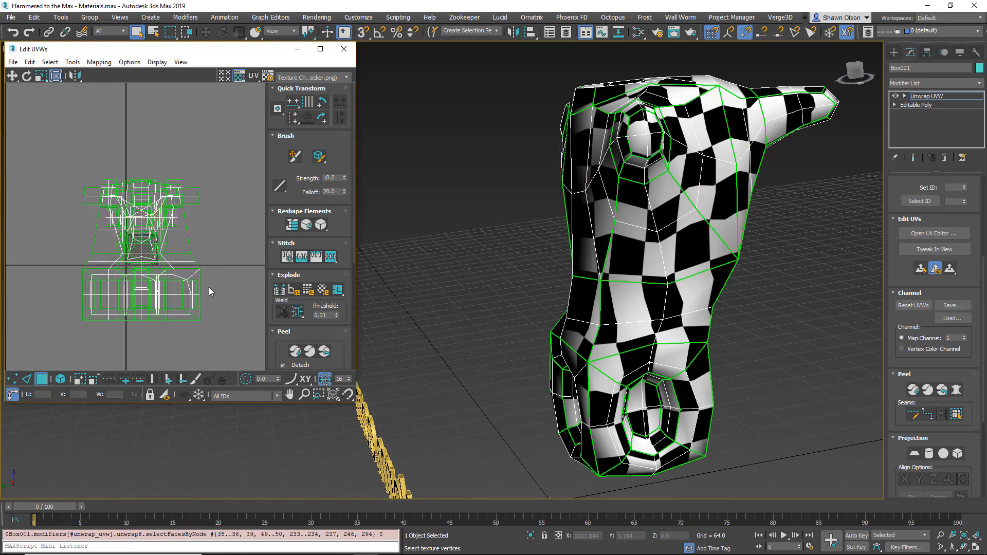
Step: Turn on selection by element in polygon mode and select a whole UV element from the torso's side
left_click(41, 379)
left_click(61, 379)
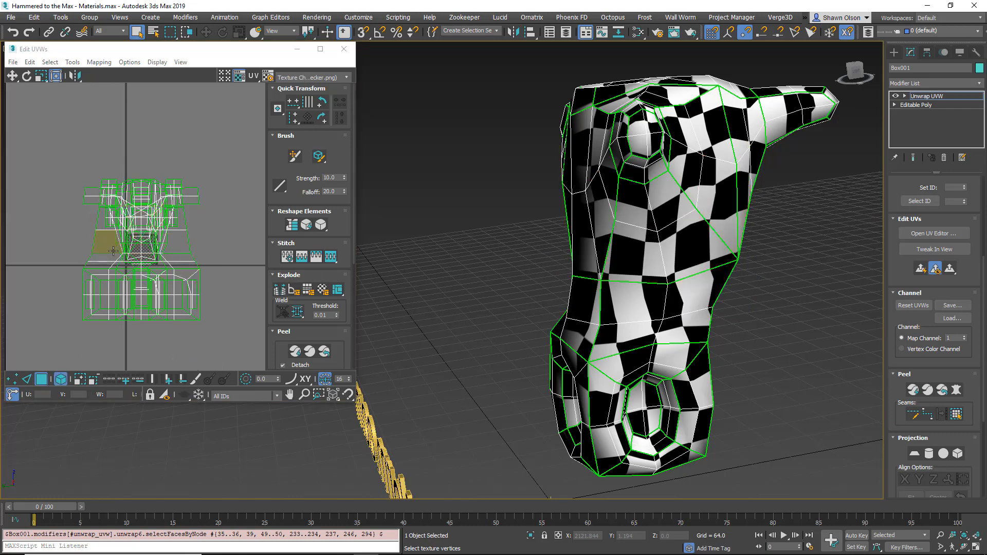
left_click(109, 244)
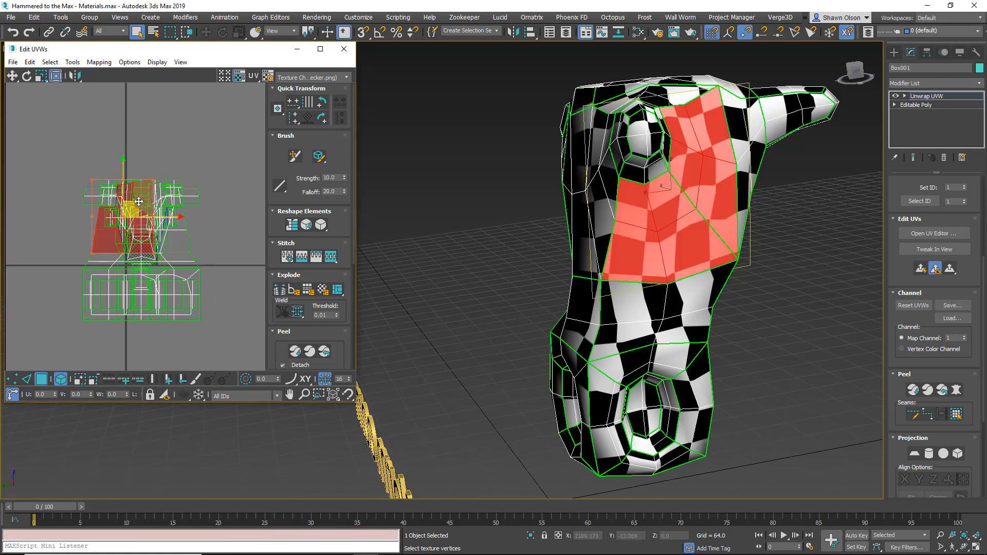
Step: Try moving the selected UV element within the layout, undo the move, and clear the selection
mouse_move(139, 203)
left_mouse_down()
mouse_move(141, 177)
mouse_move(123, 218)
mouse_move(116, 183)
mouse_move(142, 192)
left_mouse_up()
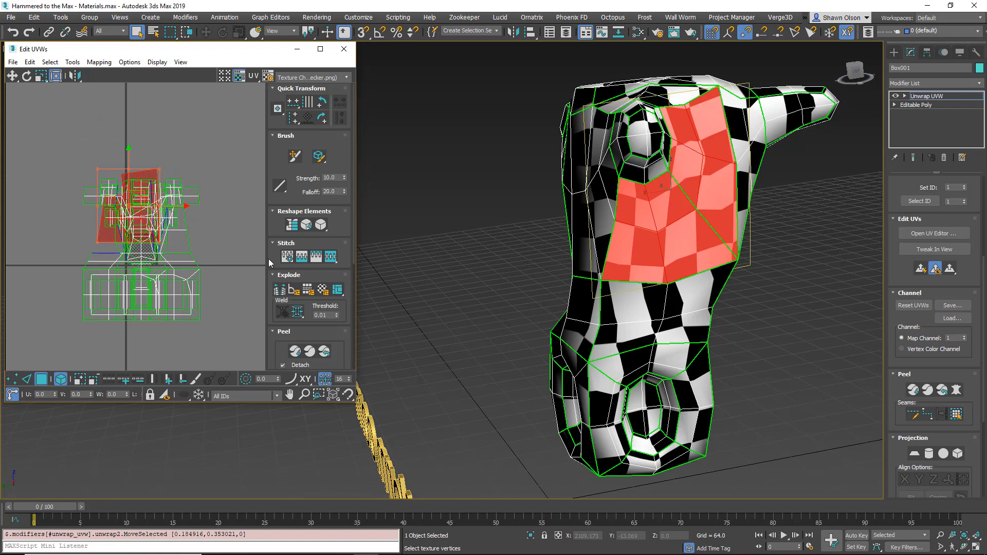
key("ctrl+z")
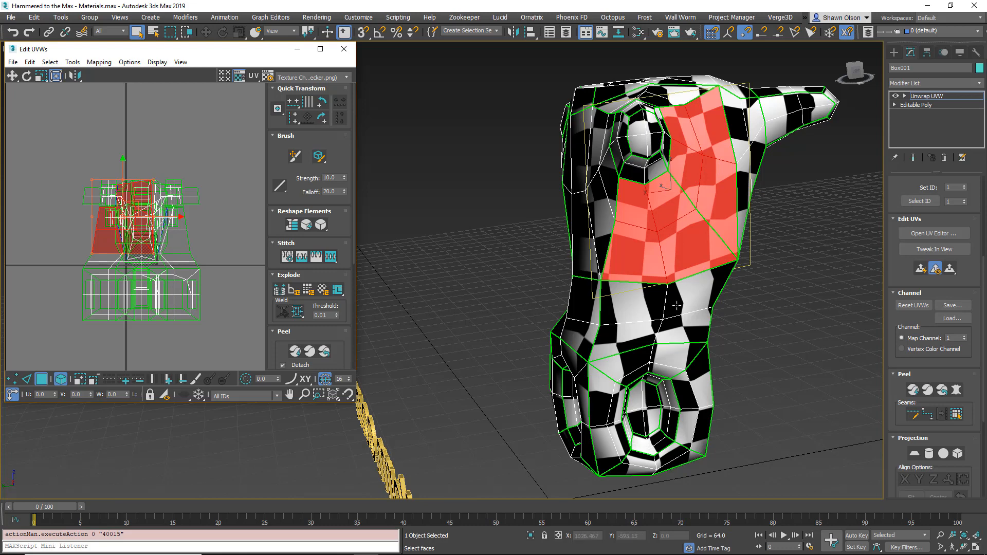
left_click(757, 392)
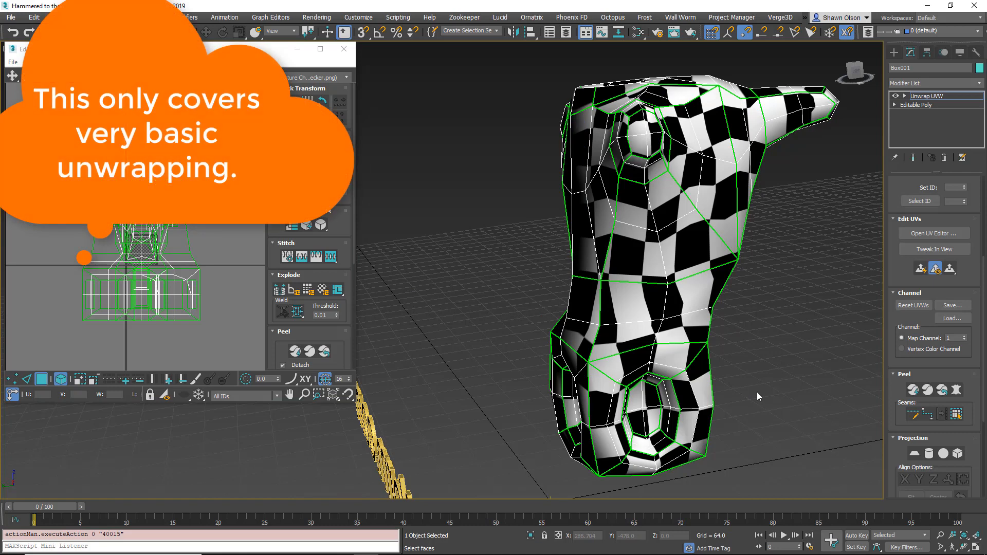
Step: Begin a point-to-point peel seam along the torso's base and turn off the Map Seams display
left_click(927, 414)
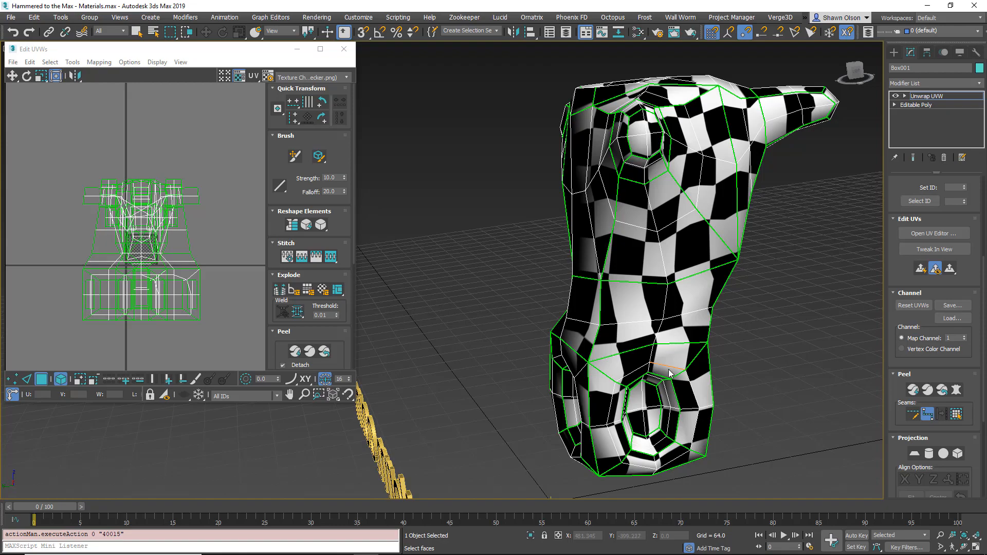
middle_click_drag(670, 374, 617, 365, "alt")
left_click(676, 334)
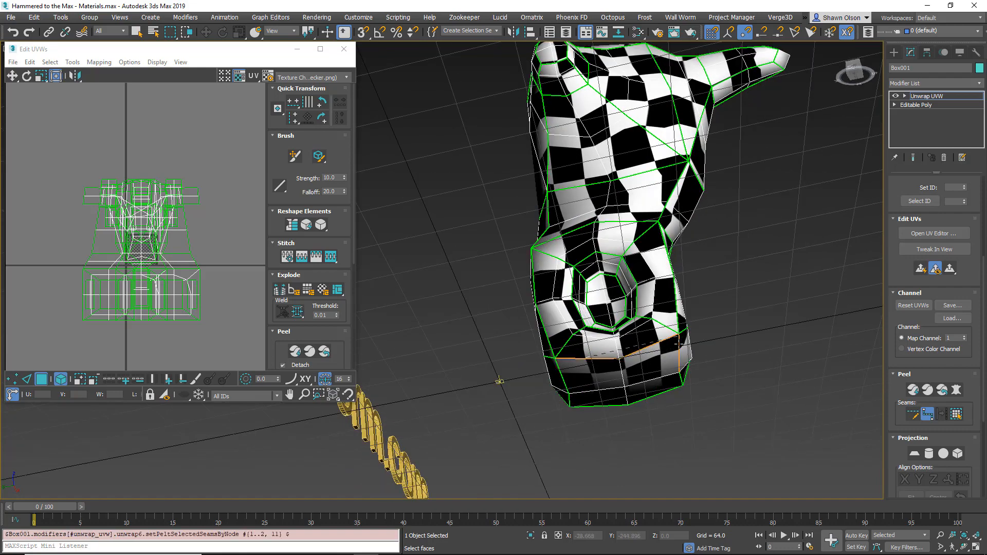
middle_click_drag(676, 405, 650, 336)
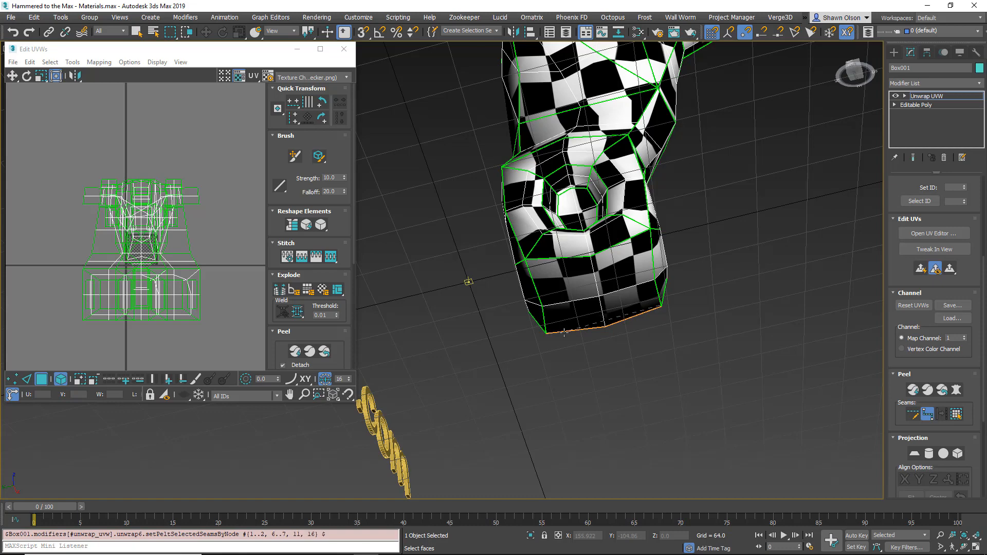
scroll(983, 363, "down", 5)
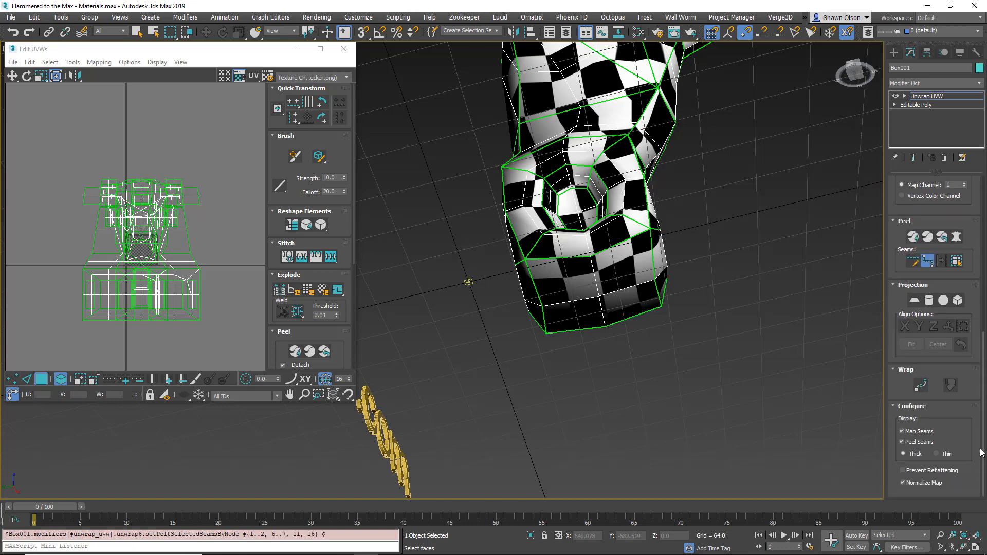
left_click(919, 432)
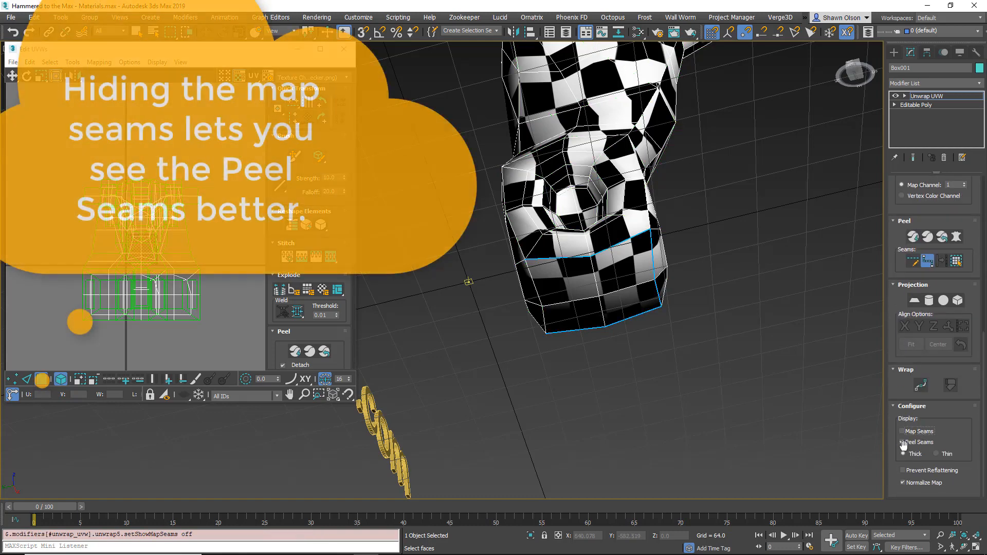
Step: Extend the peel seam from the torso's base up its side between the leg sockets to the shoulder, and end the seam
middle_click_drag(577, 309, 606, 389, "alt")
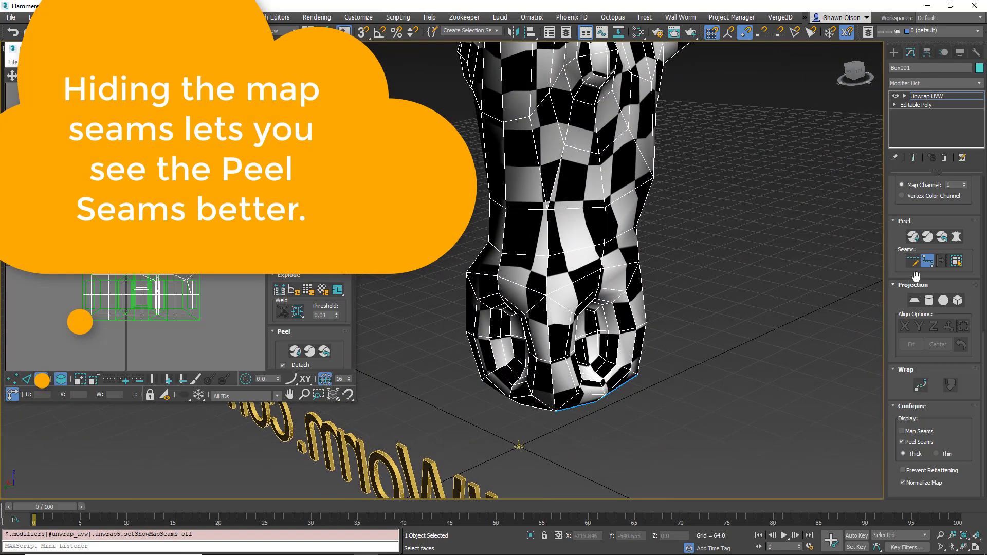
left_click(554, 399)
middle_click_drag(665, 121, 657, 282)
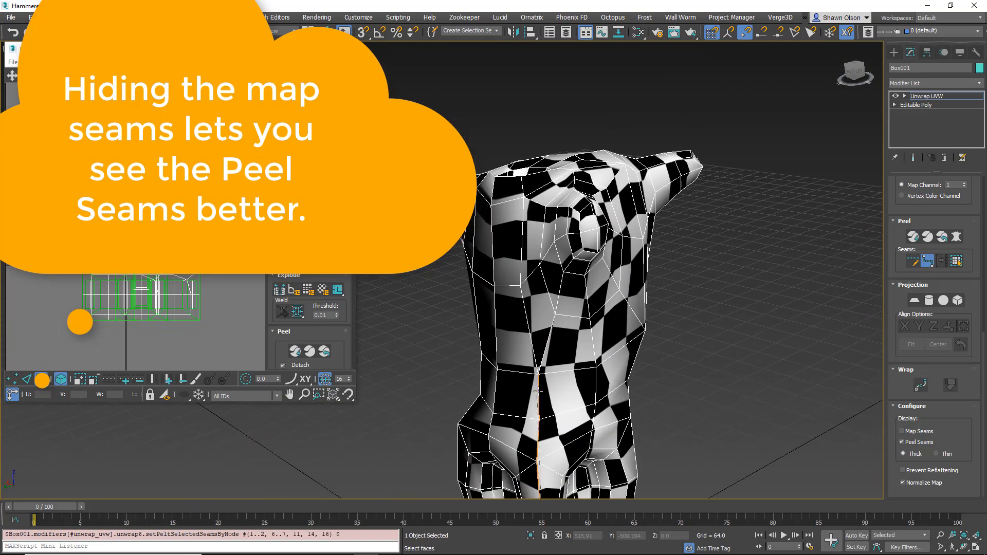
left_click(523, 212)
scroll(534, 211, "up", 2)
middle_click_drag(535, 211, 575, 170, "alt")
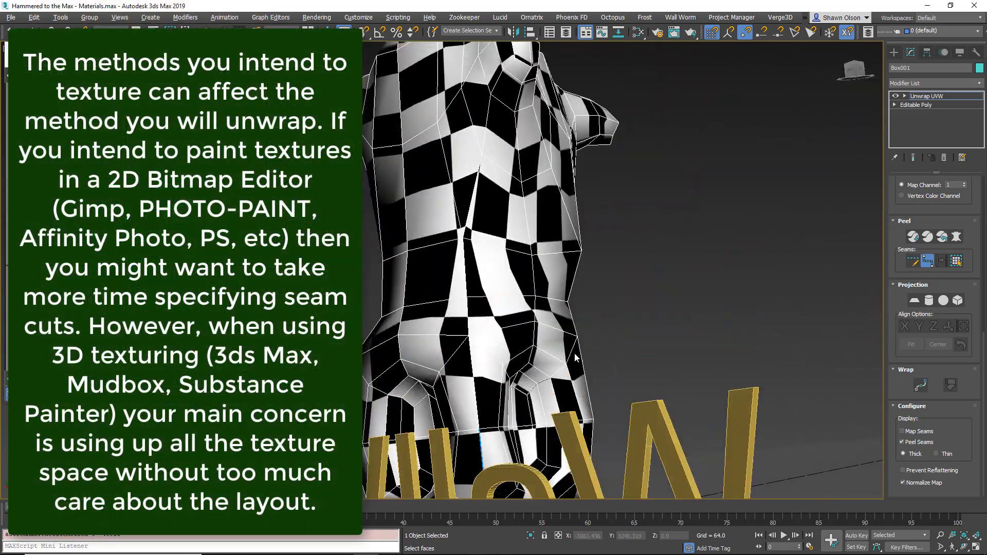
middle_click_drag(514, 401, 488, 360)
left_click(472, 368)
middle_click_drag(505, 179, 522, 364)
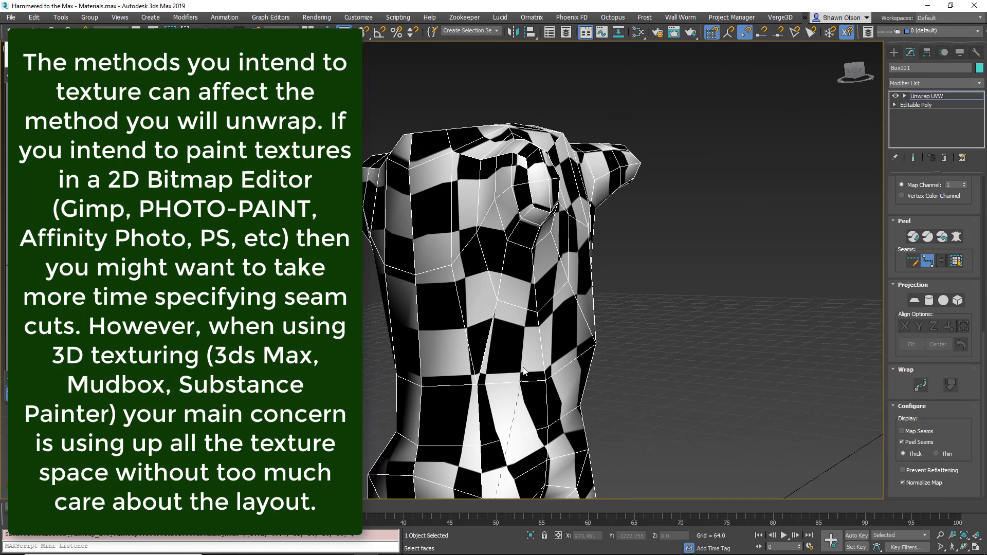
left_click(451, 173)
middle_click_drag(452, 172, 460, 221, "alt")
middle_click_drag(430, 341, 483, 198, "alt")
right_click(498, 172)
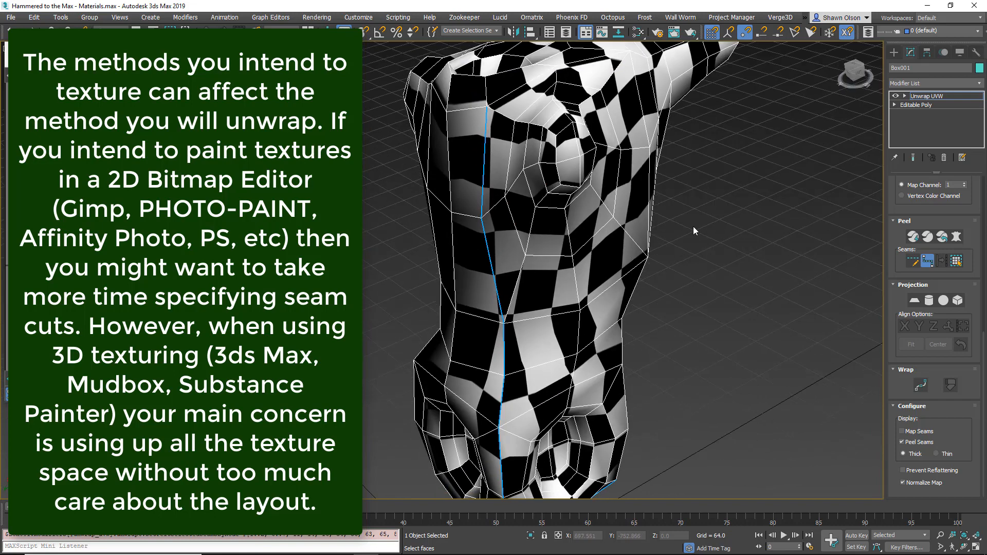
Step: Try a point-to-point peel seam from the vertical seam across the upper torso and around the arm stub, and undo it
left_click(912, 261)
left_click(928, 261)
left_click(482, 217)
middle_click_drag(559, 197, 553, 220, "alt")
scroll(553, 220, "up", 3)
scroll(633, 183, "down", 5)
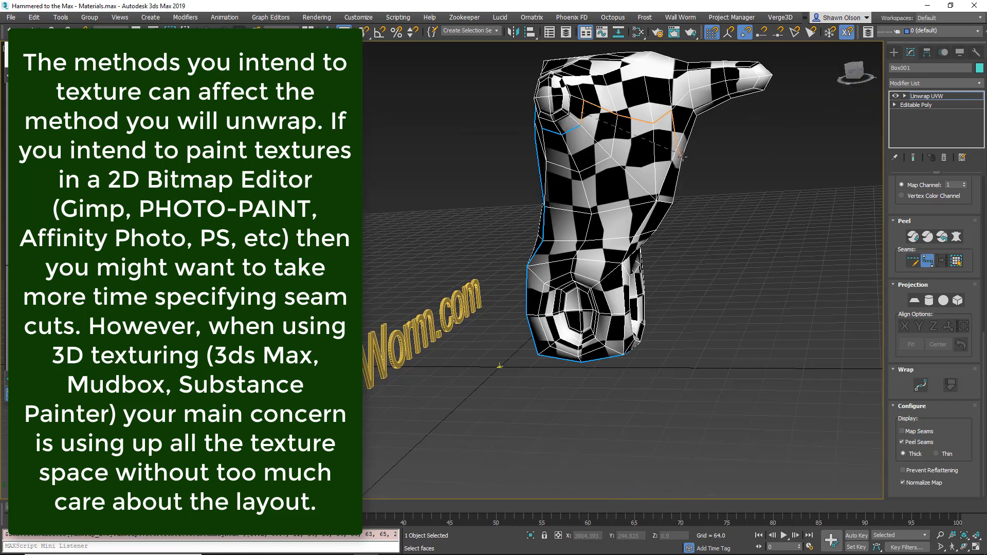
middle_click_drag(632, 183, 715, 280, "alt")
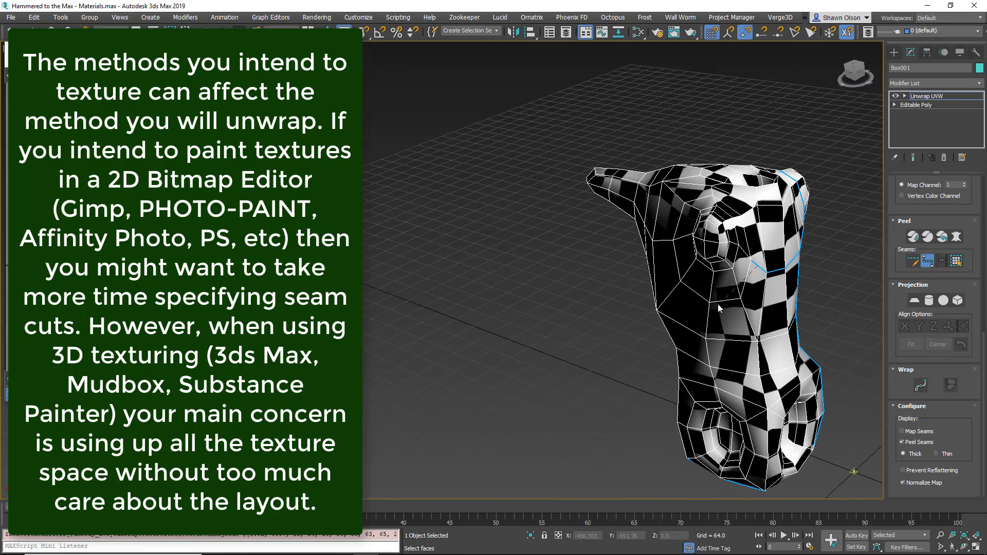
left_click(681, 281)
left_click(713, 195)
left_click(752, 260)
mouse_move(743, 236)
middle_mouse_down("alt")
mouse_move(628, 230)
mouse_move(691, 204)
mouse_move(684, 210)
mouse_move(735, 225)
middle_mouse_up("alt")
key("ctrl+z")
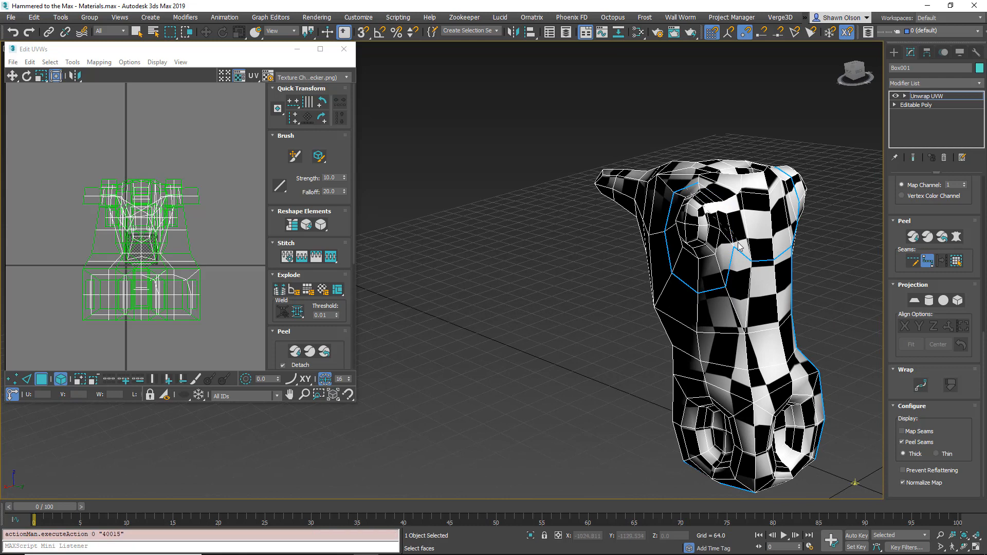
Step: Draw peel seams from the vertical seam across the upper torso, cutting off the arm stubs and the long protruding limb
left_click(731, 234)
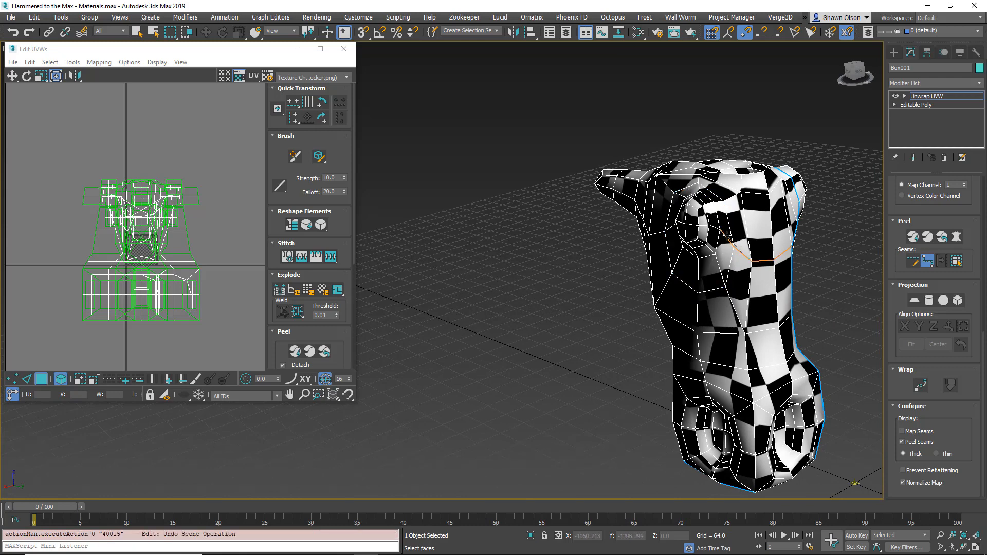
left_click(725, 235)
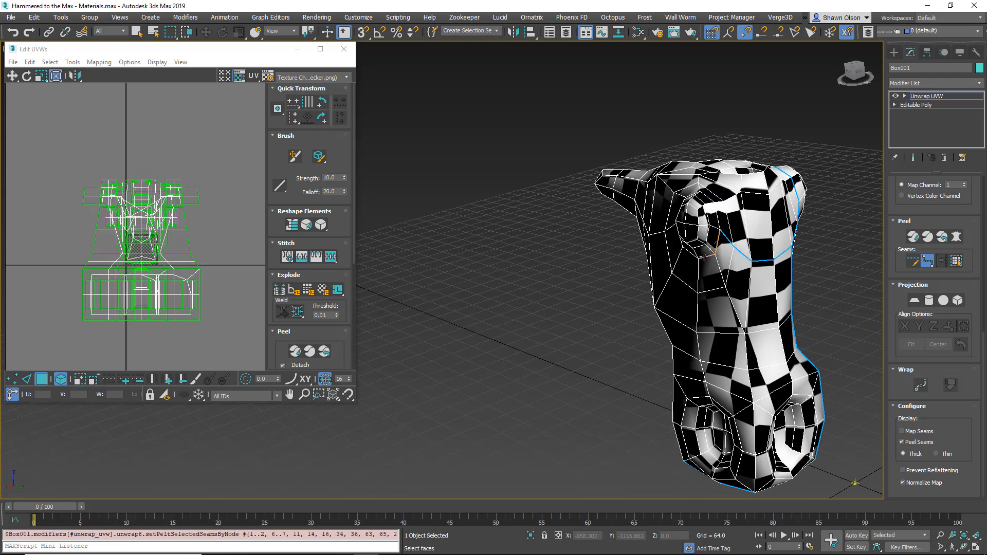
middle_click_drag(688, 253, 684, 205, "alt")
left_click(763, 221)
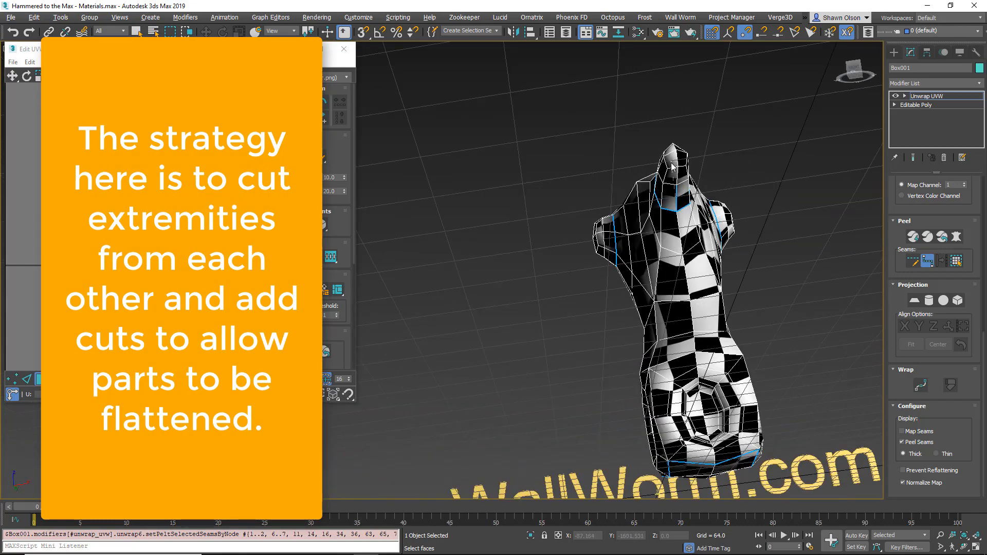
Step: Continue the point-to-point peel seams over the top of the torso, linking the limb's base with the arm stub and neck opening
middle_click_drag(672, 166, 776, 255, "alt")
scroll(695, 210, "up", 3)
left_click(913, 261)
scroll(765, 291, "down", 3)
left_click(927, 261)
middle_click_drag(619, 164, 521, 248, "alt")
scroll(644, 212, "up", 5)
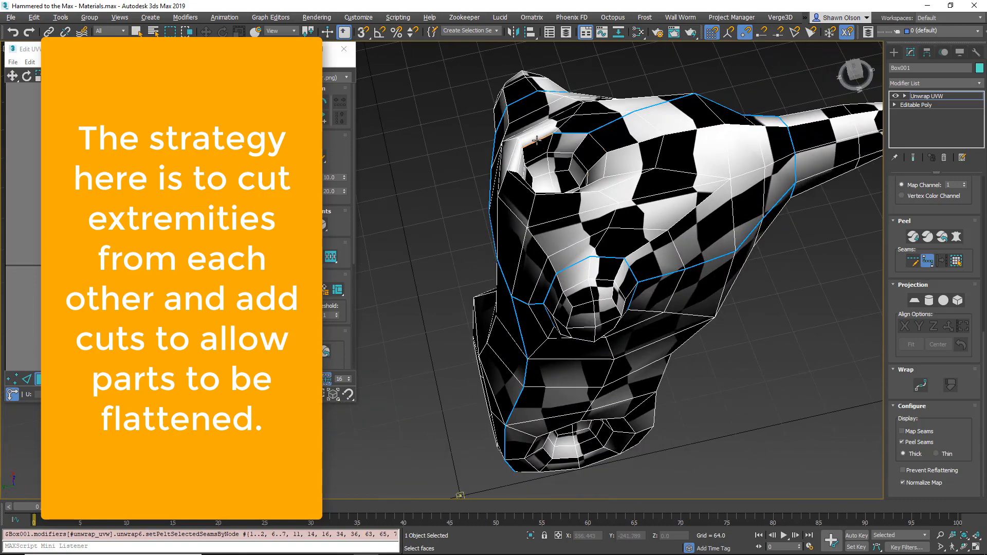
Step: Cut peel seams around the rim and inside of the neck opening, check the seams from all sides, and finish the seam editing
middle_click_drag(607, 165, 550, 253, "alt")
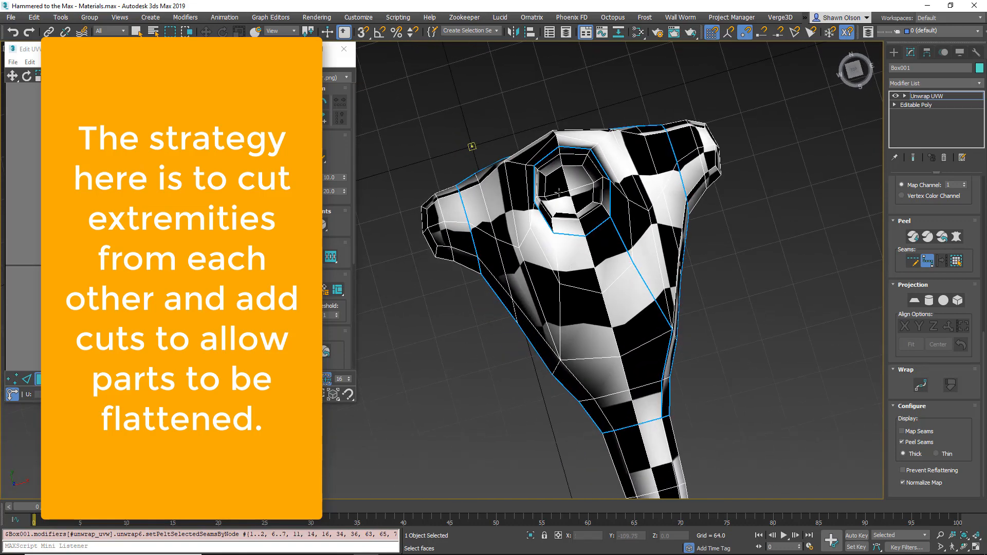
middle_click_drag(537, 167, 600, 96, "alt")
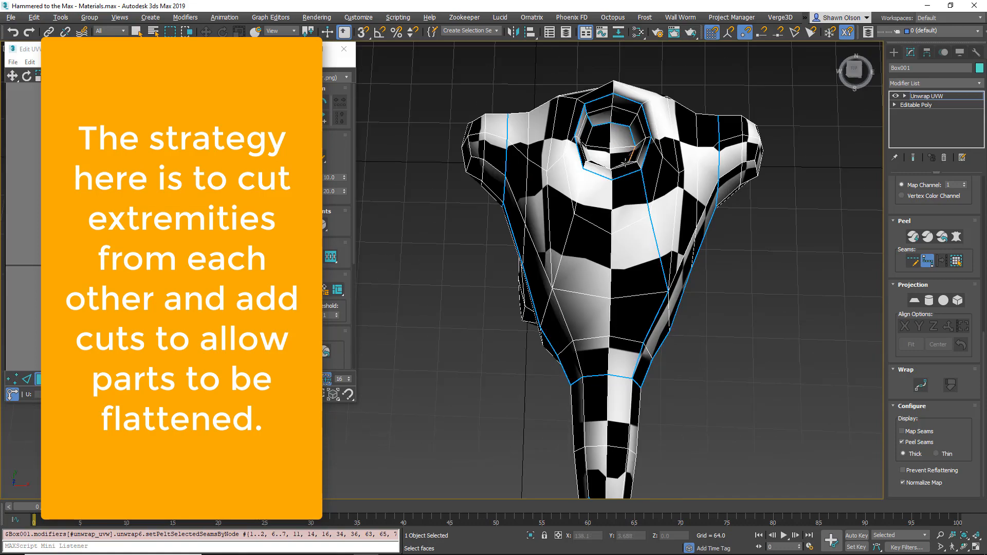
middle_click_drag(601, 96, 555, 98, "alt")
middle_click_drag(620, 232, 617, 181, "alt")
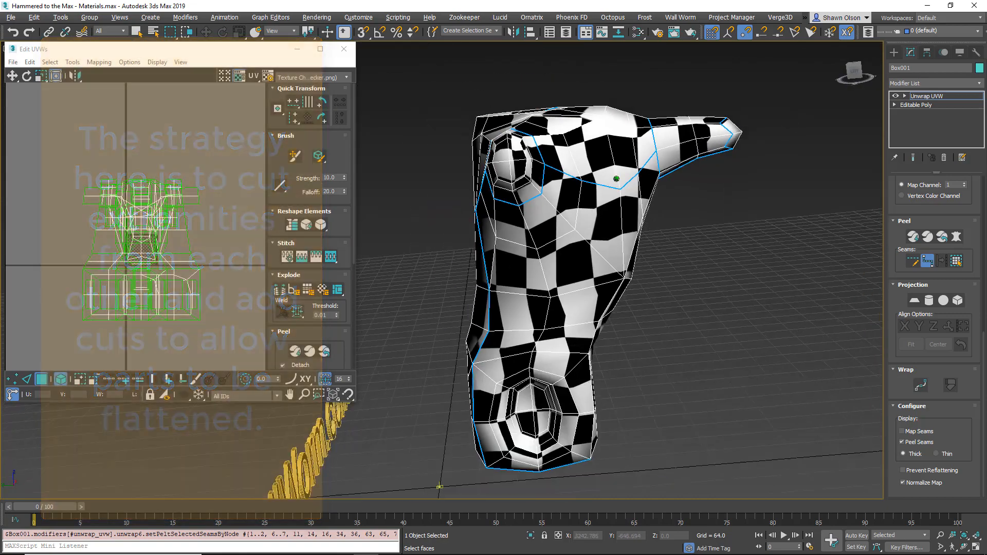
scroll(606, 186, "down", 3)
mouse_move(604, 214)
middle_mouse_down("alt")
mouse_move(612, 227)
mouse_move(610, 208)
middle_mouse_up("alt")
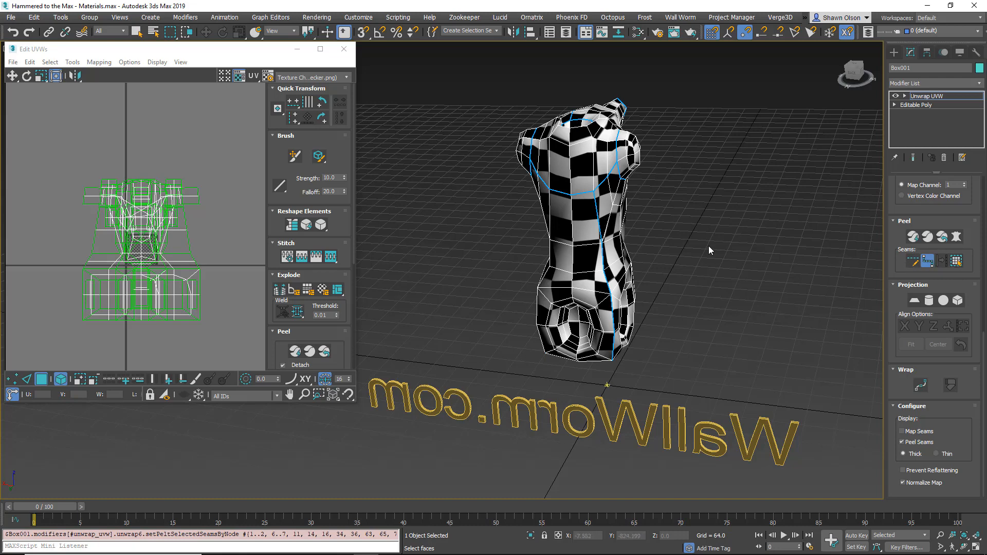
right_click(656, 253)
Step: Select a face on the front of the waist and expand the face selection to the peel seams
left_click(43, 382)
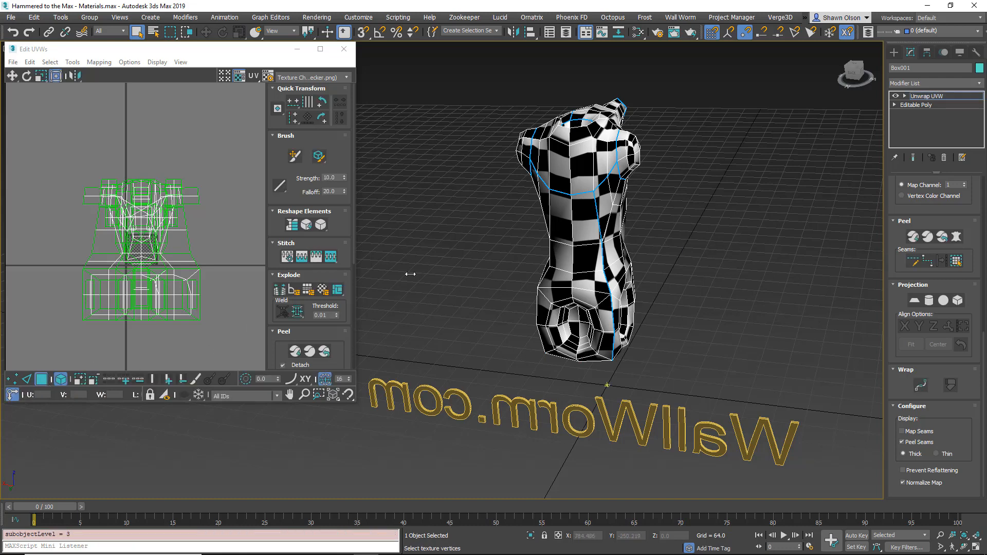
left_click(63, 383)
left_click(585, 225)
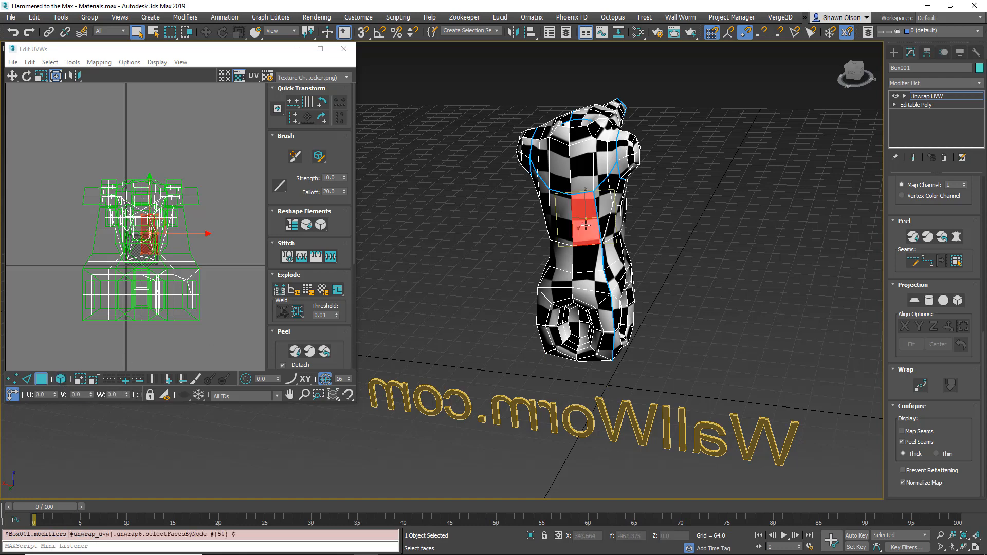
left_click(958, 264)
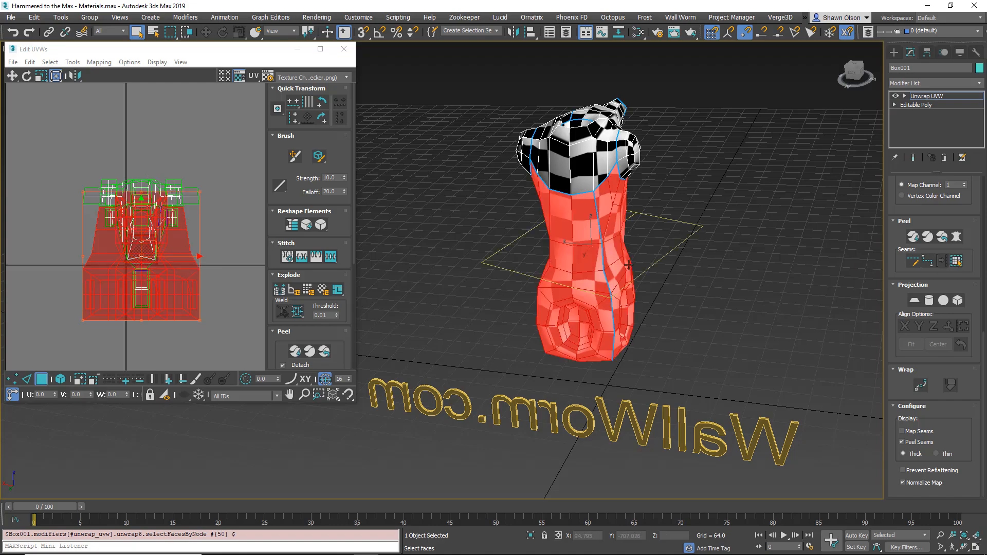
Step: Pelt-map the selected lower torso faces, relax and commit the result, and move the shell clear of the other UVs
middle_click_drag(628, 265, 977, 248, "alt")
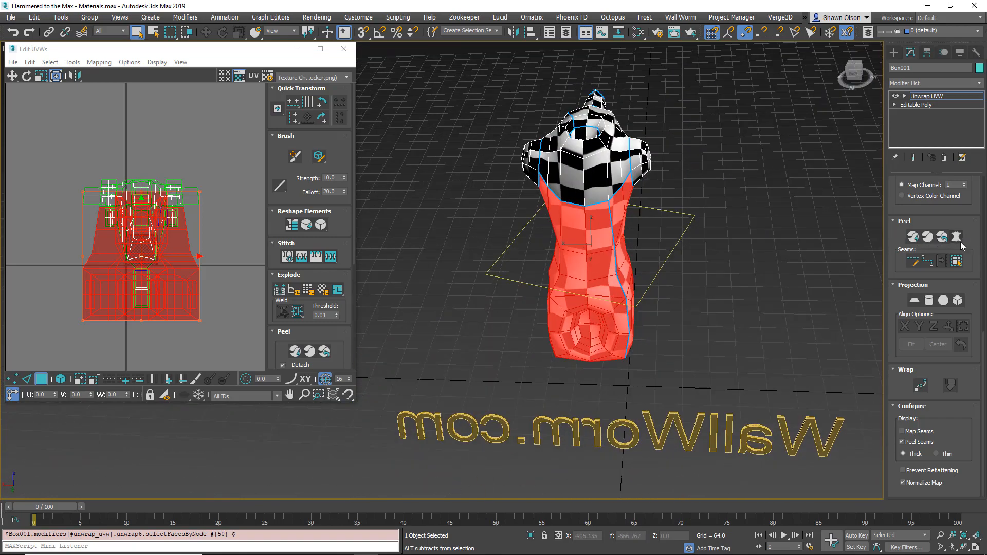
left_click(956, 237)
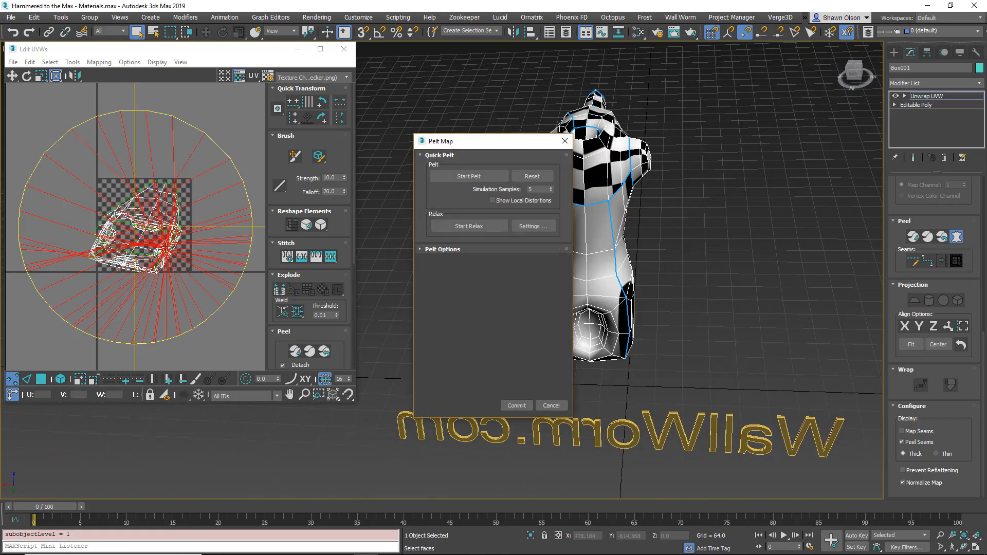
left_click(458, 179)
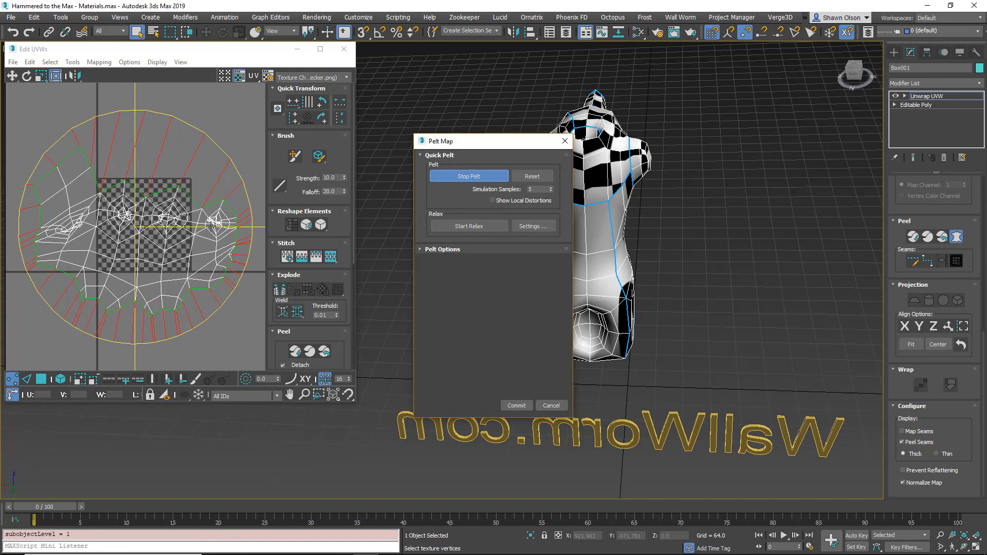
left_click(471, 228)
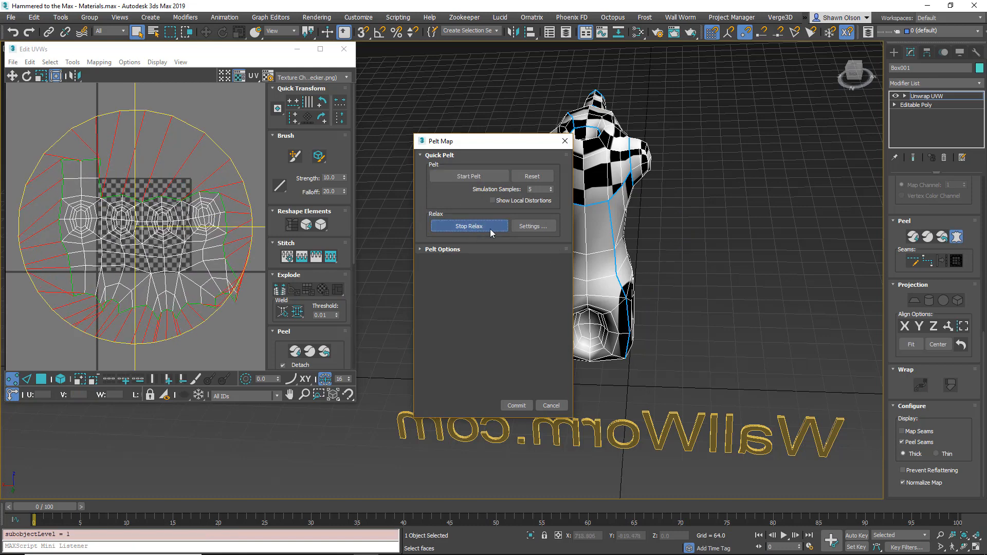
left_click(485, 229)
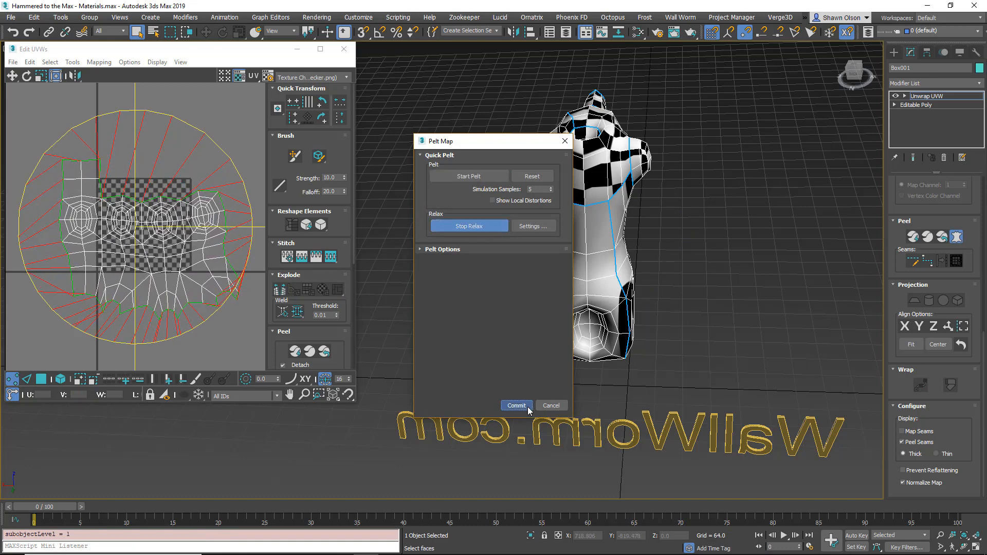
left_click(521, 406)
left_click_drag(168, 235, 241, 286)
middle_click_drag(201, 273, 141, 262)
Step: Switch the displayed texture to CheckerPattern (Checker) and inspect the checker distribution on the peeled lower torso
left_click(327, 77)
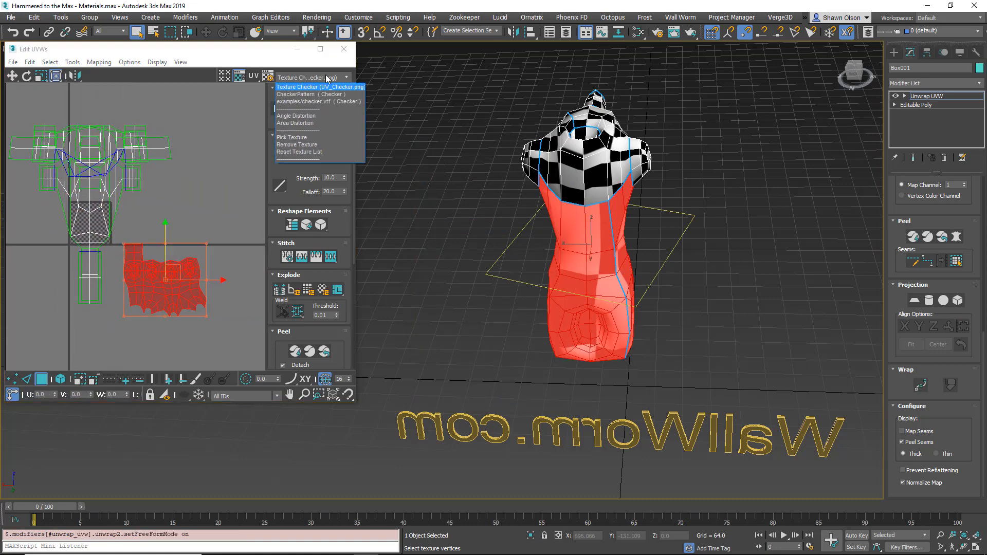
left_click(309, 94)
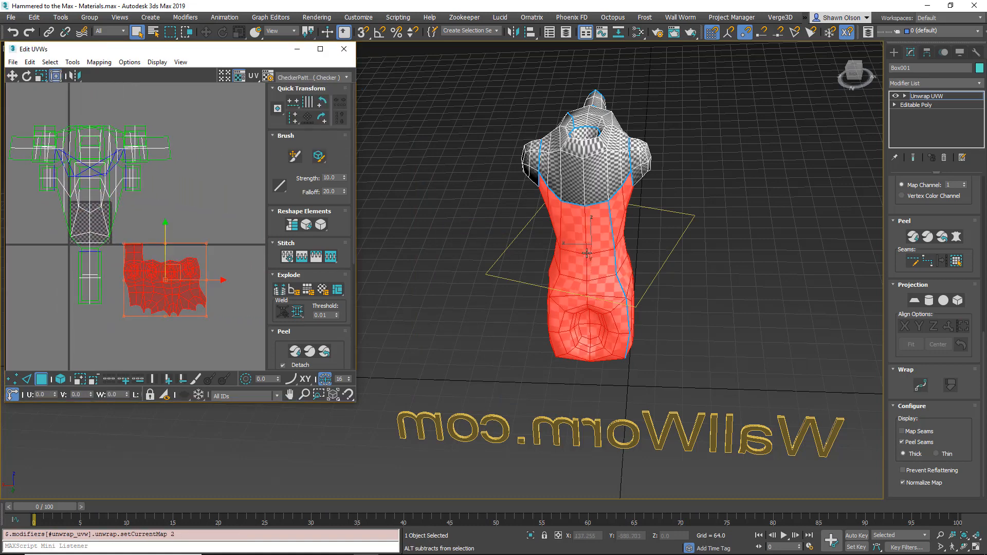
middle_click_drag(509, 226, 539, 226, "alt")
scroll(168, 278, "up", 8)
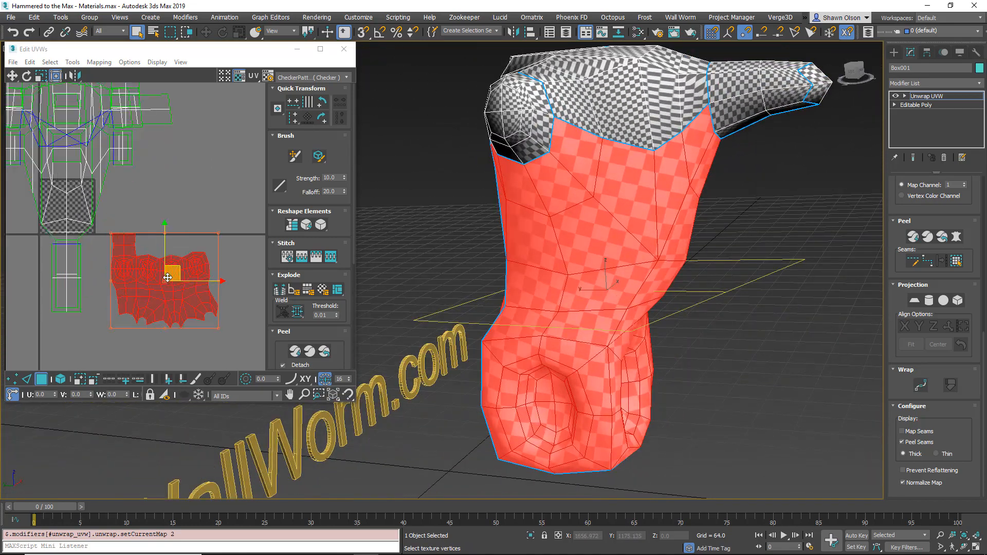
scroll(168, 278, "down", 8)
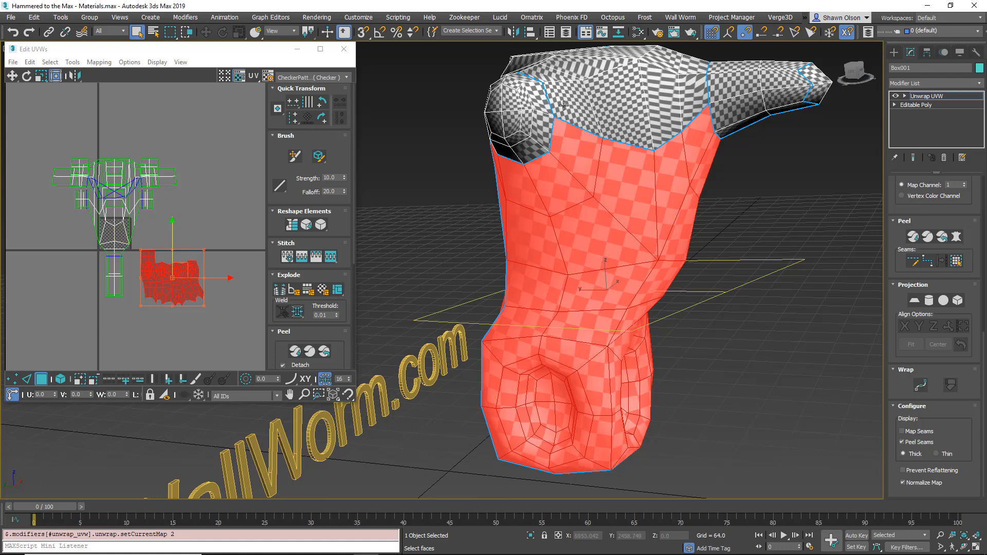
Step: Select the arm stub's faces up to the peel seams, pelt-map and relax them, commit, and move the shell away from the texture tile
left_click(533, 102)
left_click(958, 263)
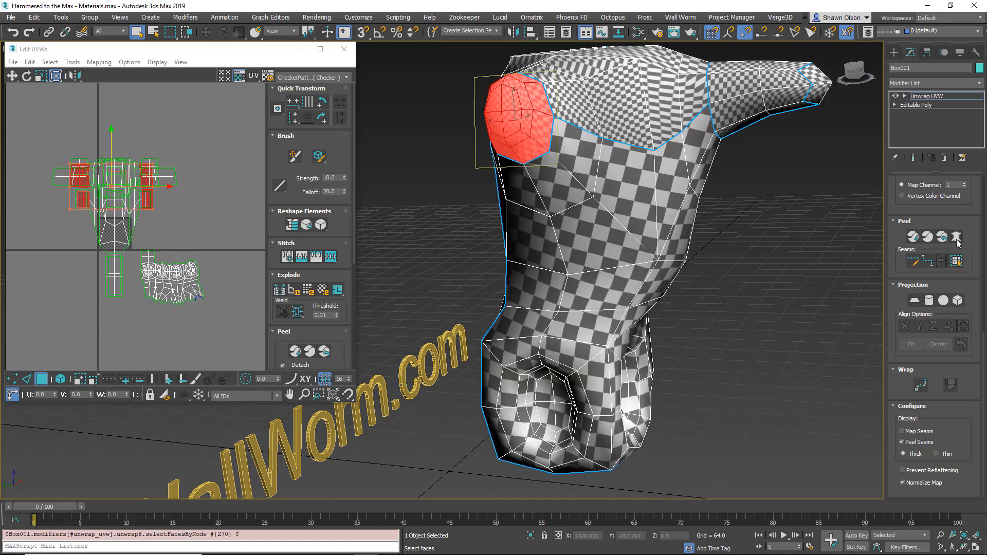
left_click(957, 237)
left_click(475, 180)
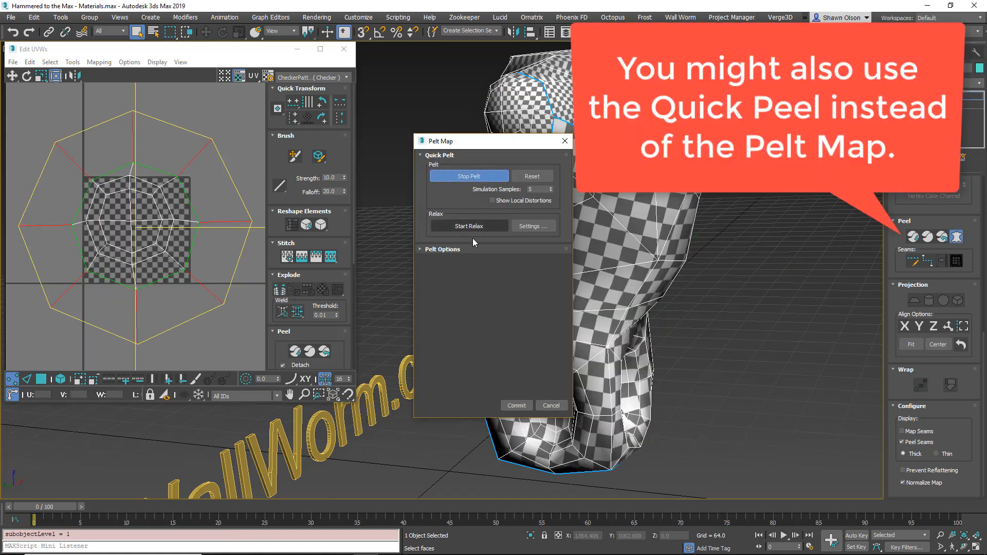
left_click(474, 227)
left_click(474, 227)
left_click(516, 405)
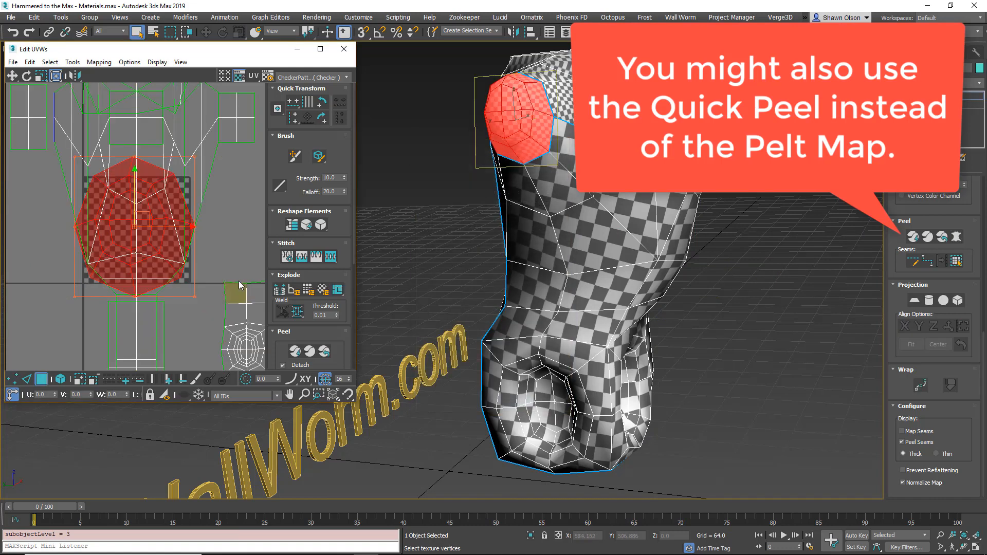
left_click_drag(211, 262, 111, 326)
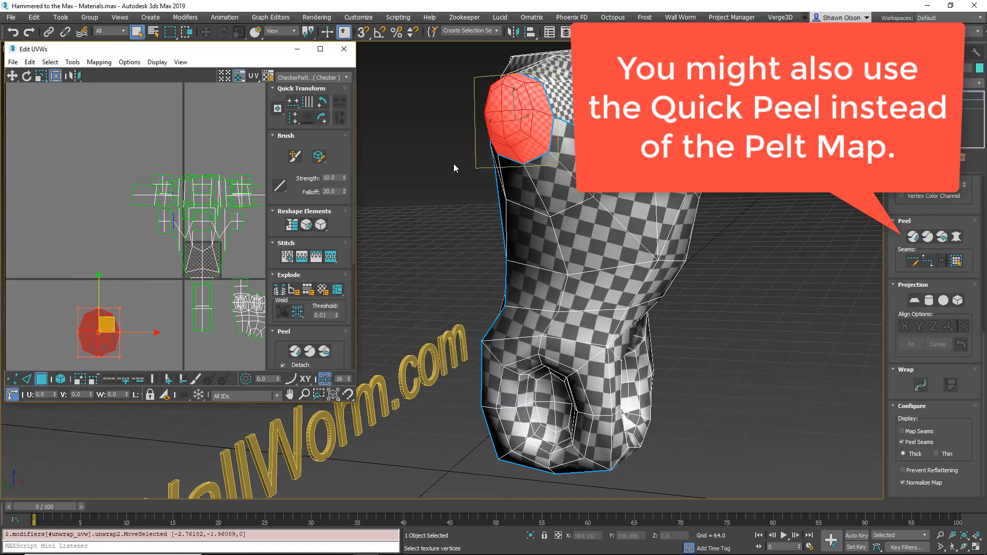
Step: Select the upper torso's faces up to the peel seams, run the pelt and relax simulations, and commit the pelt map
left_click(581, 98)
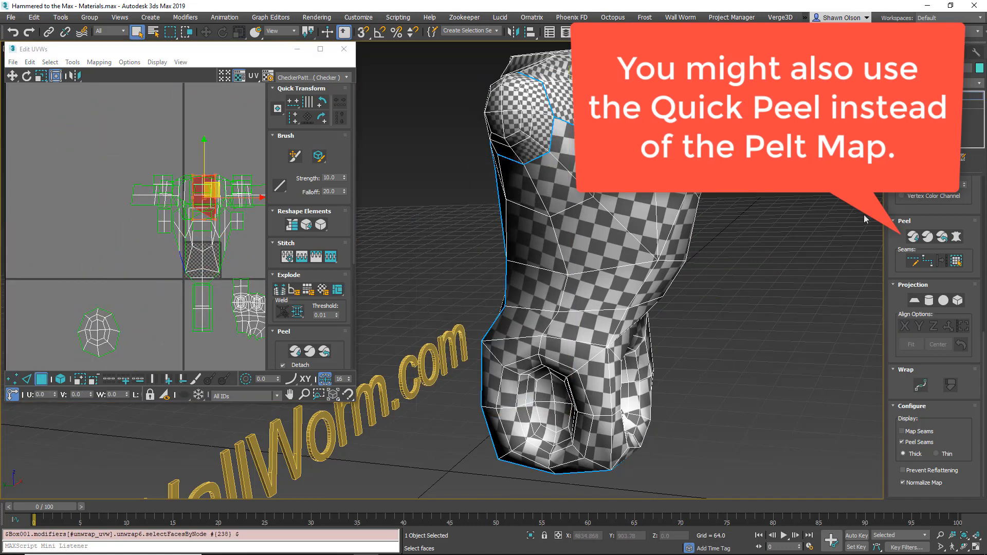
left_click(958, 261)
left_click(957, 236)
left_click(469, 176)
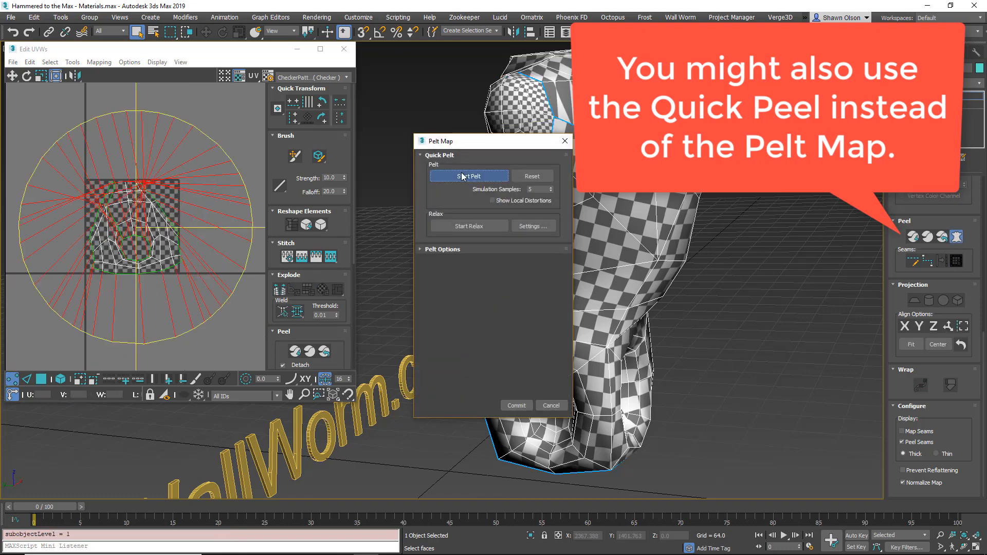
left_click(468, 229)
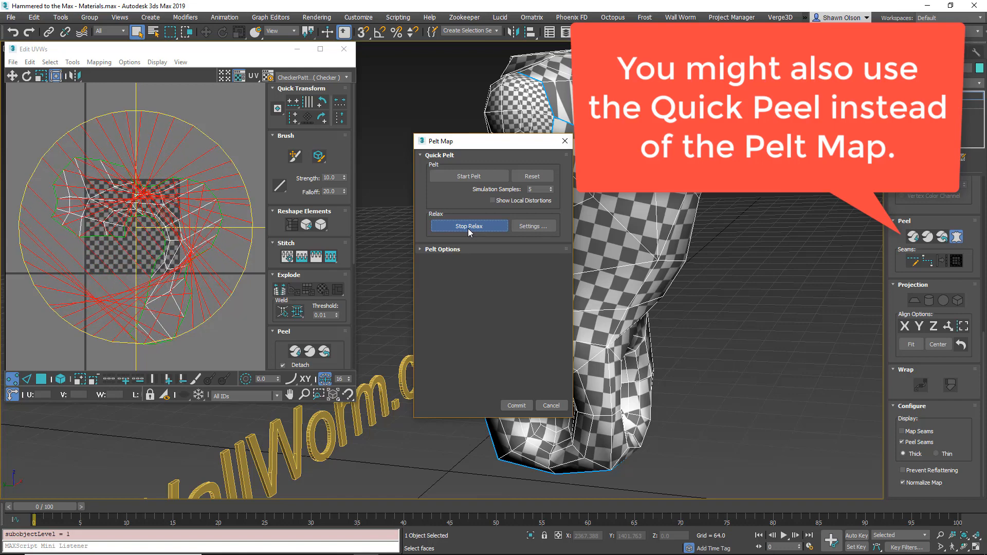
left_click(468, 229)
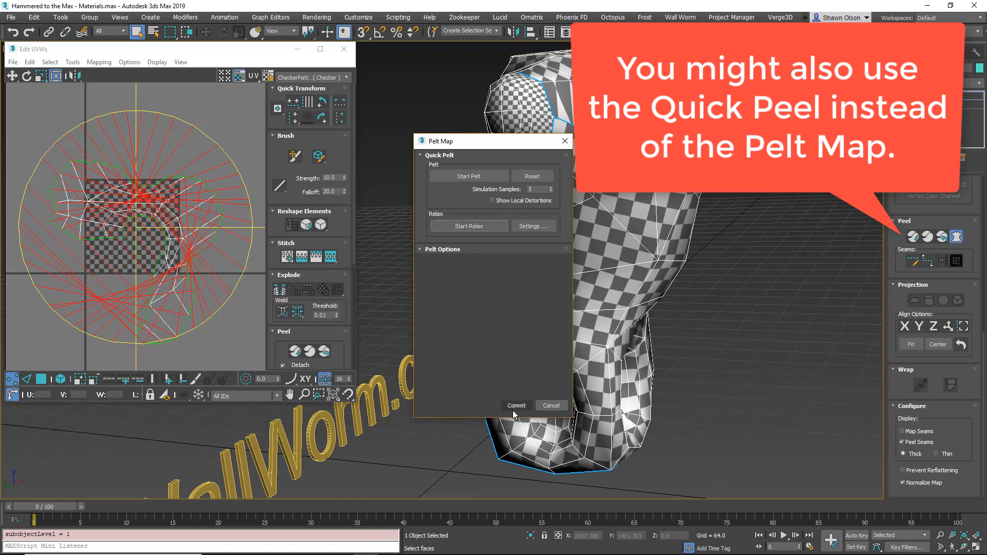
left_click(469, 226)
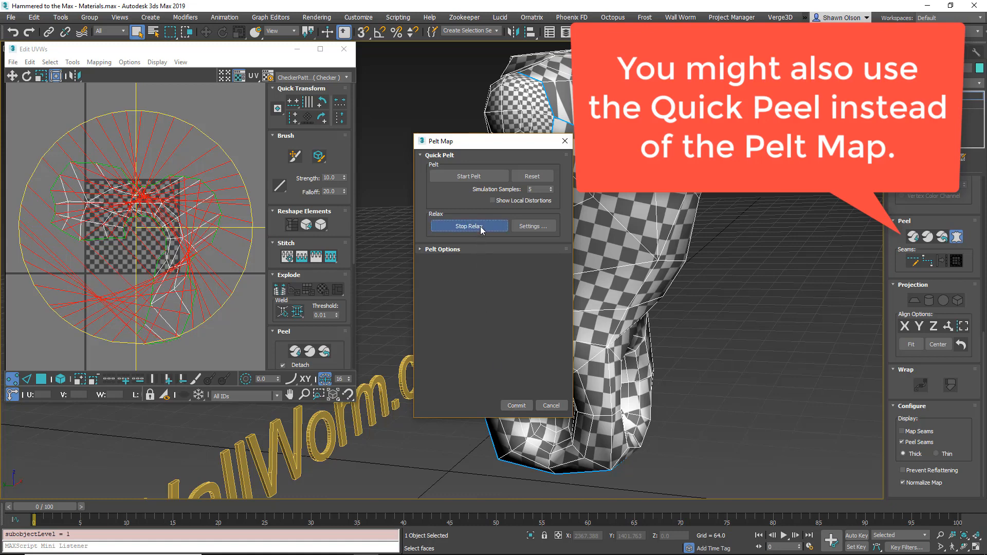
left_click(517, 406)
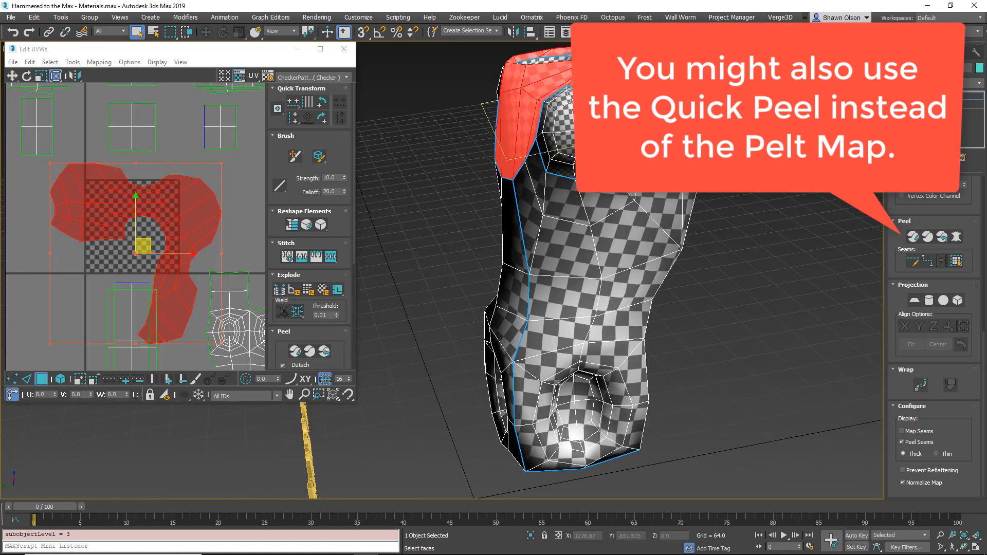
scroll(135, 276, "down", 3)
Step: Pelt-map the same arm stub again within its seams, and move its shell and the upper torso's shell away from the texture tile
left_click(135, 276)
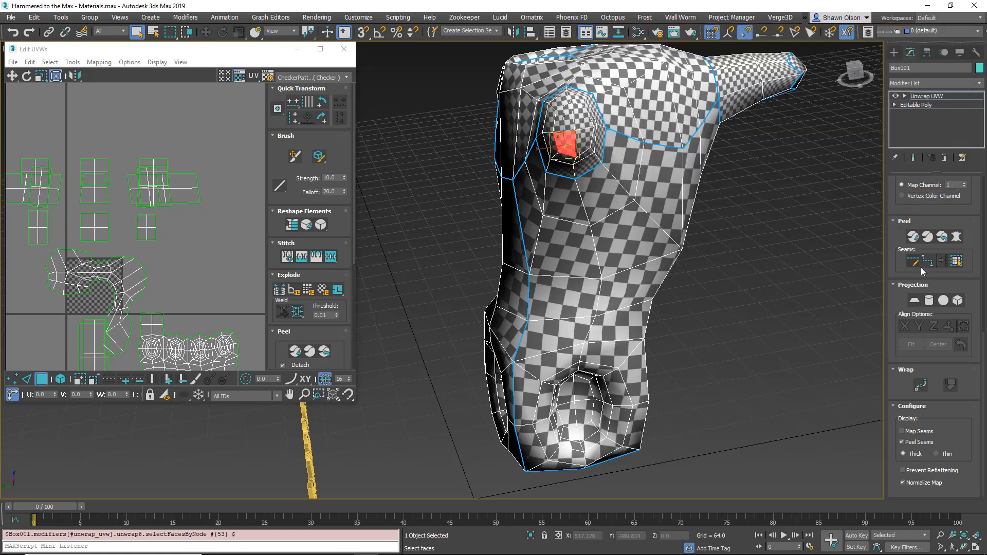
left_click(957, 259)
left_click(956, 237)
left_click(469, 176)
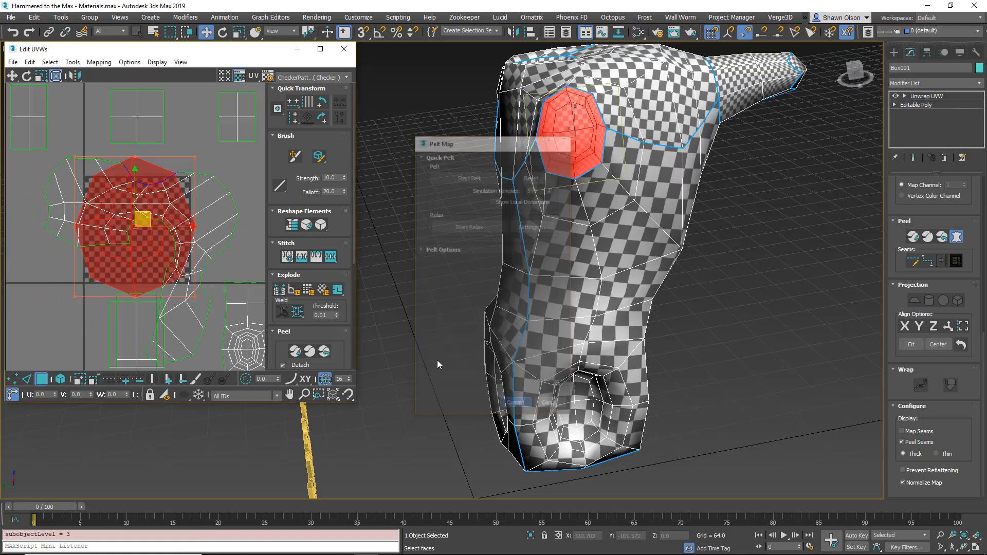
scroll(26, 283, "down", 3)
left_click_drag(23, 282, 102, 332)
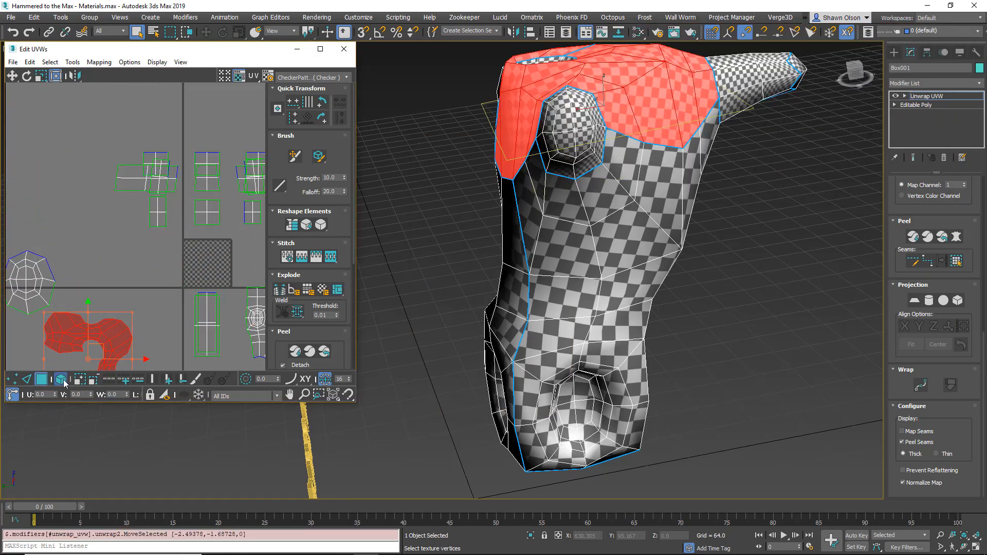
Step: Select the leftover box-mapped UV pieces as elements and examine which parts of the model they belong to
left_click(207, 211)
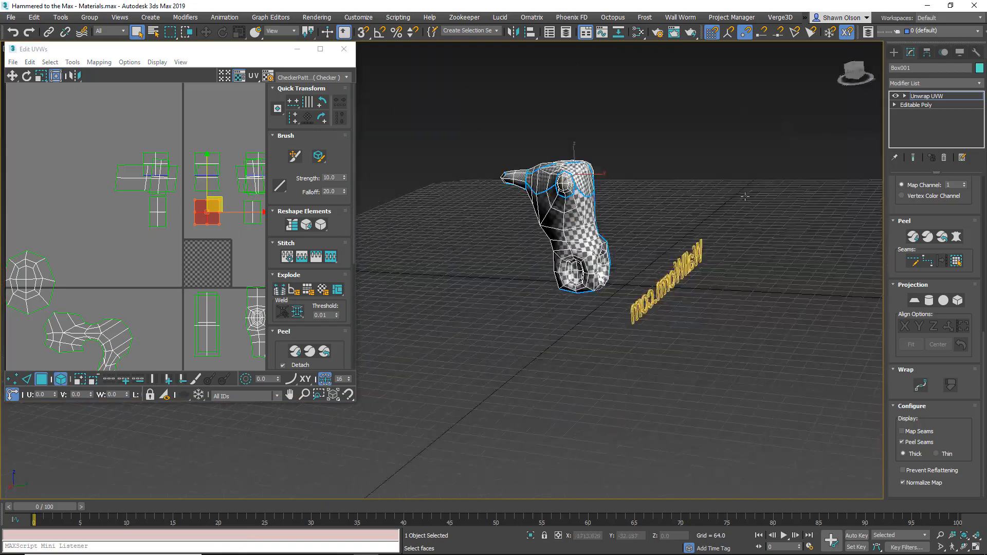
middle_click_drag(745, 197, 669, 288, "alt")
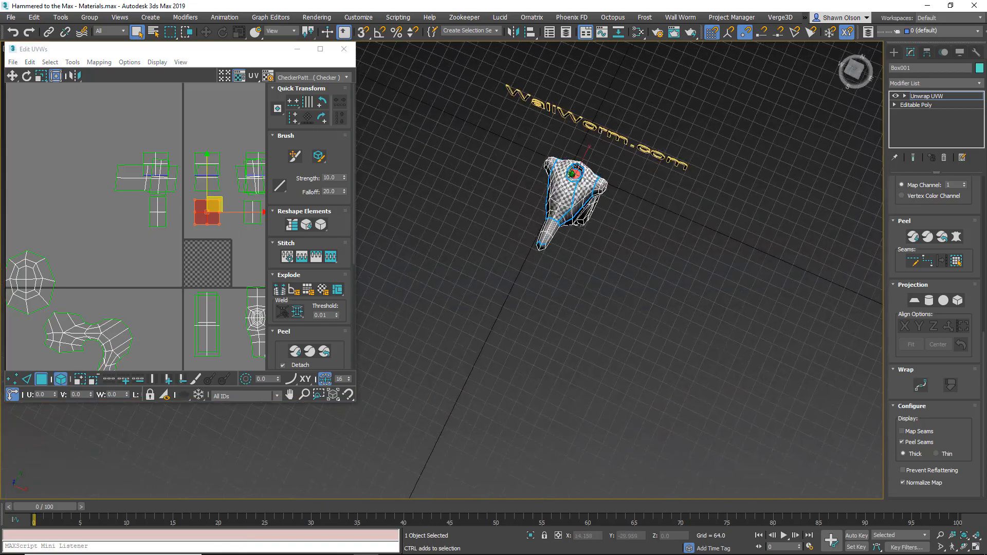
scroll(571, 173, "up", 6)
scroll(594, 257, "down", 4)
middle_click_drag(595, 257, 617, 232, "alt")
left_click(253, 212)
scroll(638, 262, "up", 5)
middle_click_drag(235, 247, 143, 231)
scroll(143, 234, "up", 2)
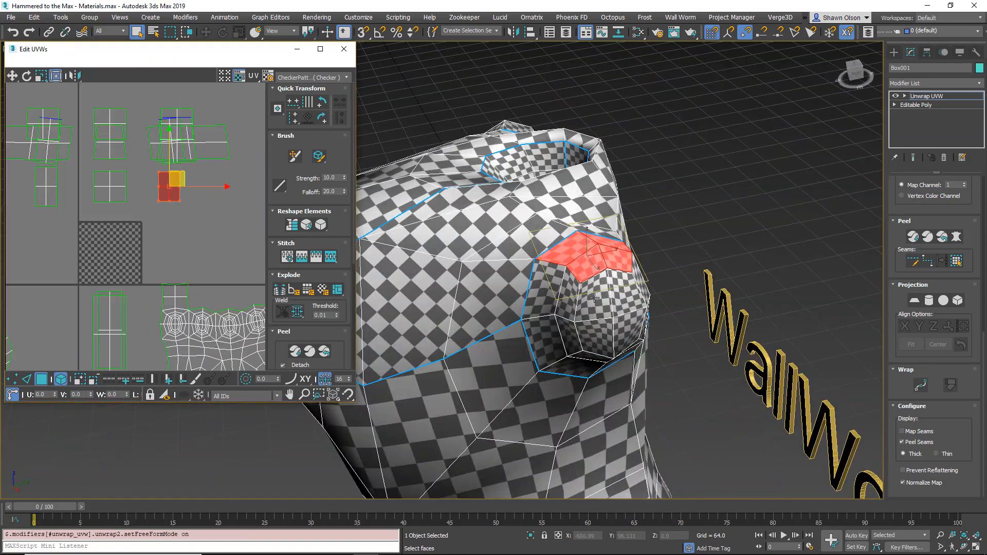
Step: Select the opposite arm stub's faces up to the seams, pelt-map and relax them, commit, and place the shell in empty UV space
left_click(594, 297)
left_click(956, 262)
left_click(957, 236)
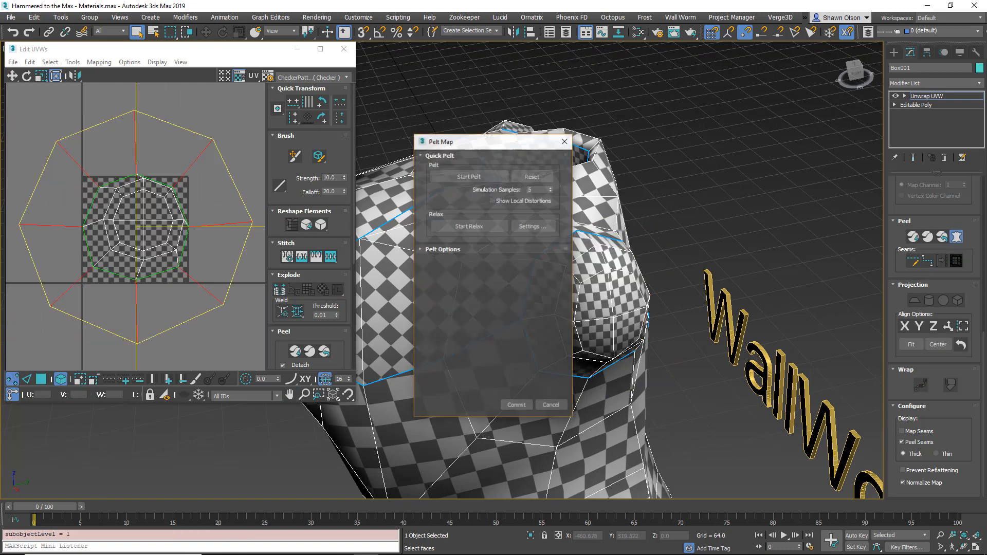
left_click(469, 176)
left_click(469, 226)
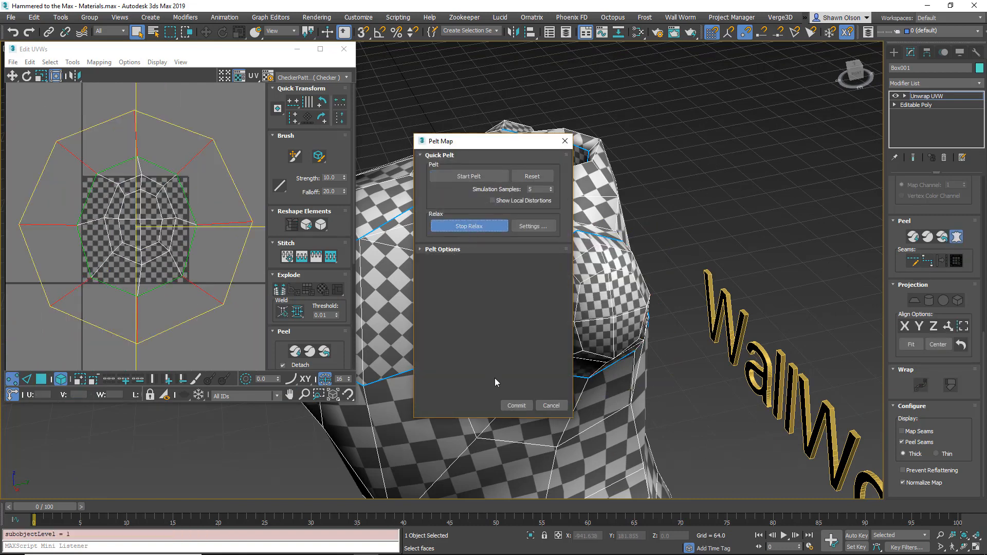
left_click(516, 406)
scroll(169, 254, "down", 1)
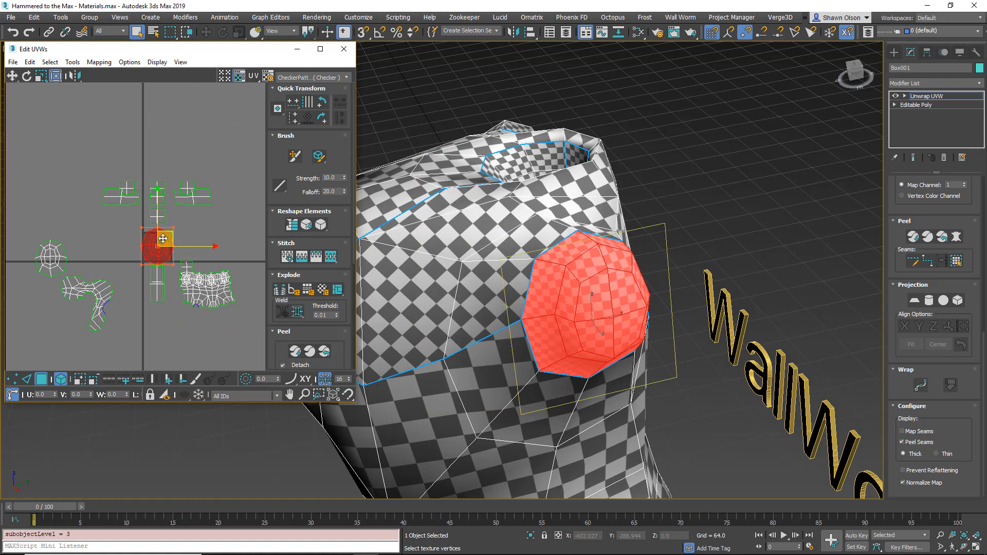
left_click_drag(163, 238, 47, 174)
Step: Select the neck opening's inner faces up to the seams, pelt-map and relax them, commit, and move the shell away from the texture tile
left_click(506, 168)
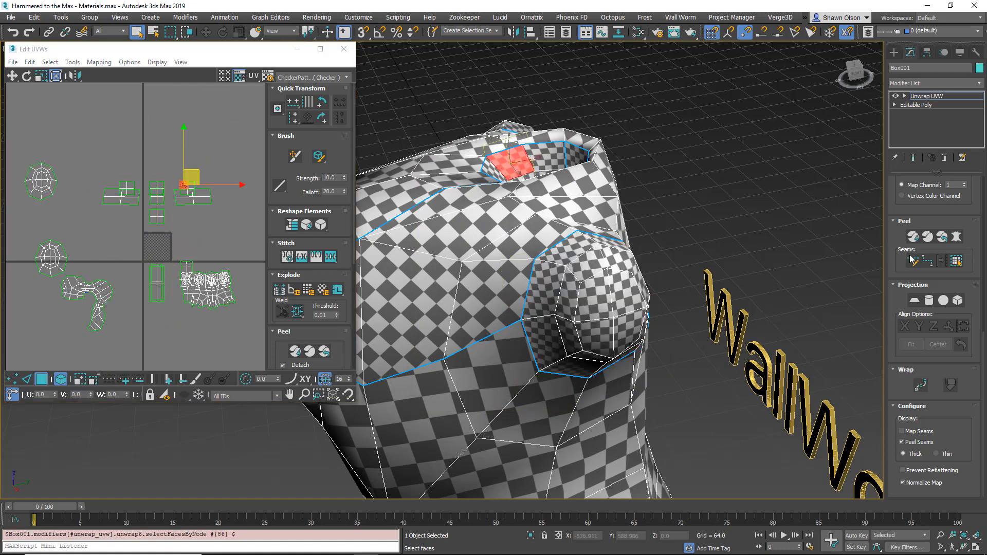
left_click(959, 262)
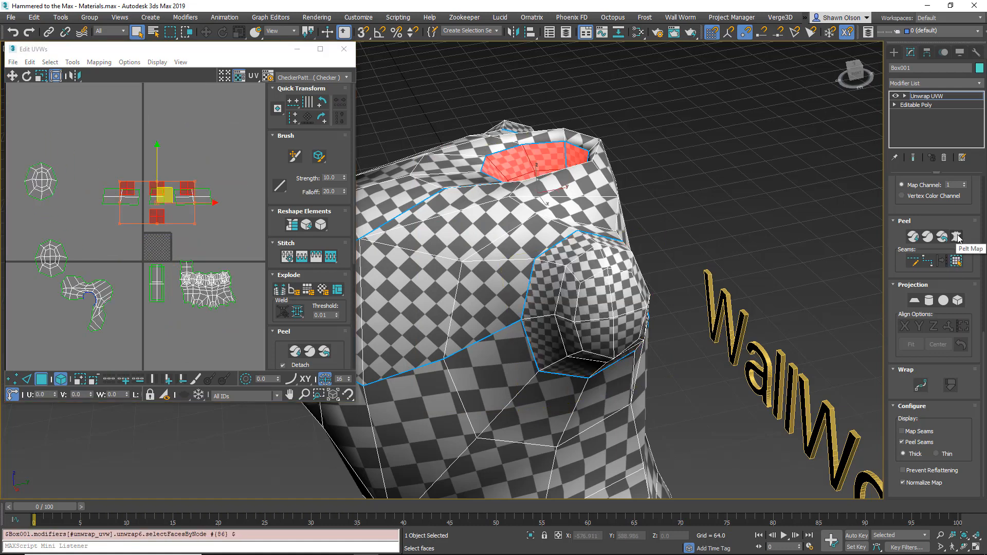
left_click(956, 237)
left_click(463, 176)
left_click(468, 226)
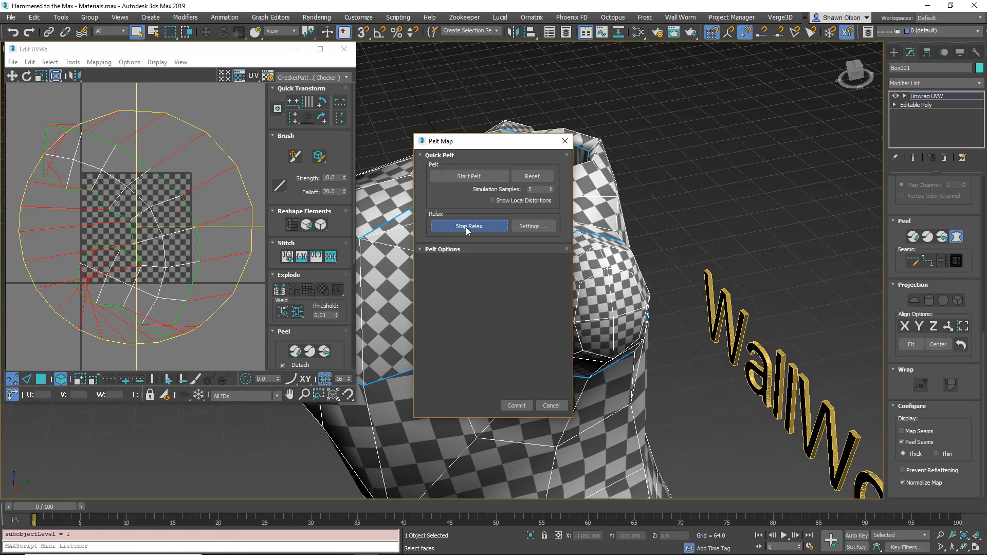
left_click(469, 227)
left_click(516, 406)
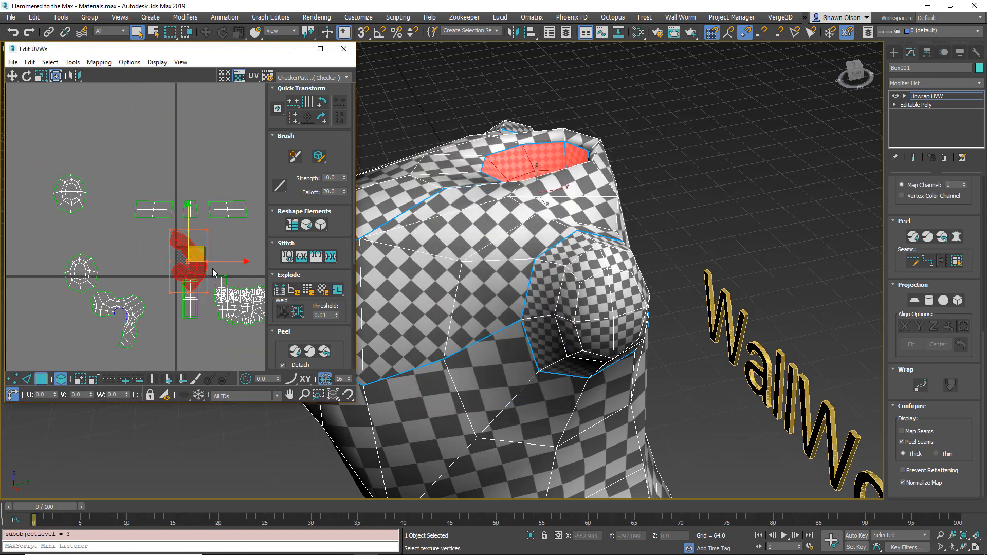
left_click_drag(201, 252, 23, 241)
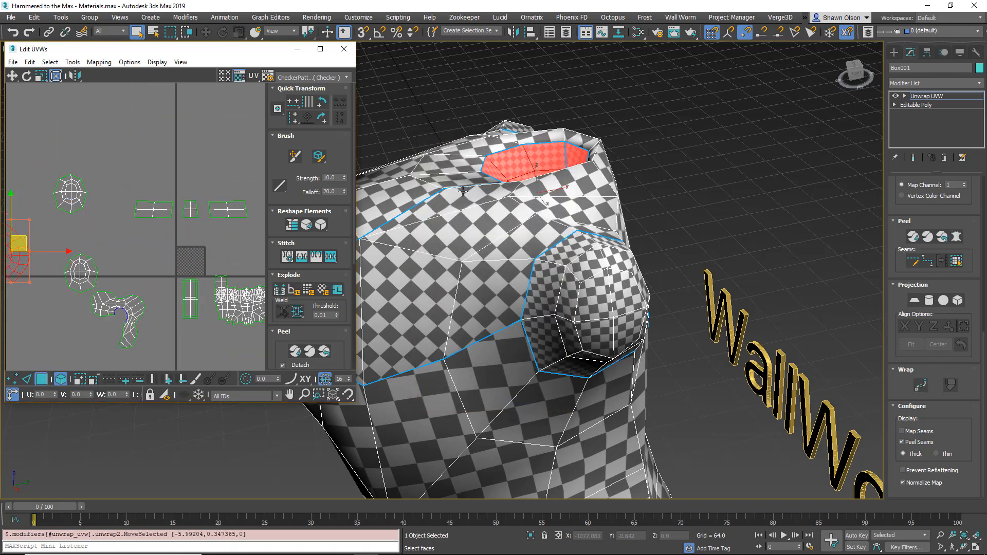
Step: Select the remaining box-mapped UV piece and expand the face selection to the seams around the long tapering limb
left_click(191, 302)
scroll(551, 259, "down", 4)
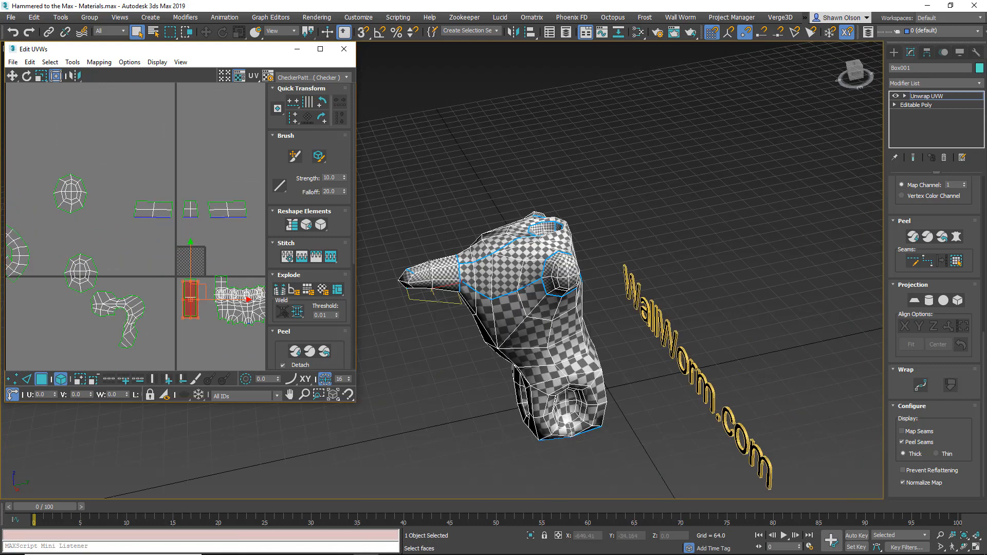
middle_click_drag(483, 301, 541, 255, "alt")
scroll(411, 286, "up", 5)
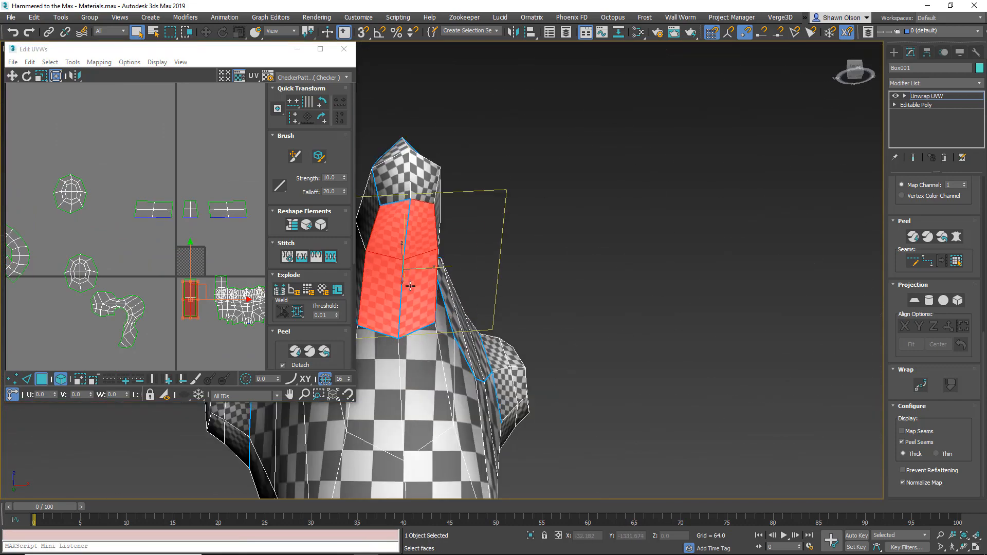
middle_click_drag(411, 286, 576, 313)
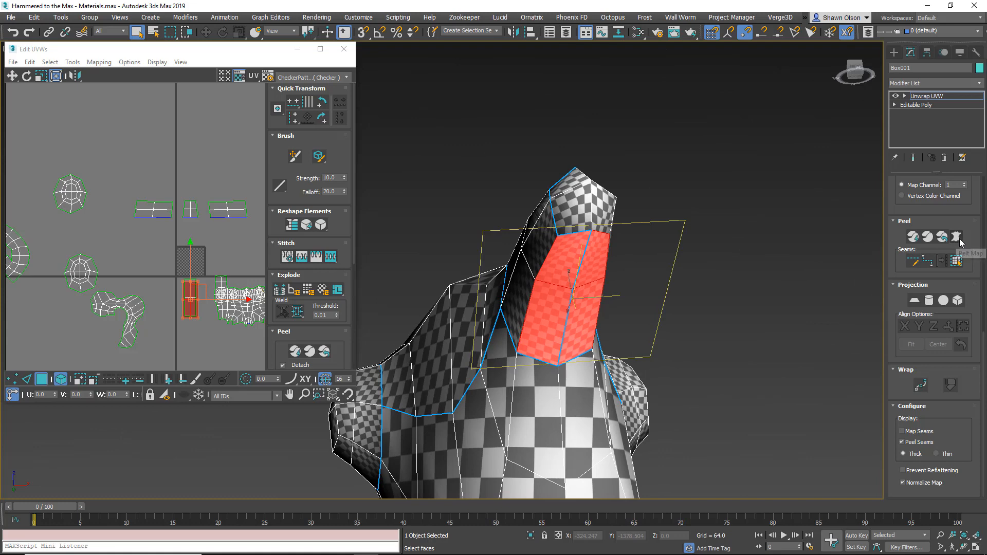
left_click(958, 263)
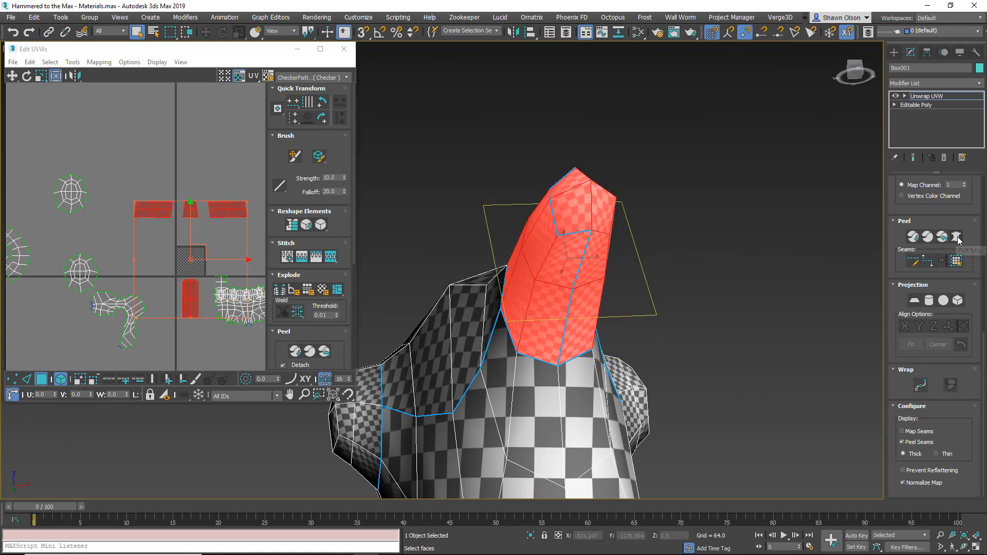
Step: Pelt-map and relax the tapering limb's selected faces, and commit the resulting shell
left_click(956, 237)
left_click(470, 176)
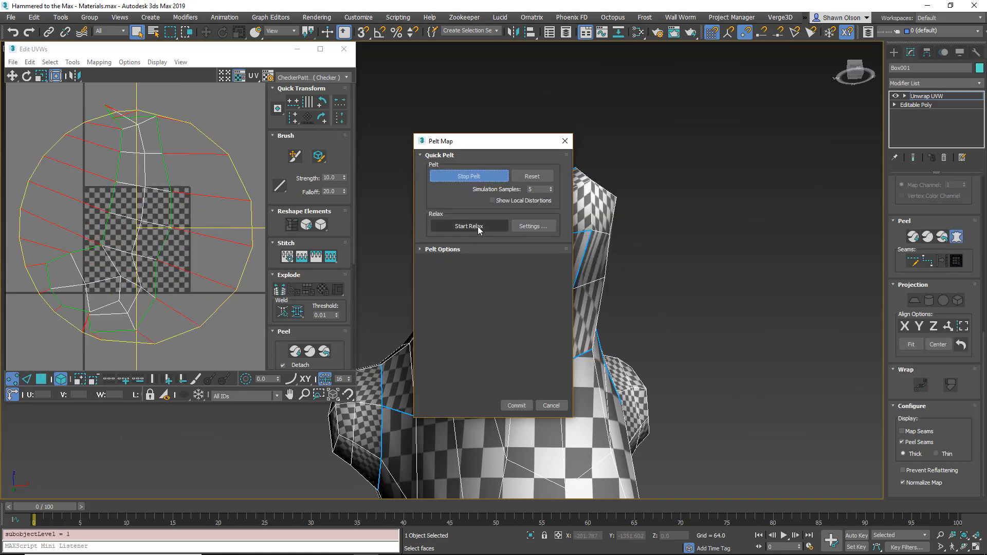
left_click(473, 226)
left_click(517, 406)
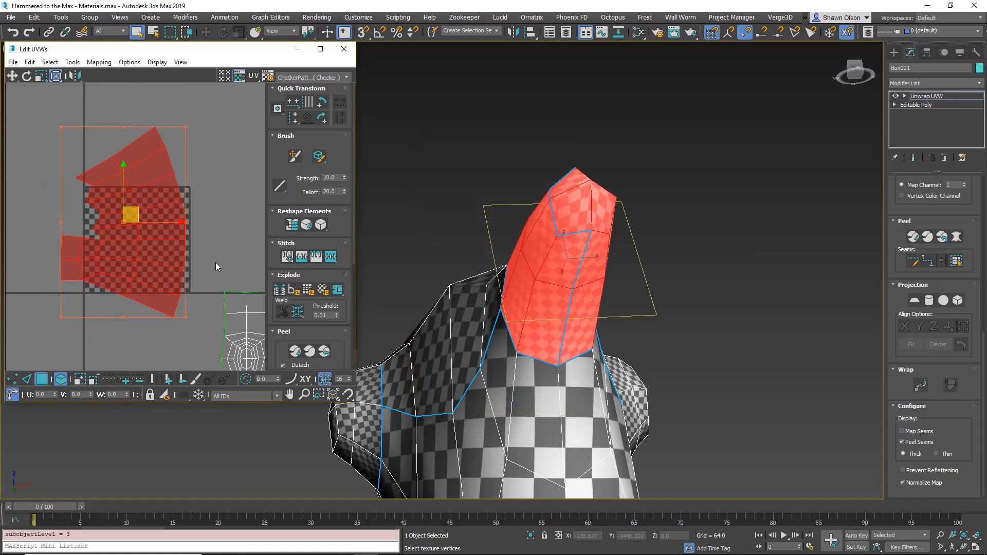
scroll(223, 276, "down", 5)
middle_click_drag(208, 291, 191, 261)
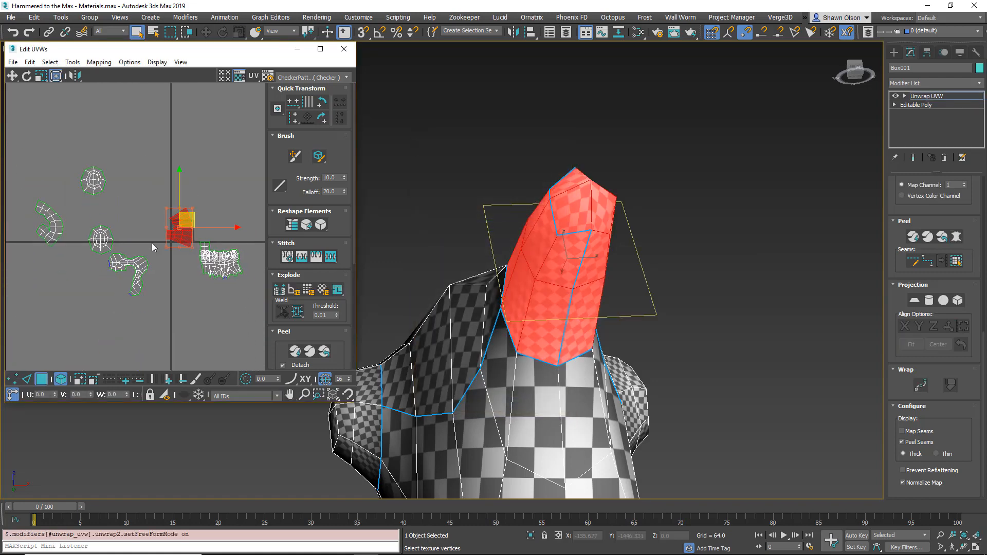
Step: Select all UV shells and pack them into the texture tile with Rescale and Rotate on and a padding of 0.02
left_click(733, 273)
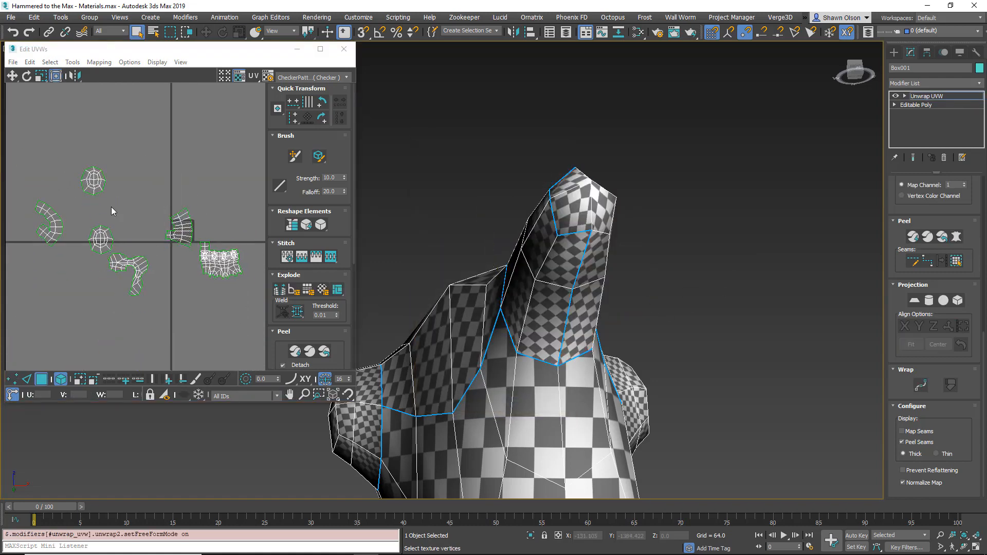
left_click_drag(17, 147, 270, 330)
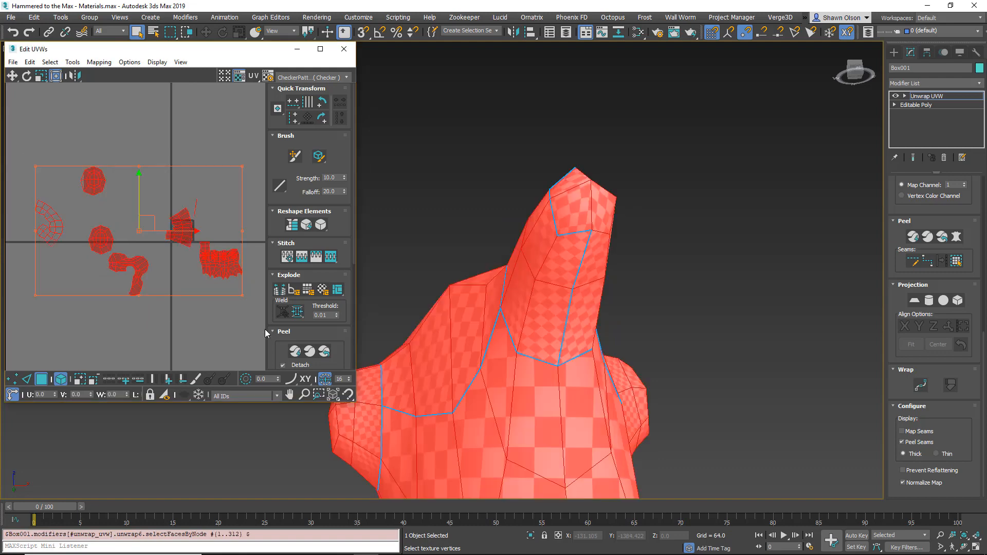
left_click_drag(963, 274, 974, 447)
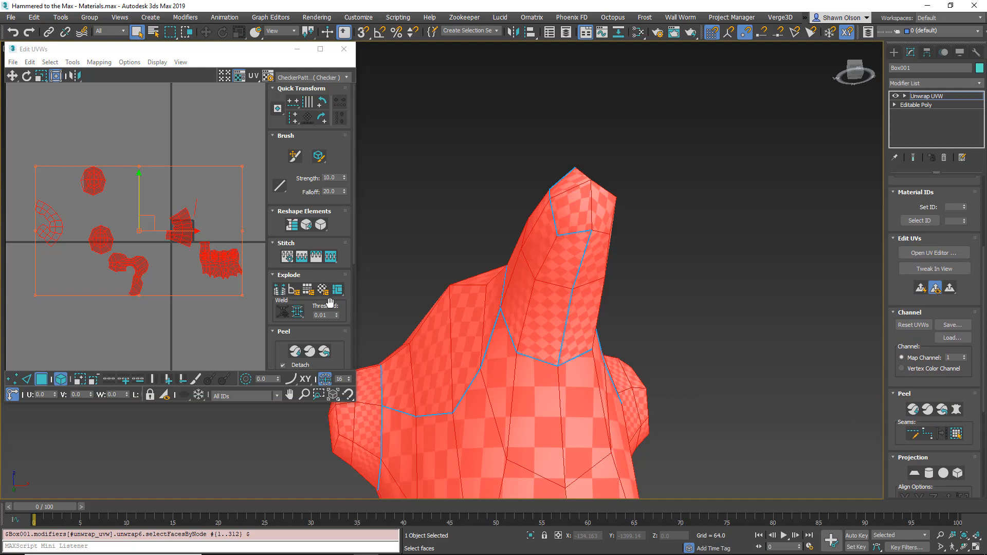
left_click_drag(330, 302, 320, 137)
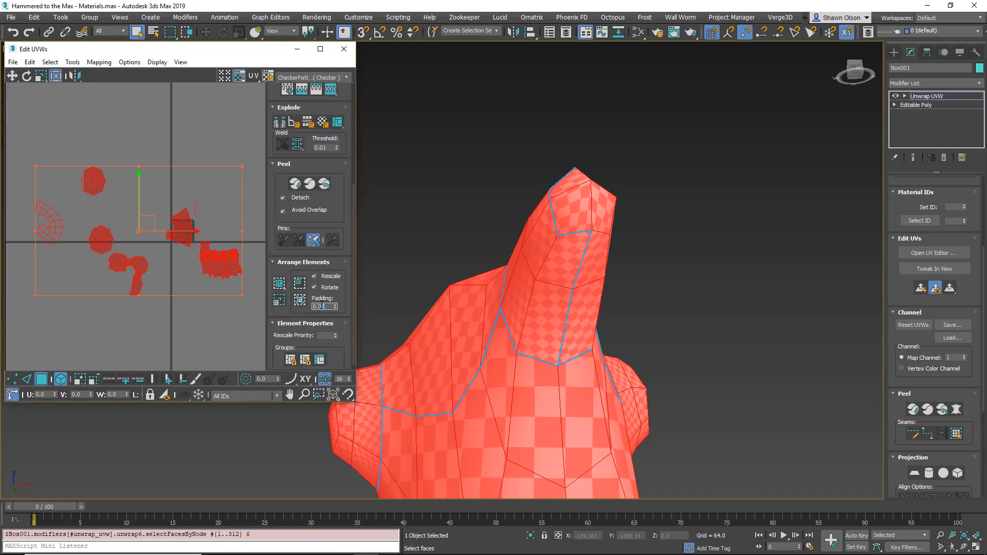
left_click(300, 301)
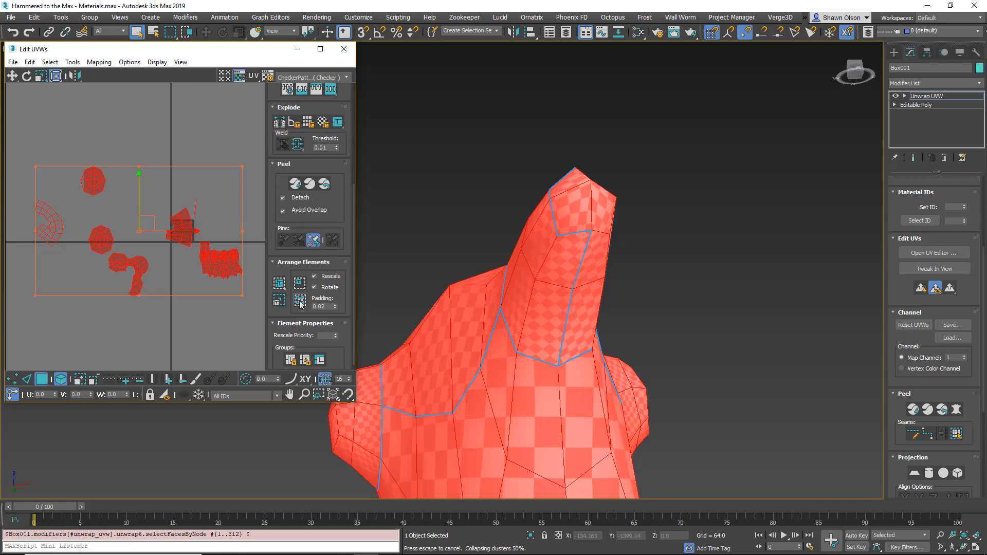
scroll(173, 259, "up", 3)
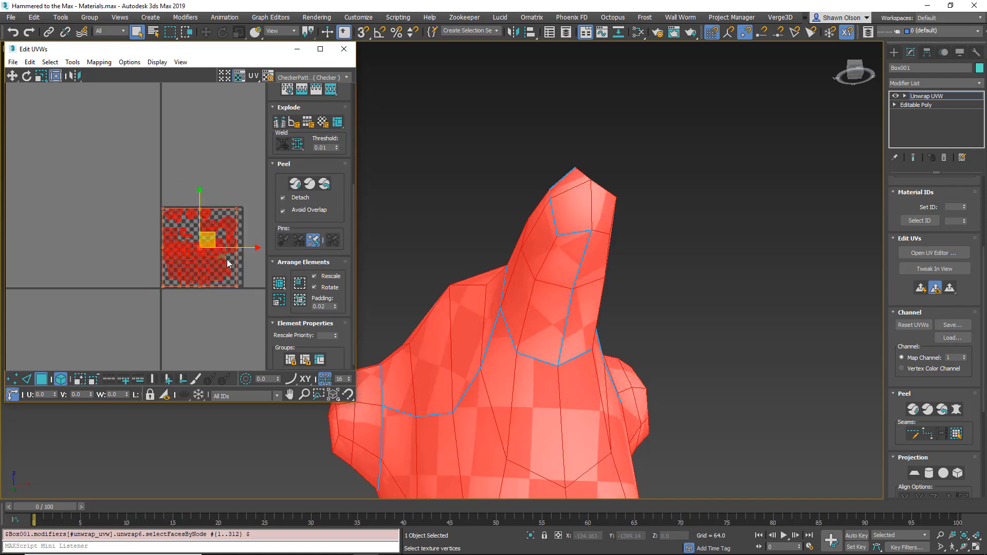
scroll(206, 252, "up", 4)
Step: Clear the face selection and examine the checker pattern's scale and distortion around the torso
scroll(584, 307, "down", 5)
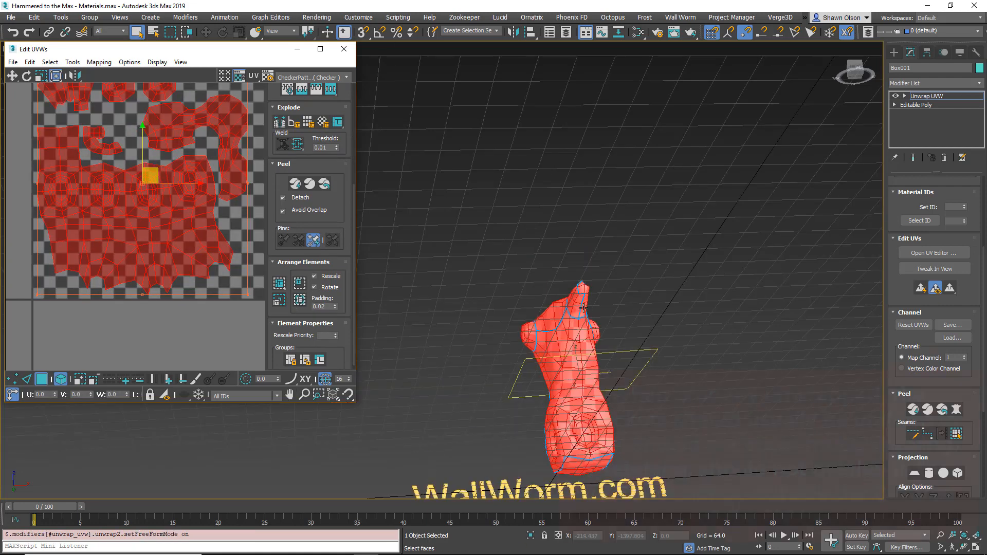
scroll(583, 307, "up", 8)
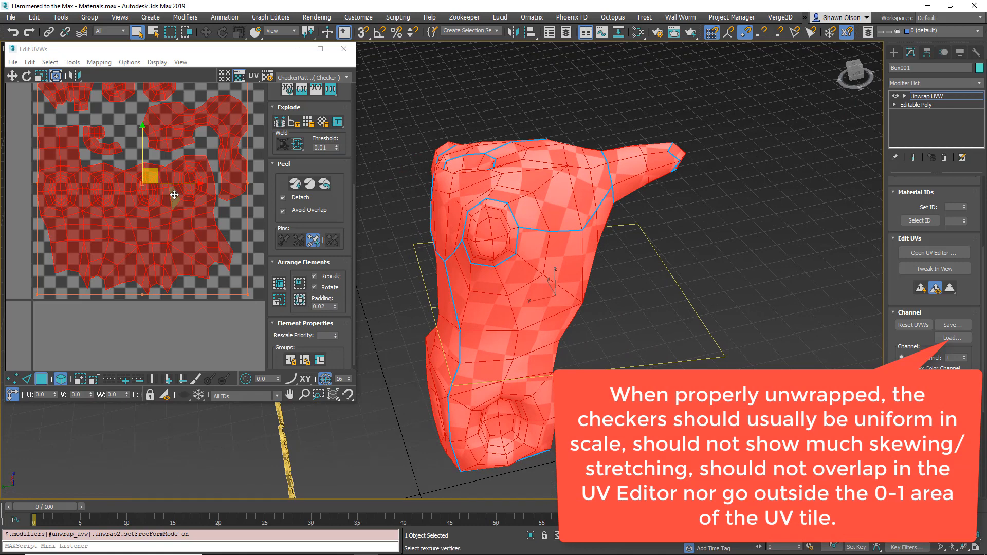
left_click(226, 348)
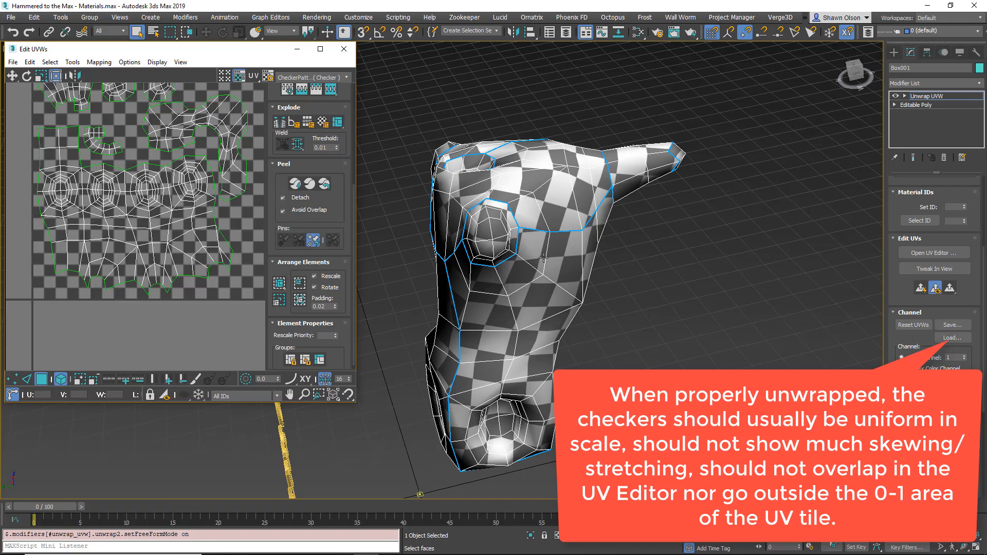
middle_click_drag(533, 255, 498, 222, "alt")
scroll(536, 193, "up", 3)
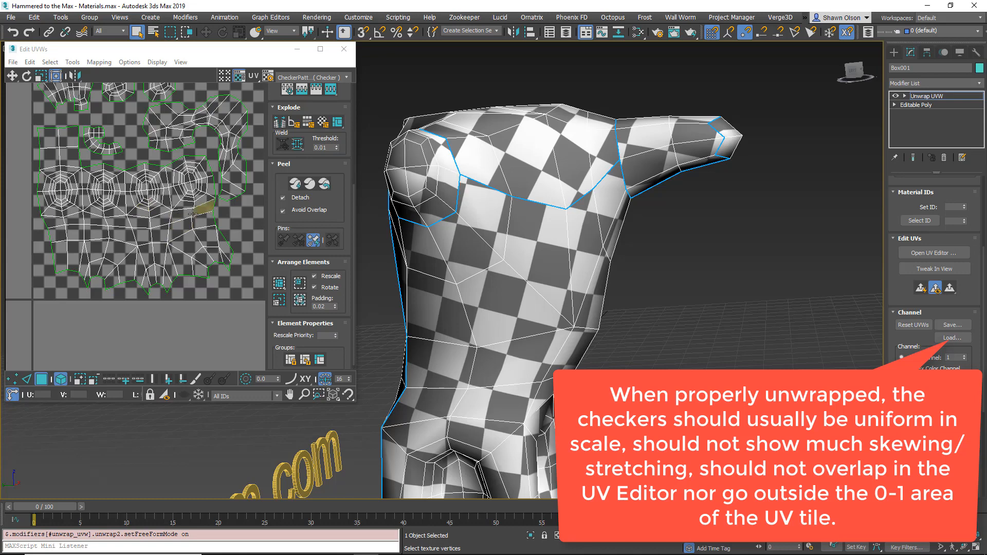
Step: Enlarge the UV editor window and scale all the packed shells up uniformly to about 112%
middle_click_drag(204, 216, 190, 270)
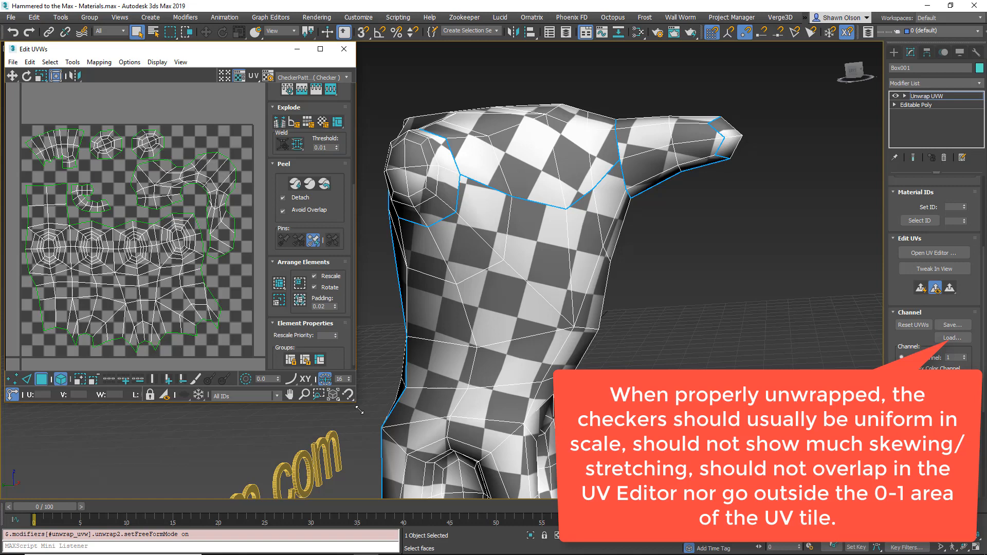
left_click_drag(360, 410, 452, 482)
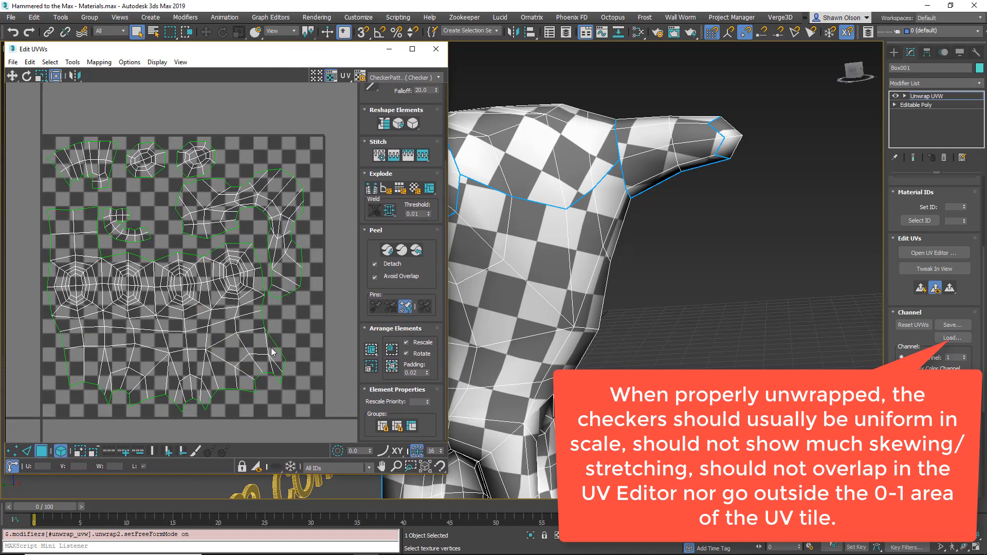
key("ctrl+a")
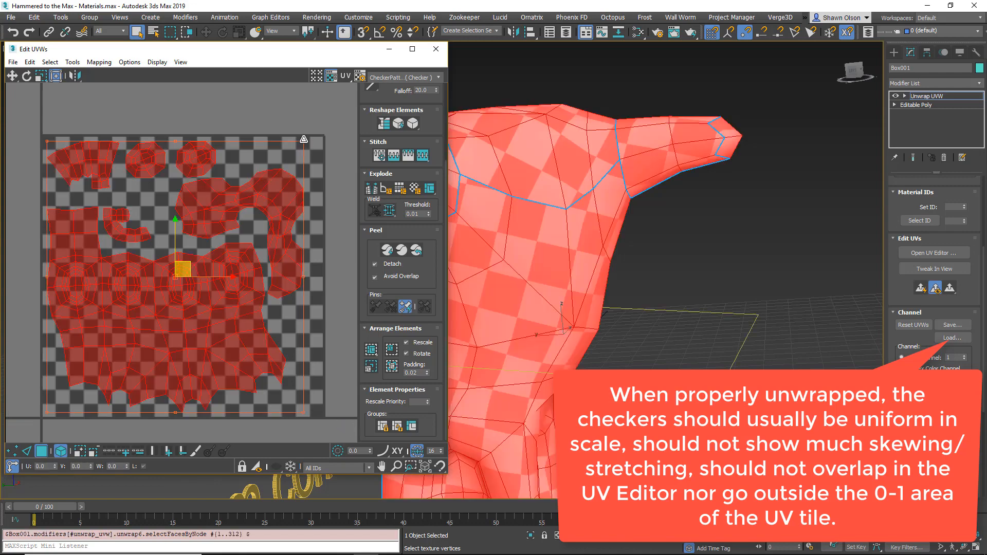
left_click_drag(304, 139, 334, 115)
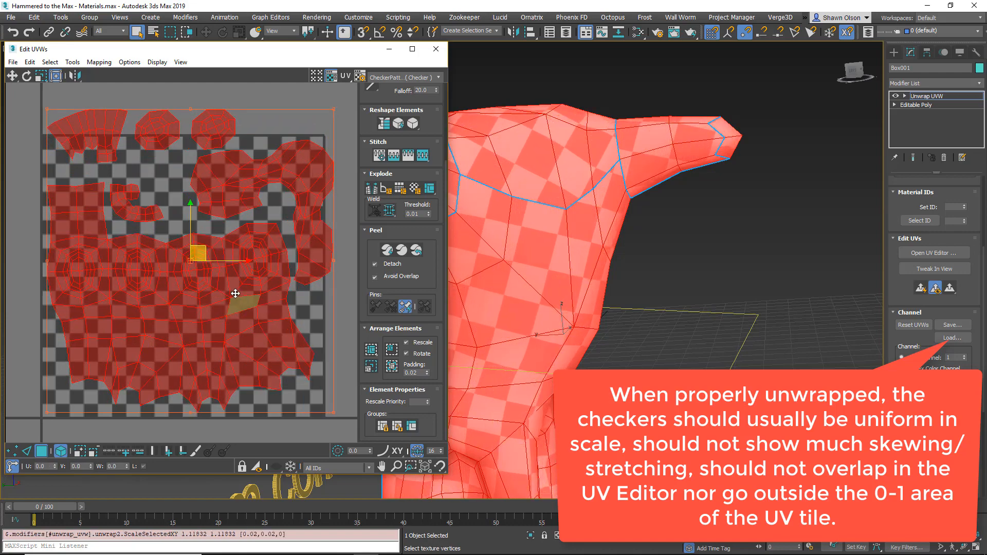
Step: Nudge the main torso shell into the tile's lower-left corner, and move the upper torso's shell inside the tile's right edge
left_click(177, 299)
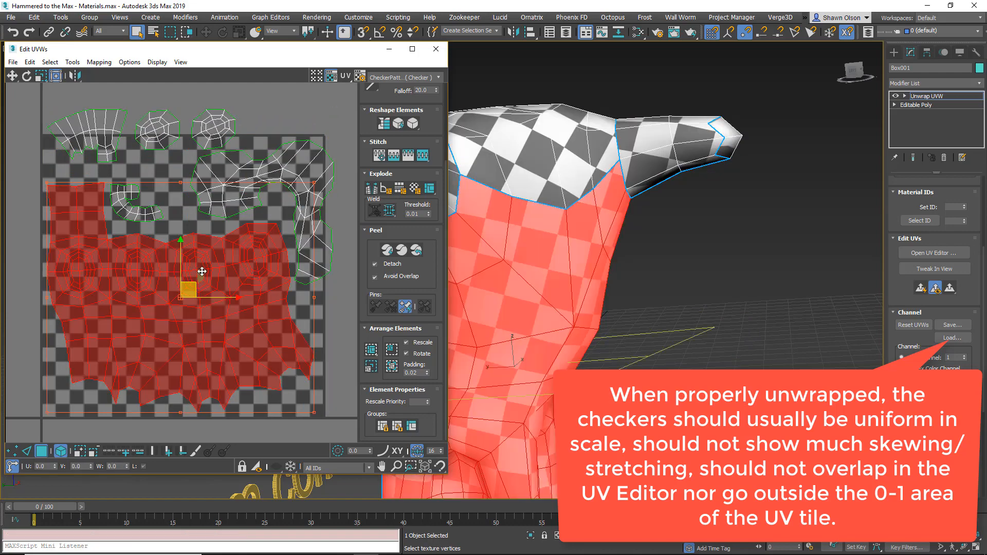
left_click_drag(191, 287, 189, 293)
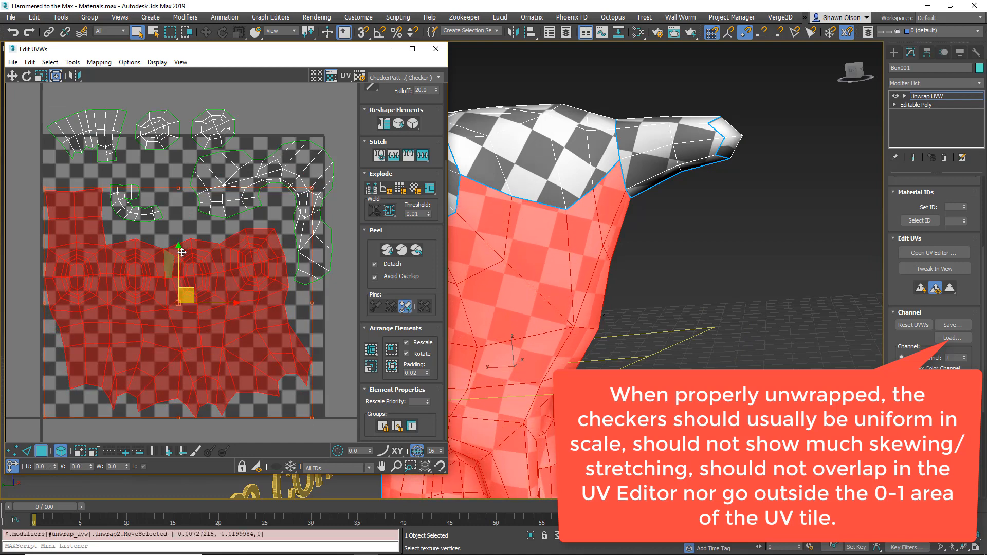
left_click(336, 138)
left_click(288, 160)
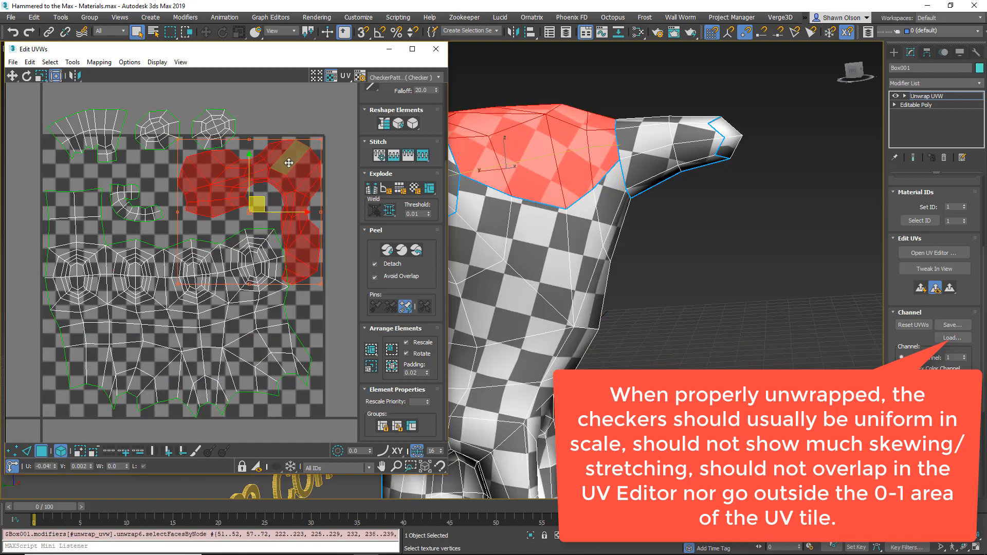
left_click_drag(289, 163, 288, 163)
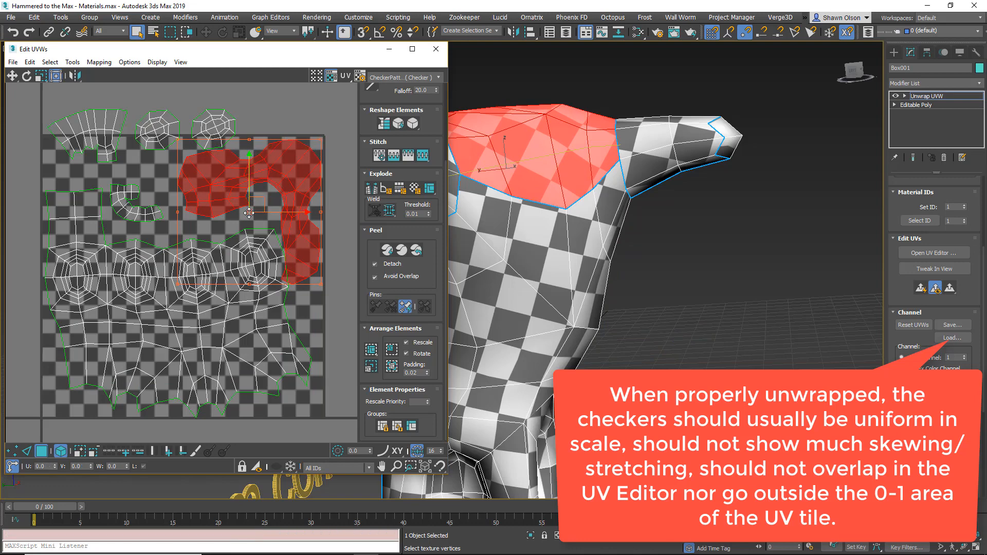
Step: Rotate the upper torso's shell slightly counterclockwise and nudge it to fit within the tile's upper-right corner
right_click(266, 178)
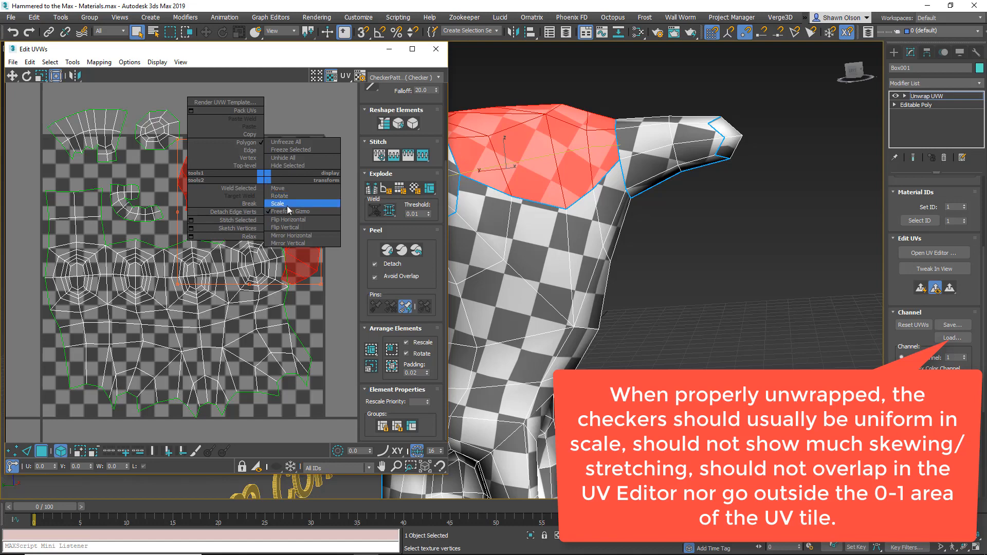
left_click(306, 131)
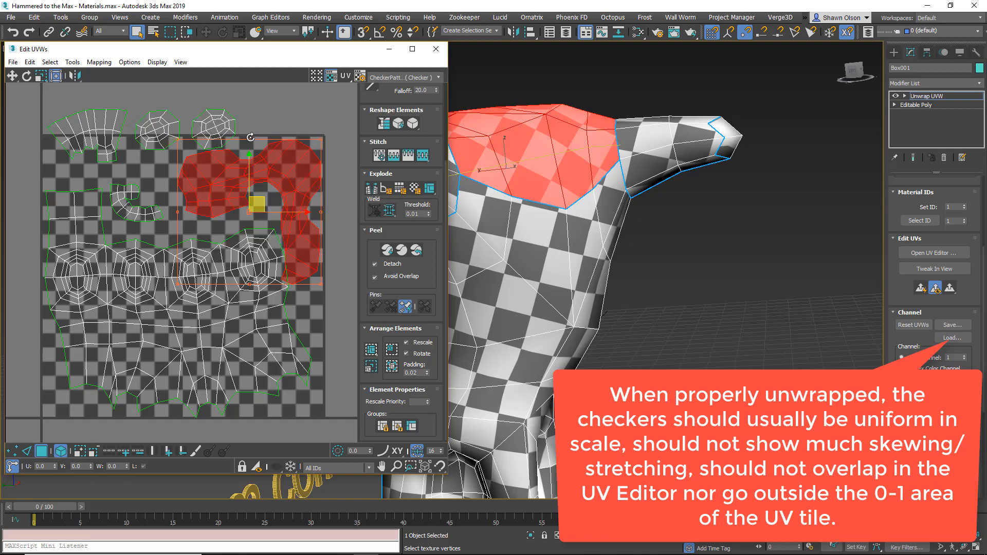
left_click_drag(251, 137, 238, 138)
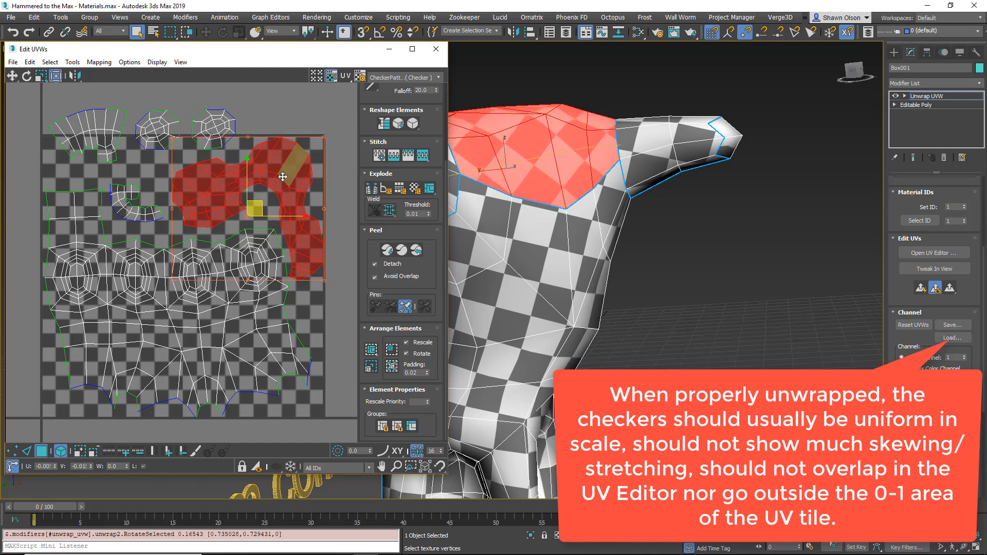
left_click_drag(282, 177, 279, 183)
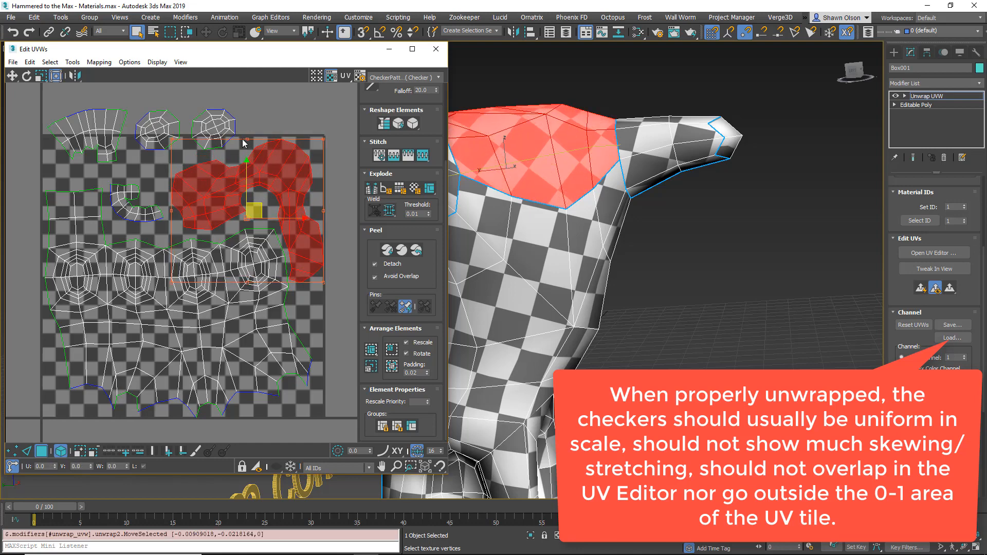
left_click_drag(244, 139, 246, 139)
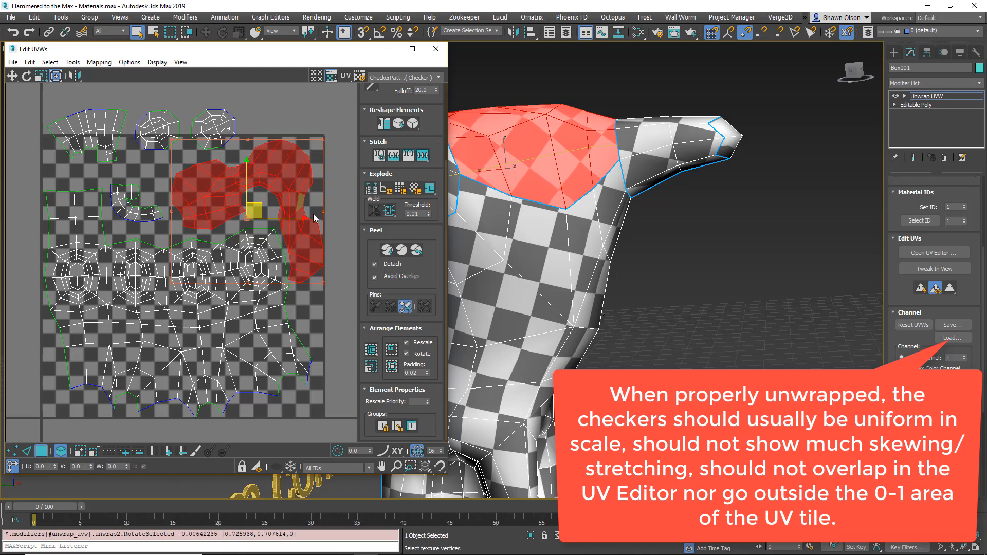
left_click_drag(309, 236, 308, 238)
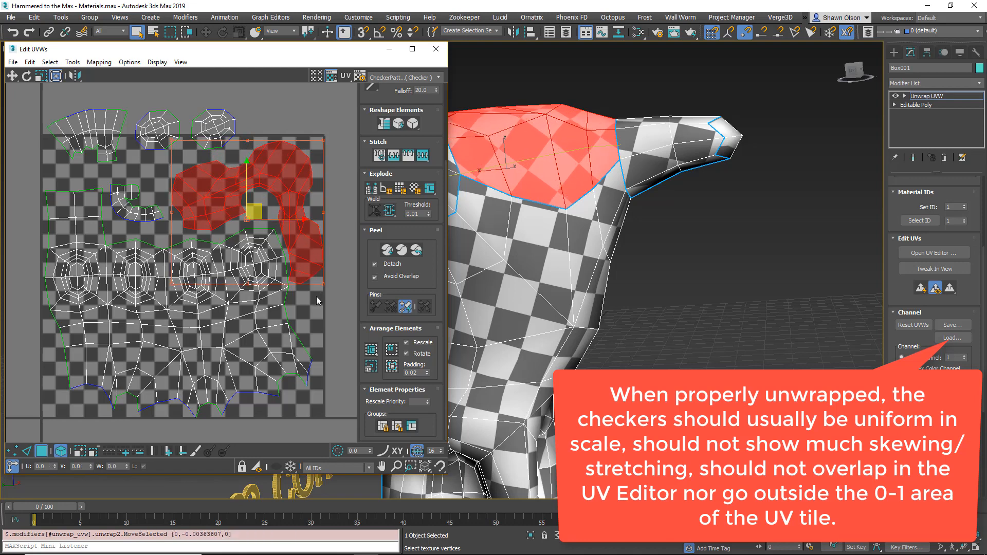
Step: Examine the upper torso shell's clearance from the tile's right edge and from the main torso shell
scroll(308, 238, "up", 5)
scroll(271, 266, "down", 5)
scroll(325, 243, "up", 5)
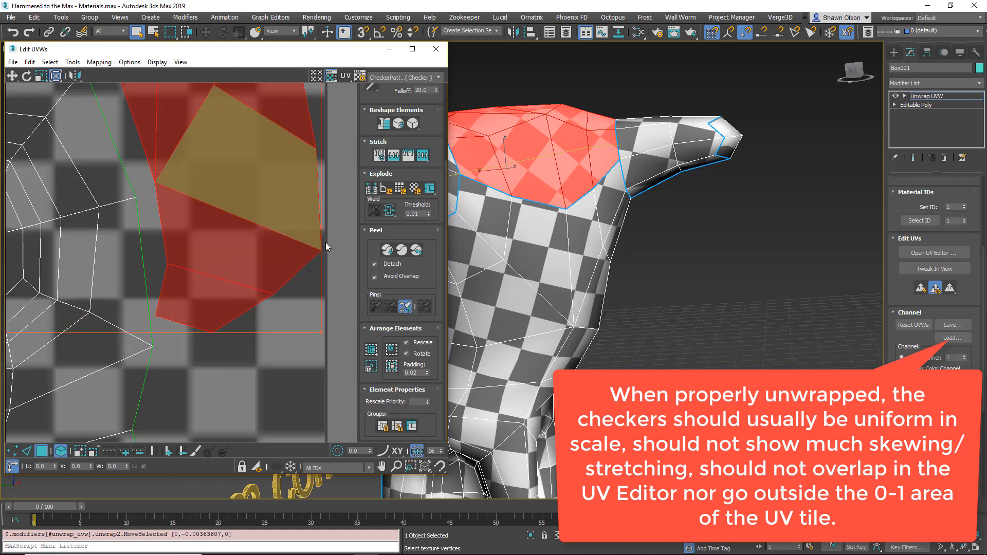
scroll(320, 240, "down", 5)
scroll(308, 241, "down", 5)
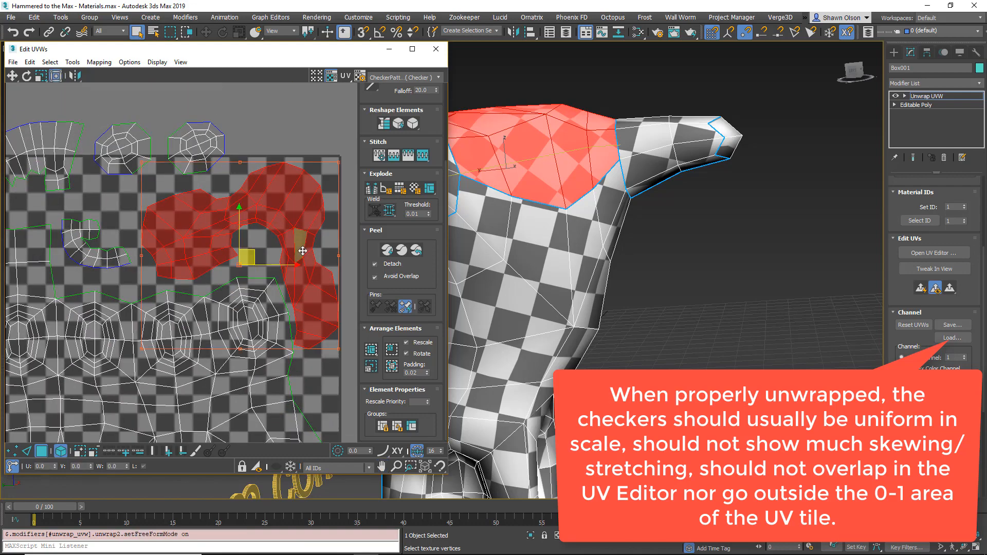
middle_click_drag(149, 286, 174, 280)
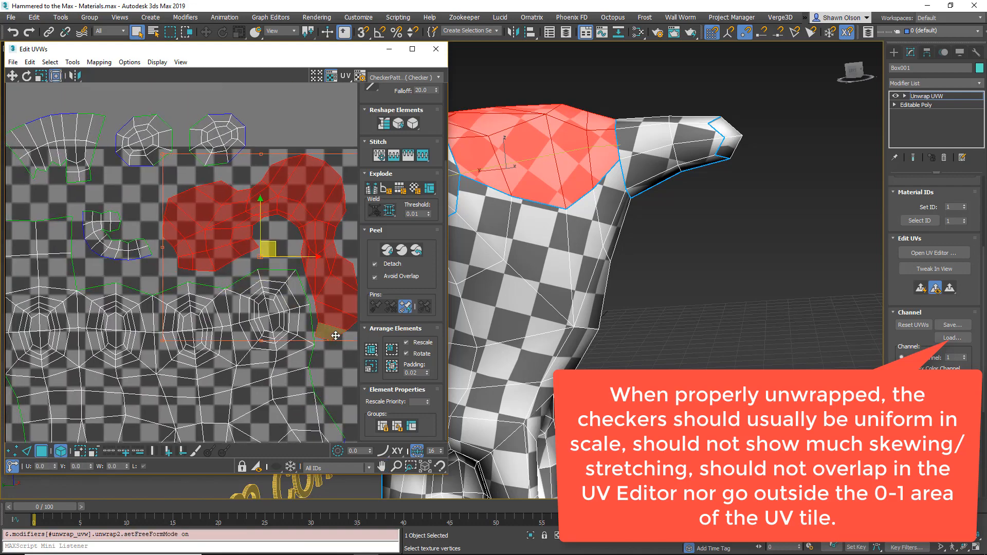
scroll(321, 346, "up", 5)
scroll(258, 345, "down", 7)
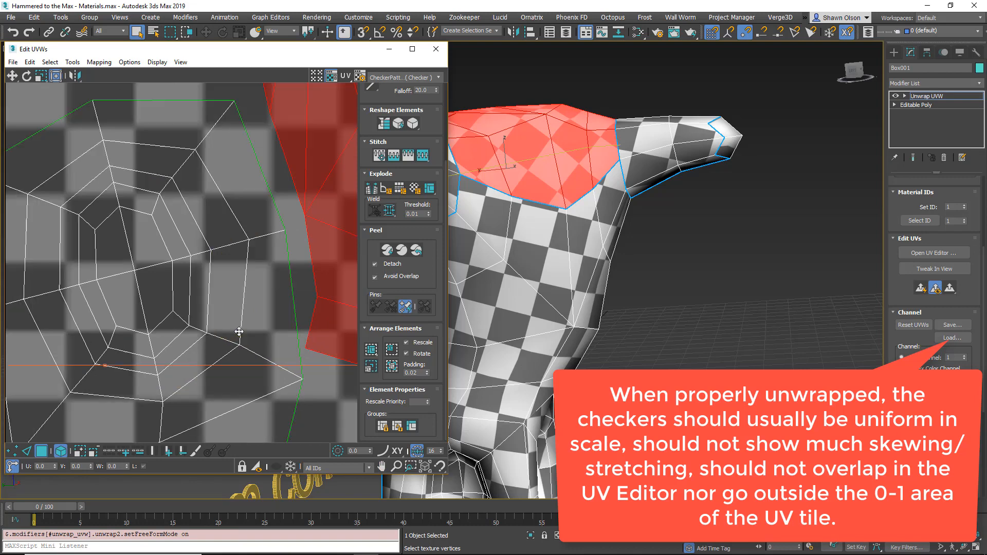
Step: Try placing the small curved shell above the main torso shell and the arm shell inside the tile's upper-left area
scroll(91, 282, "up", 2)
left_click(104, 255)
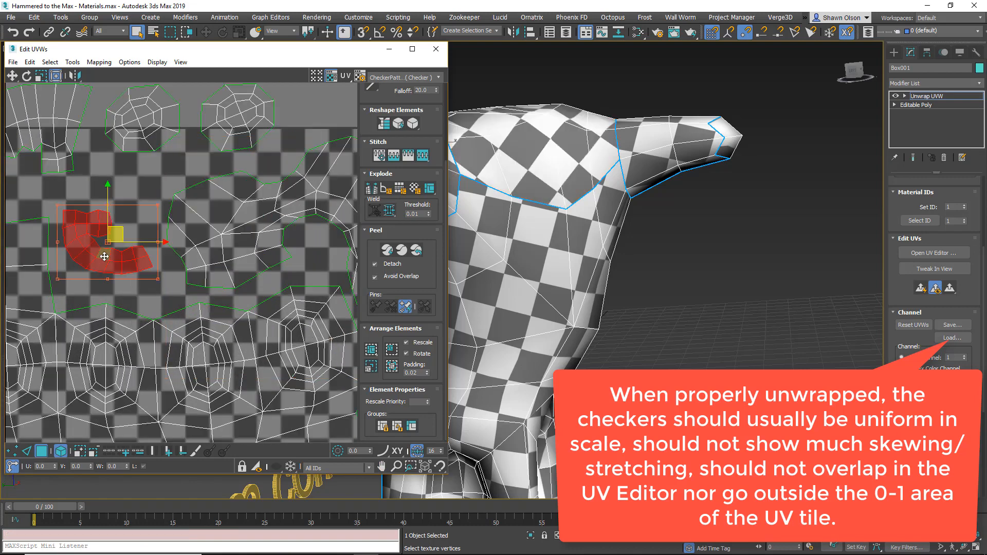
left_click_drag(104, 255, 133, 285)
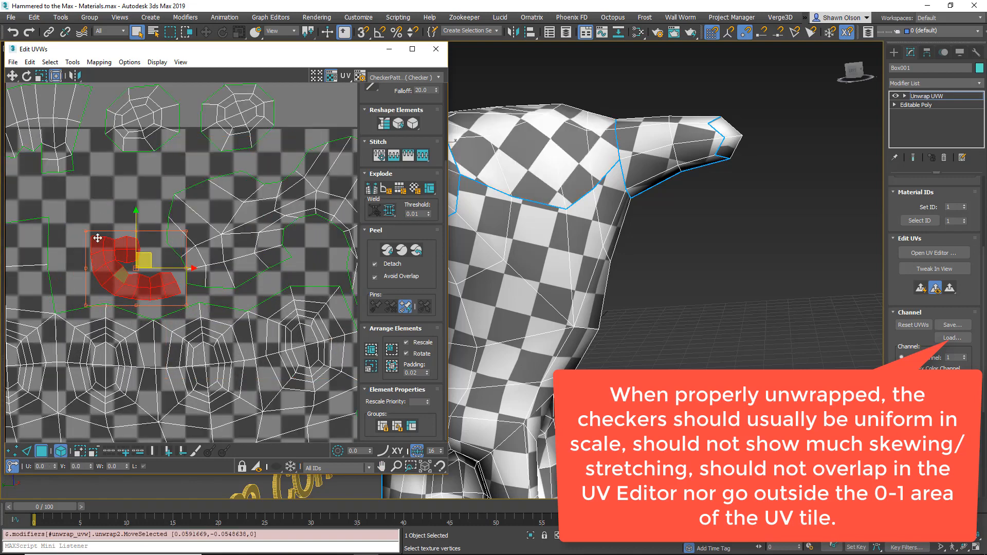
scroll(298, 219, "down", 3)
left_click_drag(138, 187, 180, 198)
scroll(139, 208, "up", 3)
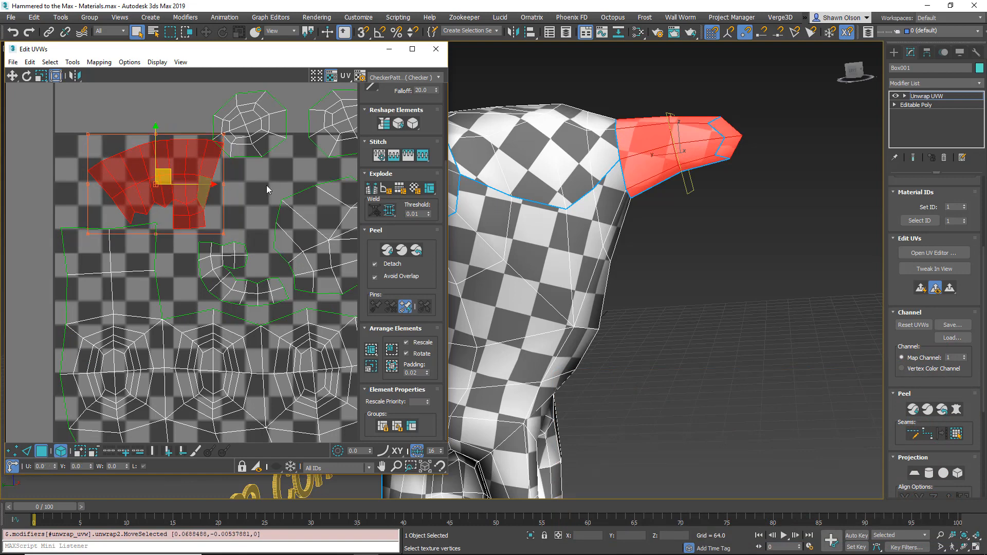
Step: Try placing the two round shells between the arm shell and the upper torso shell, near the tile's upper edge
middle_click_drag(267, 185, 149, 181)
left_click_drag(237, 120, 142, 199)
mouse_move(156, 223)
middle_mouse_down()
mouse_move(241, 254)
mouse_move(162, 213)
middle_mouse_up()
left_click_drag(153, 131, 216, 152)
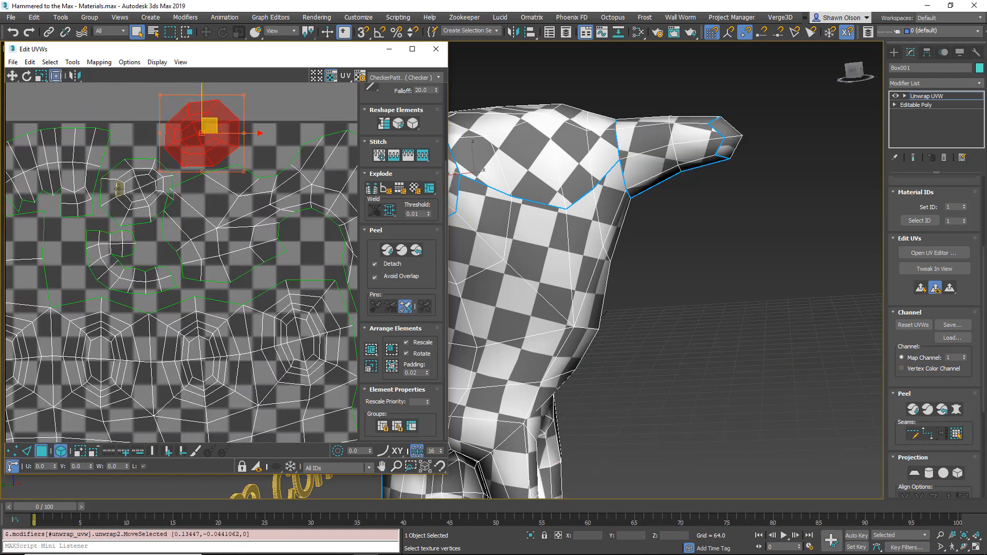
Step: Try nudging the two round shells and the small curved shell to fit between the arm and upper torso shells
left_click(149, 172)
left_click_drag(138, 156, 118, 158)
left_click_drag(148, 206, 144, 208)
left_click_drag(112, 275, 107, 280)
left_click_drag(122, 196, 120, 201)
left_click_drag(208, 127, 192, 134)
Step: Move the small curved shell outside the tile's left edge and the lower round shell above the tile to free space
middle_click_drag(64, 200, 127, 211)
scroll(180, 222, "down", 3)
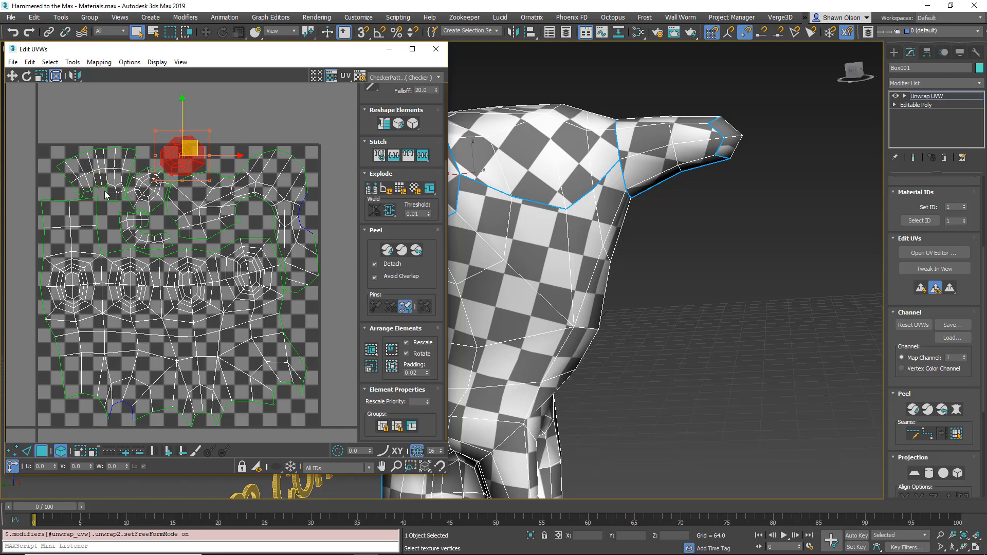
middle_click_drag(120, 225, 158, 234)
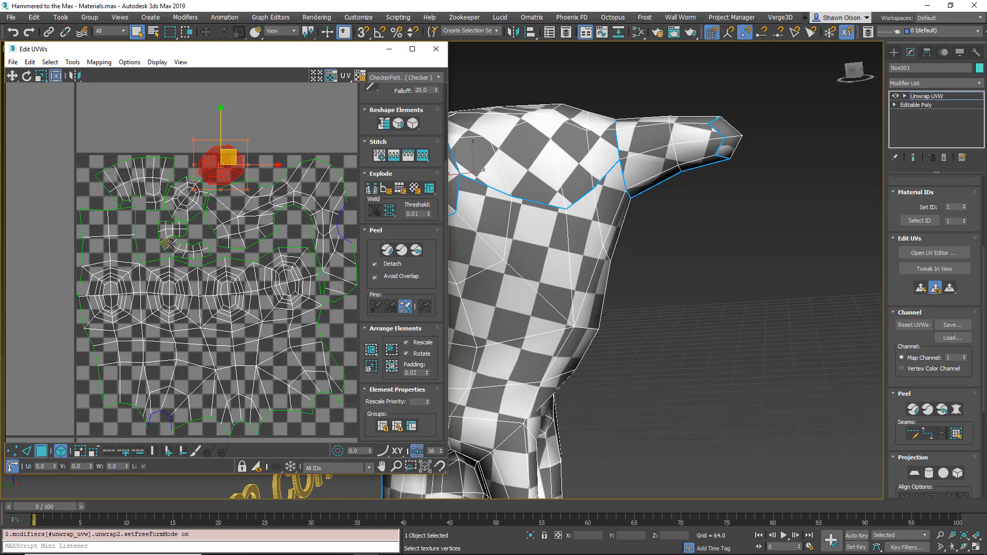
left_click(171, 247)
left_click_drag(172, 248, 23, 163)
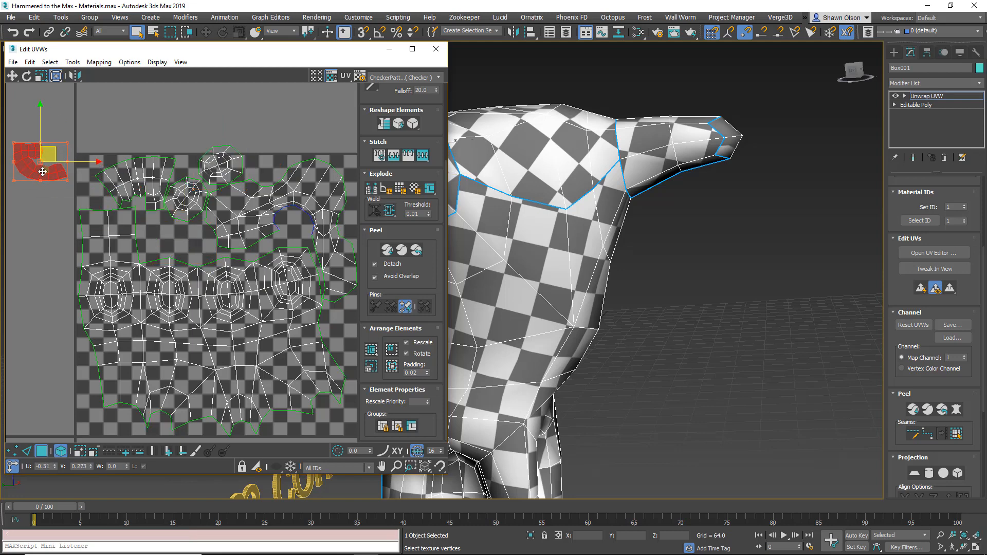
left_click(189, 204)
left_click_drag(190, 204, 167, 127)
Step: Rotate the arm shell and fit it into the gap between the main torso shell and the upper torso shell
left_click(150, 174)
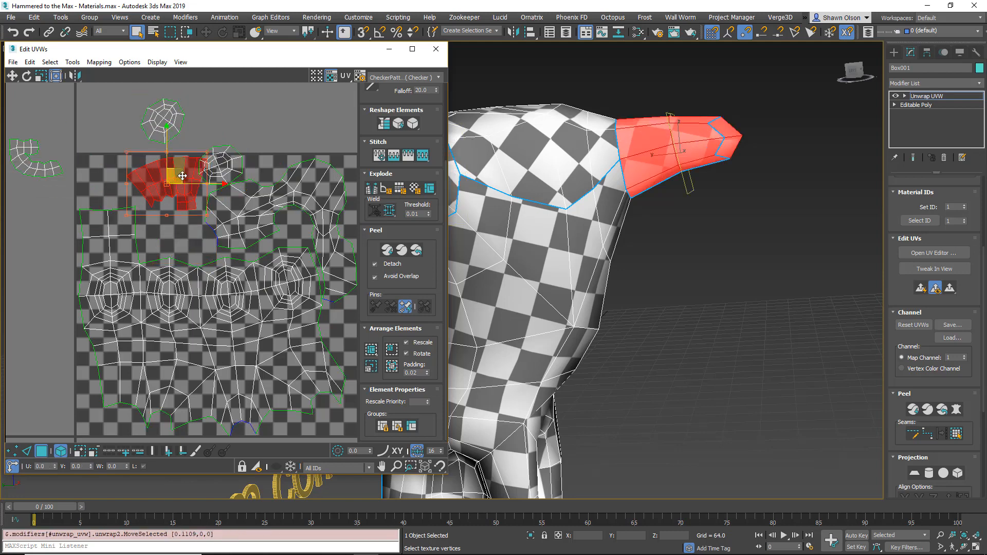
left_click_drag(150, 175, 140, 376)
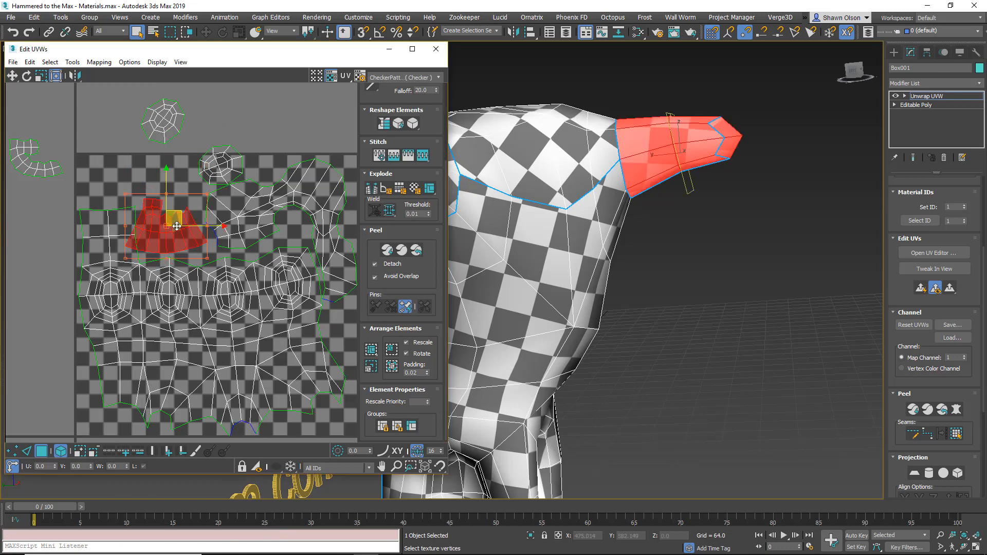
left_click_drag(177, 219, 203, 208)
scroll(190, 250, "up", 4)
left_click_drag(191, 248, 194, 245)
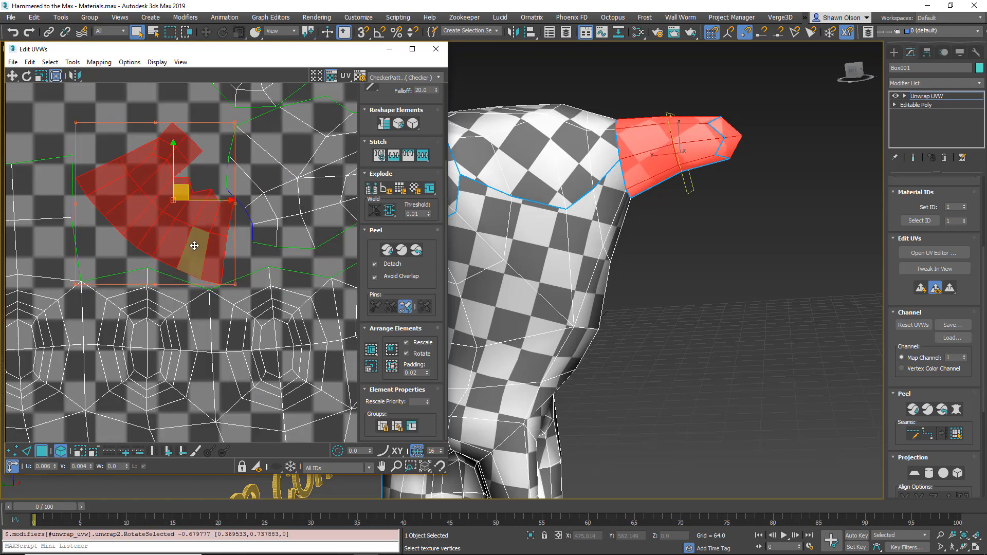
Step: Select the upper torso shell and examine its spacing from the tile's right edge and the surrounding shells
left_click(306, 244)
scroll(308, 236, "down", 4)
middle_click_drag(309, 236, 200, 242)
scroll(309, 303, "up", 7)
scroll(296, 339, "down", 4)
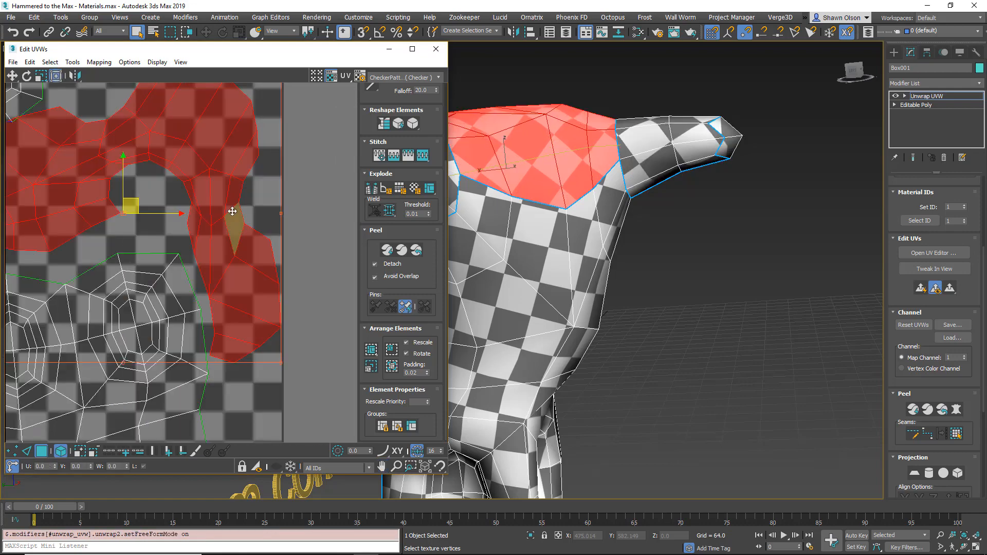
middle_click_drag(45, 175, 115, 266)
middle_click_drag(248, 367, 91, 229)
scroll(184, 270, "up", 3)
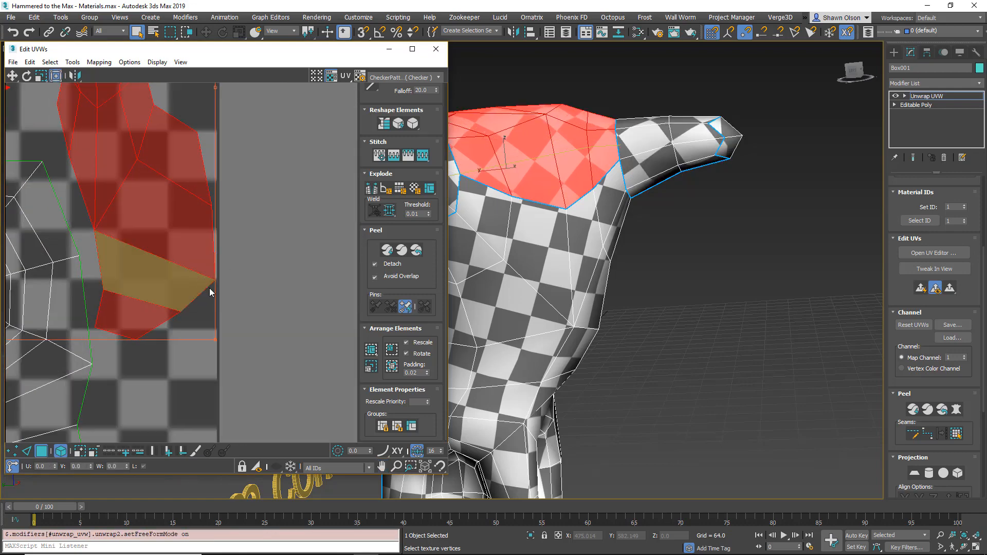
scroll(216, 292, "down", 4)
scroll(147, 246, "down", 5)
middle_click_drag(147, 246, 295, 258)
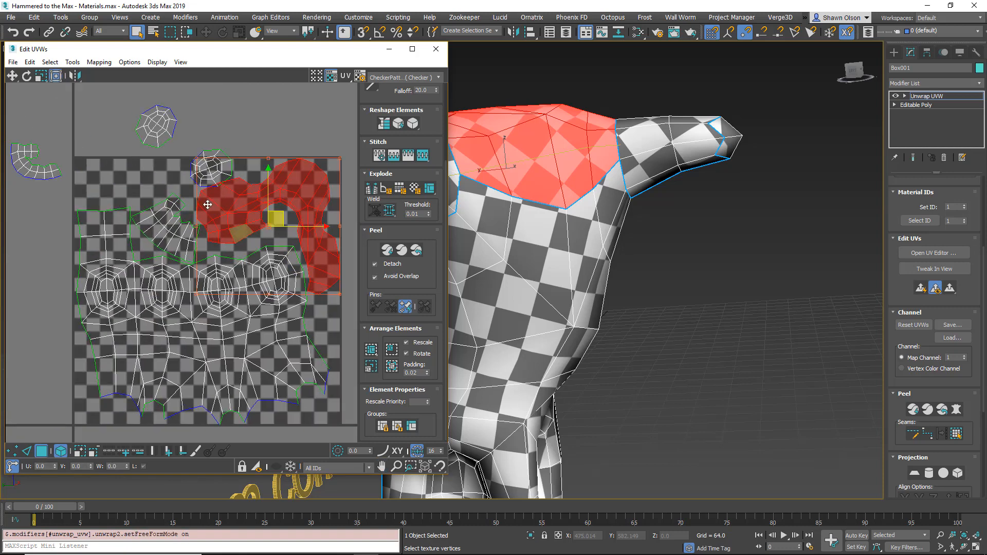
scroll(191, 197, "up", 3)
scroll(191, 197, "down", 2)
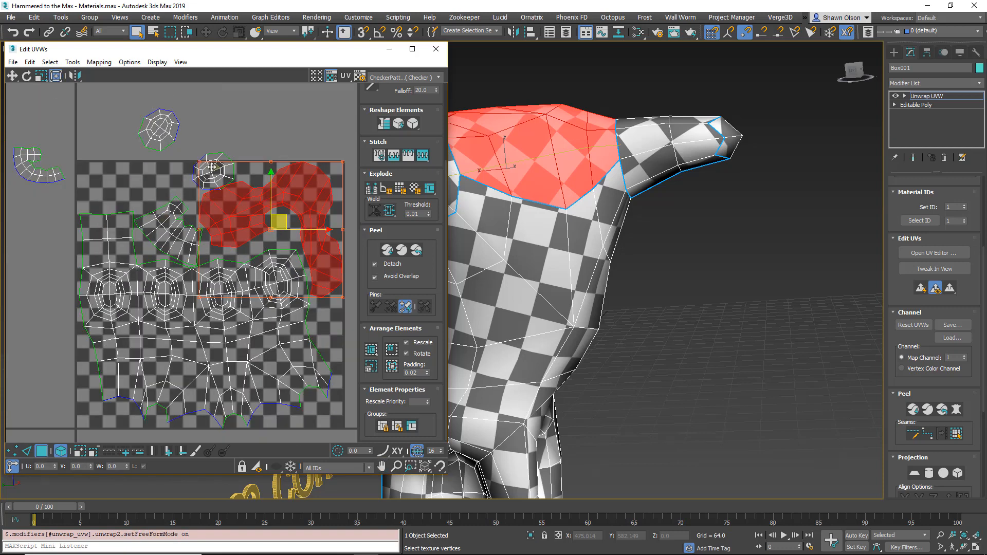
Step: Move the round shell overlapping the upper torso into the tile's upper-left corner, and stand the curved shell upright below the upper torso's right end
left_click(211, 158)
left_click(211, 158)
left_click_drag(212, 171, 98, 193)
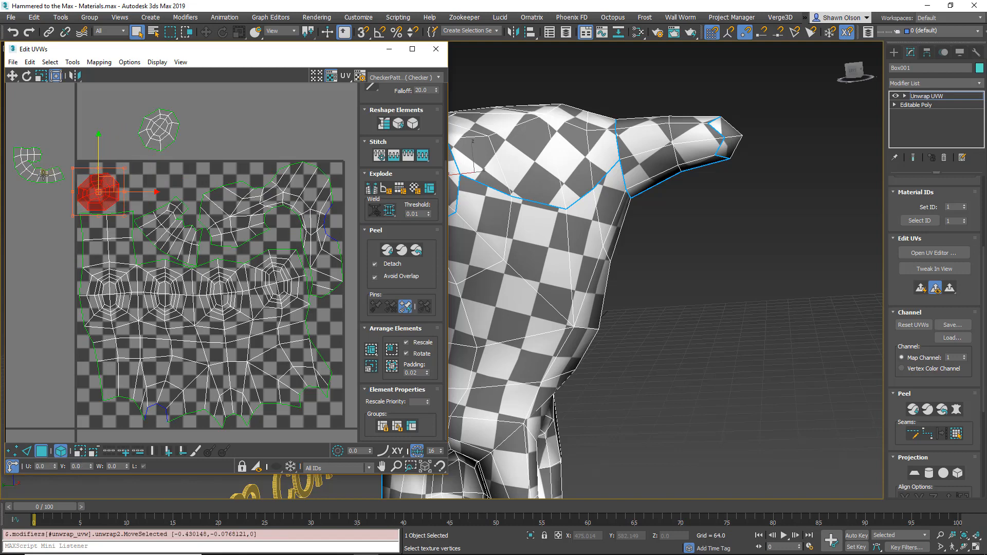
left_click(44, 176)
left_click_drag(38, 177, 351, 313)
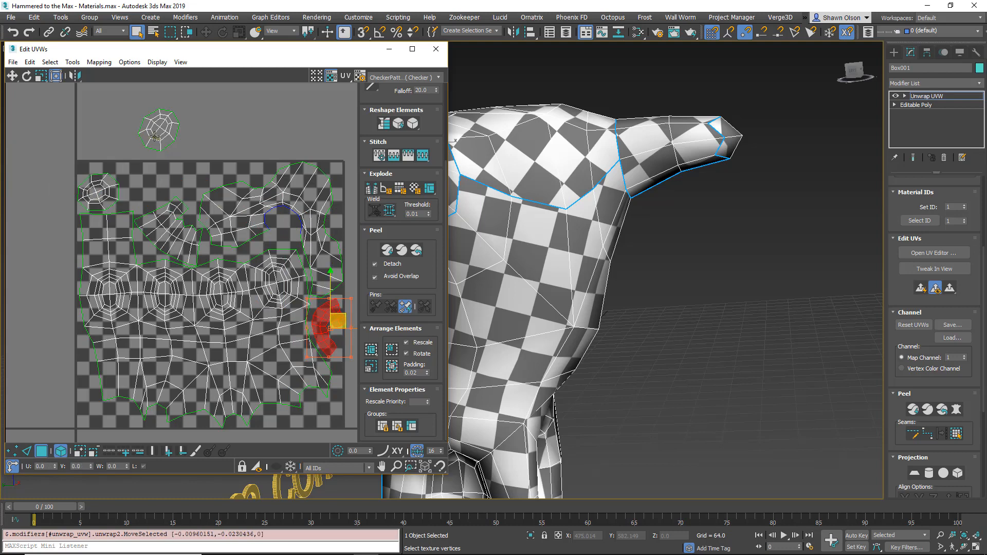
Step: Move the round shell parked above the tile next to the other round shell along the upper edge, then clear the selection
left_click_drag(171, 121, 155, 179)
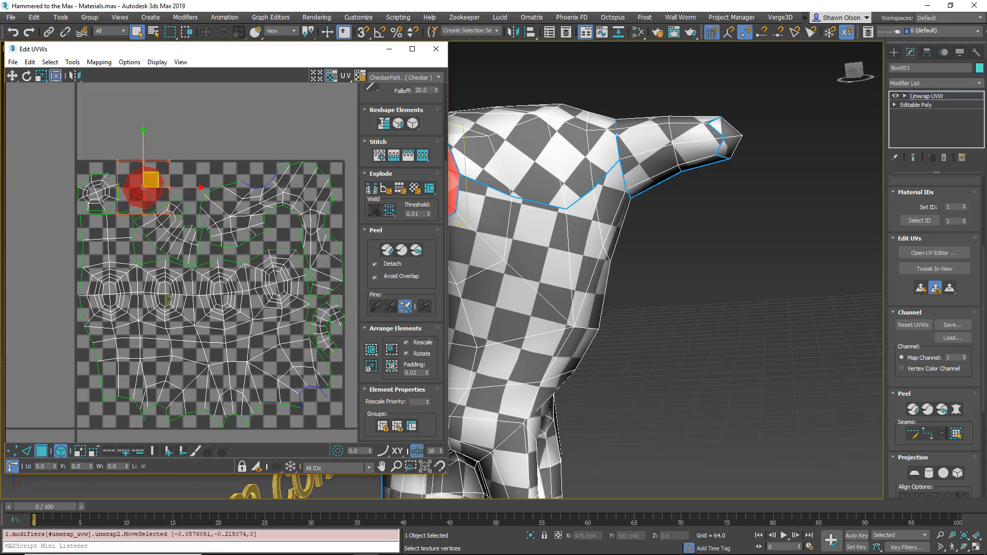
middle_click_drag(257, 347, 240, 330)
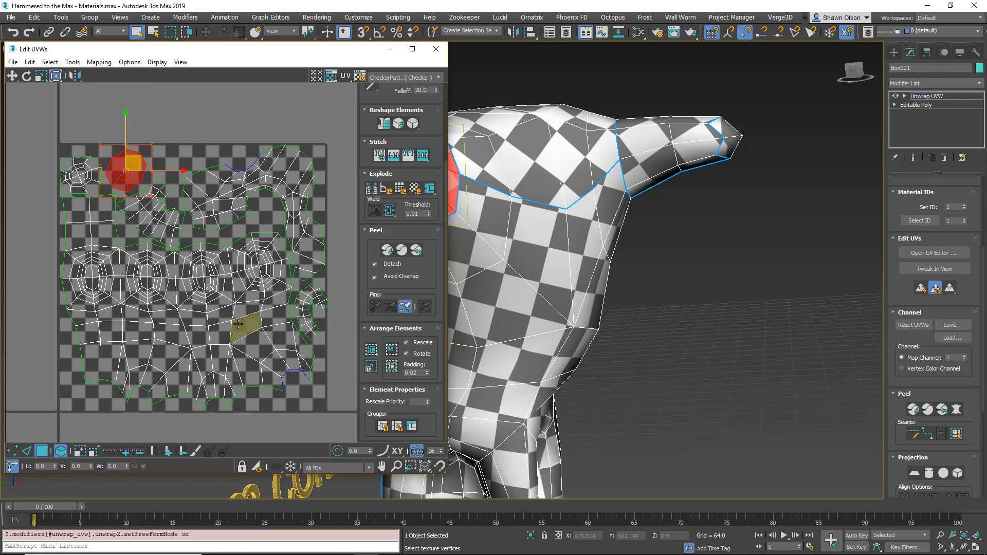
scroll(239, 319, "down", 2)
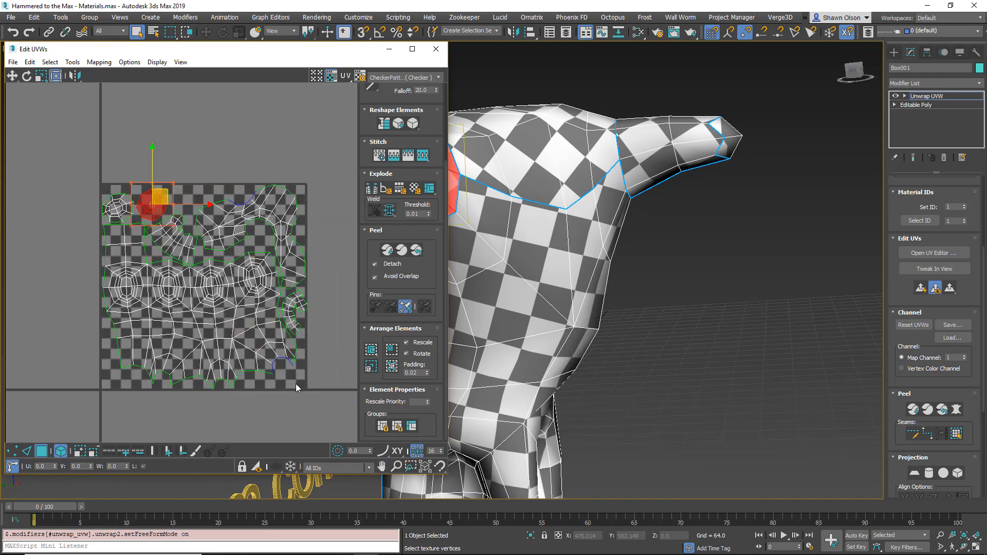
left_click(279, 434)
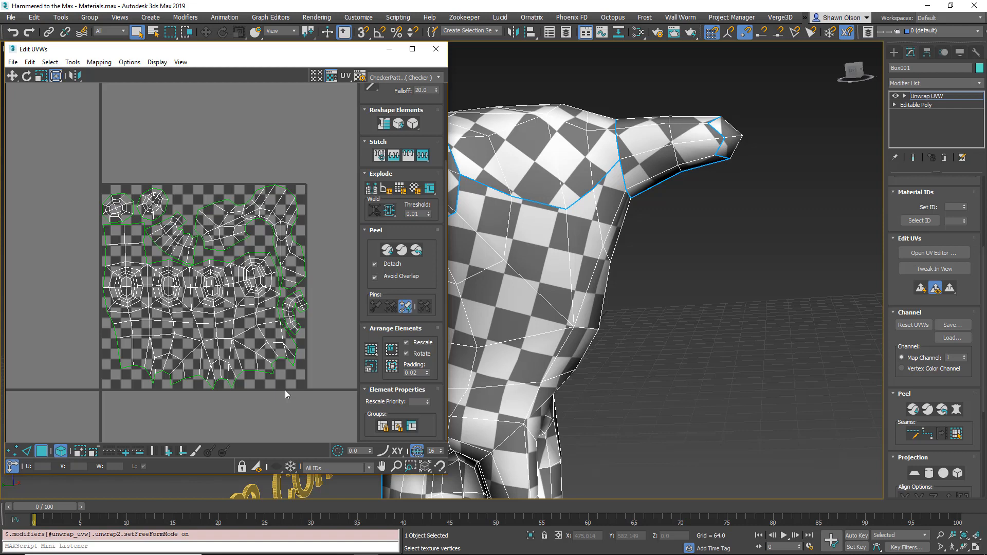
Step: Nudge the small curved shell slightly left and up so it sits inside the tile's right edge
scroll(325, 353, "up", 5)
left_click(266, 323)
scroll(281, 316, "up", 2)
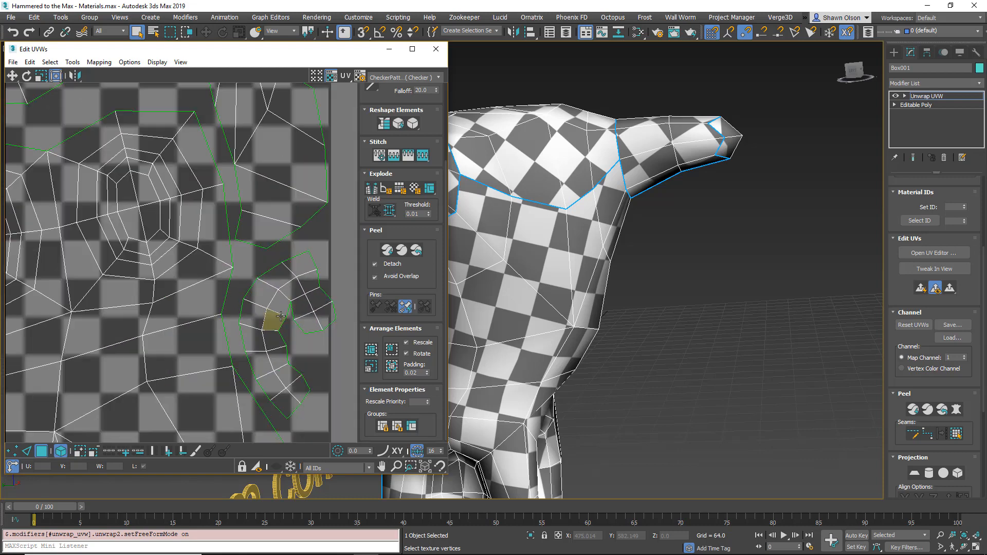
scroll(281, 316, "up", 4)
double_click(258, 277)
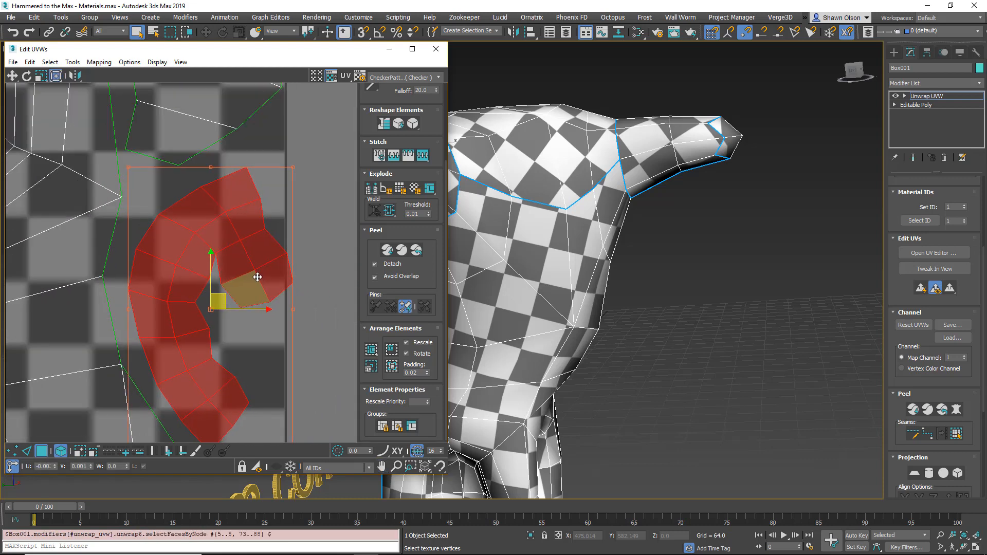
left_click_drag(257, 277, 246, 271)
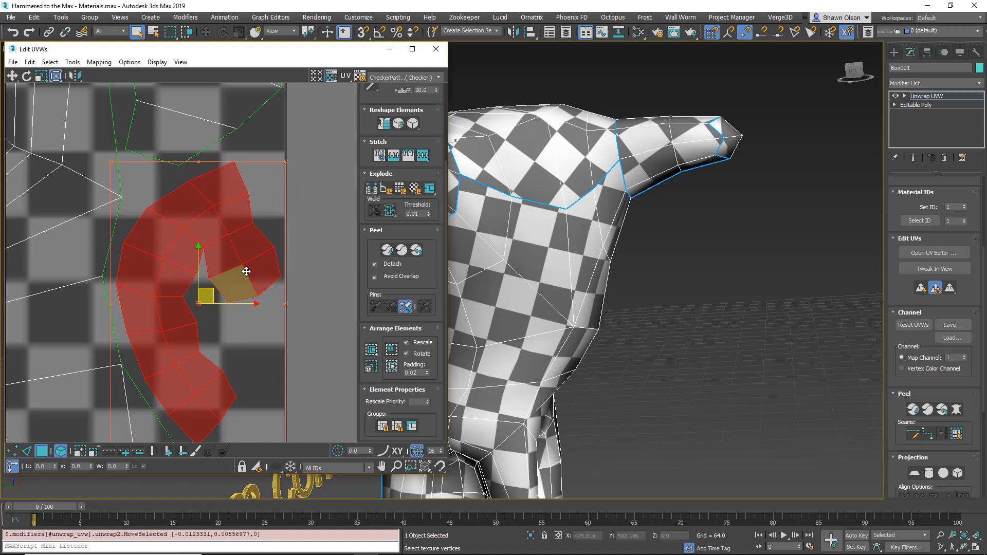
scroll(247, 271, "down", 5)
scroll(246, 273, "down", 2)
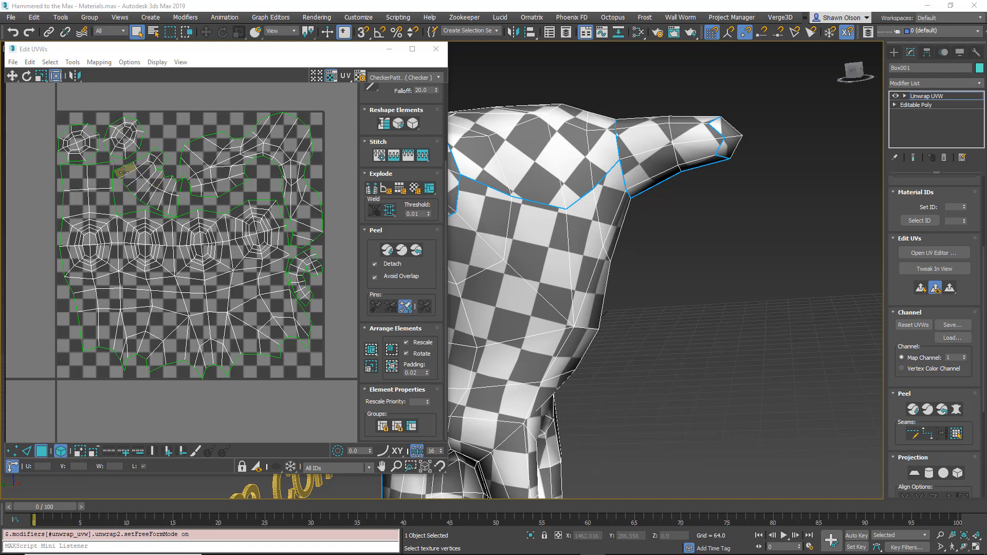
Step: Check the arm shell's clearance and switch the UV editor's background texture to the examples/checker.vtf Checker map
scroll(119, 185, "up", 5)
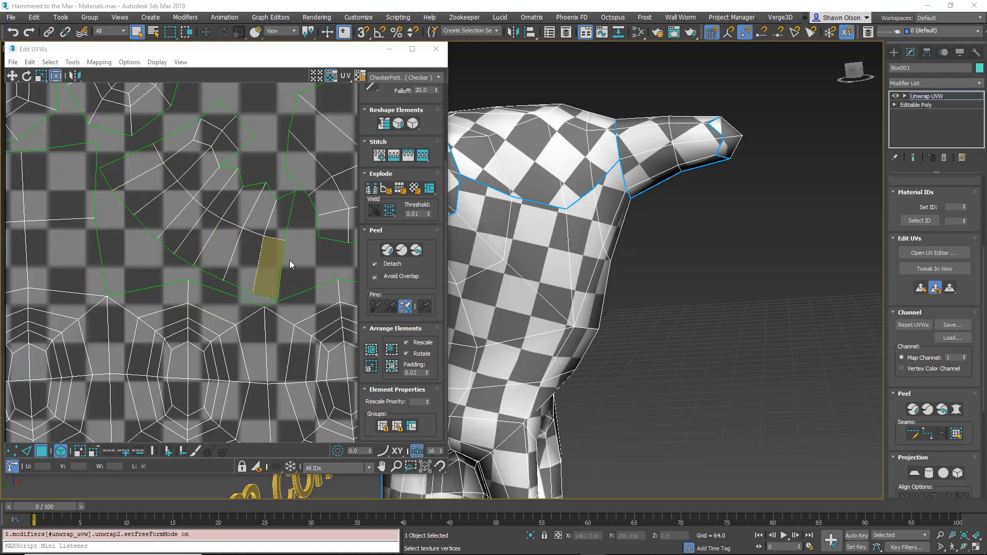
scroll(287, 264, "down", 3)
scroll(287, 264, "down", 4)
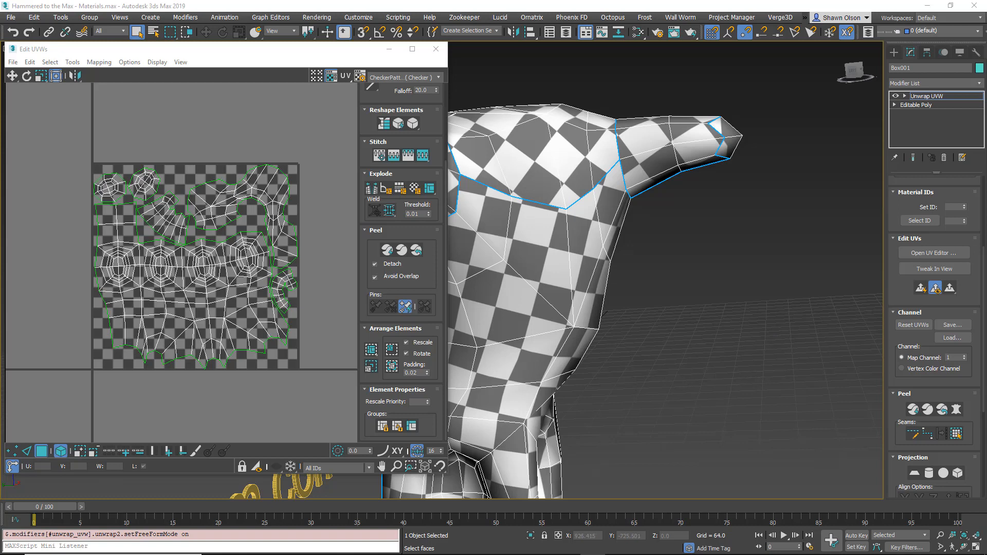
left_click(402, 78)
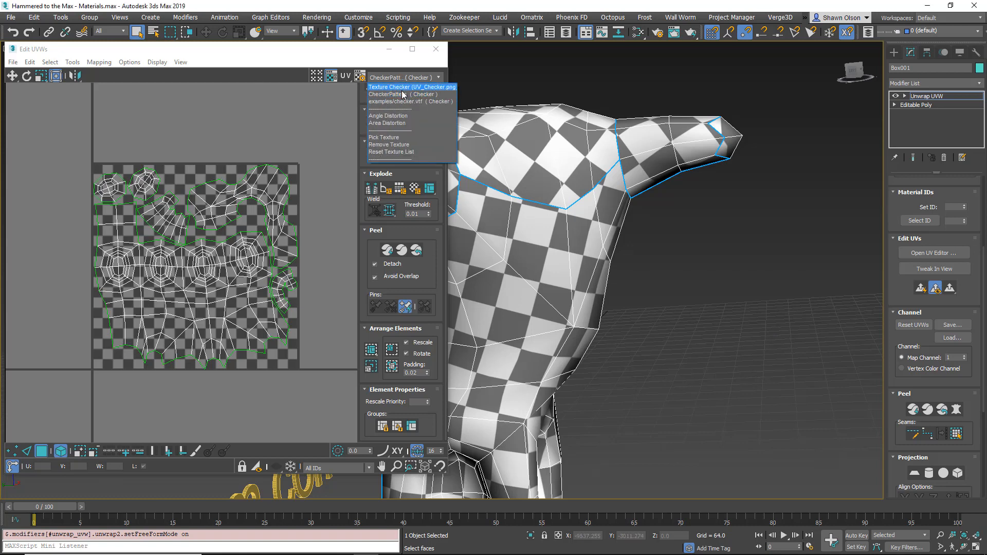
left_click(407, 101)
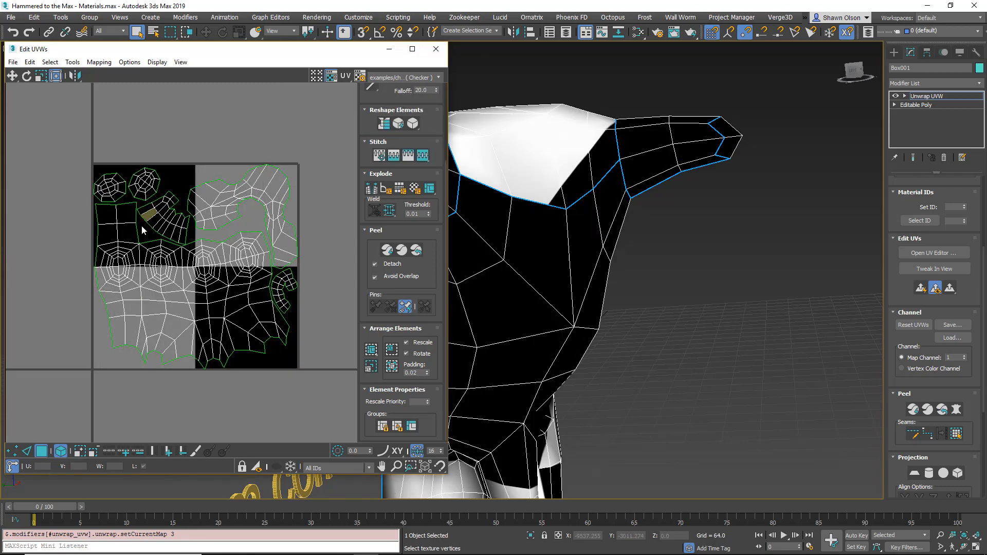
Step: Close the UV editor and inspect the checker texture across the whole torso
left_click(435, 49)
middle_click_drag(484, 411, 806, 304)
middle_click_drag(673, 312, 672, 283)
scroll(672, 282, "up", 3)
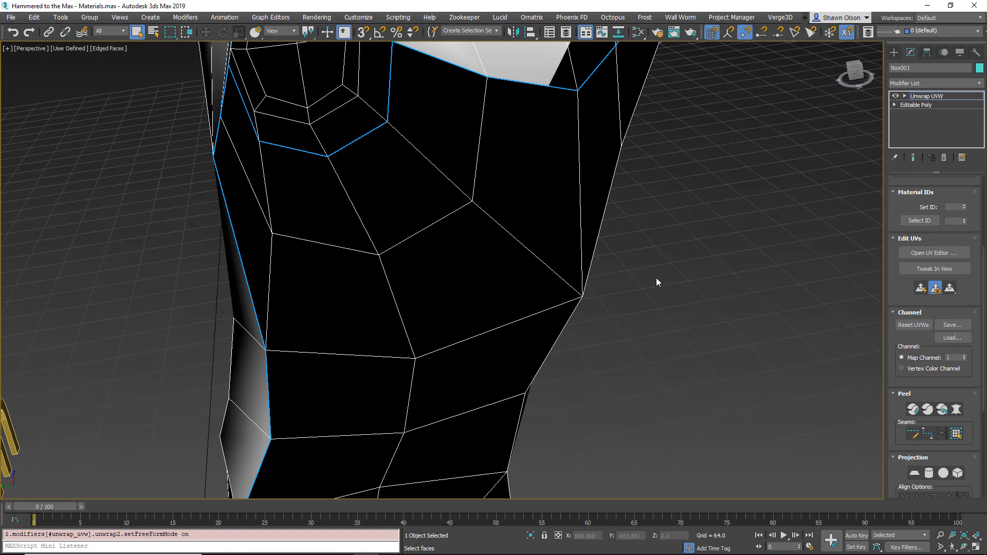
scroll(655, 281, "down", 4)
middle_click_drag(644, 287, 530, 282, "alt")
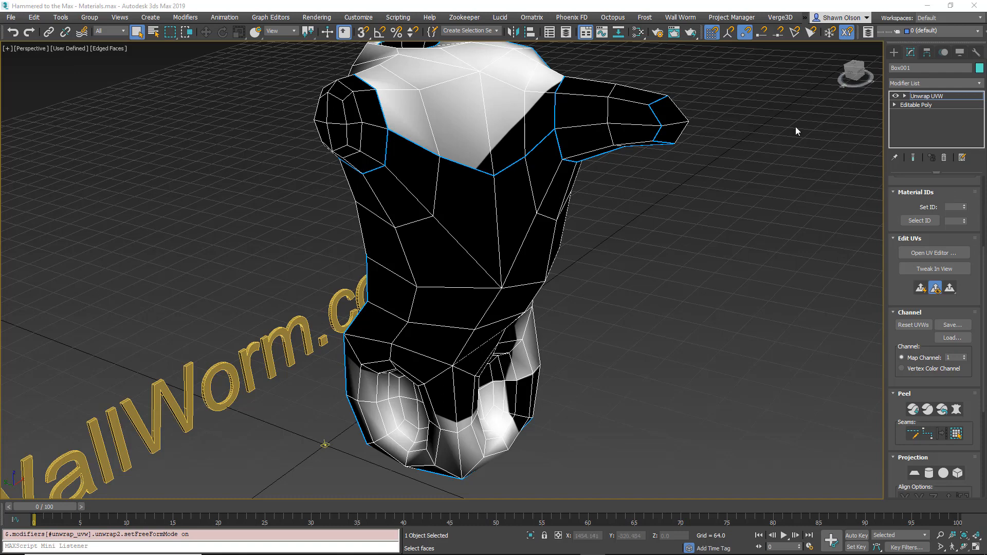
Step: Open the Slate Material Editor and move the checker material's node tree beside the bubble bitmap material's nodes
left_click(638, 32)
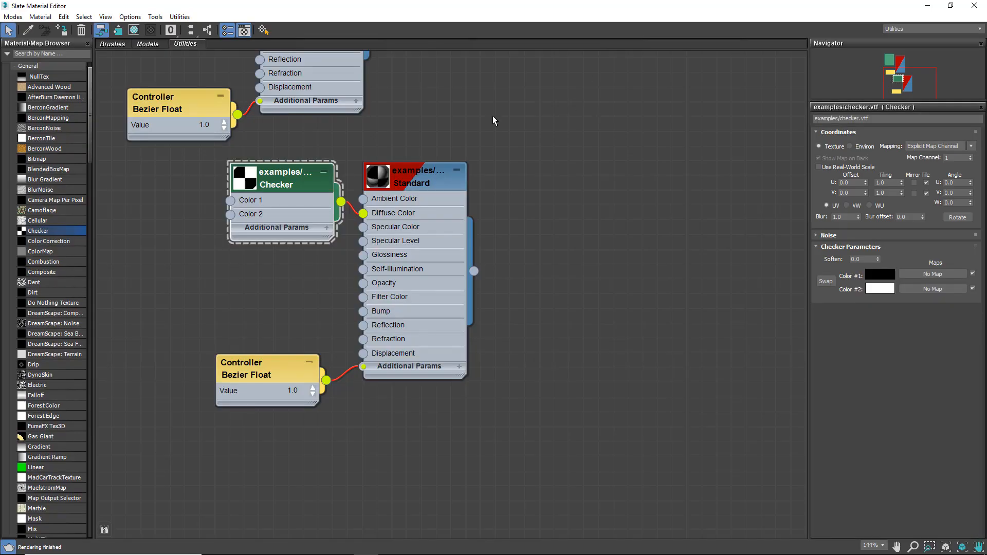
scroll(418, 153, "down", 3)
middle_click_drag(388, 132, 373, 260)
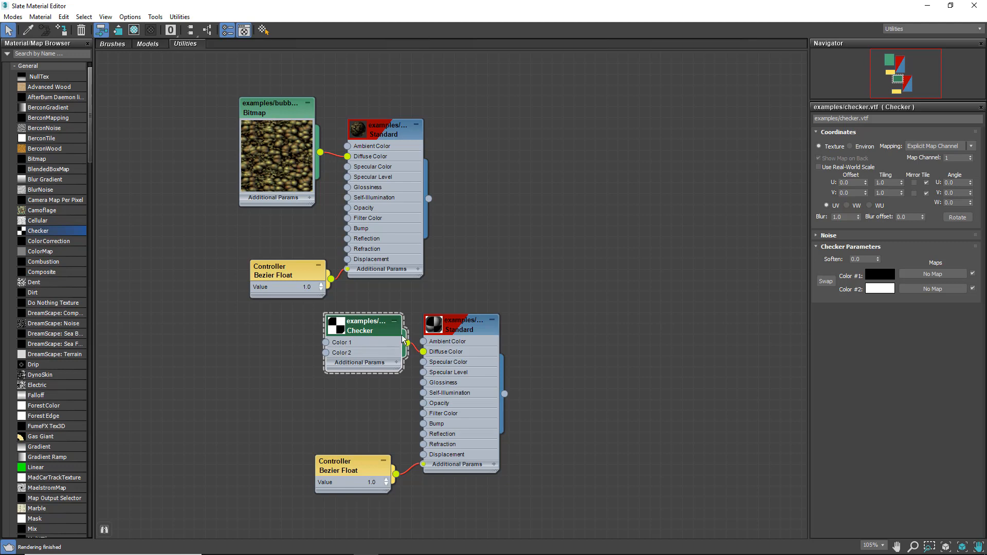
right_click(456, 332)
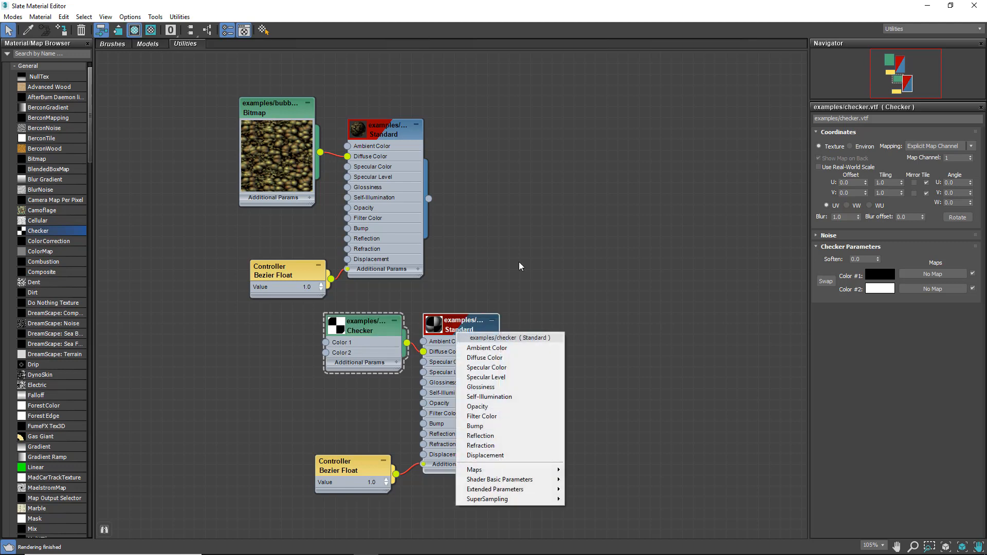
left_click(487, 268)
left_click_drag(448, 337, 674, 141)
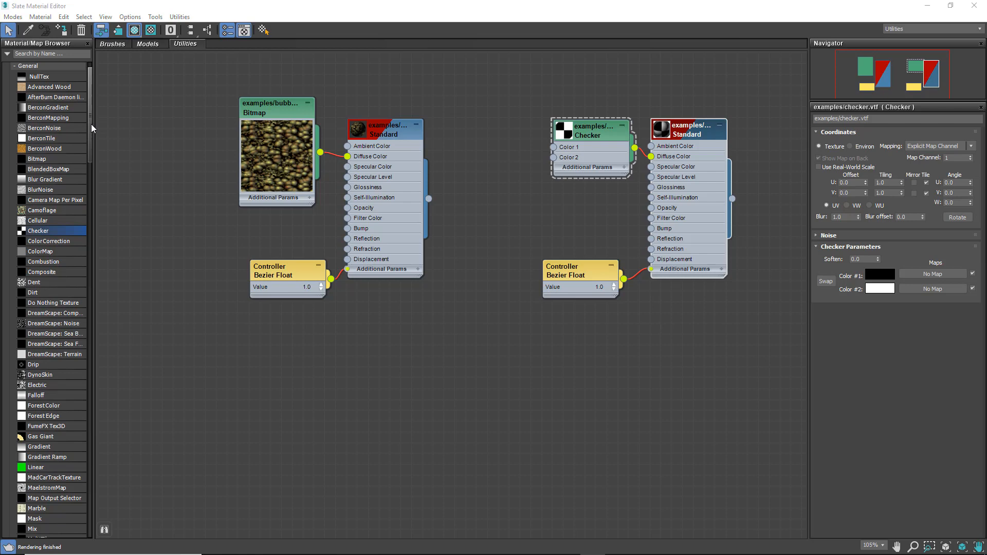
left_click(91, 125)
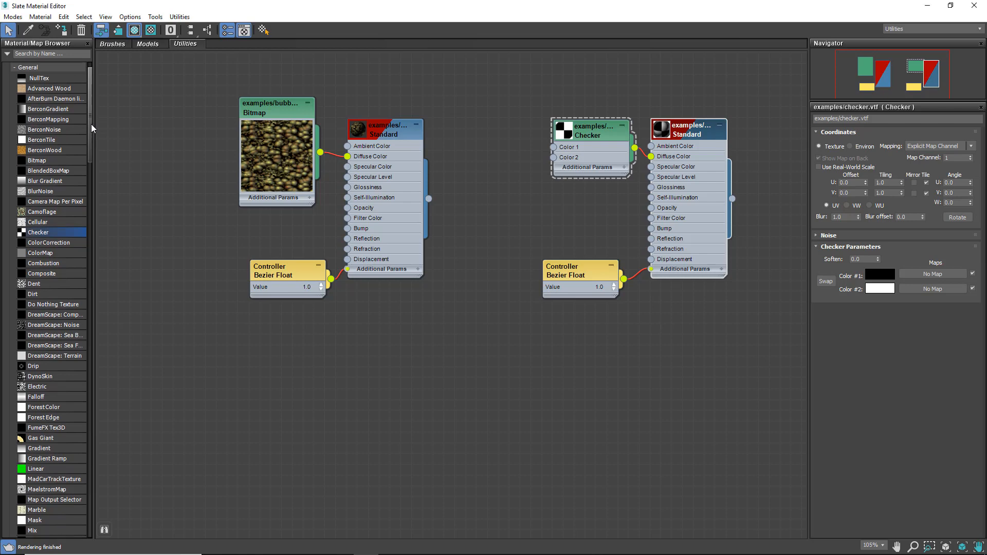
Step: Widen the Material/Map Browser and look through its map categories, including wallworm.com and V-Ray
left_click_drag(92, 128, 98, 411)
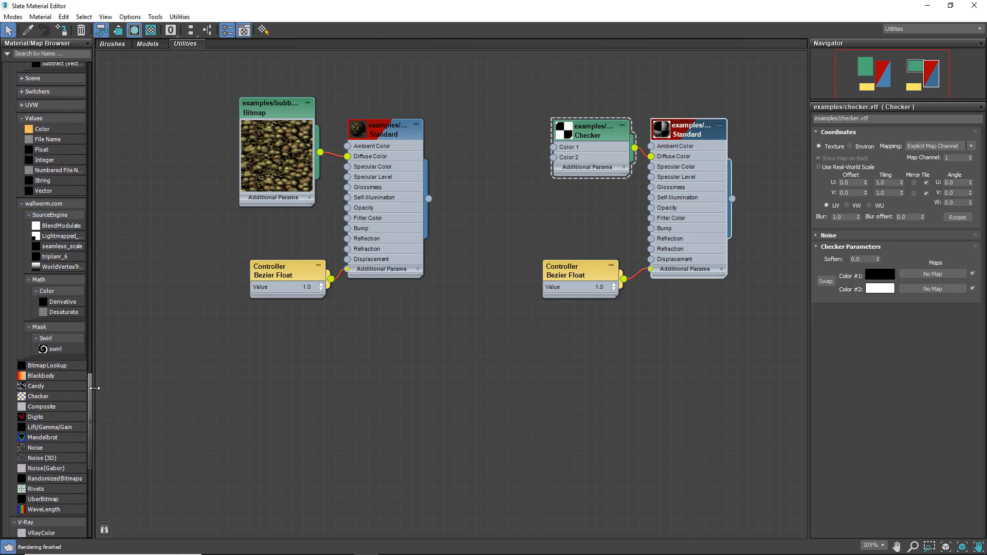
left_click_drag(94, 388, 136, 388)
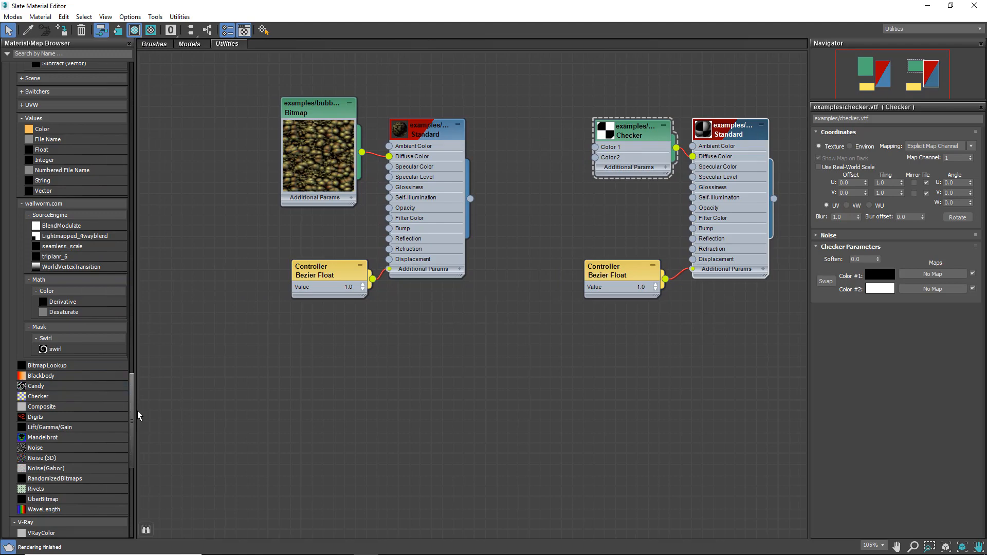
scroll(135, 421, "down", 3)
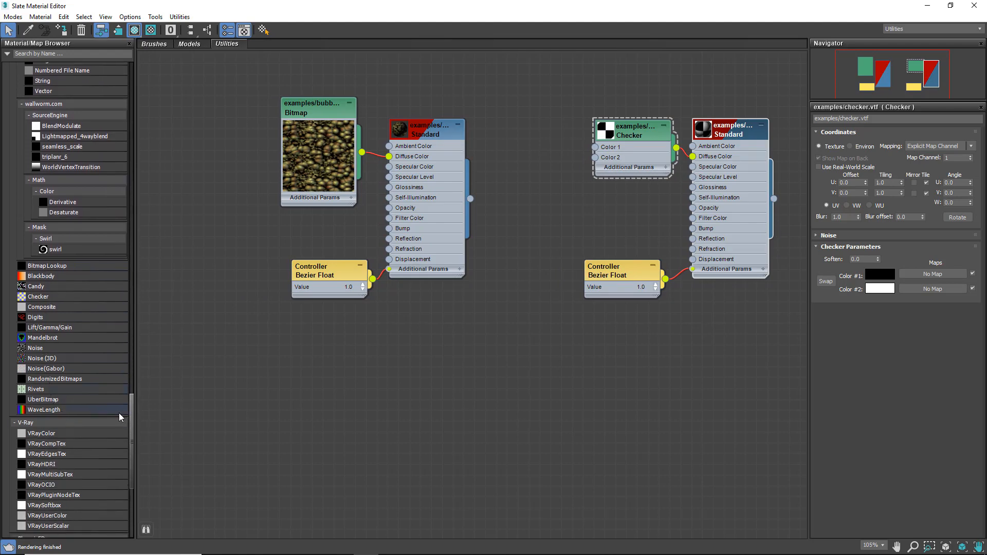
left_click_drag(133, 424, 147, 94)
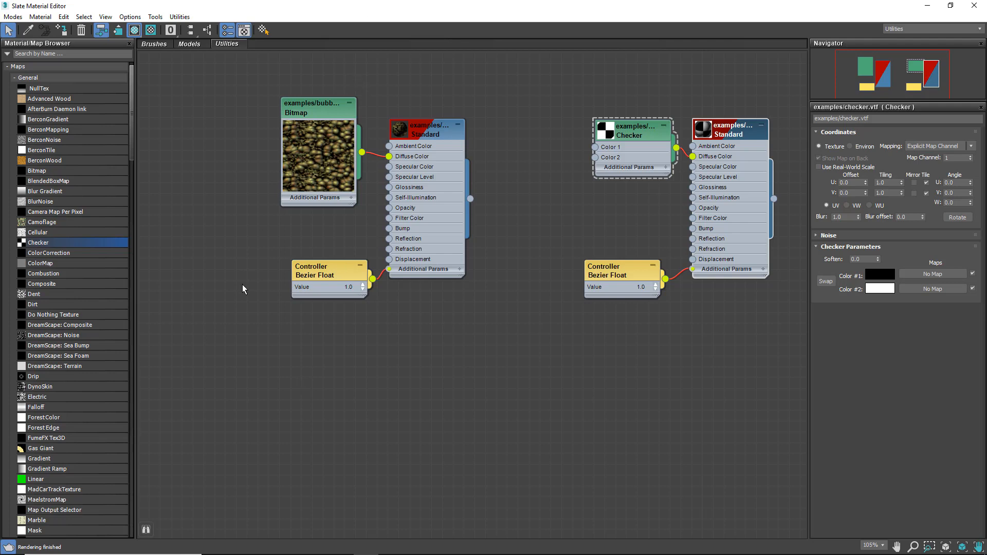
Step: Restore the Slate Material Editor to a floating window and arrange it beside the whole torso in the perspective view
left_click_drag(499, 5, 351, 443)
scroll(411, 307, "down", 6)
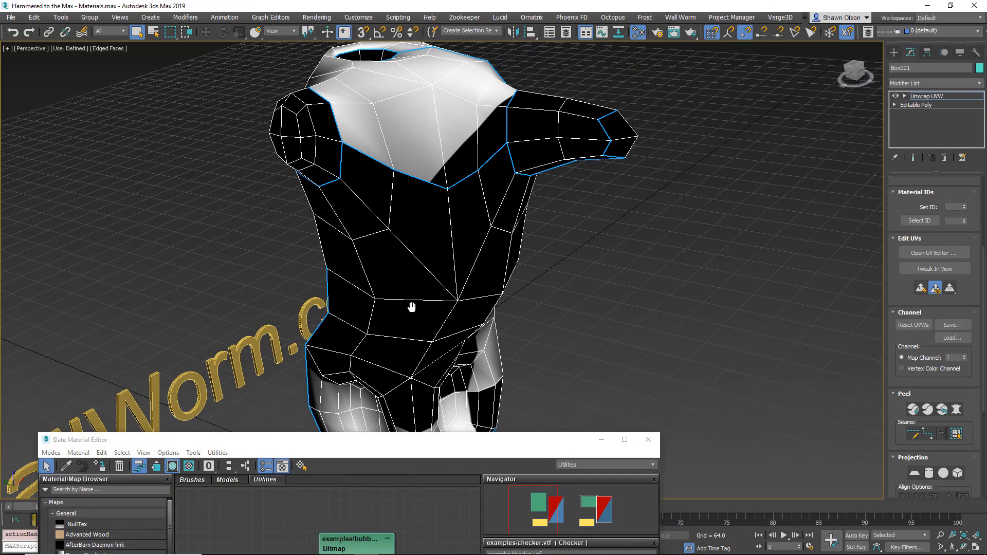
mouse_move(412, 307)
middle_mouse_down("alt")
mouse_move(401, 295)
mouse_move(427, 308)
mouse_move(409, 298)
mouse_move(404, 324)
middle_mouse_up("alt")
left_click_drag(333, 445, 770, 67)
middle_click_drag(330, 282, 250, 279, "alt")
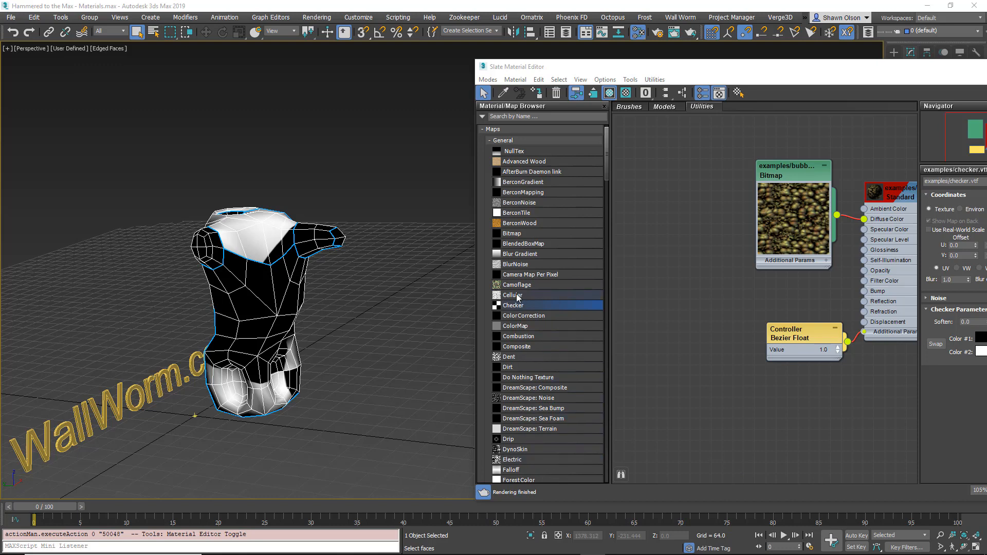
Step: Replace the Checker map with a new Cellular map connected to the Standard material's Diffuse Color
left_click_drag(520, 296, 708, 404)
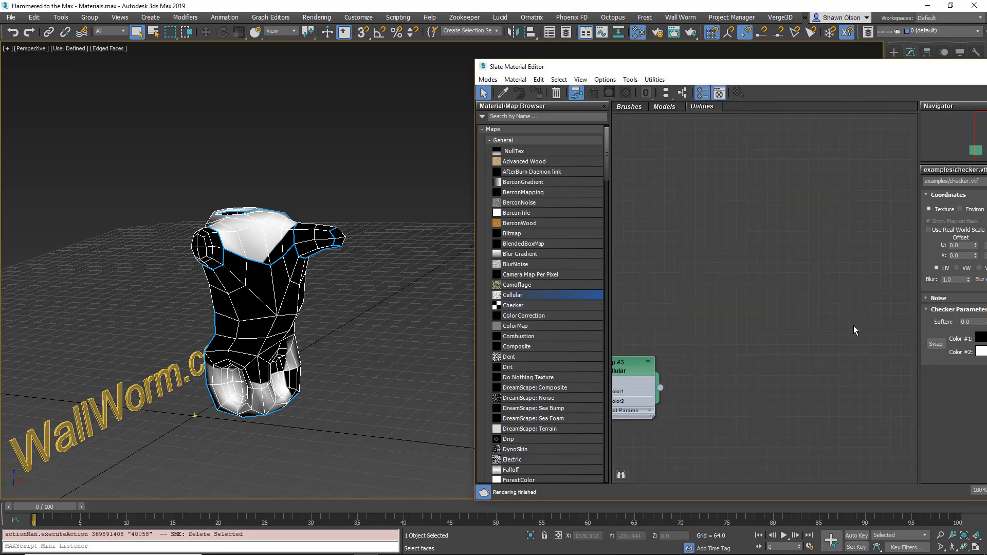
scroll(761, 273, "up", 1)
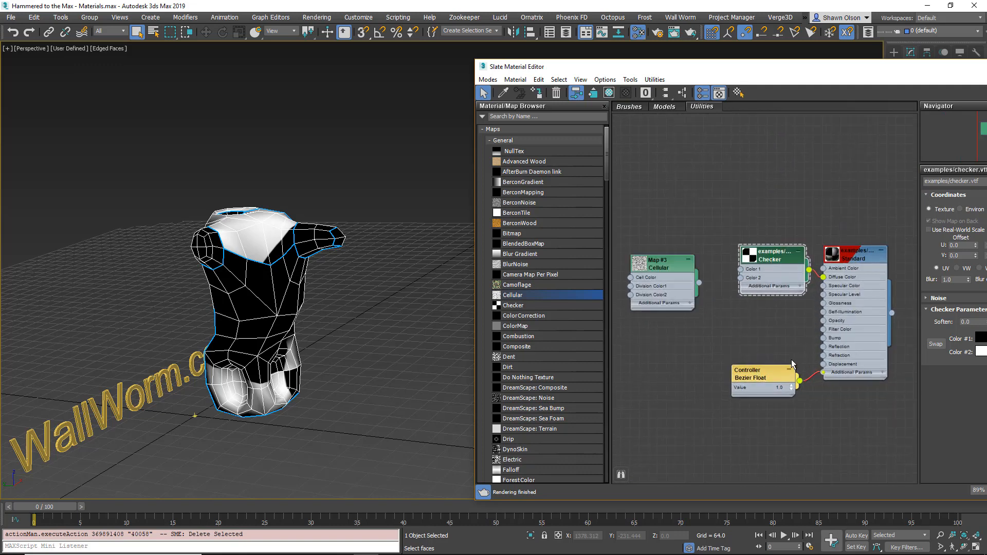
key("Delete")
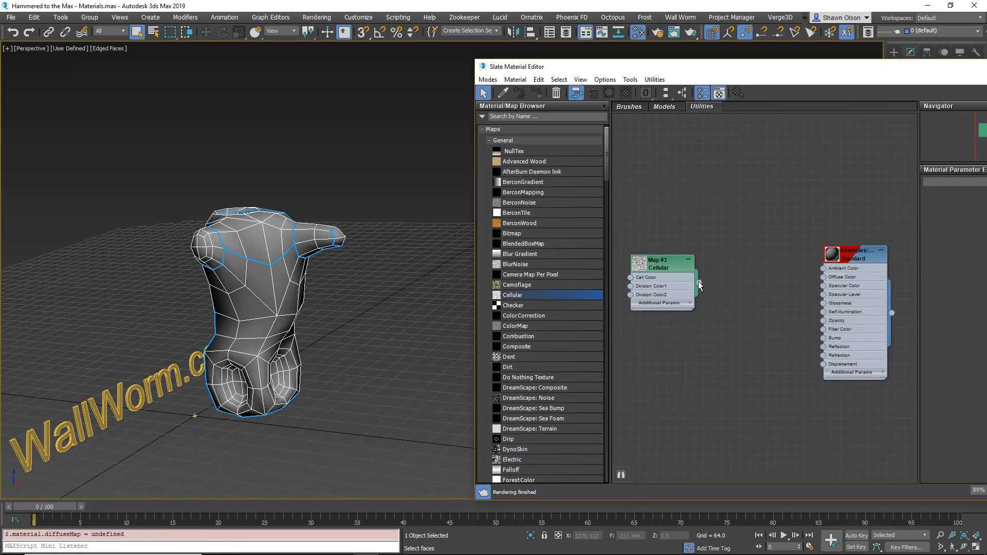
left_click_drag(699, 283, 823, 278)
left_click_drag(664, 262, 737, 253)
Step: Examine how the cellular pattern runs across the UV seams on the torso's chest
scroll(270, 297, "up", 4)
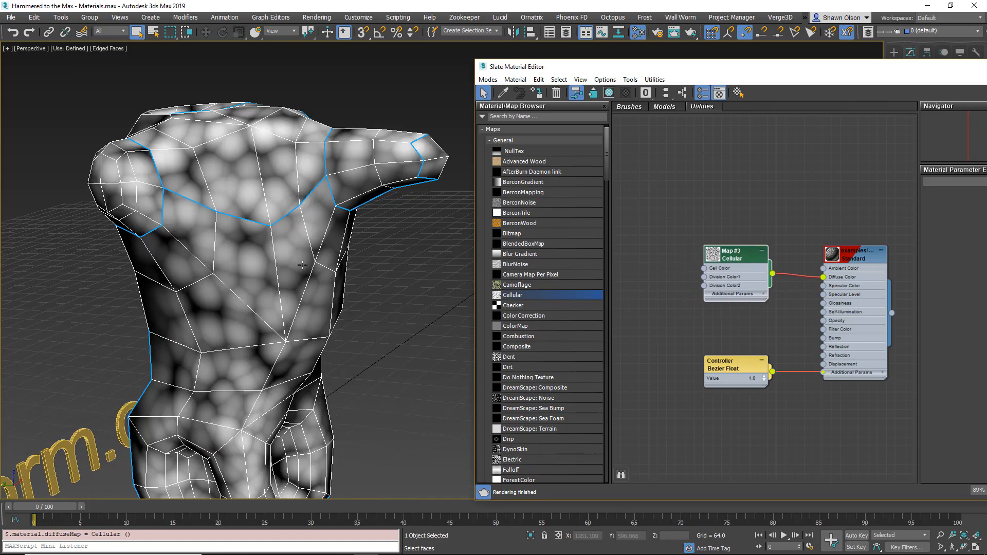
scroll(257, 233, "up", 4)
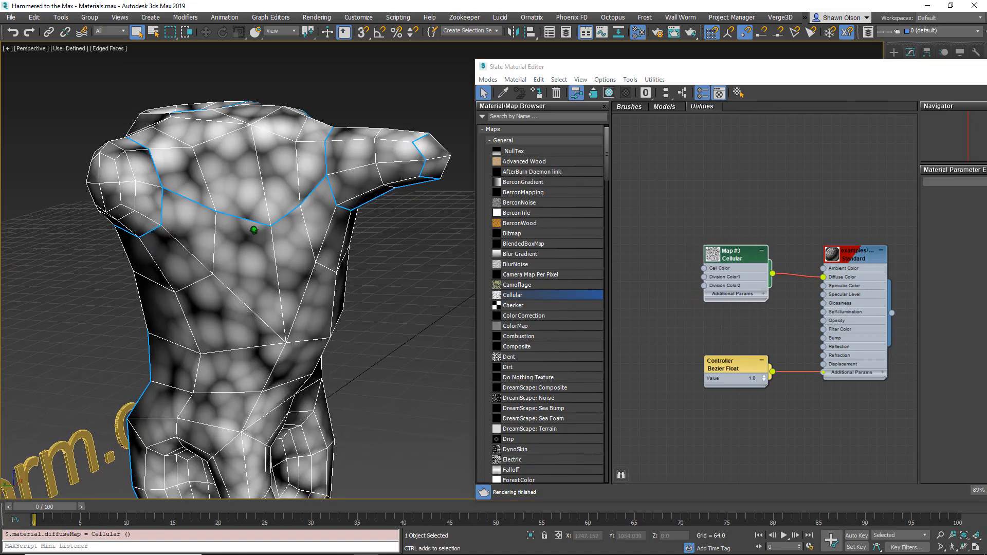
scroll(222, 216, "up", 5)
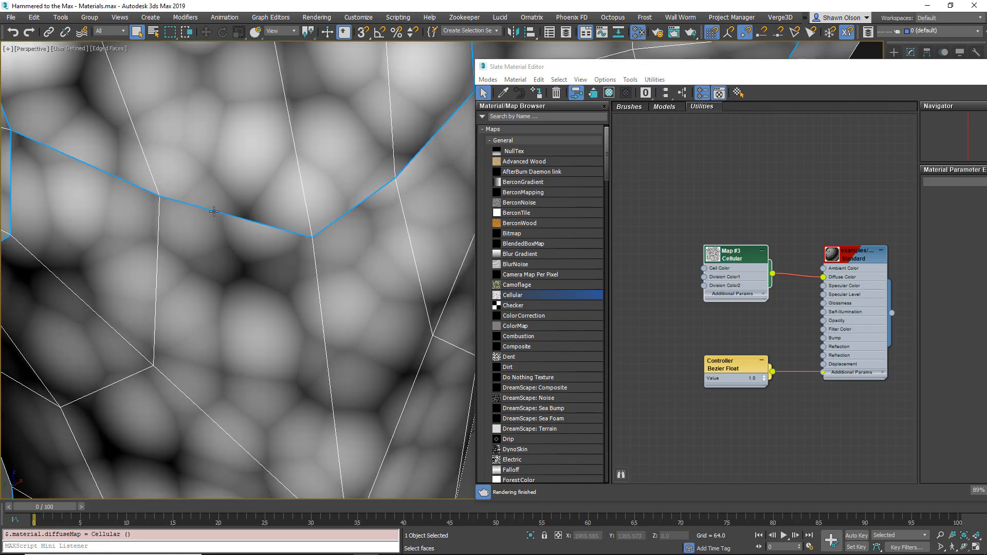
scroll(235, 222, "down", 2)
scroll(240, 209, "down", 1)
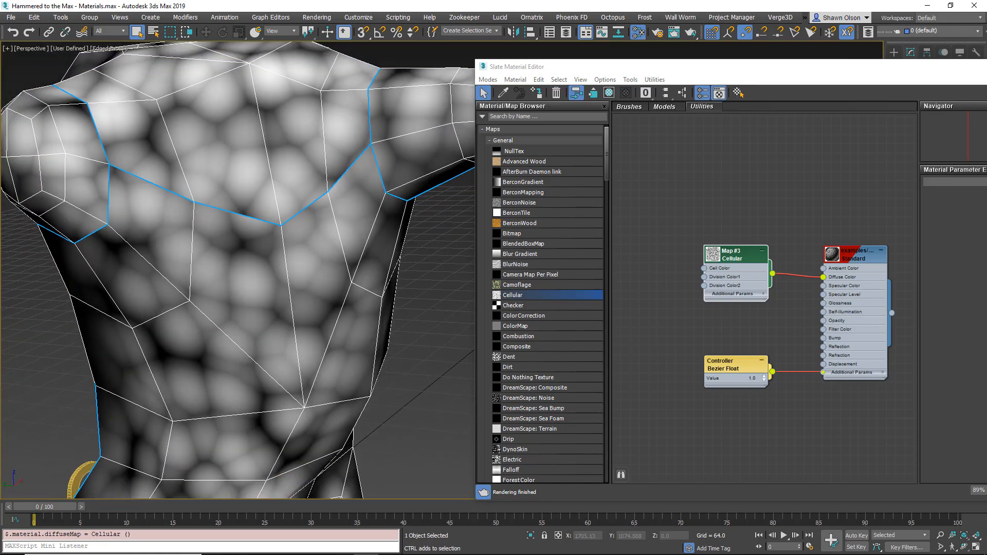
Step: Leave the Unwrap UVW sub-object level, render the perspective view, and close the frame buffer
left_click(255, 193)
left_click(901, 53)
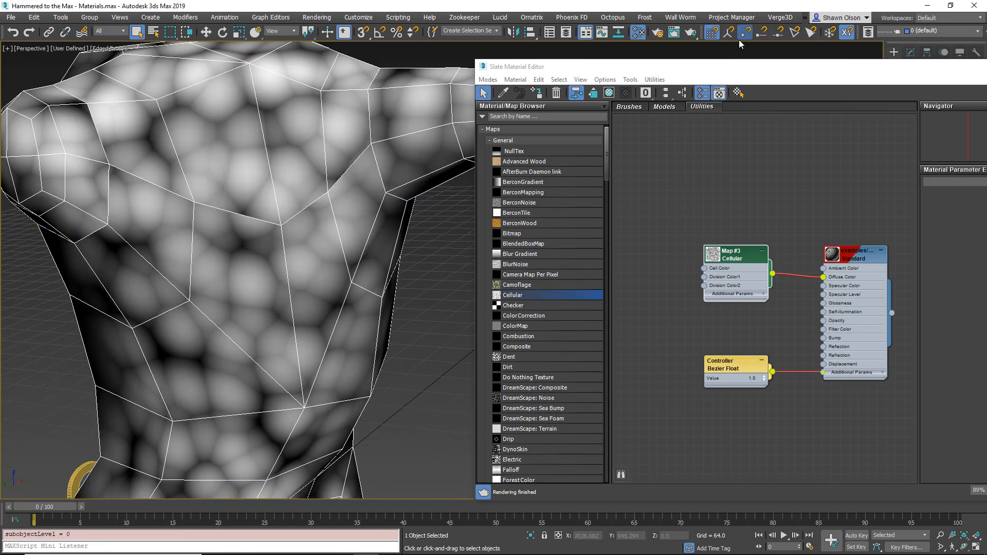
left_click(692, 33)
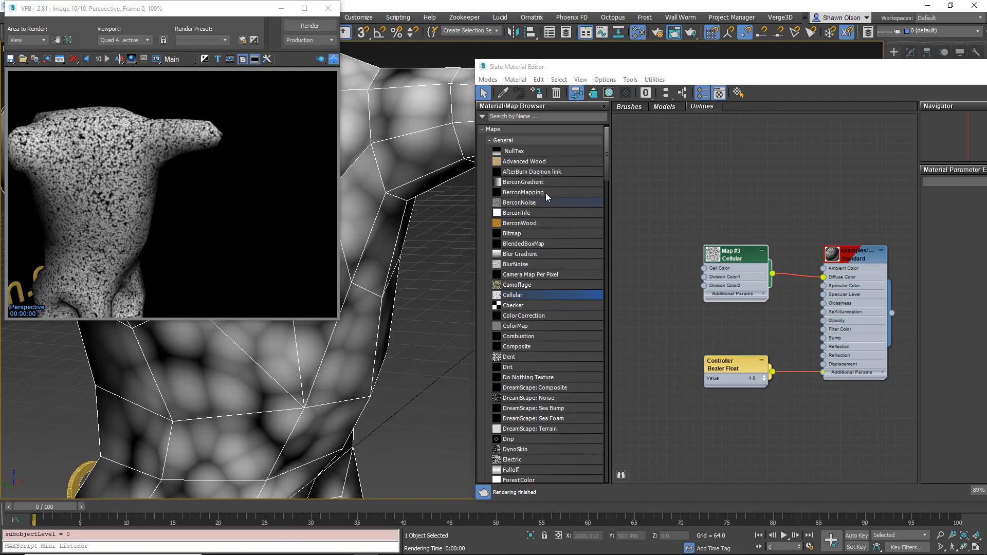
left_click_drag(607, 154, 601, 193)
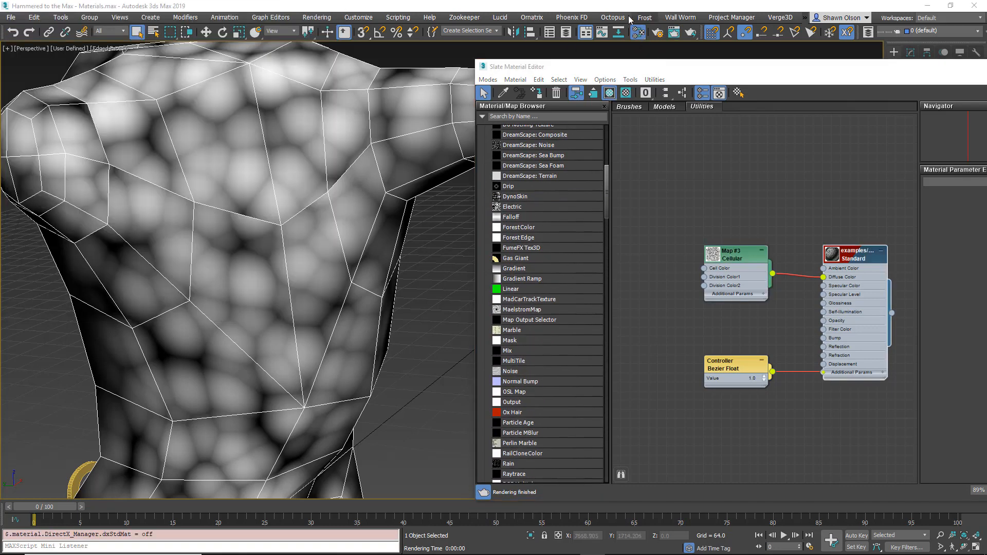
left_click(690, 33)
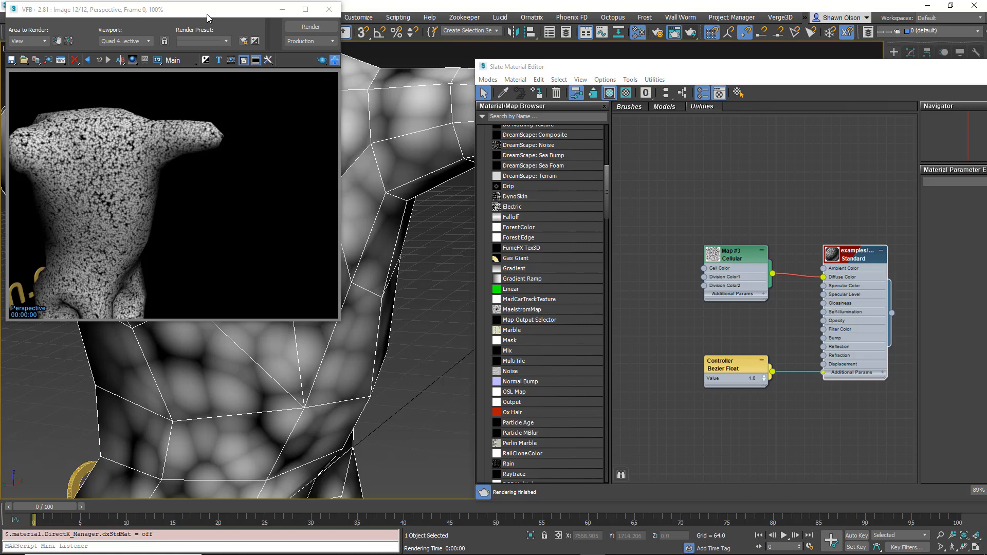
left_click(325, 10)
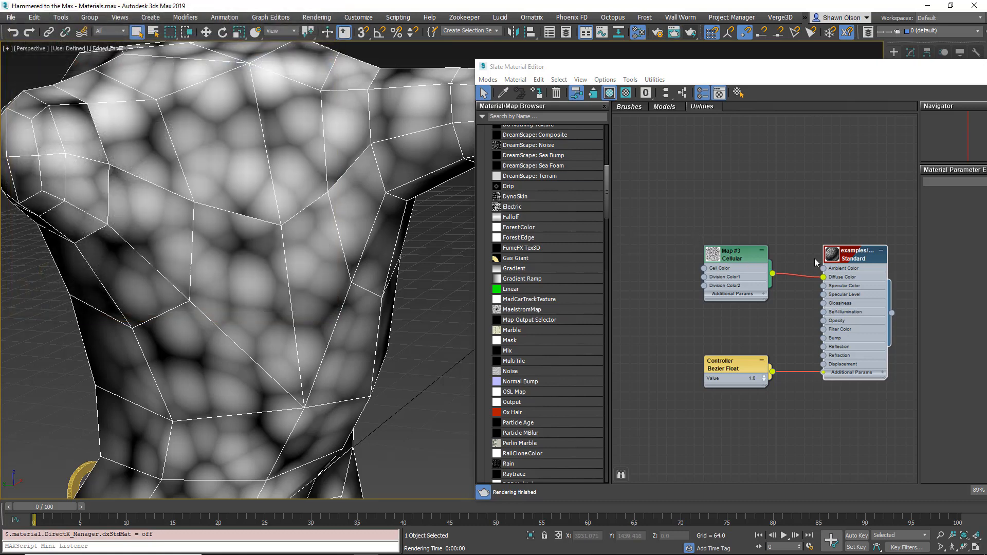
Step: Show the torso's Standard material as a realistic material in the viewport and render the perspective view
left_click(854, 254)
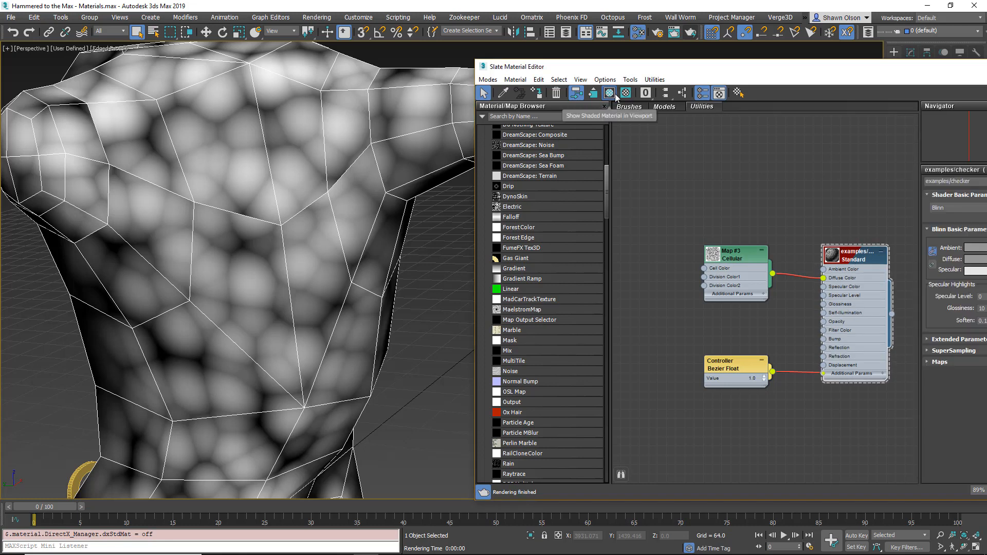
left_click_drag(615, 97, 613, 128)
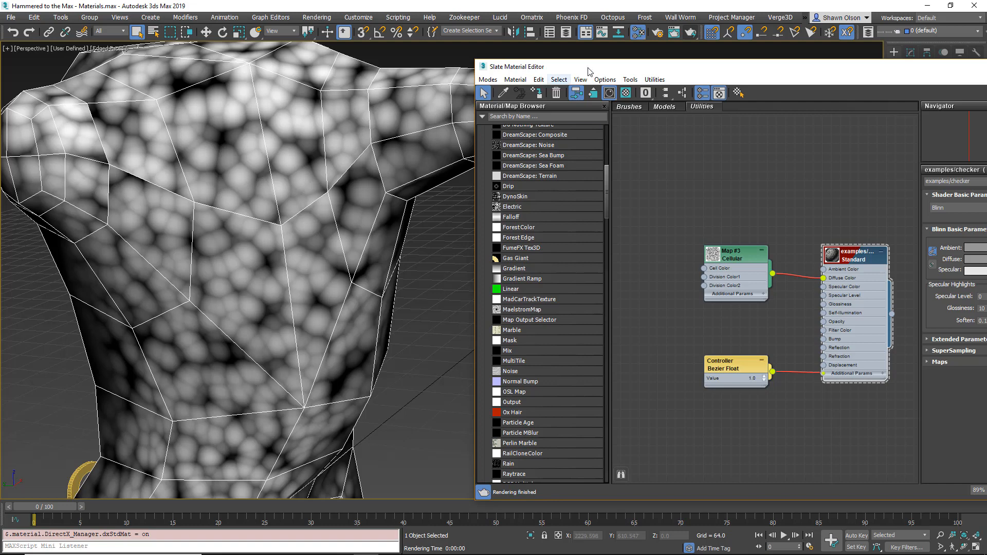
left_click(690, 32)
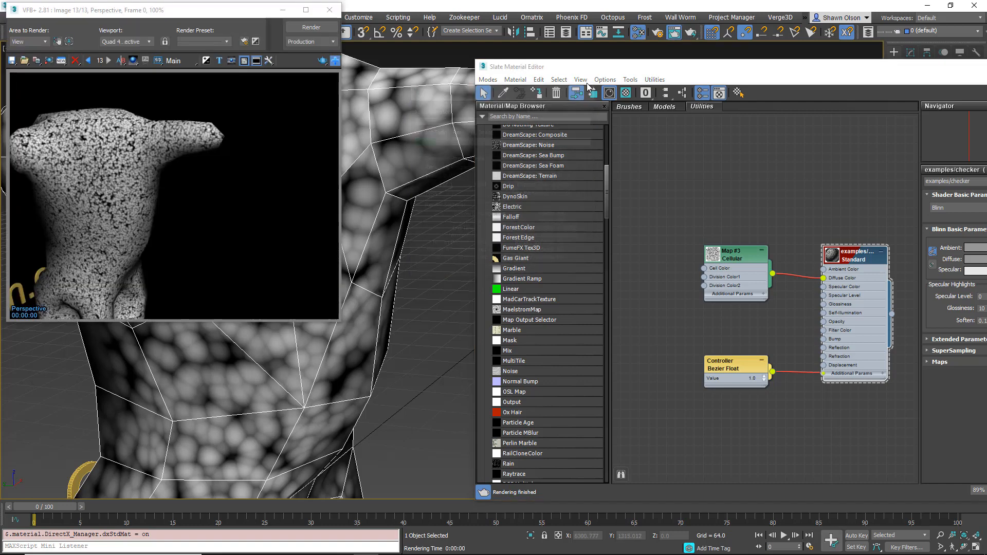
left_click(319, 30)
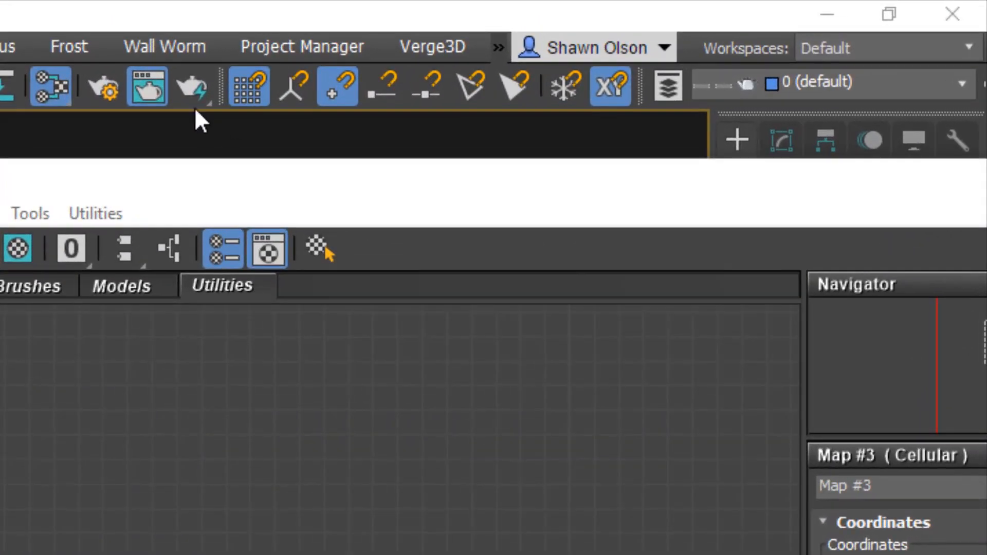
Step: Start an ActiveShade render in place of the frame buffer and move the Slate editor so its parameters are visible
left_click(203, 88)
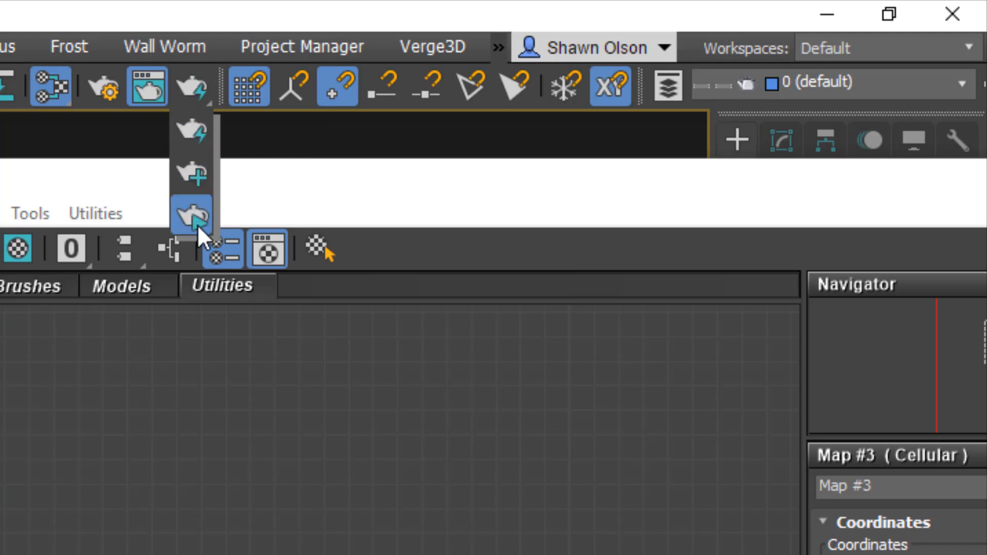
left_click(183, 223)
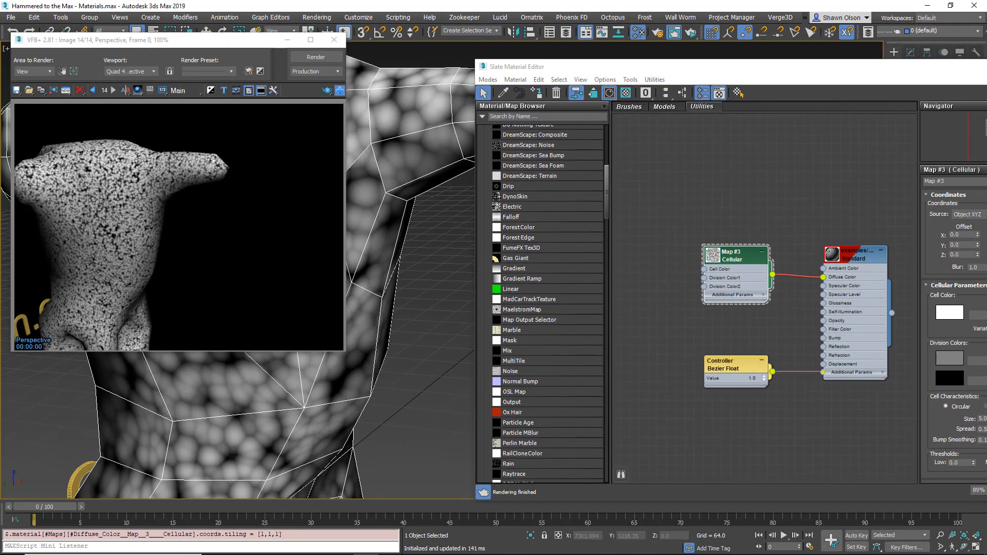
left_click_drag(950, 131, 133, 54)
left_click(335, 40)
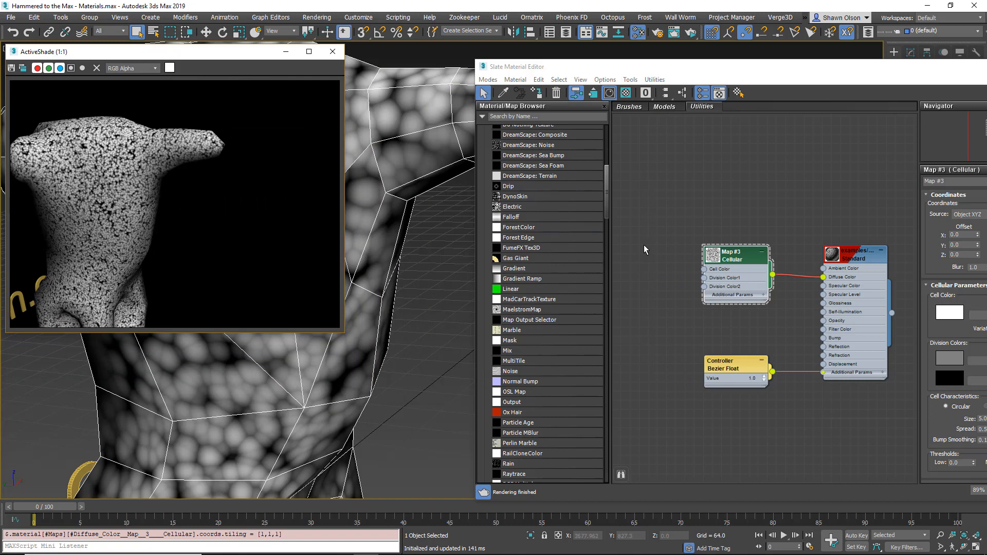
left_click_drag(716, 71, 595, 44)
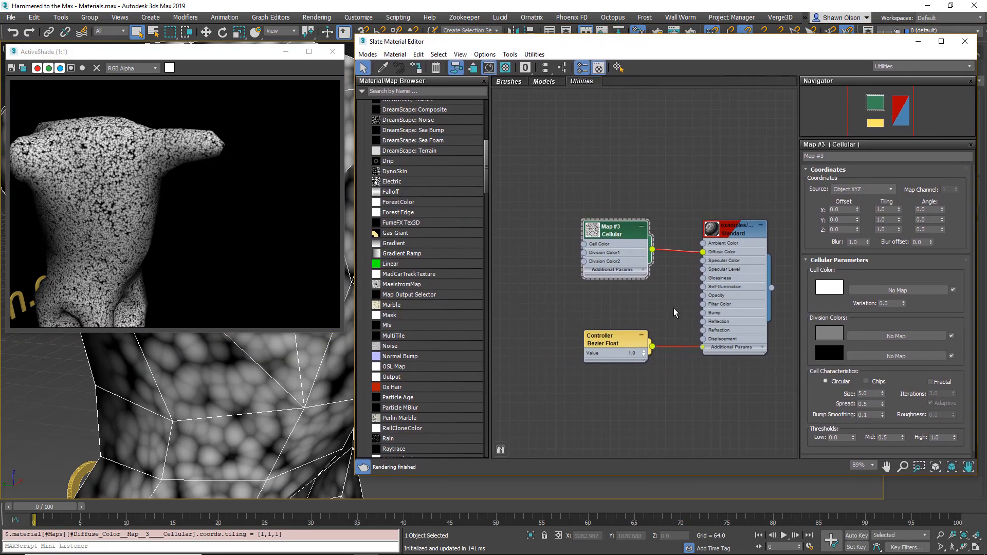
Step: Change the Cellular map's cell color to cyan by lowering its red value to about 58
left_click(834, 290)
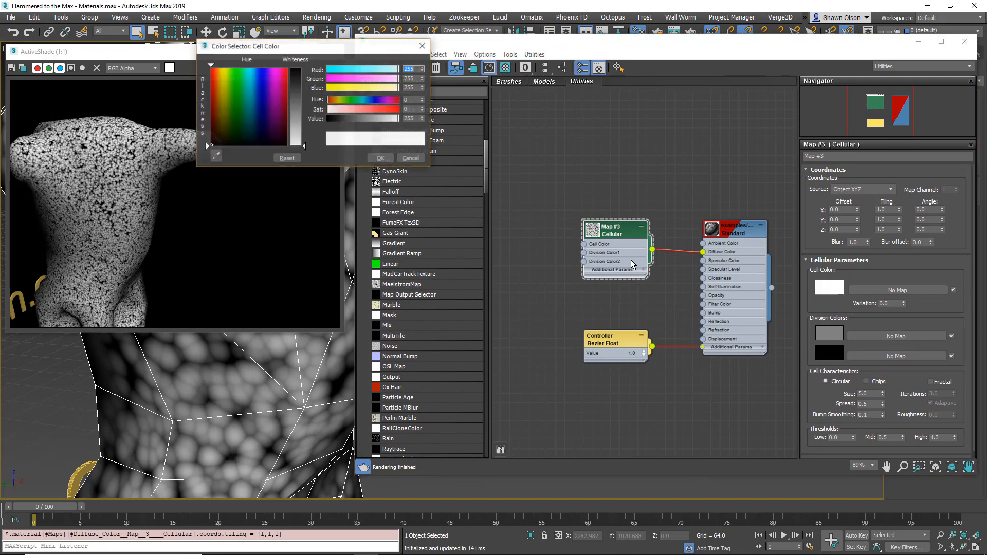
left_click(344, 69)
left_click(381, 158)
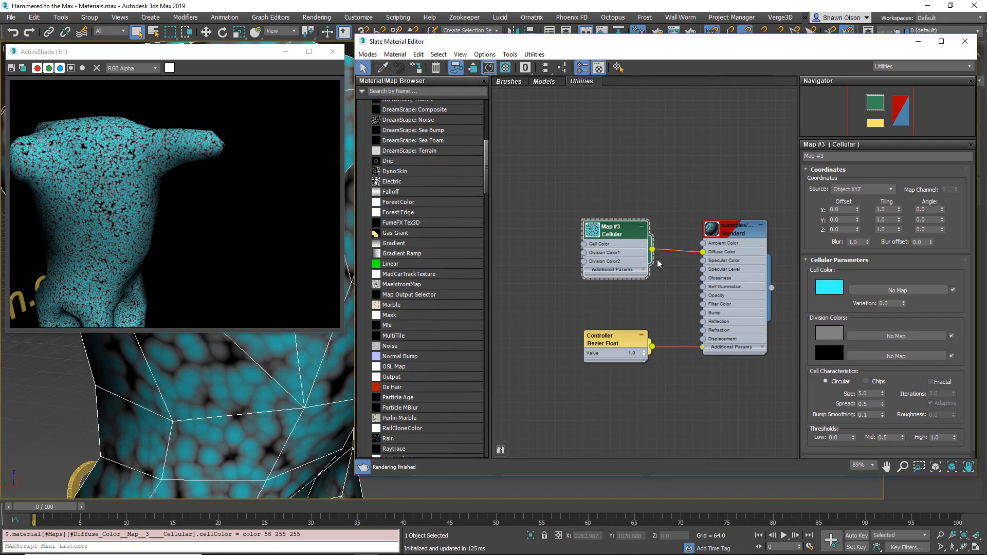
Step: Set the Cellular map's cell size to 32
left_click(866, 394)
type("32")
key("Tab")
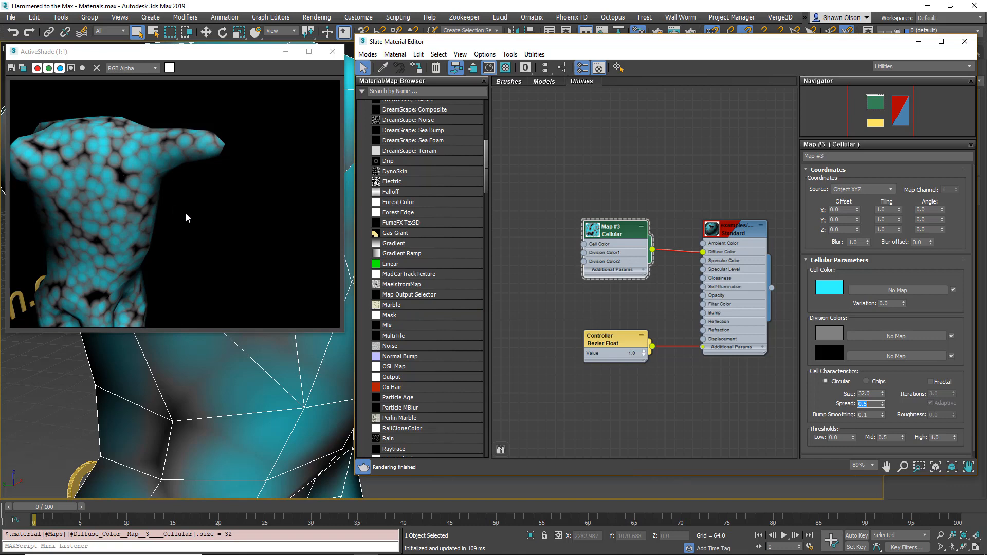
Step: Set the Cellular map's cell color to white by raising its red value to 255
left_click(830, 287)
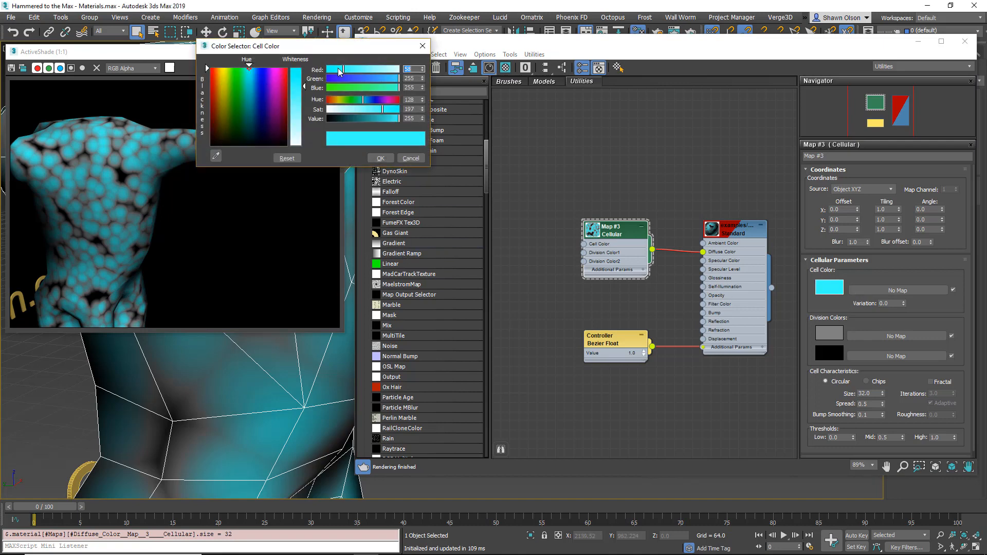
left_click_drag(347, 70, 432, 78)
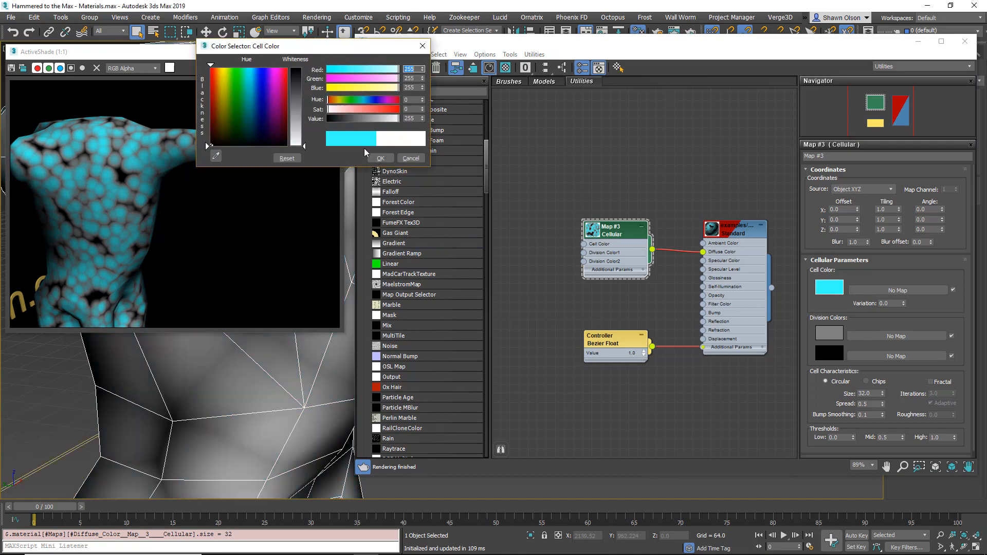
left_click(380, 157)
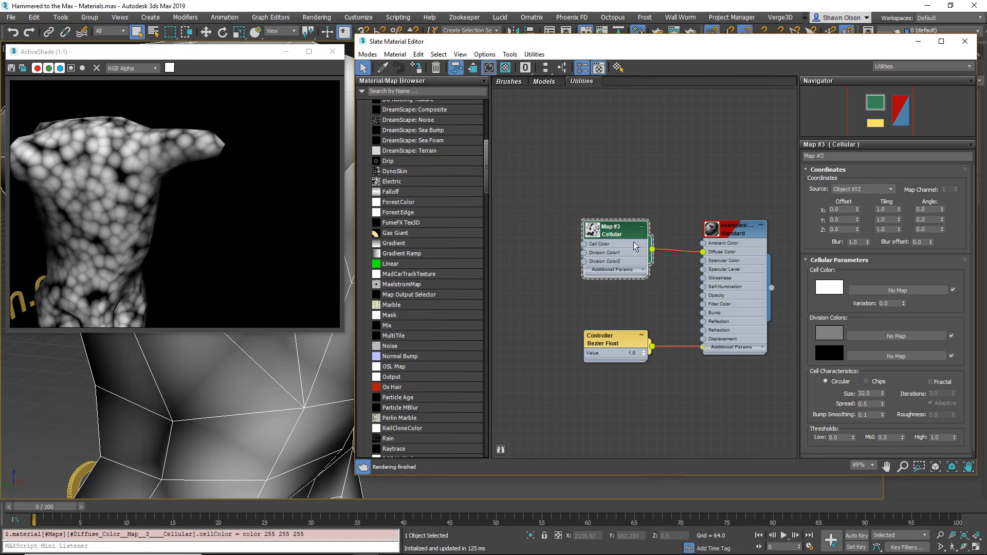
Step: Enable fractal cells with a spread of 1.23 on the Cellular map and move its node away from the material
left_click(935, 384)
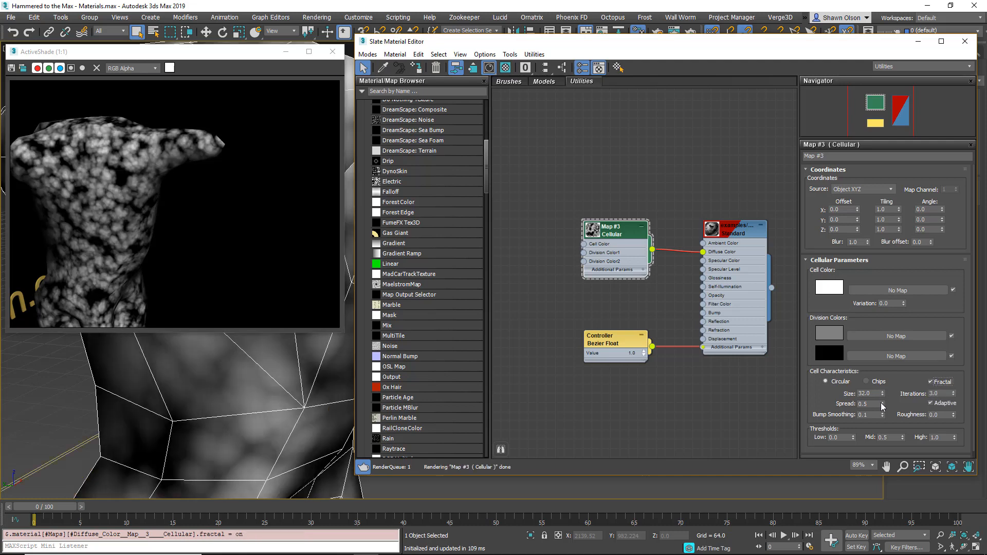
left_click_drag(882, 404, 888, 369)
left_click_drag(615, 230, 541, 129)
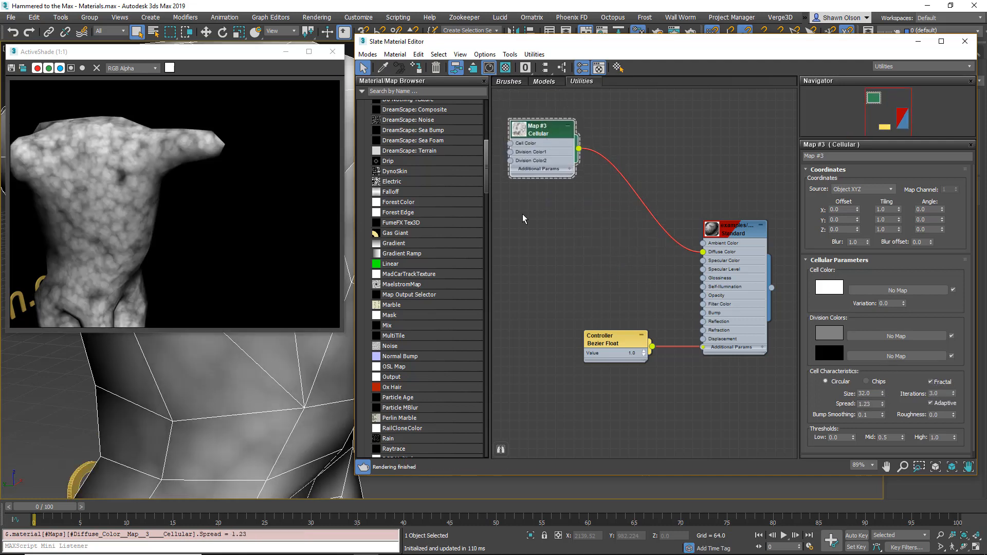
Step: Add a general Noise map below the Cellular map, with its type set to Fractal and its size to 3
right_click(535, 240)
mouse_move(560, 256)
mouse_move(666, 268)
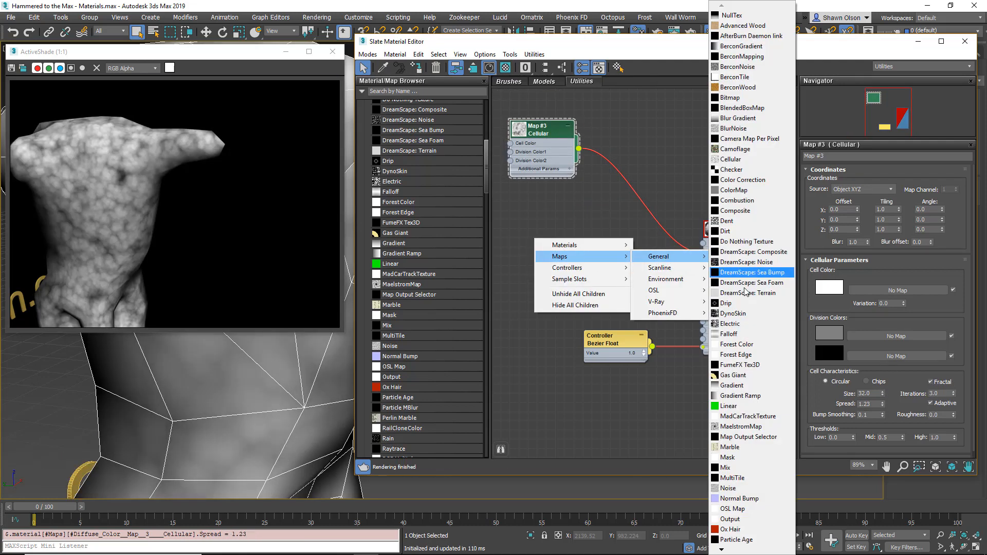
left_click(735, 491)
left_click_drag(850, 299, 754, 294)
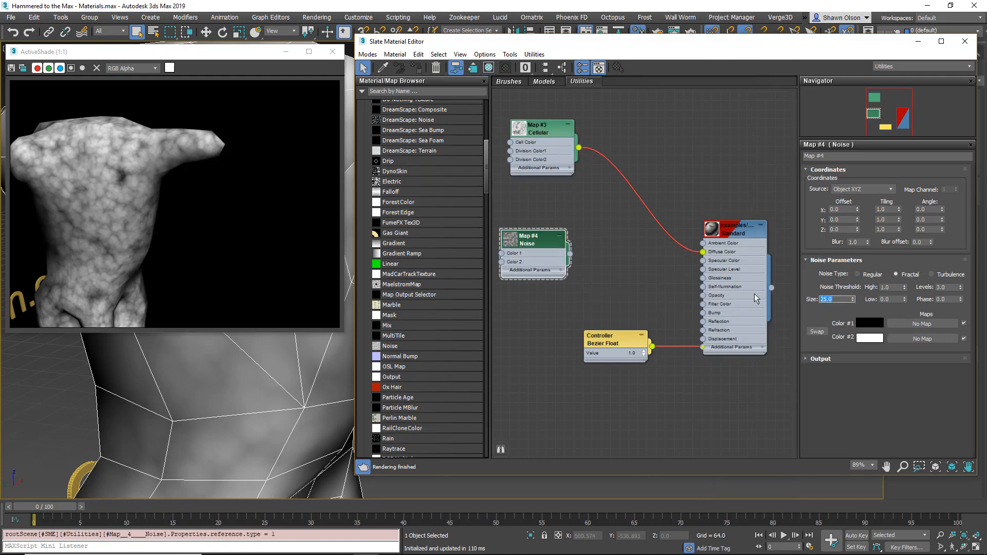
type("3")
key("Tab")
Step: Connect the Noise map to the Cellular map's Cell Color input and arrange its node to the left of the Cellular map
middle_click_drag(525, 239, 669, 266)
left_click_drag(670, 266, 550, 192)
mouse_move(682, 158)
left_mouse_down()
mouse_move(684, 192)
mouse_move(691, 152)
left_mouse_up()
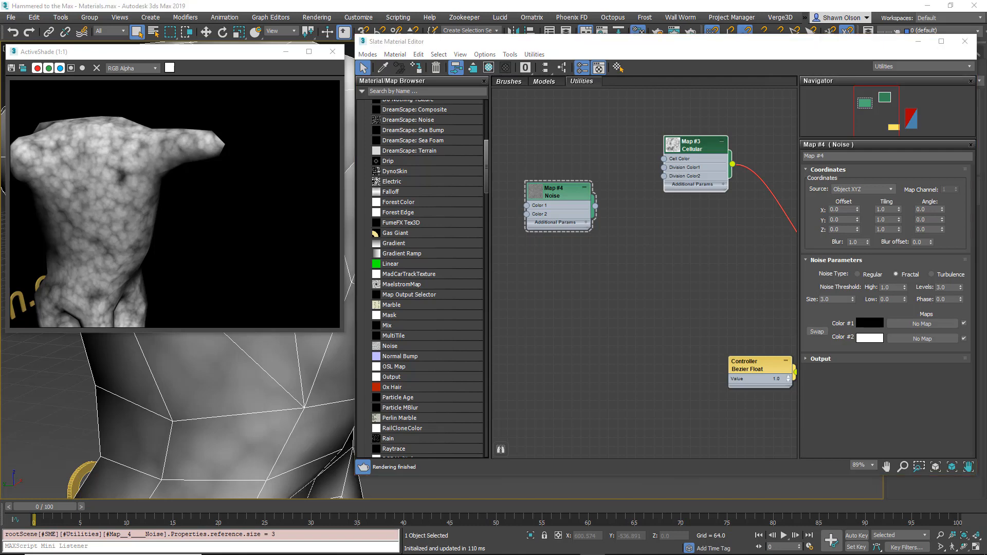
left_click_drag(593, 207, 663, 159)
left_click_drag(562, 196, 542, 169)
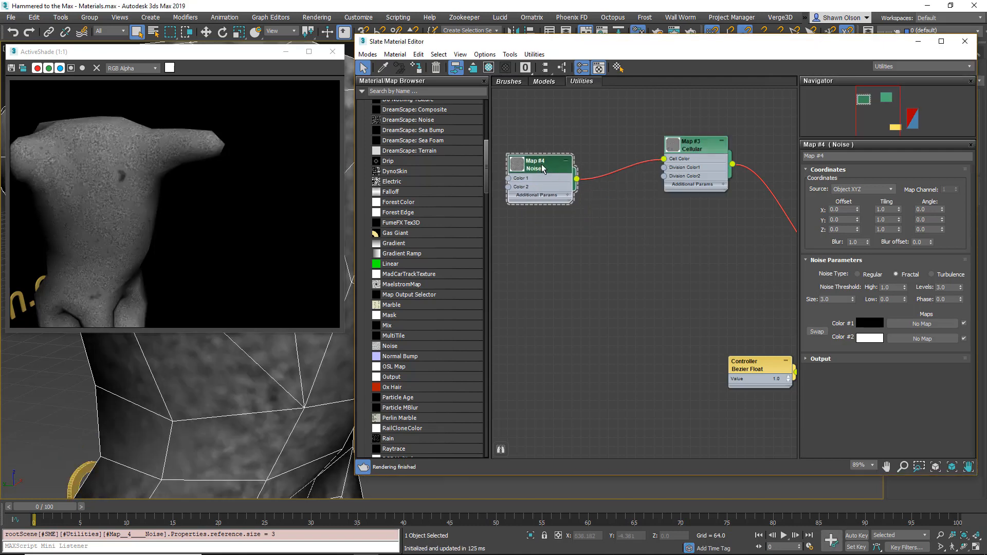
middle_click_drag(537, 178, 598, 222)
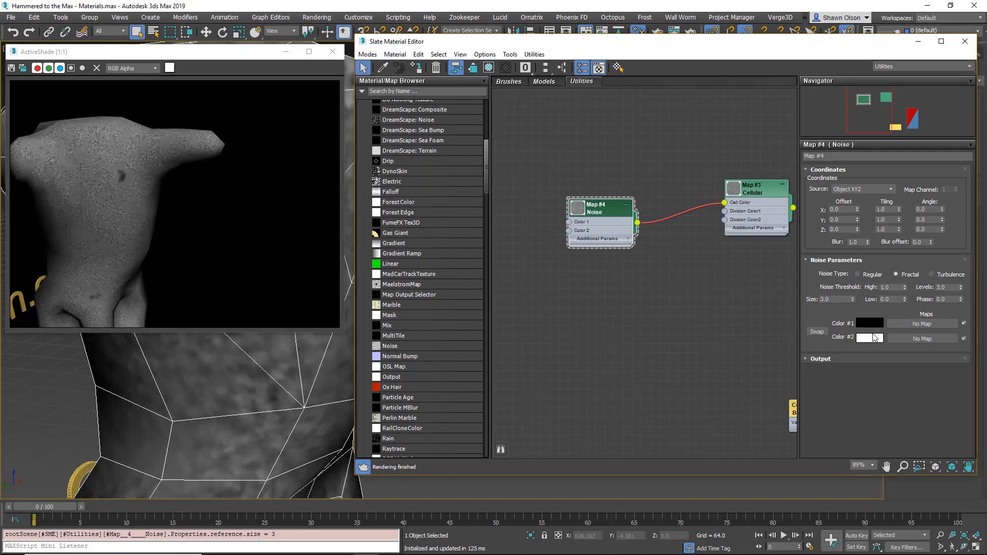
Step: Duplicate the Noise map below the original and set the copy's size to 6
left_click_drag(603, 214, 612, 314, "shift")
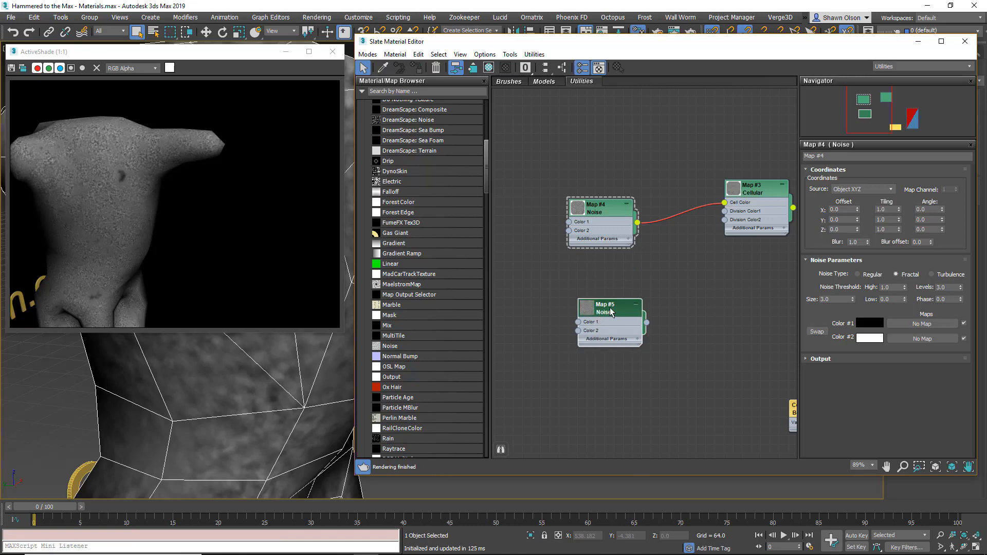
left_click(613, 310)
left_click_drag(854, 299, 854, 288)
Step: Set the copied Noise map's Color 1 to dark olive, Color 2 to a lighter olive, and its size to 2.6
left_click(870, 322)
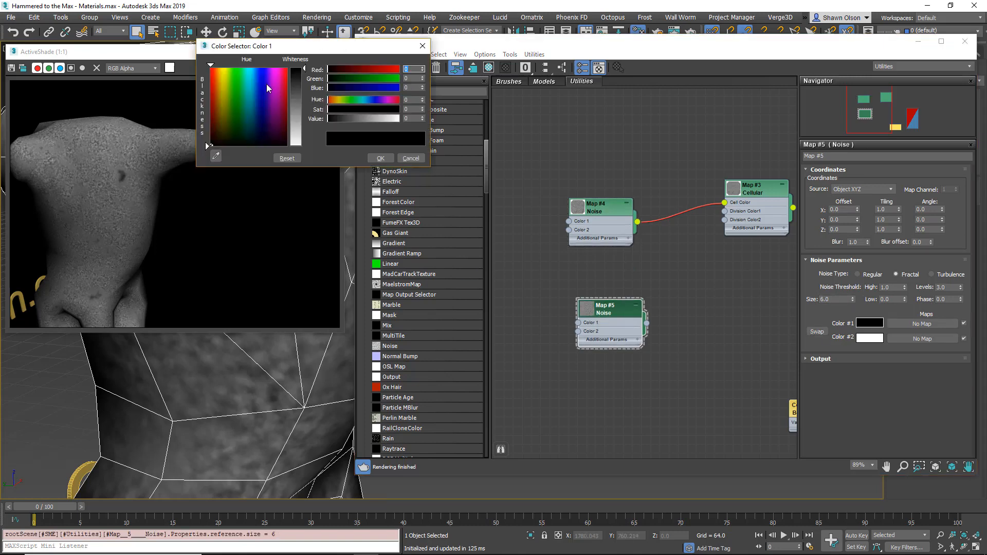
left_click(232, 106)
left_click(369, 109)
mouse_move(362, 119)
left_mouse_down()
mouse_move(348, 119)
mouse_move(339, 100)
mouse_move(362, 117)
left_mouse_up()
left_click(342, 100)
left_click(380, 159)
left_click(870, 338)
left_click(338, 100)
left_click(364, 109)
left_click(381, 159)
left_click_drag(853, 299, 853, 317)
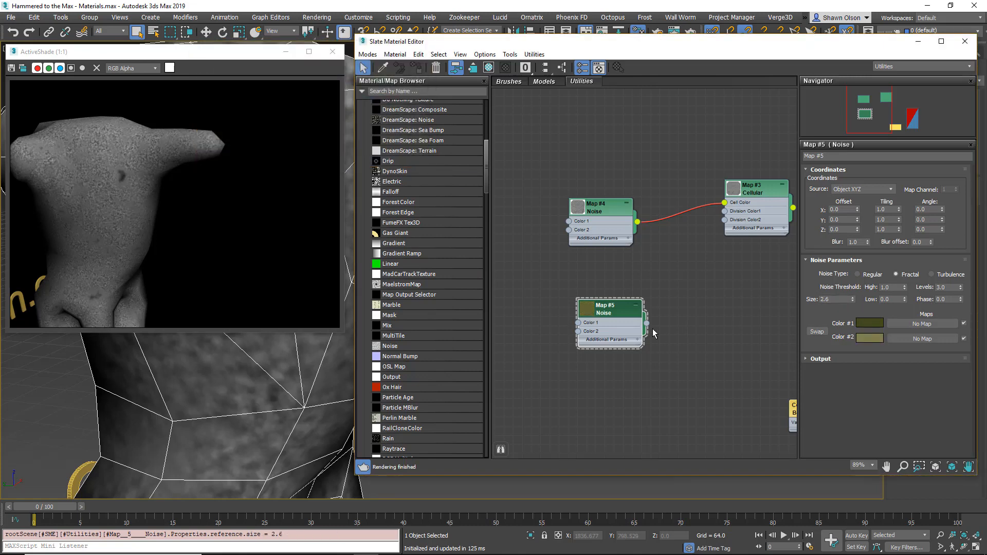
Step: Connect the olive Noise map to the Cellular map's Division Color2, move it down and place a duplicate above it
left_click_drag(647, 323, 724, 219)
left_click_drag(602, 310, 620, 355)
left_click_drag(621, 355, 610, 283, "shift")
Step: Set the duplicate Noise map's size to 3.5 and Color 1 to 69, 75, 49, and make Color 2 lighter and less saturated
left_click_drag(852, 299, 853, 294)
left_click(870, 323)
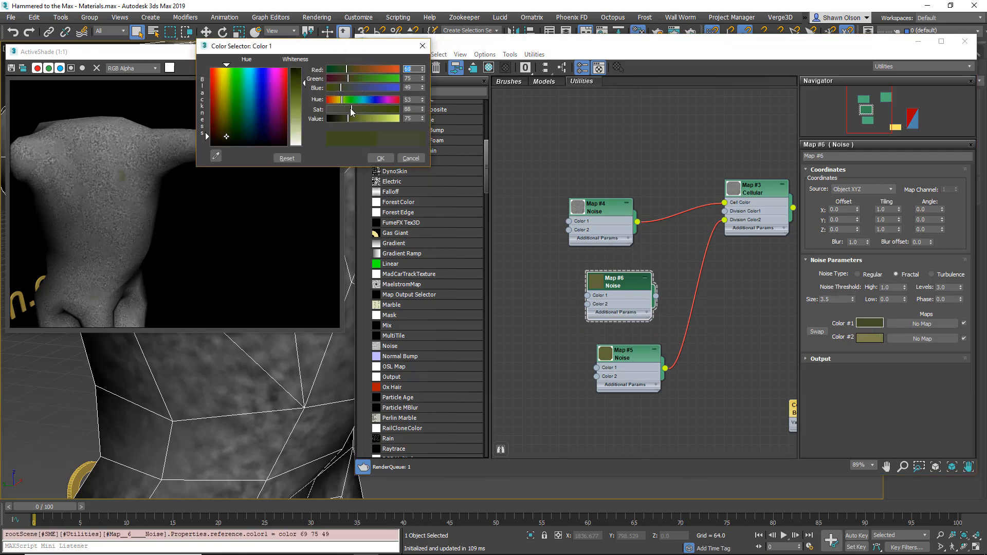
left_click(380, 158)
left_click(870, 337)
left_click_drag(351, 109, 379, 118)
left_click(380, 159)
Step: Connect the lighter Noise map to the Cellular map's Division Color1 and add a Perlin Marble map beside the Noise maps
left_click_drag(656, 295, 724, 211)
left_click_drag(596, 209, 605, 190)
left_click_drag(400, 418, 554, 267)
double_click(553, 266)
Step: Desaturate both Perlin Marble colors to neutral grey
left_click(819, 301)
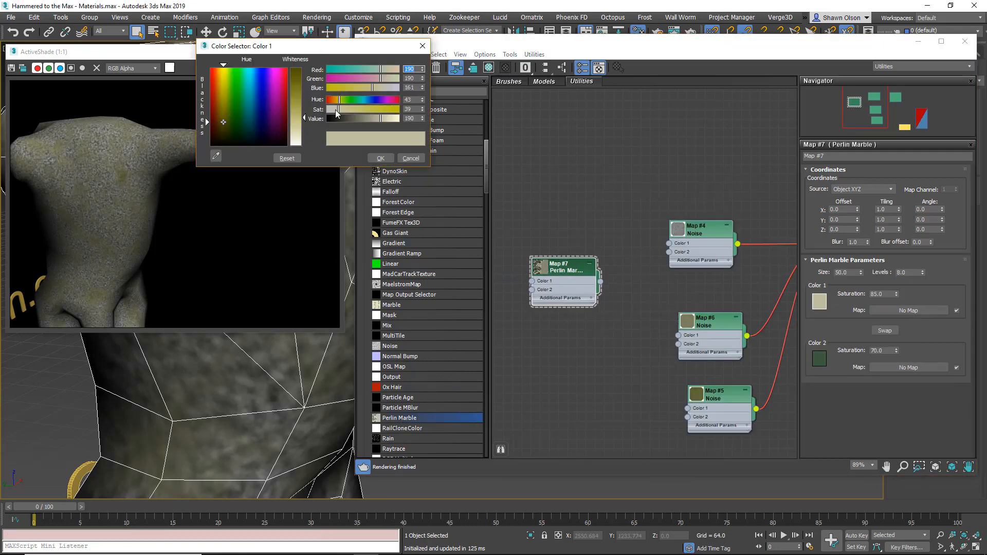
left_click(381, 158)
left_click(819, 358)
left_click_drag(337, 110, 329, 110)
left_click(381, 159)
Step: Connect the Perlin Marble map to Color 1 of the Noise map feeding Cell Color, and set the marble size to 164
scroll(572, 299, "up", 1)
left_click_drag(552, 242, 657, 224)
left_click_drag(861, 273, 857, 221)
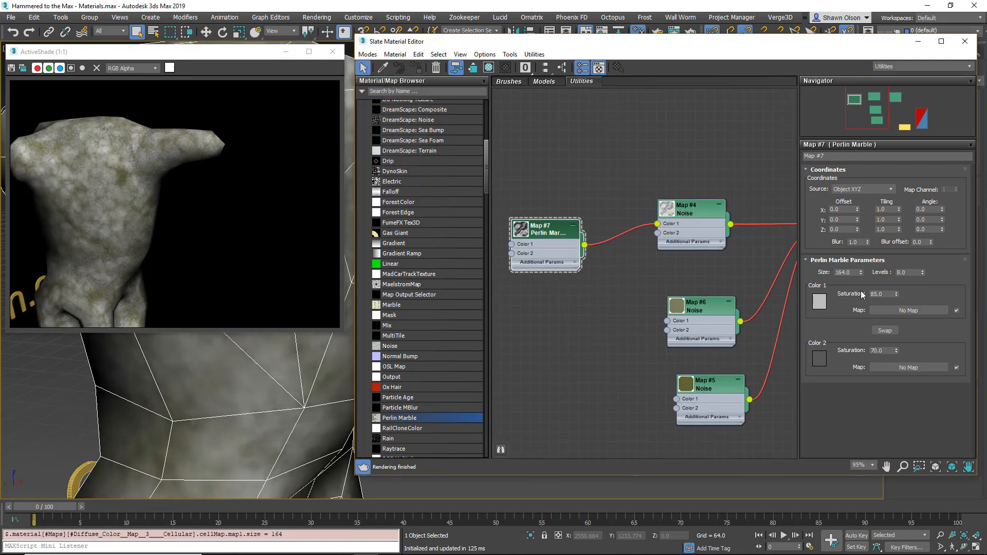
Step: Desaturate the Division Color2 Noise map's colors to 69, 75, 49 and 118, 126, 84
double_click(709, 404)
left_click(870, 323)
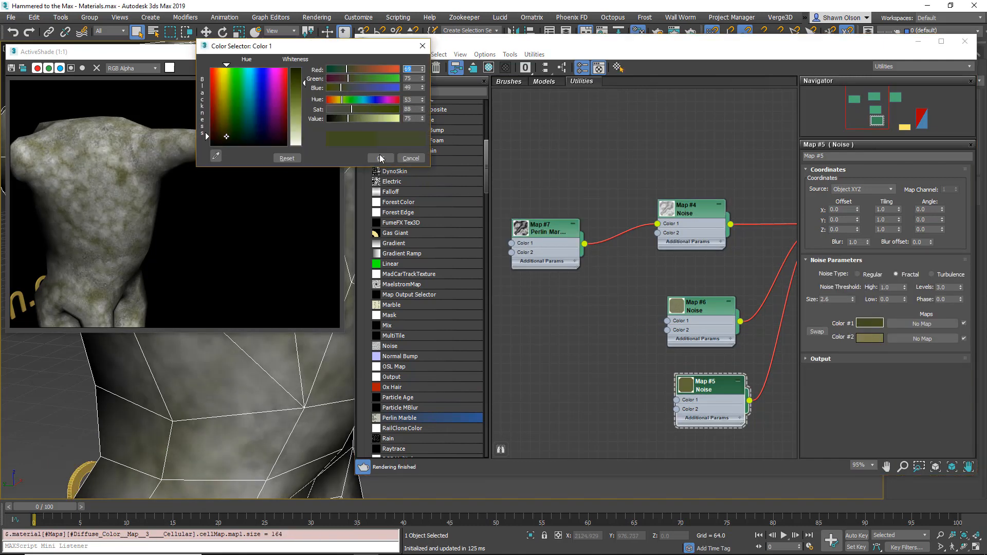
left_click(381, 159)
left_click(869, 338)
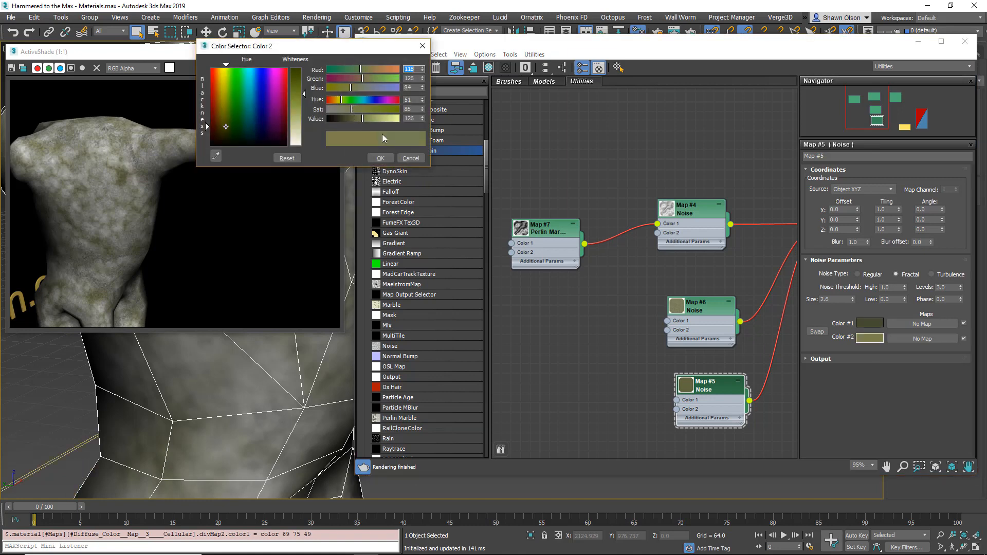
left_click(381, 158)
Step: Set Color 2 of the Division Color1 Noise map to the pale tone 176, 177, 148
left_click(869, 323)
double_click(701, 307)
left_click(870, 338)
left_click_drag(347, 109, 339, 110)
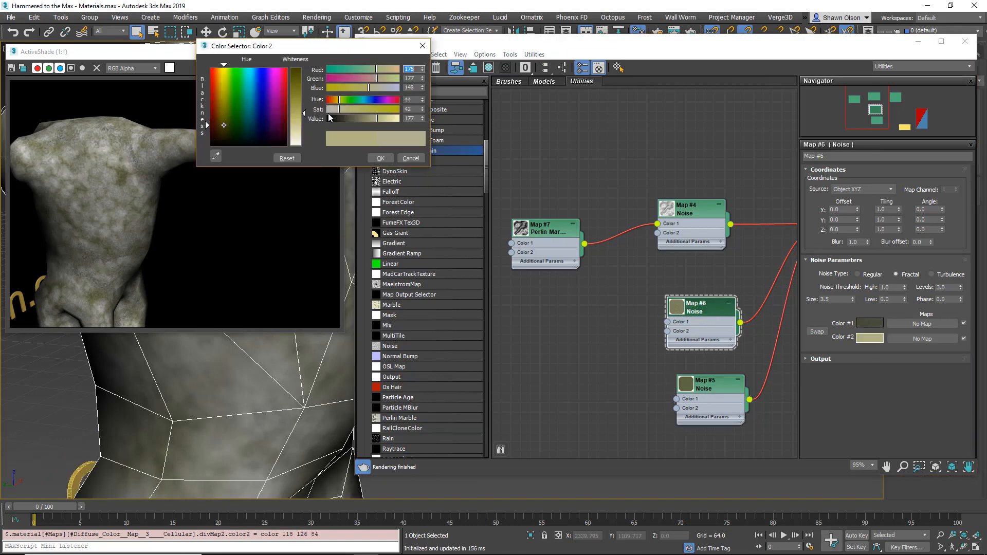
left_click(380, 159)
Step: Connect the Cellular map to the material's Bump input and set the division-color Noise maps' bump amount to 0.5
scroll(745, 272, "down", 4)
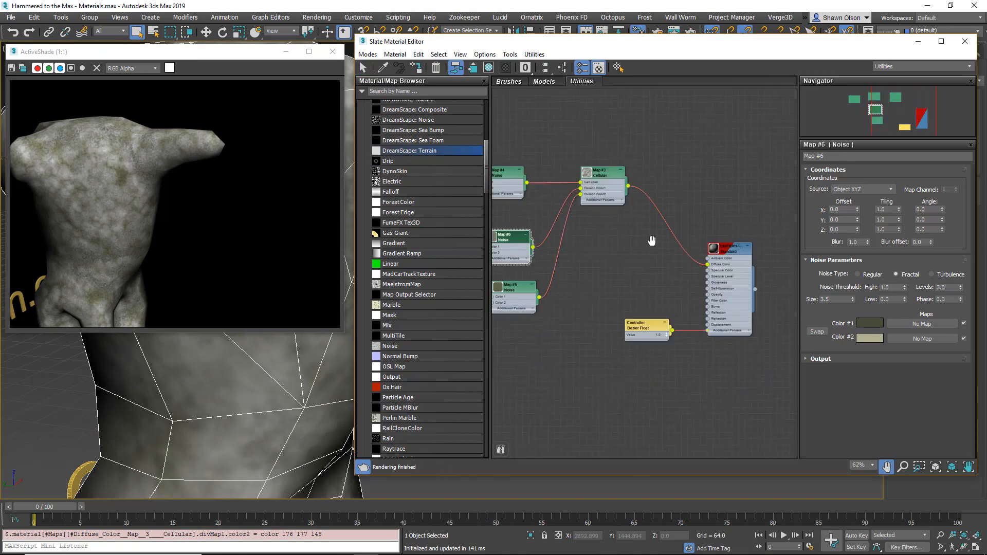
left_click_drag(720, 323, 719, 322)
middle_click_drag(496, 299, 616, 300)
scroll(616, 300, "up", 2)
double_click(615, 300)
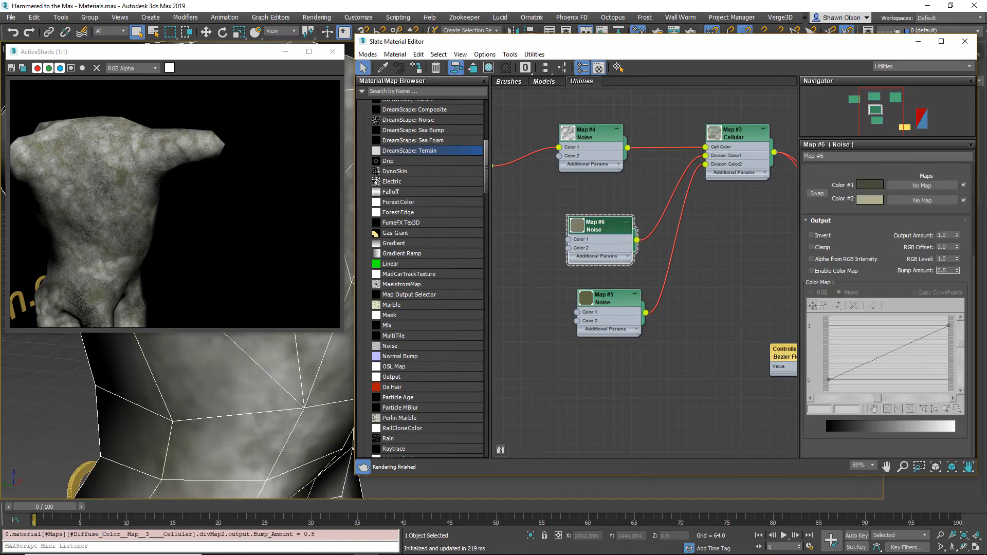
Step: Try a bump amount of 2 on the Noise map feeding Cell Color and settle on 1.4
left_click(590, 140)
left_click(925, 358)
left_click_drag(951, 270, 562, 250)
type("2")
key("Return")
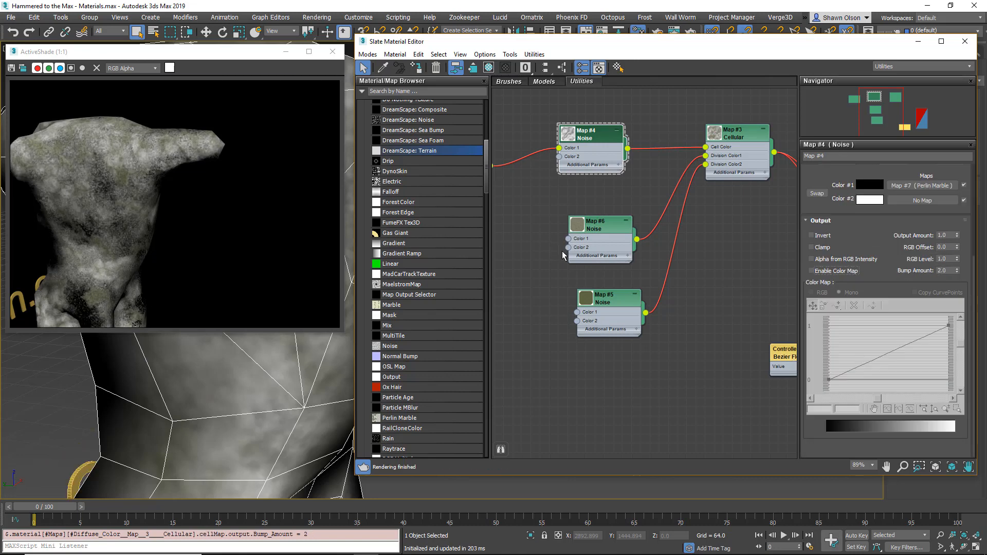
left_click_drag(950, 271, 873, 260)
type("0.")
key("Return")
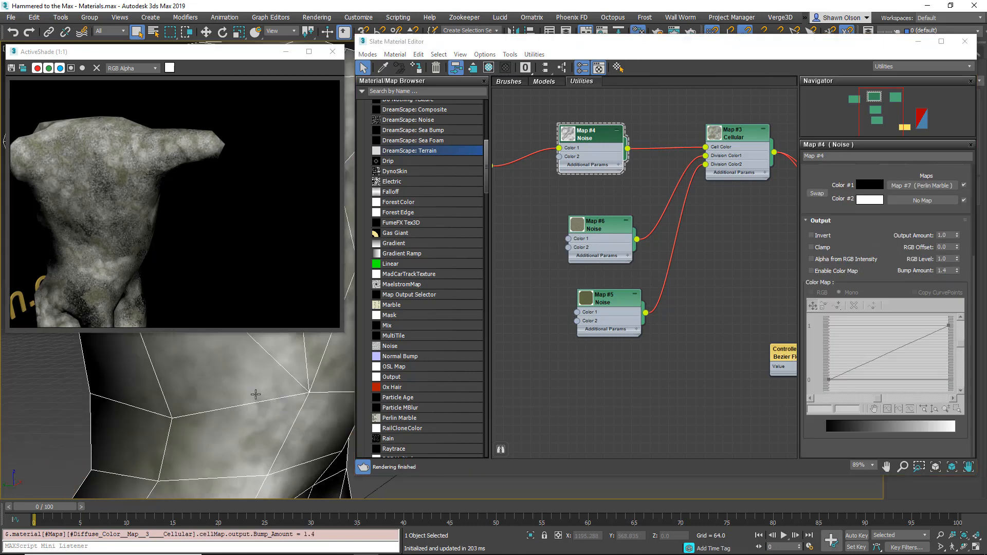
Step: Set the Cellular map's cell size to 64 and reopen the parameters of the Noise map feeding Cell Color
double_click(743, 138)
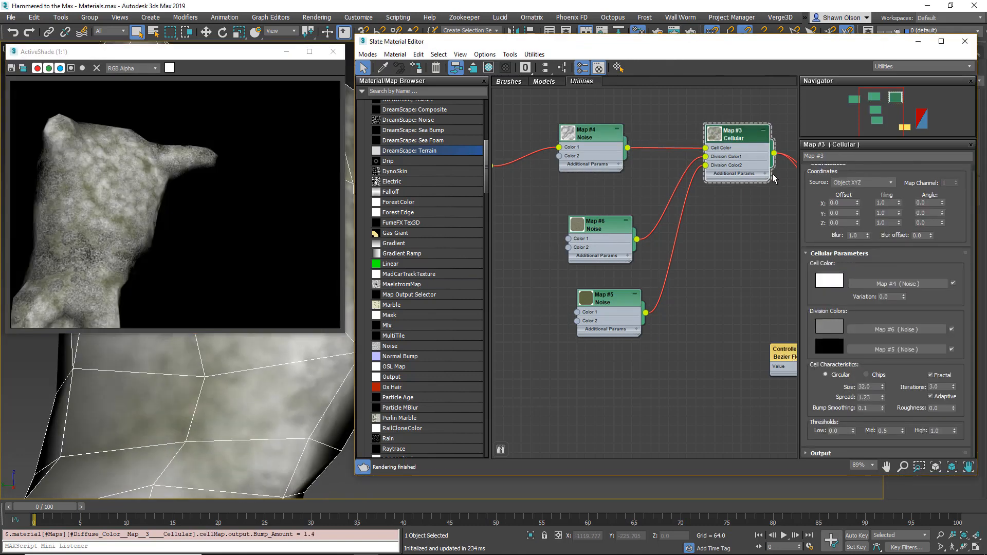
double_click(871, 388)
type("64")
key("Return")
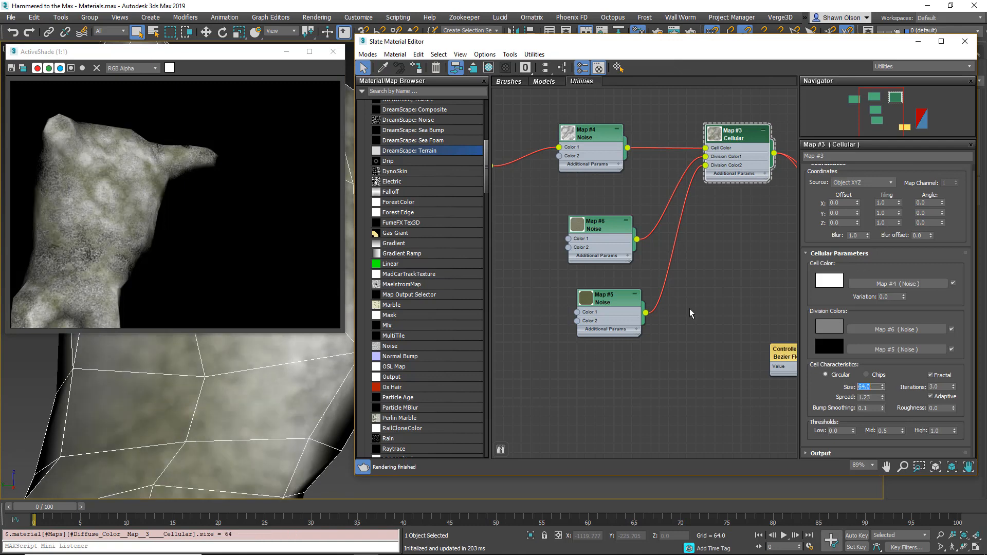
double_click(597, 136)
left_click_drag(957, 403, 957, 410)
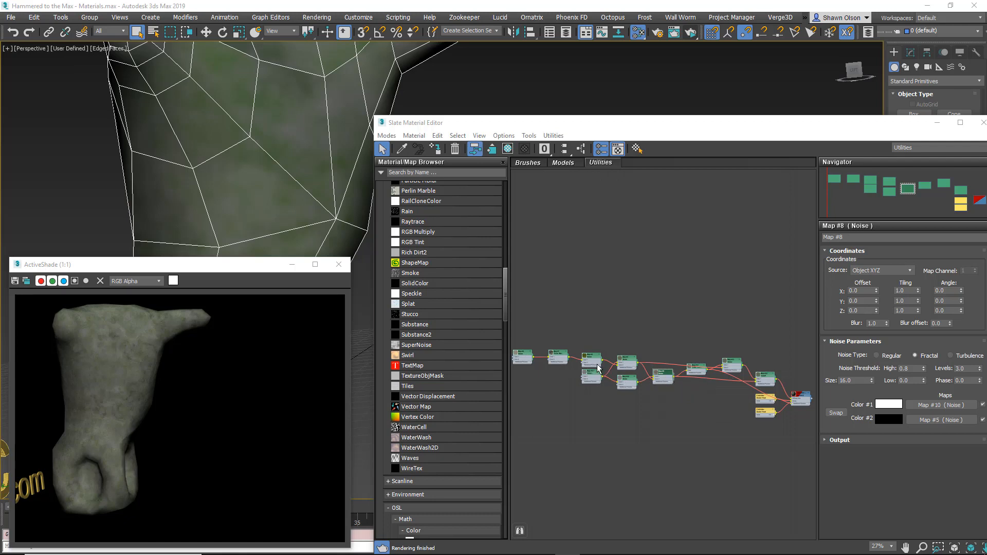
Step: Add a general Composite map next to the Falloff map above the Standard material, moving the Falloff node away to make room
scroll(642, 375, "up", 5)
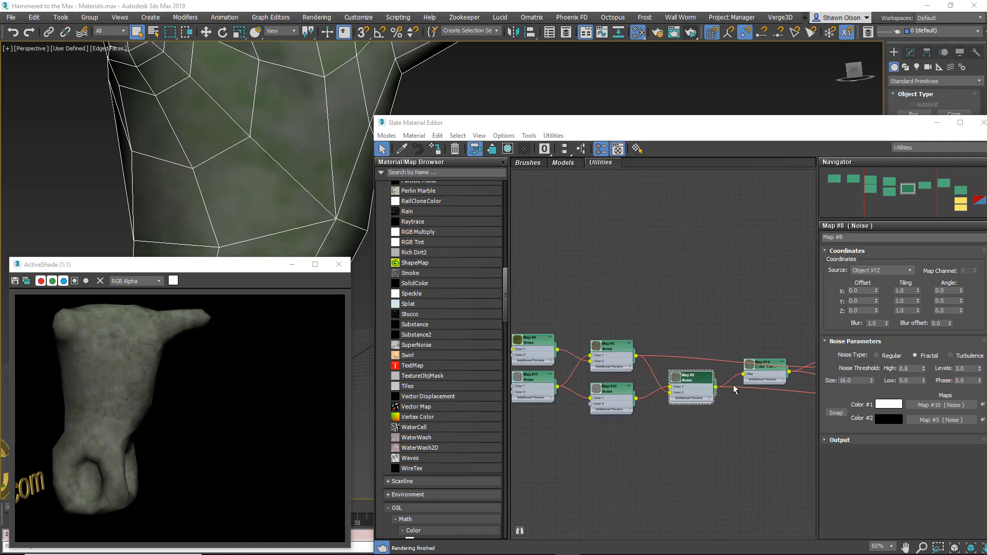
scroll(733, 387, "down", 3)
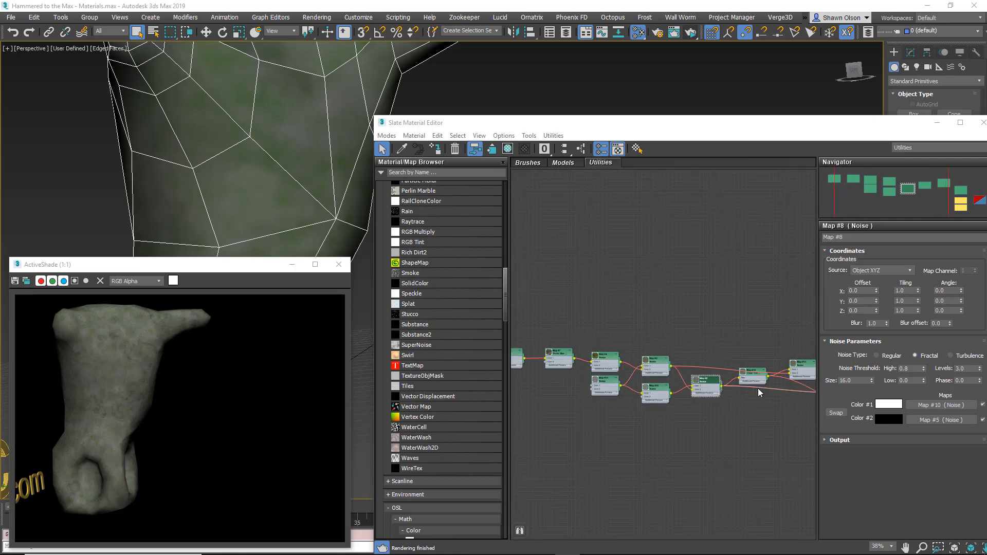
middle_click_drag(771, 394, 615, 386)
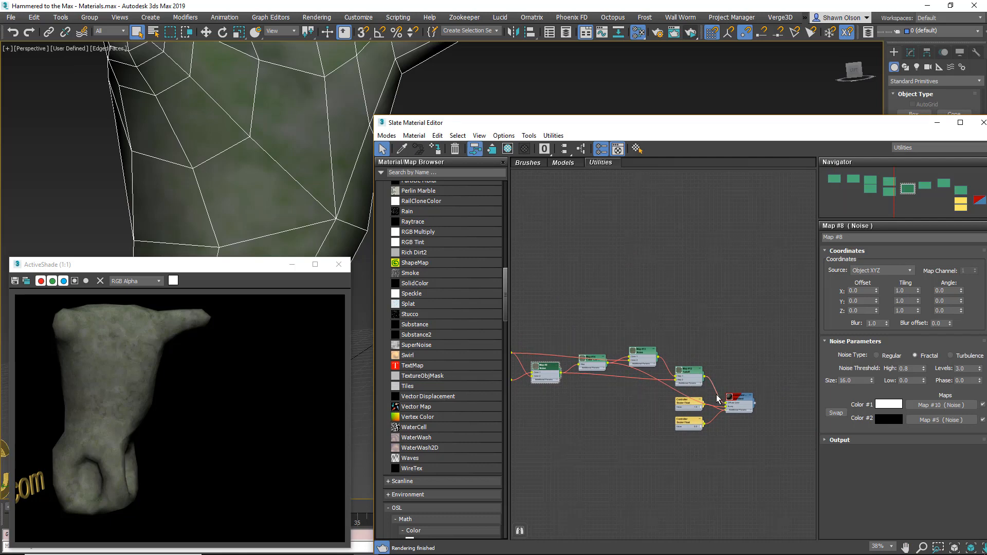
scroll(718, 398, "up", 3)
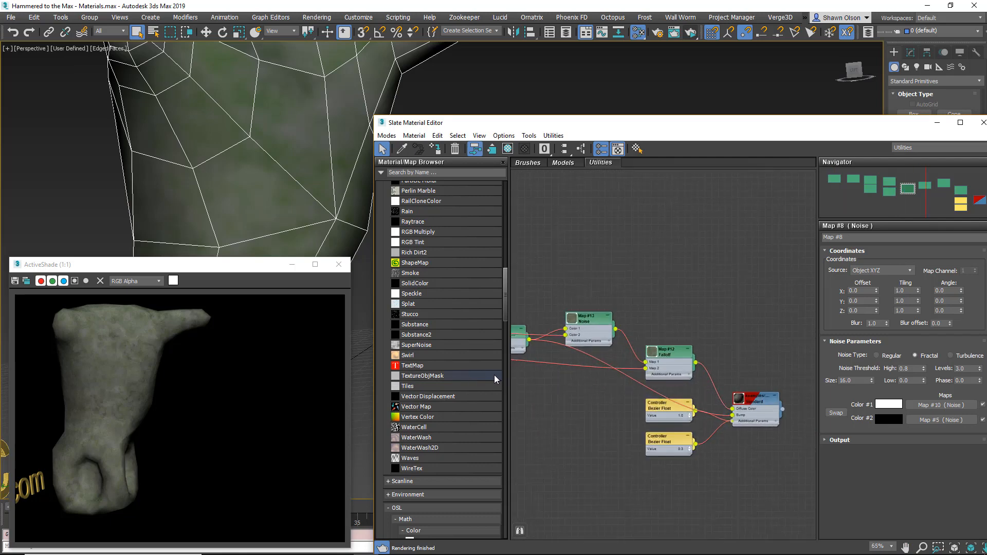
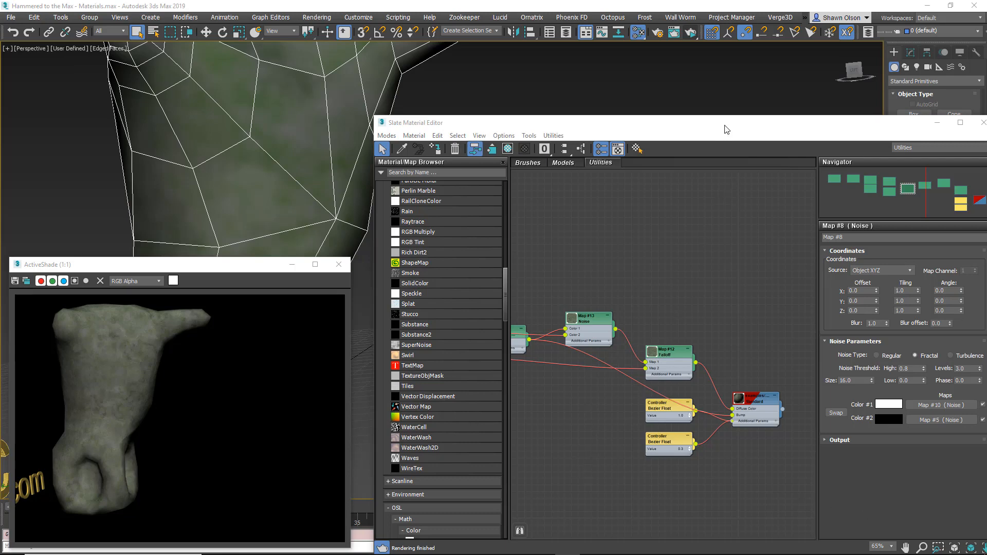
mouse_move(727, 129)
left_mouse_down()
mouse_move(719, 239)
mouse_move(627, 434)
mouse_move(723, 127)
left_mouse_up()
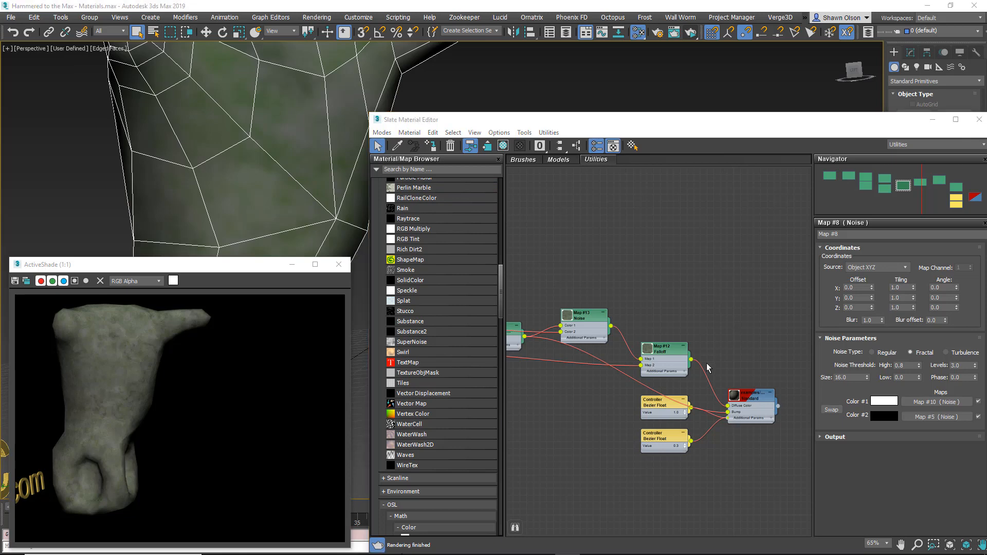
scroll(715, 358, "up", 6)
right_click(711, 274)
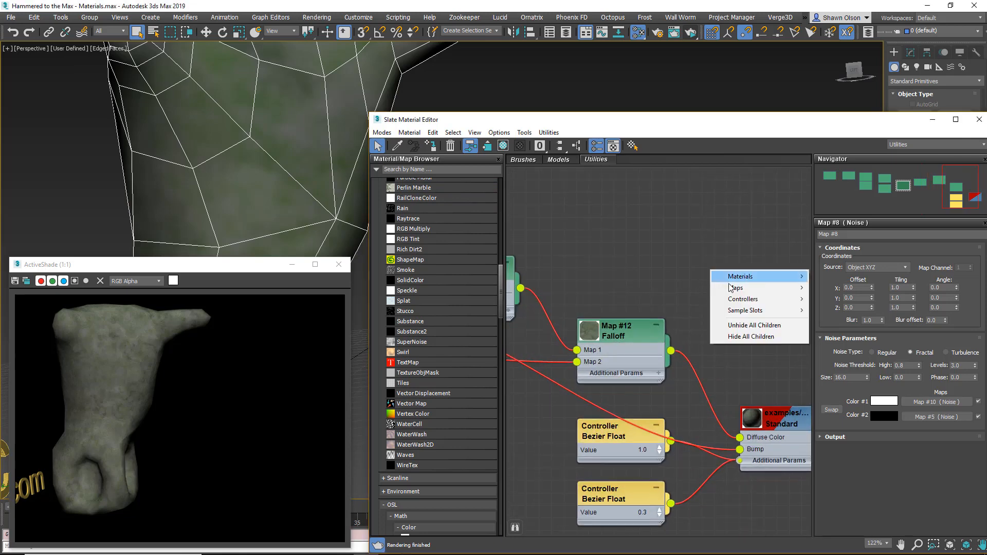
mouse_move(736, 291)
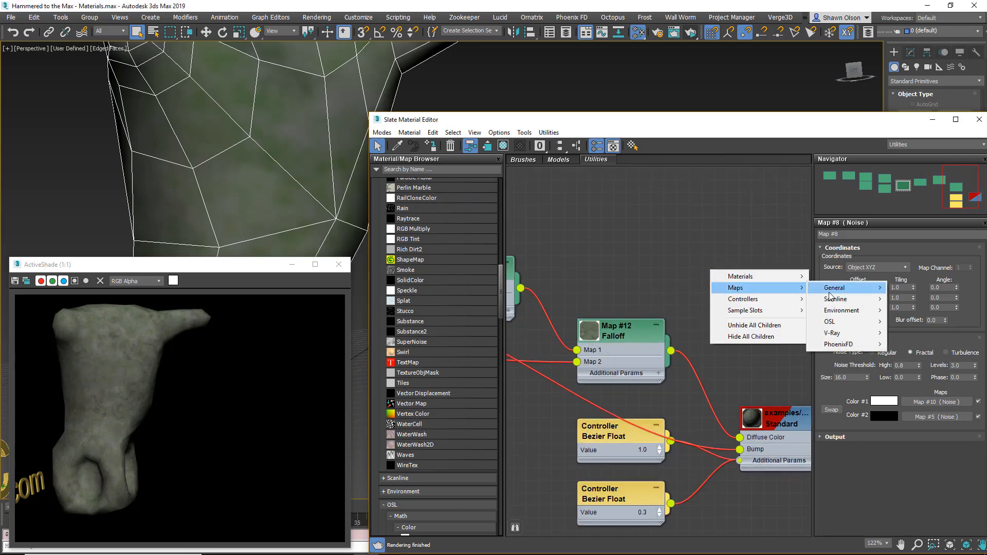
mouse_move(834, 294)
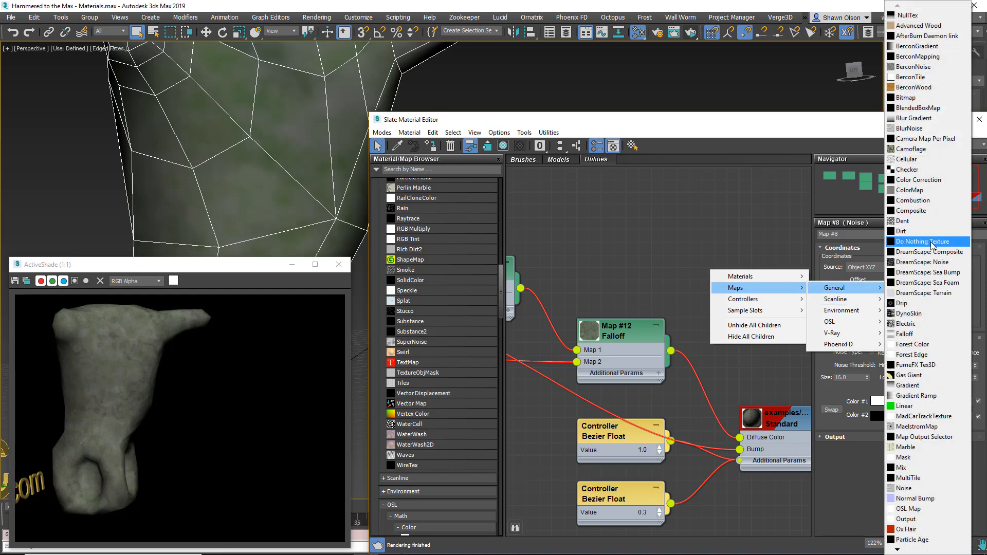
left_click(918, 211)
left_click_drag(687, 273, 725, 310)
left_click_drag(608, 340, 571, 289)
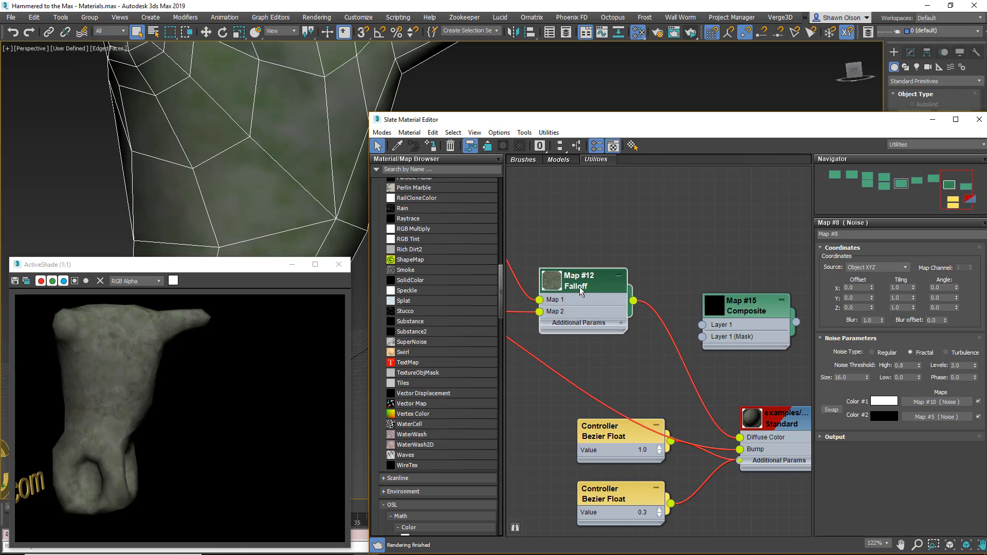
Step: Connect the Falloff map to the Composite map's Layer 1 and move the Composite node away from the material
left_click(751, 311)
double_click(750, 310)
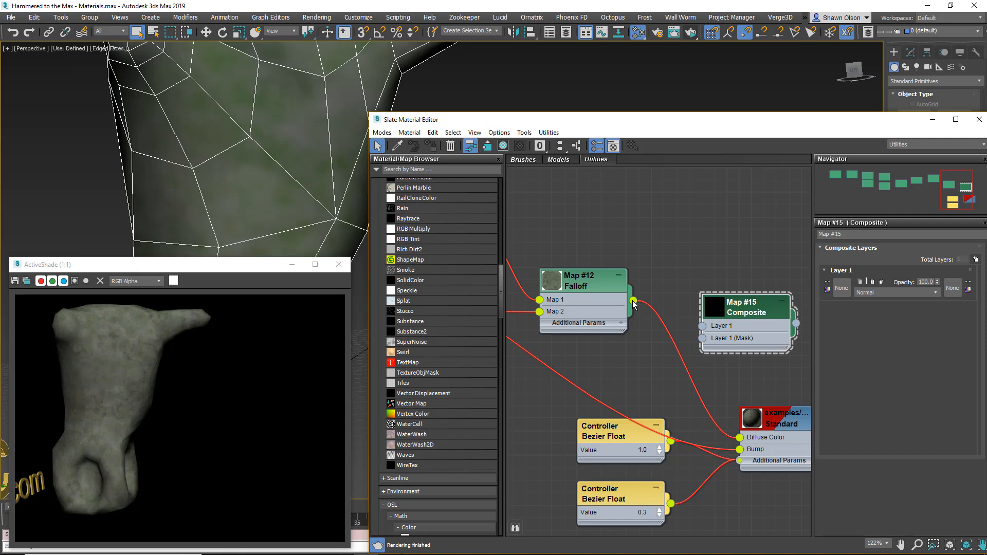
left_click_drag(747, 312, 747, 298)
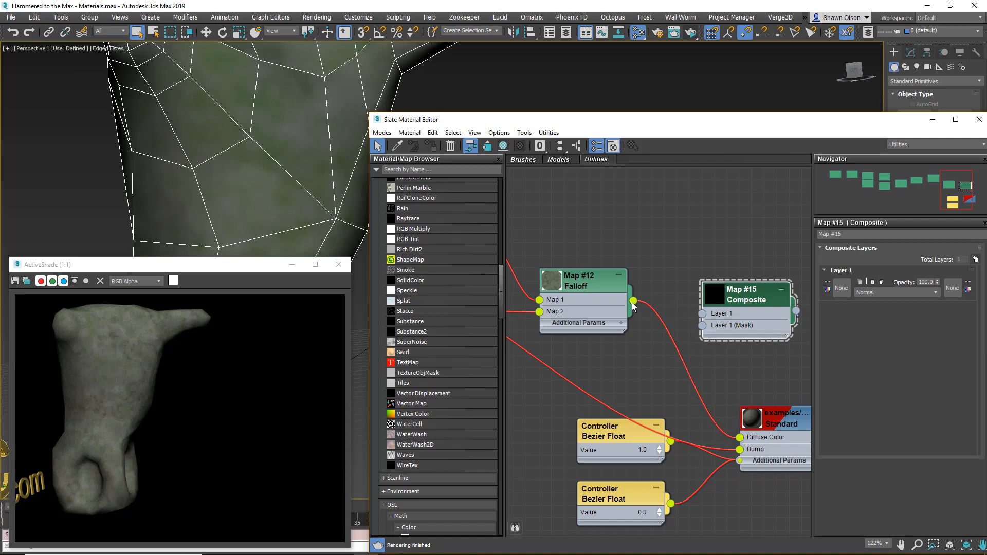
left_click_drag(633, 302, 703, 314)
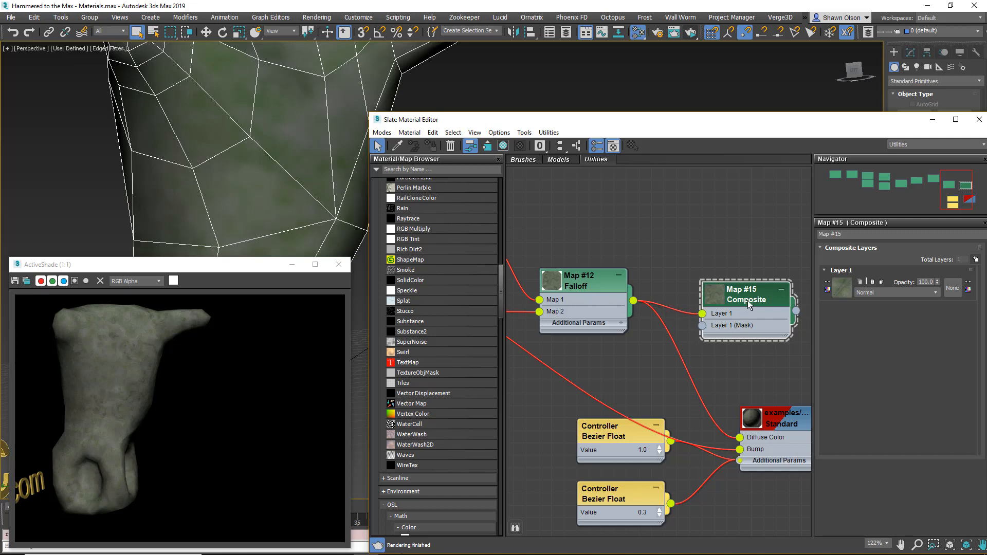
left_click_drag(779, 305, 654, 304)
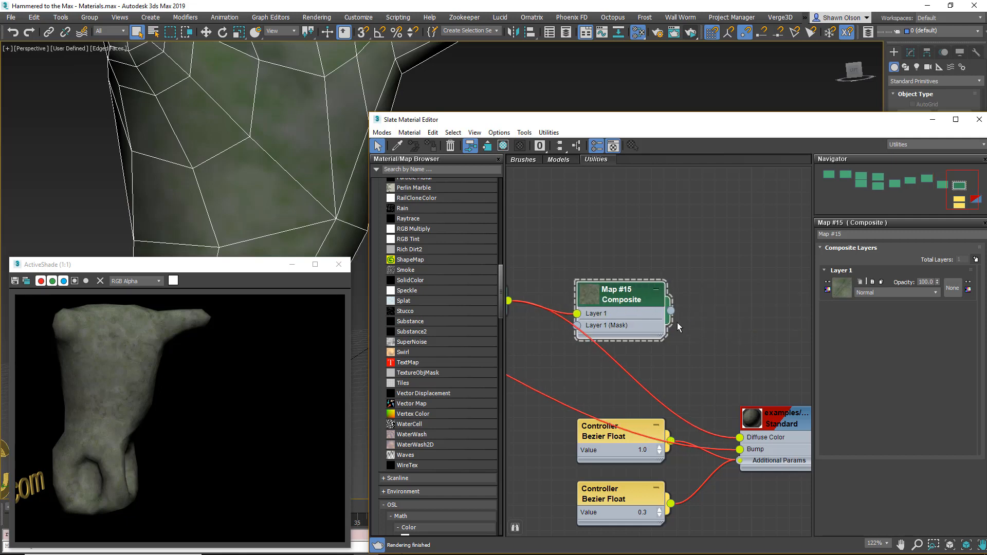
Step: Connect the Composite map to the Standard material's Diffuse Color and add a second layer to the Composite map
left_click_drag(714, 279, 774, 396)
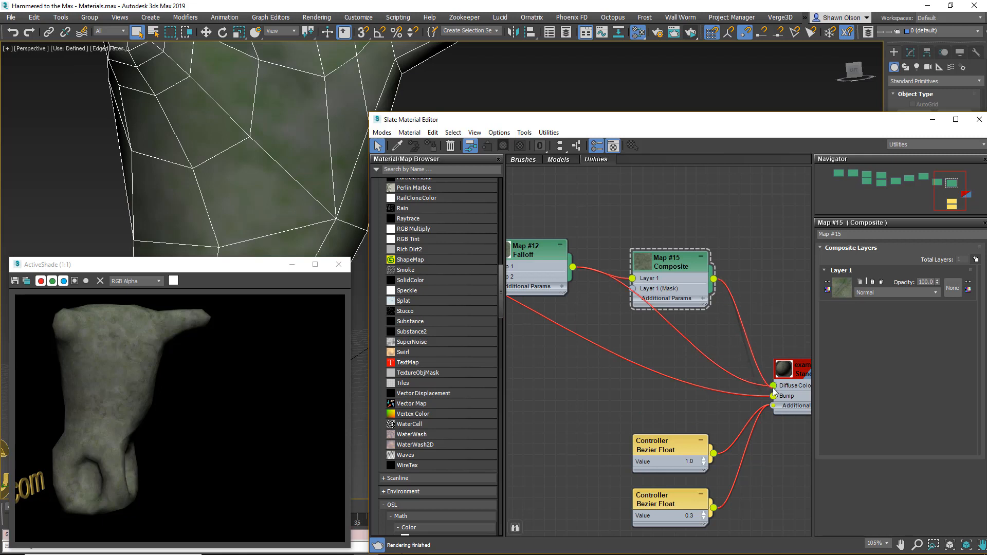
left_click(673, 267)
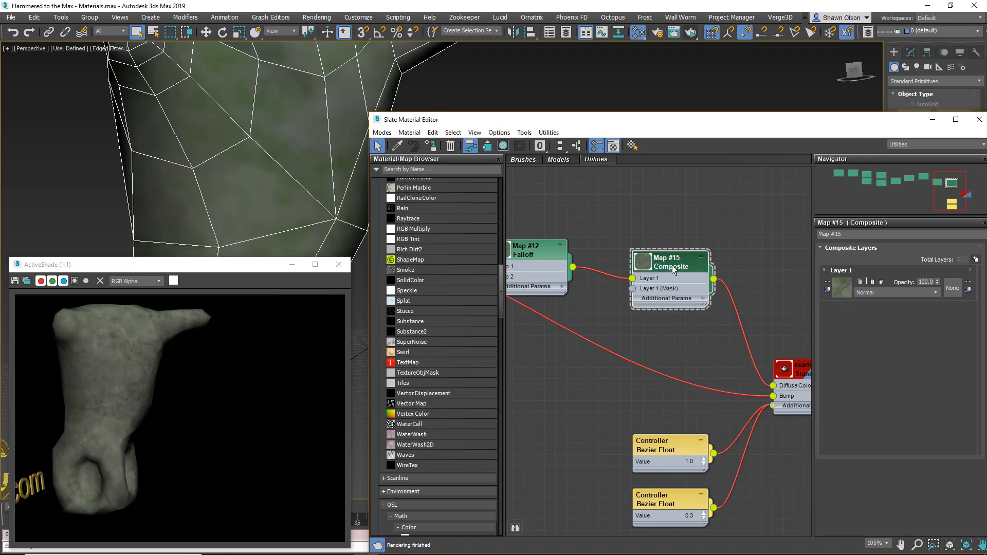
left_click(974, 260)
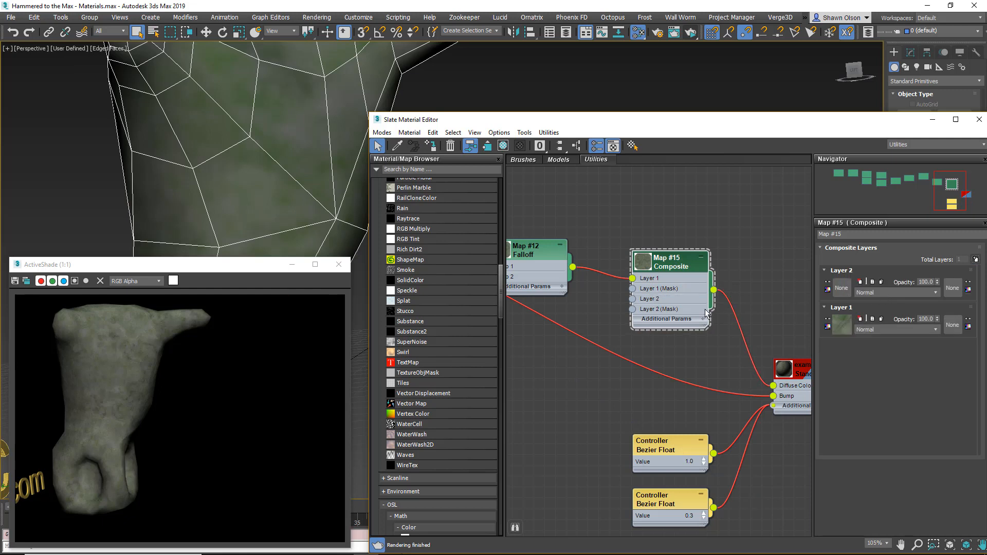
Step: Save the scene and clear the Slate Material Editor and ActiveShade windows off the viewport
key("ctrl+s")
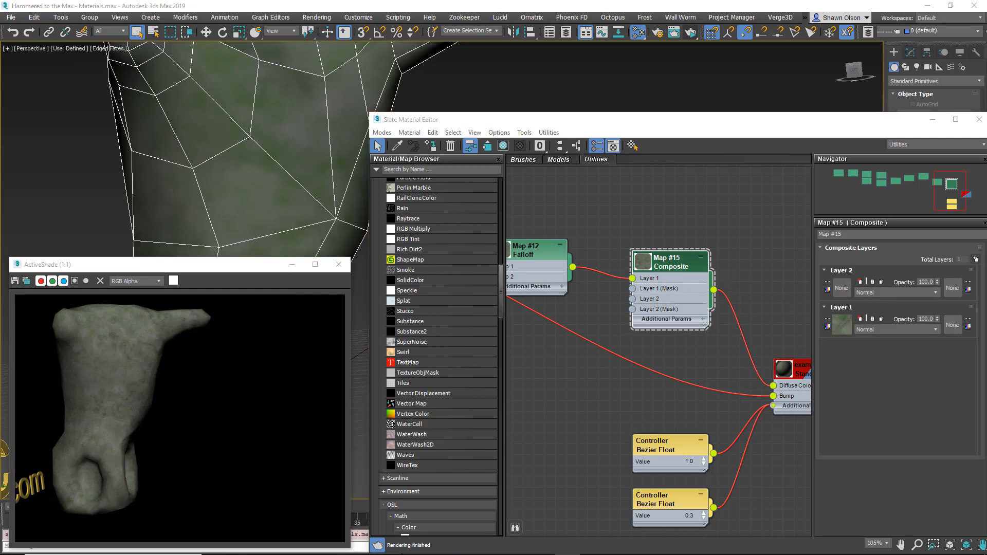
left_click(932, 123)
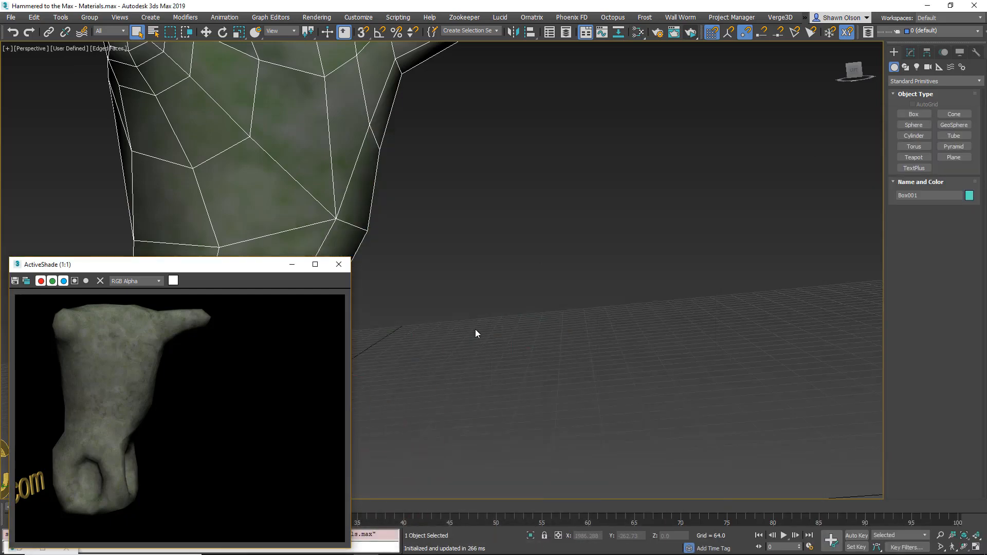
left_click(338, 264)
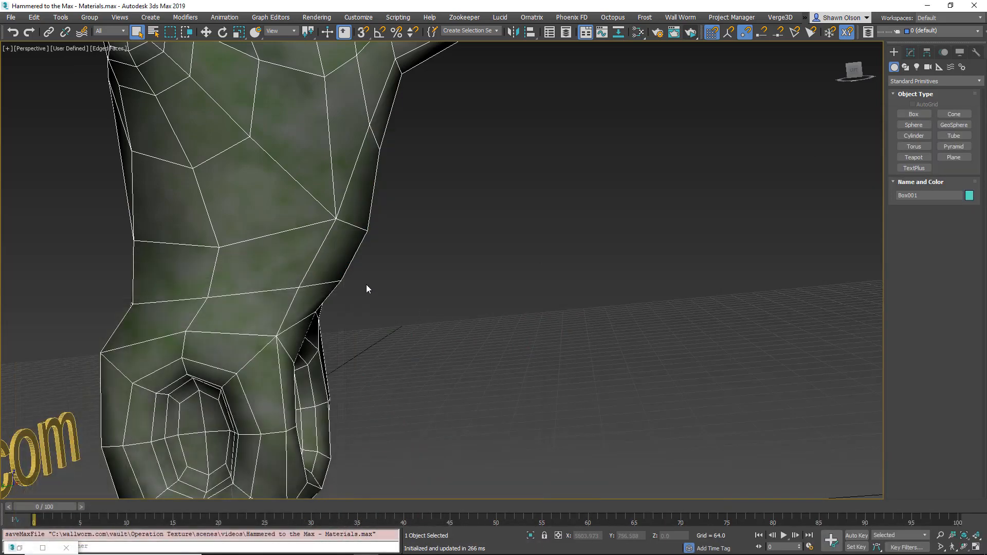
Step: Select the torso and convert it to an Editable Poly, collapsing its Unwrap UVW modifier
scroll(366, 289, "down", 8)
middle_click_drag(360, 268, 353, 330)
scroll(352, 330, "up", 6)
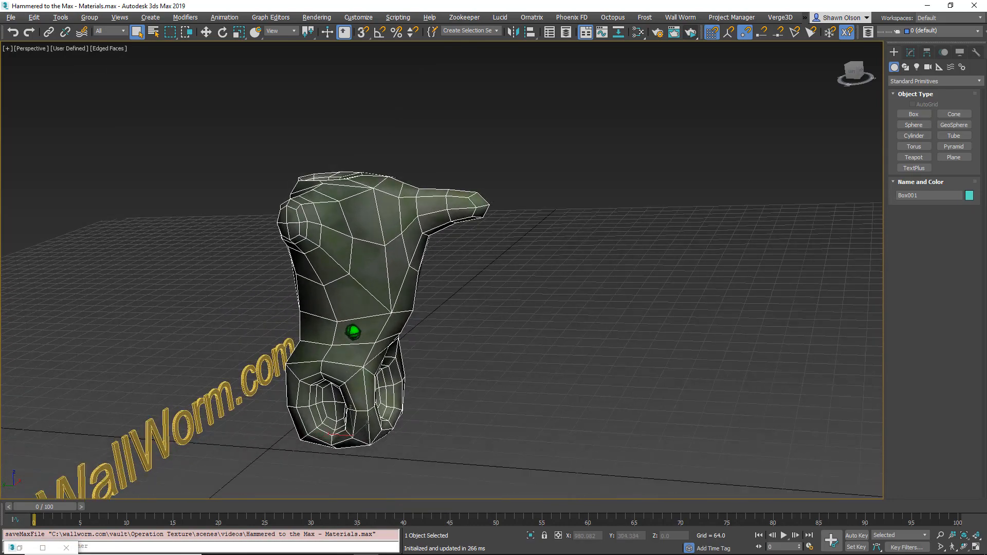
left_click(351, 309)
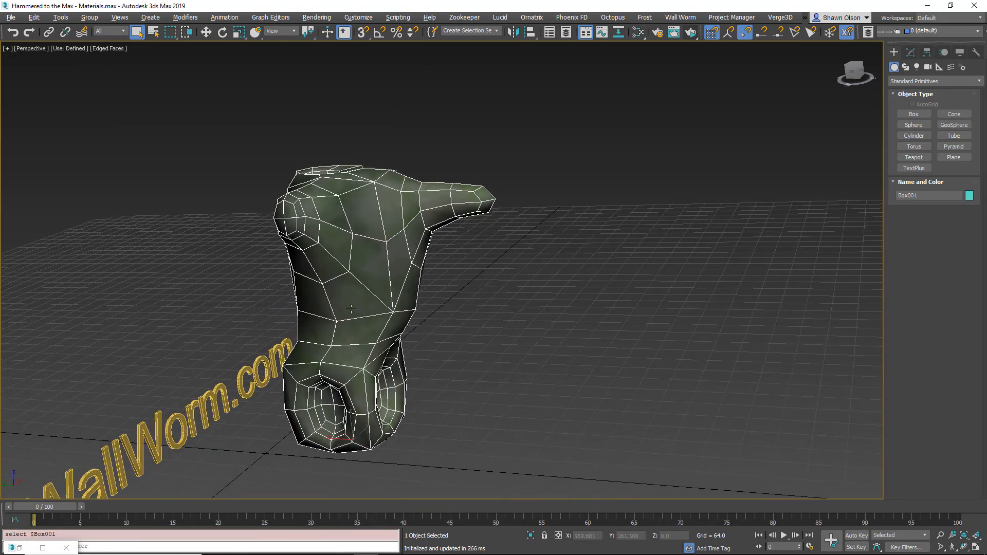
left_click(910, 52)
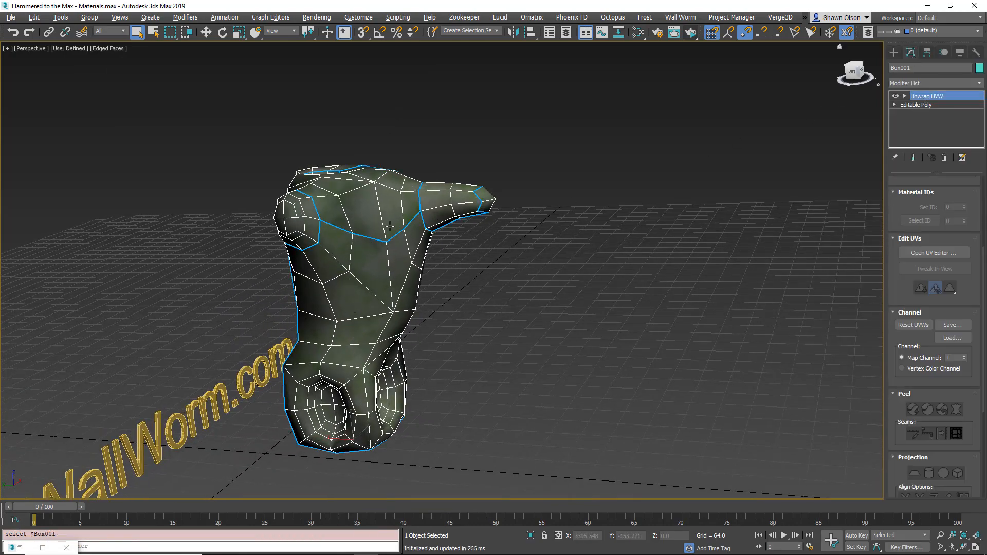
right_click(359, 290)
mouse_move(424, 458)
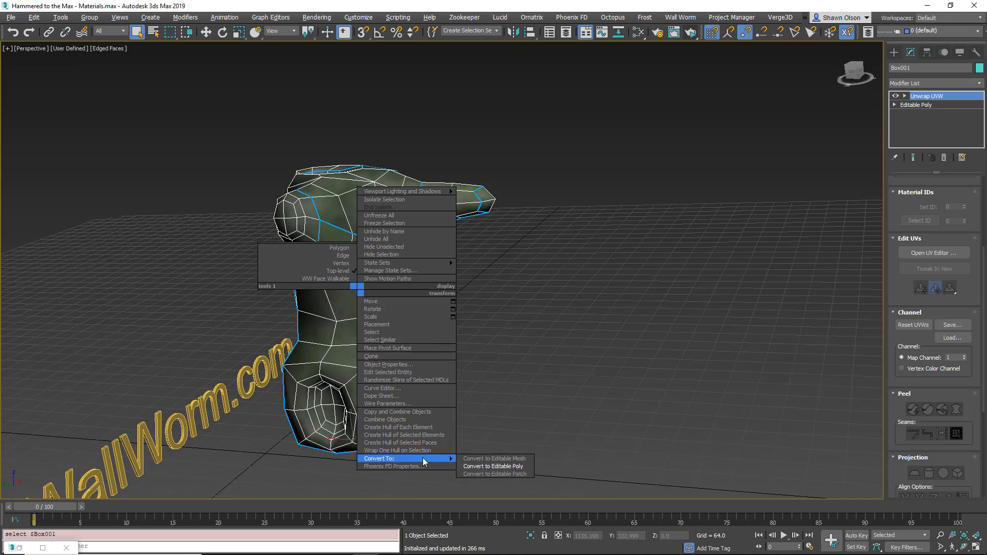
left_click(485, 467)
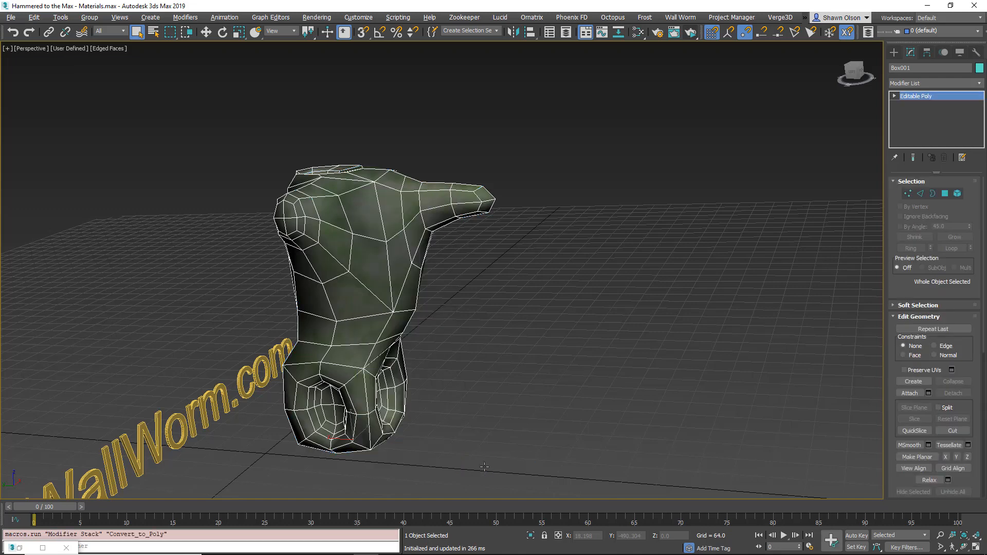
Step: Open Viewport Canvas, dock it beside the viewport and narrow it to give the torso more room
left_click(59, 19)
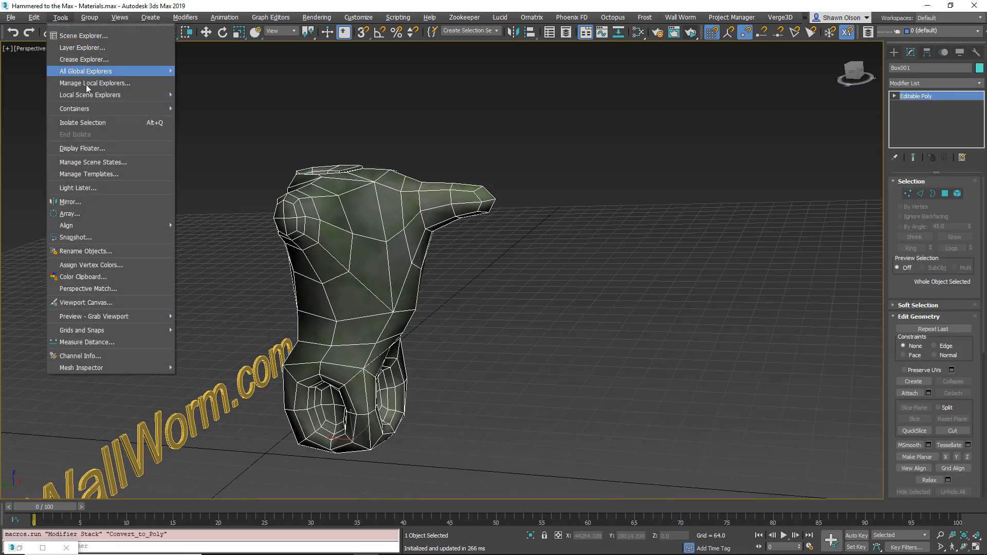
left_click(106, 303)
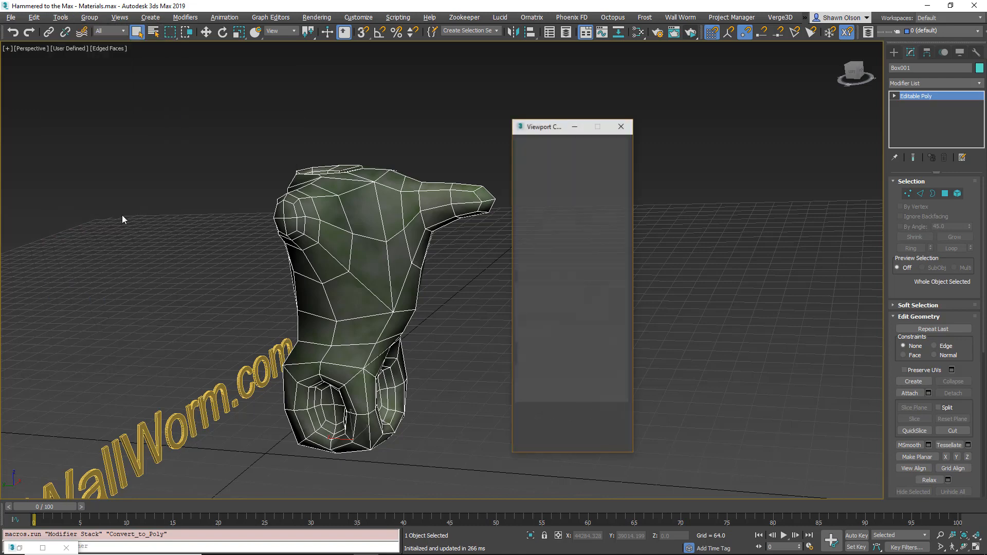
left_click_drag(555, 131, 1, 161)
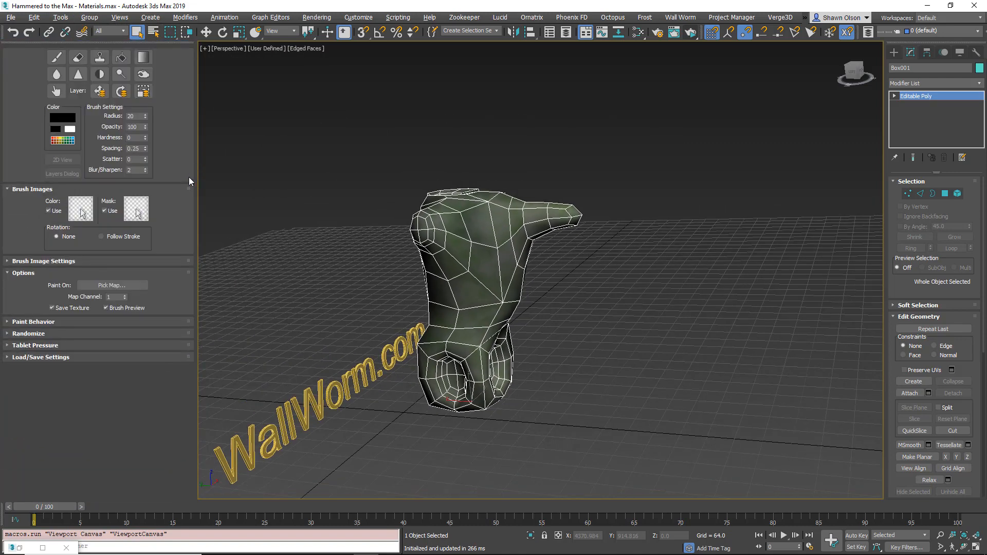
left_click_drag(196, 180, 122, 181)
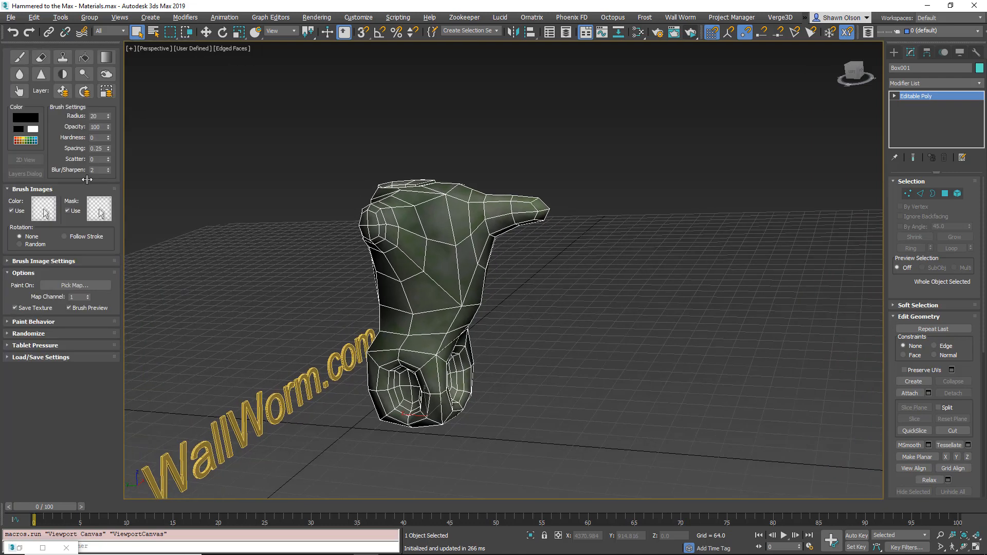
middle_click_drag(384, 229, 352, 226)
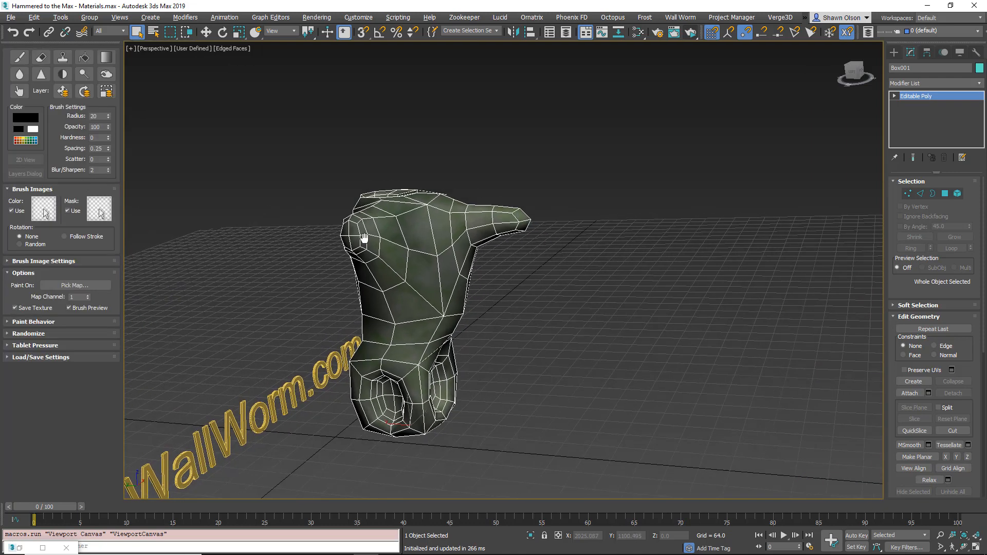
Step: Start painting on Layer 2 of the Diffuse Color's Composite map, with a new texture sized 2048 by 2048
left_click(21, 58)
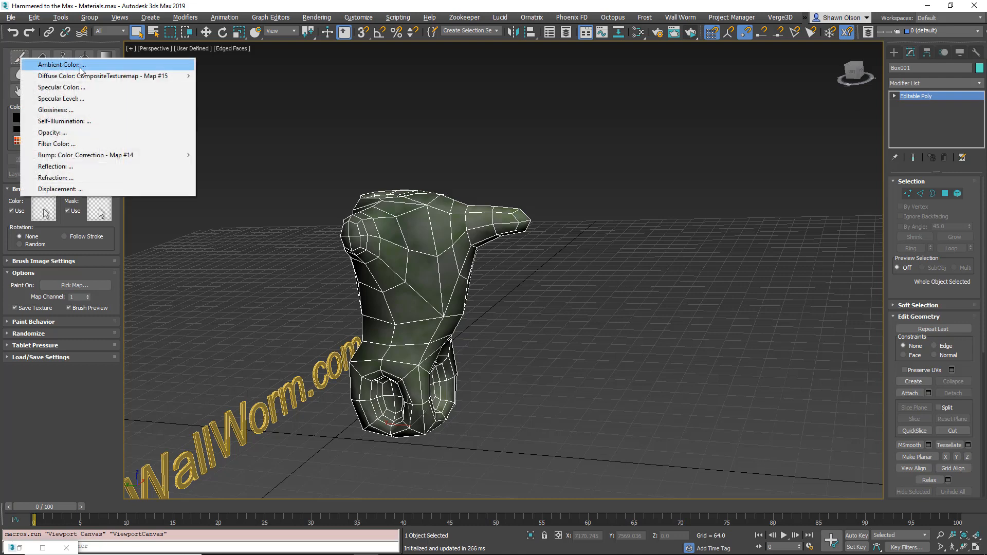
mouse_move(82, 78)
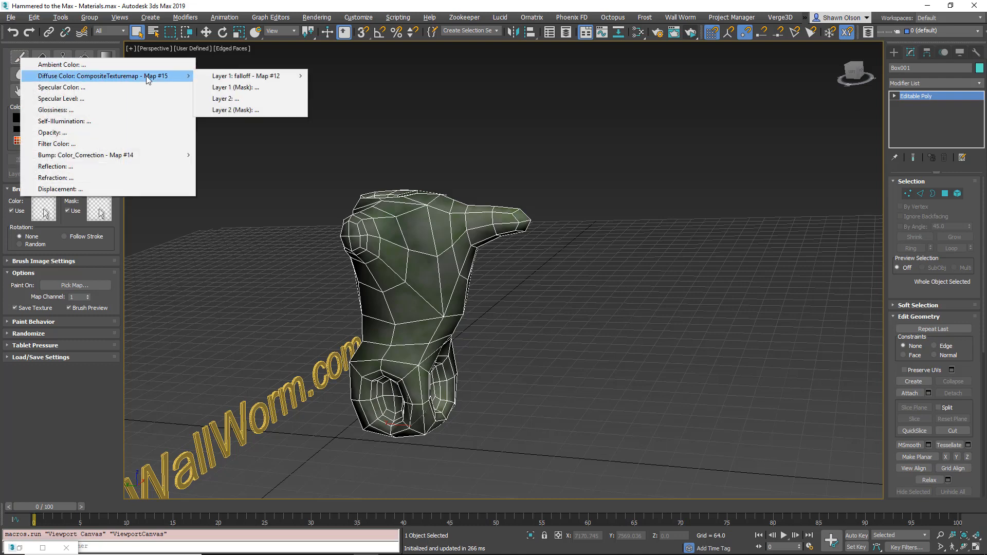
left_click(237, 99)
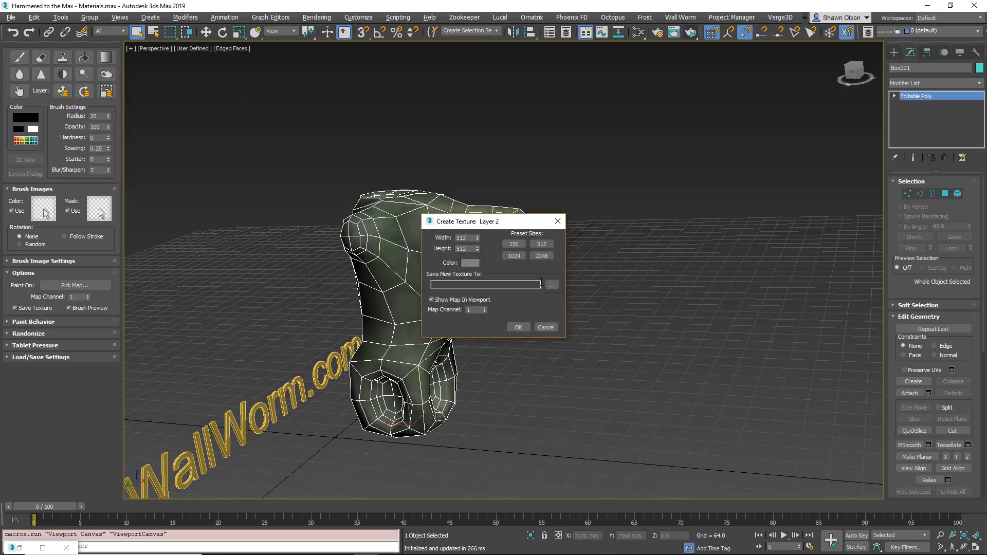
left_click_drag(472, 237, 407, 234)
type("2048")
key("Tab")
type("2")
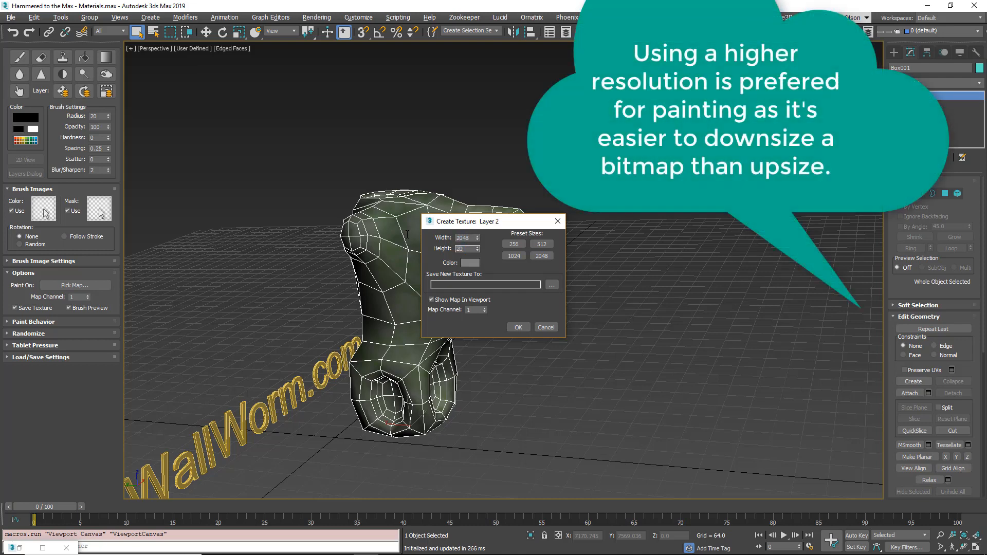
Step: Set the new Layer 2 texture's fill color to black
left_click(470, 263)
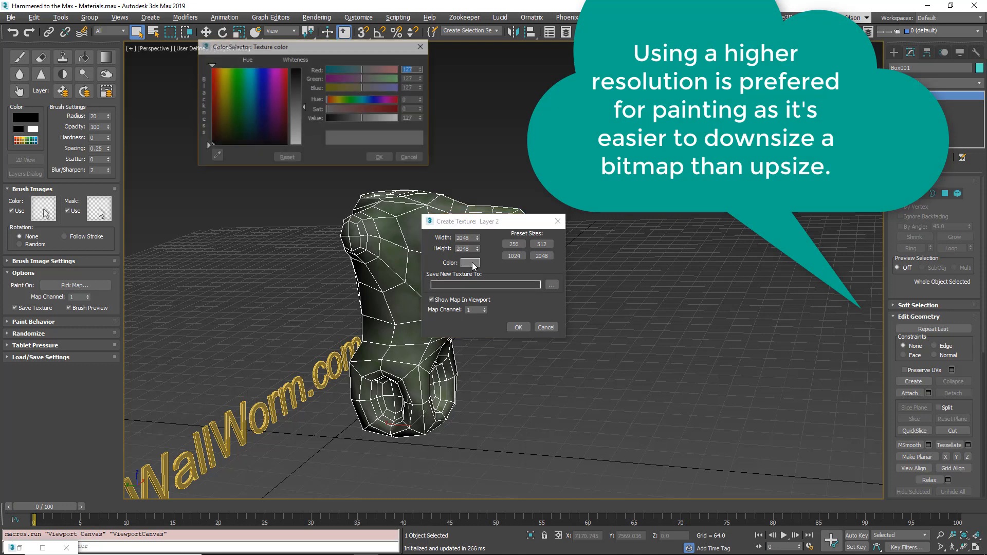
left_click(354, 120)
left_click_drag(353, 120, 325, 120)
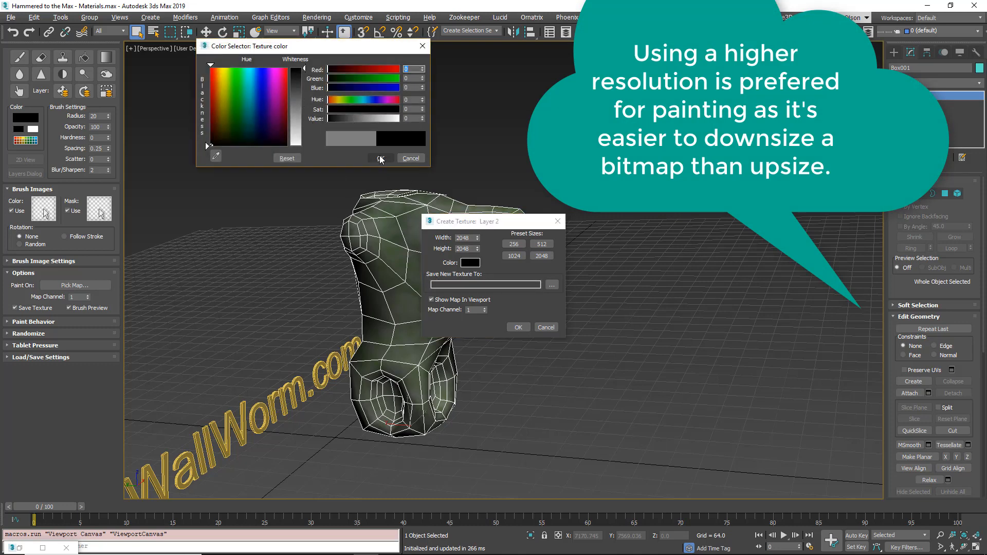
left_click(381, 158)
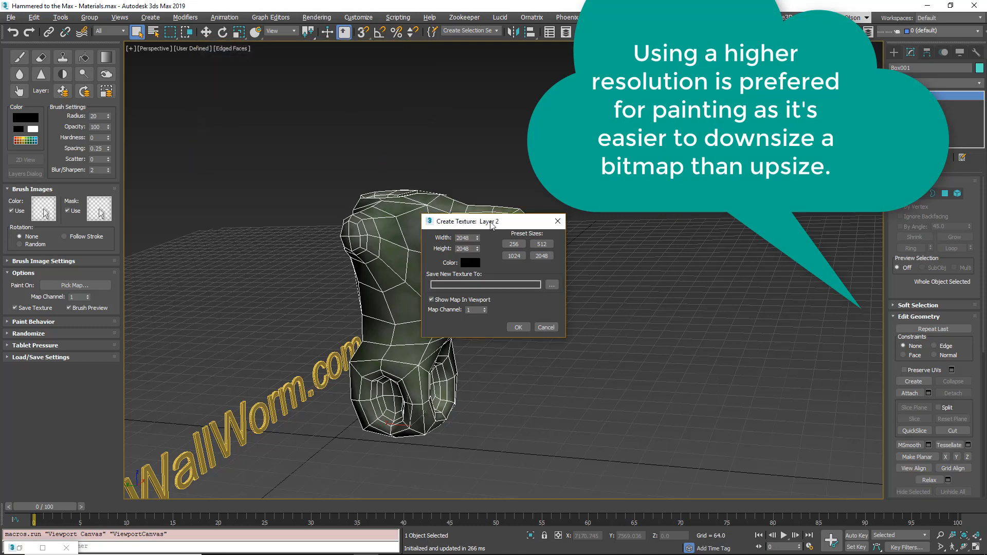
Step: Choose a Targa file in the videos folder as the save location and create the Layer 2 texture
left_click(552, 286)
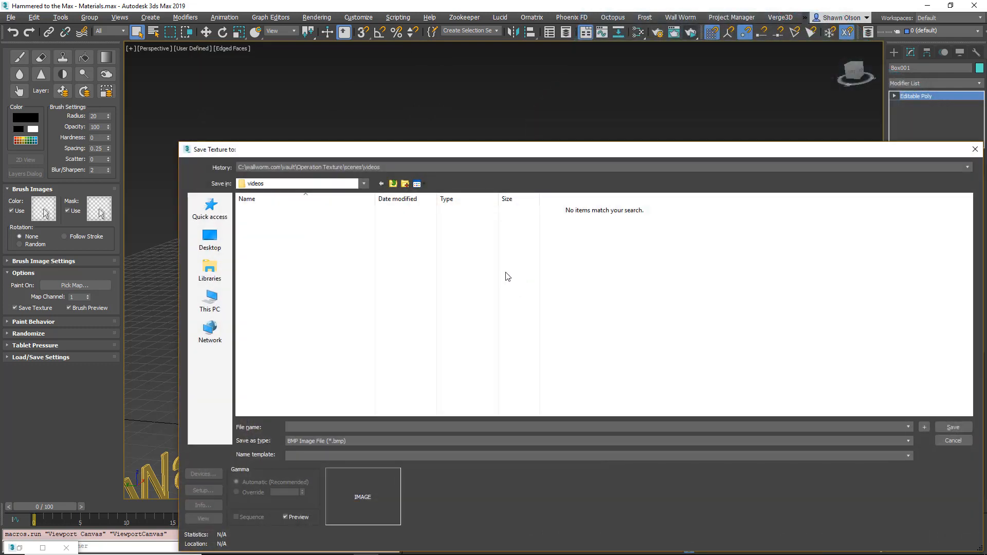
left_click(315, 441)
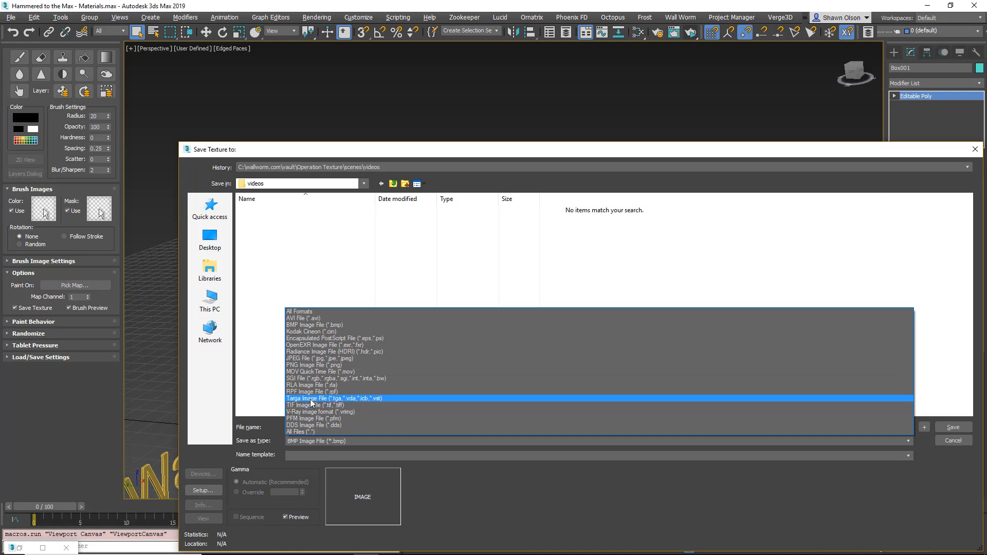
left_click(311, 399)
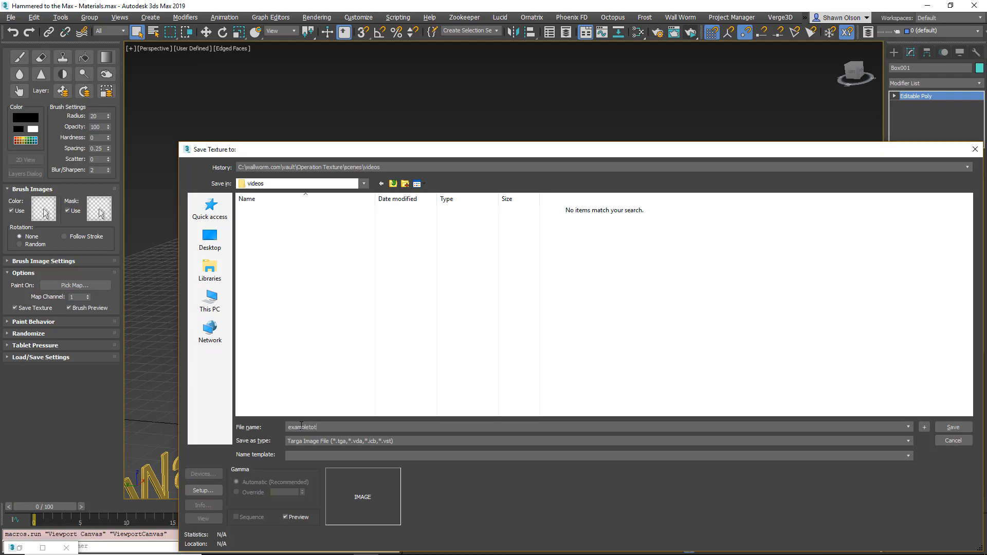
left_click(953, 428)
left_click(662, 408)
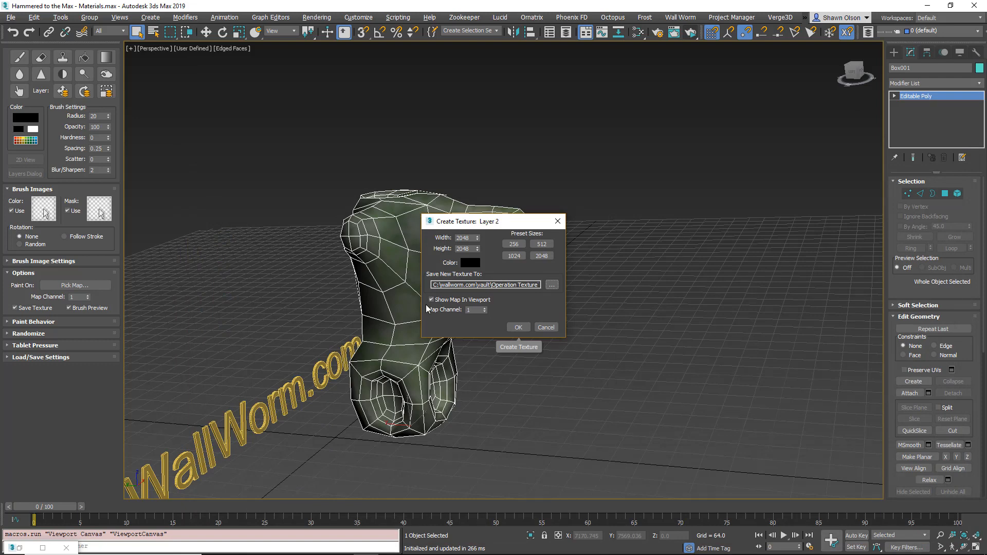
left_click(518, 327)
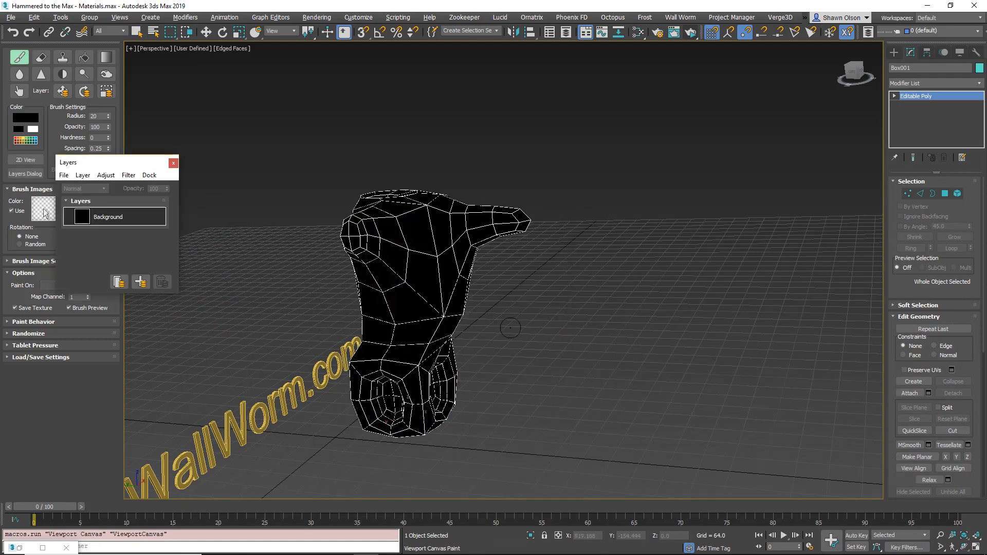
Step: Move the Layers dialog clear of the brush settings, expand Brush Image Settings and use the plain grey stone color preset as brush image
left_click_drag(104, 160, 185, 67)
scroll(215, 277, "up", 5)
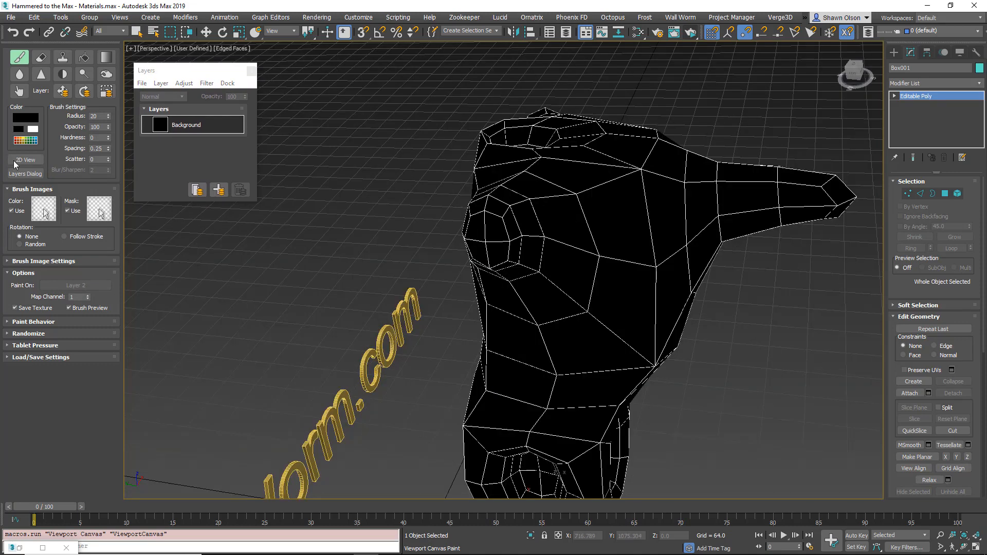
left_click(8, 262)
left_click(41, 209)
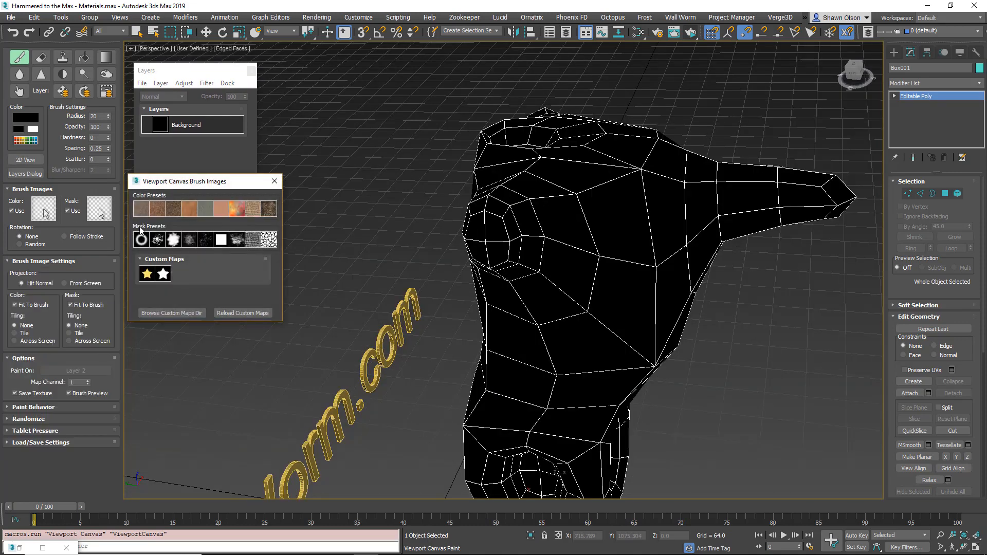
left_click(204, 209)
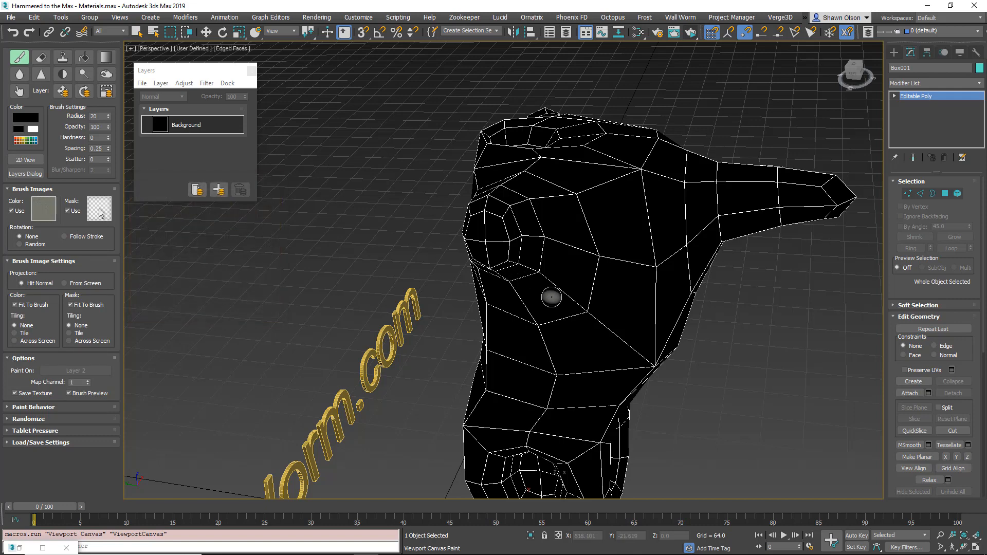
Step: Paint the grey stone image over the torso, enlarging the brush radius to 116
left_click_drag(574, 309, 569, 146)
mouse_move(581, 311)
left_mouse_down("ctrl+shift")
mouse_move(589, 326)
mouse_move(581, 321)
left_mouse_up("ctrl+shift")
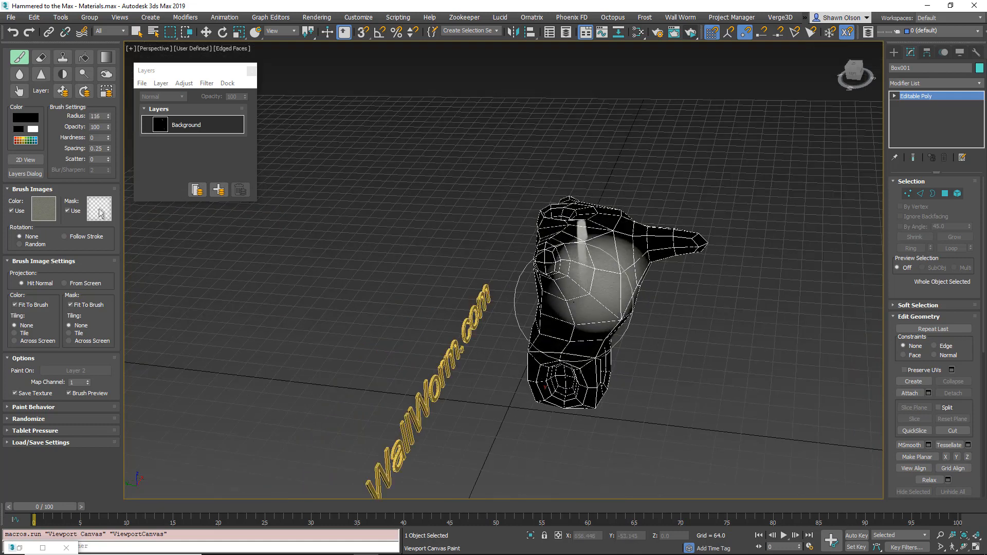
mouse_move(578, 320)
middle_mouse_down("alt")
mouse_move(577, 221)
mouse_move(522, 221)
mouse_move(656, 282)
mouse_move(605, 419)
mouse_move(594, 250)
mouse_move(539, 188)
mouse_move(491, 301)
mouse_move(508, 249)
middle_mouse_up("alt")
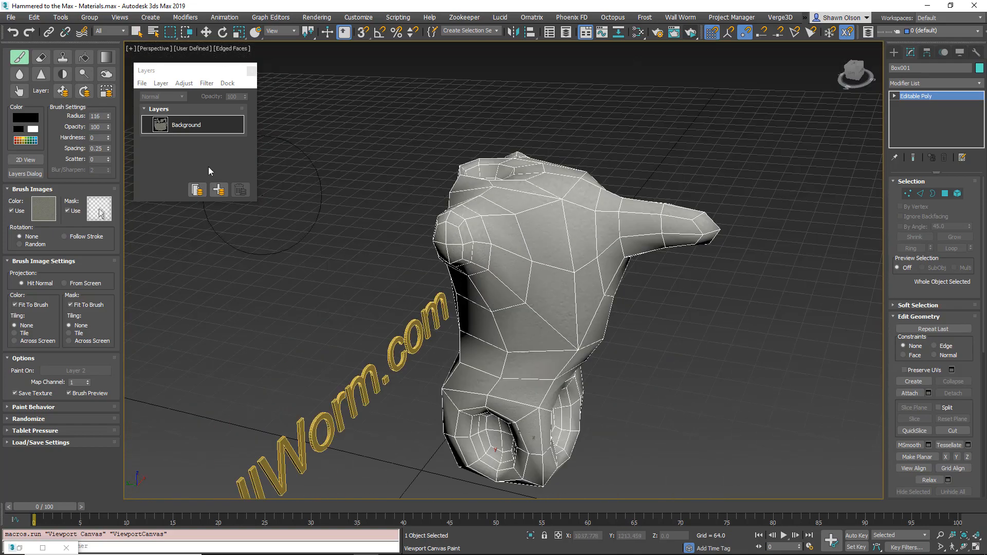
Step: Darken the Background layer by adjusting its brightness to -85 and reducing its saturation to about -14
left_click(185, 83)
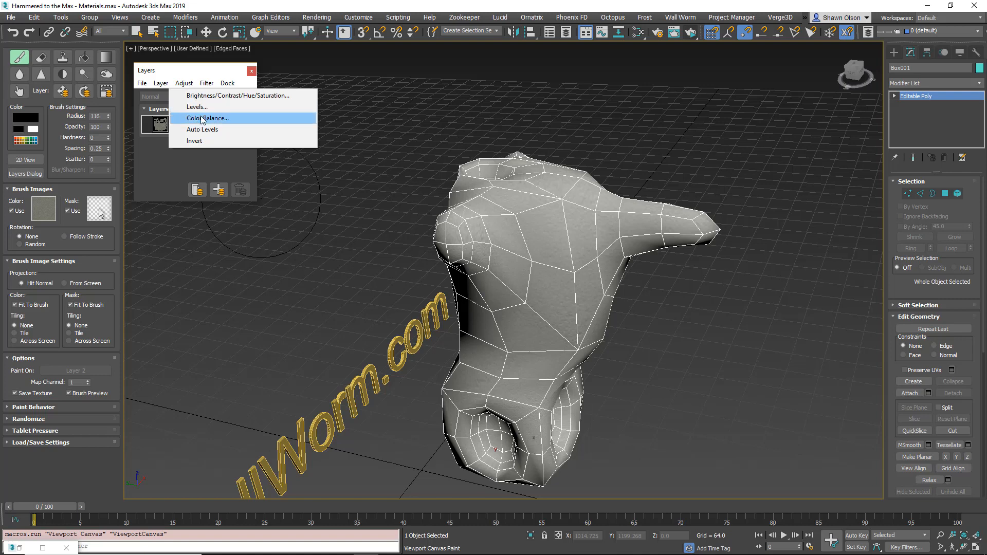
left_click(219, 96)
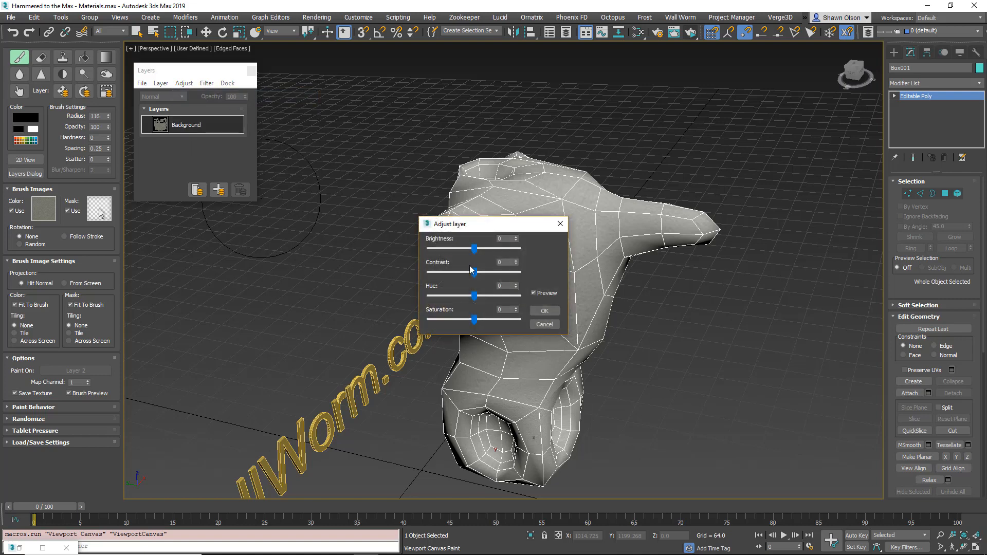
left_click_drag(474, 249, 436, 249)
left_click_drag(474, 320, 460, 323)
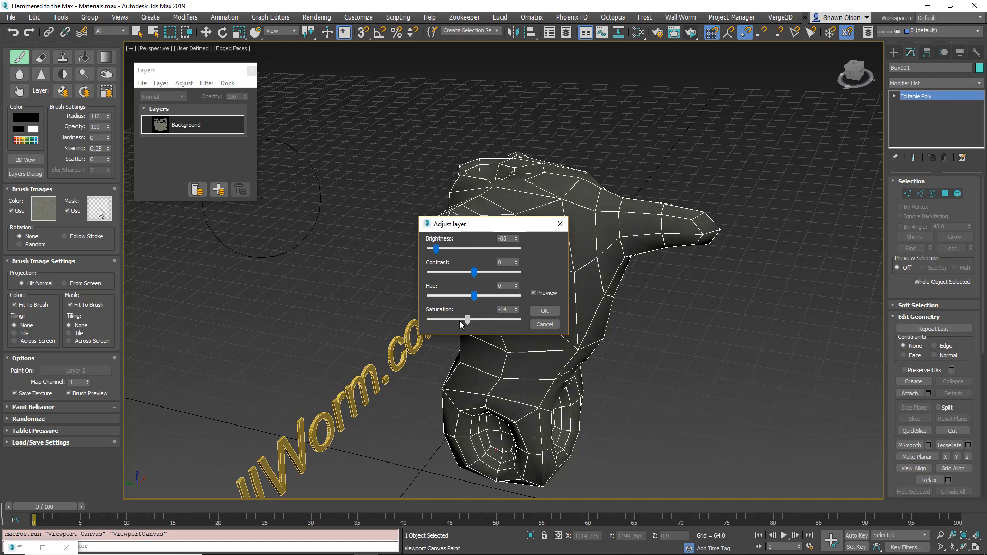
left_click(545, 310)
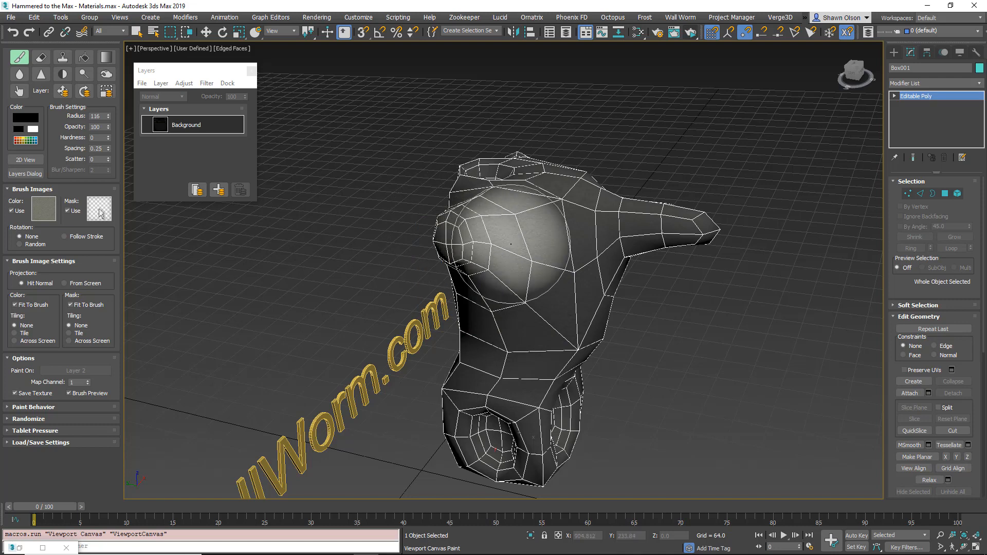
Step: End the current painting session, restart the Paint brush on the torso and add a new layer above Background
right_click(363, 284)
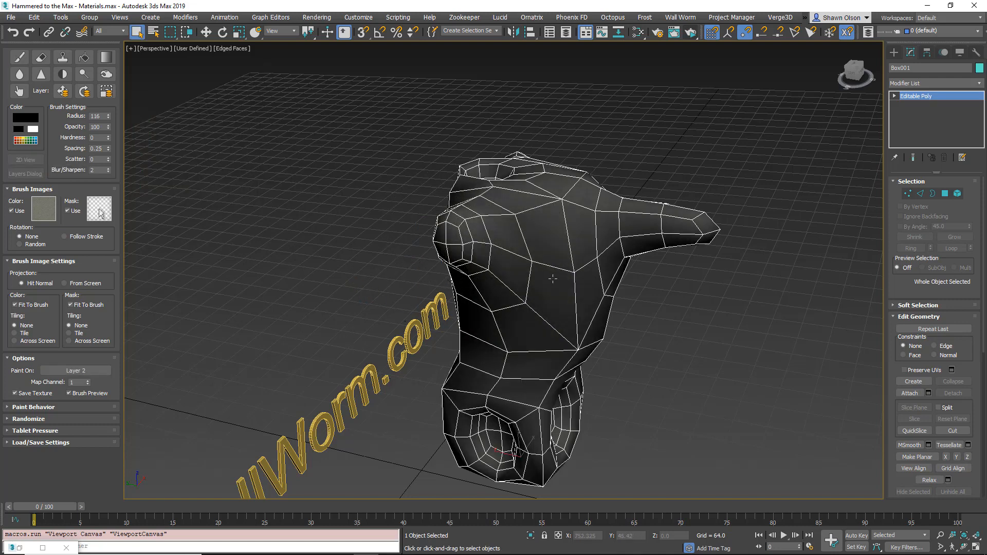
left_click(20, 57)
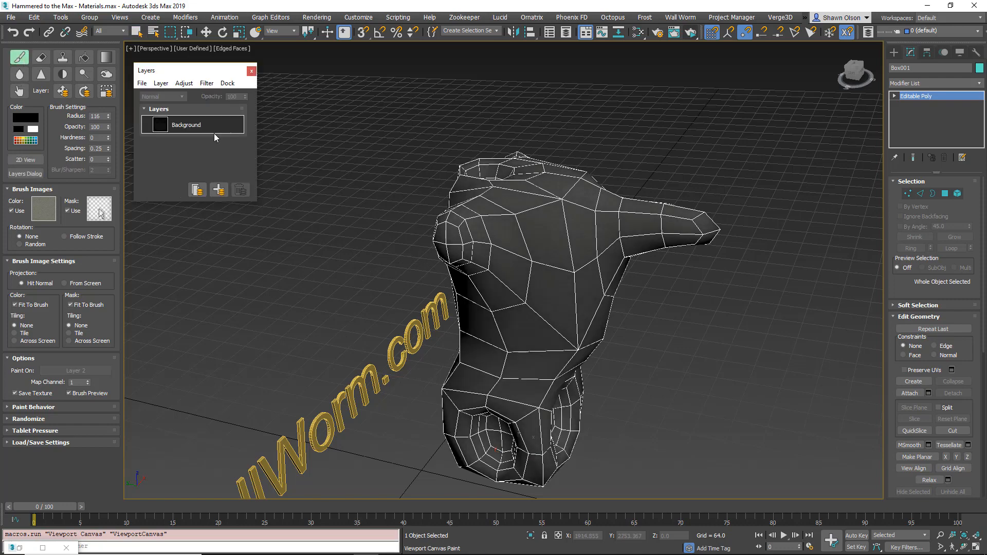
middle_click_drag(562, 286, 465, 262)
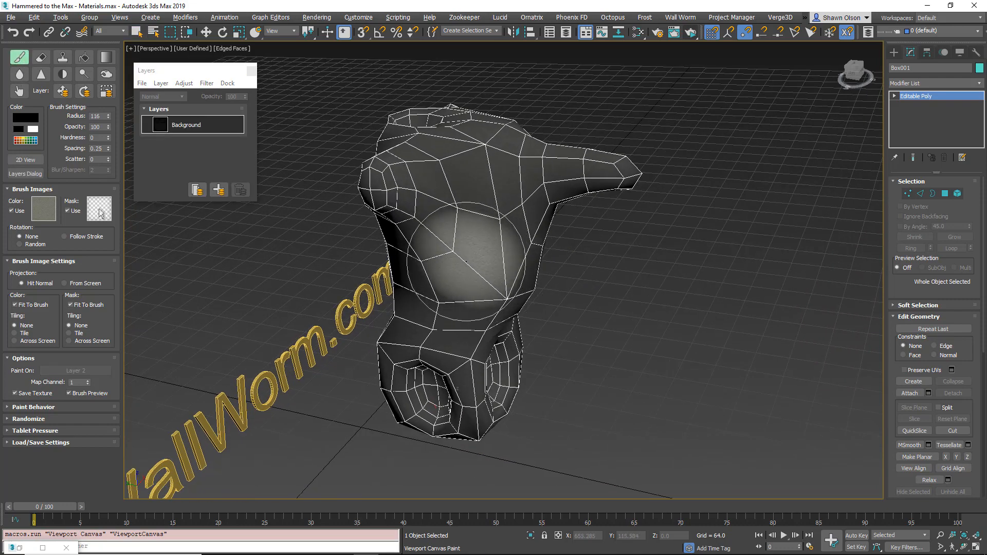
scroll(466, 261, "up", 5)
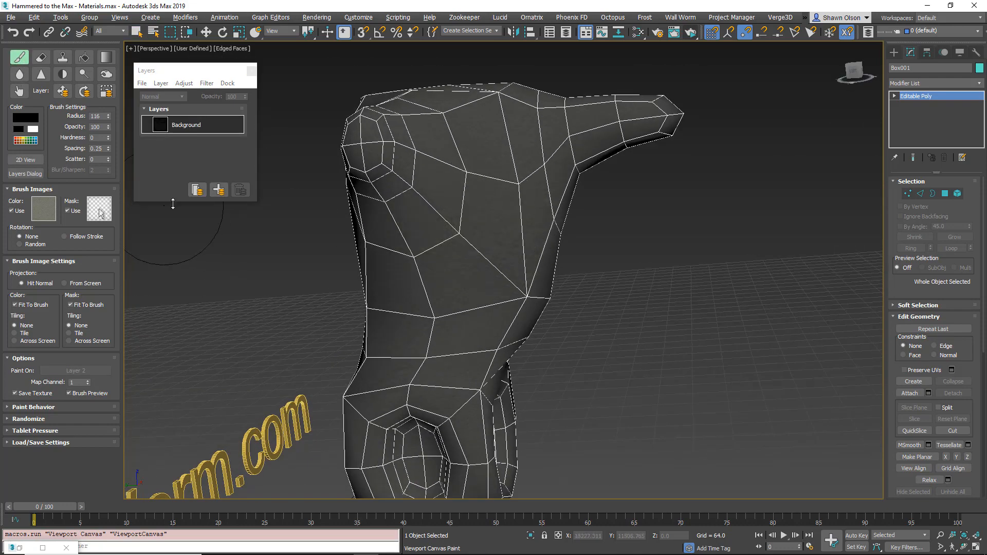
left_click(219, 192)
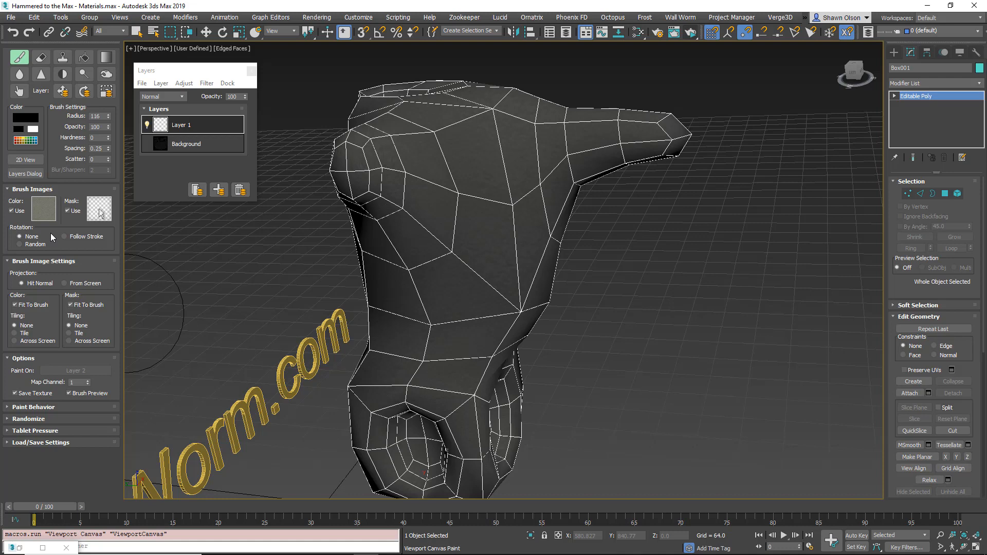
Step: Choose a dark red paint color for the Fill tool and turn off the brush's color and mask images
left_click(26, 117)
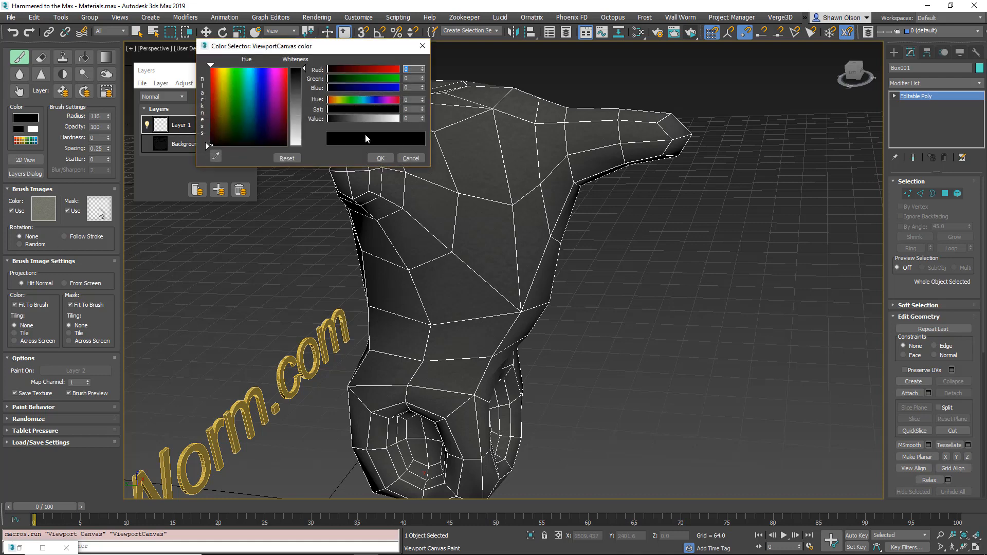
left_click_drag(349, 68, 353, 68)
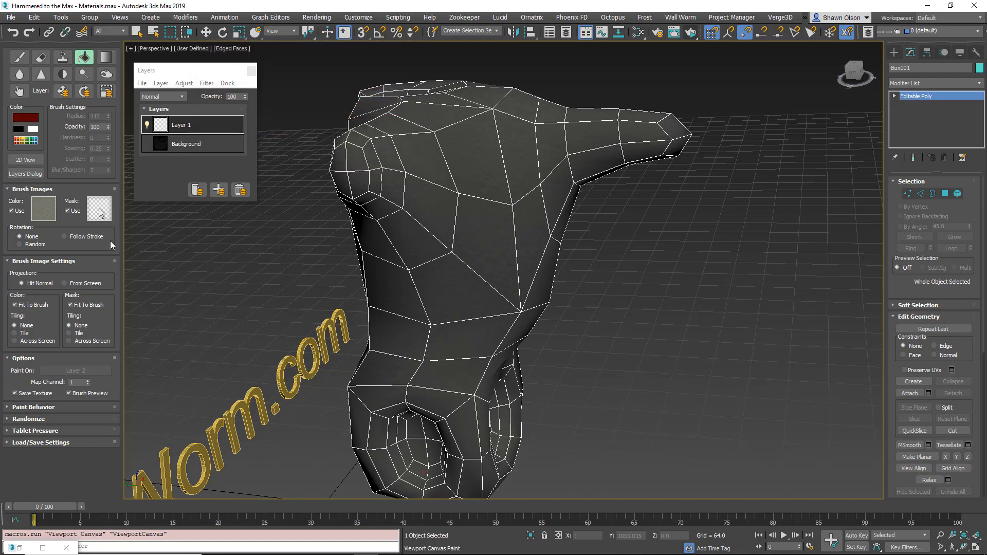
left_click(13, 210)
left_click(67, 210)
Step: Fill the new layer over the torso with the dark red and reduce the layer's opacity to 28
left_click(502, 209)
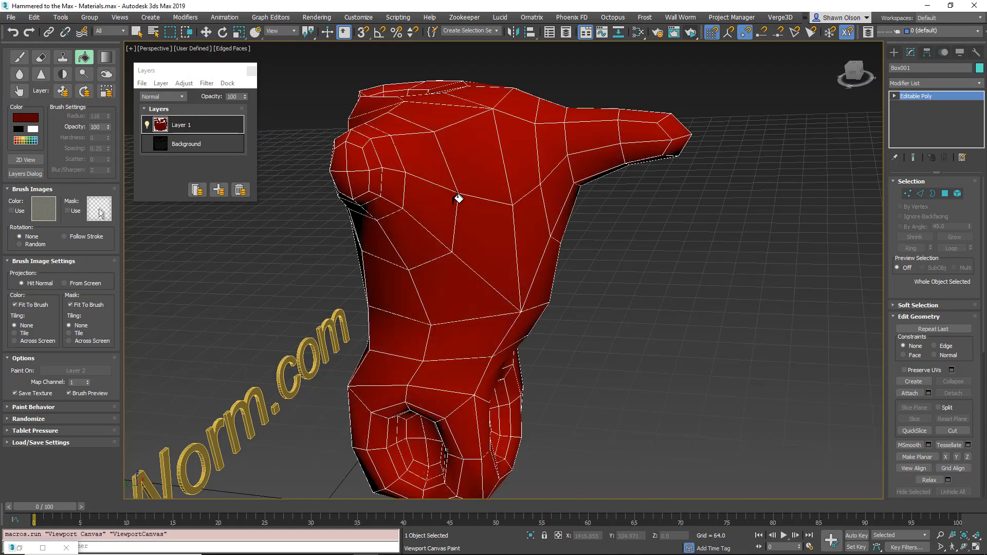
mouse_move(485, 217)
middle_mouse_down("alt")
mouse_move(370, 227)
mouse_move(499, 227)
middle_mouse_up("alt")
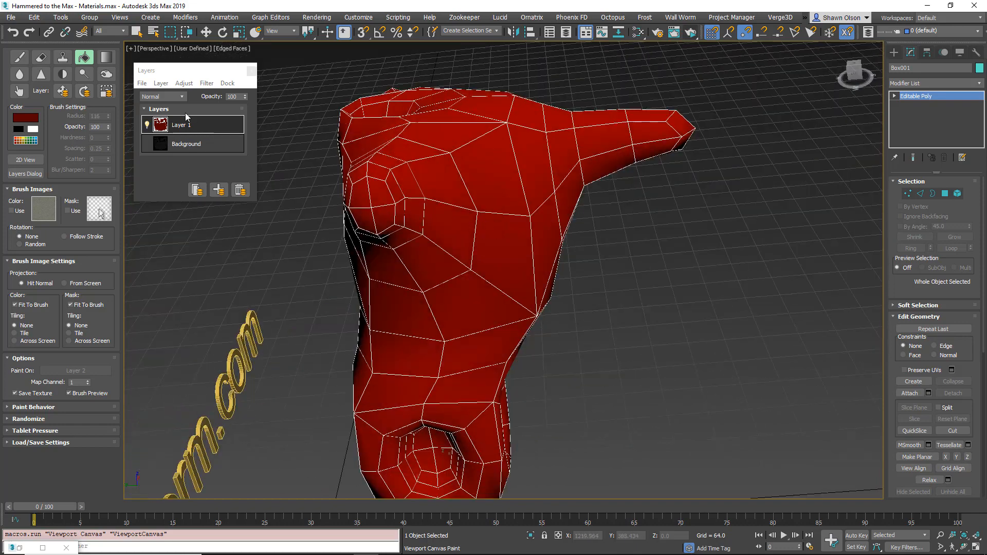
left_click_drag(245, 98, 244, 128)
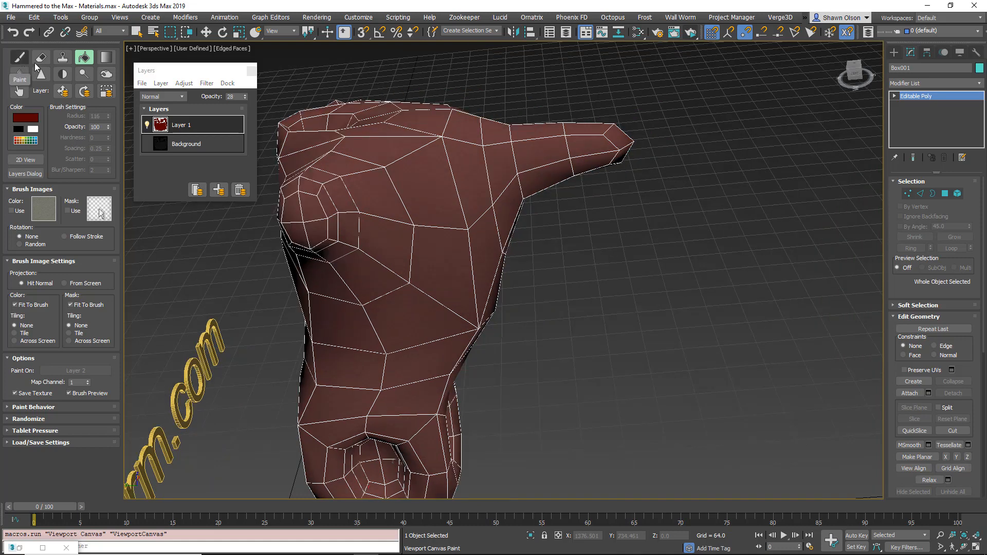
Step: Add a new paint layer and paint a white eye on each side of the head with a smaller brush
left_click(218, 190)
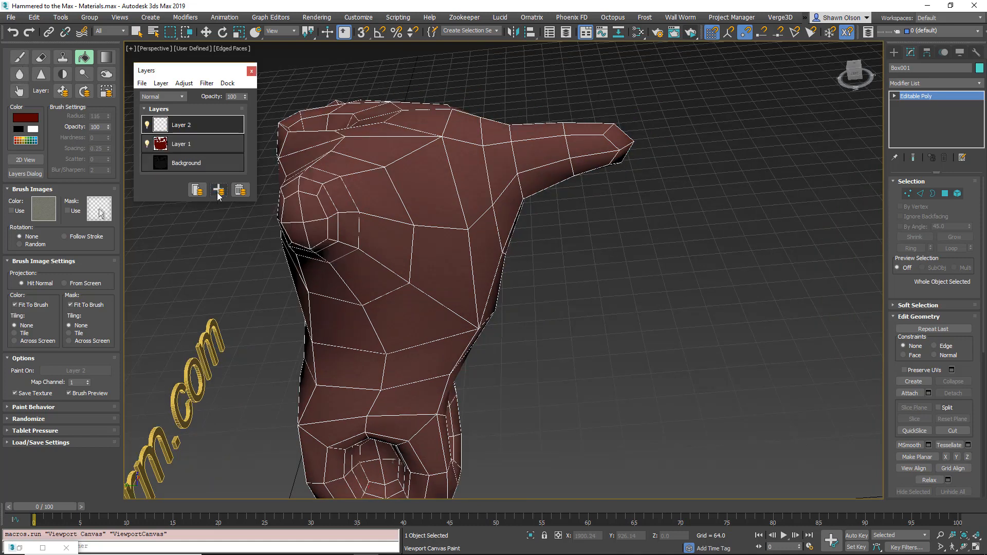
left_click(20, 58)
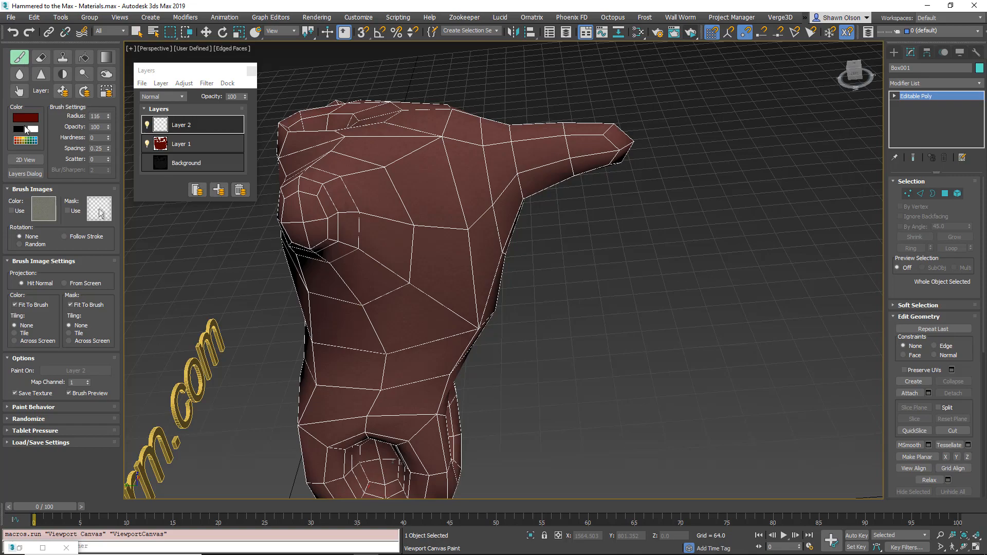
left_click(32, 129)
mouse_move(409, 213)
left_mouse_down("ctrl+shift")
mouse_move(368, 213)
mouse_move(397, 196)
mouse_move(386, 205)
left_mouse_up("ctrl+shift")
mouse_move(387, 204)
middle_mouse_down("alt")
mouse_move(440, 192)
mouse_move(411, 186)
middle_mouse_up("alt")
mouse_move(412, 186)
left_mouse_down()
mouse_move(427, 175)
mouse_move(457, 183)
mouse_move(444, 175)
left_mouse_up()
middle_click_drag(444, 175, 520, 176, "alt")
Step: Paint a black pupil in the centre of each white eye
left_click(19, 129)
left_click_drag(507, 187, 507, 183)
mouse_move(427, 165)
middle_mouse_down("alt")
mouse_move(462, 168)
mouse_move(481, 191)
middle_mouse_up("alt")
left_click(439, 184)
scroll(438, 185, "down", 4)
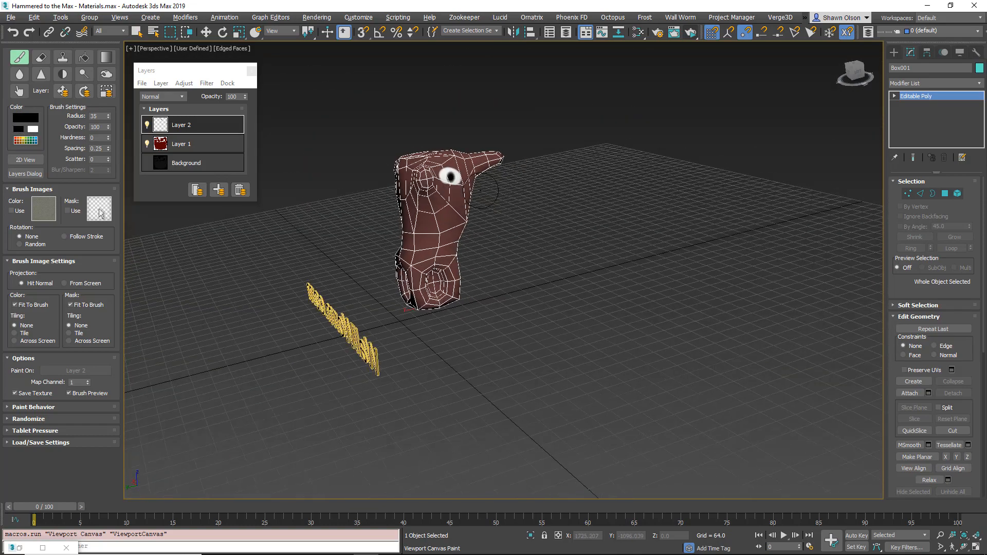
Step: Fill the opening on top of the head with black paint
scroll(427, 211, "up", 4)
mouse_move(427, 211)
middle_mouse_down("alt")
mouse_move(491, 206)
mouse_move(334, 255)
mouse_move(391, 313)
mouse_move(565, 299)
middle_mouse_up("alt")
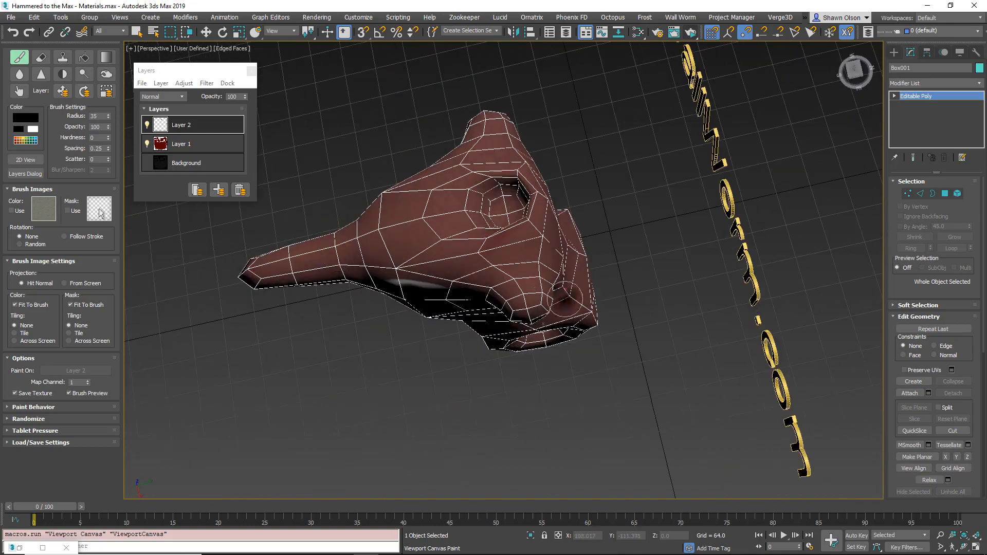
left_click_drag(503, 194, 505, 210)
middle_click_drag(505, 210, 401, 136, "alt")
left_click_drag(396, 108, 398, 137)
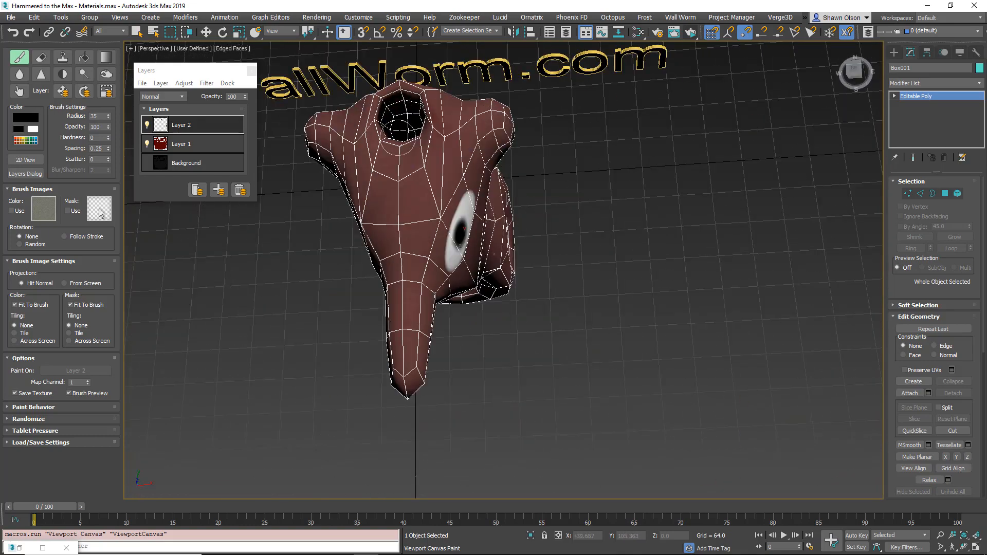
middle_click_drag(398, 136, 313, 256, "alt")
Step: Paint the recessed openings around the base of the model black
left_click_drag(313, 256, 287, 252)
middle_click_drag(286, 252, 344, 181, "alt")
left_click_drag(380, 225, 383, 244)
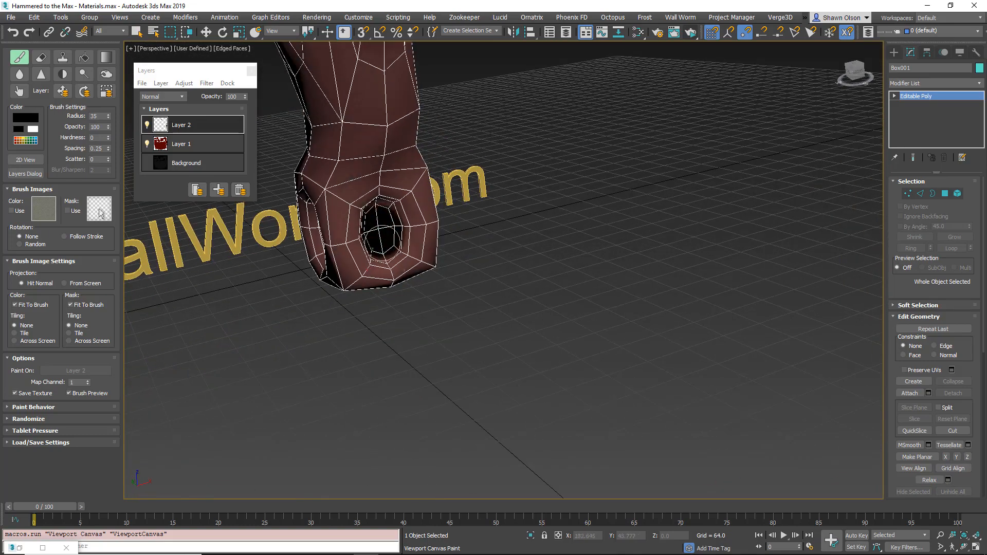
middle_click_drag(382, 244, 455, 247, "alt")
mouse_move(334, 257)
left_mouse_down()
mouse_move(330, 283)
mouse_move(331, 249)
left_mouse_up()
middle_click_drag(306, 271, 424, 264, "alt")
mouse_move(423, 252)
left_mouse_down()
mouse_move(425, 280)
mouse_move(422, 257)
left_mouse_up()
middle_click_drag(427, 268, 520, 269, "alt")
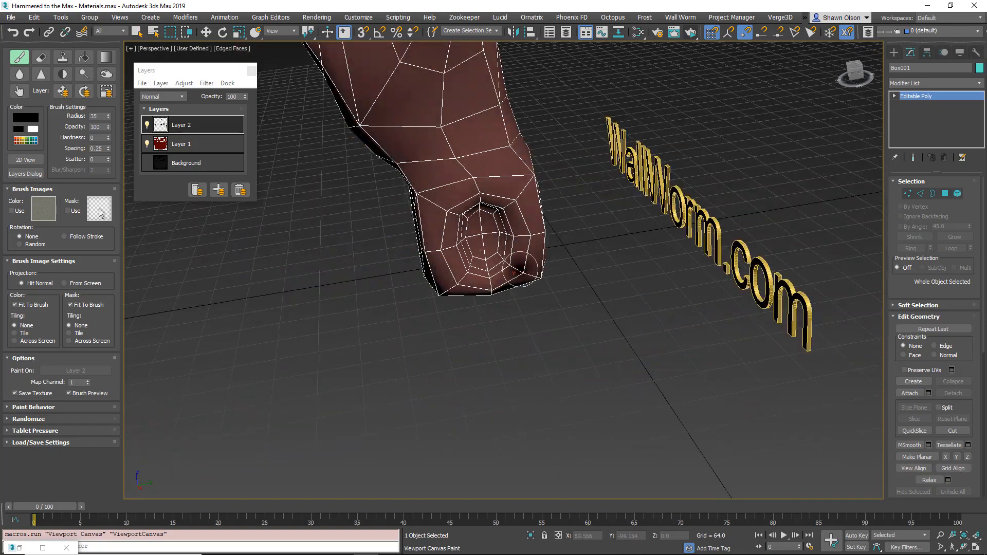
left_click_drag(484, 226, 488, 257)
mouse_move(488, 257)
middle_mouse_down("alt")
mouse_move(570, 303)
mouse_move(436, 291)
mouse_move(460, 243)
middle_mouse_up("alt")
scroll(571, 304, "down", 3)
middle_click_drag(441, 296, 515, 314, "alt")
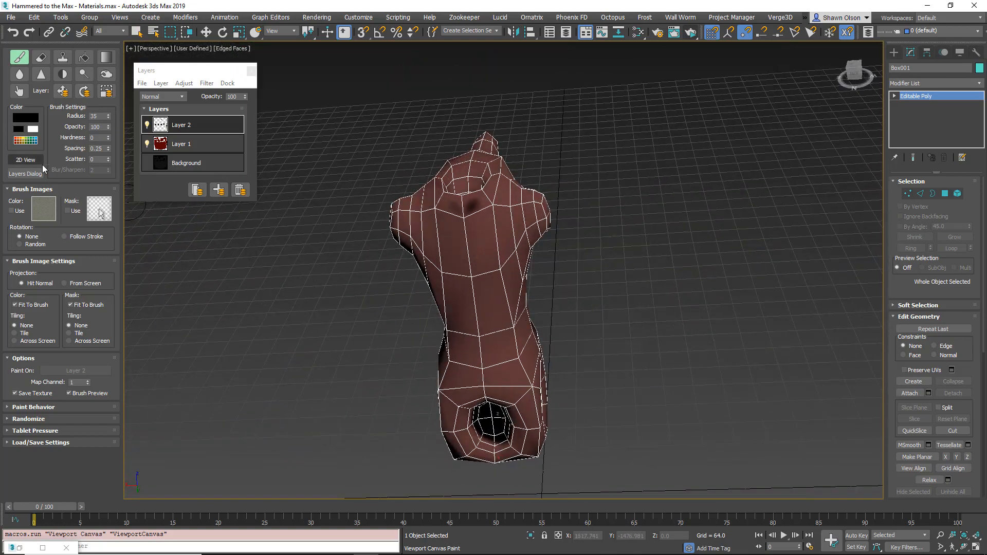
Step: Pick the light yellow palette swatch and adjust its blue value to make the paint colour a saturated yellow
left_click(21, 142)
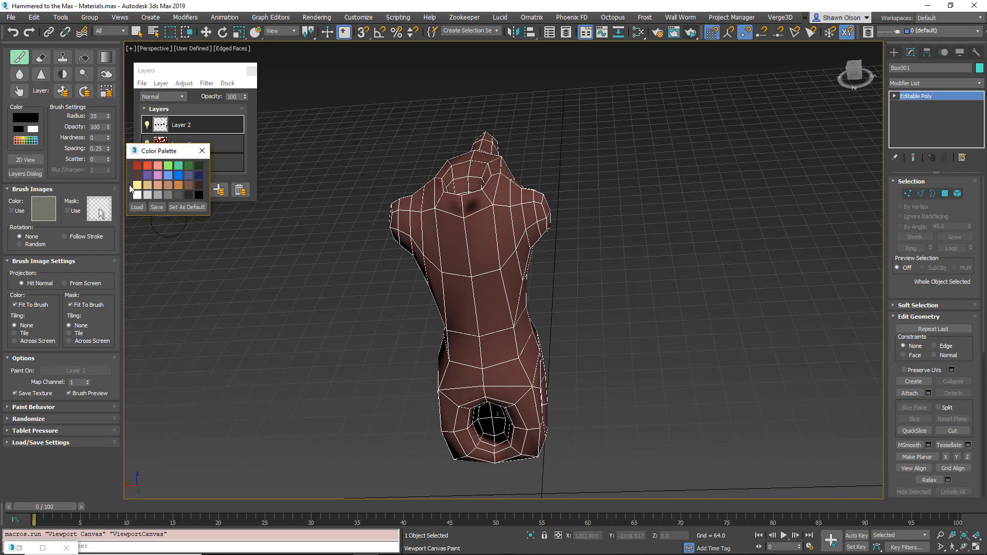
left_click(137, 185)
left_click(25, 118)
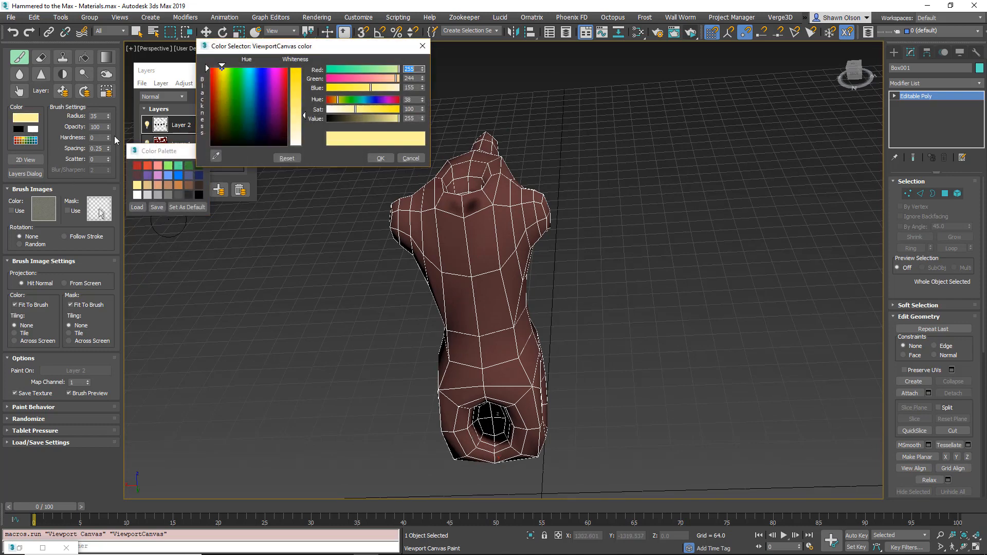
left_click(348, 88)
left_click(381, 158)
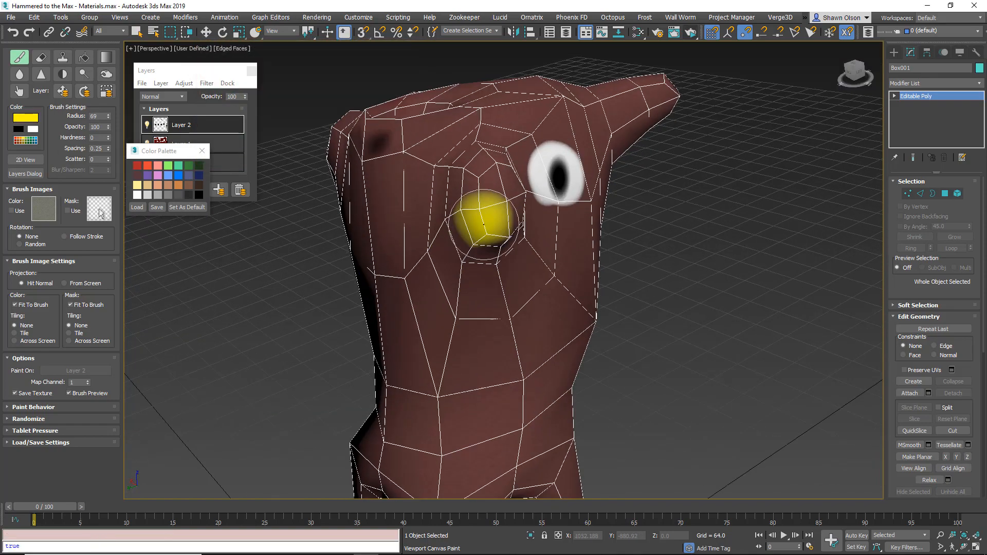
Step: Hide the edged-face display and paint the round knobs on both sides of the head yellow
key("F4")
mouse_move(484, 225)
left_mouse_down()
mouse_move(520, 216)
mouse_move(496, 233)
left_mouse_up()
middle_click_drag(496, 233, 391, 155, "alt")
mouse_move(391, 155)
left_mouse_down()
mouse_move(370, 174)
mouse_move(339, 180)
left_mouse_up()
mouse_move(340, 180)
middle_mouse_down("alt")
mouse_move(495, 170)
mouse_move(602, 52)
mouse_move(414, 251)
middle_mouse_up("alt")
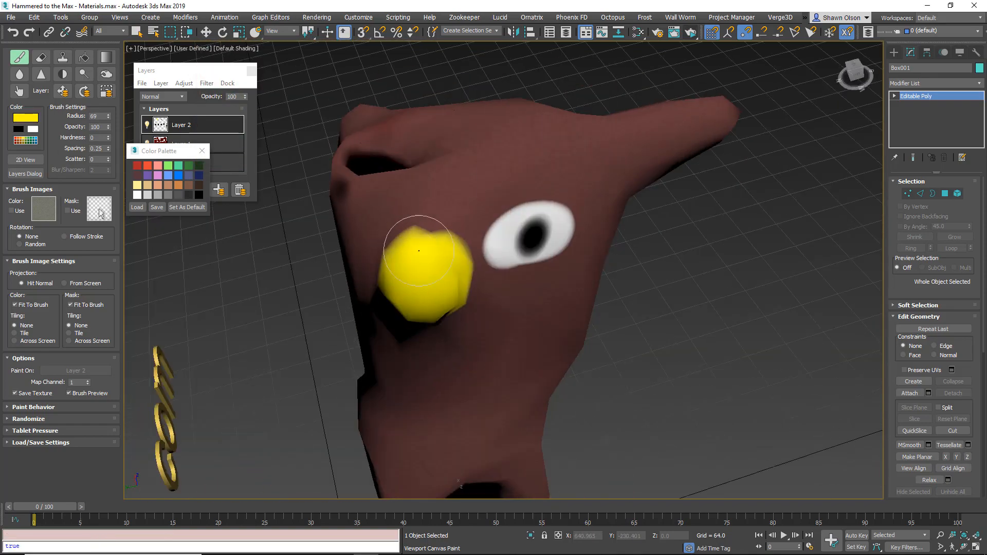
middle_click_drag(419, 288, 500, 277, "alt")
scroll(445, 288, "up", 5)
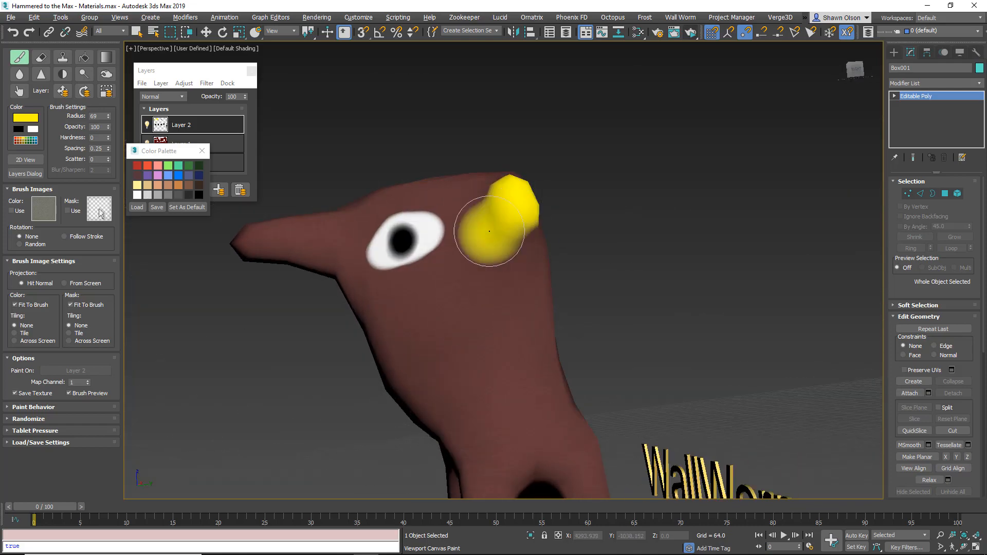
mouse_move(489, 231)
middle_mouse_down("alt")
mouse_move(335, 330)
mouse_move(403, 331)
middle_mouse_up("alt")
mouse_move(474, 319)
middle_mouse_down("alt")
mouse_move(521, 240)
mouse_move(542, 315)
mouse_move(478, 279)
mouse_move(472, 315)
mouse_move(502, 196)
mouse_move(493, 193)
middle_mouse_up("alt")
scroll(522, 239, "down", 5)
scroll(542, 315, "up", 5)
Step: Choose the red palette swatch and paint the long pointed nose red all around
left_click(137, 165)
left_click_drag(474, 218, 535, 255)
middle_click_drag(535, 254, 472, 253, "alt")
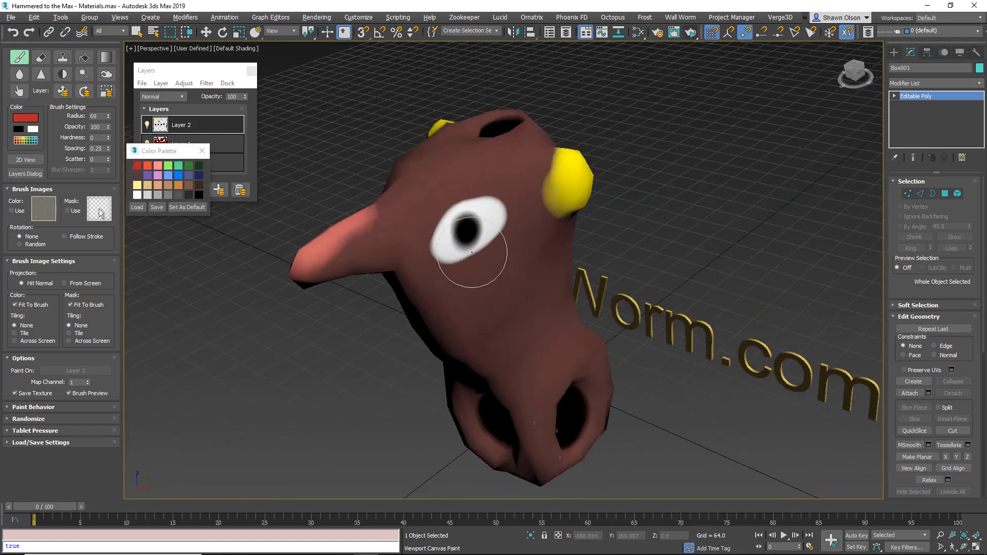
mouse_move(371, 215)
left_mouse_down()
mouse_move(368, 239)
mouse_move(324, 261)
left_mouse_up()
middle_click_drag(324, 261, 374, 241, "alt")
left_click_drag(570, 170, 520, 162)
middle_click_drag(536, 168, 367, 250, "alt")
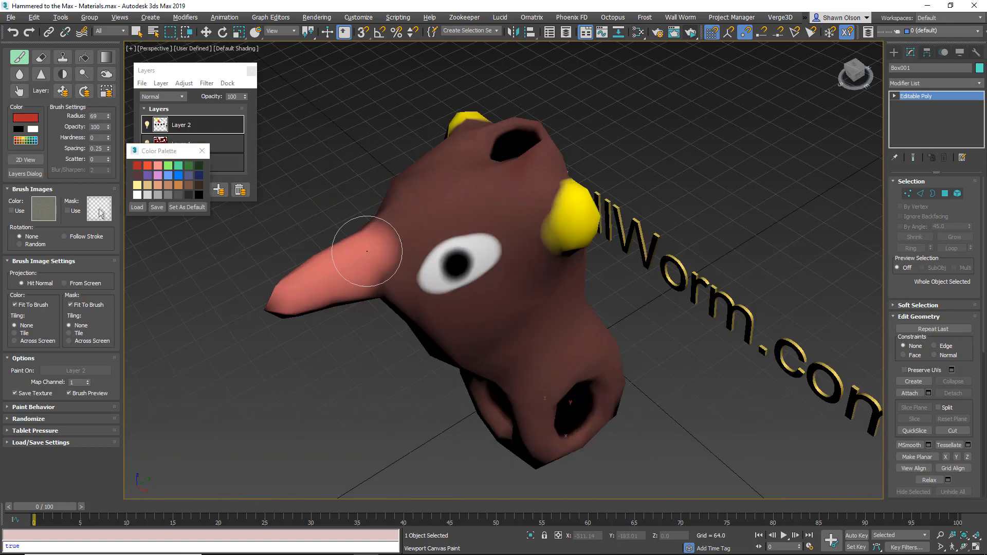
left_click_drag(367, 251, 357, 299)
middle_click_drag(357, 299, 514, 212, "alt")
left_click_drag(514, 213, 540, 227)
middle_click_drag(558, 263, 568, 263, "alt")
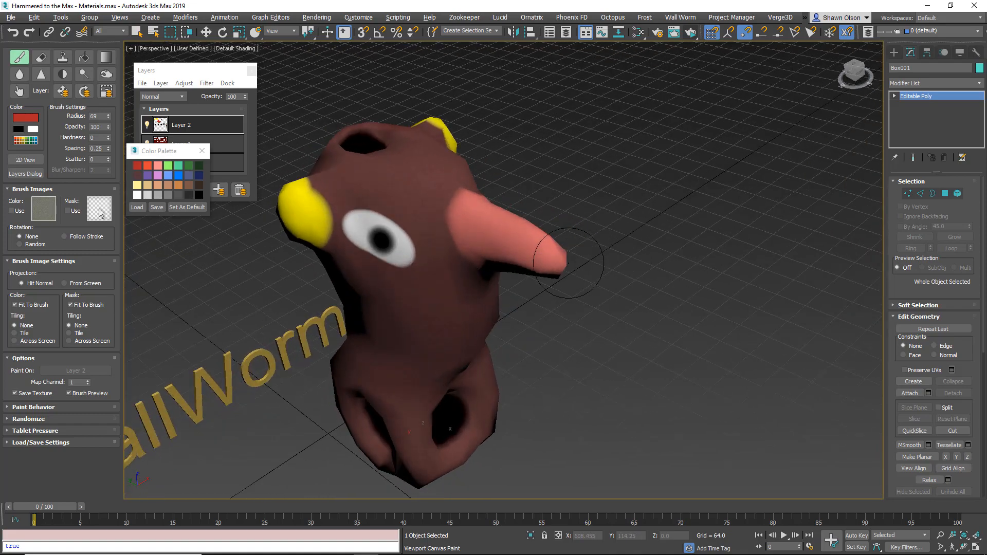
Step: Finish painting, flatten the layers and save the current texture
scroll(495, 288, "down", 5)
mouse_move(483, 289)
middle_mouse_down("alt")
mouse_move(455, 276)
mouse_move(437, 229)
middle_mouse_up("alt")
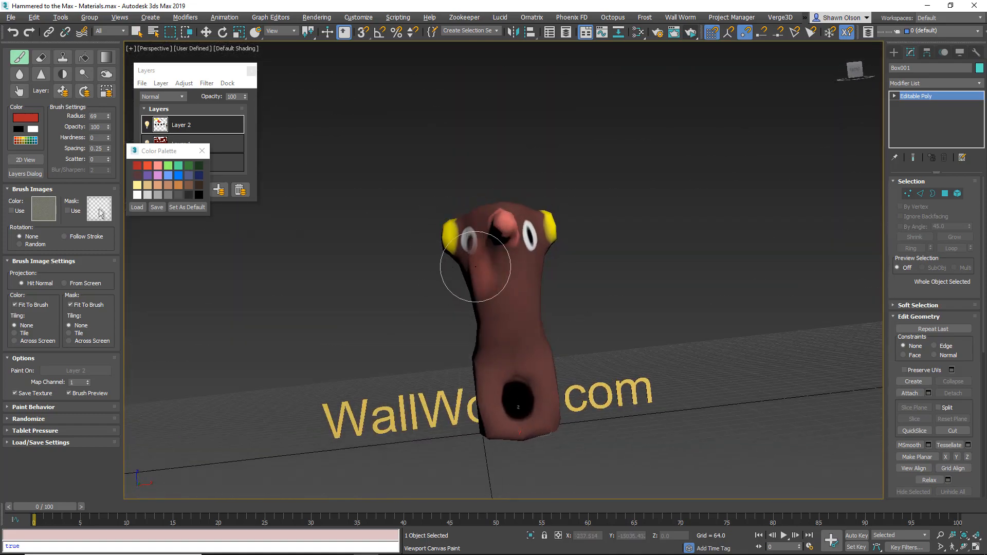
middle_click_drag(475, 267, 476, 285, "alt")
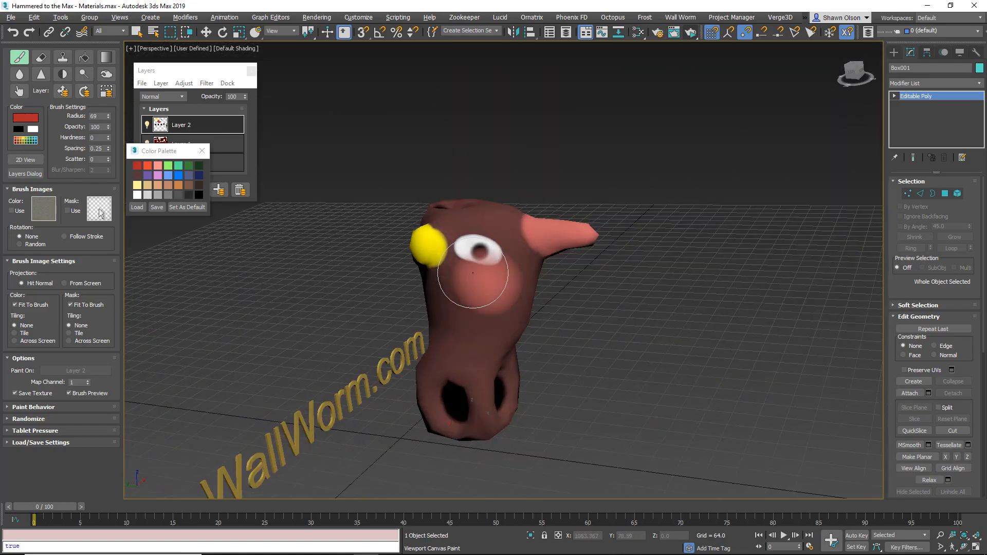
right_click(481, 298)
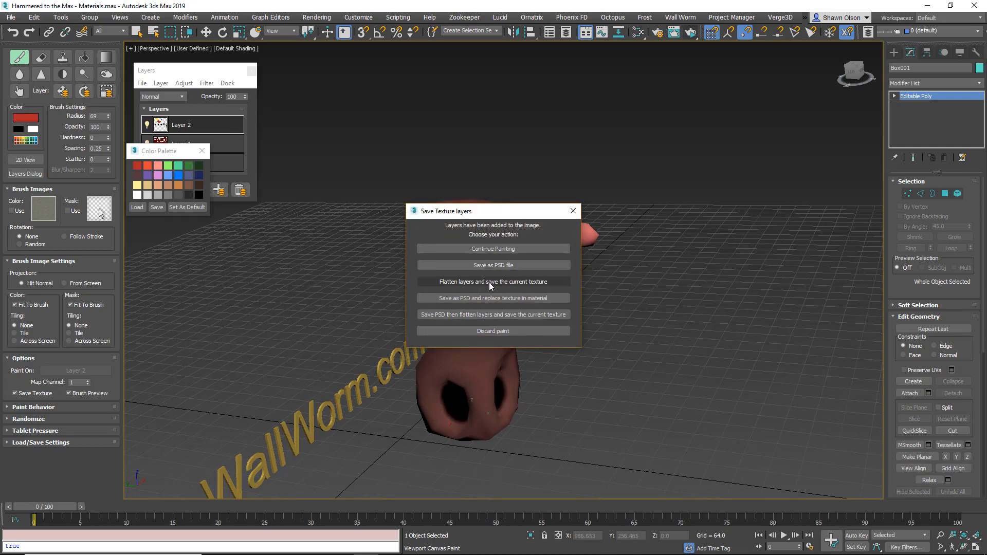
left_click(489, 283)
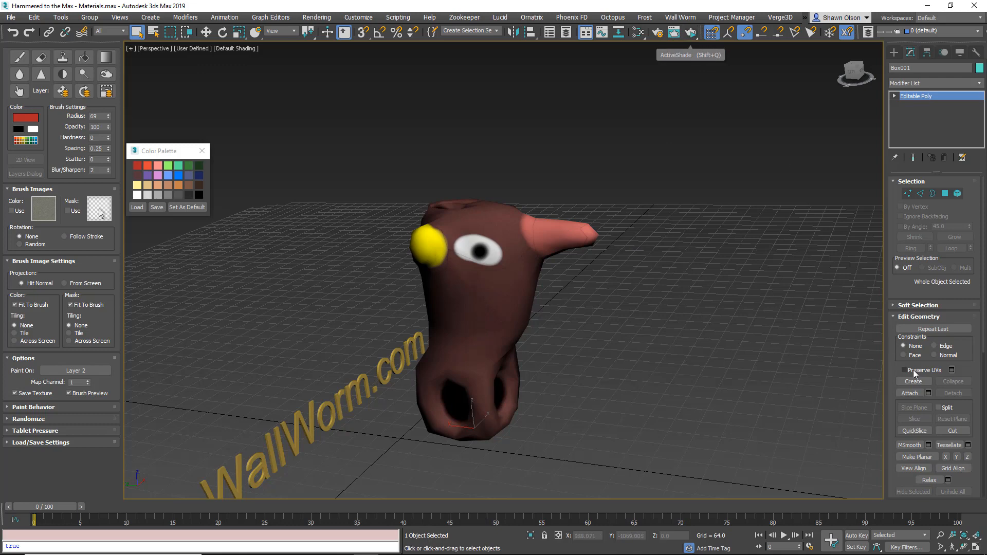
Step: Open the Slate Material Editor and arrange its window so the Map #15 Composite parameters are fully visible beside the model
left_click(639, 33)
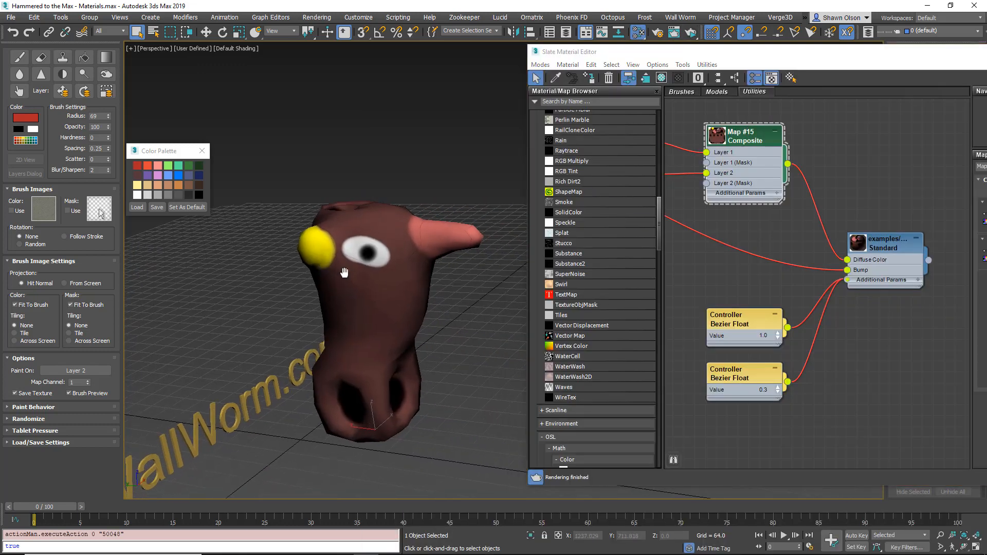
left_click_drag(808, 54, 647, 10)
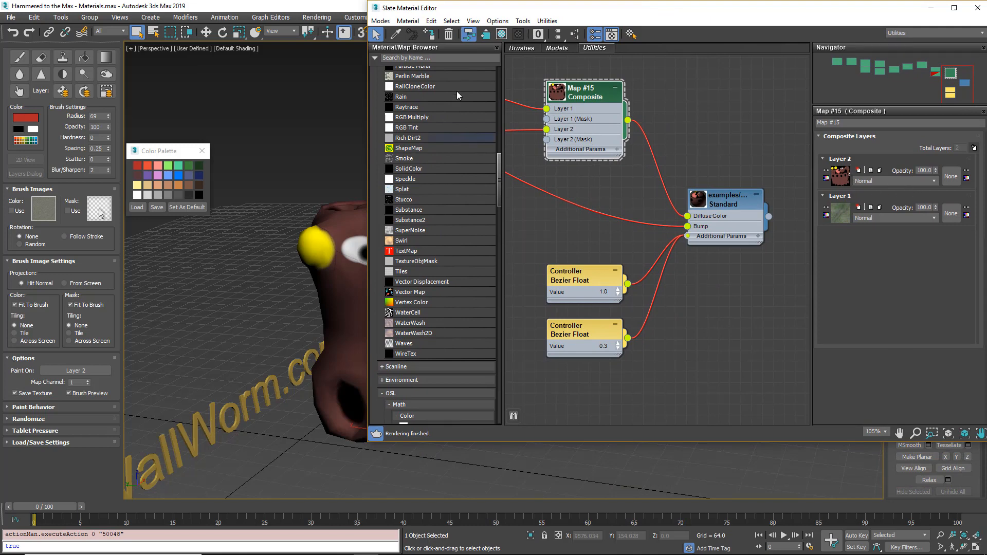
left_click_drag(571, 14, 611, 19)
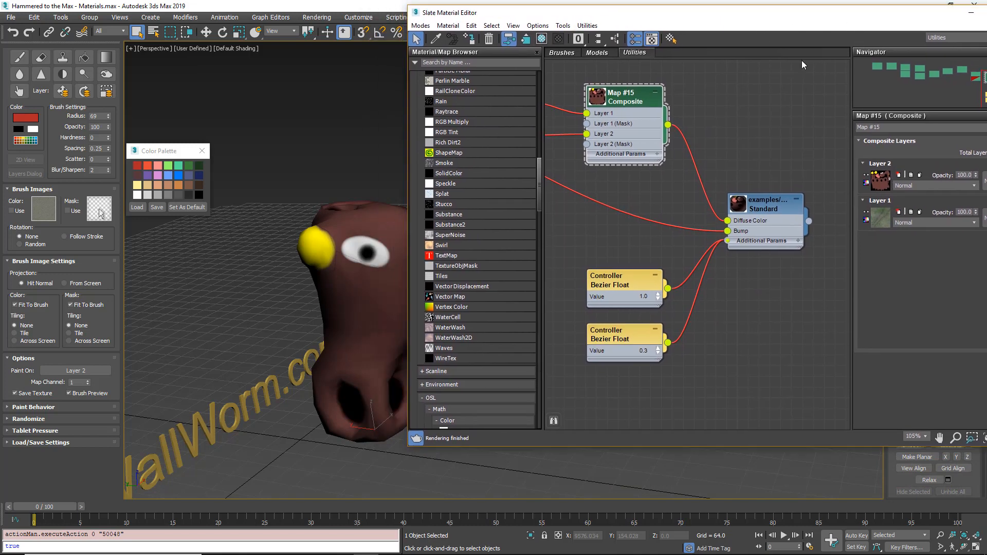
left_click_drag(986, 253, 903, 253)
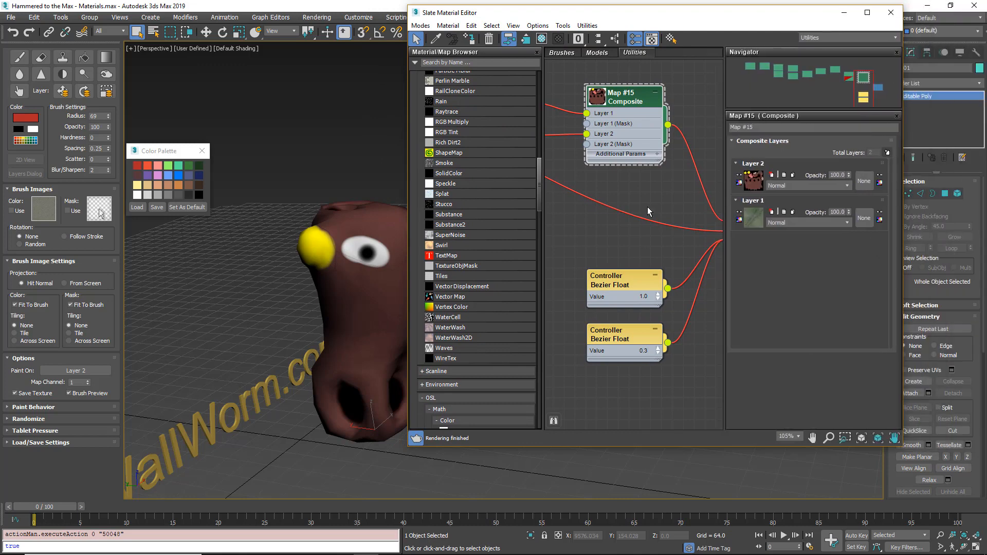
middle_click_drag(647, 205, 589, 217)
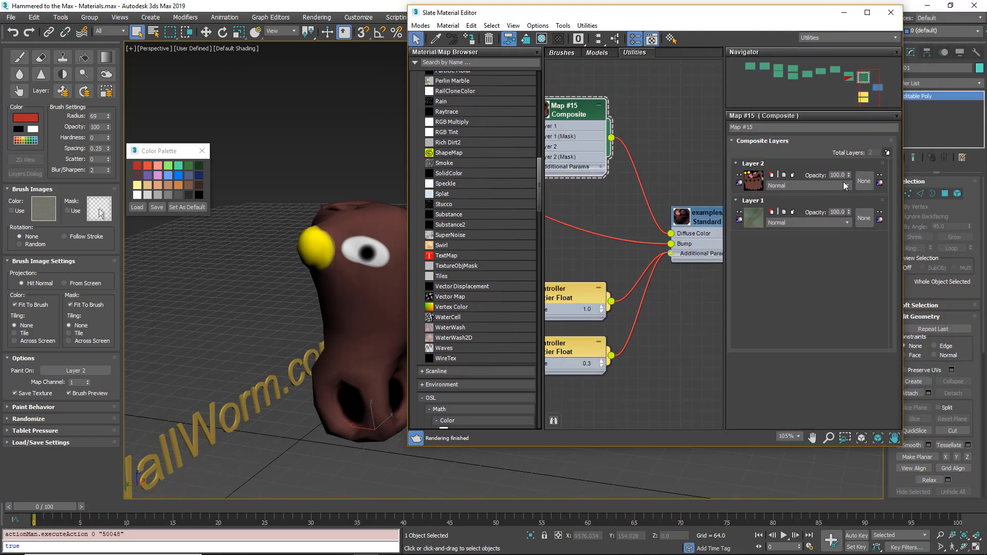
Step: Set the Layer 2 opacity of the Map #15 Composite to 14 and close the ActiveShade render
left_click_drag(849, 177, 855, 225)
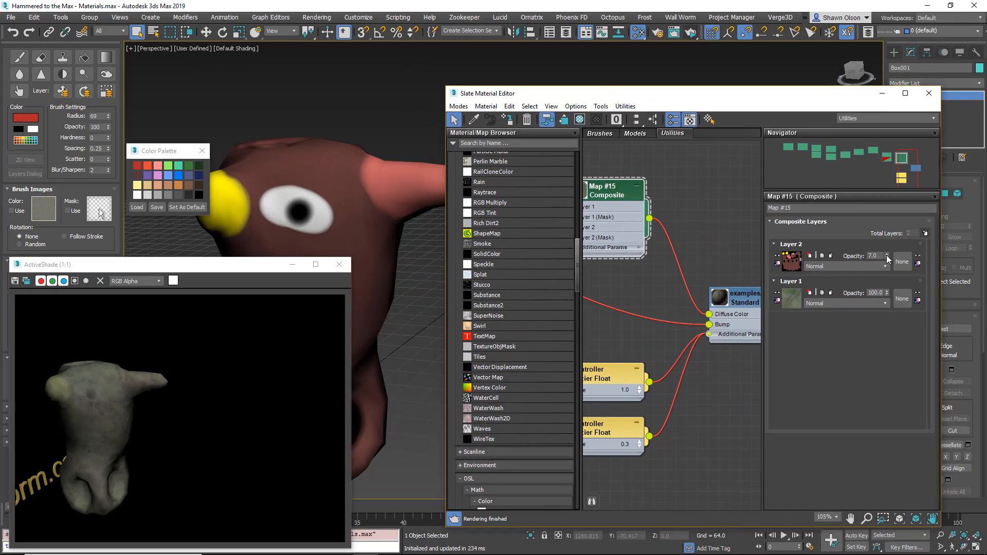
left_click_drag(888, 259, 878, 245)
middle_click_drag(280, 226, 315, 180)
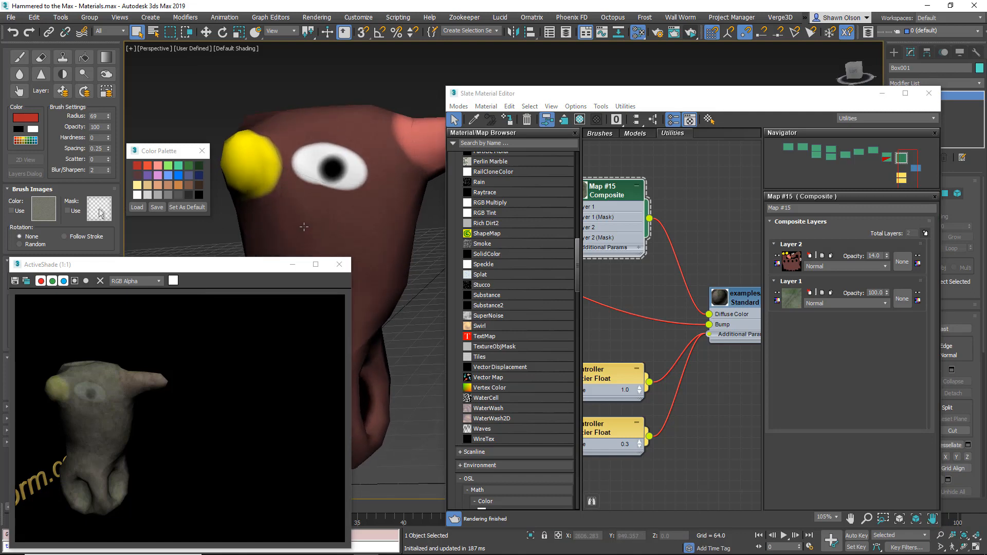
left_click(338, 264)
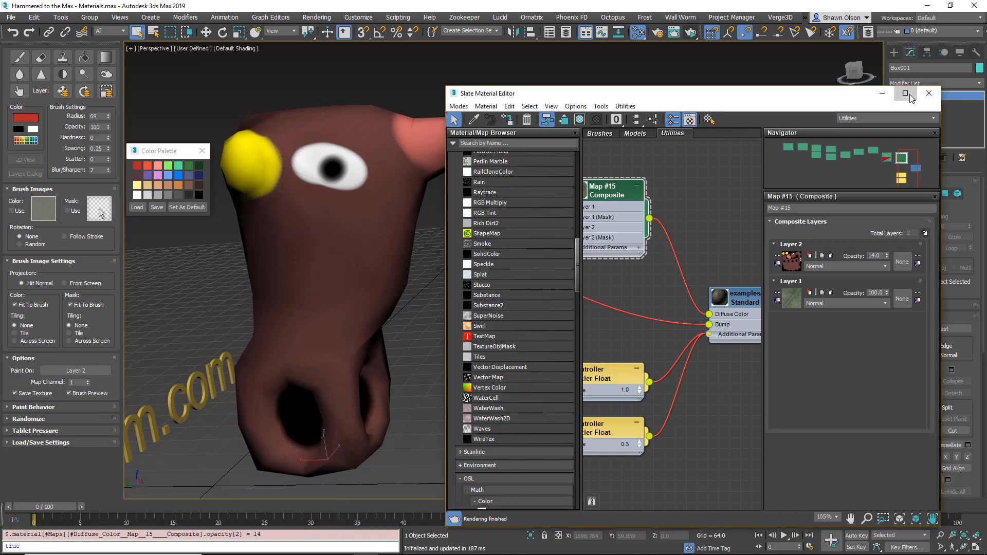
Step: Maximize the material editor, move the painted Bitmap node below the Falloff node and open its parameters
left_click(908, 96)
middle_click_drag(270, 173, 448, 261)
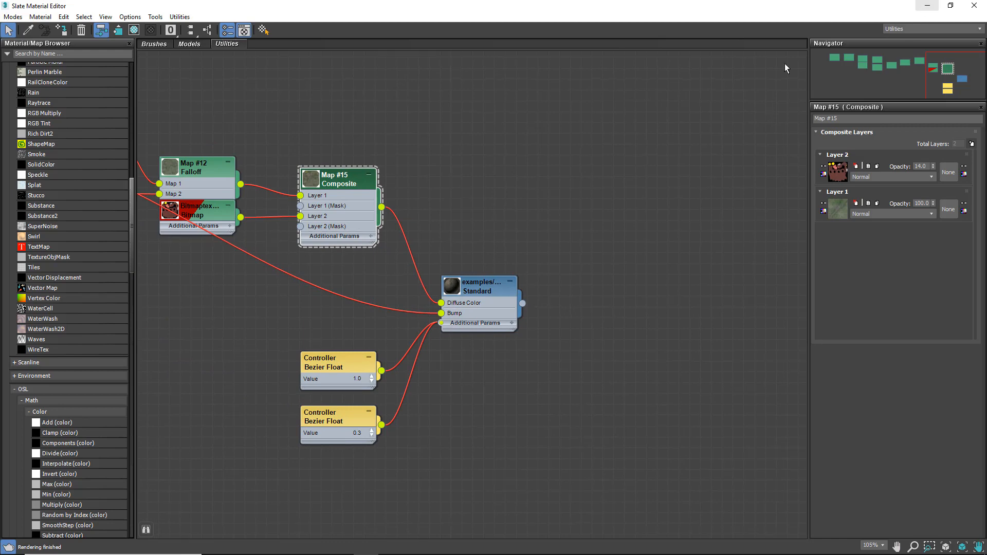
scroll(214, 242, "down", 1)
middle_click_drag(214, 242, 328, 308)
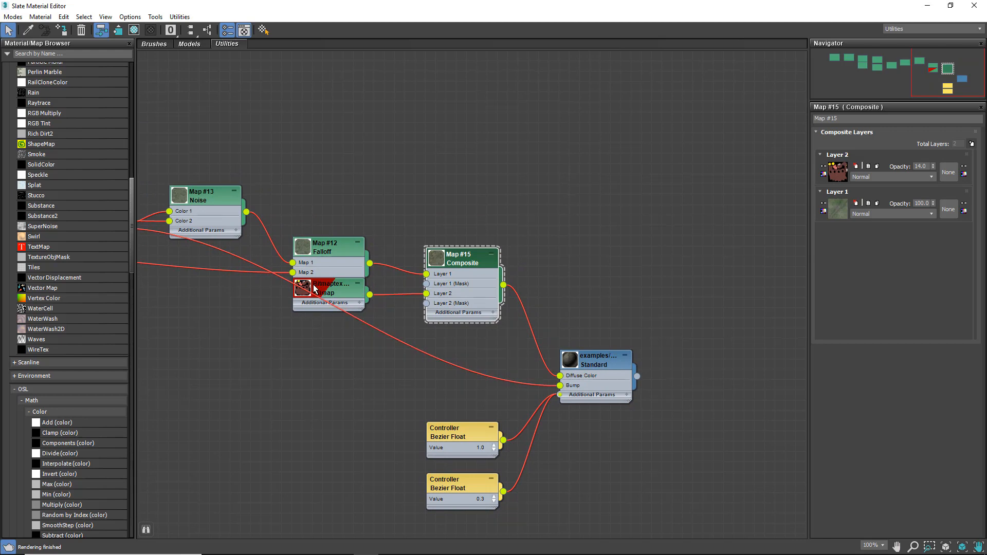
left_click_drag(314, 286, 324, 358)
scroll(320, 369, "up", 5)
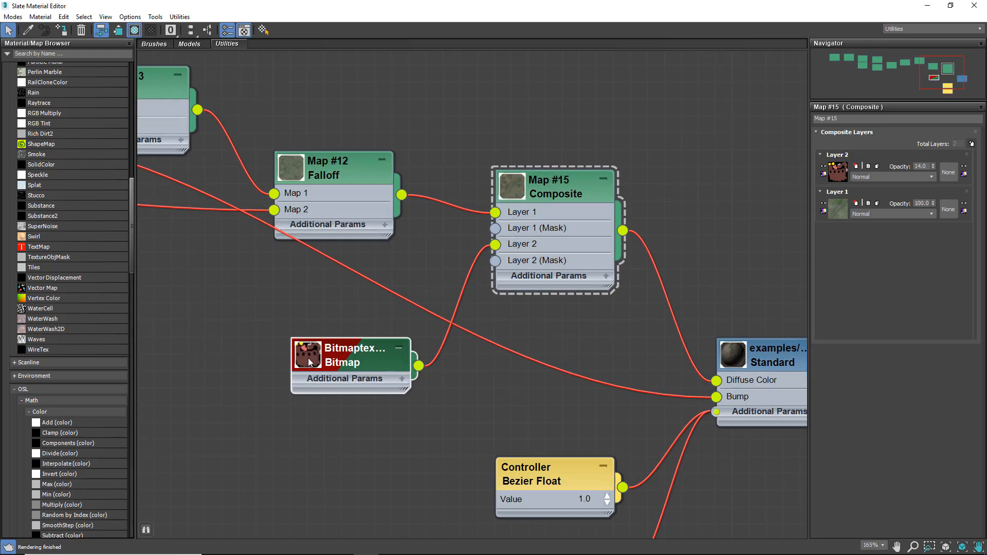
double_click(314, 360)
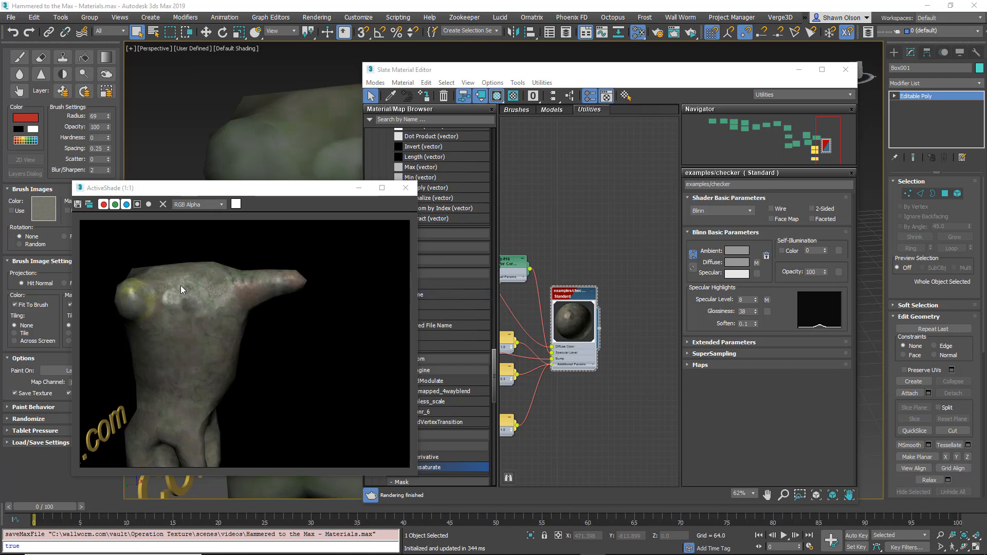
Step: Examine the complete node network of the examples/checker material in the maximized material editor
middle_click_drag(501, 305, 598, 300)
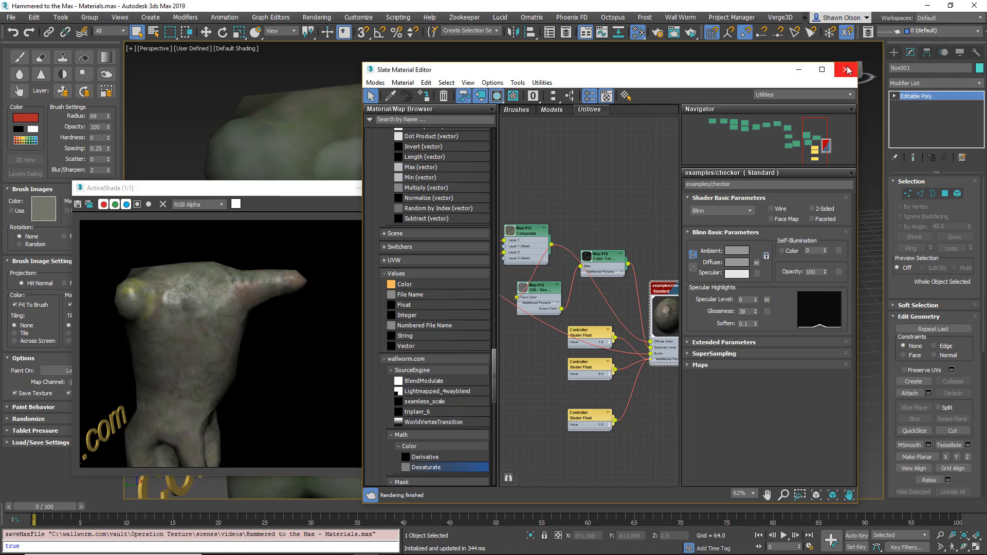
left_click(821, 70)
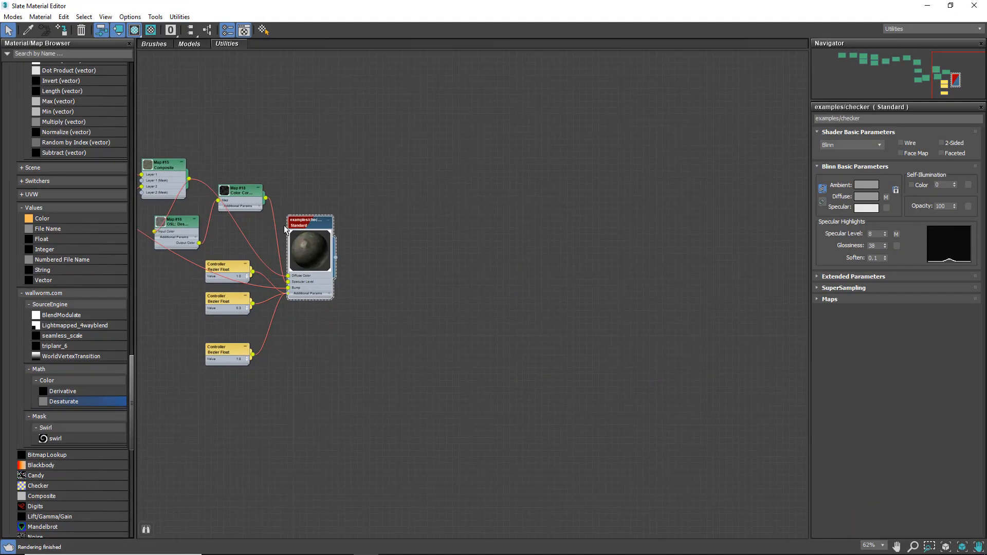
middle_click_drag(284, 226, 603, 305)
scroll(602, 304, "down", 6)
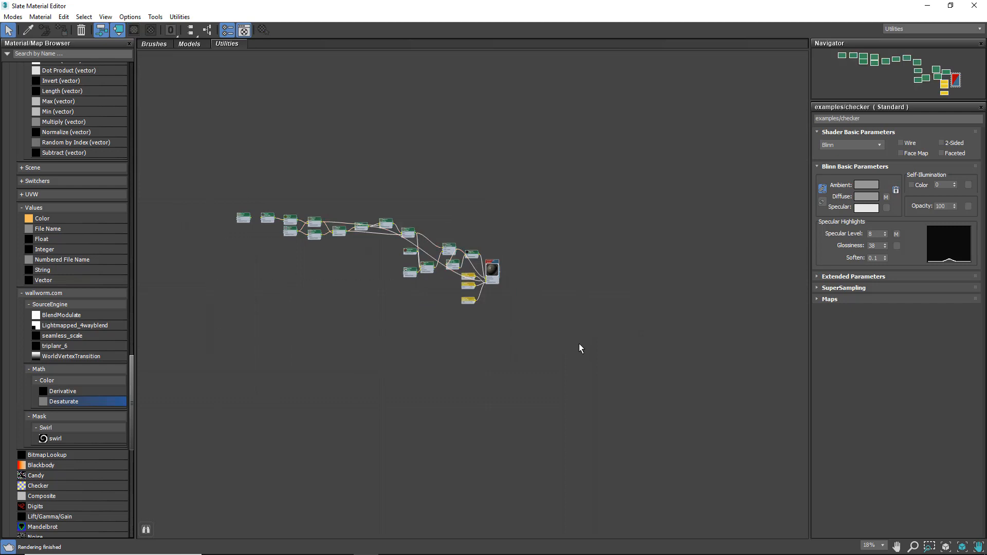
Step: Lay out the examples/checker material's child nodes automatically and minimize the material editor
key("l")
scroll(426, 261, "up", 4)
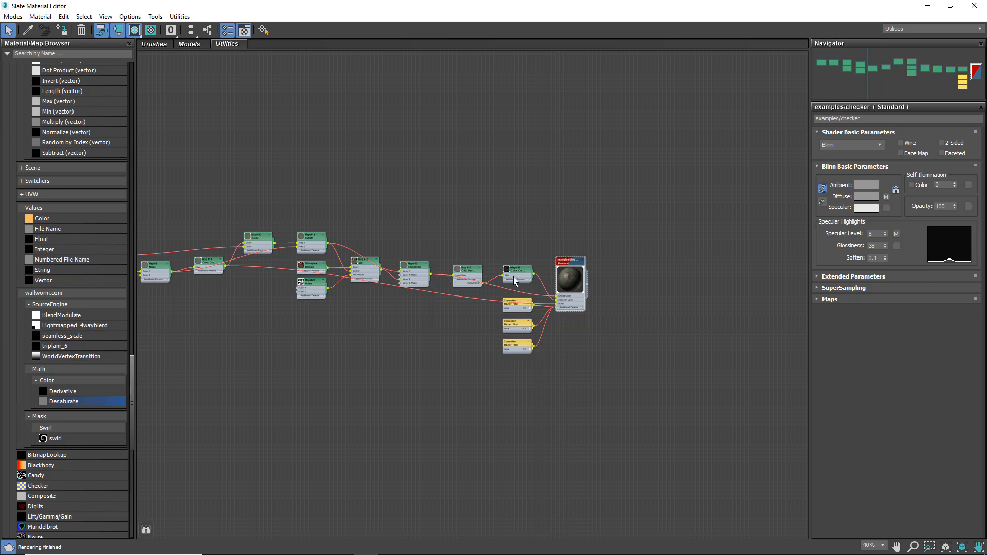
left_click(929, 7)
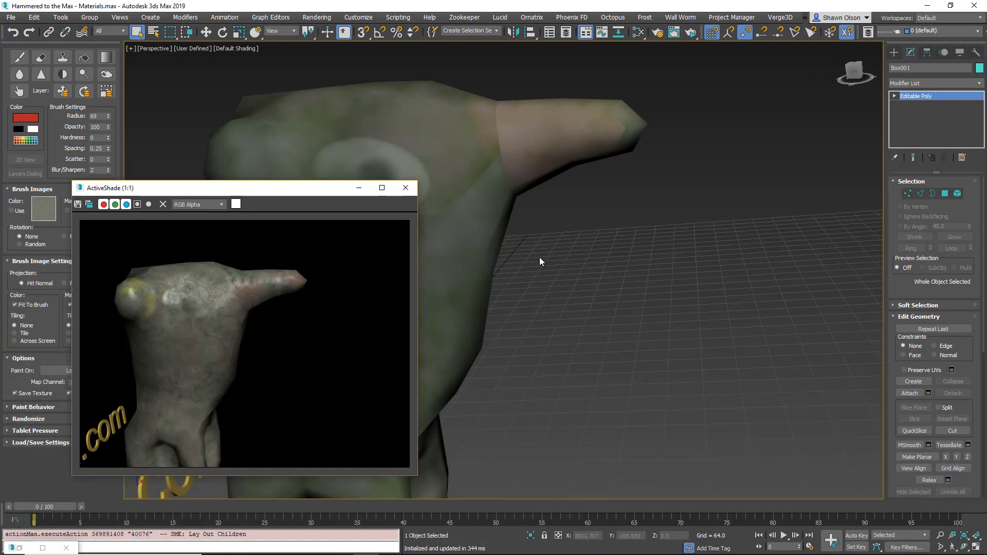
Step: Rename the selected Box001 body mesh to totem
middle_click_drag(539, 262, 587, 268)
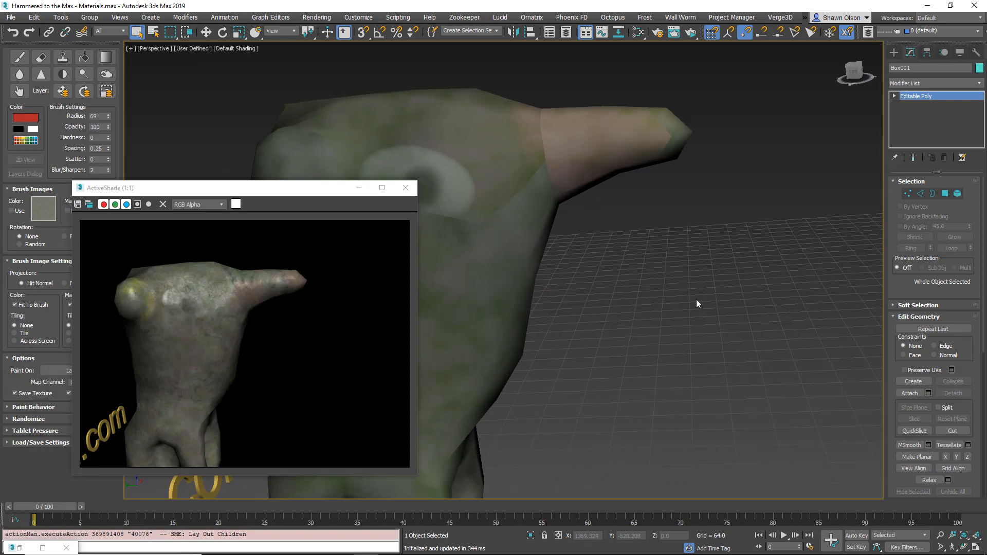
left_click(484, 265)
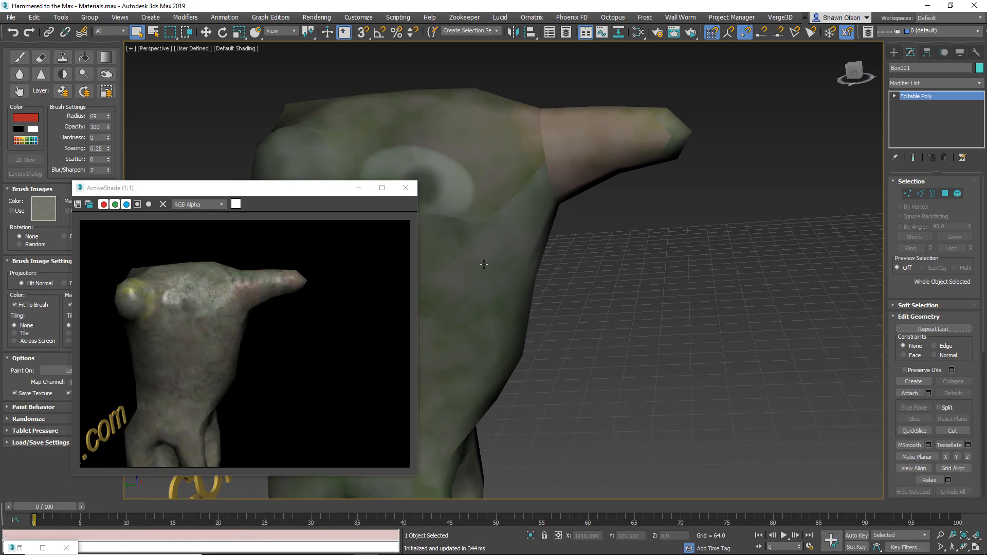
double_click(928, 68)
type("totel")
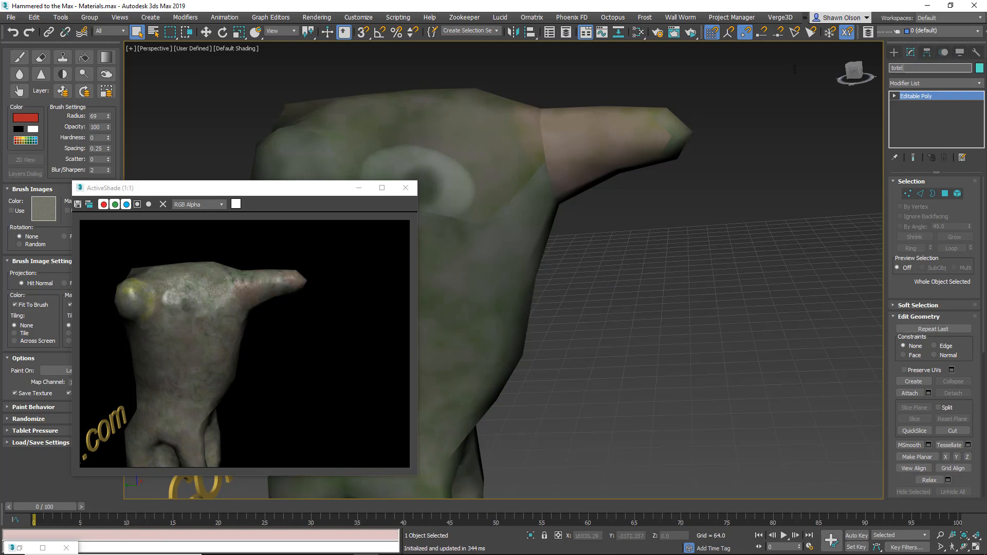
type("m")
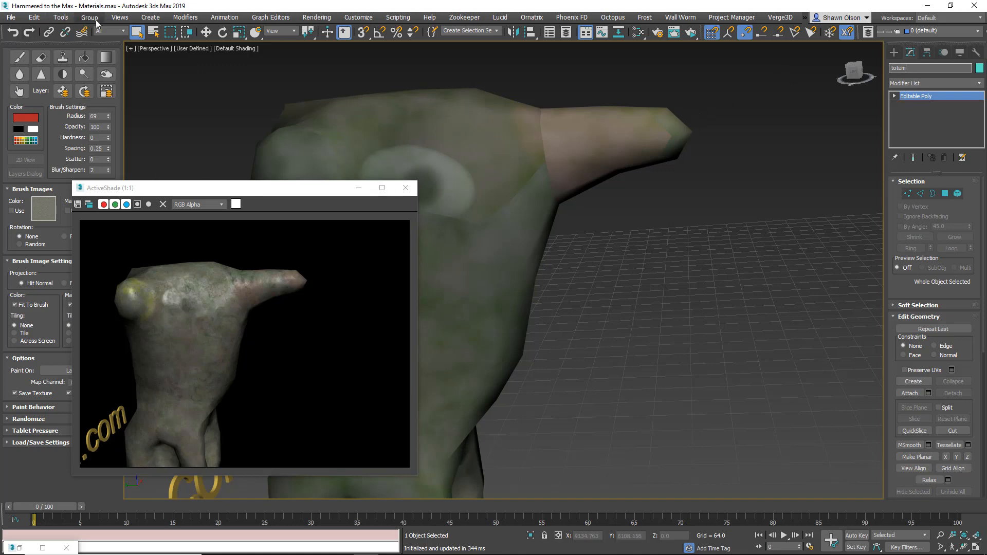
Step: Close the Viewport Canvas and the ActiveShade render, and open Render To Texture for the totem
left_click(121, 18)
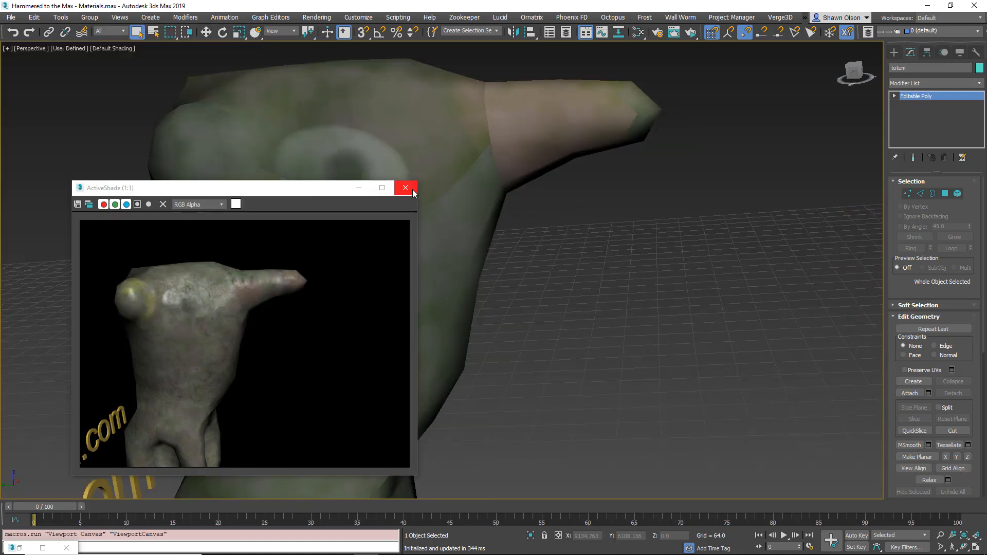
left_click(406, 189)
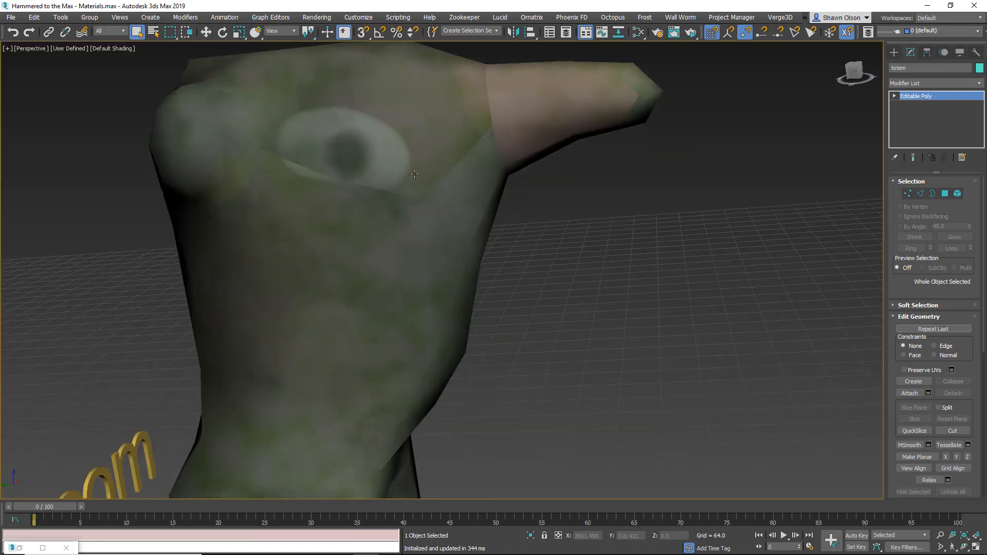
key("0")
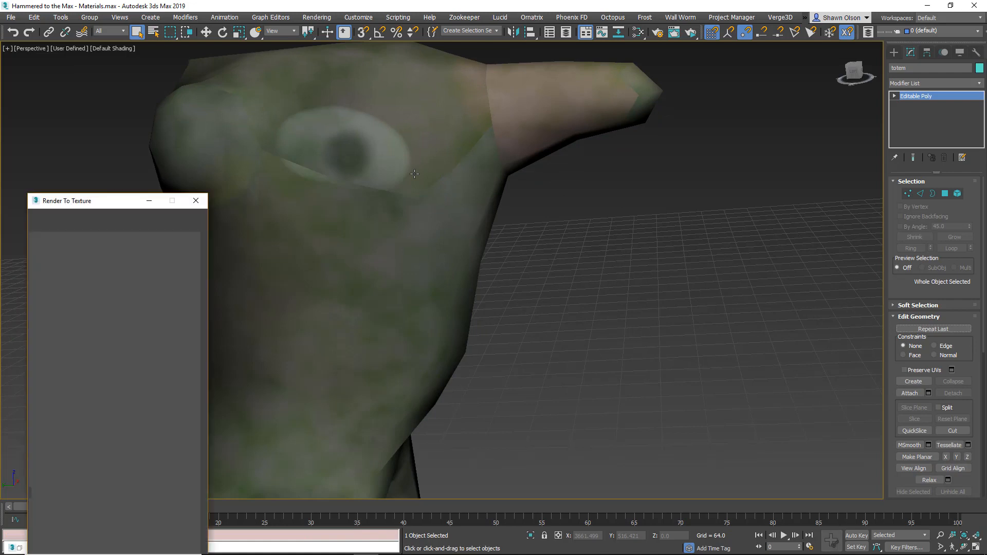
left_click(316, 17)
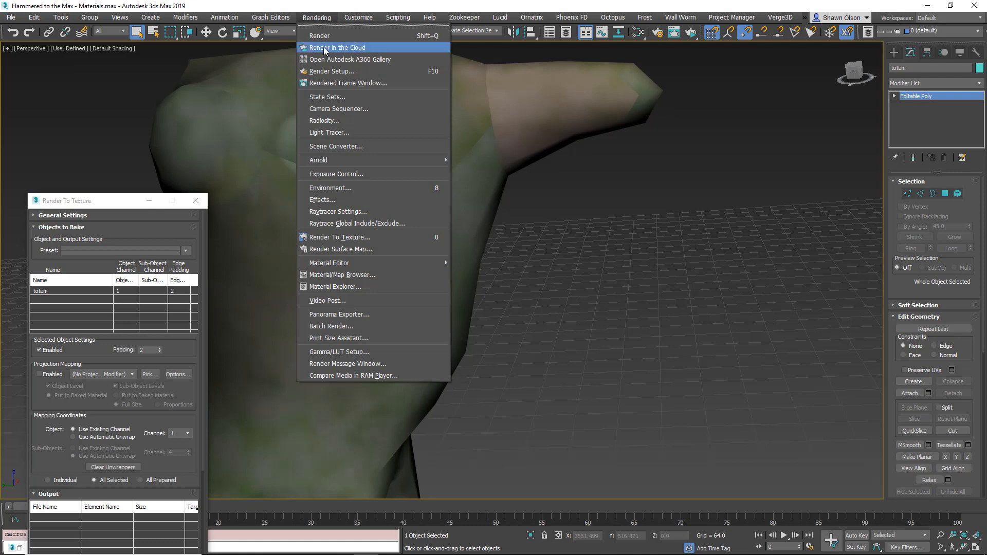
left_click(341, 237)
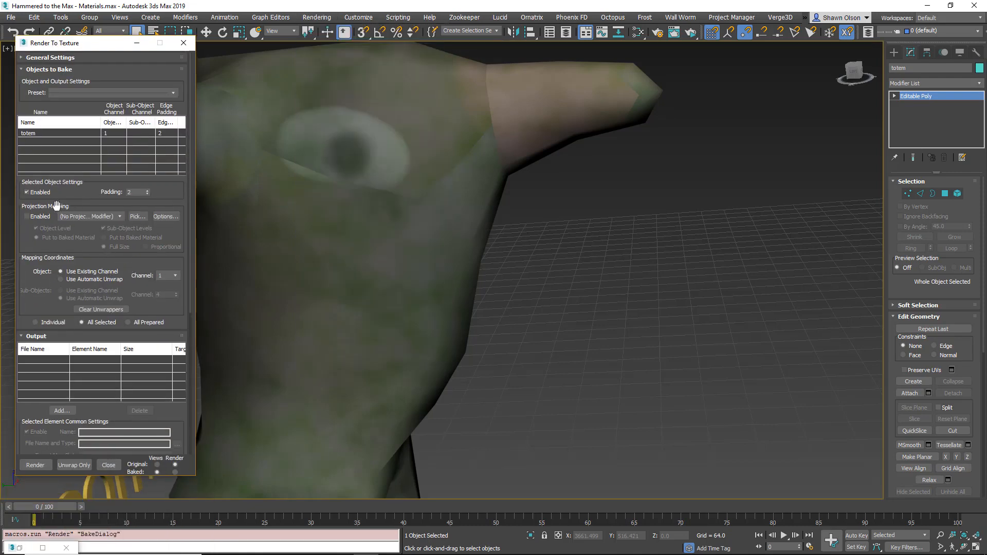
Step: Set the totem's bake padding to 16 and keep existing mapping channel 1 for the object
double_click(139, 193)
type("16")
key("Return")
left_click_drag(121, 262, 118, 227)
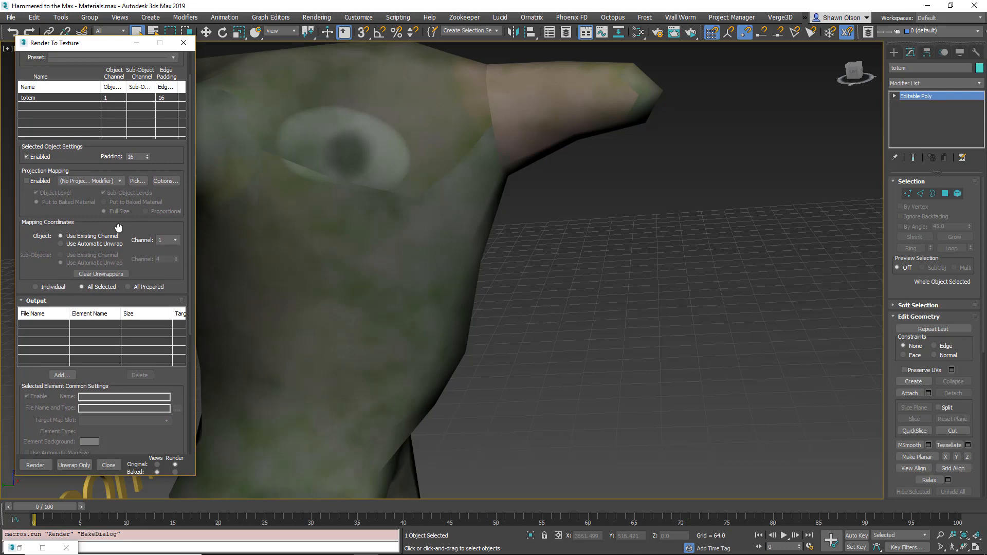
left_click(175, 241)
left_click(175, 243)
Step: Add SpecularMap, DiffuseMap and NormalsMap texture elements to the totem's bake output
left_click_drag(44, 268, 45, 178)
left_click(61, 286)
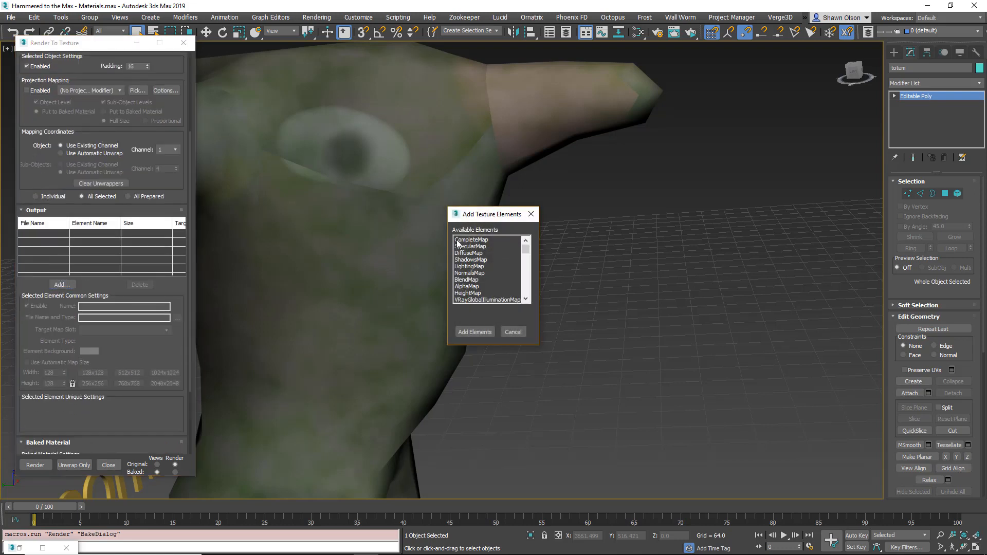
left_click_drag(479, 218, 235, 50)
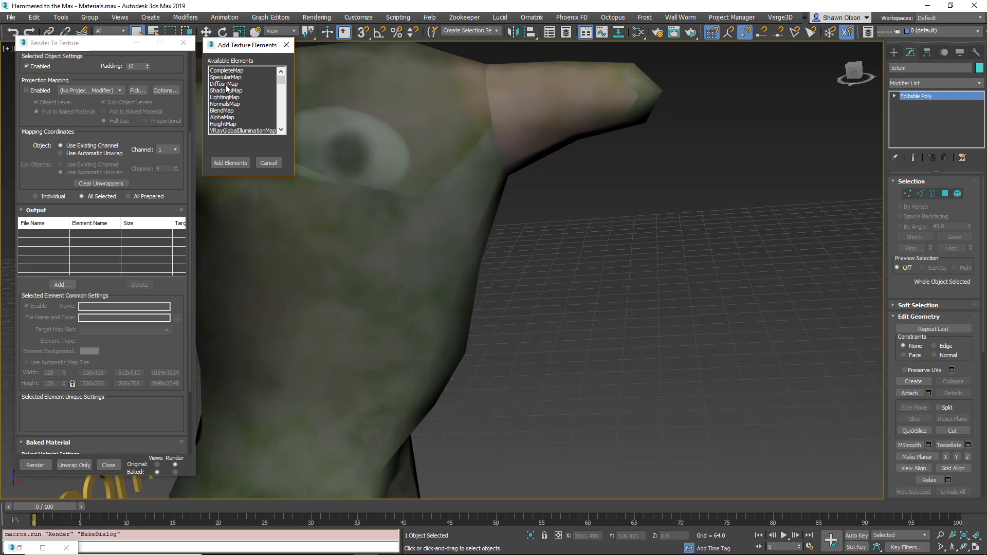
left_click(226, 83)
left_click(223, 104)
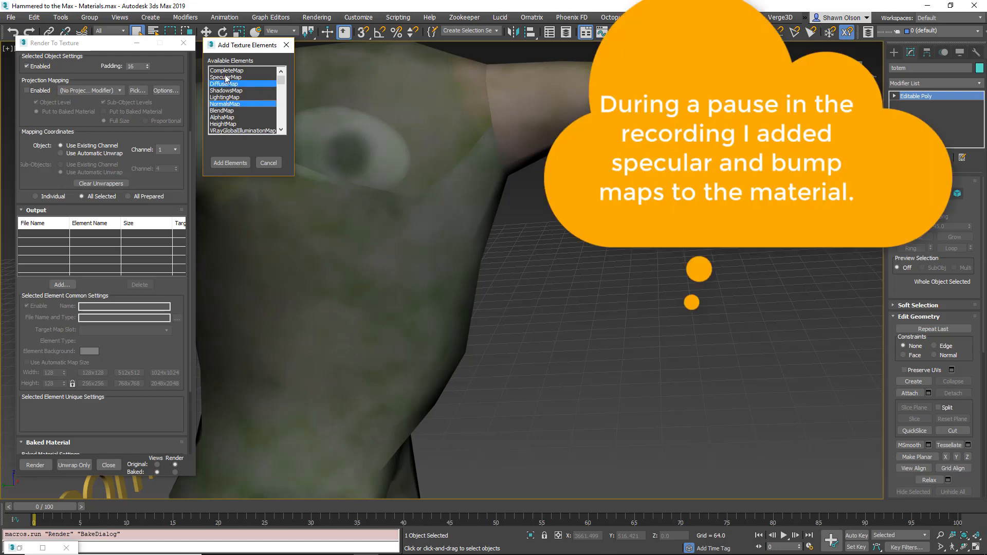
left_click(226, 78)
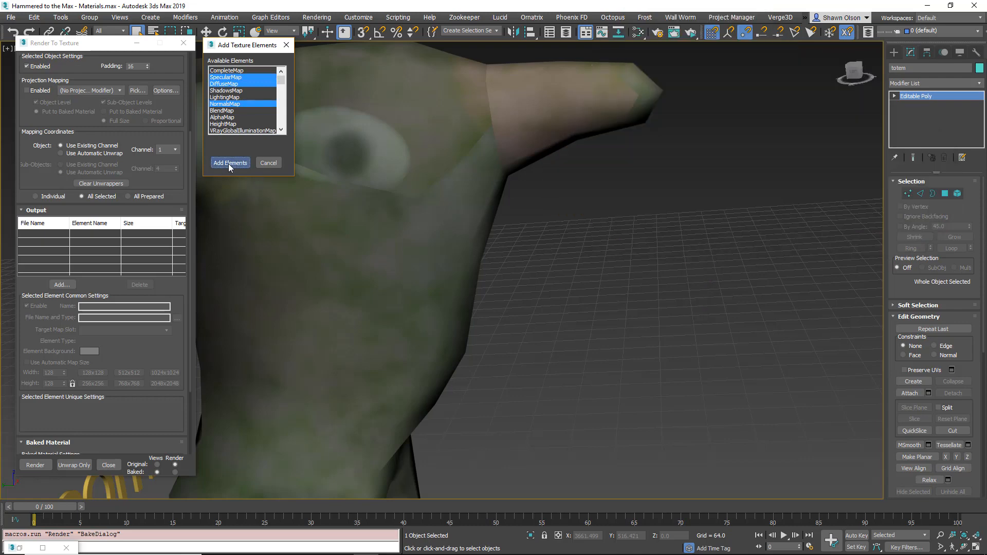
left_click(230, 163)
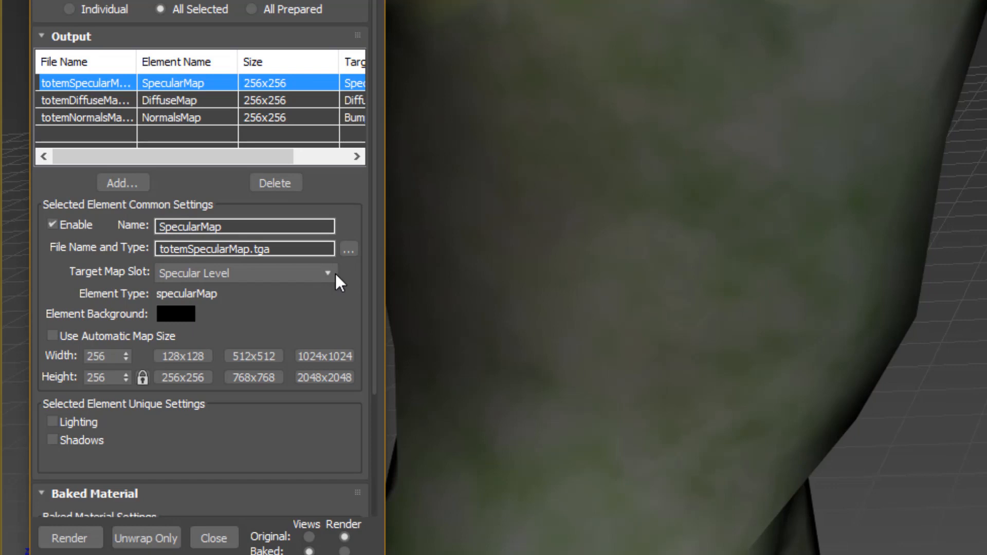
Step: Set the output size of the specular, diffuse and normals map elements to 2048x2048
left_click(334, 378)
left_click(260, 105)
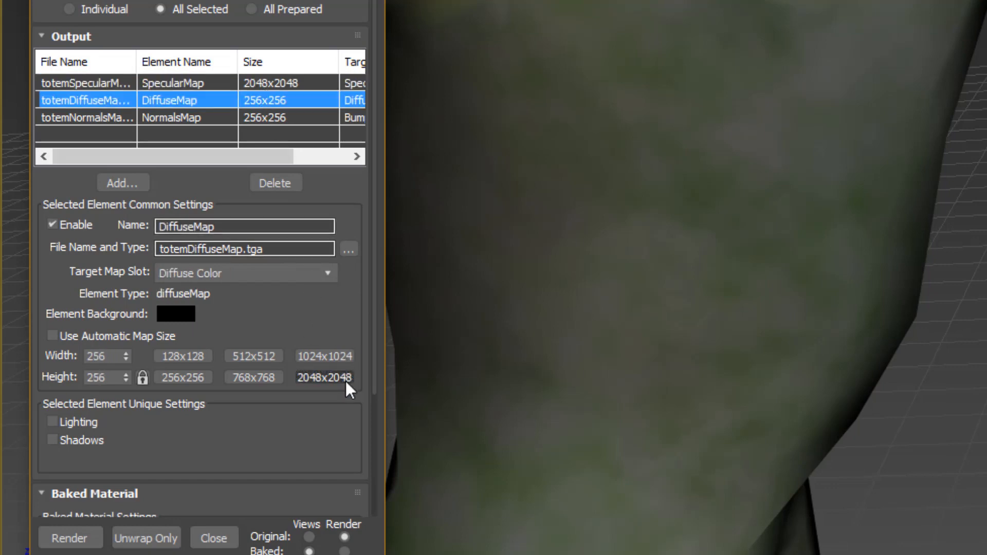
left_click(343, 379)
left_click(264, 117)
left_click(336, 378)
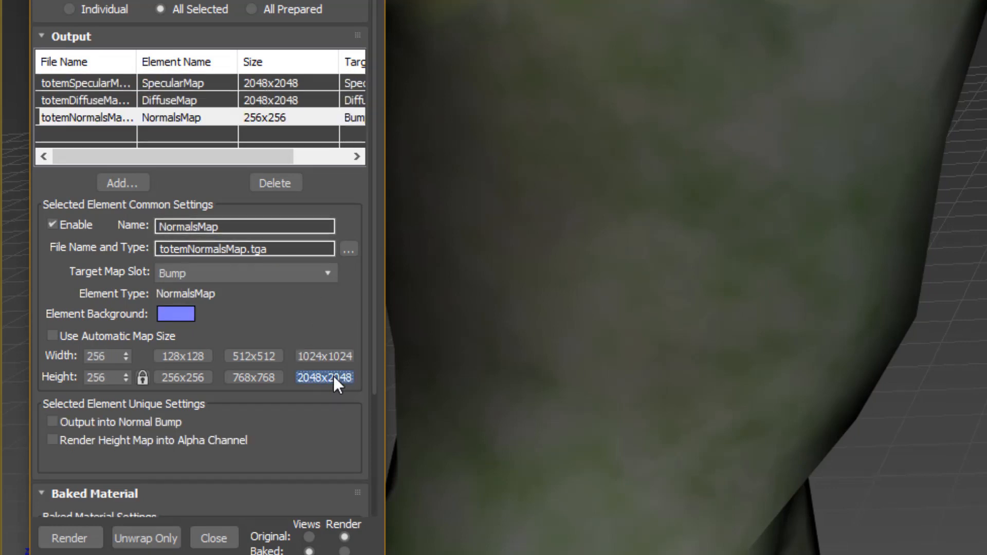
Step: Rename the SpecularMap element to _s so its output file is totem_s.tga
left_click(86, 81)
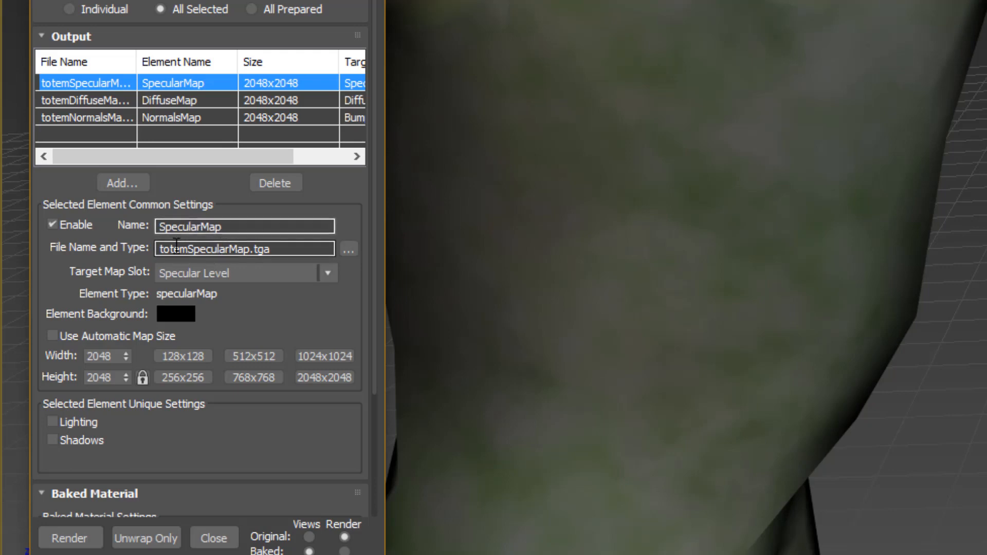
left_click_drag(189, 249, 159, 249)
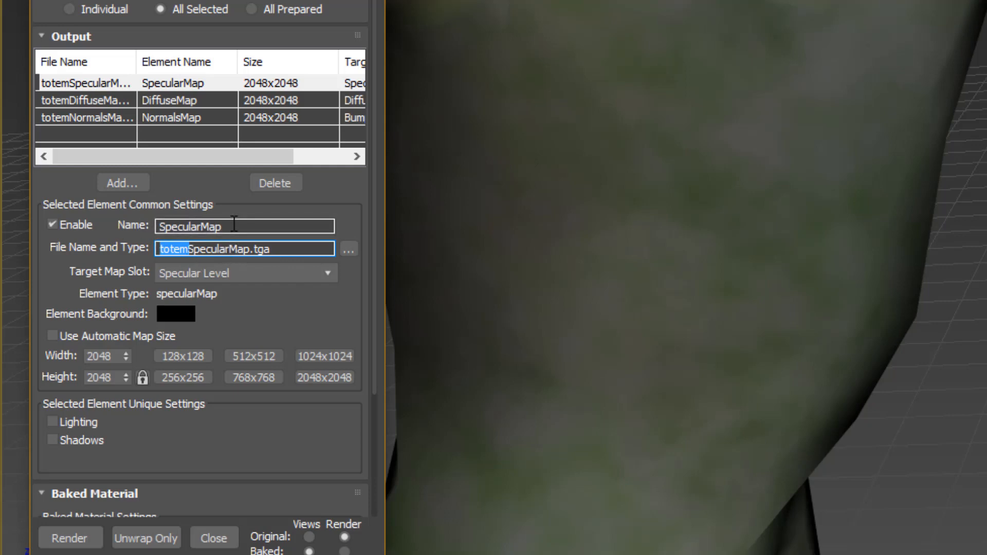
left_click_drag(222, 227, 160, 226)
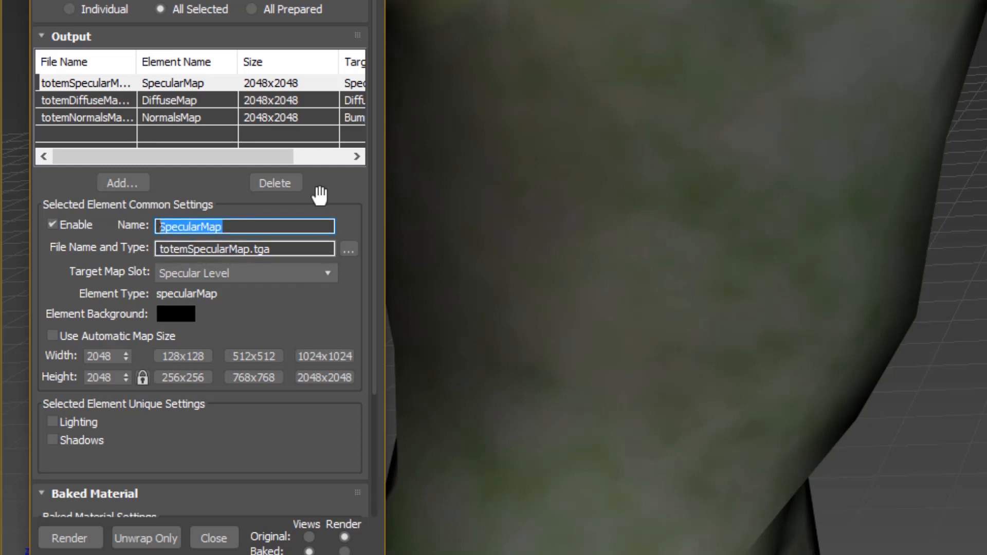
key("BackSpace")
key("Return")
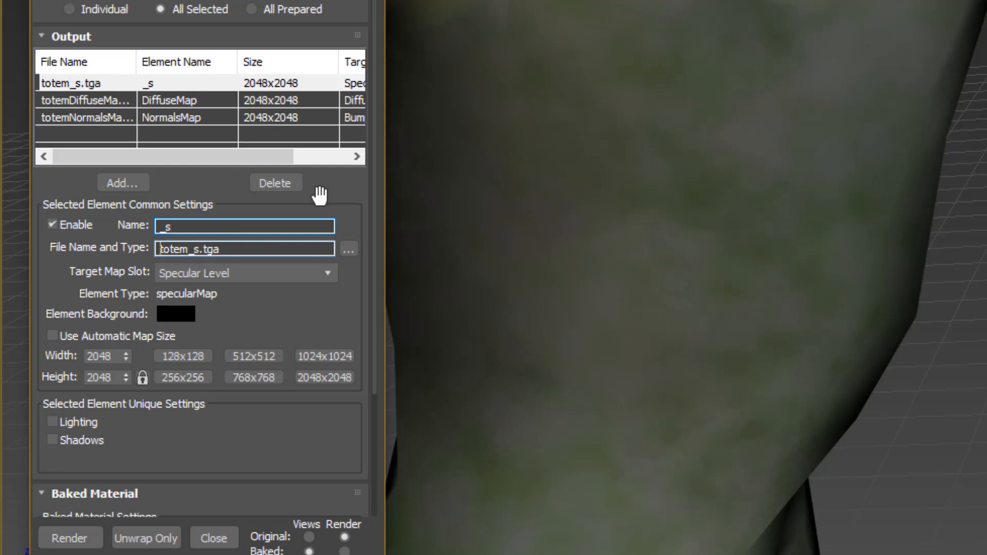
Step: Rename the DiffuseMap element to _d and the NormalsMap element to _normal
left_click(163, 100)
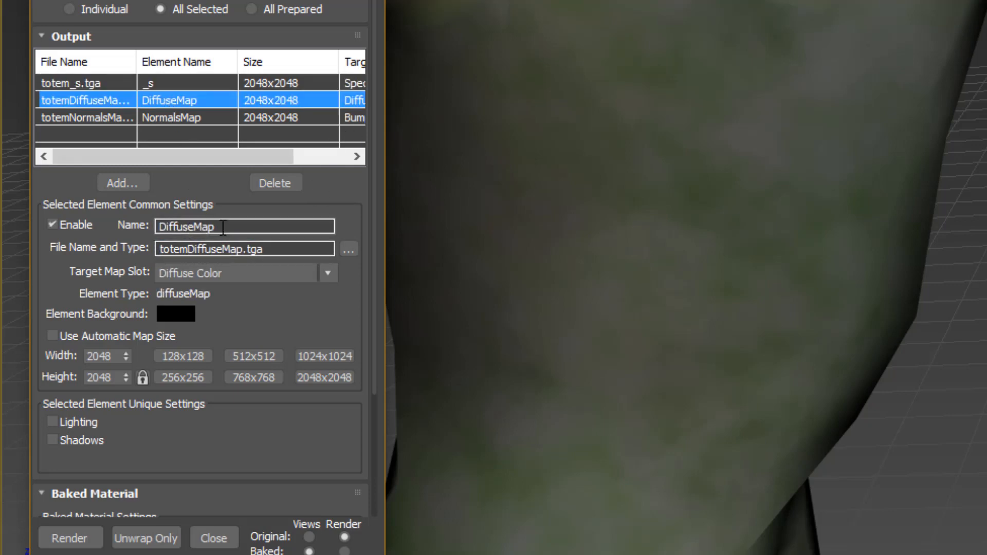
left_click_drag(215, 227, 51, 226)
type("_d")
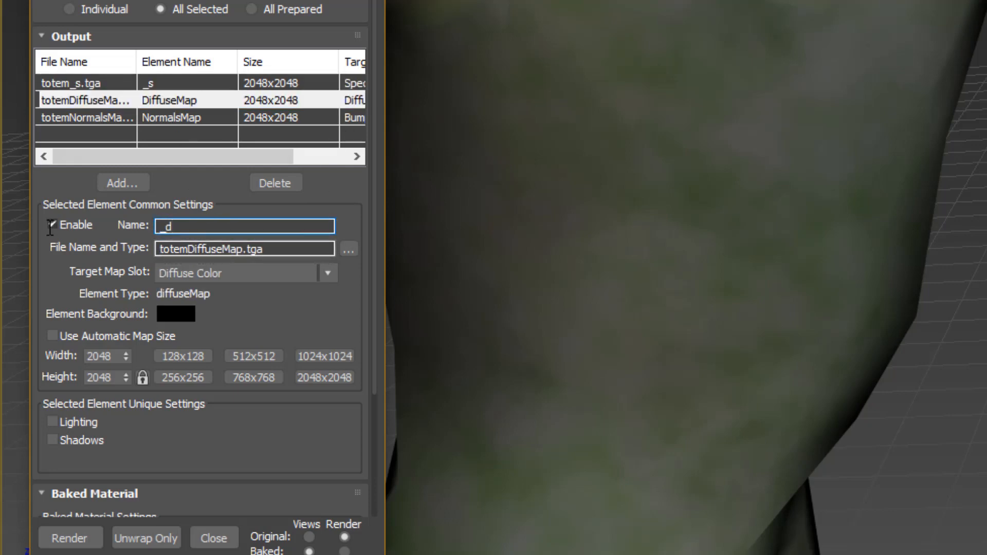
left_click(166, 113)
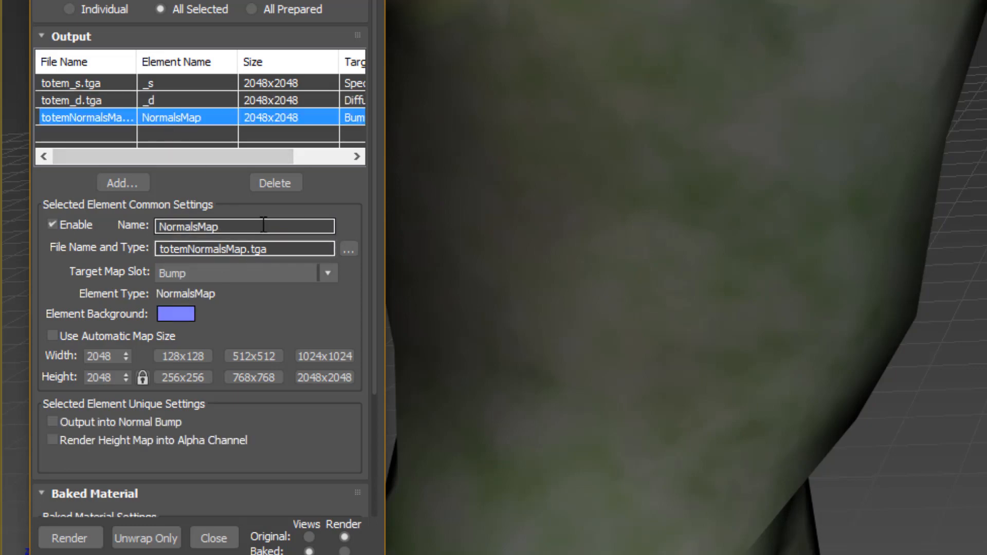
left_click_drag(264, 226, 1, 233)
type("_normal")
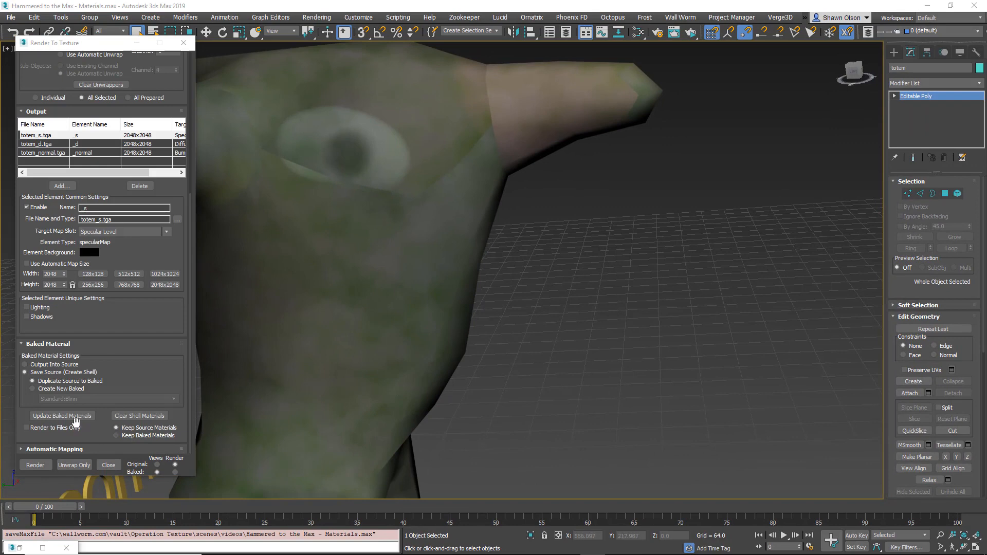
Step: Render the totem's texture maps with the Save Source (Create Shell) setting and close the render and bake windows
left_click_drag(96, 436, 95, 347)
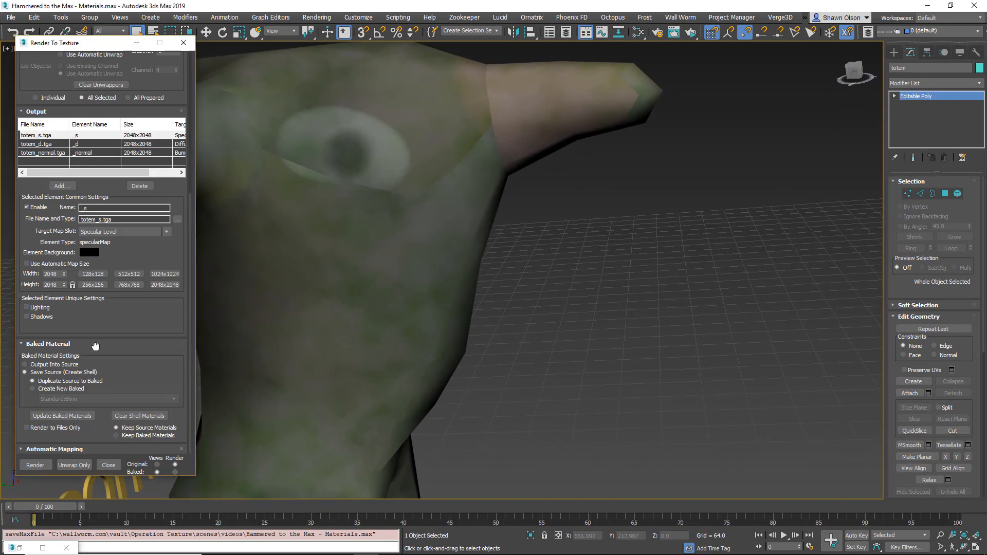
left_click(36, 466)
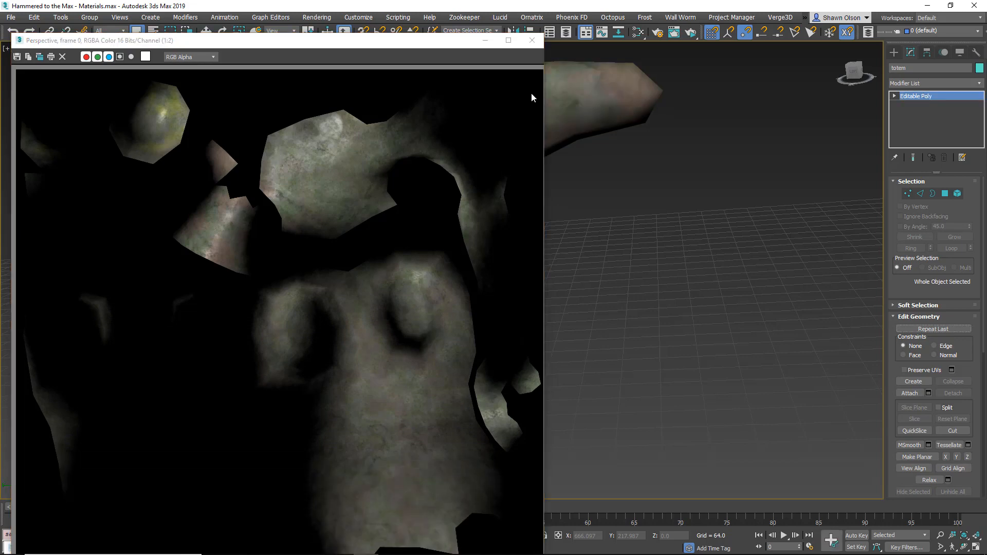
left_click(533, 41)
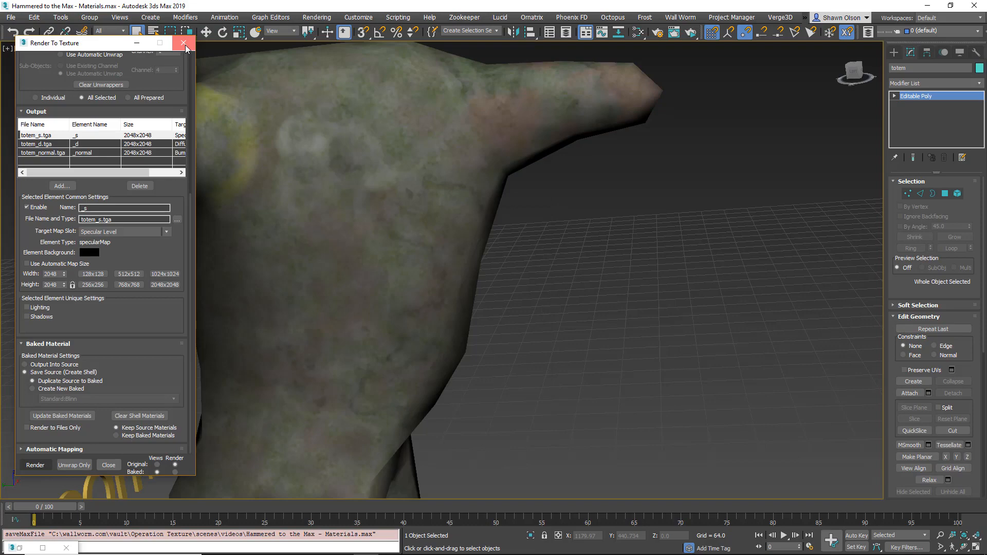
left_click(184, 43)
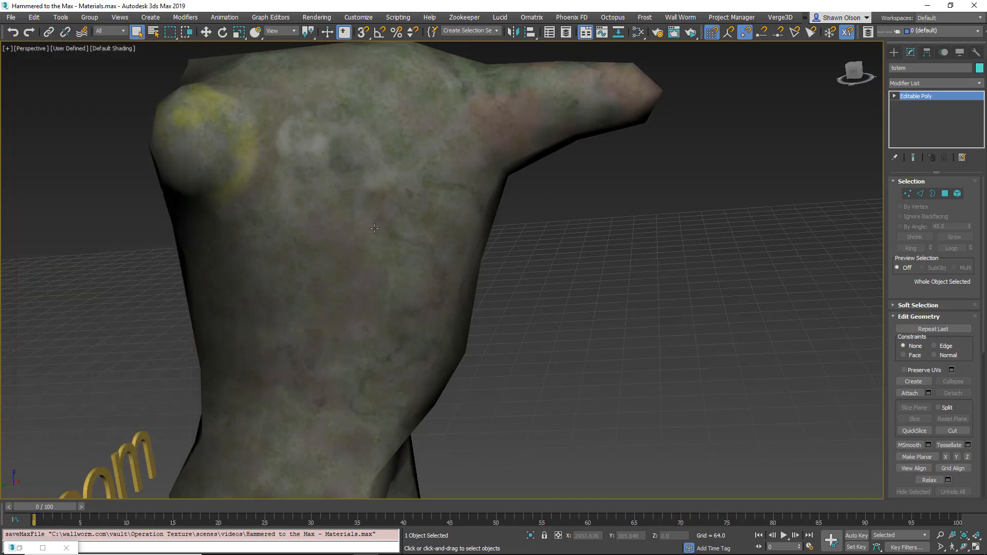
Step: Load the baked totem's material into the Slate Material Editor by sampling it from the model
middle_click_drag(374, 229, 432, 369, "alt")
scroll(377, 326, "down", 3)
middle_click_drag(377, 326, 710, 272, "alt")
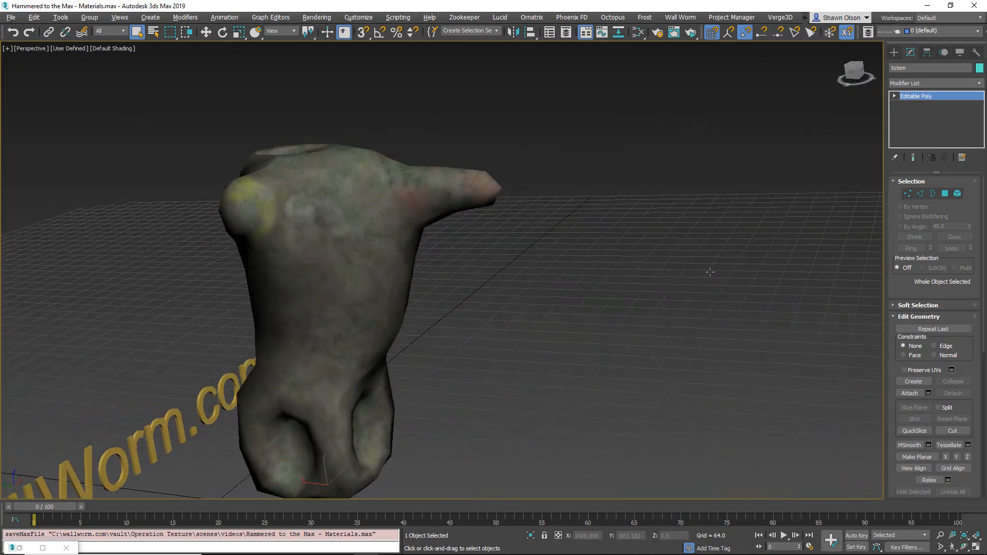
scroll(711, 272, "up", 1)
scroll(334, 218, "up", 2)
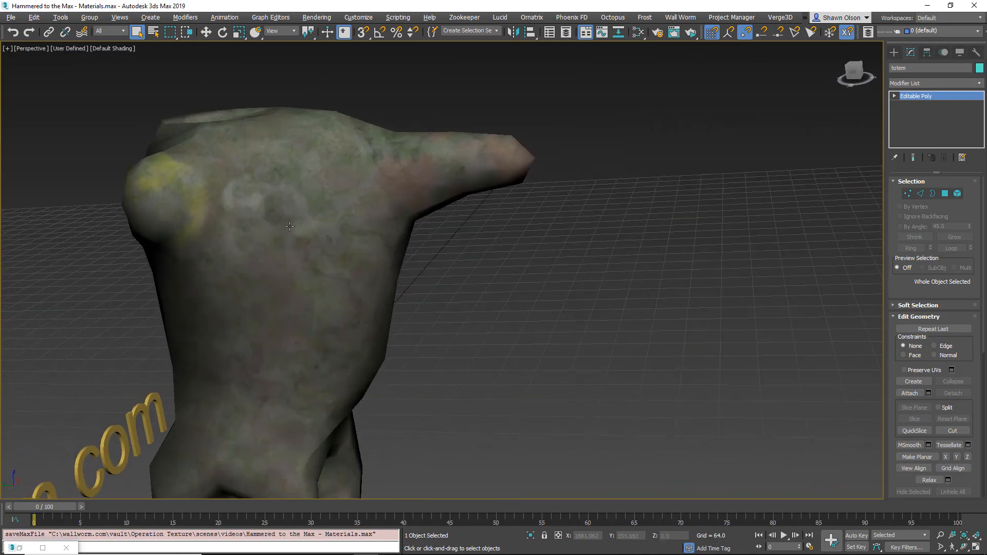
left_click(638, 32)
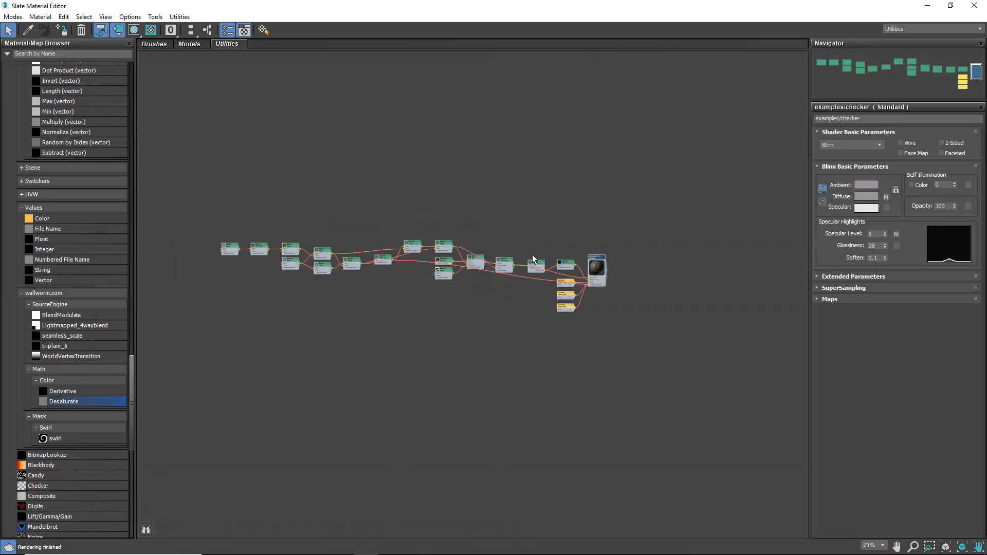
left_click(27, 30)
left_click_drag(168, 4, 468, 48)
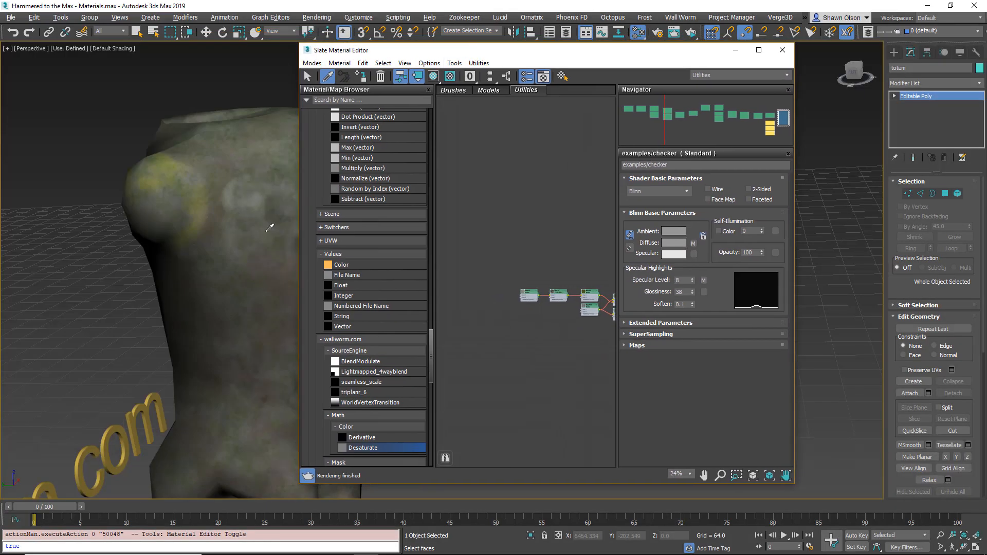
left_click(268, 230)
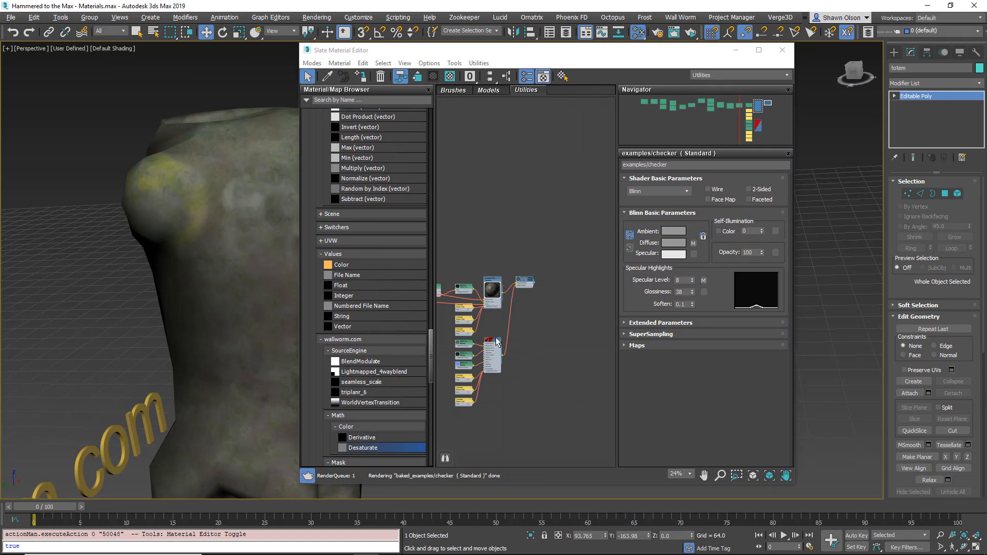
Step: Examine the totem's Shell Material and its original and baked material assignments
left_click(759, 50)
scroll(253, 183, "up", 5)
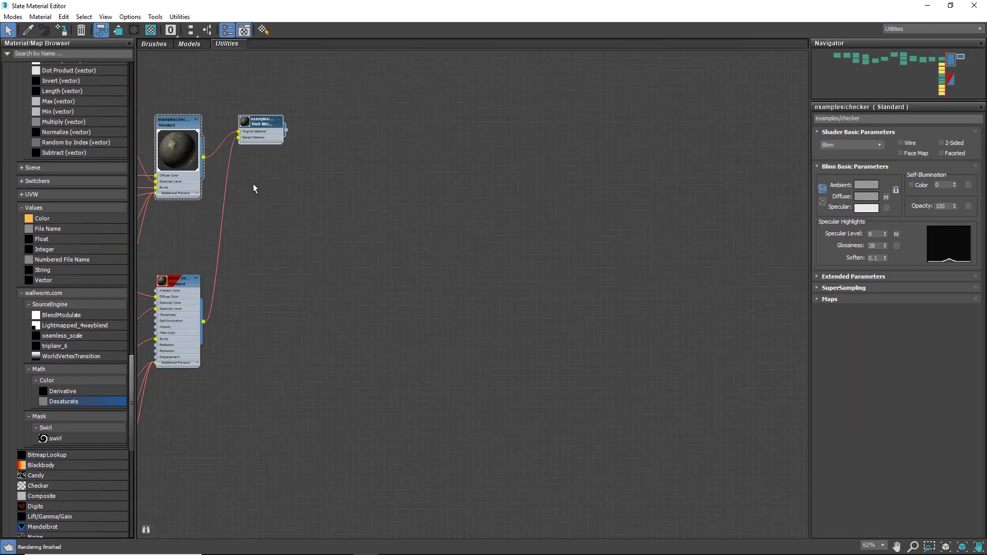
scroll(253, 184, "up", 3)
middle_click_drag(331, 160, 498, 116)
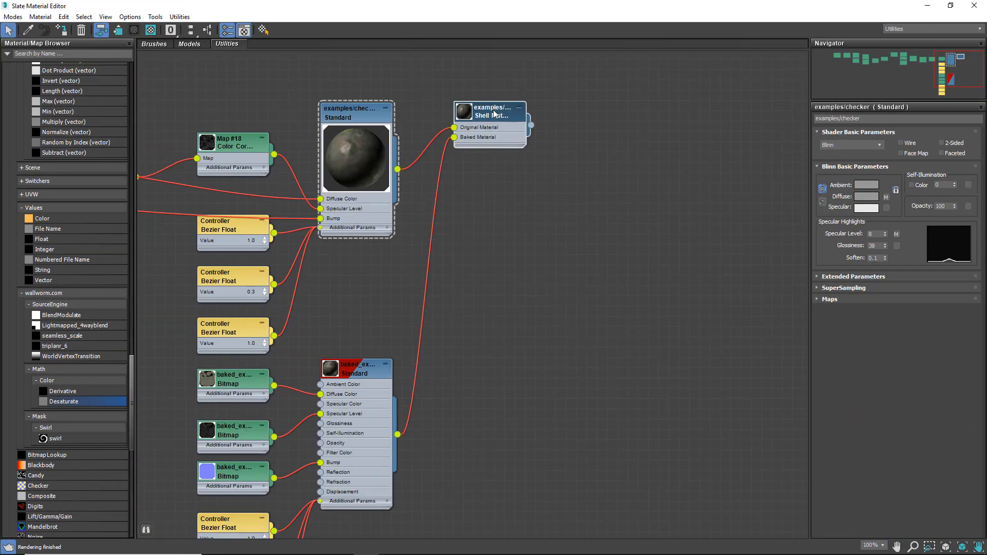
double_click(495, 115)
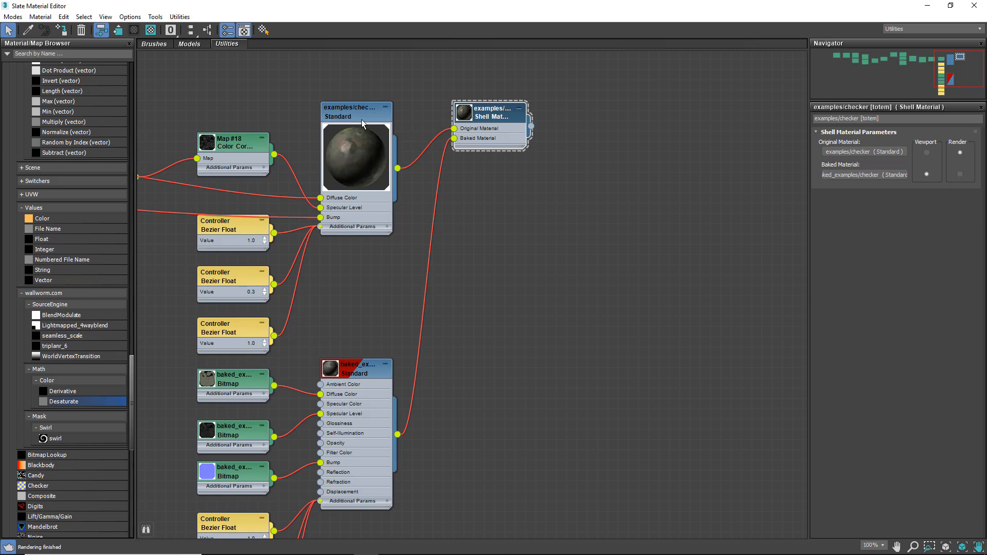
Step: Open the parameters of the baked Standard material feeding the Shell Material
left_click_drag(361, 119, 328, 85)
middle_click_drag(324, 366, 330, 257)
scroll(360, 265, "up", 1)
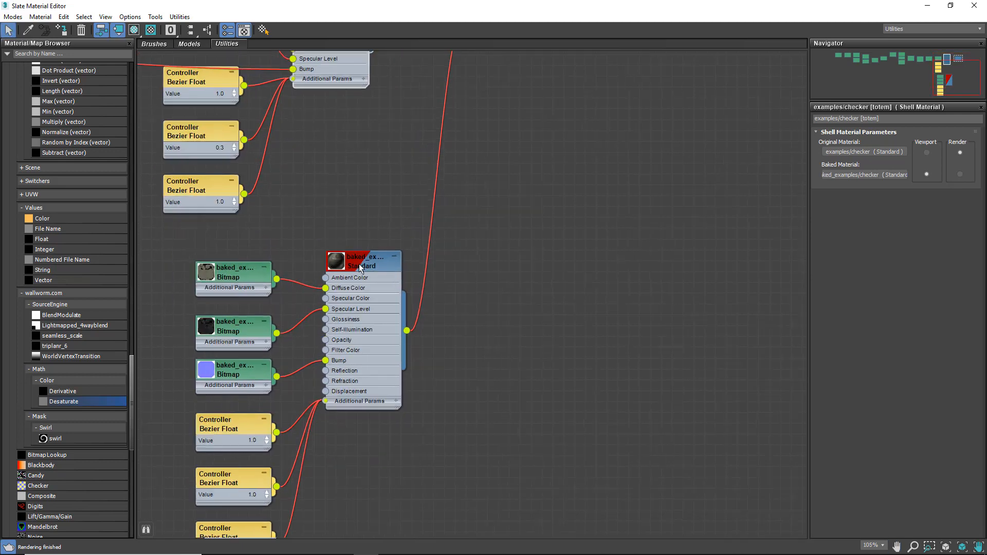
scroll(360, 265, "up", 3)
double_click(359, 268)
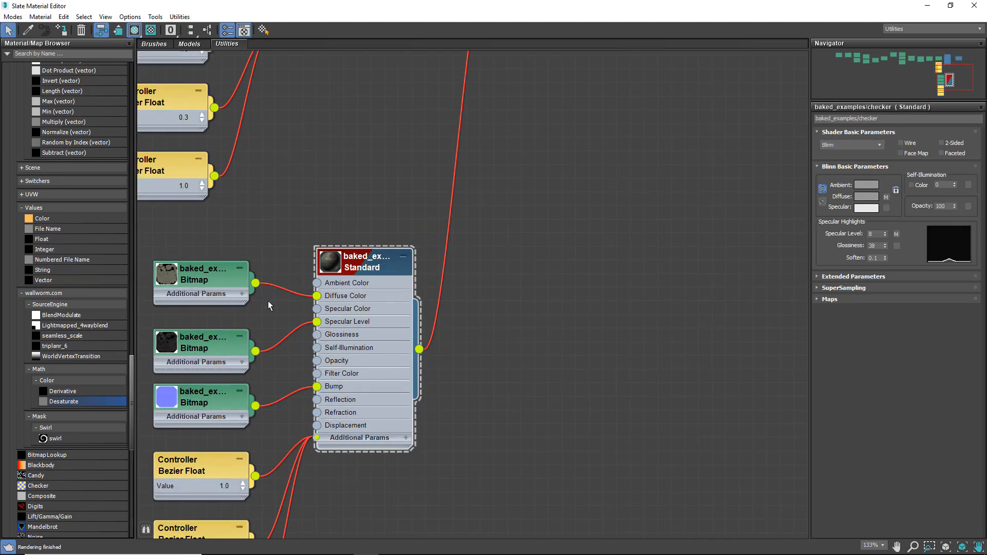
Step: Enlarge the baked diffuse bitmap node's preview, move it clear of the other nodes and view the totem_d.tga image
middle_click_drag(268, 304, 394, 288)
left_click(288, 257)
double_click(289, 257)
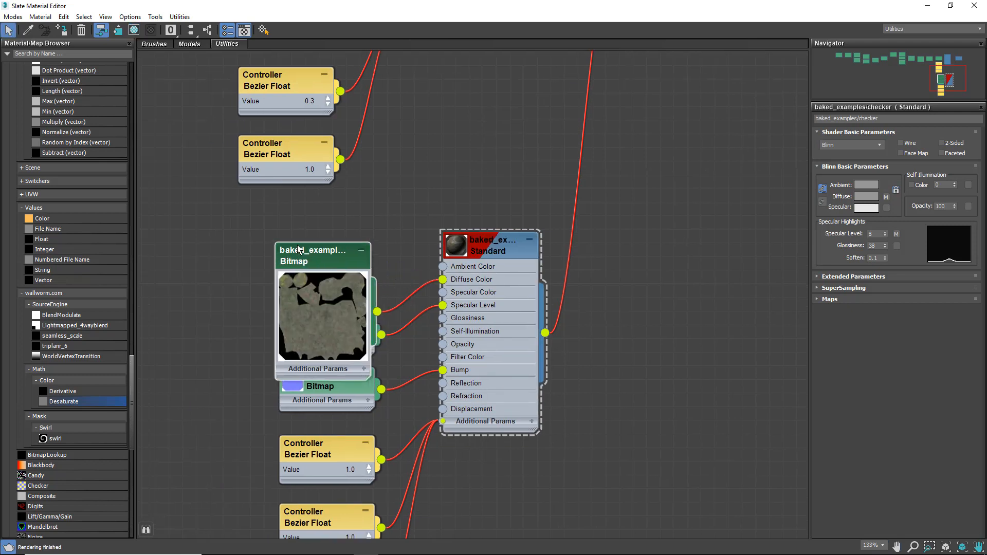
left_click_drag(298, 250, 153, 210)
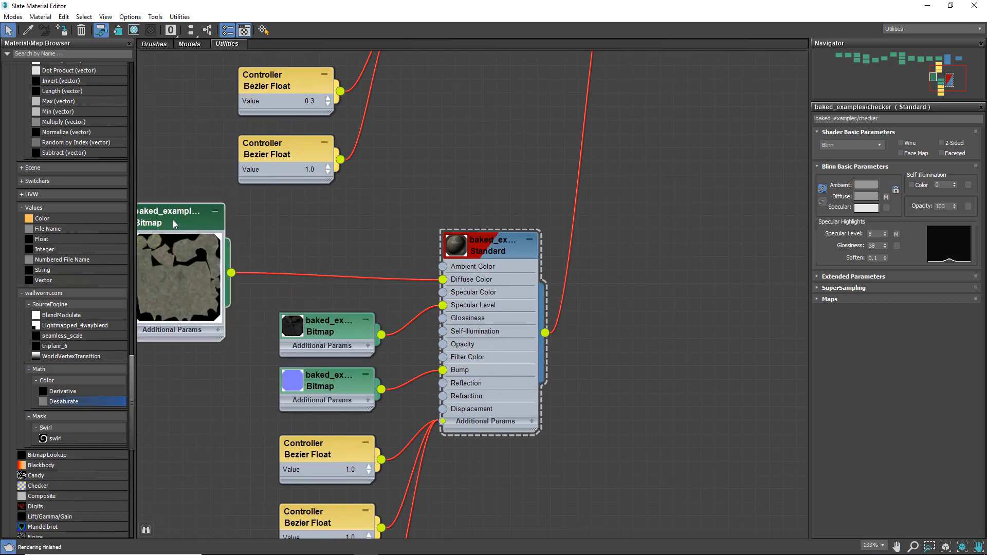
double_click(174, 223)
left_click(950, 287)
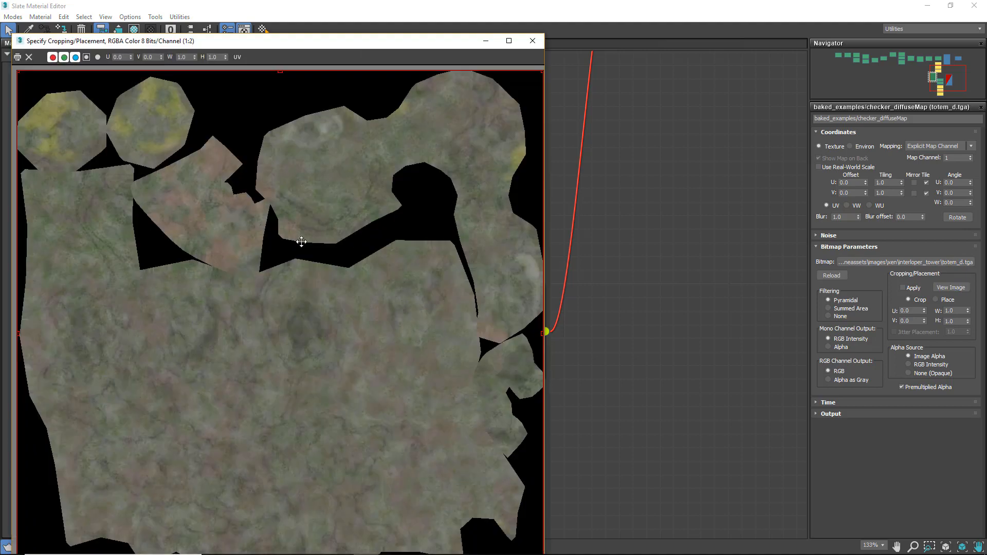
left_click(533, 40)
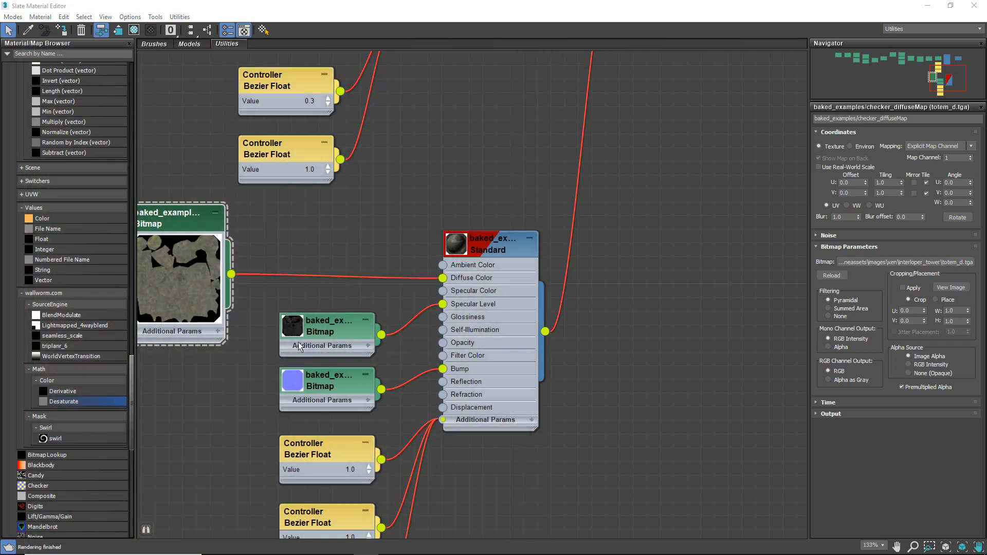
Step: Enlarge the baked specular bitmap node beneath the diffuse node and view the totem_s.tga image
middle_click_drag(300, 322, 357, 262)
double_click(357, 263)
left_click_drag(357, 263, 223, 316)
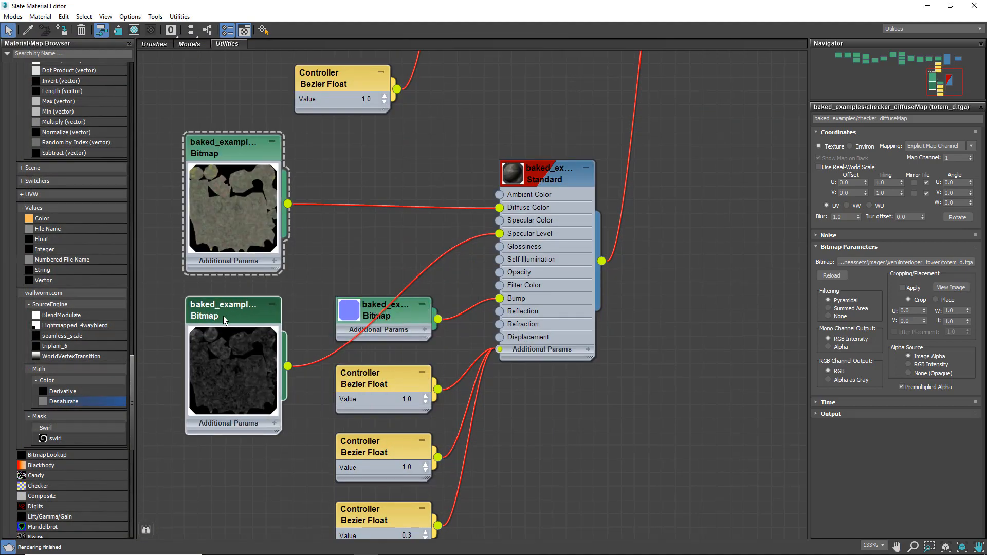
double_click(230, 313)
left_click(951, 288)
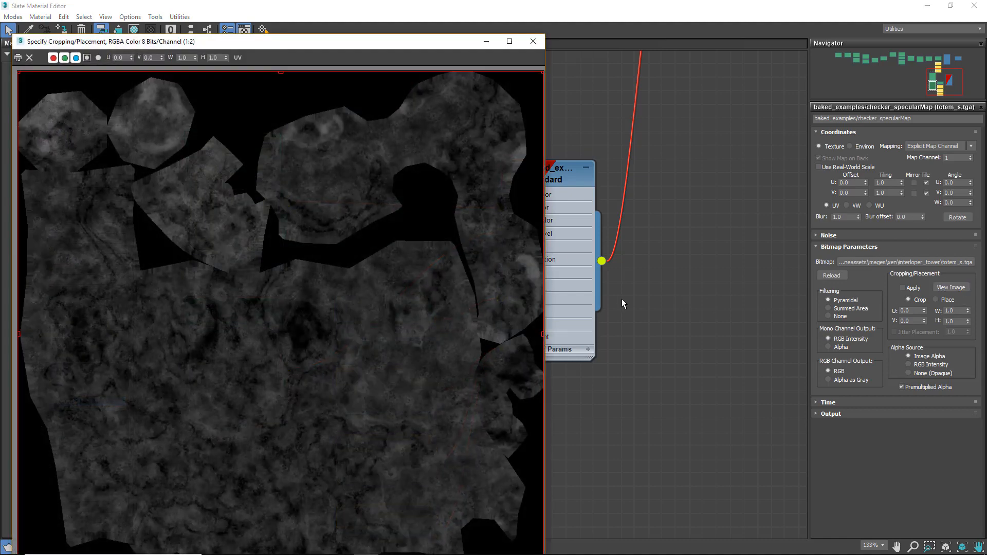
left_click(533, 41)
Step: Move the baked normals bitmap below the specular node, view the totem_normal.tga image and close the material editor
left_click_drag(400, 320, 213, 486)
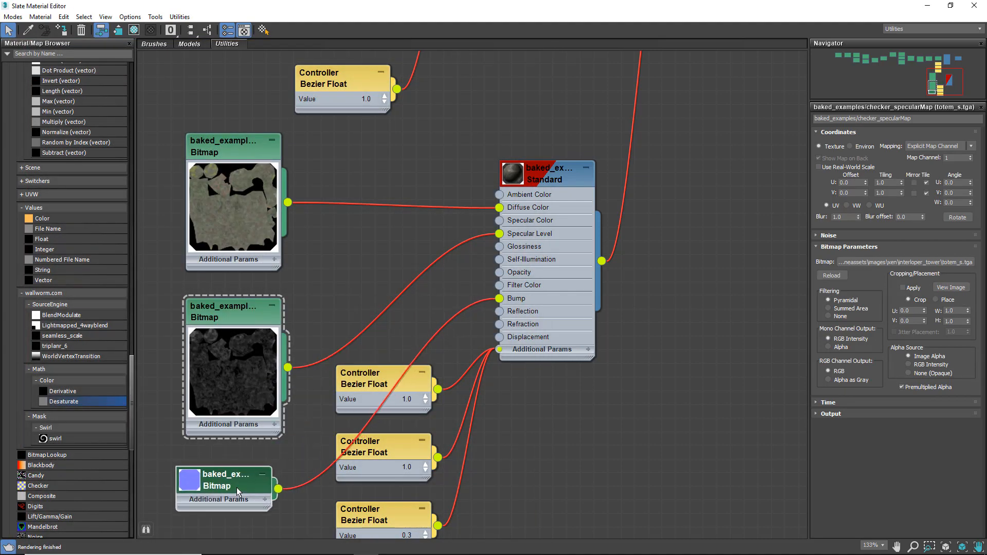
double_click(201, 479)
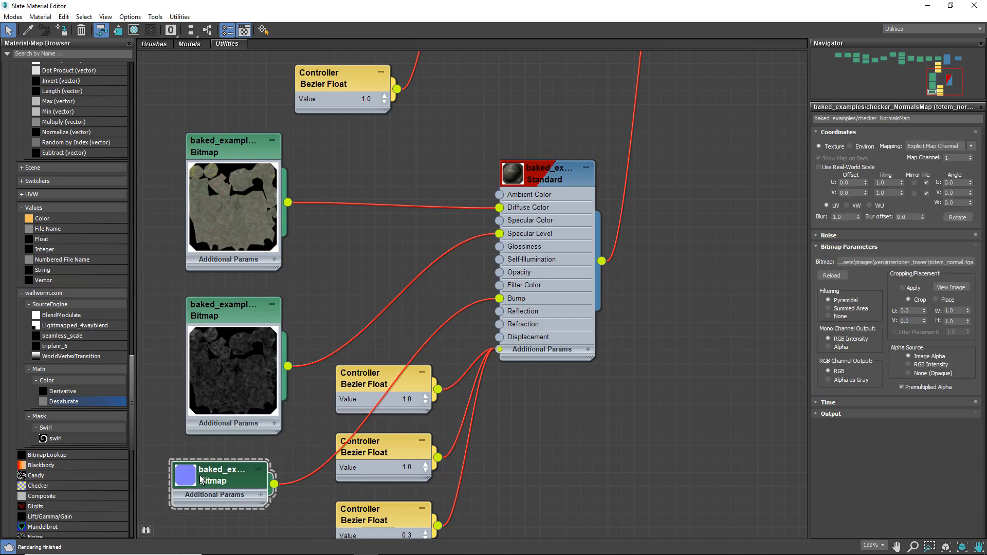
left_click(951, 288)
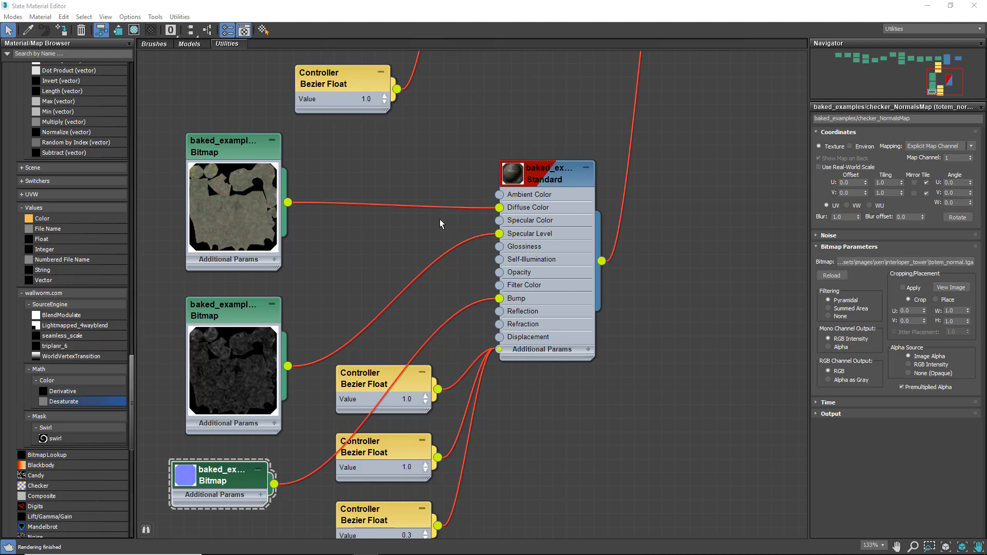
left_click(973, 6)
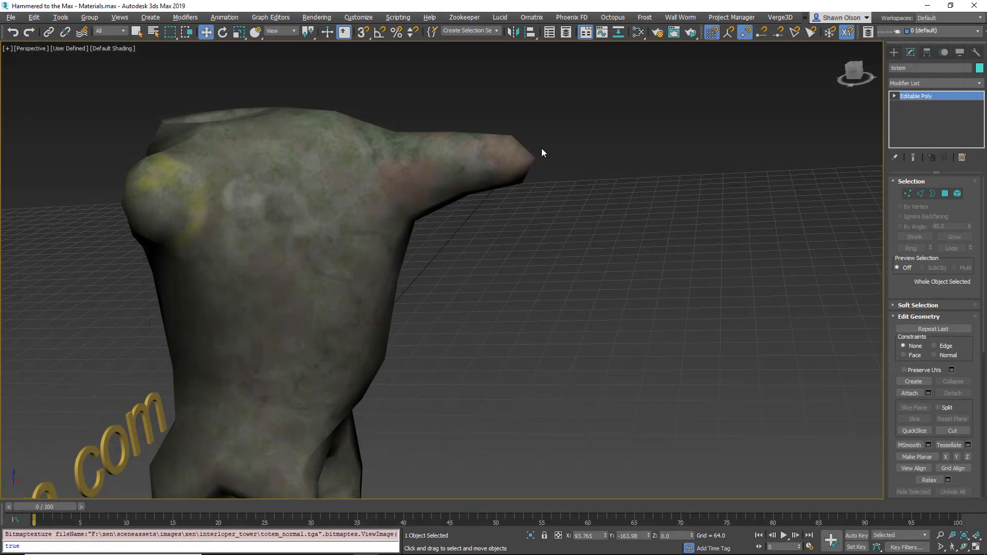
Step: Switch Render Setup to Production Rendering Mode, review the Scanline Renderer options and close the window
middle_click_drag(332, 310, 318, 285)
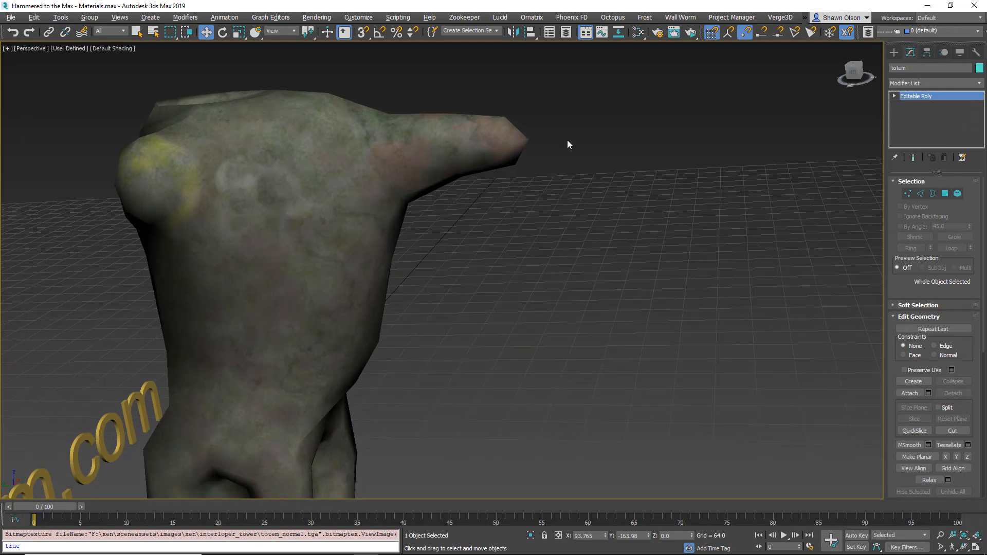
left_click(658, 34)
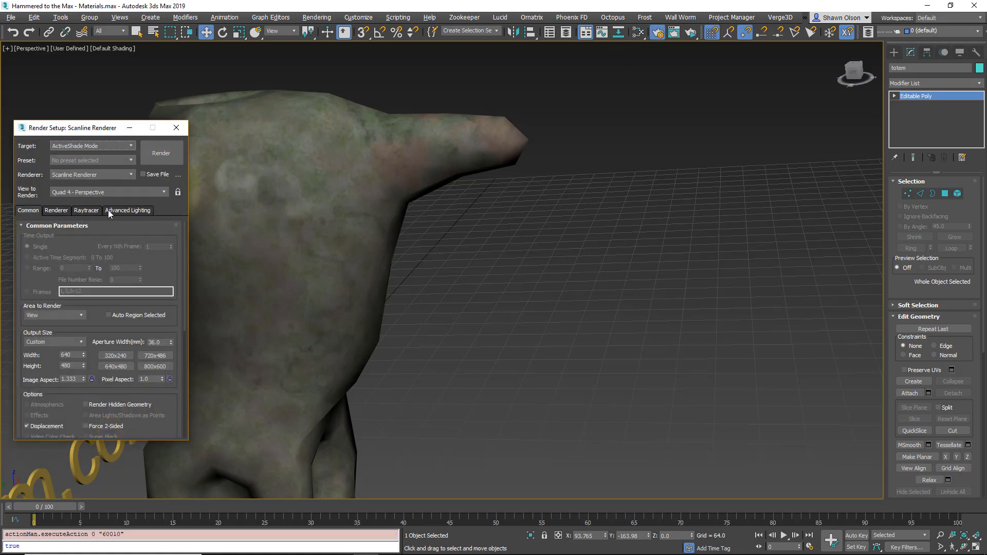
left_click(115, 211)
left_click(55, 211)
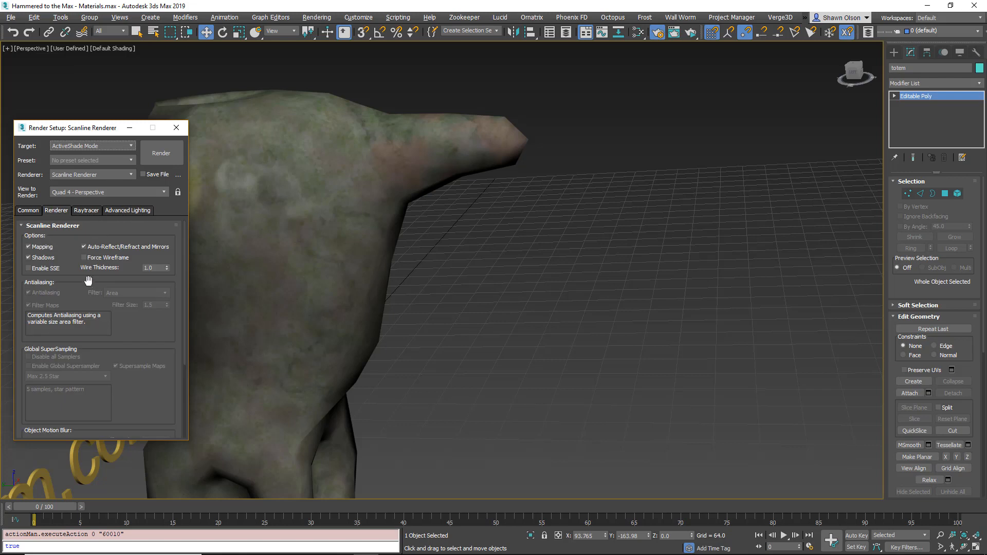
scroll(85, 273, "down", 5)
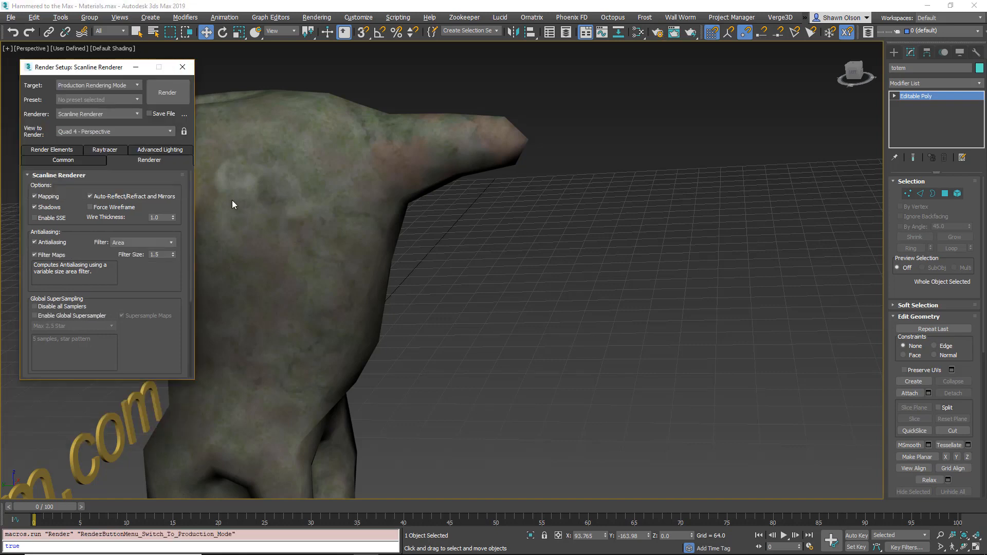
key("F10")
scroll(241, 283, "down", 3)
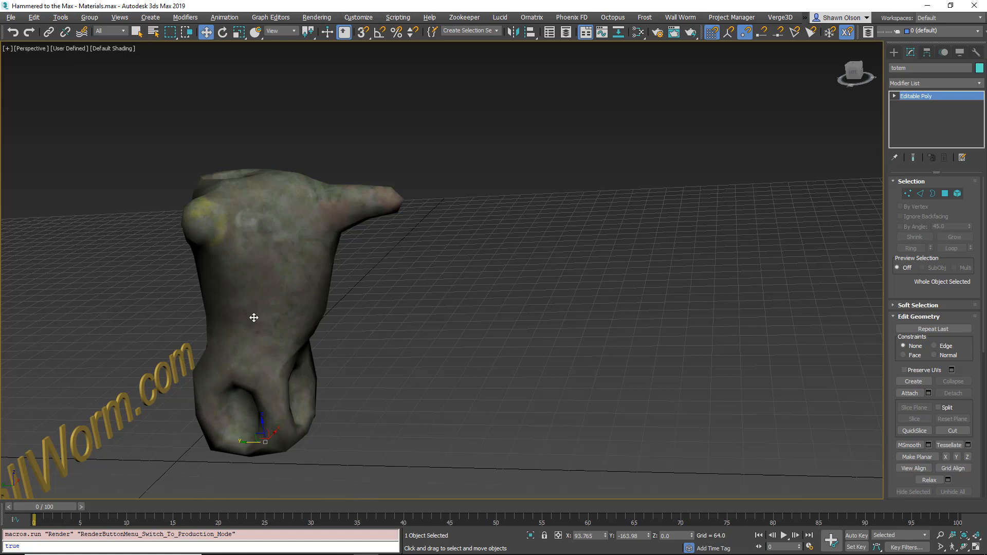
Step: Reopen the material editor and examine the available general maps and the totem's whole node network
left_click(652, 33)
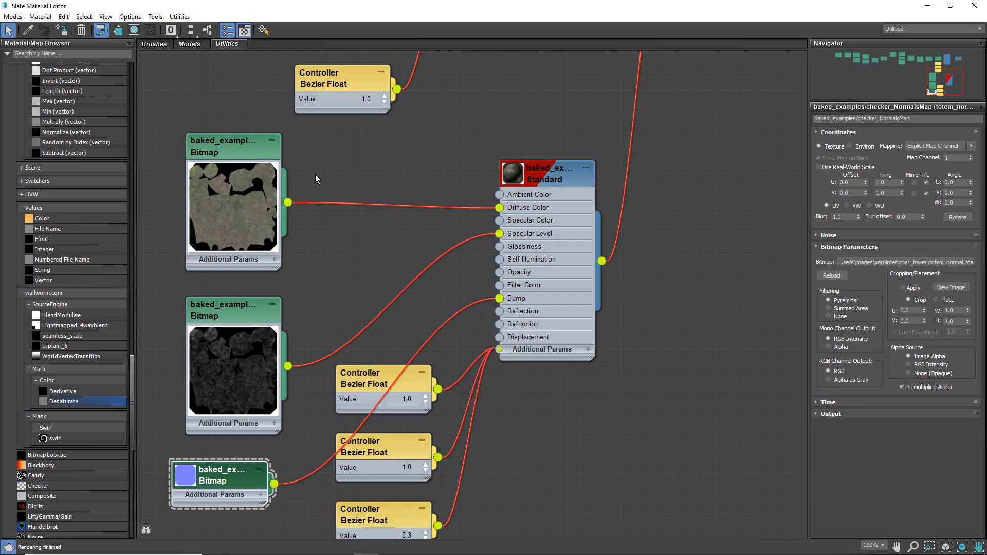
scroll(316, 175, "down", 3)
scroll(311, 146, "down", 1)
middle_click_drag(311, 146, 525, 361)
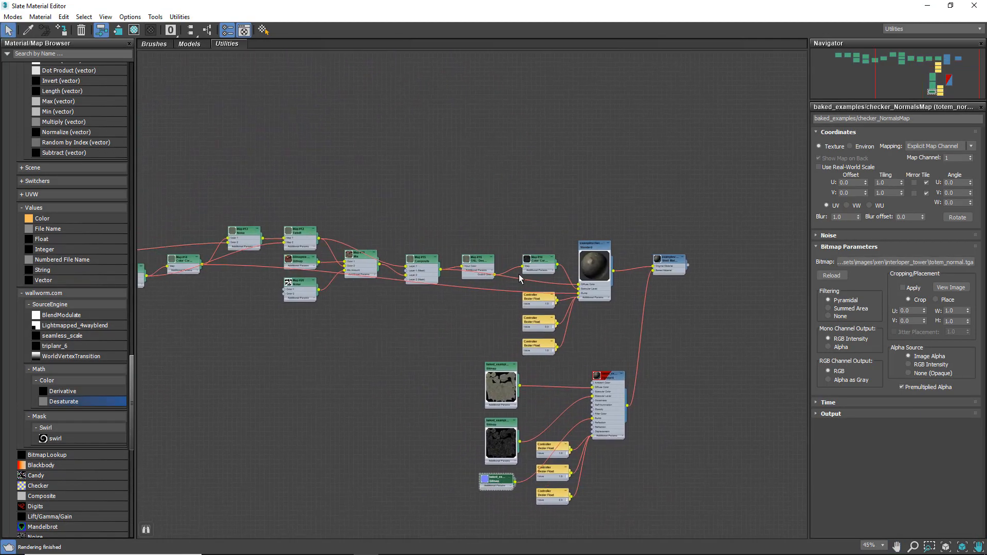
left_click_drag(132, 385, 122, 128)
scroll(120, 119, "up", 5)
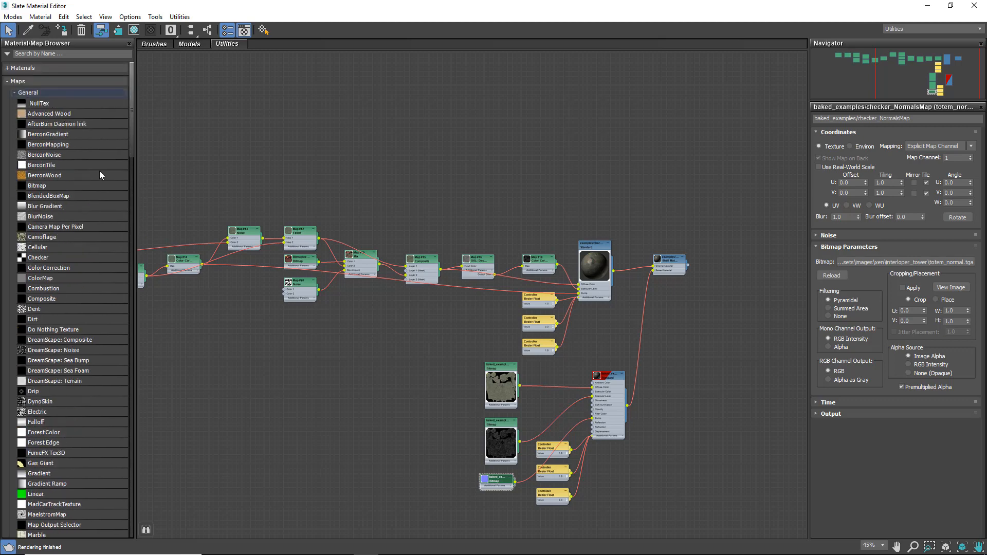
scroll(453, 261, "down", 1)
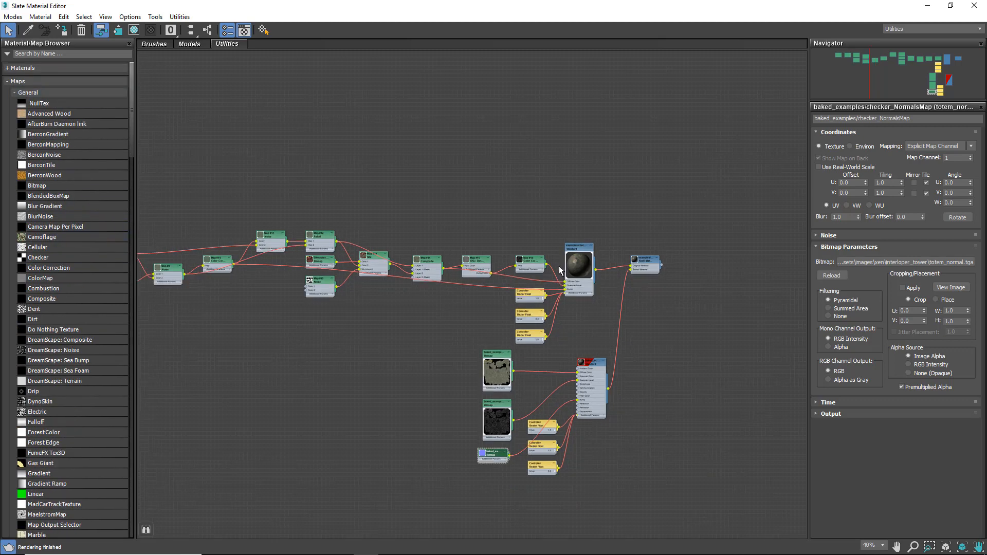
middle_click_drag(560, 268, 416, 226)
scroll(401, 363, "up", 4)
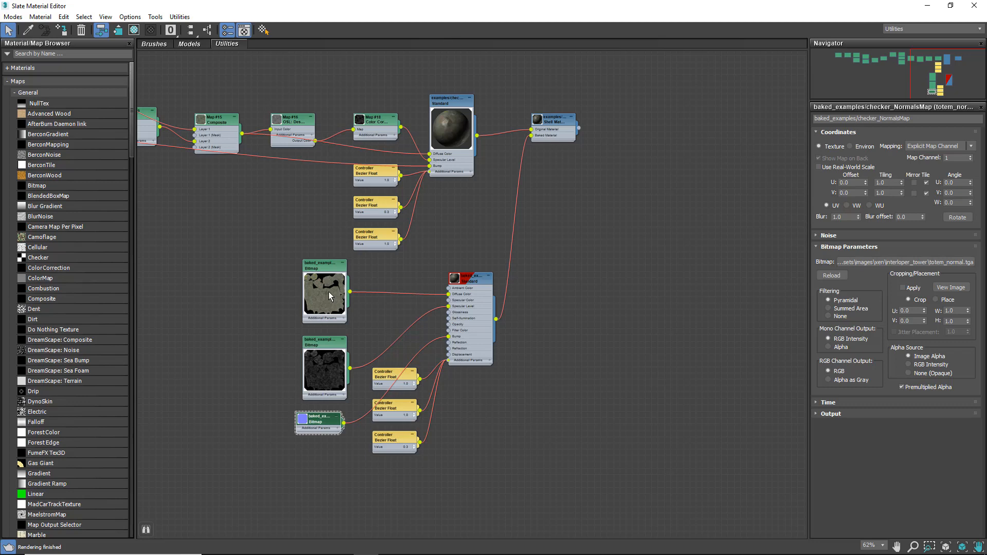
key("m")
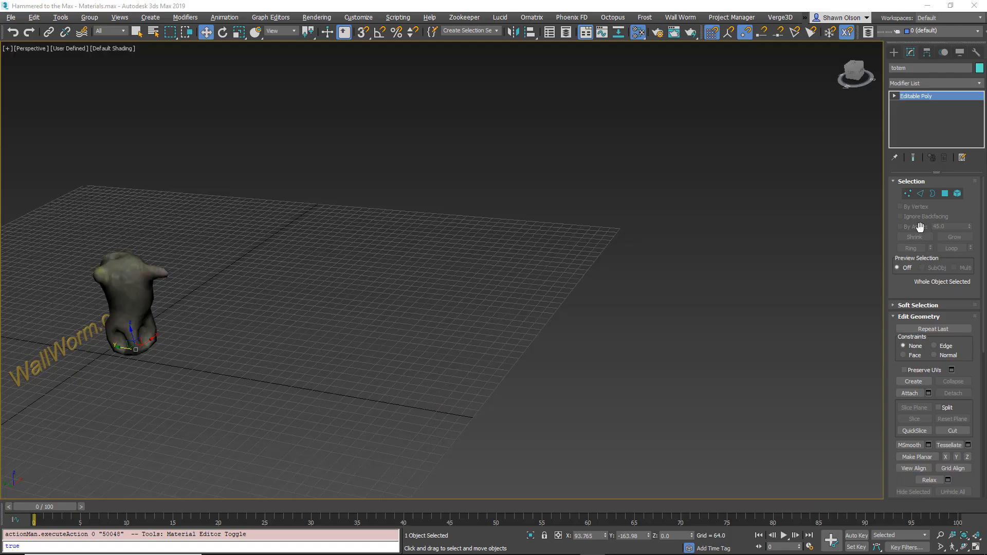
Step: Turn on grid snapping and increase the grid spacing to 256 for creating boxes
left_click(895, 53)
left_click(914, 114)
middle_click_drag(174, 371, 263, 371)
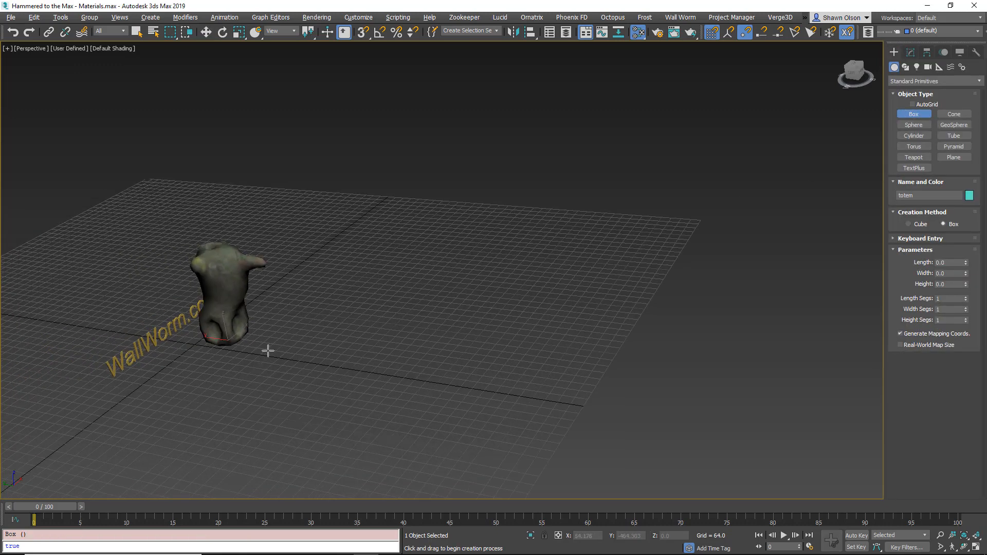
right_click(281, 357)
key("bracketright")
key("s")
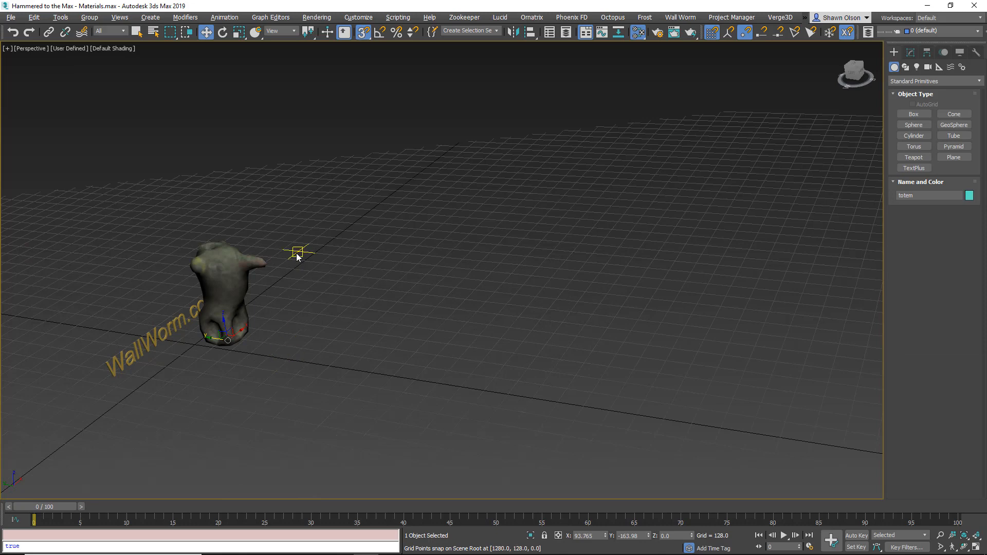
key("bracketright")
Step: Create a long grid-snapped box behind the totem and a 256 by 1792 by 512 box at a right angle to its end
left_click(914, 113)
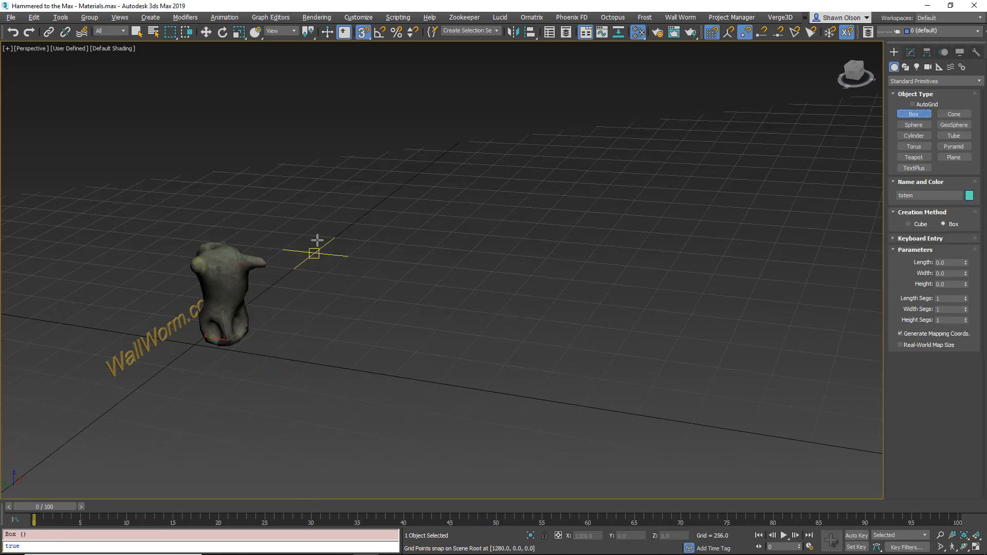
left_click_drag(272, 232, 621, 287)
left_click(638, 249)
scroll(725, 298, "down", 3)
middle_click_drag(725, 298, 634, 288)
left_click_drag(600, 279, 649, 224)
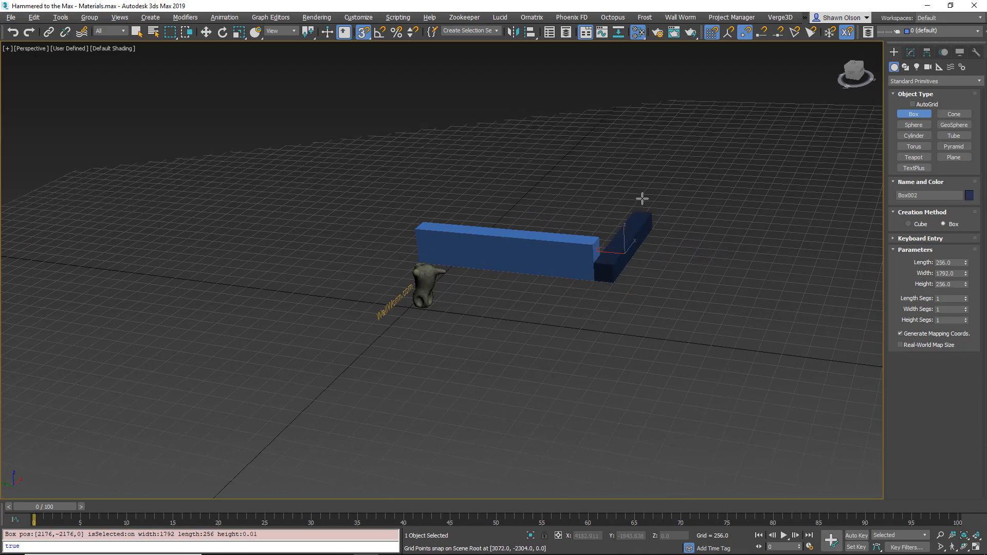
left_click(642, 186)
Step: Turn off vertex snapping and create a 256 by 2816 wall box running from the first box's open end past the totem
middle_click_drag(360, 283, 571, 291)
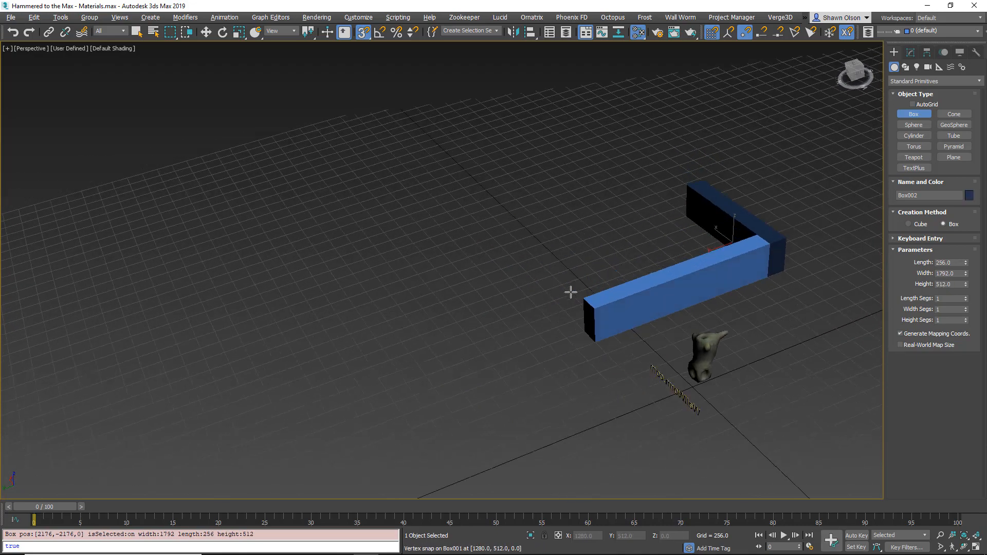
left_click(744, 37)
middle_click_drag(622, 346, 547, 183)
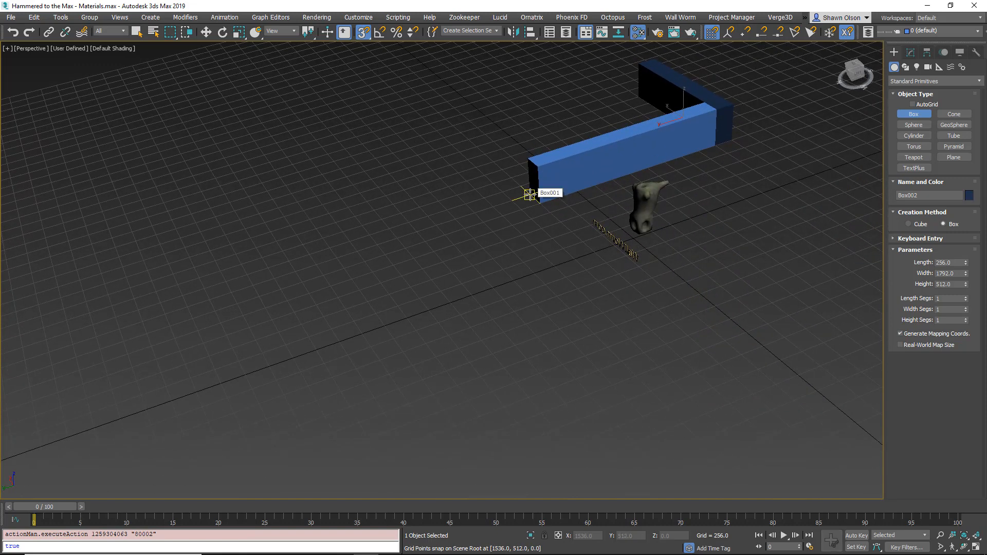
left_click_drag(530, 195, 637, 319)
left_click(637, 319)
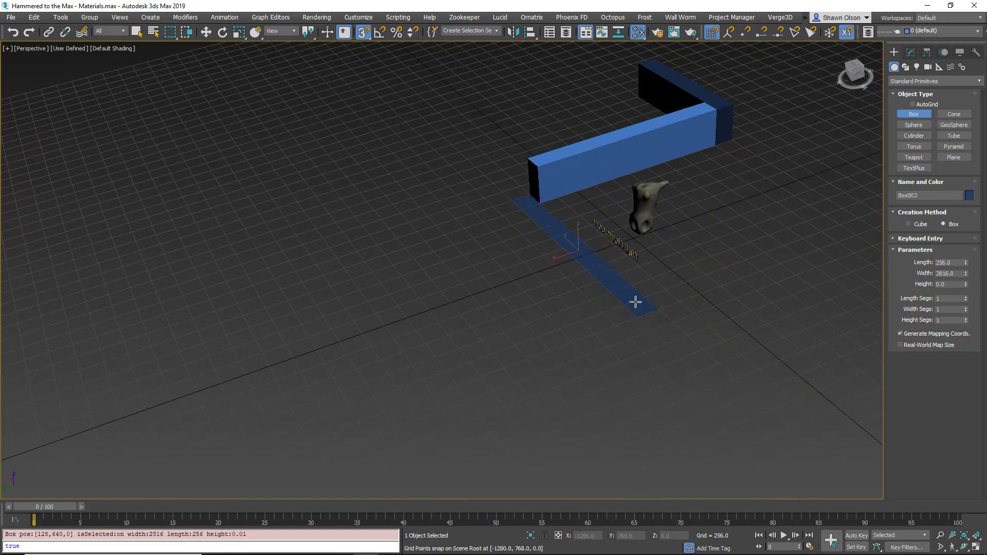
left_click(631, 276)
Step: Create a wall box opposite the first one and a 256 by 1536 box turning inward from its far end
middle_click_drag(678, 304, 582, 318, "alt")
mouse_move(582, 318)
middle_mouse_down()
mouse_move(533, 278)
mouse_move(463, 265)
middle_mouse_up()
left_click_drag(421, 257, 586, 475)
left_click(588, 426)
mouse_move(364, 321)
left_mouse_down()
mouse_move(532, 320)
mouse_move(557, 436)
left_mouse_up()
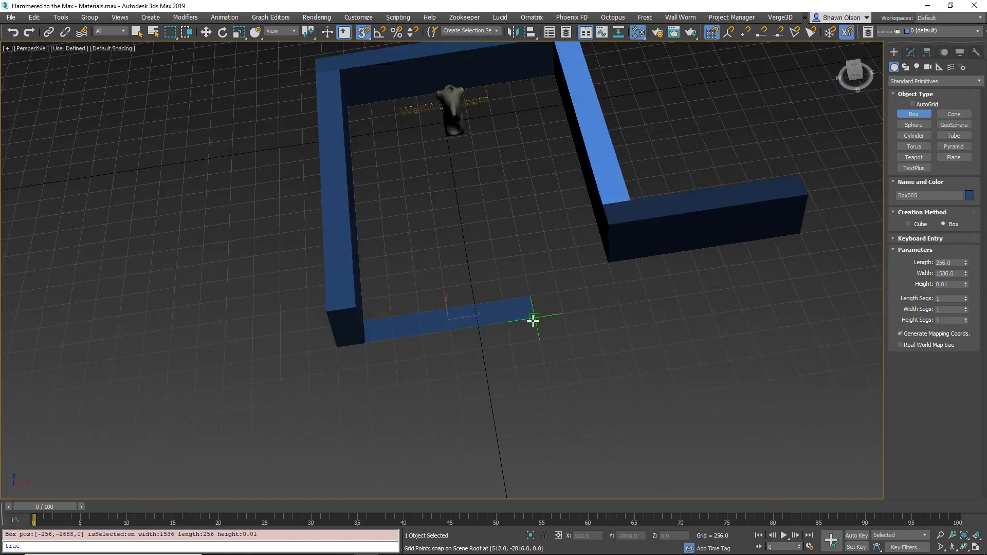
left_click(533, 282)
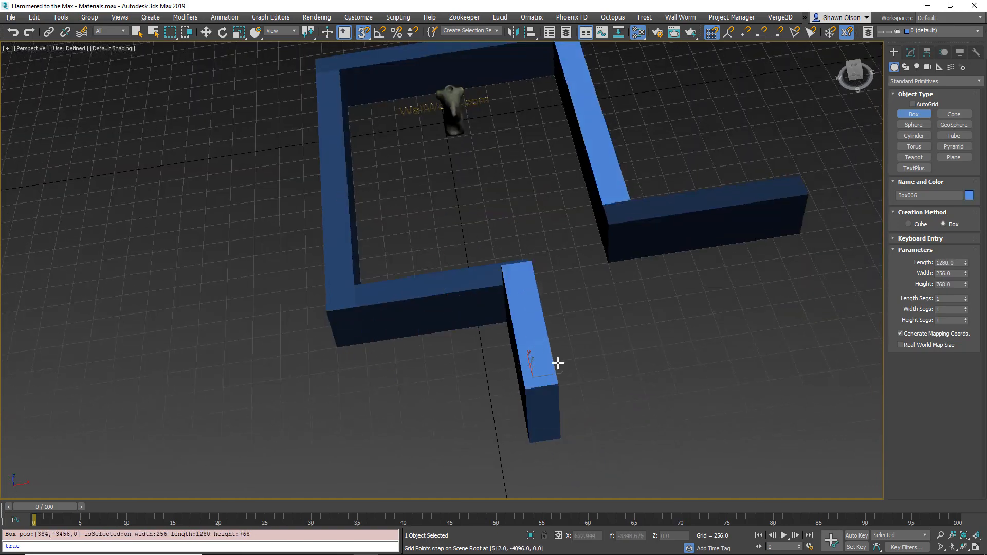
left_click(557, 360)
middle_click_drag(558, 360, 483, 329, "alt")
key("Delete")
Step: Create an entrance wall box 1280 long, 256 wide and 512 high, extending outward from the end of the inward-turning wall
left_click(913, 114)
left_click_drag(483, 375, 588, 415)
left_click(487, 313)
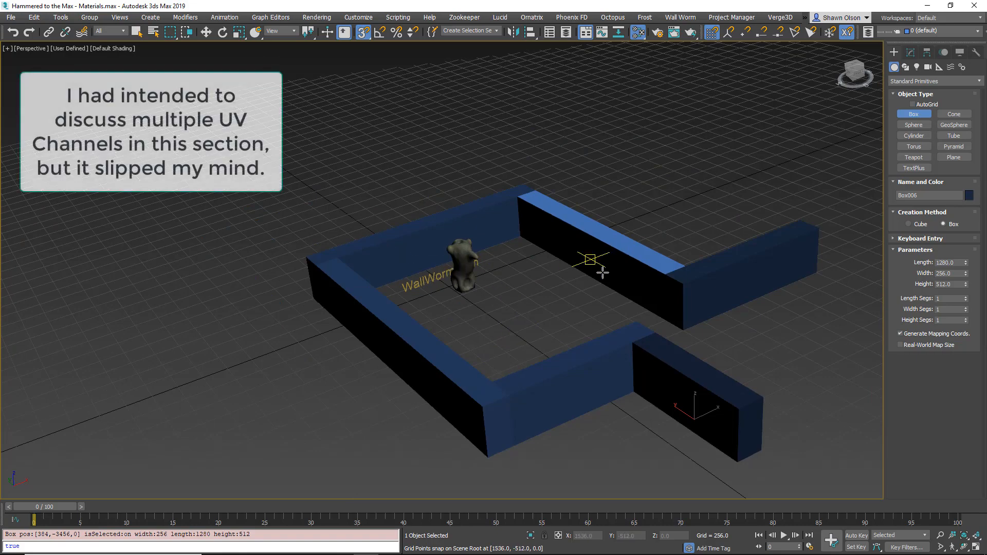
Step: Open the material editor, add a Standard material and name it examples/innerwall
middle_click_drag(651, 303, 473, 280, "alt")
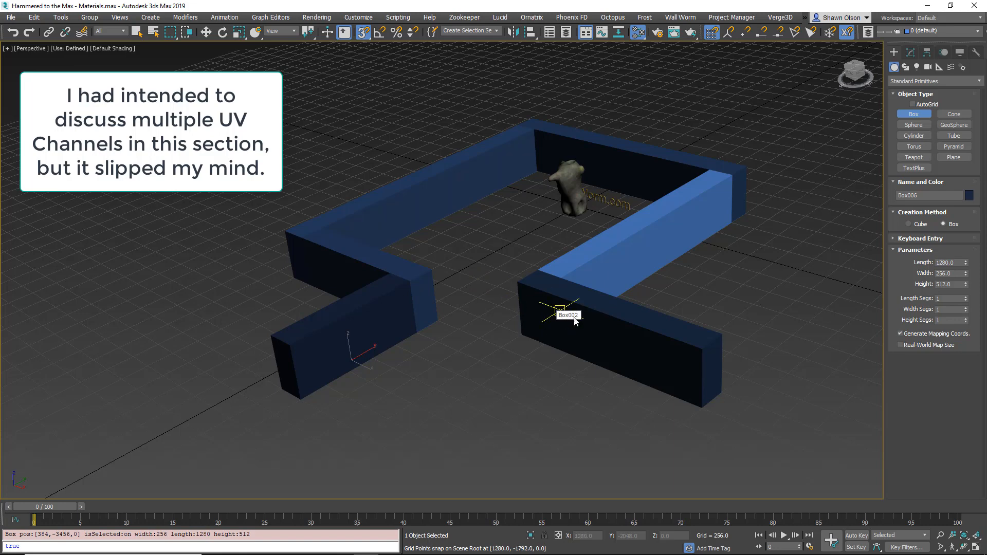
key("m")
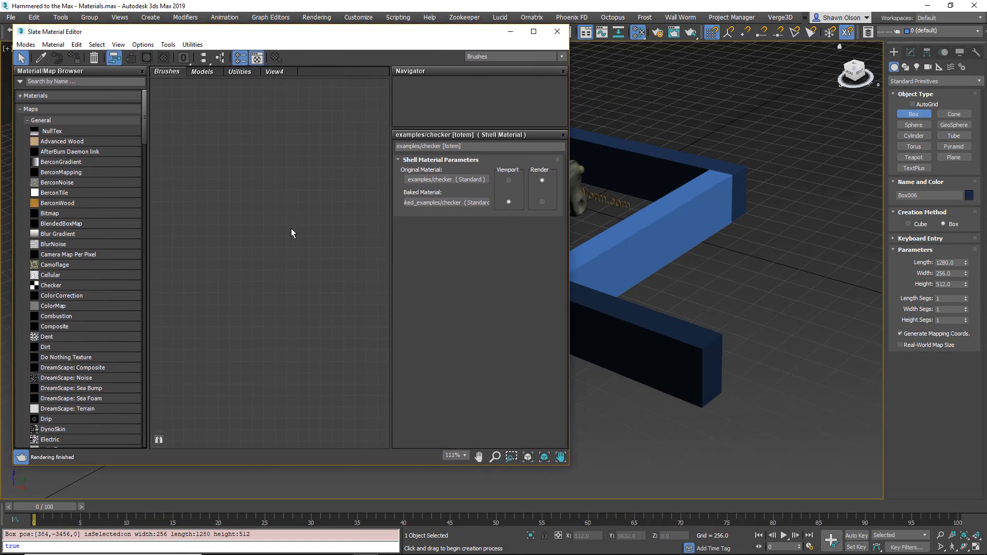
right_click(277, 155)
mouse_move(300, 161)
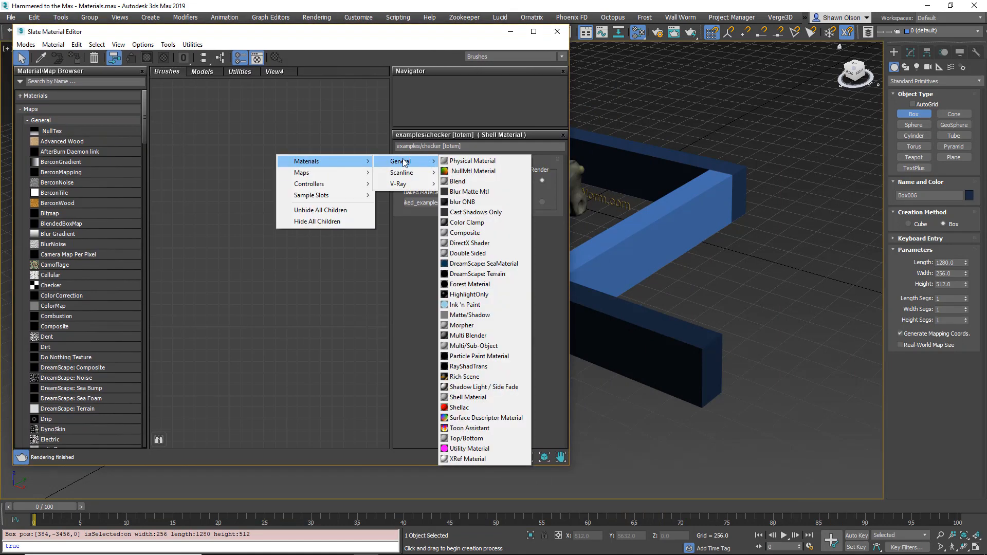
mouse_move(403, 173)
left_click(468, 230)
left_click_drag(437, 146, 285, 144)
type("e")
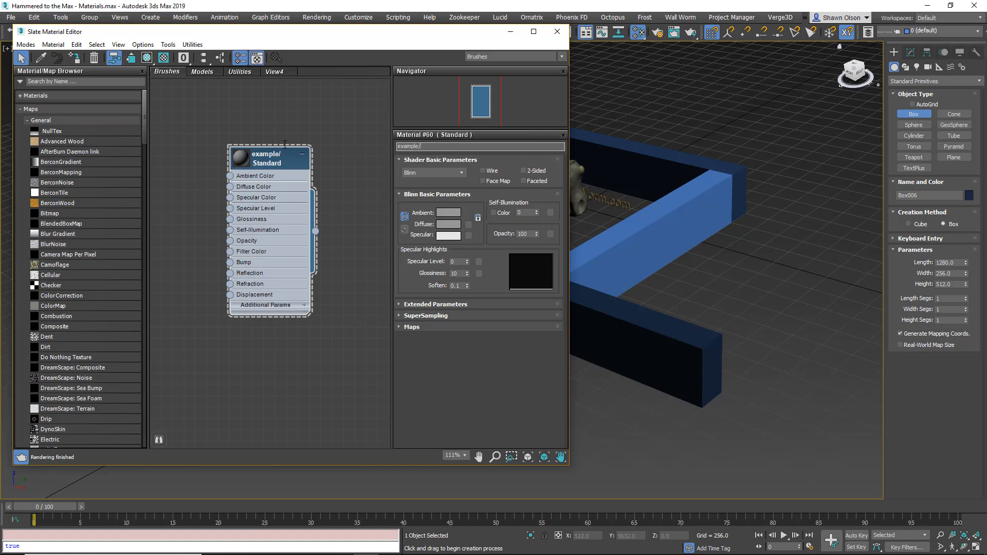
type("xamples/innerwall")
key("Return")
Step: Duplicate the examples/innerwall material below the original and name the copy examples/outterwall
key("ctrl+c")
scroll(283, 159, "down", 2)
mouse_move(269, 158)
left_mouse_down("shift")
mouse_move(249, 389)
mouse_move(270, 332)
left_mouse_up("shift")
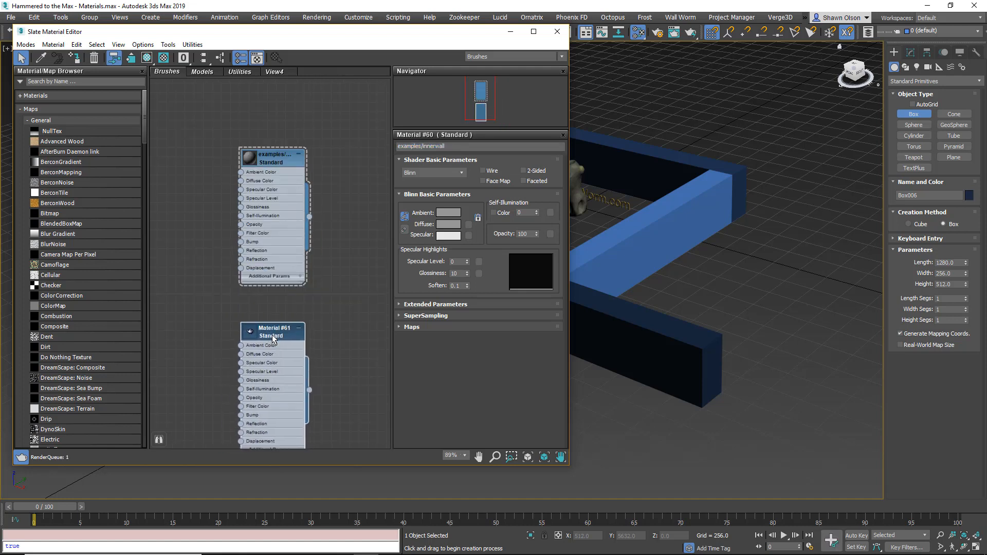
double_click(270, 333)
key("ctrl+v")
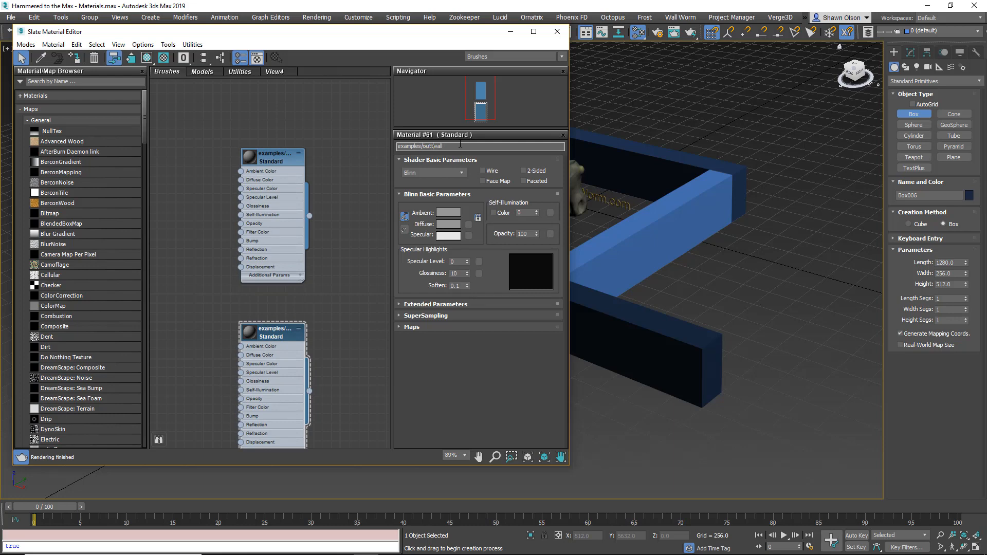
scroll(324, 192, "down", 3)
Step: Set the examples/innerwall material's diffuse color to teal by lowering its red value to 82
double_click(283, 170)
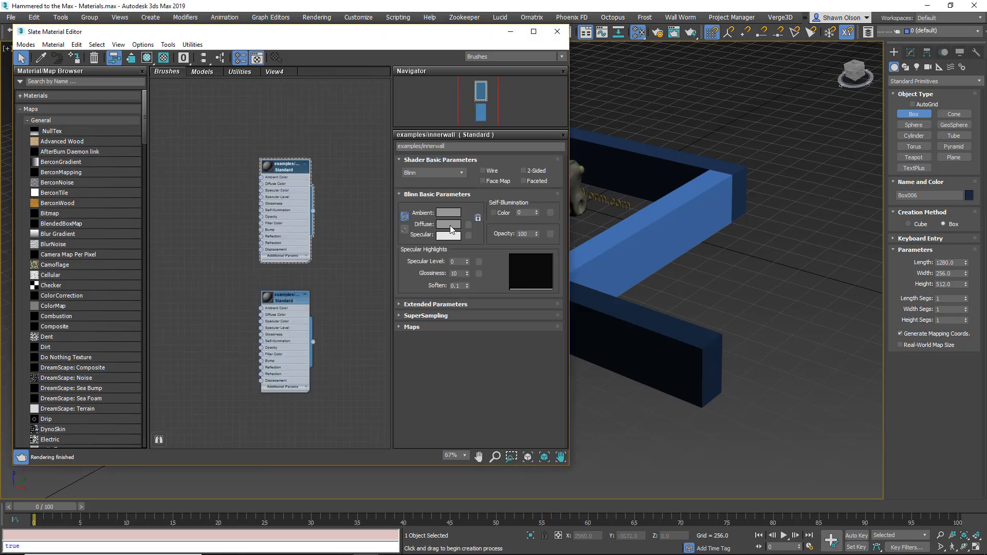
left_click(449, 224)
left_click_drag(361, 71, 350, 70)
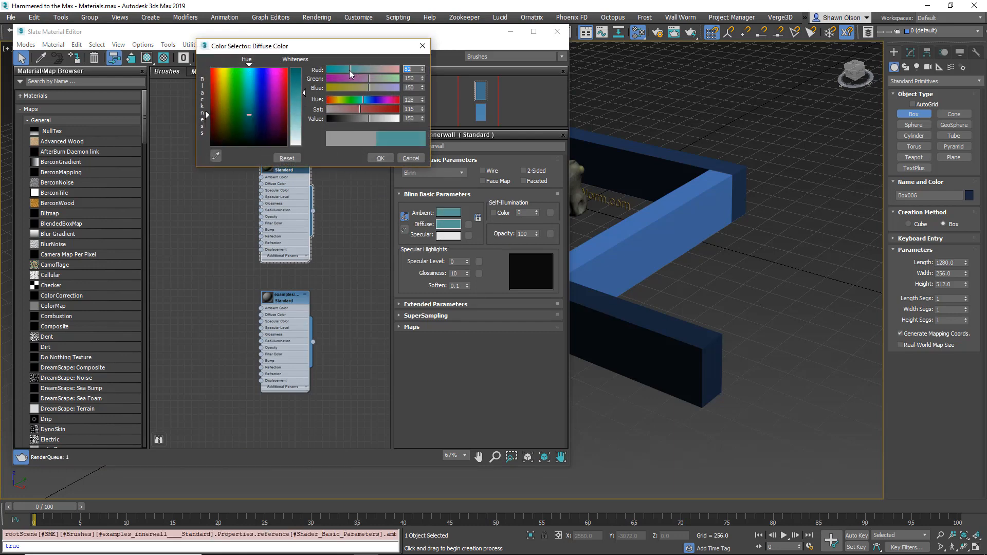
left_click(381, 159)
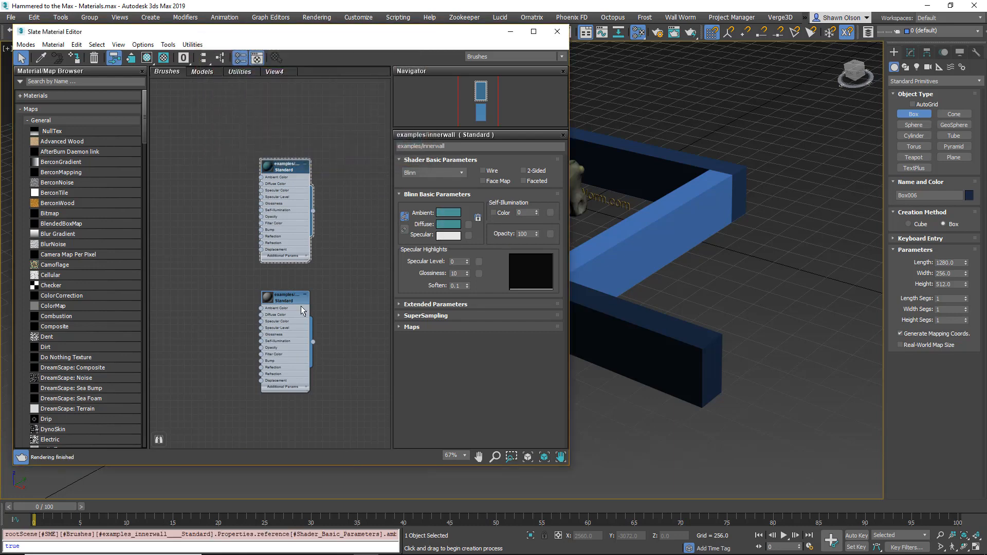
Step: Set the examples/outterwall material's diffuse color to light green
double_click(289, 302)
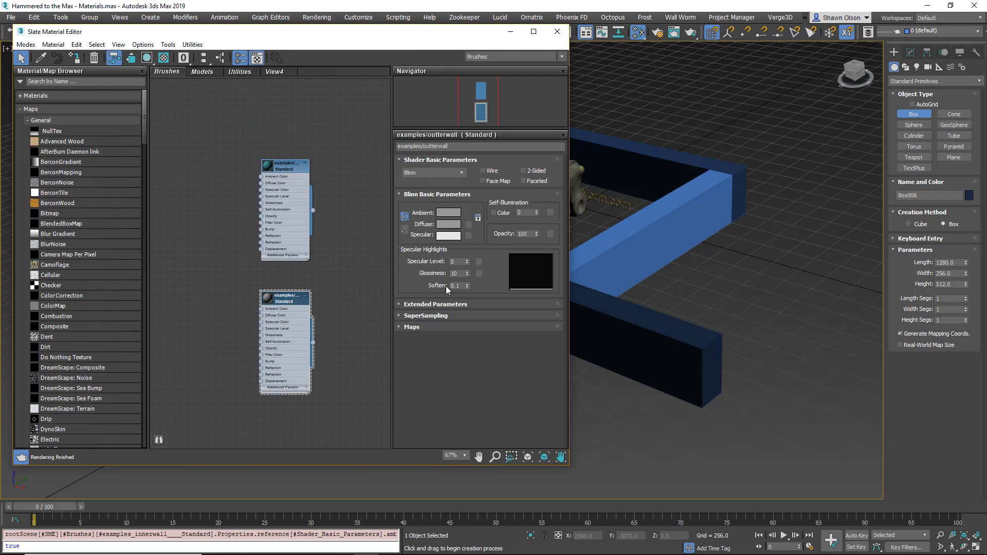
left_click(448, 224)
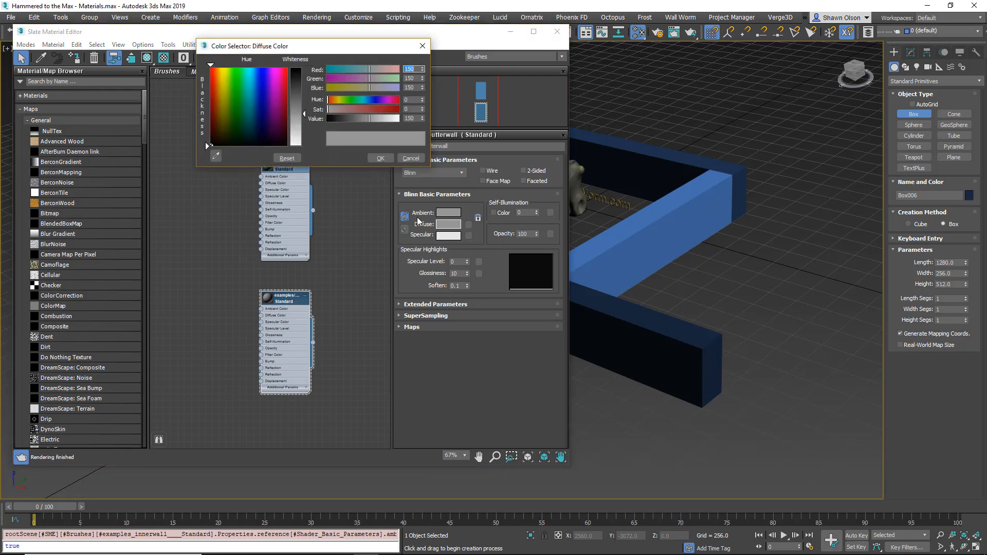
left_click(241, 96)
left_click(380, 158)
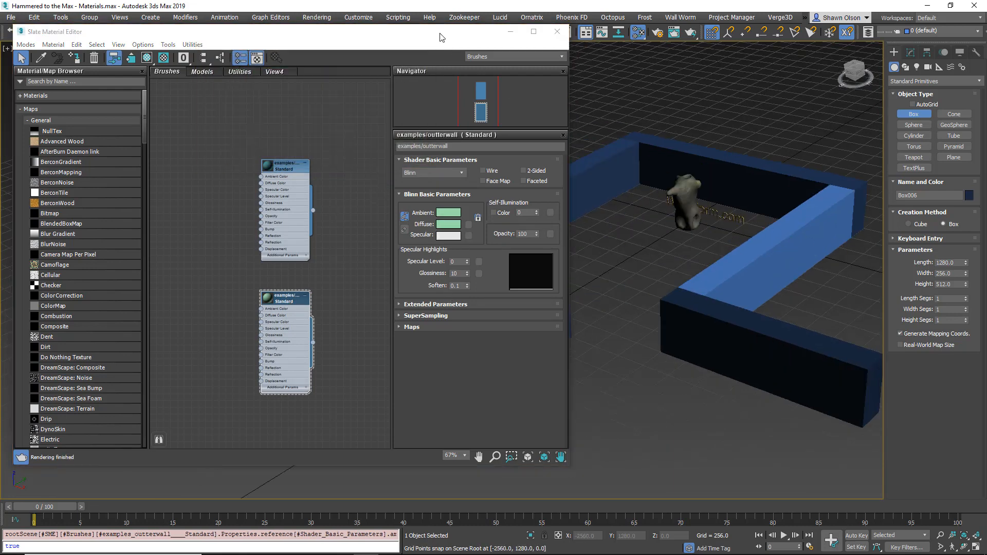
Step: Move the material editor clear of the walls, leave box creation and add a Multi/Sub-Object material to the node view
left_click_drag(441, 35, 259, 57)
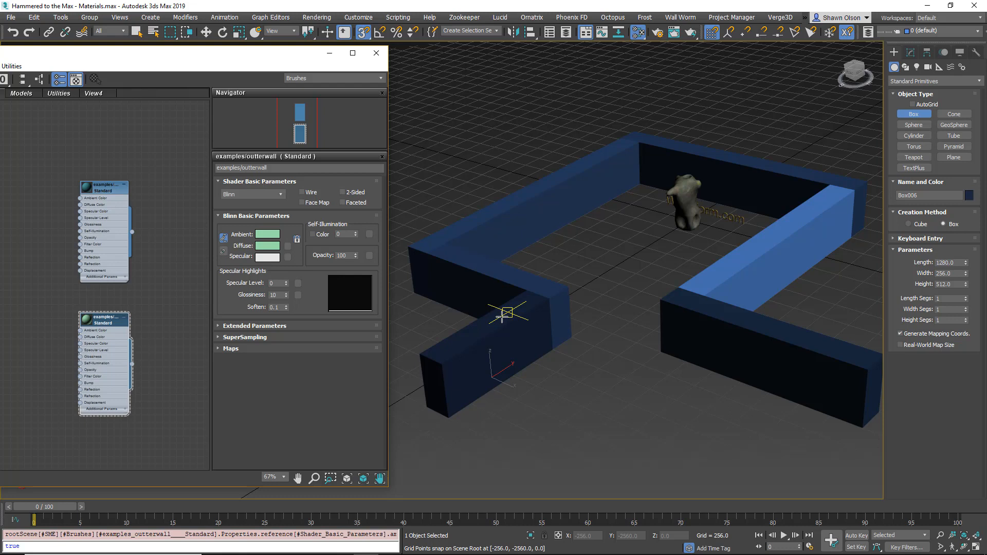
key("w")
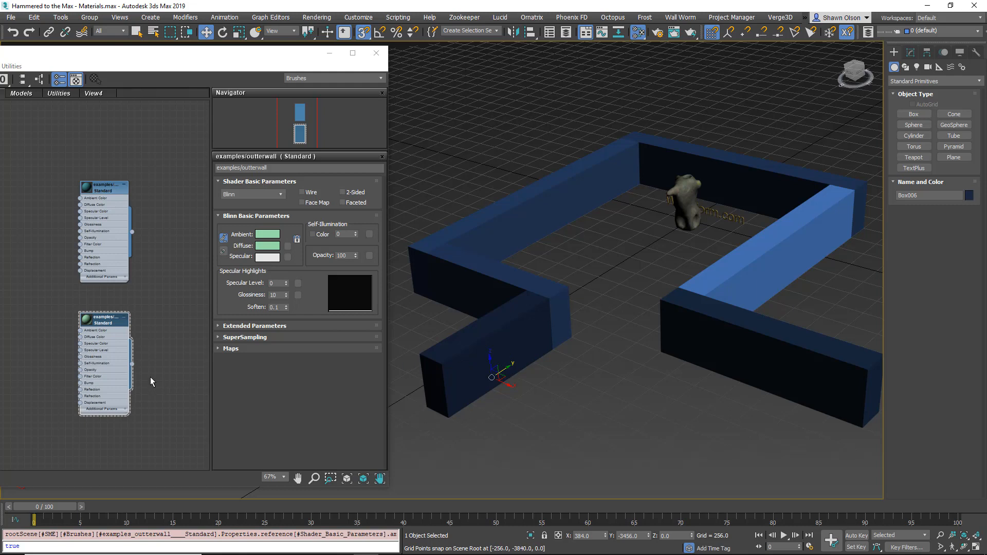
right_click(164, 227)
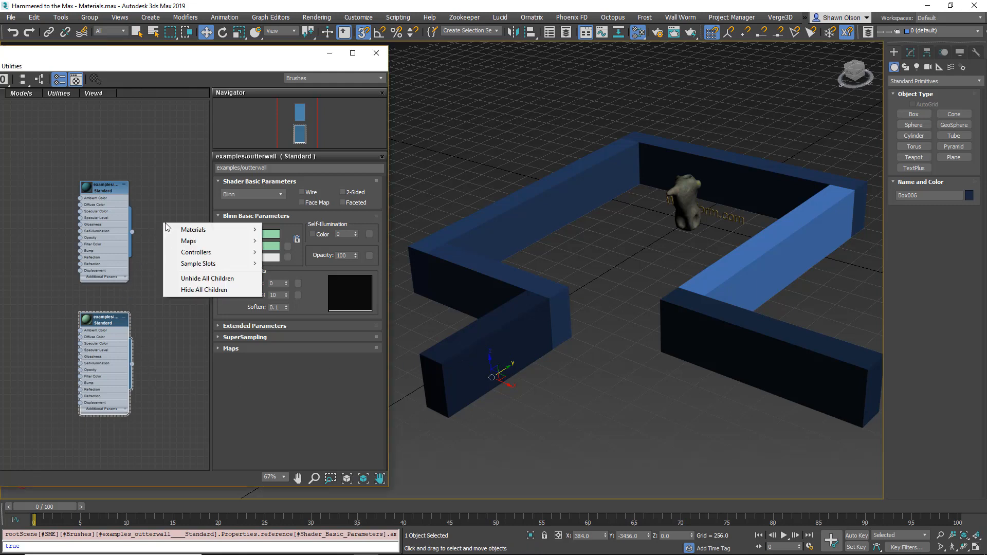
mouse_move(185, 231)
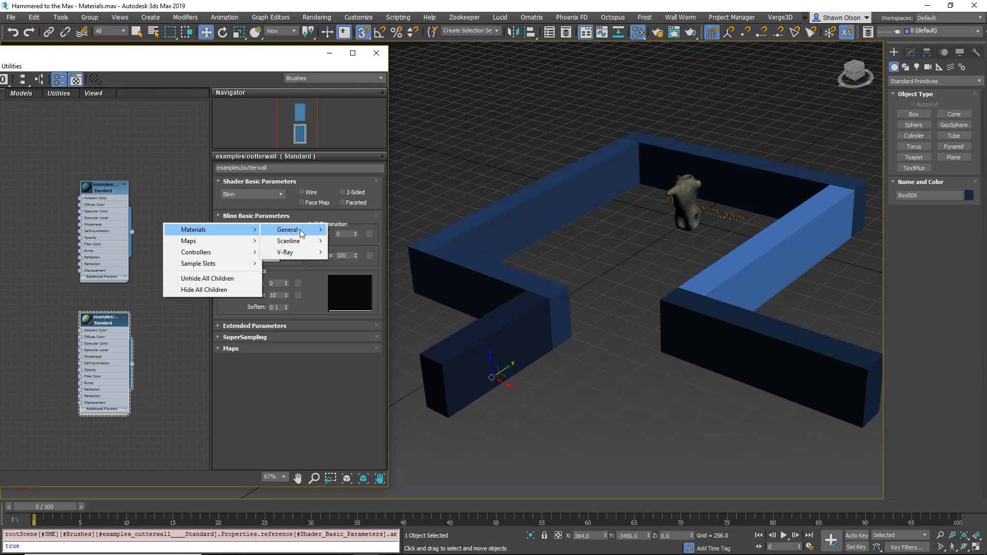
mouse_move(300, 229)
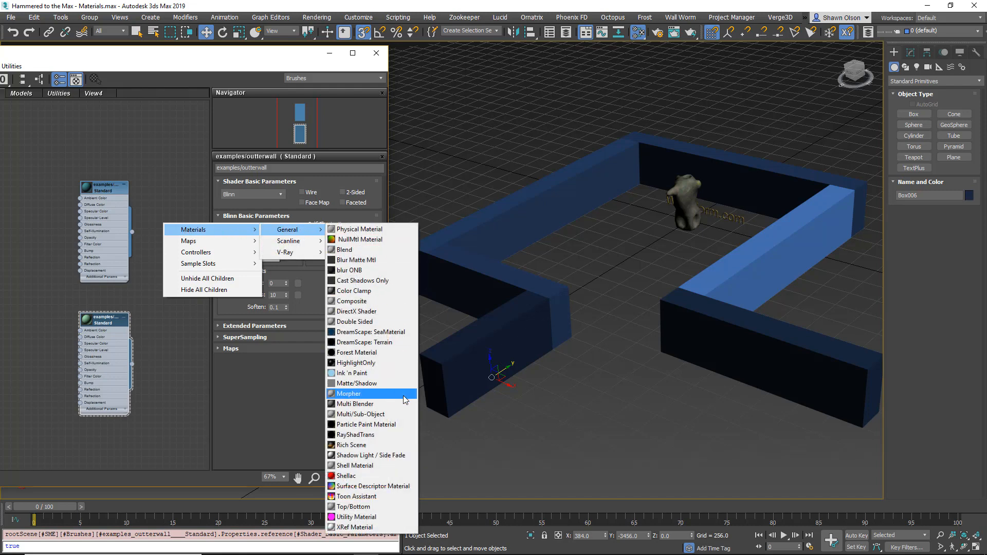
left_click(378, 415)
Step: Arrange the innerwall and outterwall nodes one above the other beside the Multi/Sub-Object node's inputs
left_click_drag(97, 193, 41, 193)
left_click_drag(98, 320, 43, 305)
mouse_move(100, 307)
middle_mouse_down()
mouse_move(140, 311)
mouse_move(113, 301)
middle_mouse_up()
left_click_drag(65, 186, 97, 175)
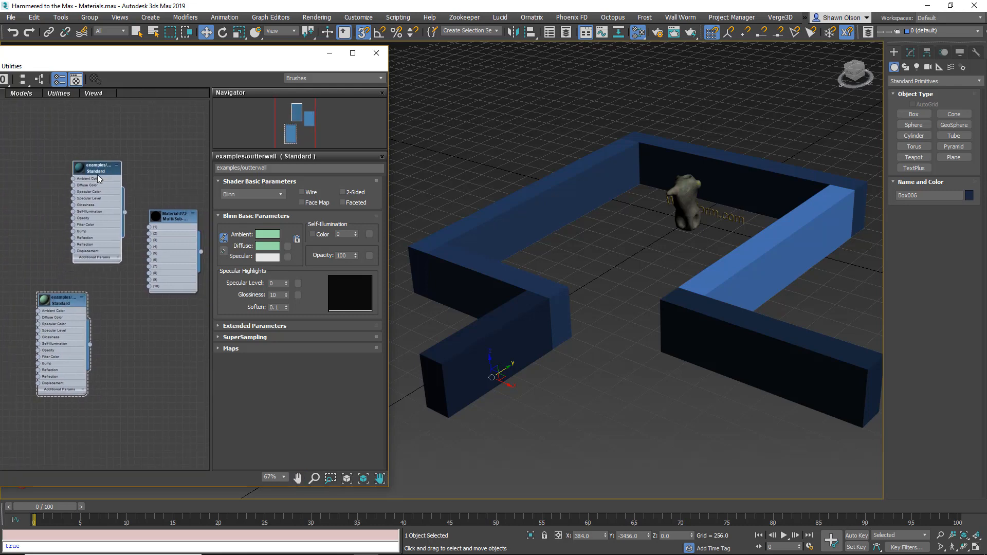
left_click_drag(65, 301, 100, 287)
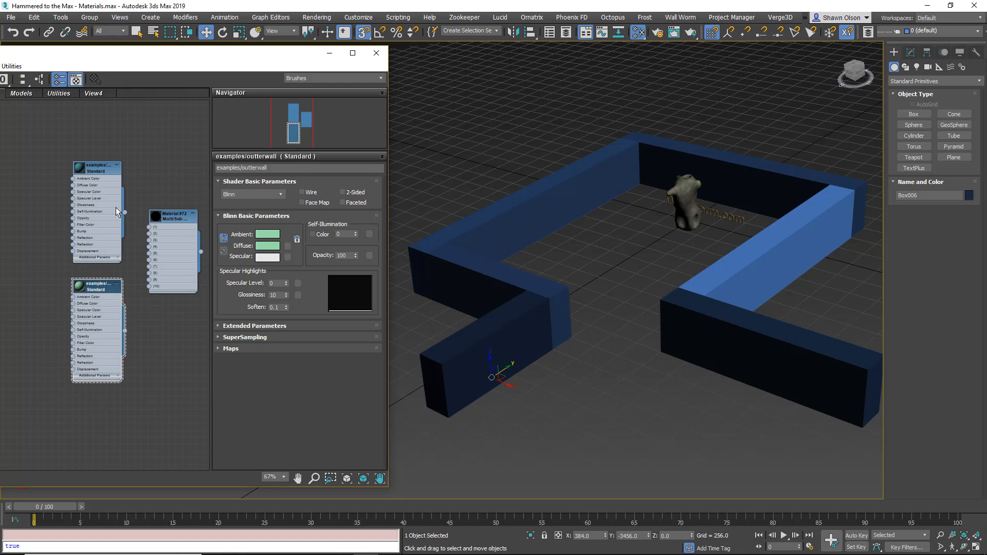
Step: Connect innerwall to slot 1 and outterwall to slot 2 of the Multi/Sub-Object material and assign it to the selected entrance wall box
left_click_drag(146, 231, 149, 227)
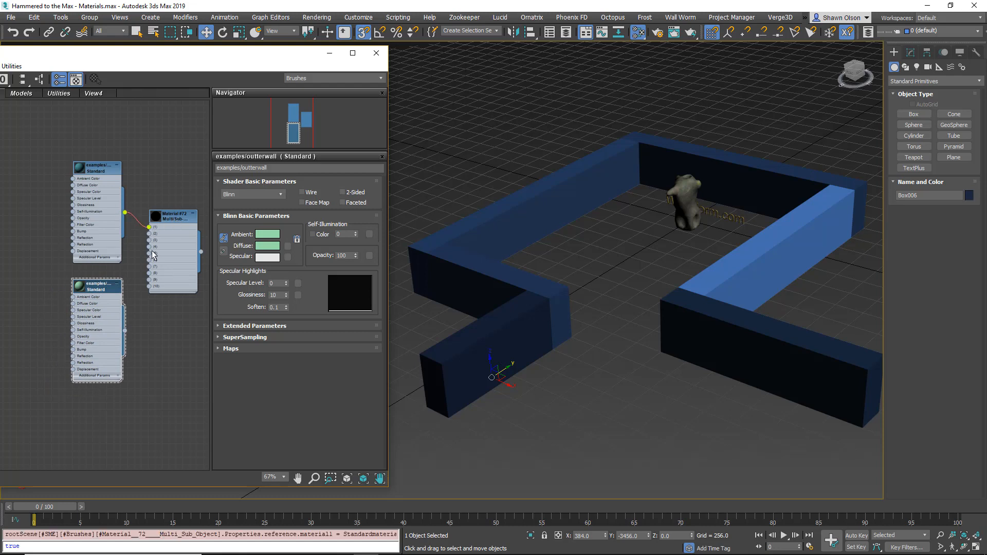
left_click_drag(126, 333, 150, 237)
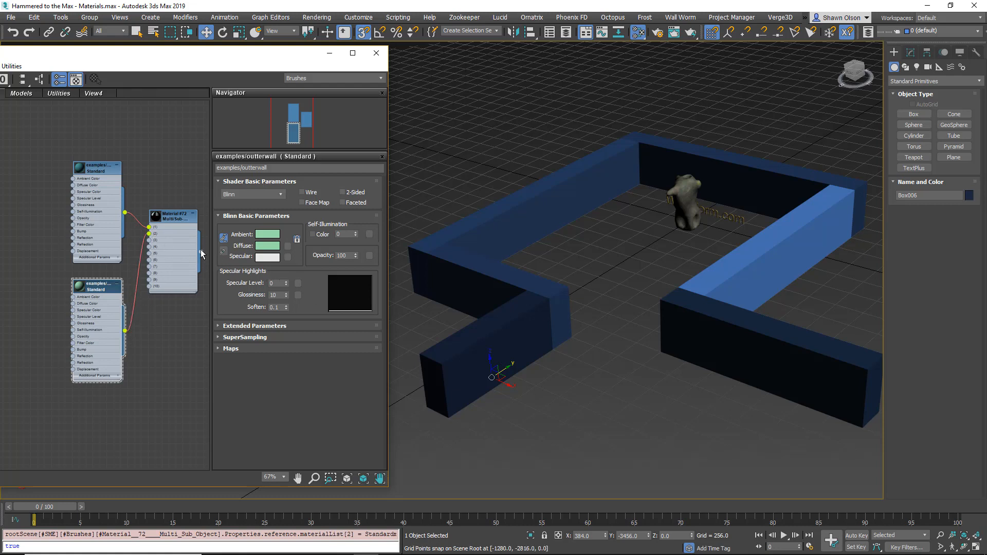
left_click_drag(201, 253, 467, 363)
middle_click_drag(461, 363, 562, 359, "alt")
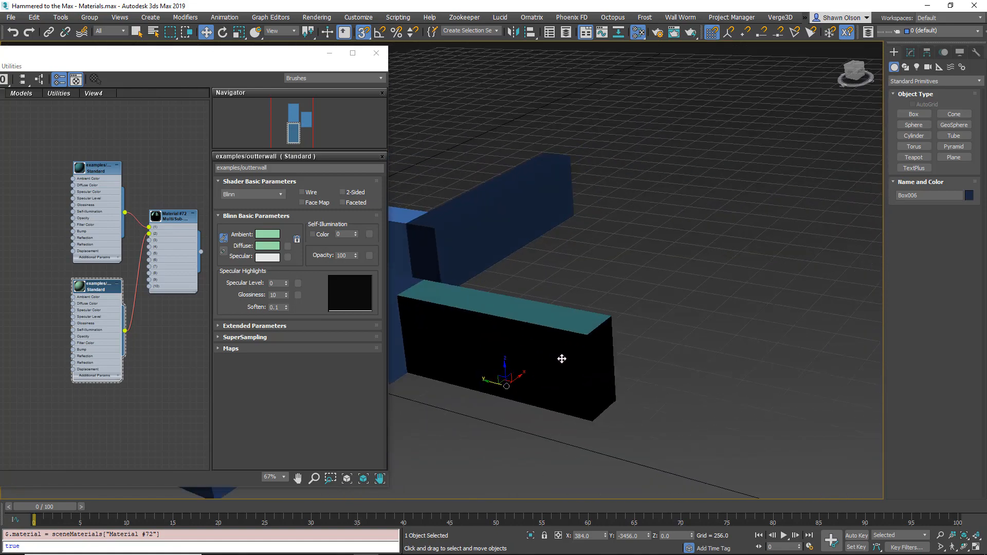
Step: Set the number of materials in the Multi/Sub-Object material to 2
scroll(159, 254, "up", 3)
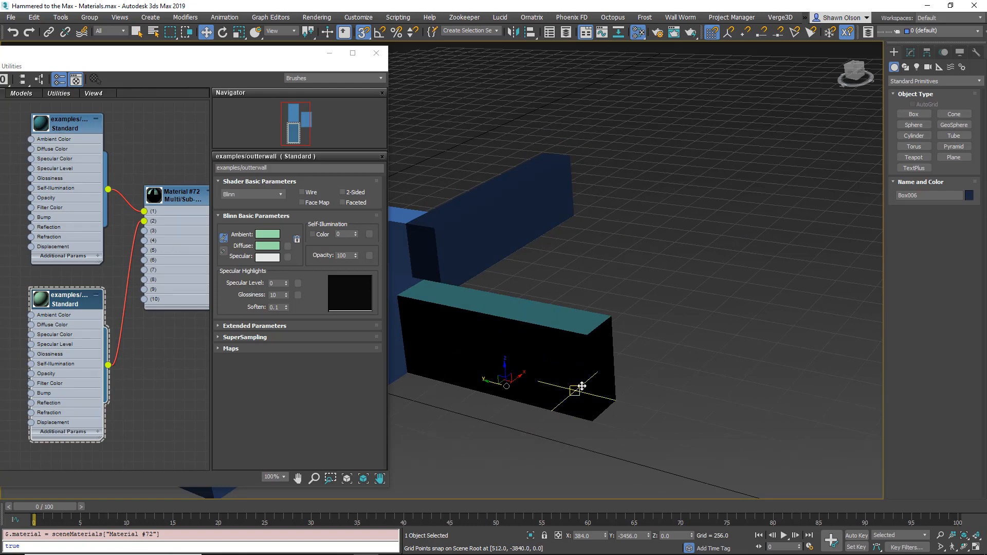
double_click(183, 194)
middle_click_drag(183, 194, 163, 194)
left_click(259, 198)
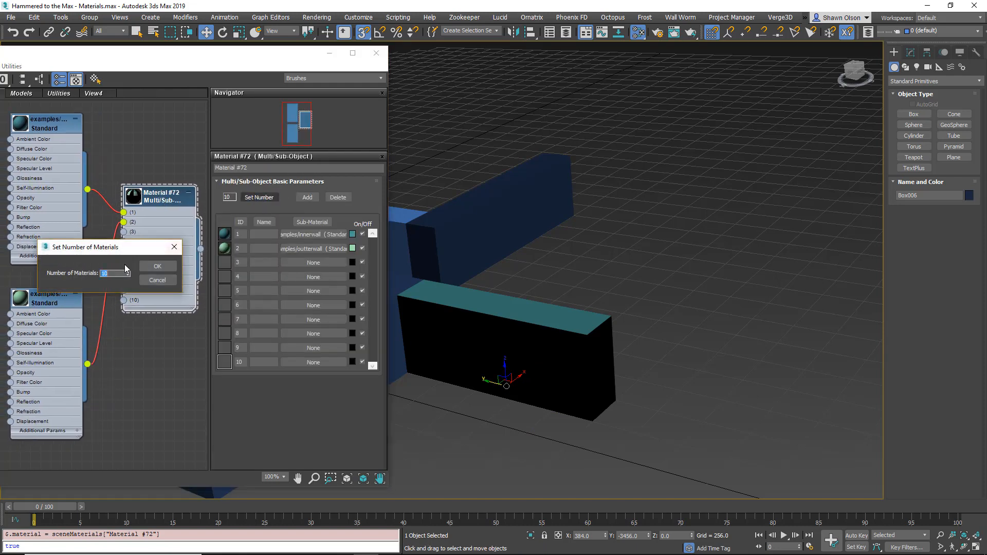
type("2")
left_click(158, 267)
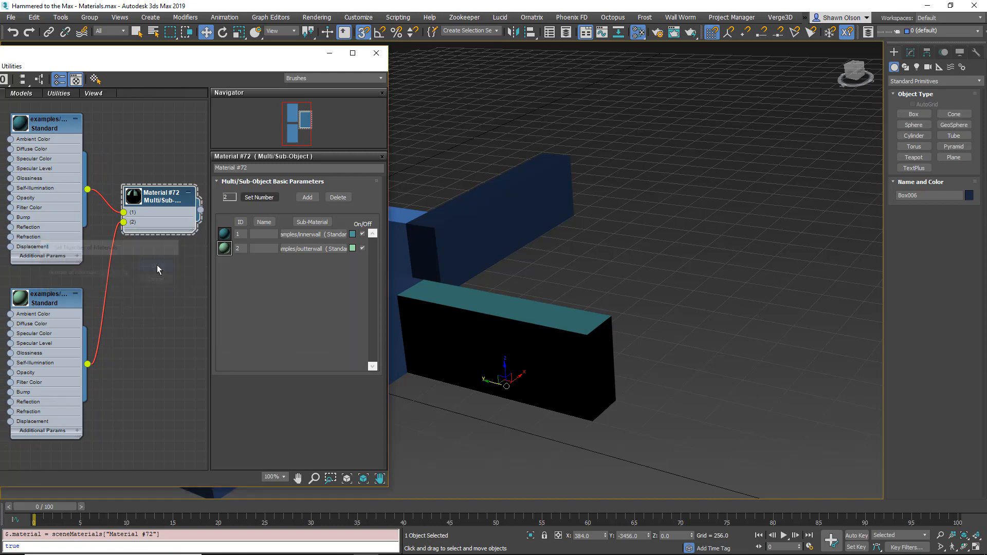
middle_click_drag(632, 302, 521, 359, "alt")
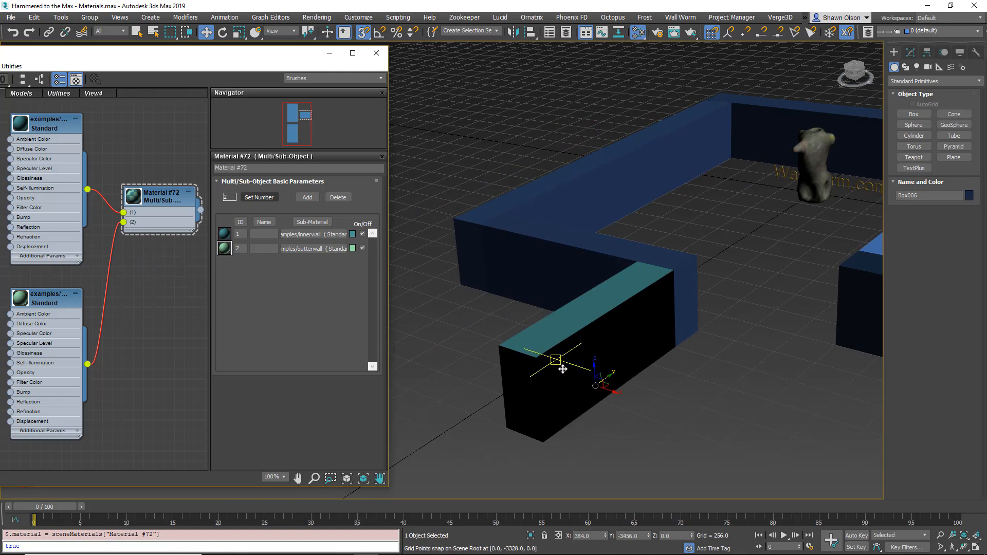
scroll(563, 366, "down", 5)
scroll(563, 366, "up", 3)
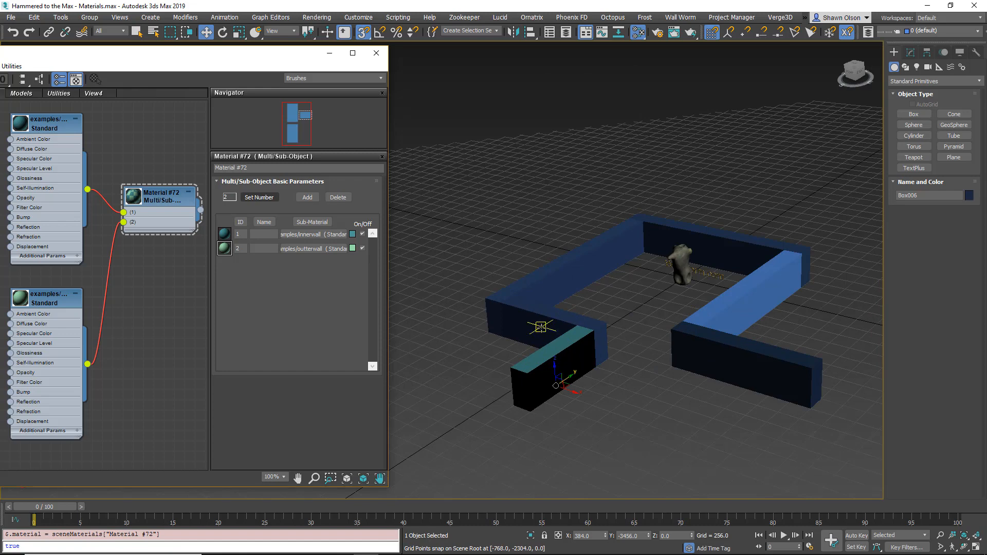
Step: Select the two dark blue wall boxes adjoining the entrance wall and turn on edged-face display for selected objects in the viewport
left_click(541, 324)
left_click(555, 281, "ctrl")
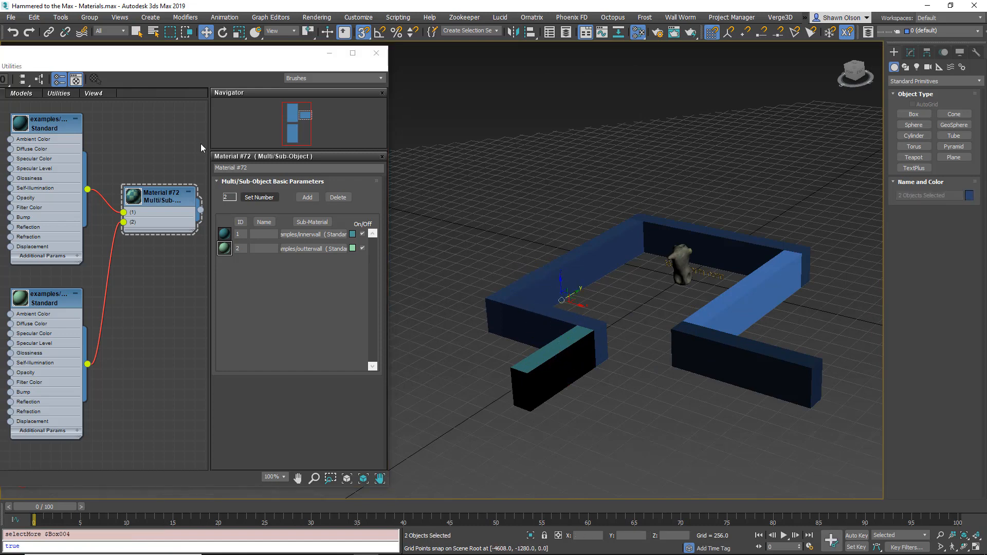
left_click_drag(143, 59, 218, 219)
left_click(112, 48)
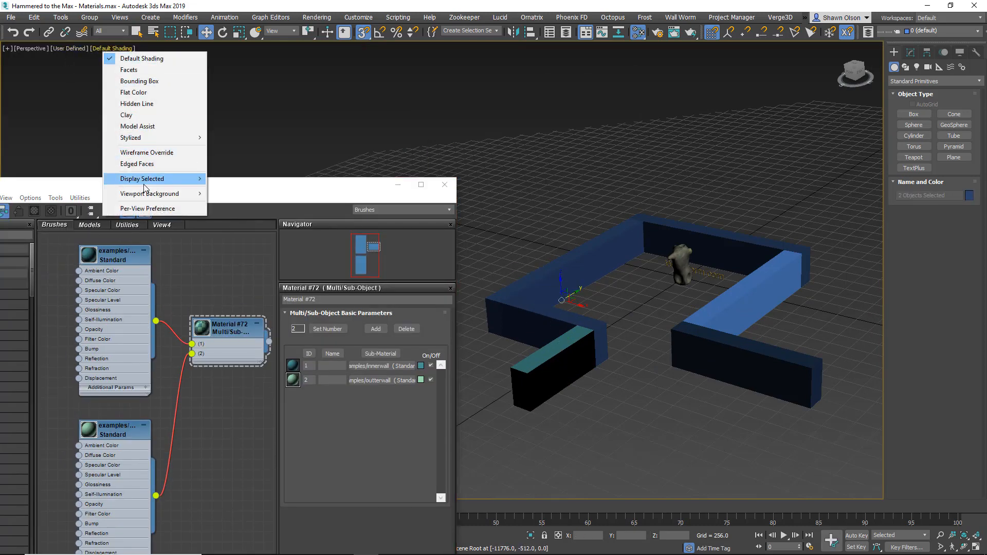
mouse_move(145, 180)
left_click(269, 179)
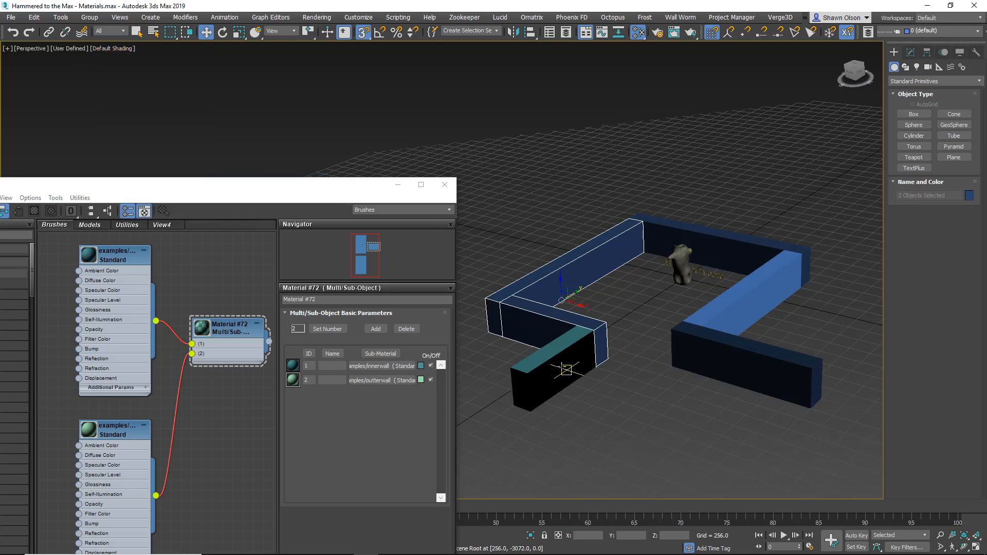
Step: Add the entrance wall box to the selection and assign the Multi/Sub-Object material to all three selected walls
left_click(556, 365, "ctrl")
left_click(234, 328)
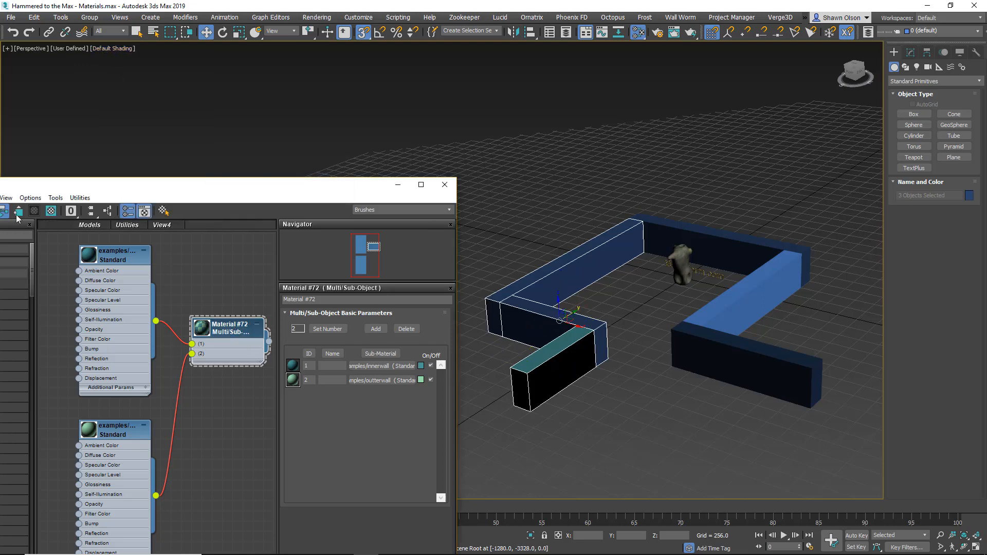
left_click_drag(60, 191, 176, 185)
left_click(78, 205)
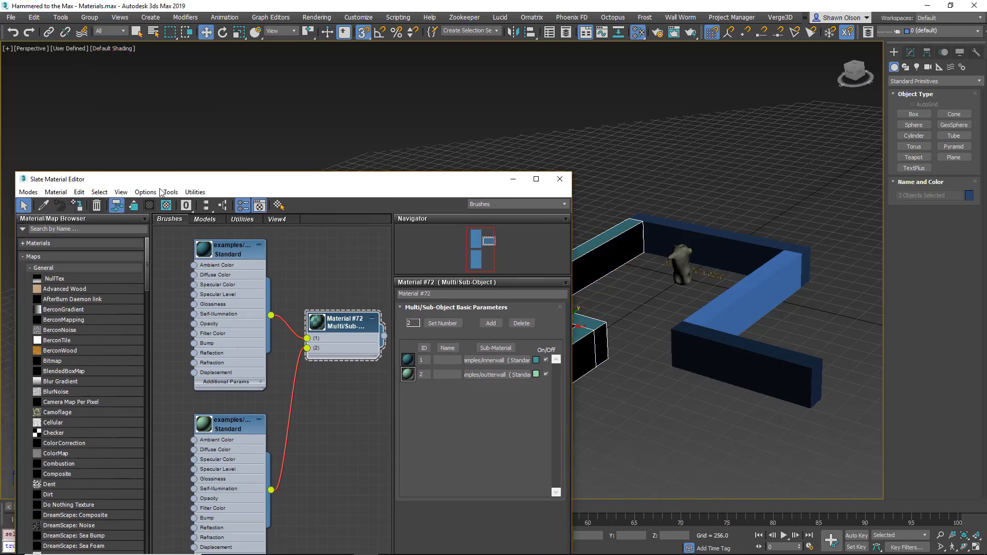
left_click_drag(416, 177, 325, 42)
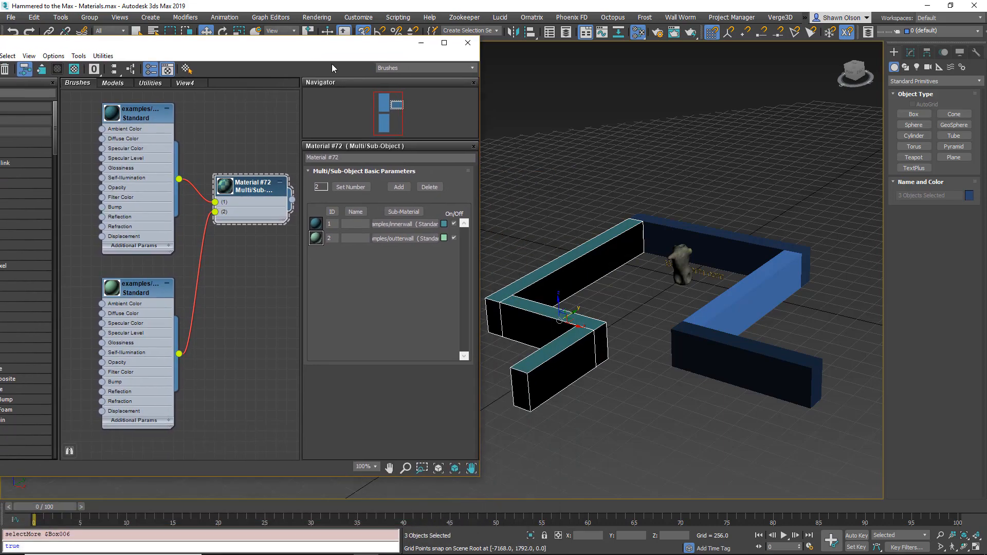
Step: Add a Poly Select modifier to the three walls and select all their polygons at element level
middle_click_drag(590, 324, 544, 336, "alt")
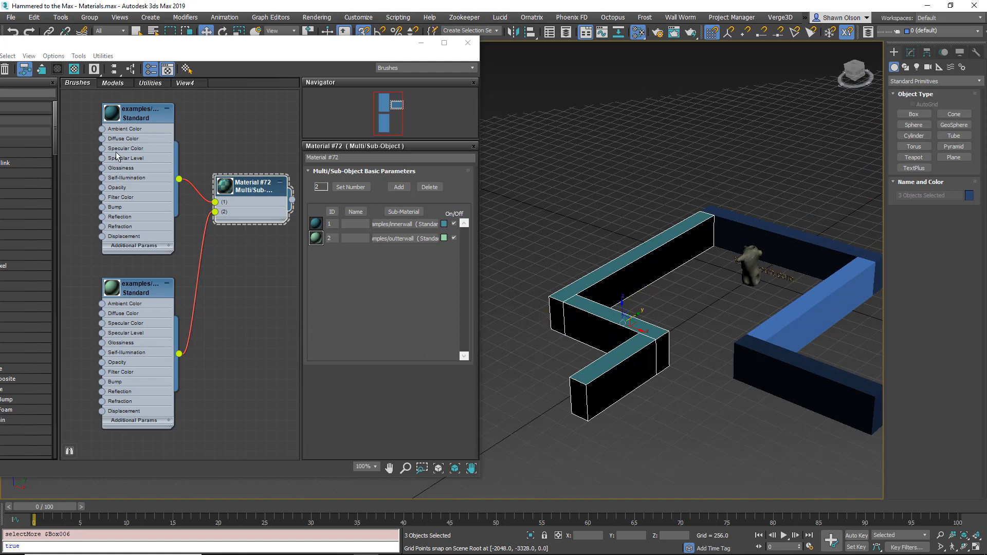
middle_click_drag(602, 326, 624, 320, "alt")
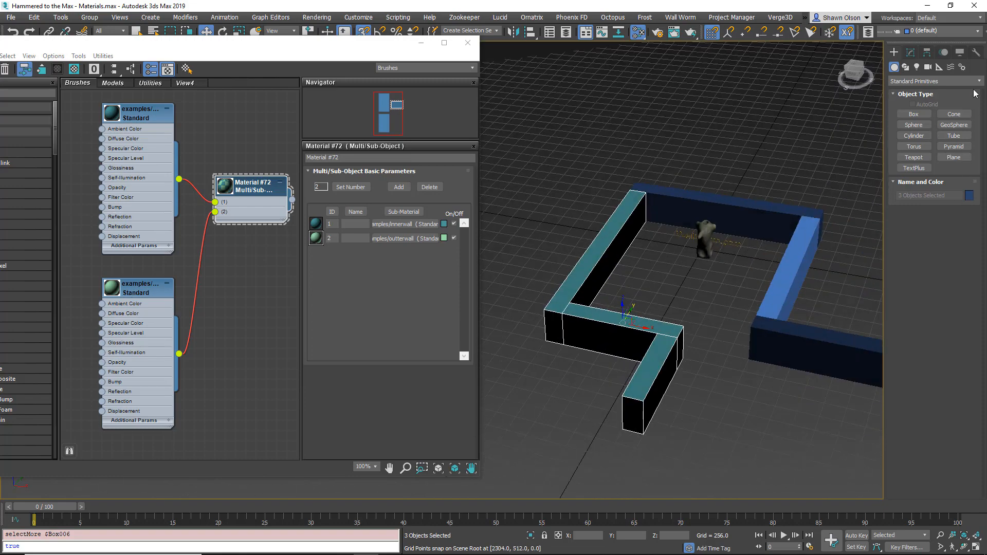
left_click(980, 84)
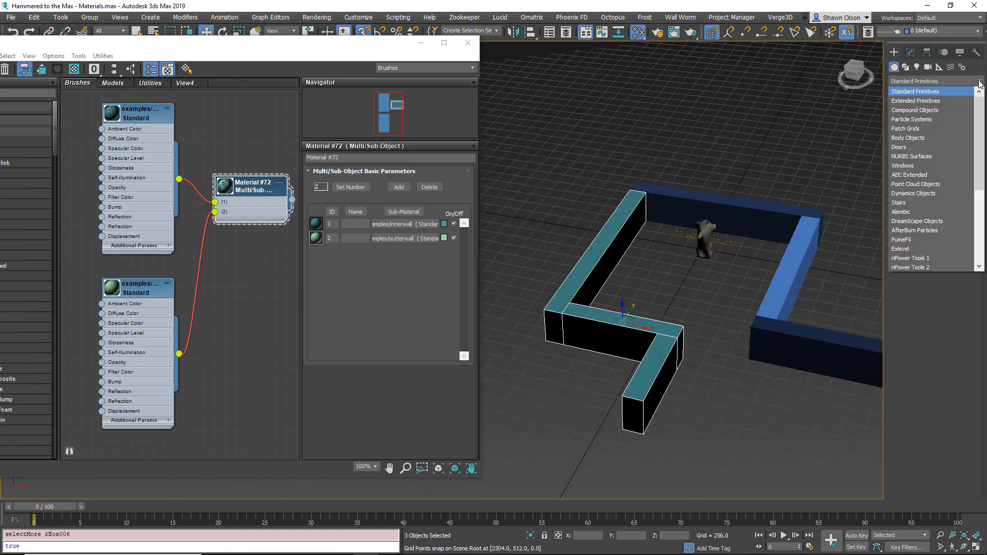
left_click(911, 52)
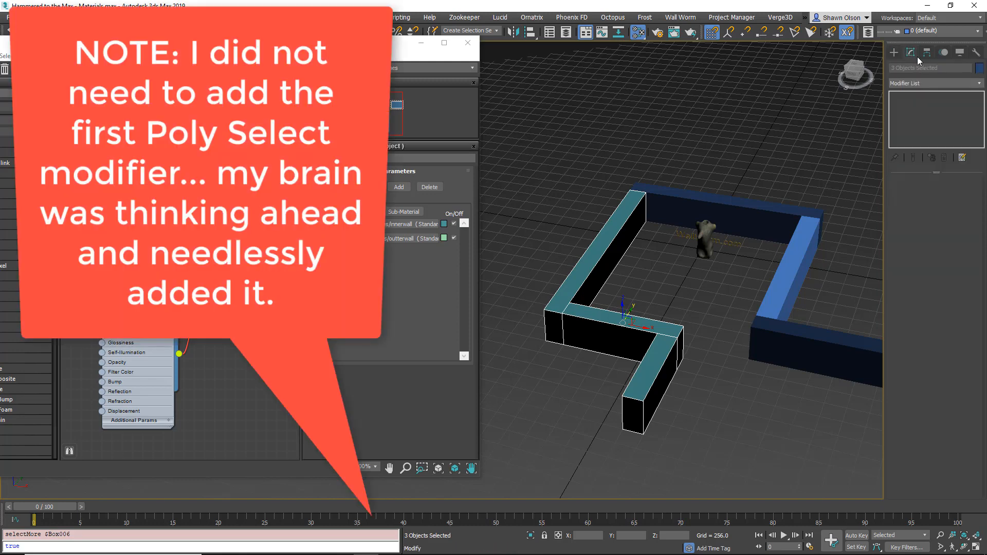
left_click(980, 83)
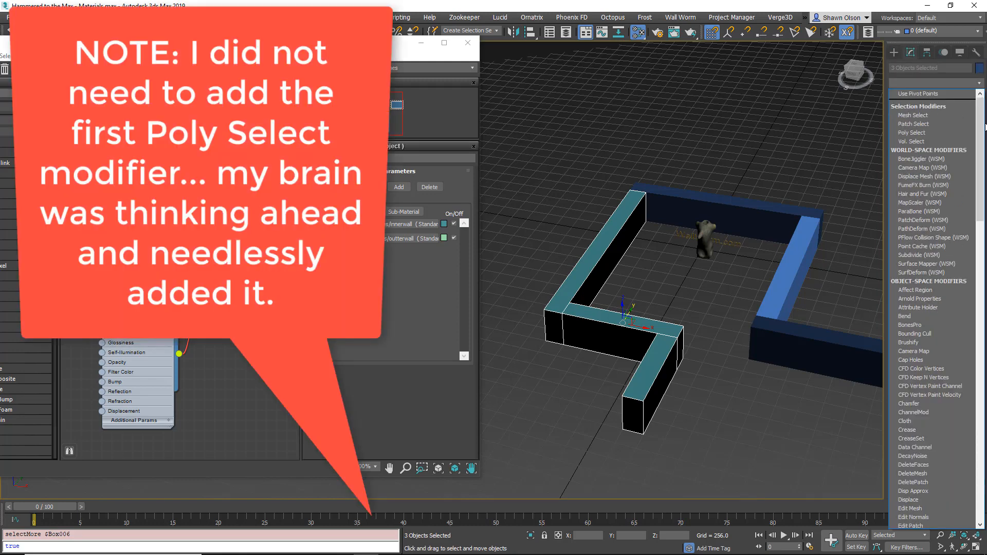
left_click(931, 133)
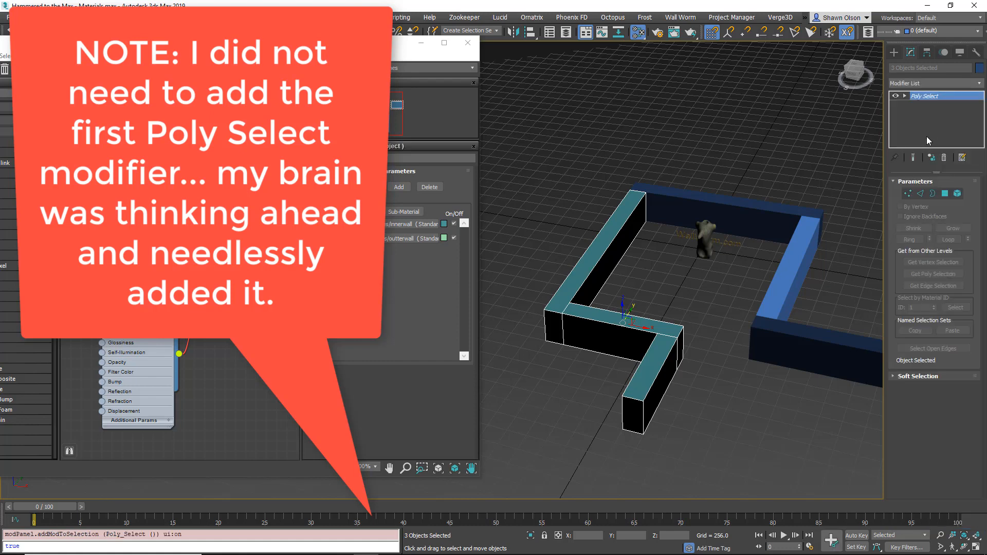
left_click(946, 194)
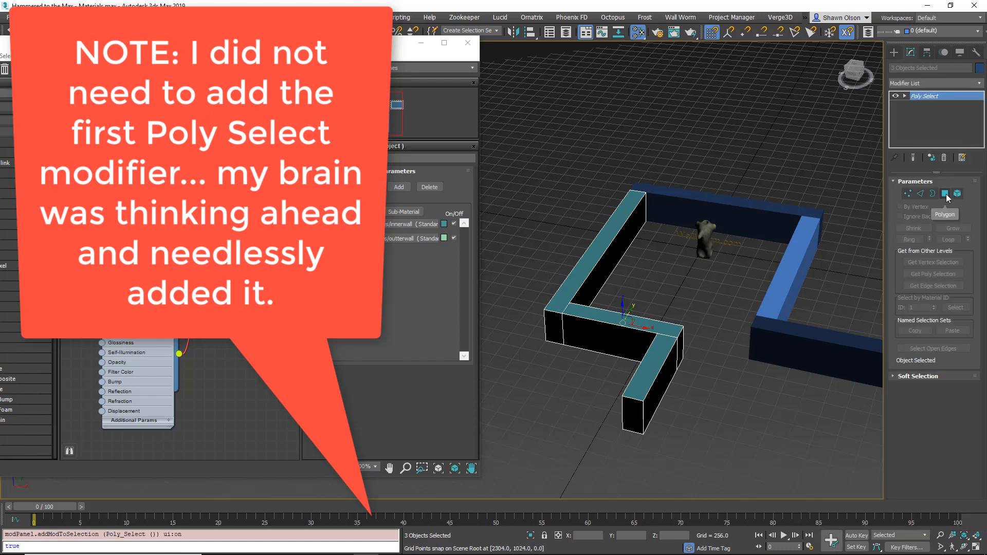
left_click(958, 194)
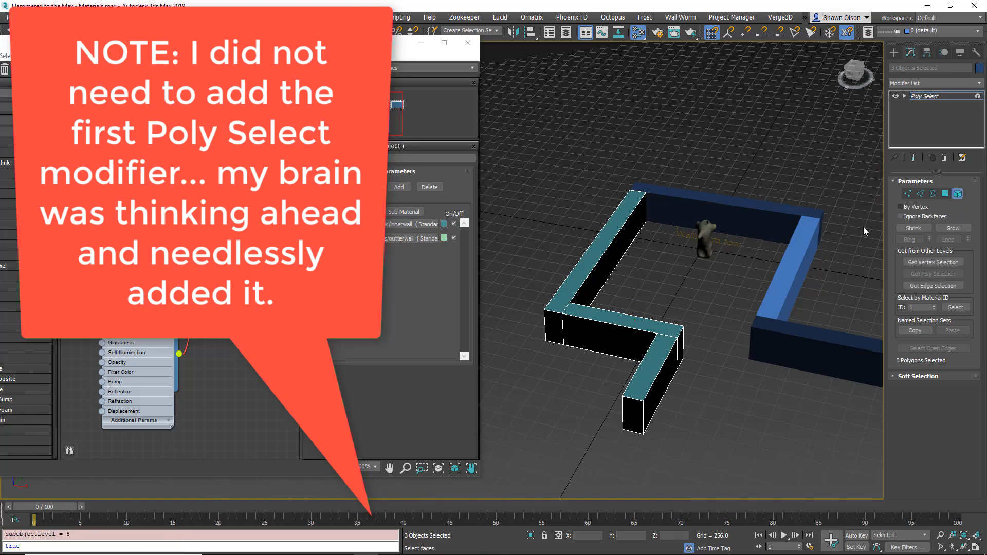
left_click(569, 301)
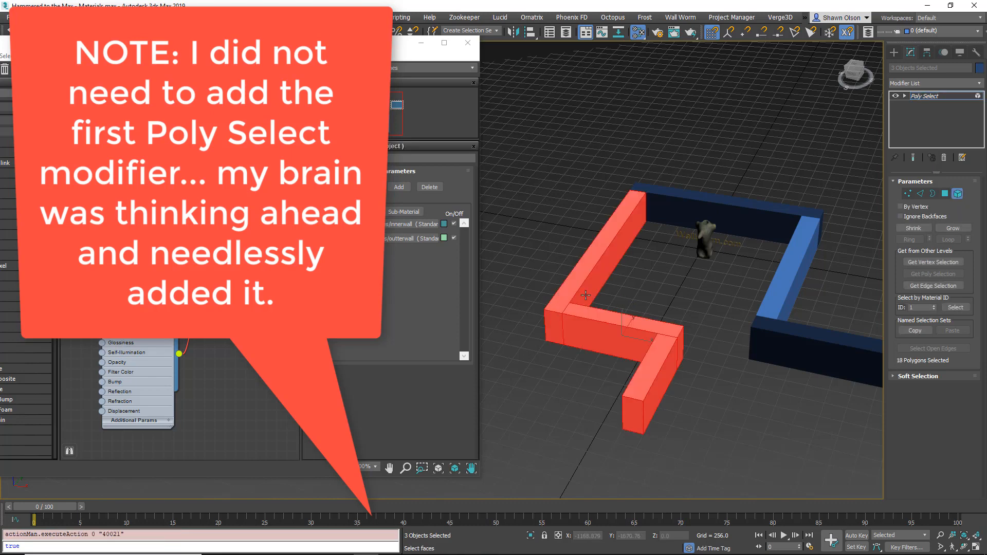
Step: Add a Material modifier to the selected wall polygons and set its Material ID to 2
left_click(978, 83)
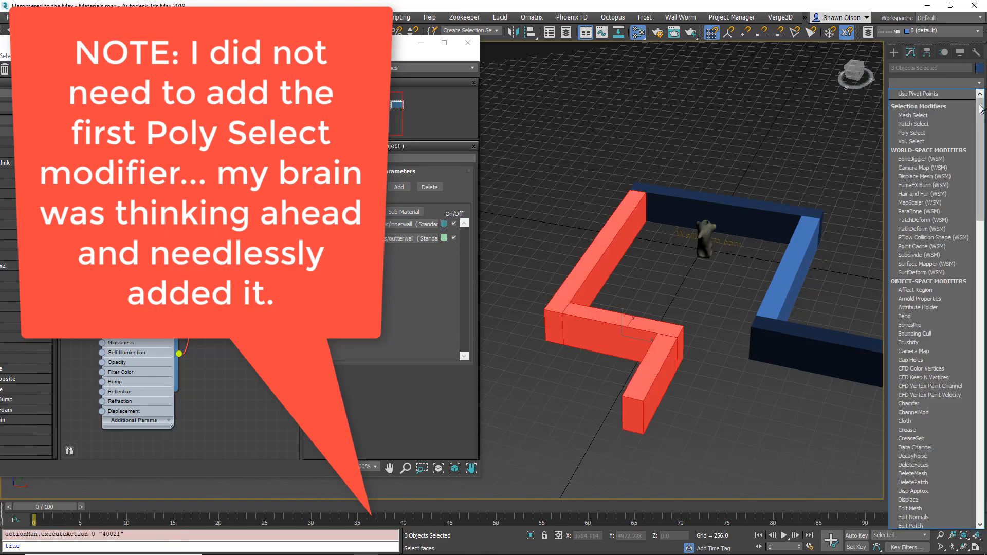
left_click_drag(982, 109, 985, 209)
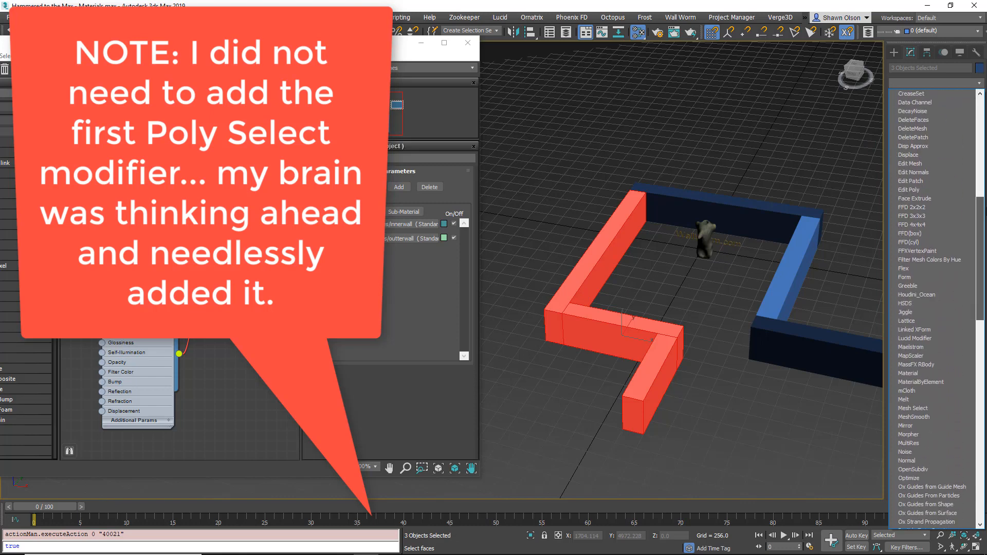
left_click(916, 373)
scroll(609, 289, "up", 3)
scroll(609, 289, "down", 3)
mouse_move(609, 289)
middle_mouse_down()
mouse_move(771, 261)
mouse_move(622, 301)
middle_mouse_up()
key("z")
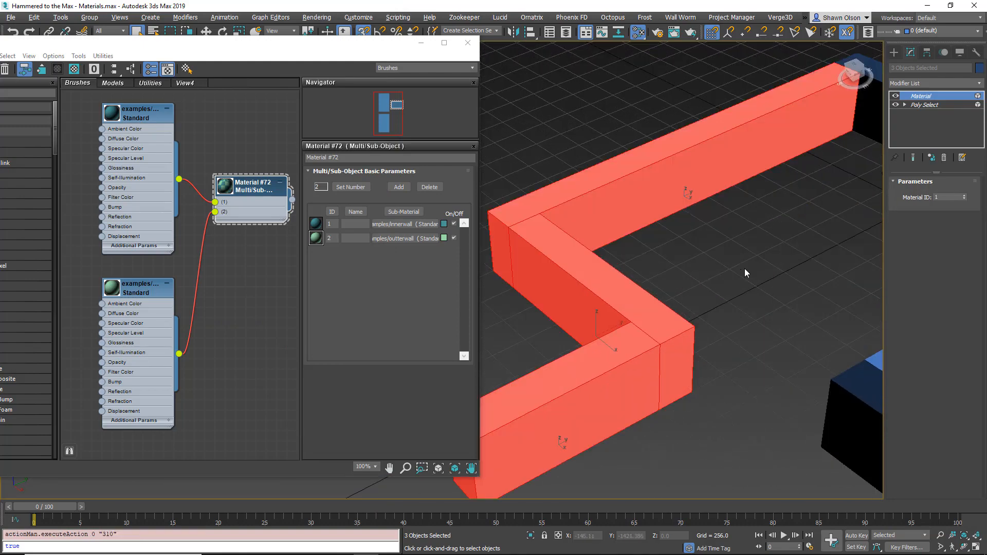
left_click(964, 196)
Step: Add another Poly Select modifier above the Material modifier and switch it to polygon level
left_click(979, 84)
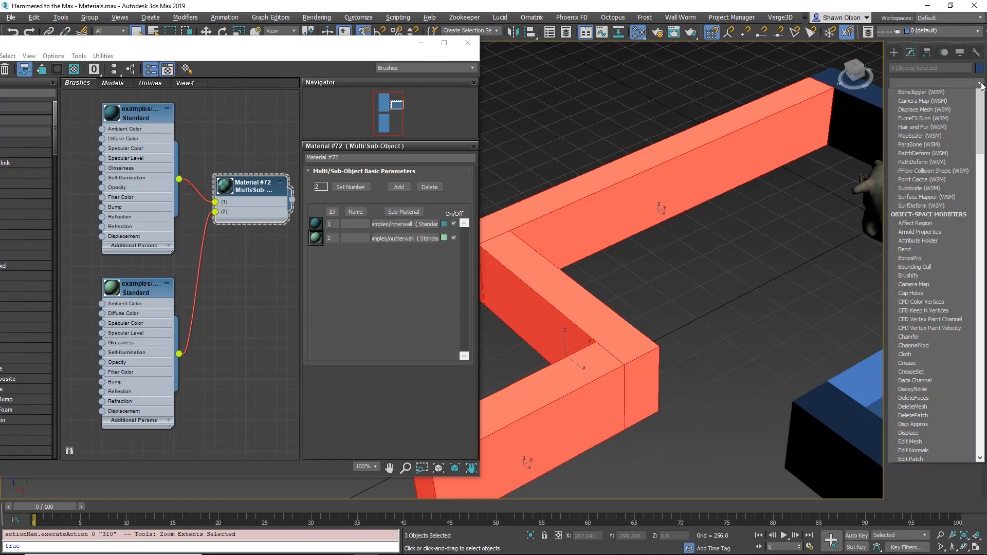
scroll(932, 206, "up", 5)
left_click(932, 142)
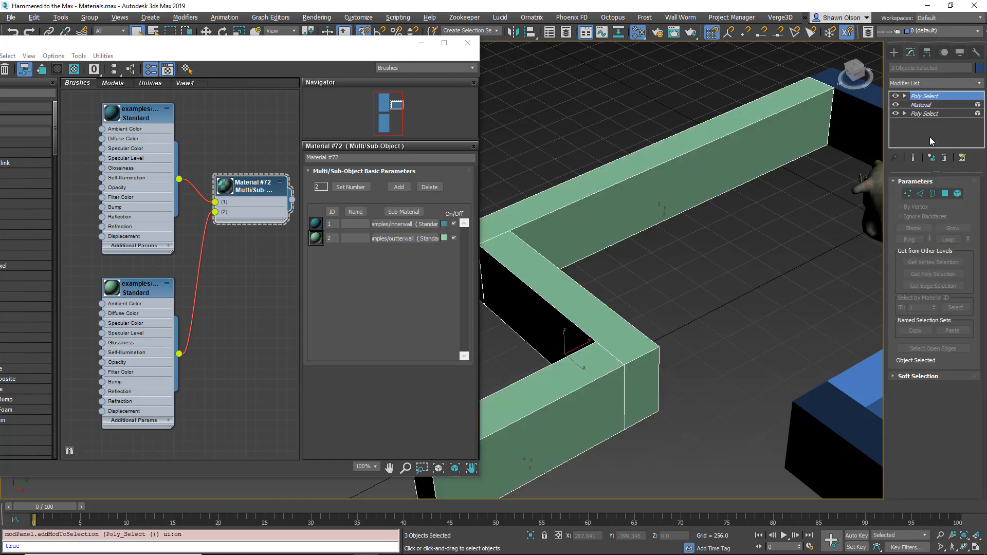
left_click(945, 195)
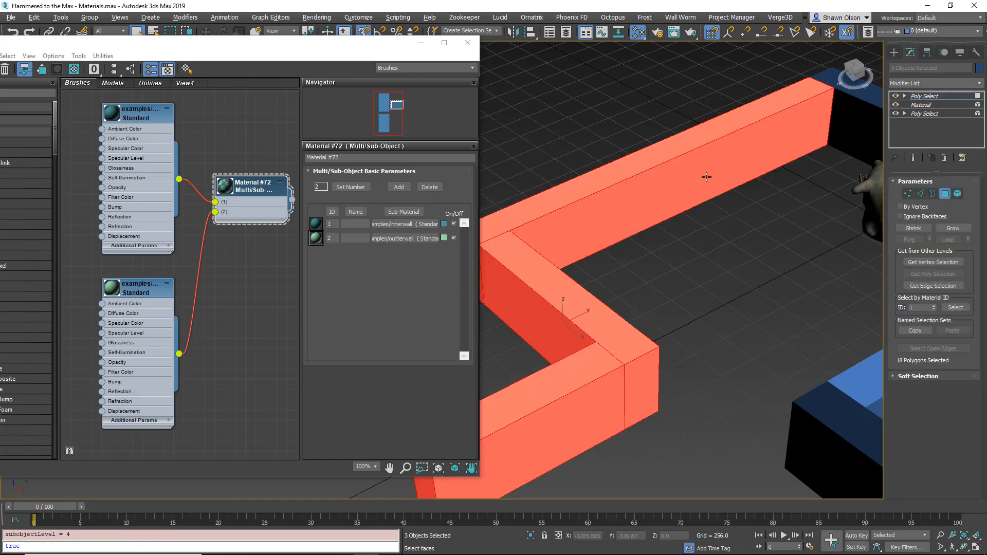
Step: Select only the four inward-facing side polygons of the three textured walls
left_click(707, 177)
middle_click_drag(668, 251, 493, 268, "alt")
left_click(526, 262, "ctrl")
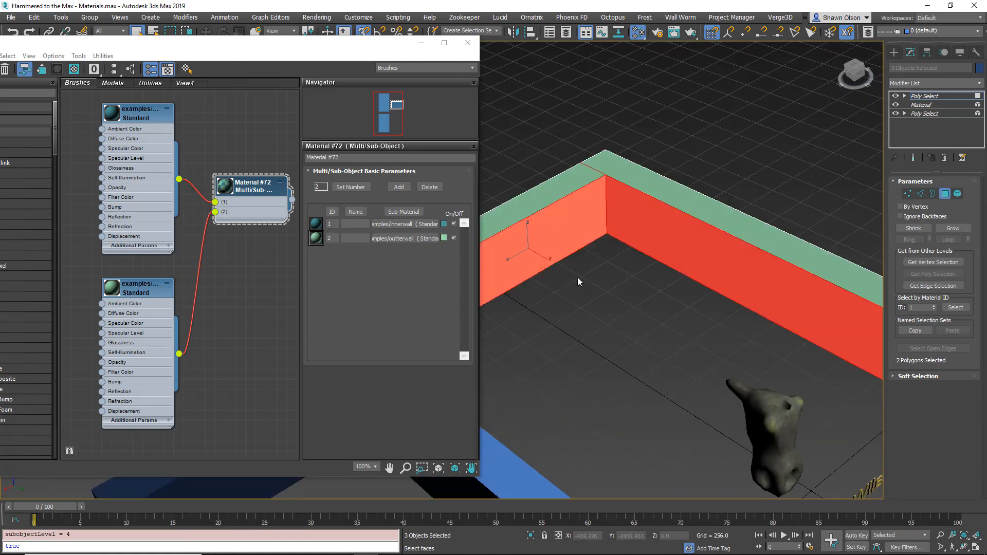
middle_click_drag(578, 282, 864, 280)
left_click(744, 277, "ctrl")
left_click(684, 263, "ctrl")
middle_click_drag(684, 262, 609, 270, "alt")
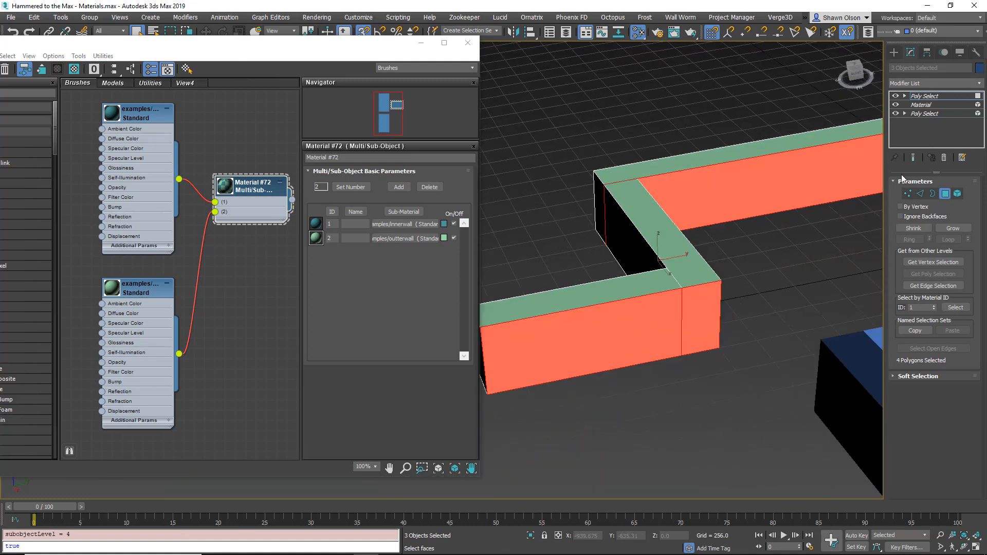
Step: Add a Material modifier with Material ID 1 to the selected inner faces and deselect the walls
left_click(979, 84)
scroll(943, 298, "down", 10)
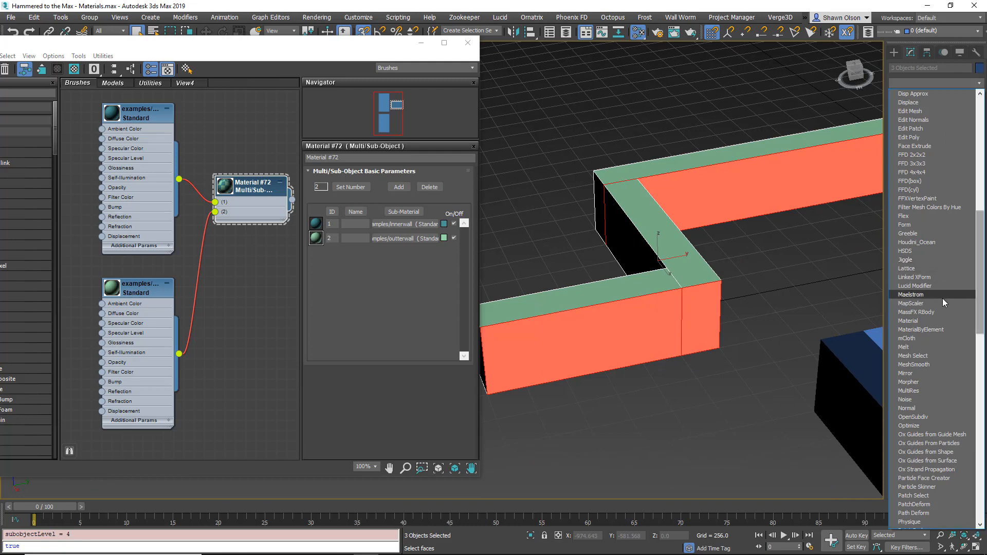
left_click(931, 321)
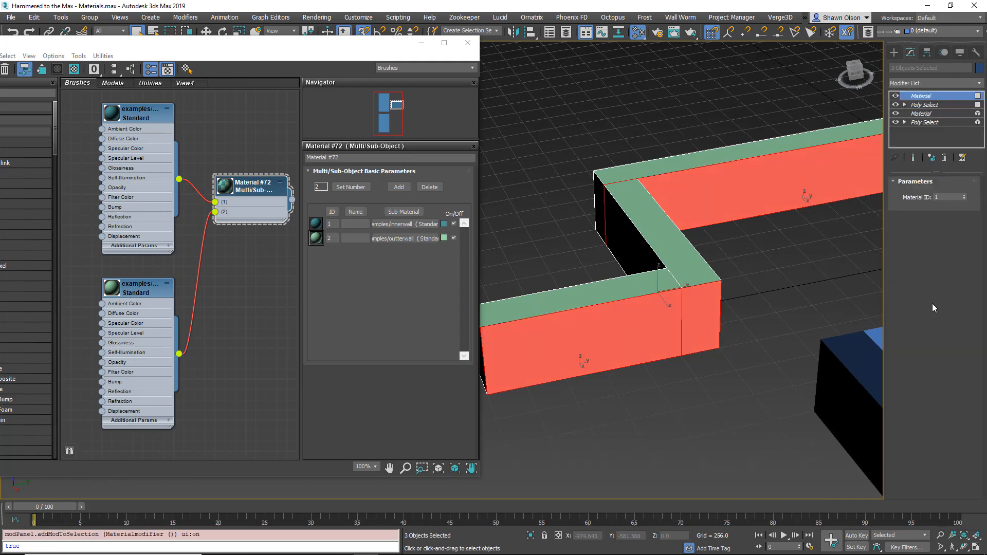
left_click(841, 139)
key("z")
middle_click_drag(684, 301, 657, 353)
middle_click_drag(765, 354, 628, 268)
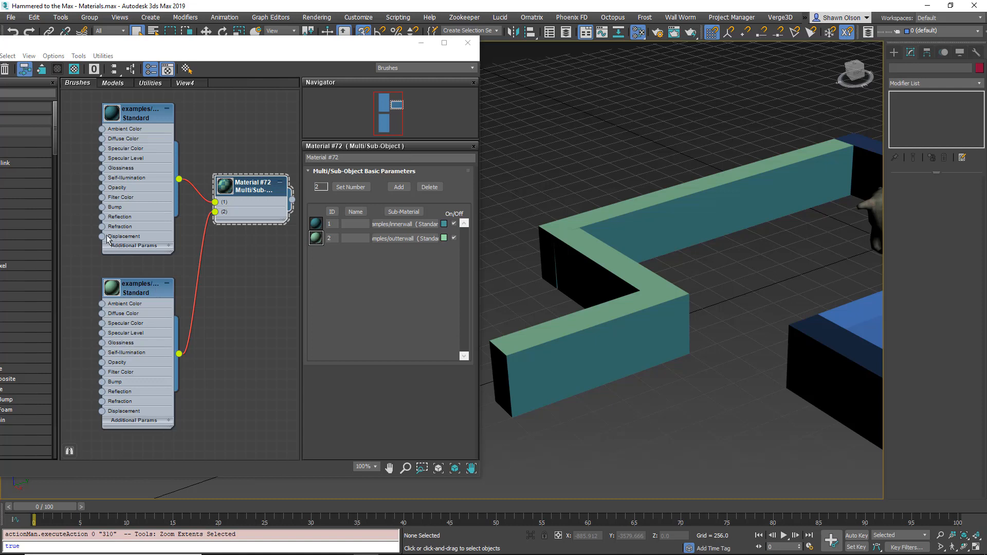
Step: Make room beside the wall material nodes, bring the whole material editor into view and save the scene
middle_click_drag(108, 239, 165, 245)
left_click_drag(198, 244, 228, 246)
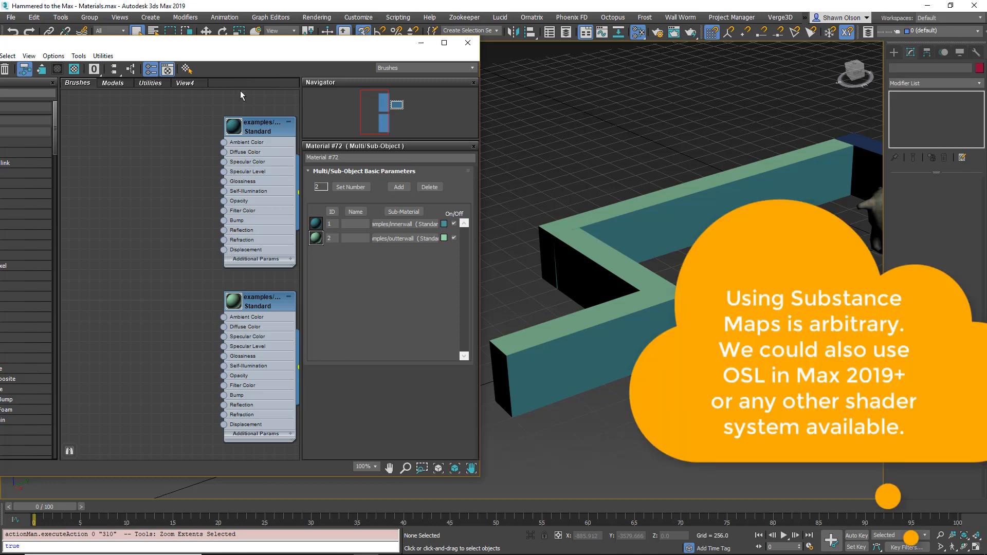
left_click_drag(267, 46, 397, 28)
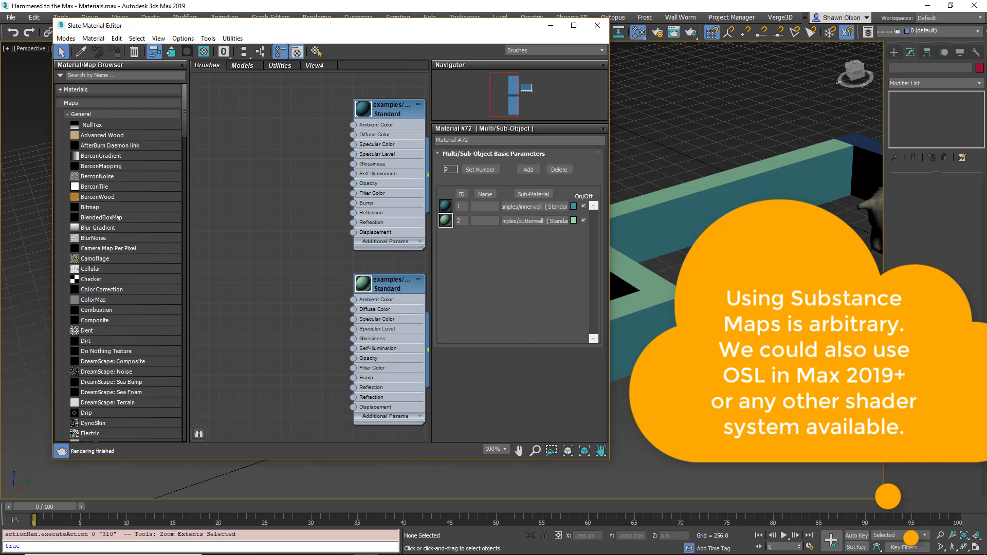
key("ctrl+s")
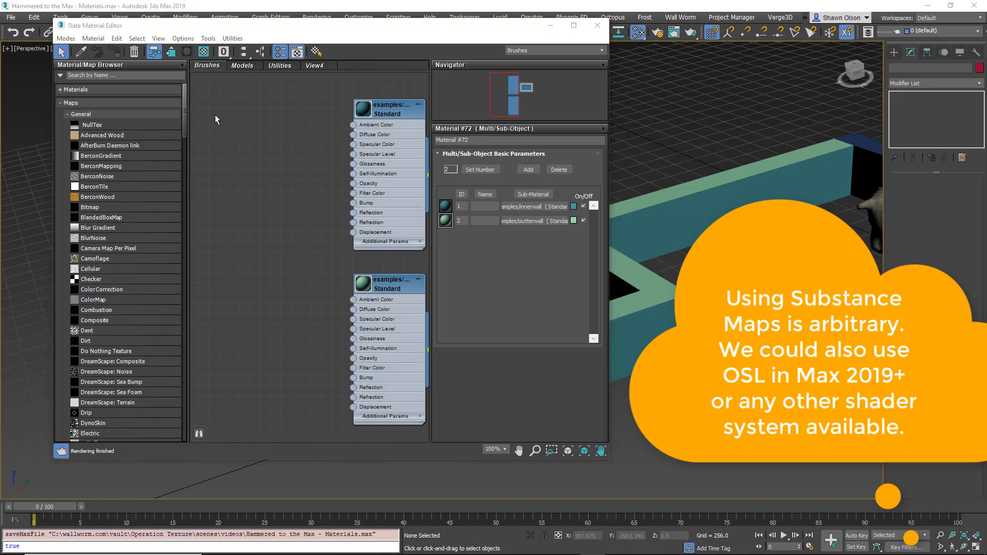
Step: Add a Substance map node beside the wall materials and open its parameters
right_click(216, 106)
mouse_move(241, 123)
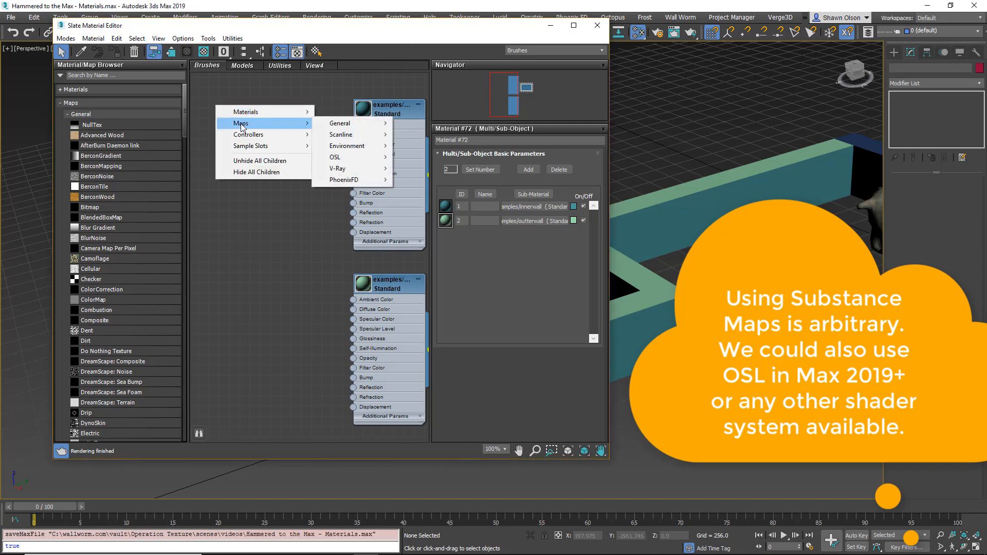
mouse_move(342, 123)
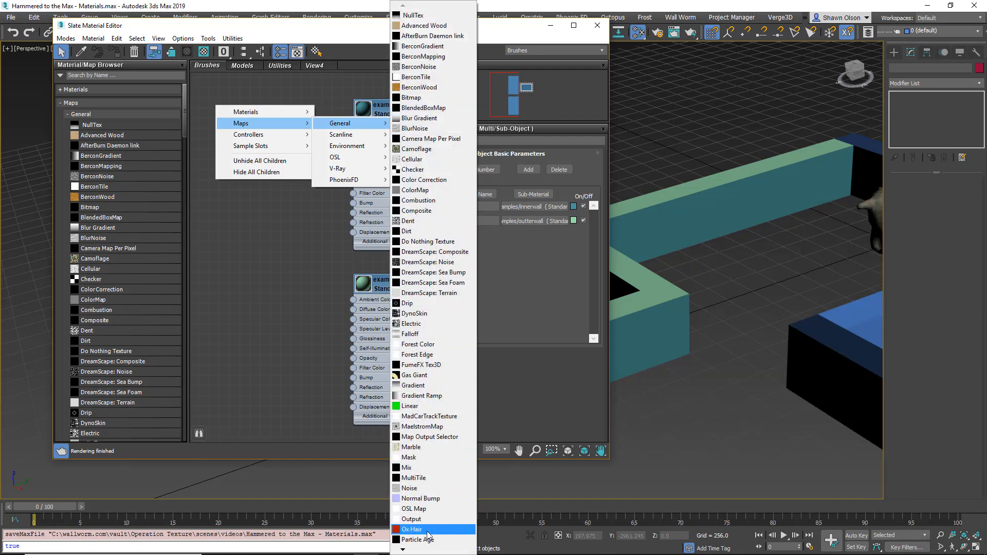
mouse_move(414, 551)
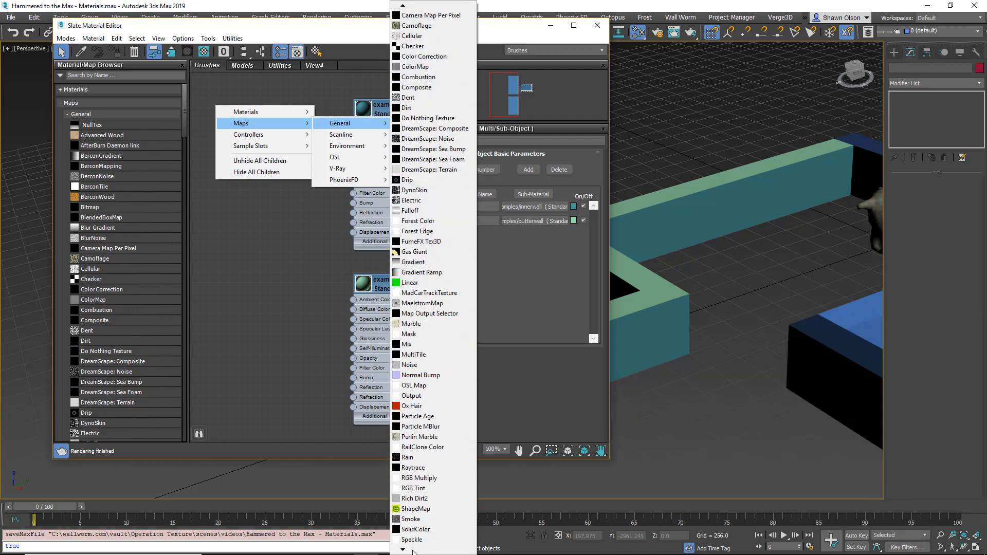
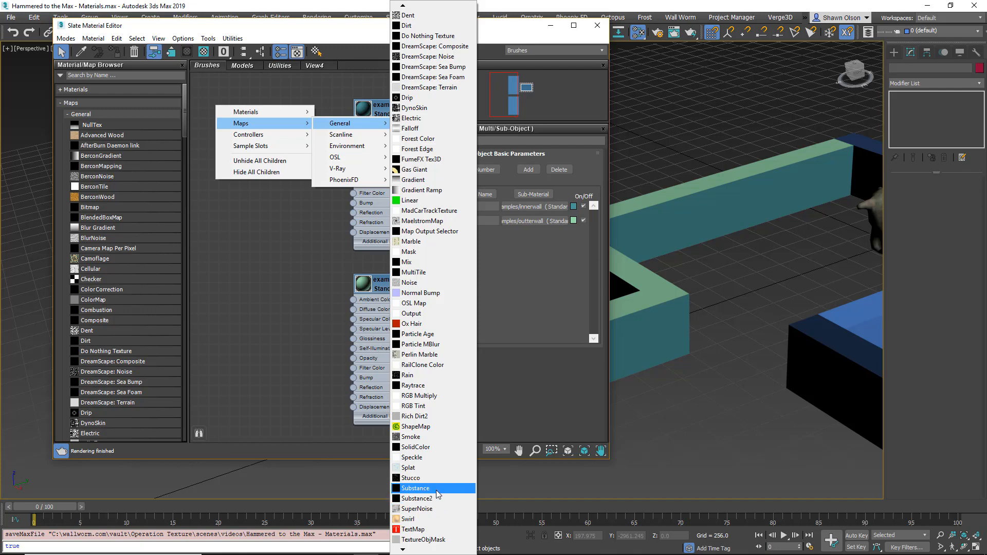
left_click(437, 489)
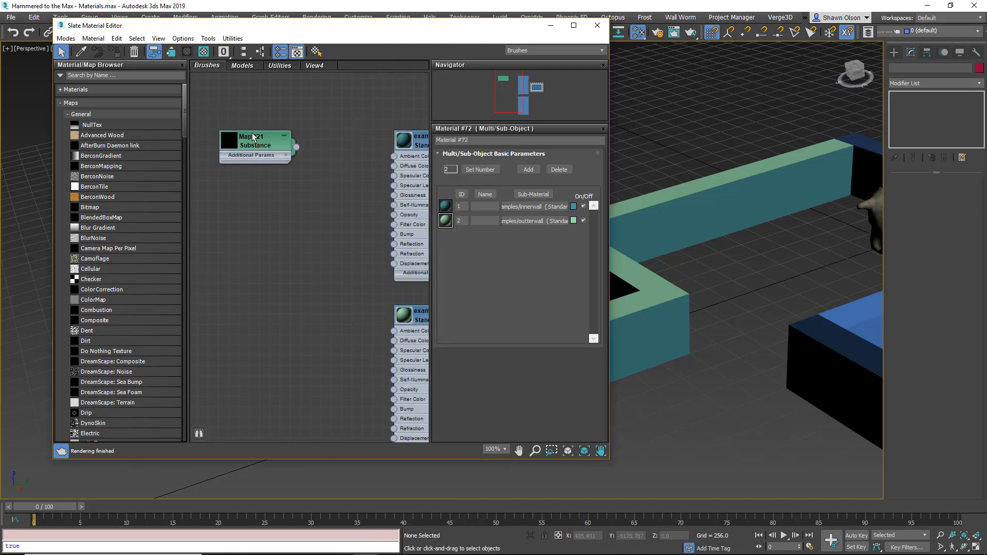
double_click(278, 156)
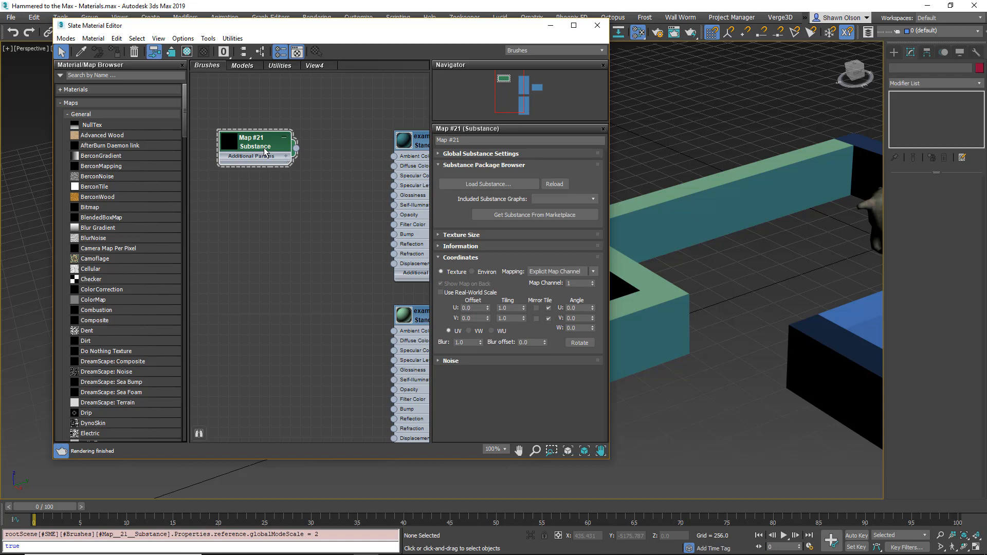
Step: Load Granite_01.sbsar from the Substance textures folder into the new Substance map
left_click(481, 185)
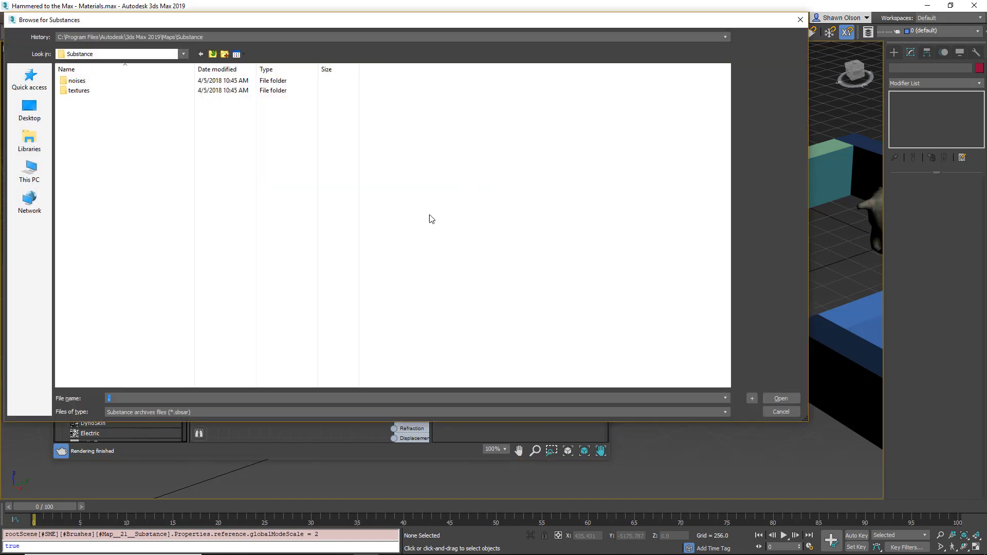
double_click(78, 91)
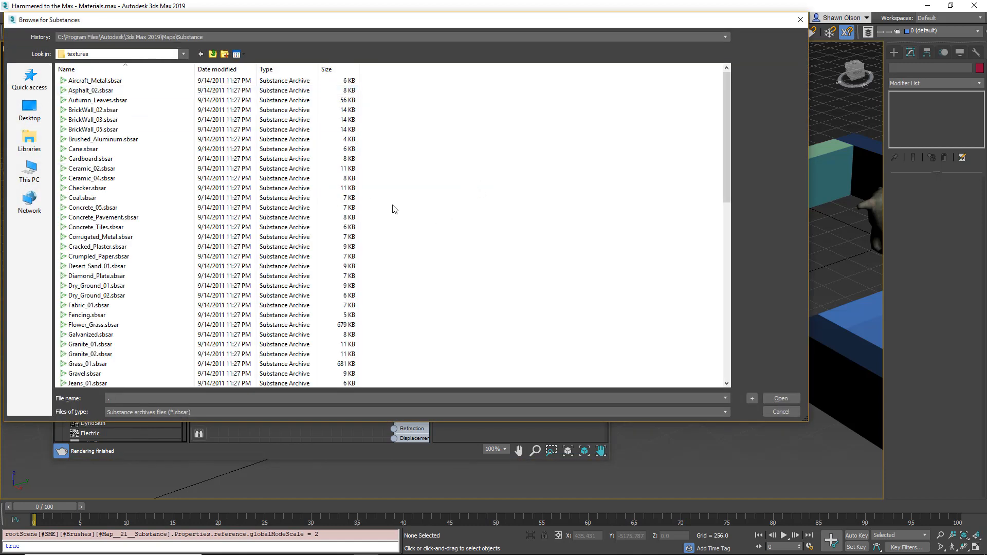
left_click_drag(807, 422, 797, 509)
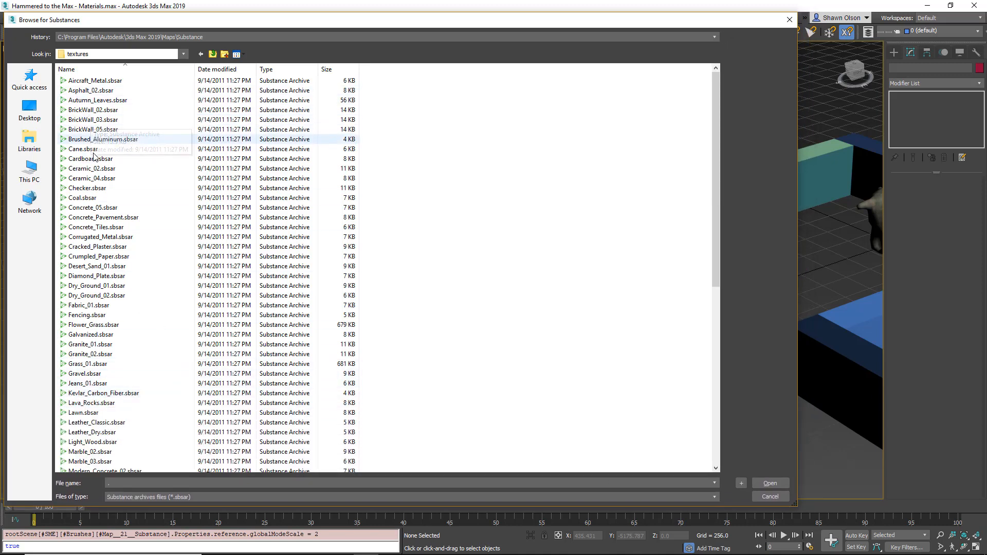
left_click(93, 296)
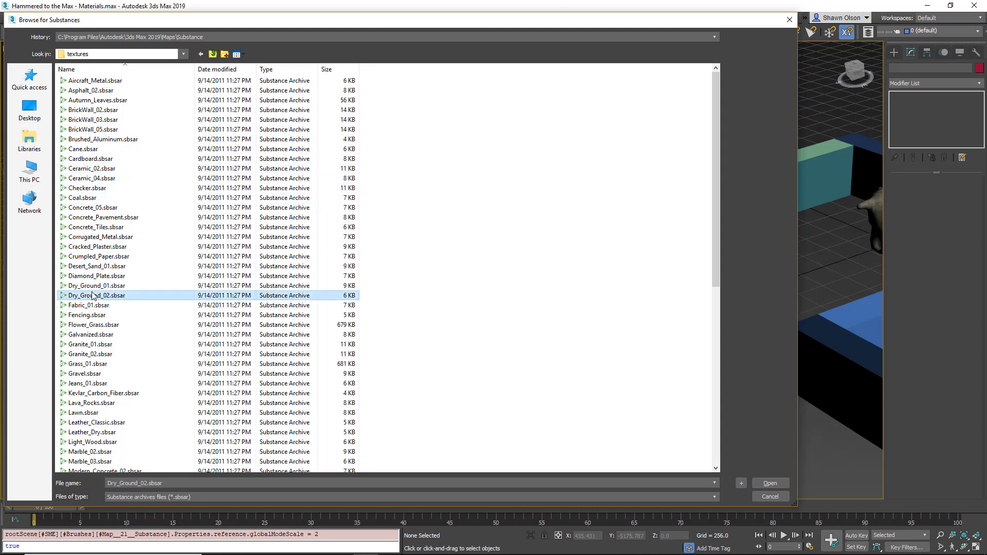
left_click(98, 355)
scroll(149, 344, "down", 3)
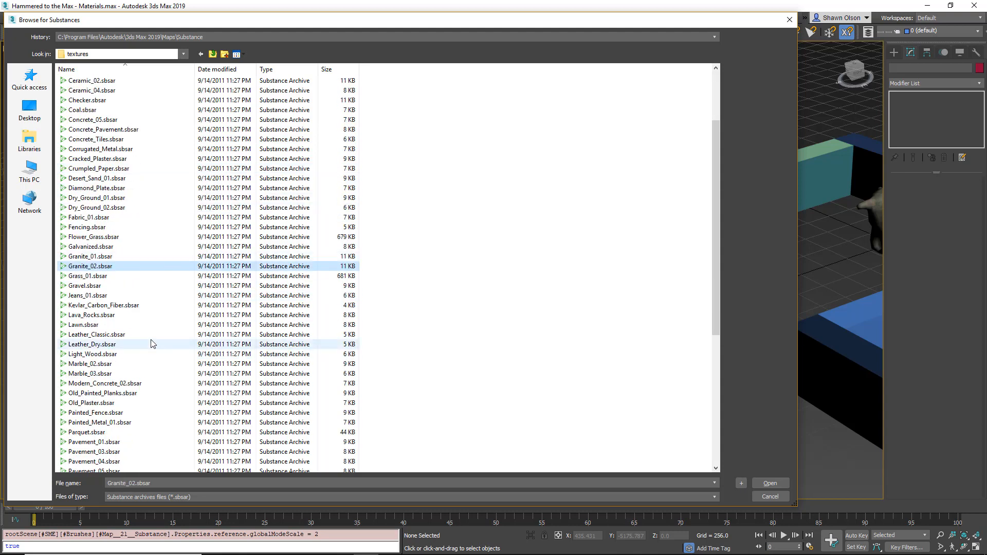
scroll(154, 343, "up", 3)
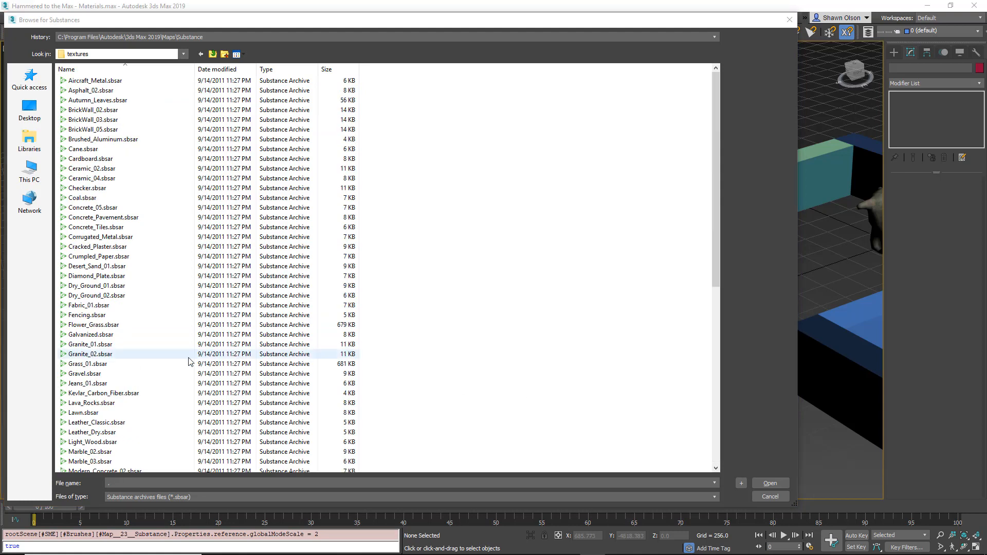
left_click(100, 346)
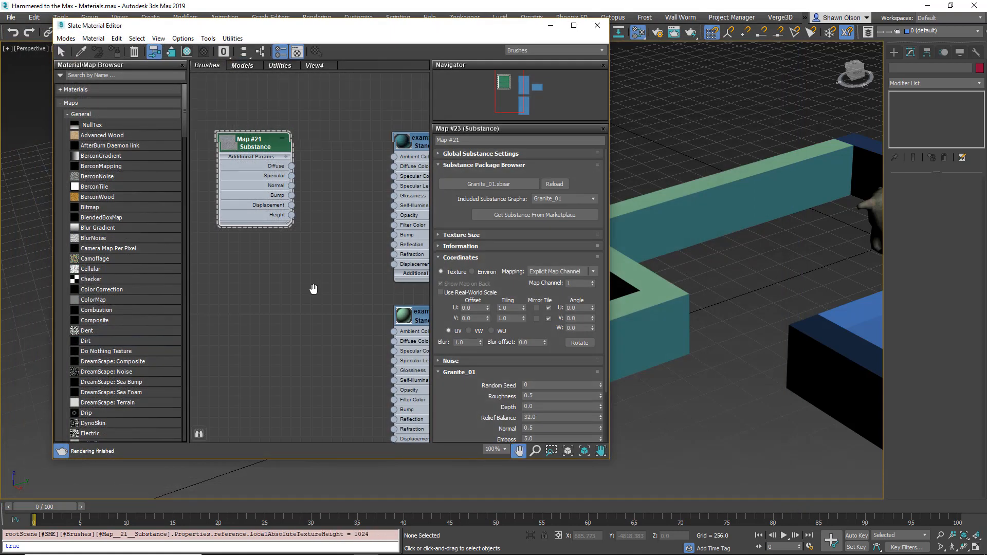
Step: Connect the granite Substance's Diffuse output to the inner wall material's Diffuse Color and move the Substance node farther away
middle_click_drag(314, 289, 263, 319)
left_click_drag(221, 175, 293, 164)
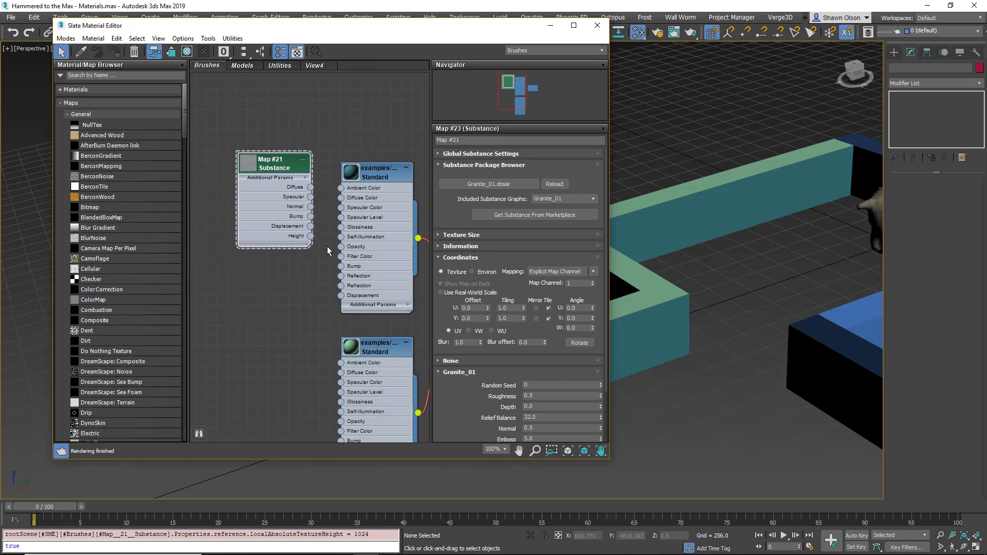
scroll(327, 252, "up", 2)
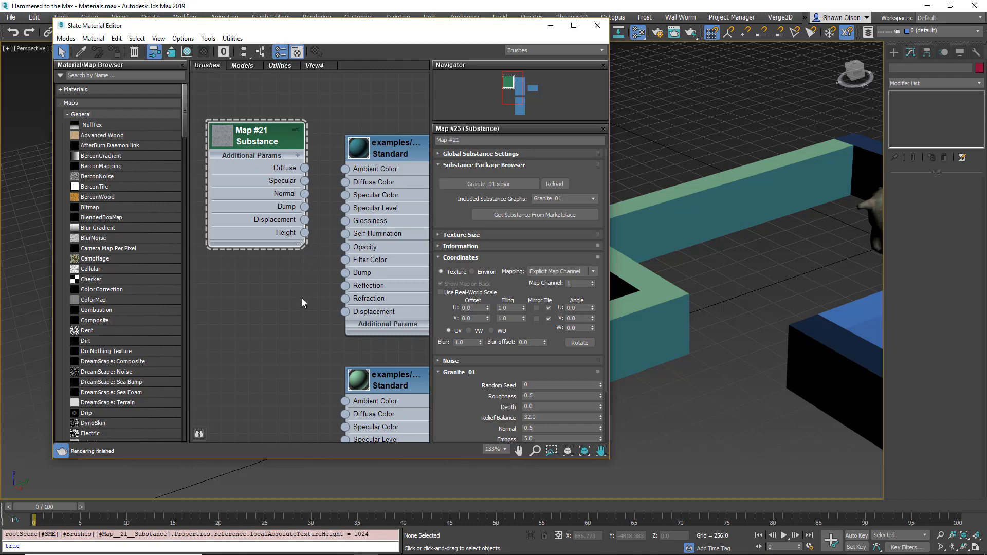
scroll(313, 325, "down", 2)
scroll(313, 325, "down", 1)
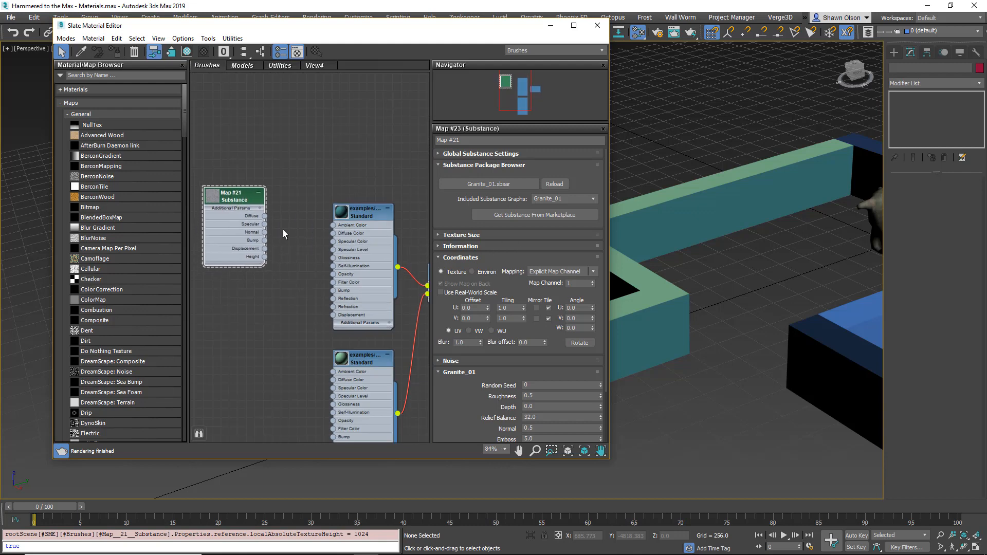
left_click_drag(267, 220, 332, 237)
left_click_drag(242, 199, 198, 208)
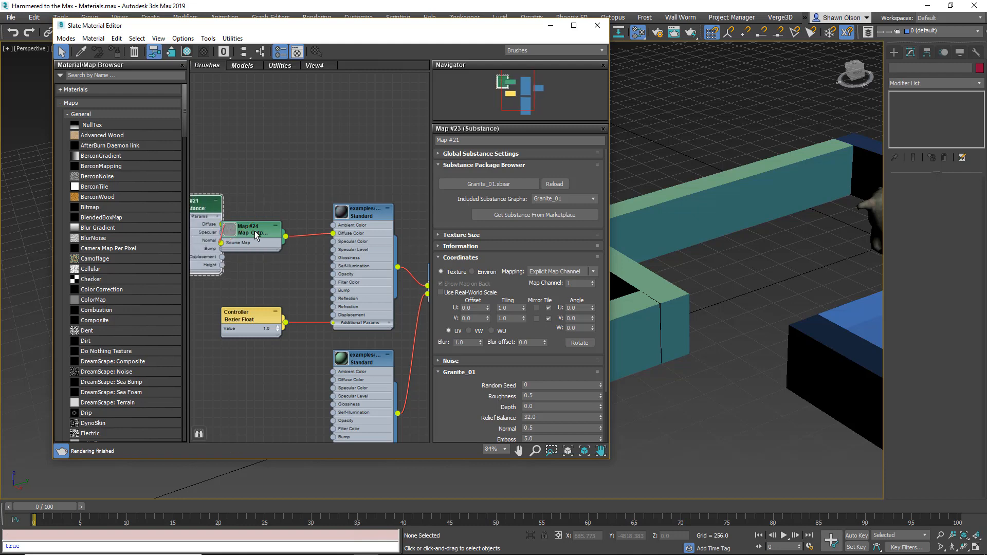
Step: Connect the granite Substance's Specular output to Specular Level and its Normal output to Bump on the inner wall material
left_click_drag(256, 234, 274, 232)
left_click_drag(220, 205, 183, 214)
middle_click_drag(261, 289, 301, 238)
left_click_drag(243, 190, 371, 198)
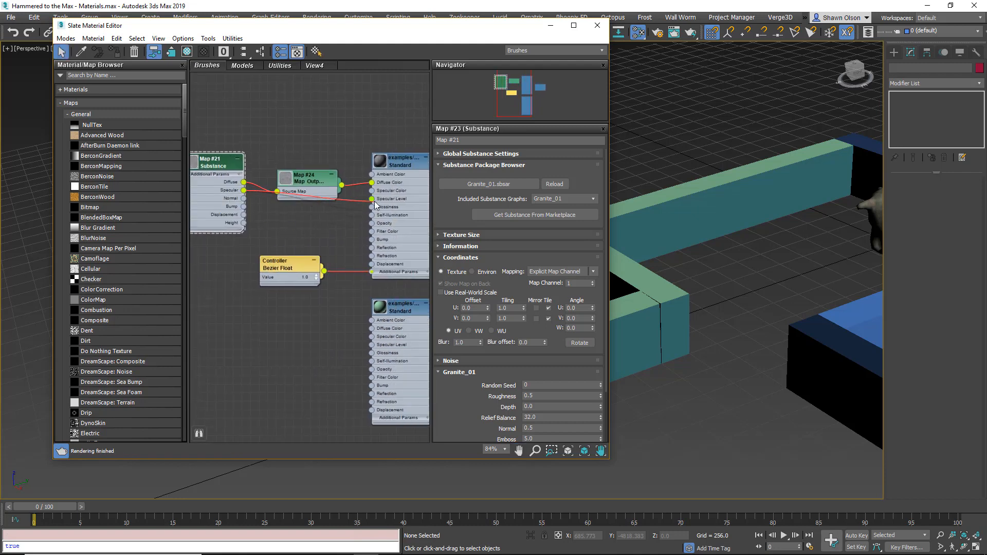
left_click_drag(232, 175, 372, 240)
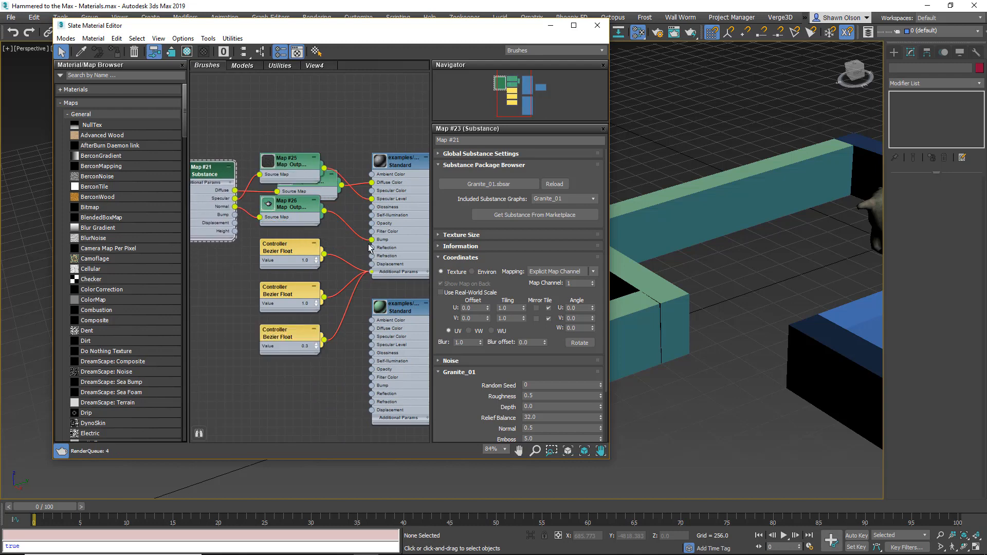
Step: Spread out the Substance, Map Output Selector and controller nodes feeding the inner wall material so they no longer overlap
scroll(362, 244, "down", 1)
left_click_drag(386, 183, 378, 149)
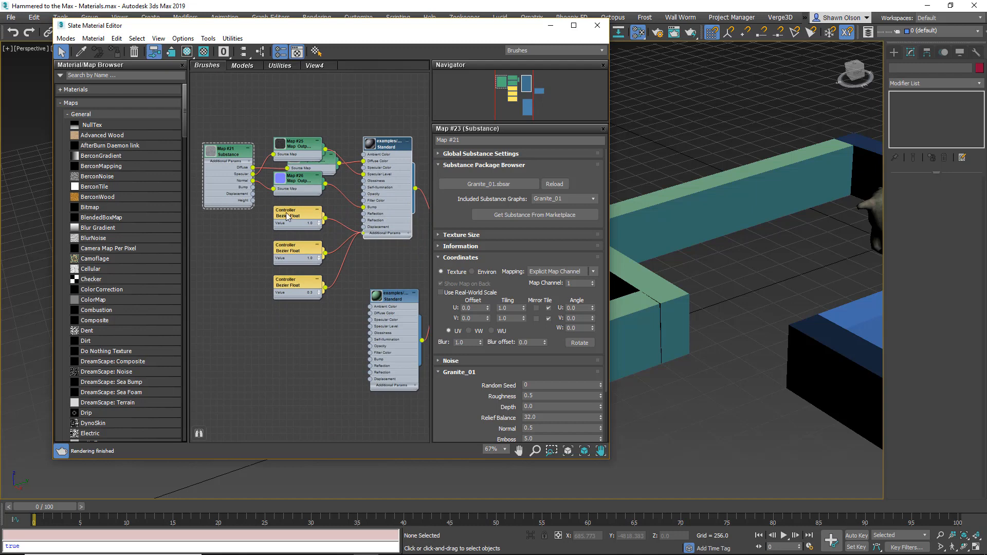
left_click_drag(299, 336, 314, 209)
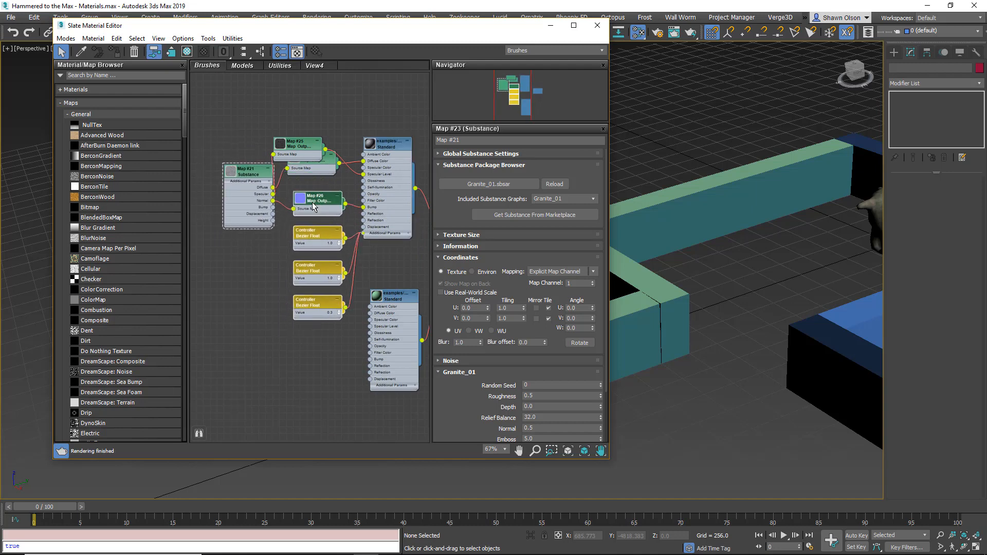
left_click_drag(308, 147, 315, 126)
left_click_drag(257, 177, 245, 145)
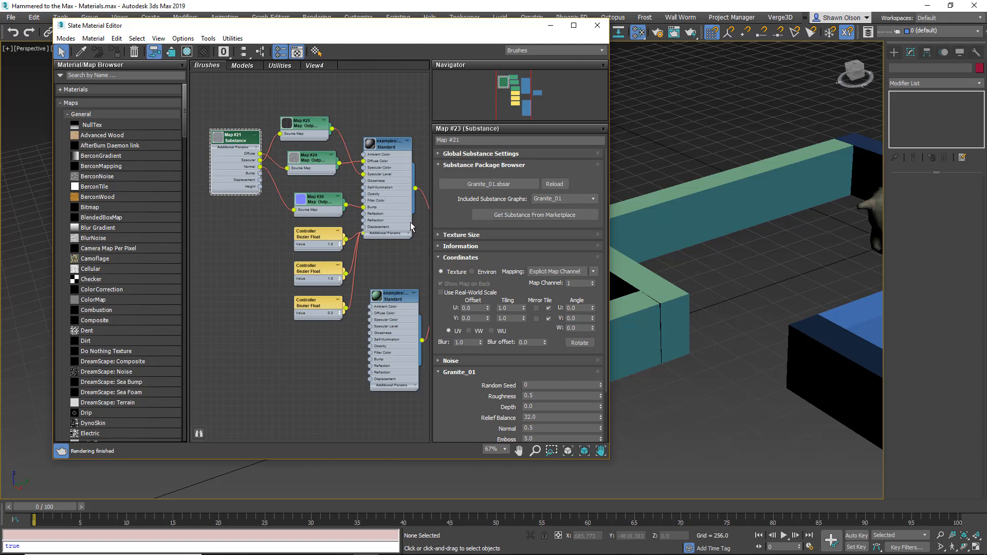
Step: Display the inner wall material's maps on the walls in the viewport, inspect the granite faces and save the scene
double_click(391, 143)
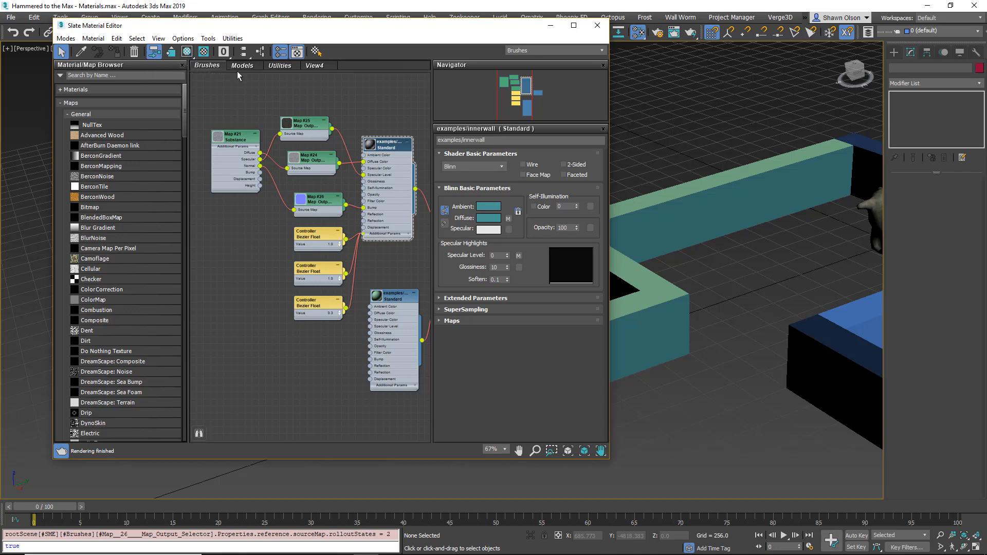
left_click(187, 52)
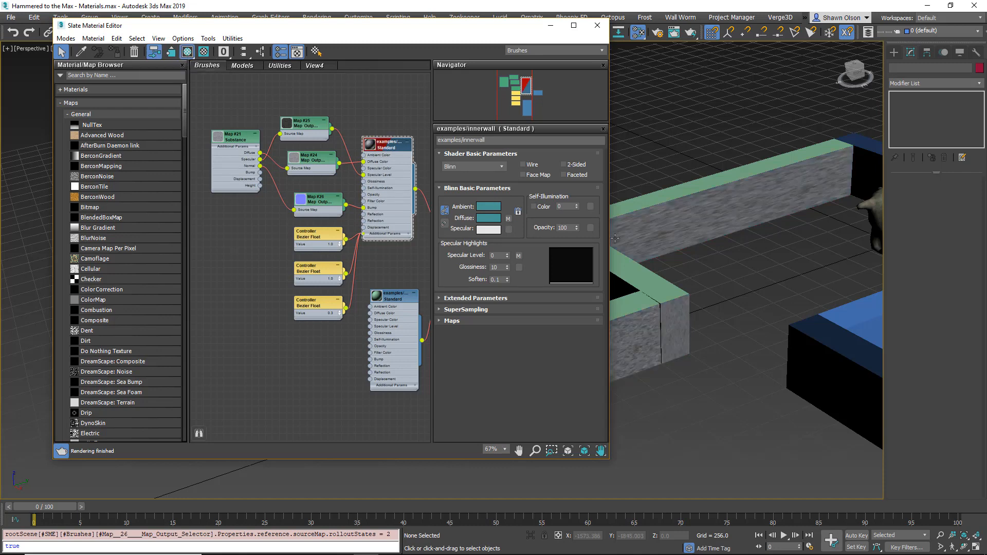
left_click_drag(489, 29, 268, 79)
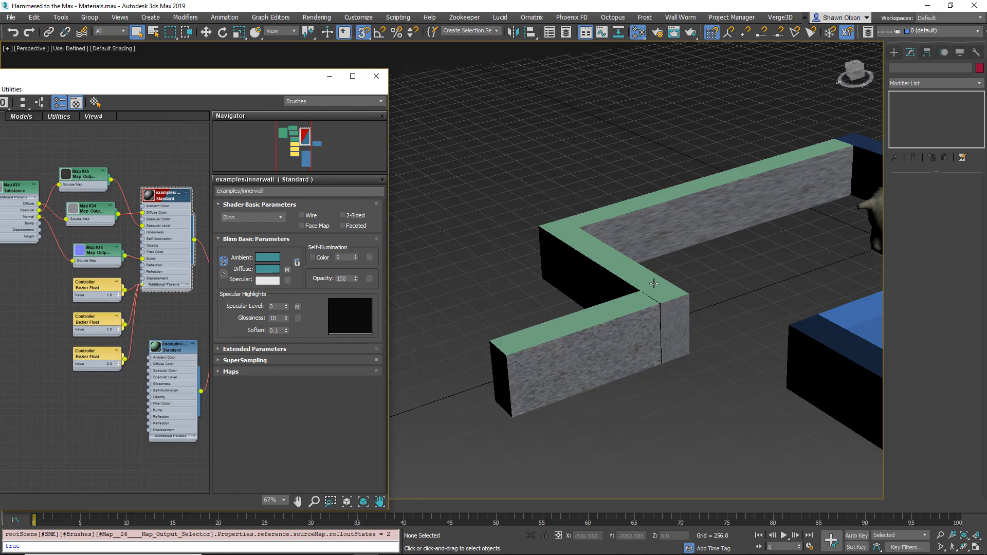
scroll(655, 283, "up", 5)
middle_click_drag(585, 265, 601, 279, "alt")
scroll(668, 337, "up", 4)
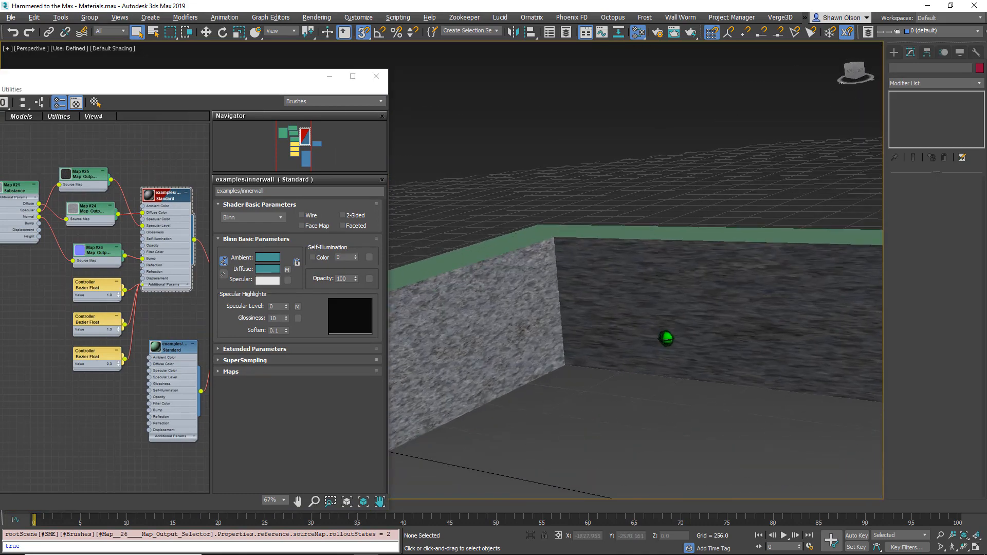
middle_click_drag(667, 335, 445, 366, "alt")
scroll(516, 338, "down", 4)
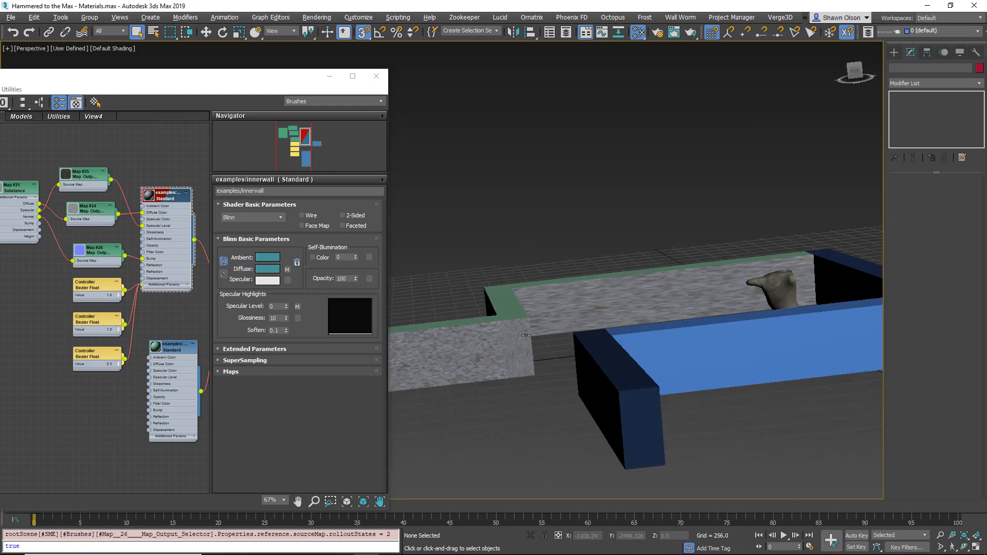
middle_click_drag(525, 335, 563, 329)
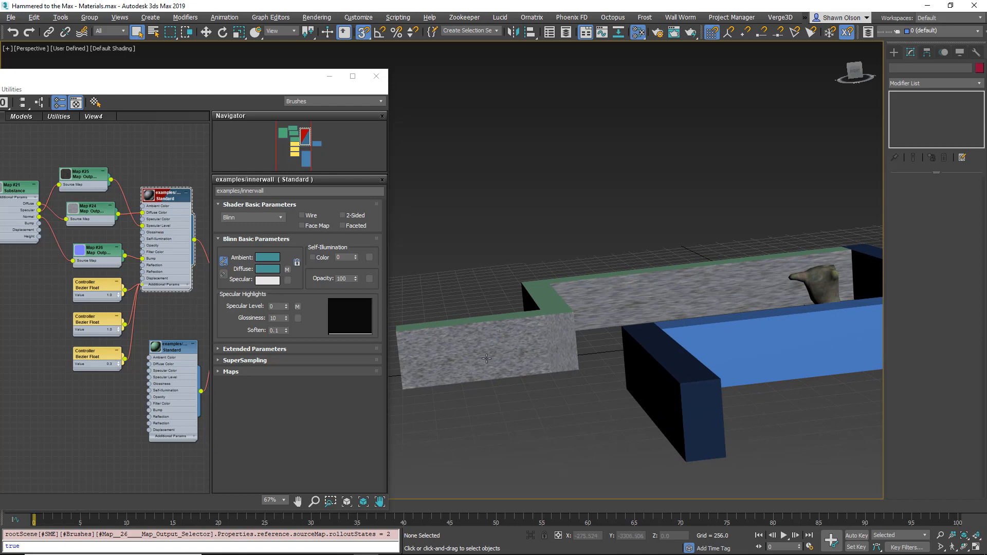
key("ctrl+s")
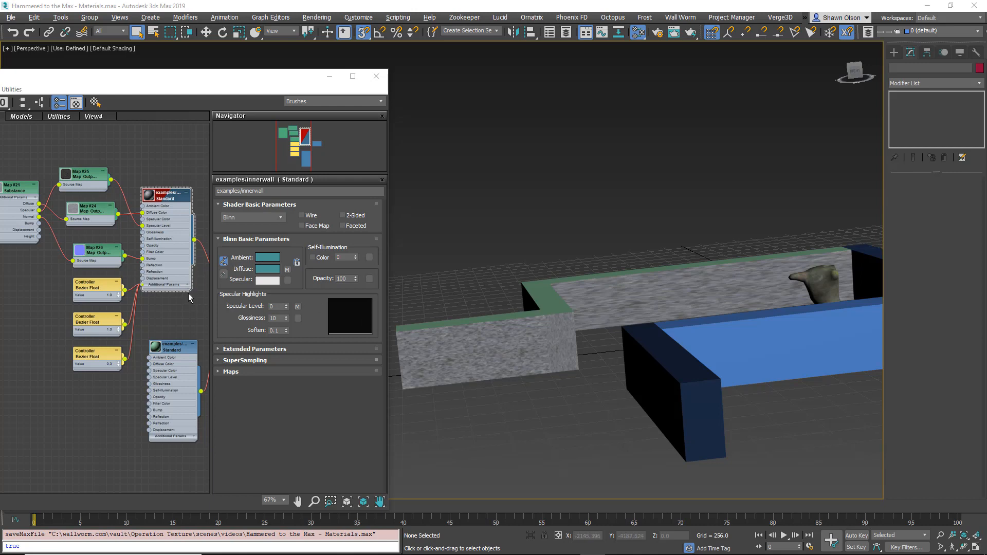
Step: Maximize the material editor and move the second Standard wall material well below the inner wall nodes
left_click_drag(222, 81, 441, 1)
left_click_drag(340, 277, 383, 414)
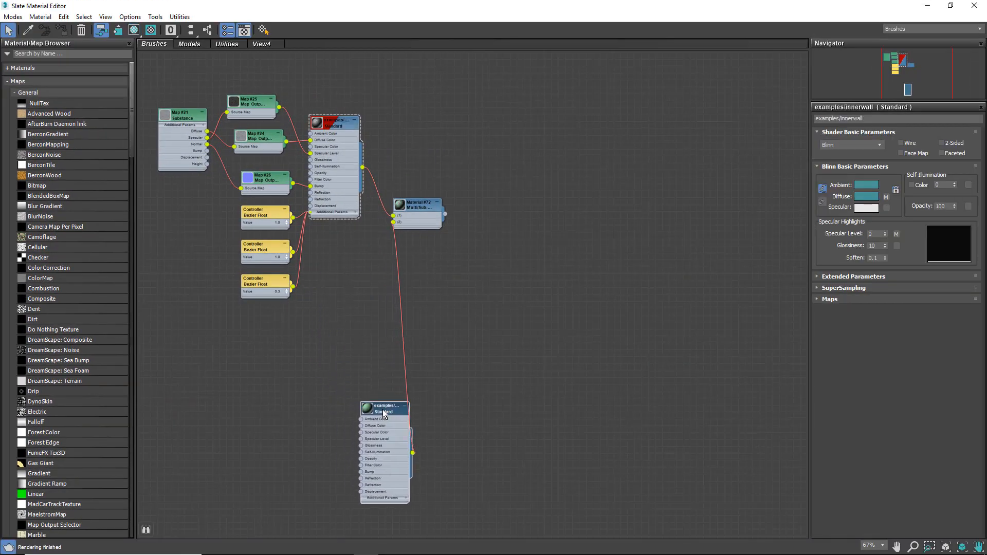
middle_click_drag(383, 414, 463, 290)
Step: Add a Substance map beside the second wall material and load Granite_01.sbsar from the textures folder into it
right_click(271, 278)
mouse_move(303, 294)
mouse_move(378, 300)
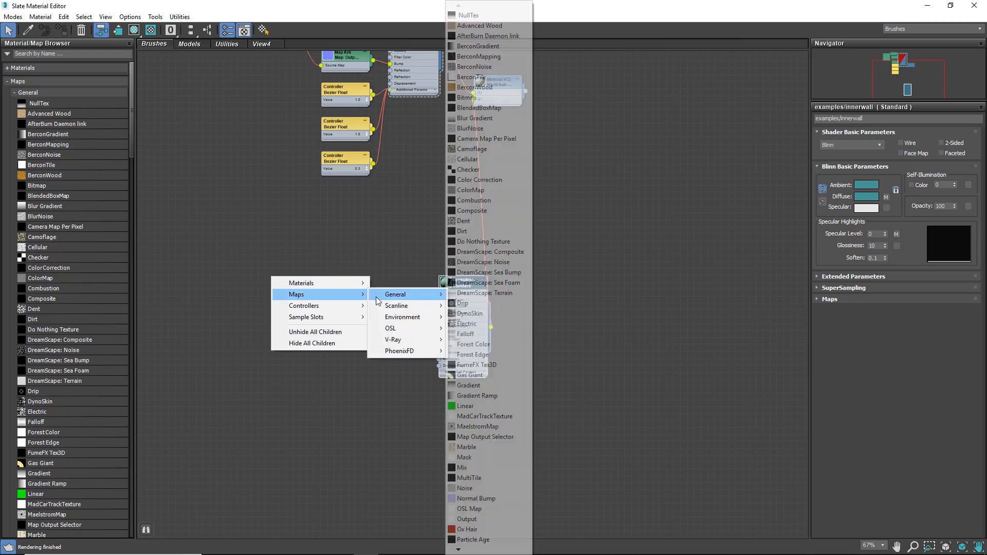
mouse_move(482, 551)
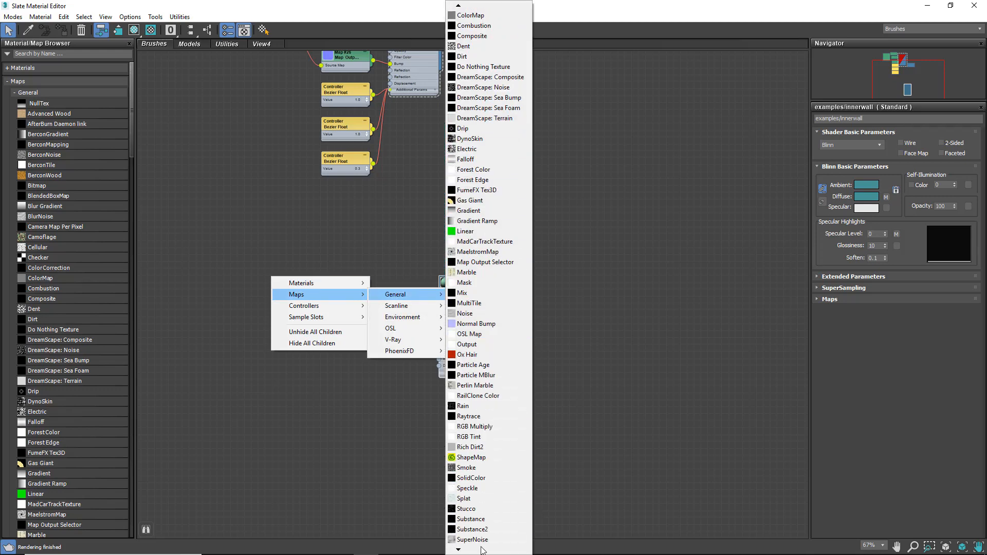
left_click(470, 501)
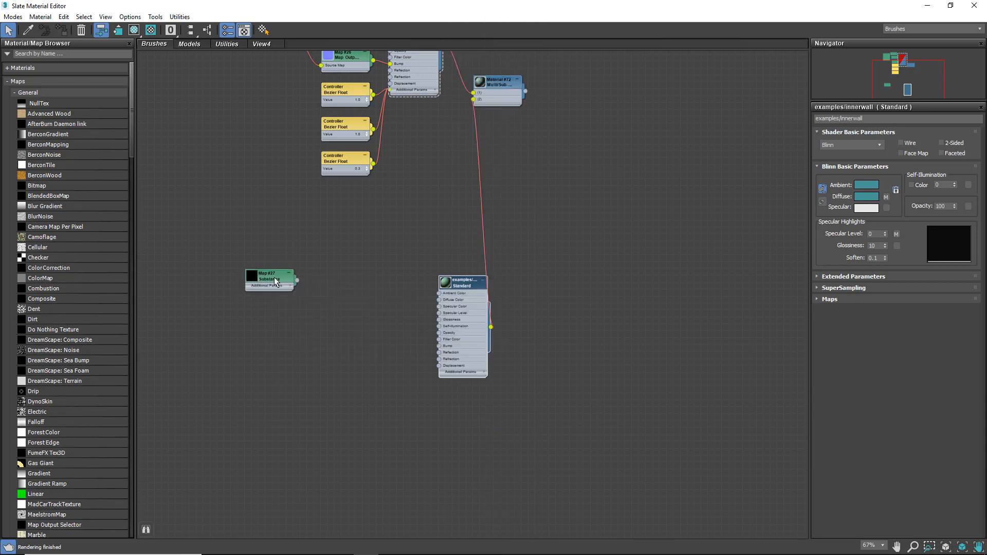
double_click(276, 282)
left_click(862, 161)
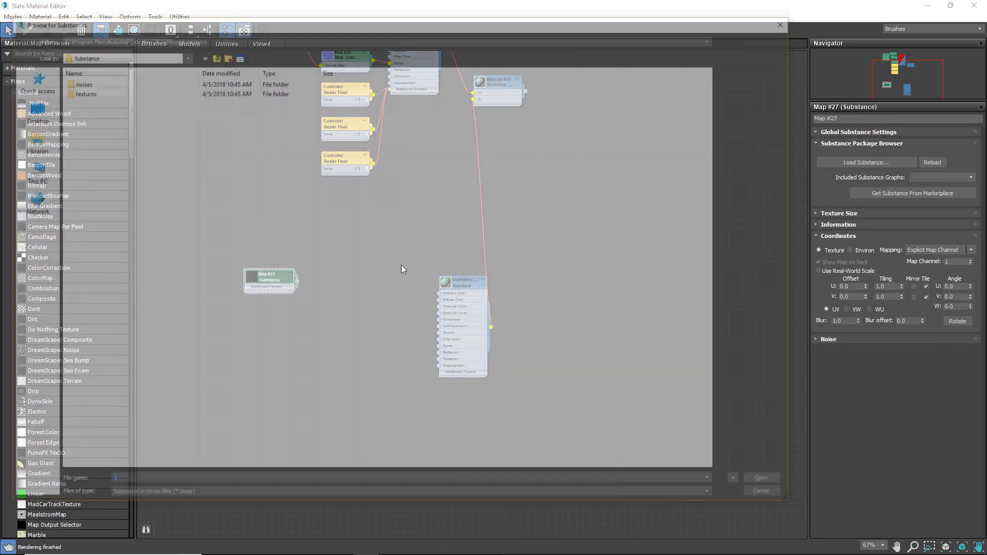
double_click(83, 92)
double_click(119, 326)
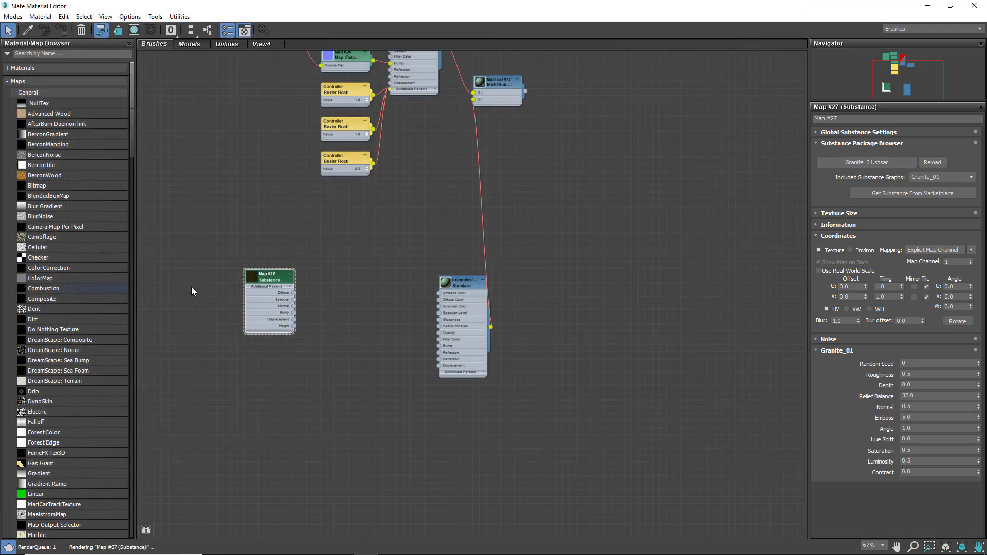
Step: Connect the second Substance's Diffuse, Specular and Normal outputs to the second wall material's Diffuse Color, Specular Level and Bump
left_click_drag(265, 280, 469, 306)
scroll(348, 284, "up", 2)
left_click_drag(345, 283, 468, 323)
left_click_drag(258, 369, 468, 367)
Step: Reposition the second Substance node and enlarge its preview thumbnail for a close view of the granite pattern
left_click_drag(219, 332, 229, 304)
double_click(218, 308)
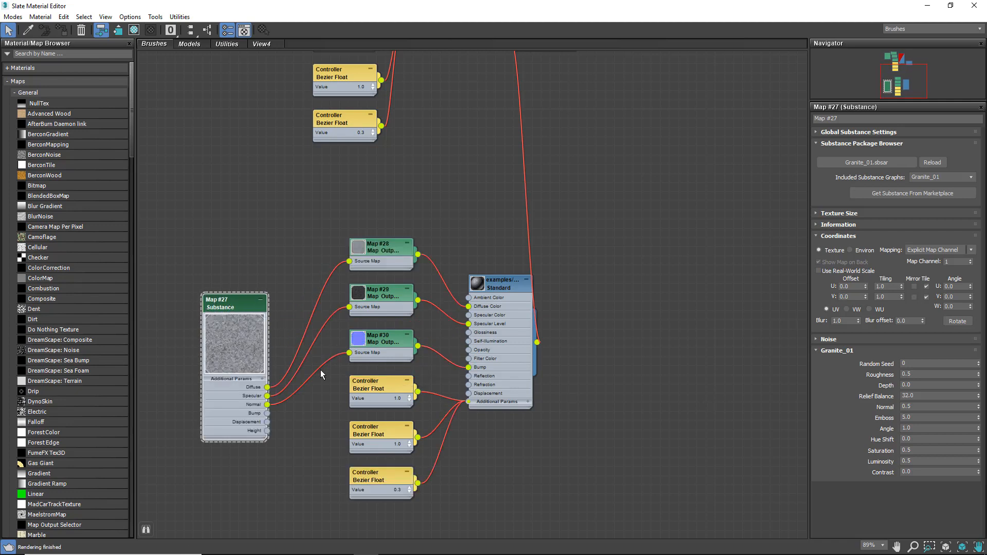
scroll(275, 347, "up", 7)
middle_click_drag(230, 350, 270, 287)
scroll(361, 301, "up", 1)
middle_click_drag(362, 302, 332, 306)
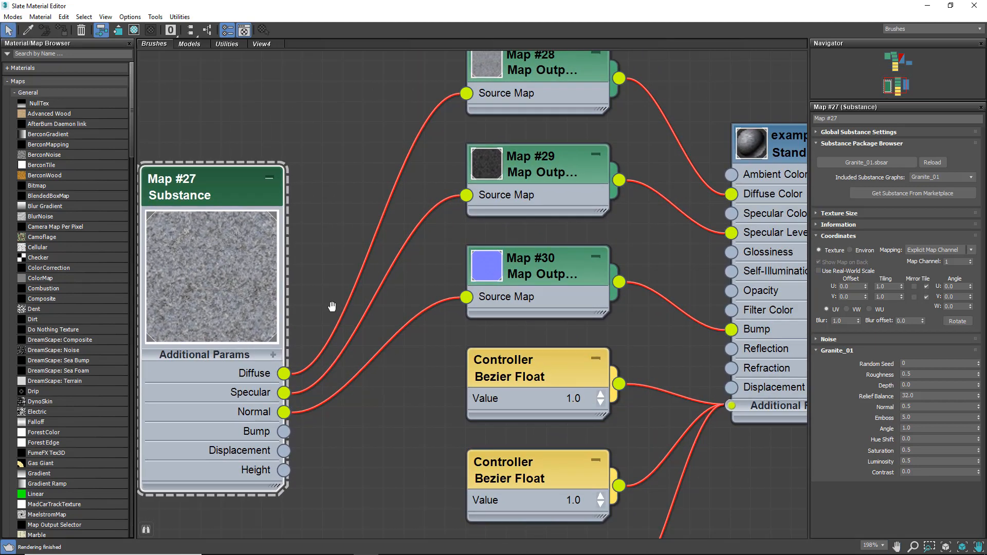
Step: Set the second granite Substance's Roughness to 1.0, Depth to 0.69, Hue Shift to 0.75 and Saturation to 0.55
left_click_drag(980, 379, 980, 324)
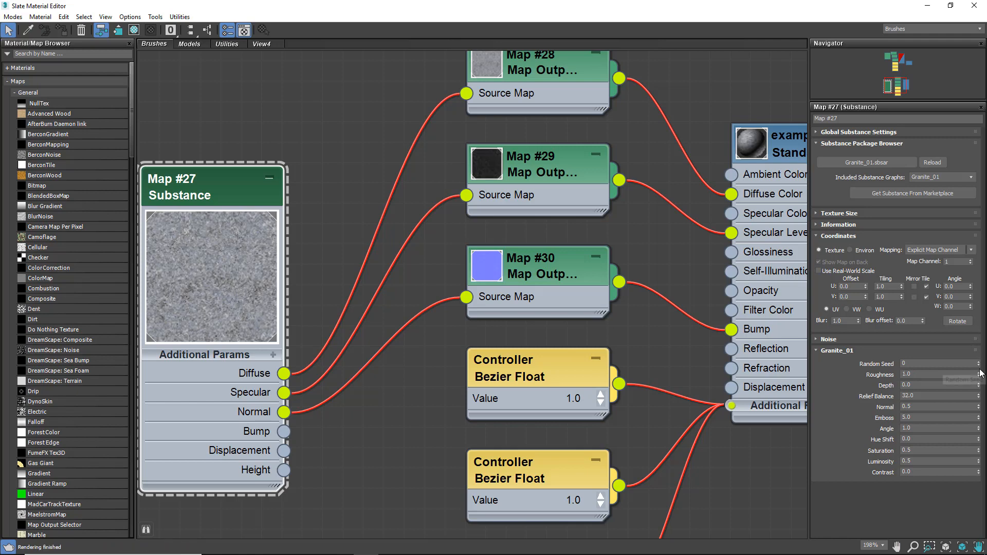
left_click_drag(978, 385, 6, 365)
left_click_drag(978, 450, 5, 442)
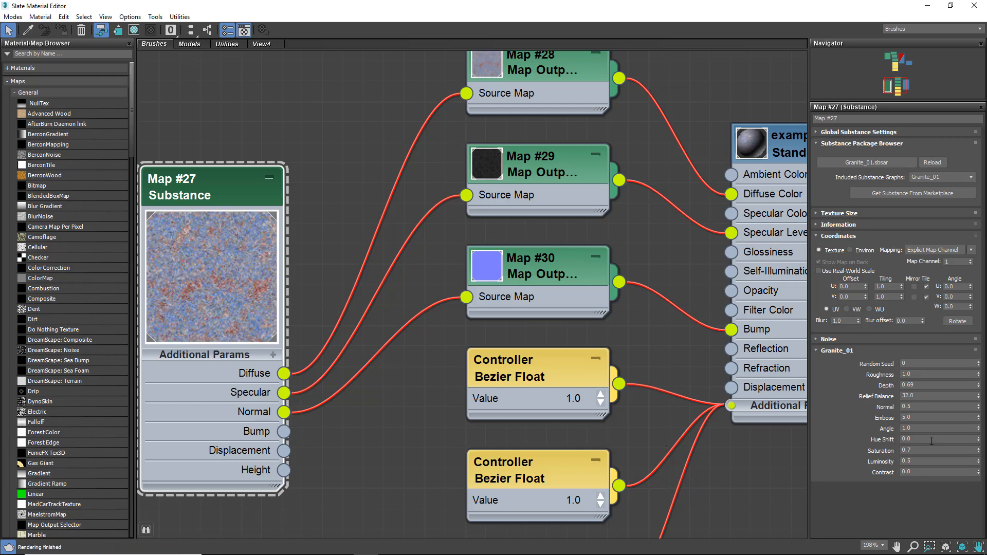
left_click_drag(978, 438, 8, 399)
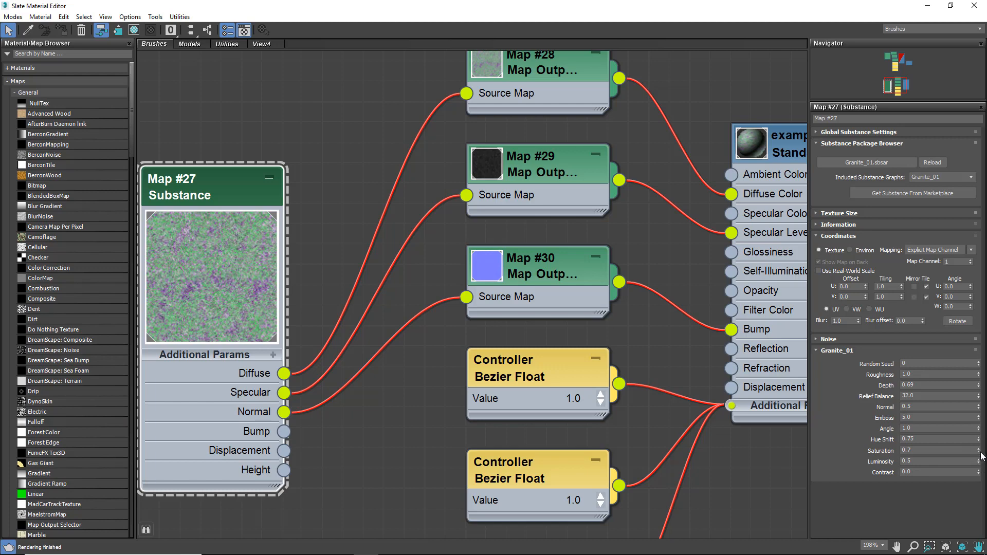
left_click_drag(978, 451, 980, 445)
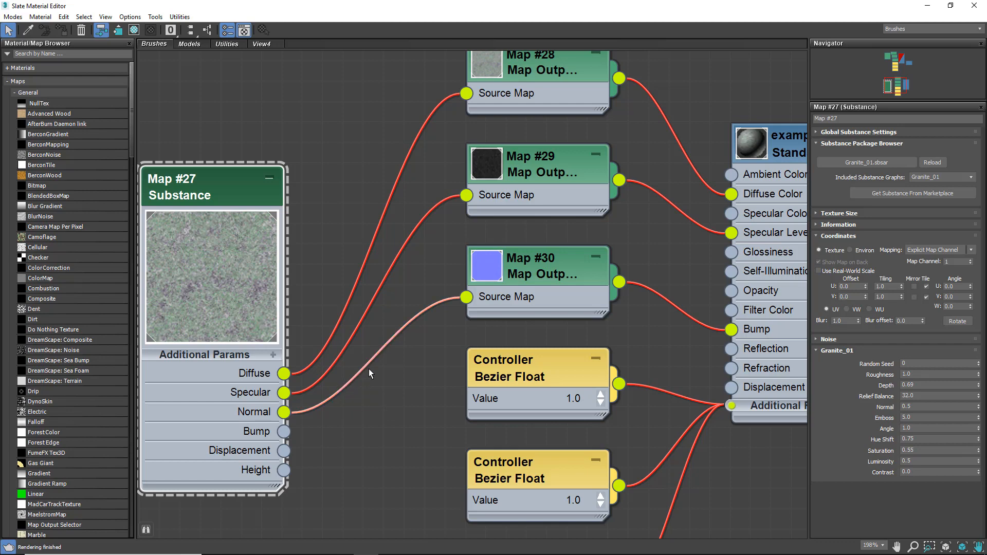
Step: Display the maps of the examples/outterwall material in the viewport, with the Slate Material Editor reduced to a smaller window
scroll(369, 369, "down", 8)
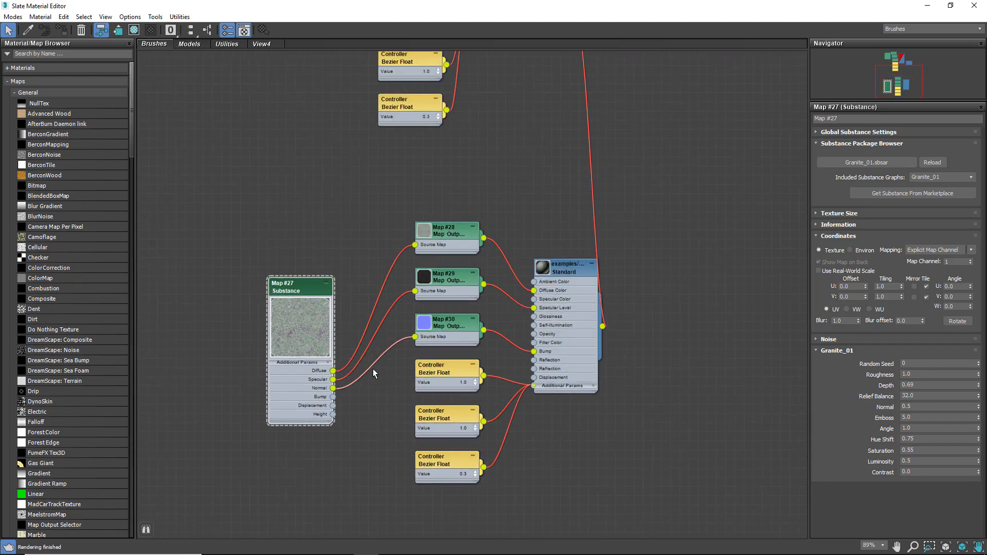
scroll(372, 369, "down", 5)
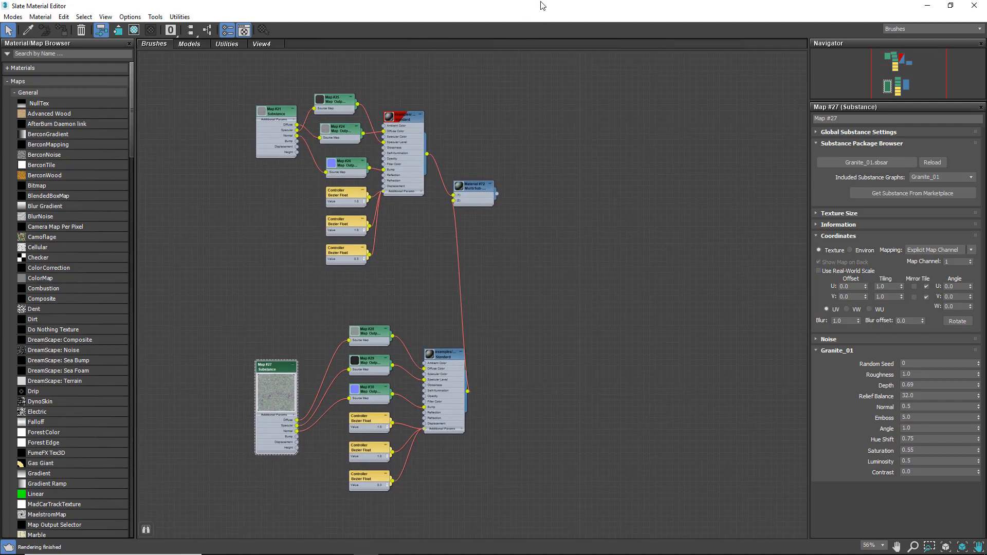
left_click_drag(543, 6, 317, 59)
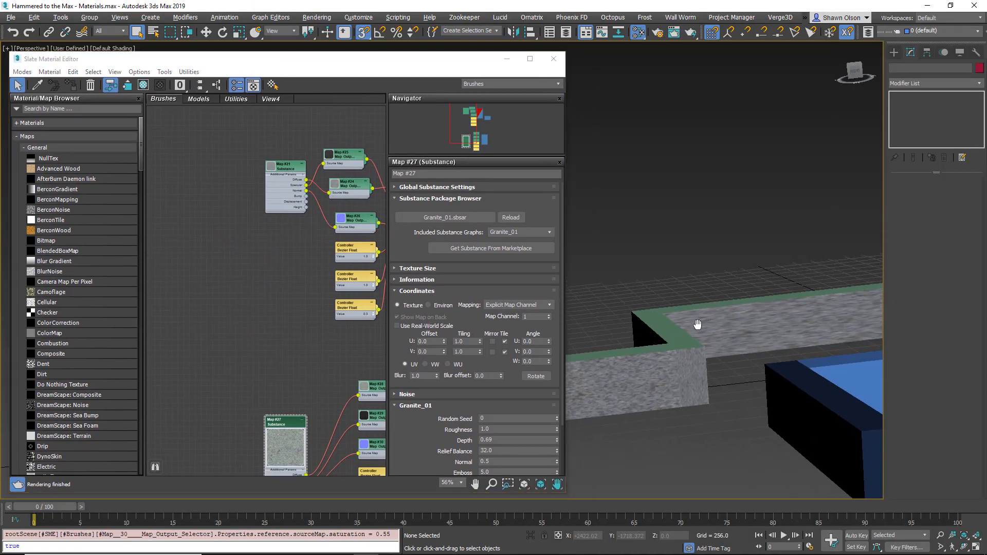
middle_click_drag(697, 325, 641, 328)
middle_click_drag(308, 403, 184, 310)
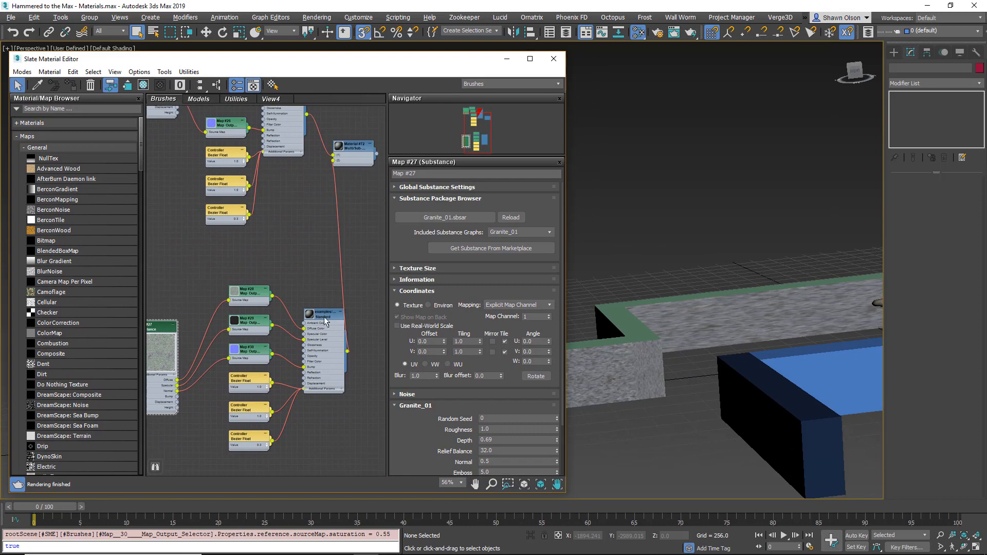
double_click(327, 323)
left_click(143, 85)
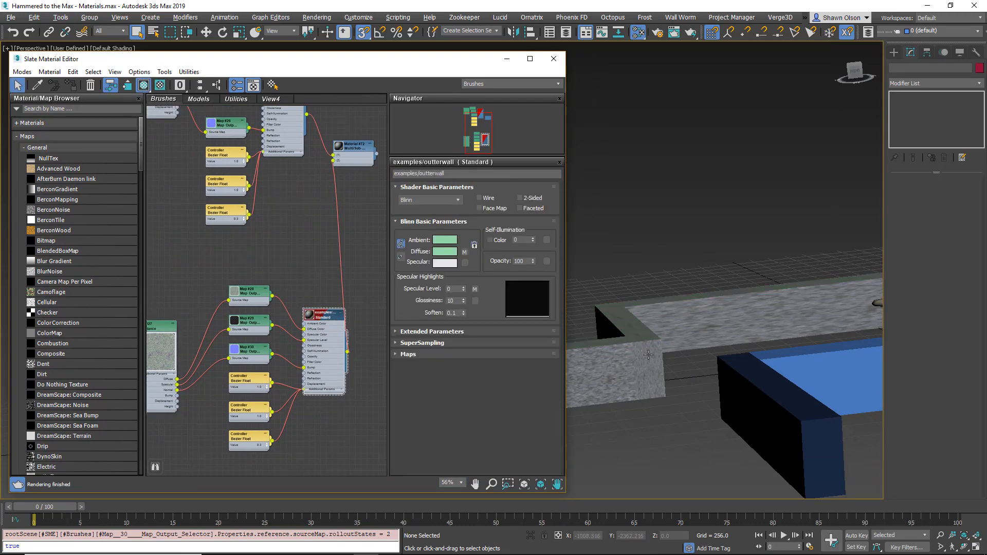
Step: Save the scene and move the Slate Material Editor off the main screen to expose the whole viewport
middle_click_drag(648, 354, 692, 379, "alt")
middle_click_drag(633, 299, 714, 362)
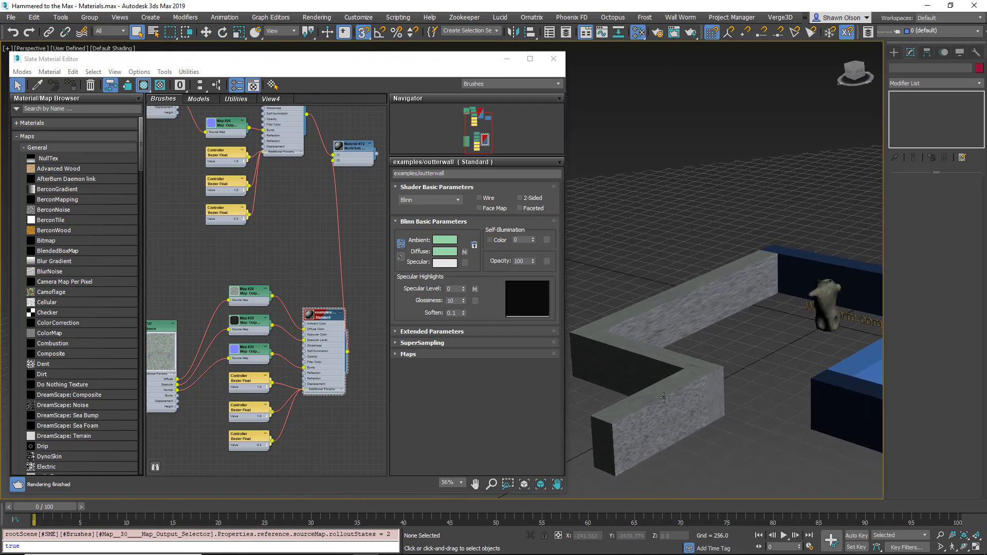
key("ctrl+s")
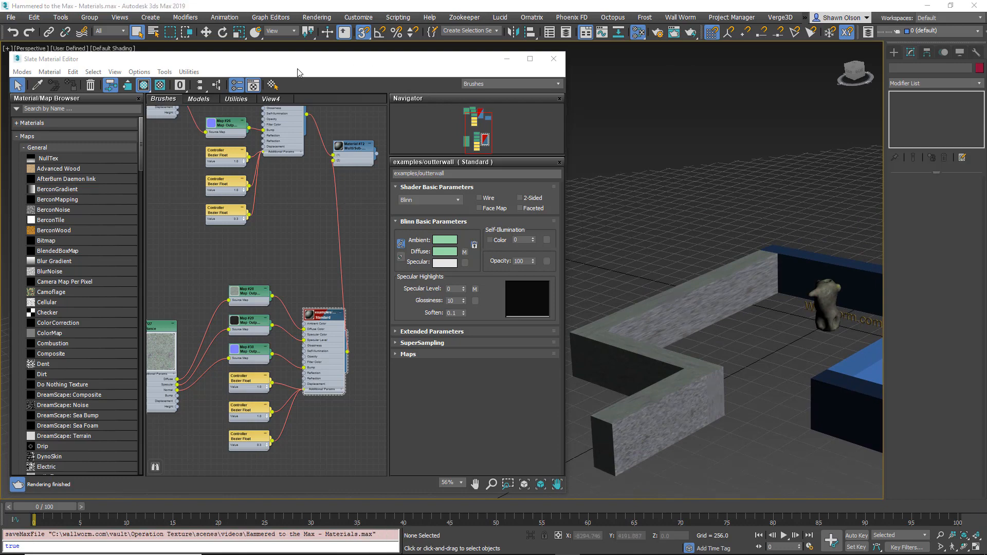
left_click_drag(303, 64, 986, 144)
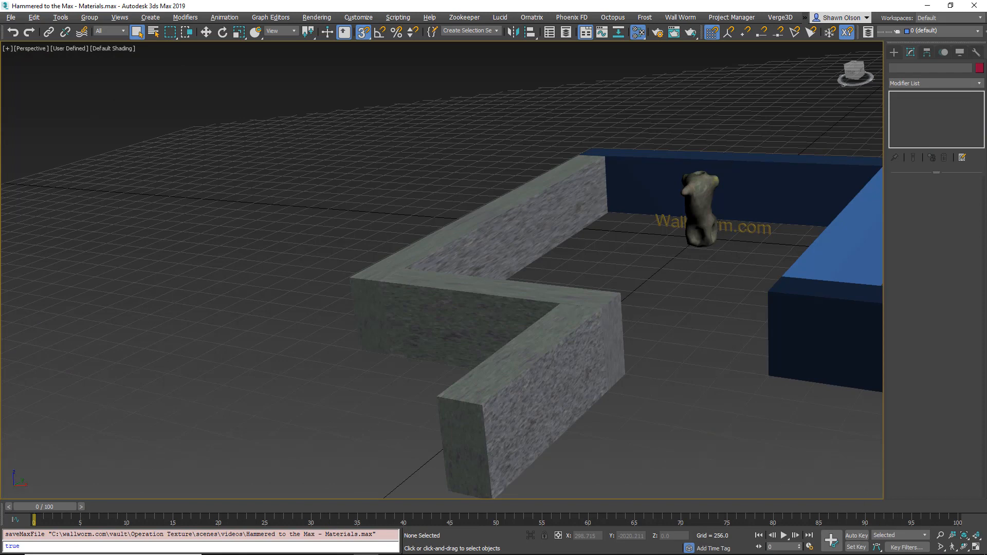
Step: Try a UVW Map modifier on top of the existing modifier stack of the three granite walls
middle_click_drag(655, 339, 529, 294)
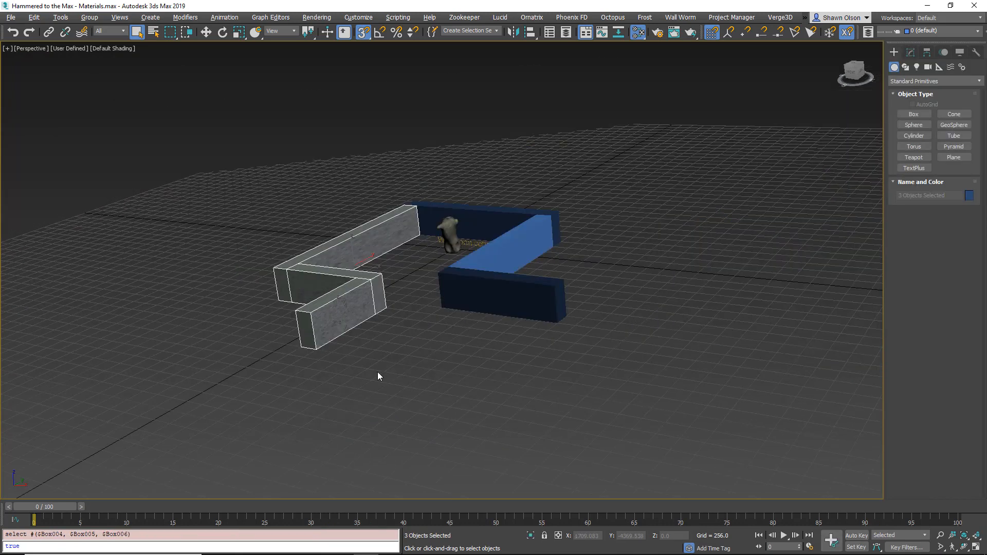
left_click(911, 53)
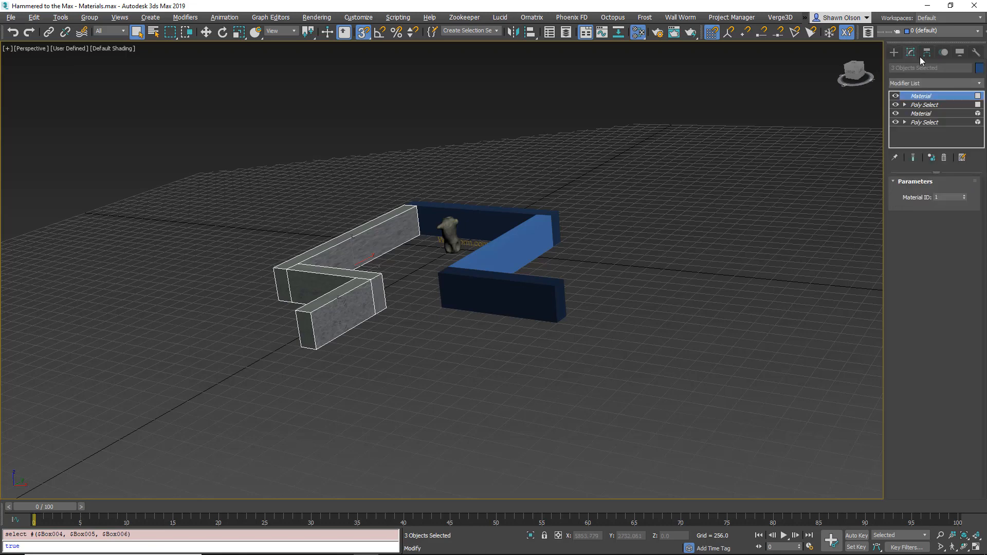
left_click(979, 83)
left_click_drag(980, 96, 980, 414)
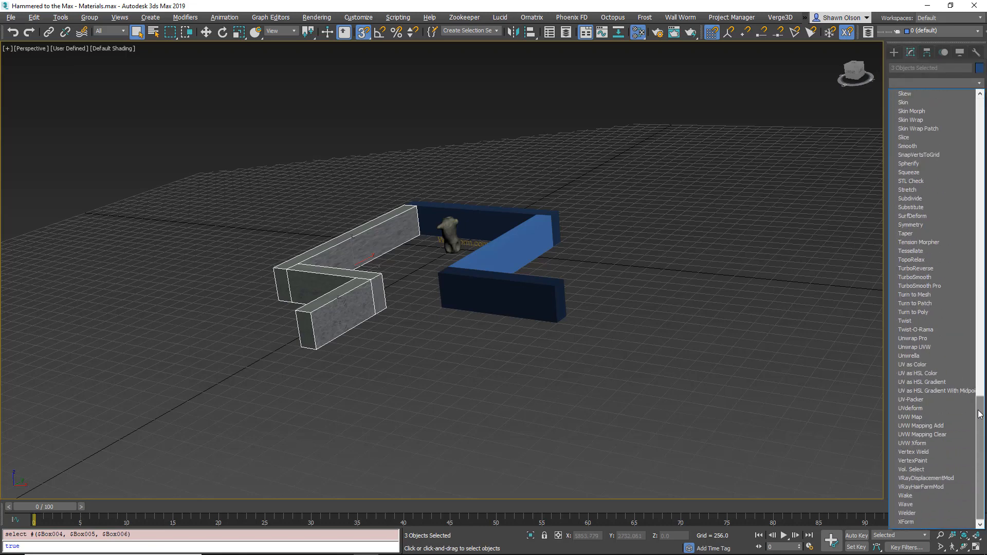
left_click(919, 417)
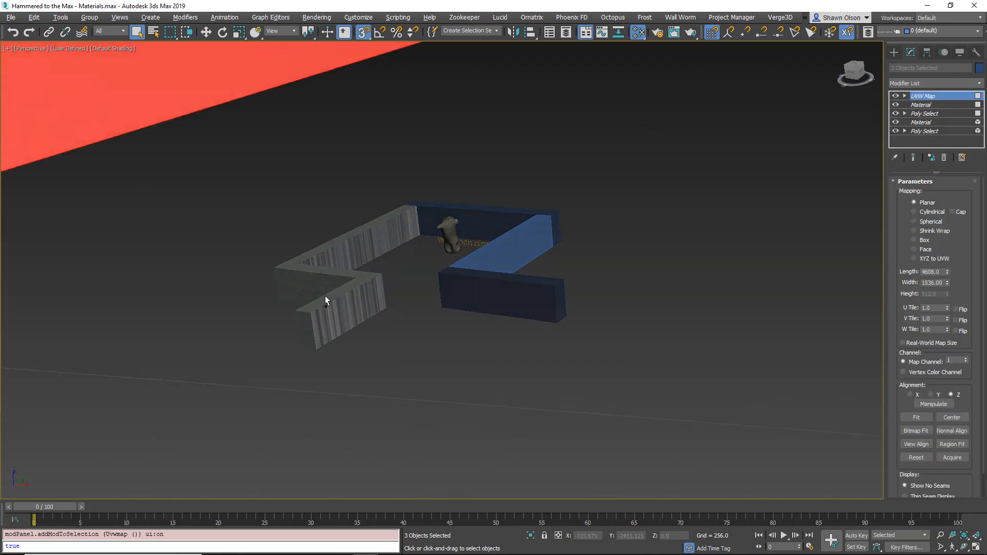
scroll(324, 295, "up", 4)
middle_click_drag(325, 295, 296, 283, "alt")
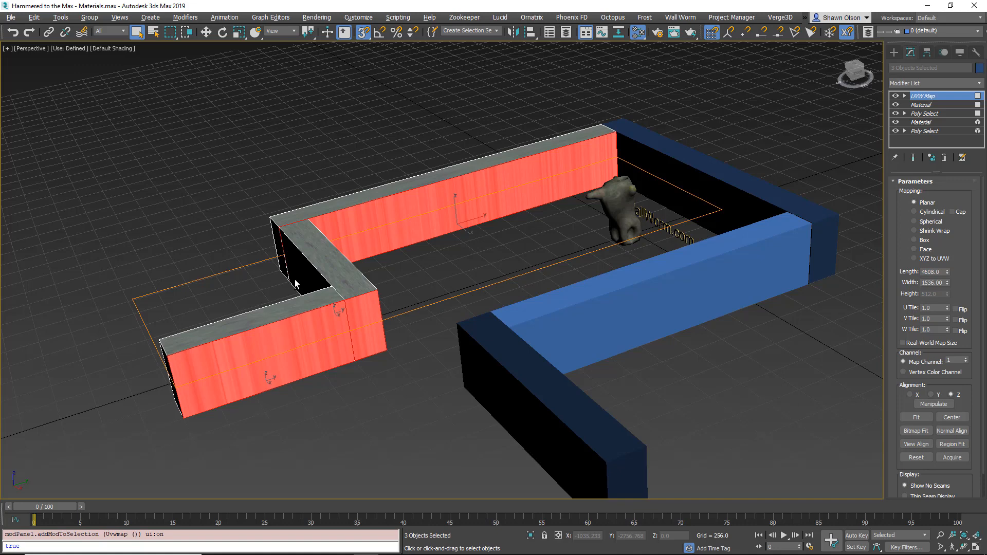
key("z")
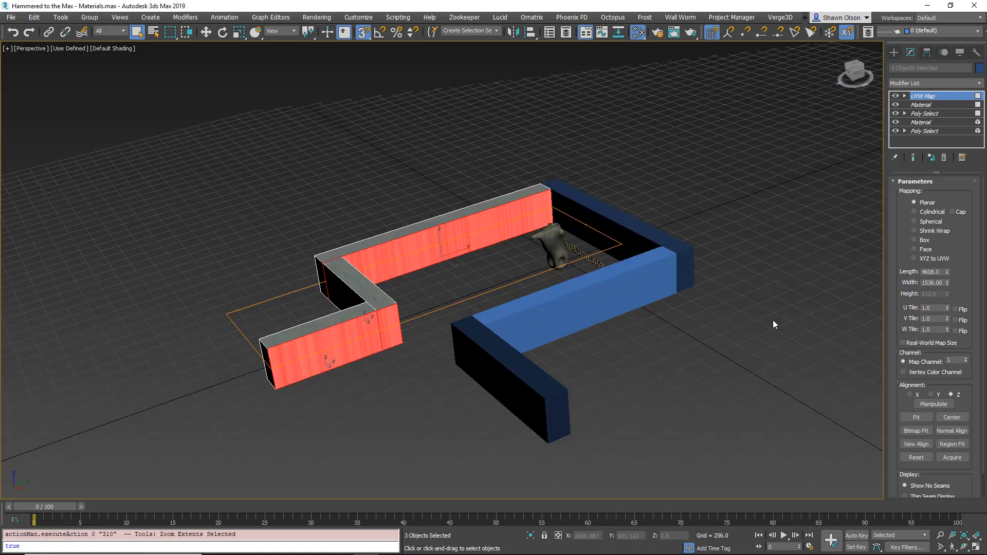
right_click(945, 101)
left_click(893, 115)
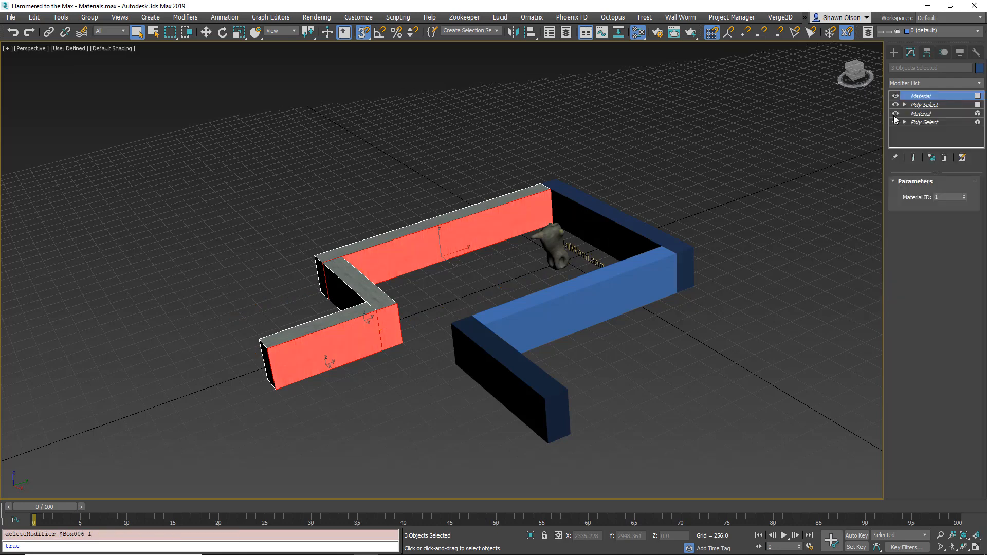
Step: Convert the three selected granite walls to Editable Poly
right_click(345, 254)
mouse_move(380, 423)
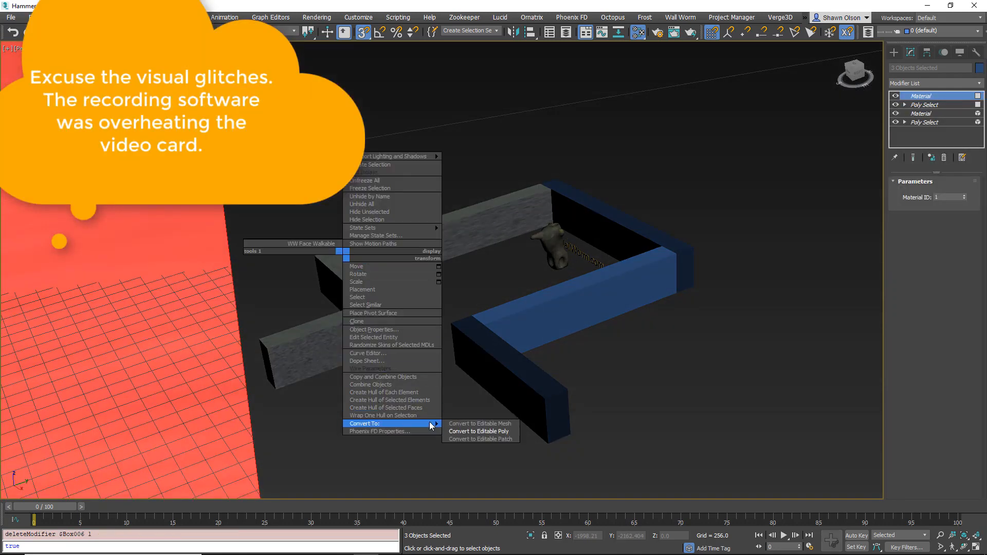
left_click(478, 434)
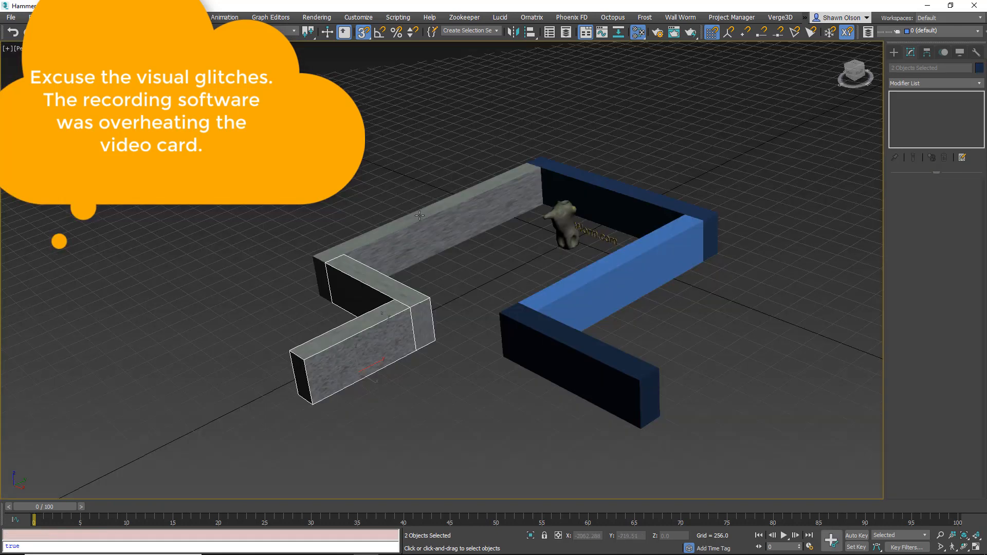
Step: Add one shared UVW Map modifier to all three granite walls and set its mapping to Box
left_click(420, 215, "ctrl")
left_click(980, 83)
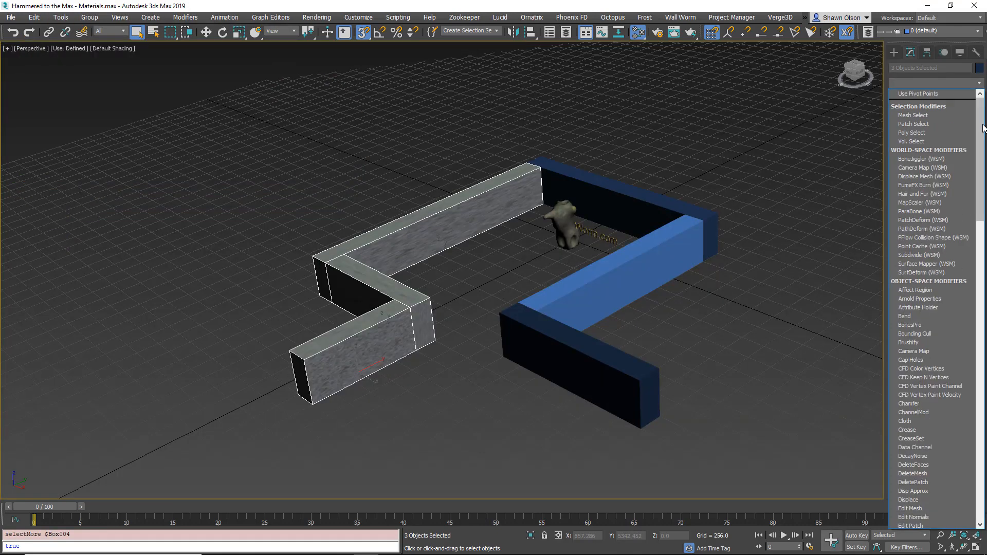
scroll(972, 430, "down", 20)
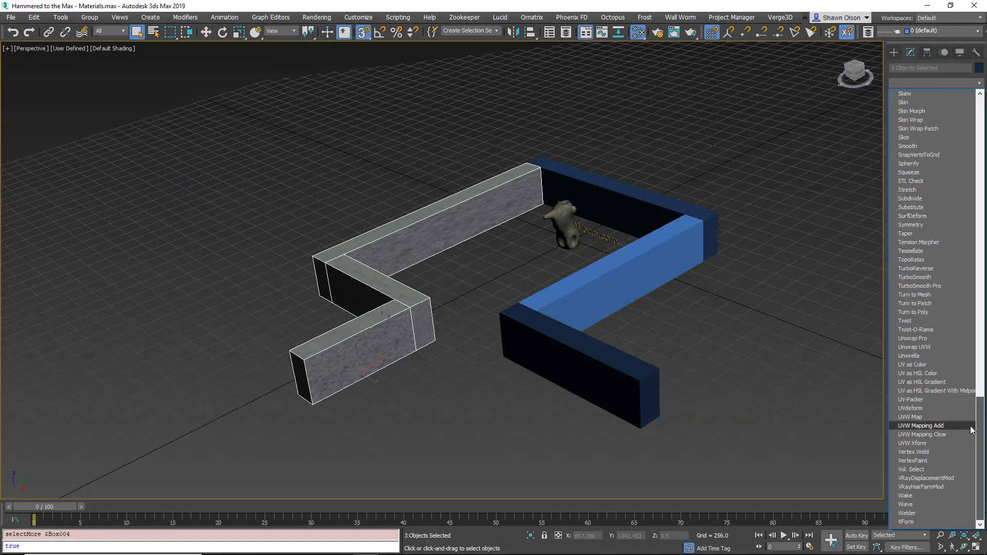
left_click(921, 418)
scroll(357, 282, "up", 8)
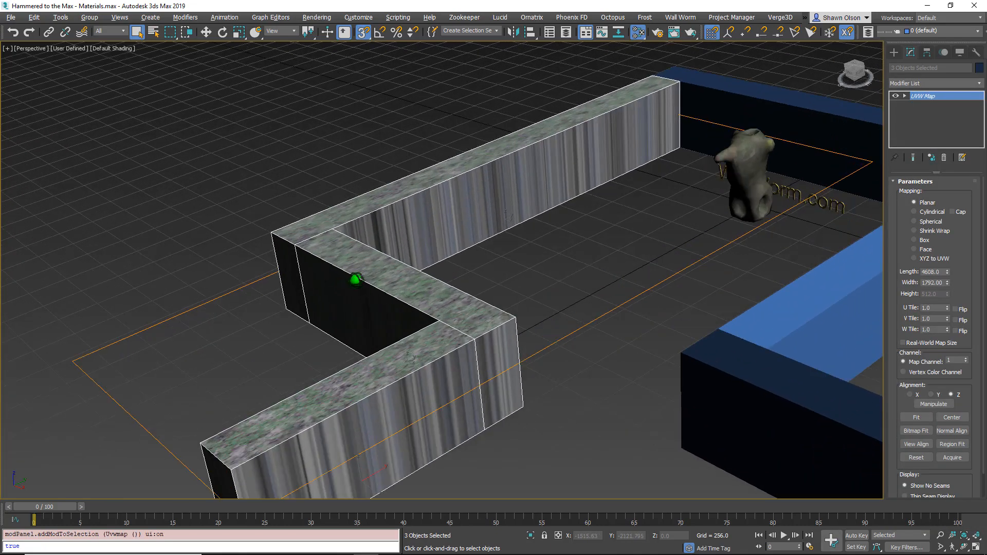
middle_click_drag(313, 320, 335, 261, "alt")
scroll(319, 359, "up", 3)
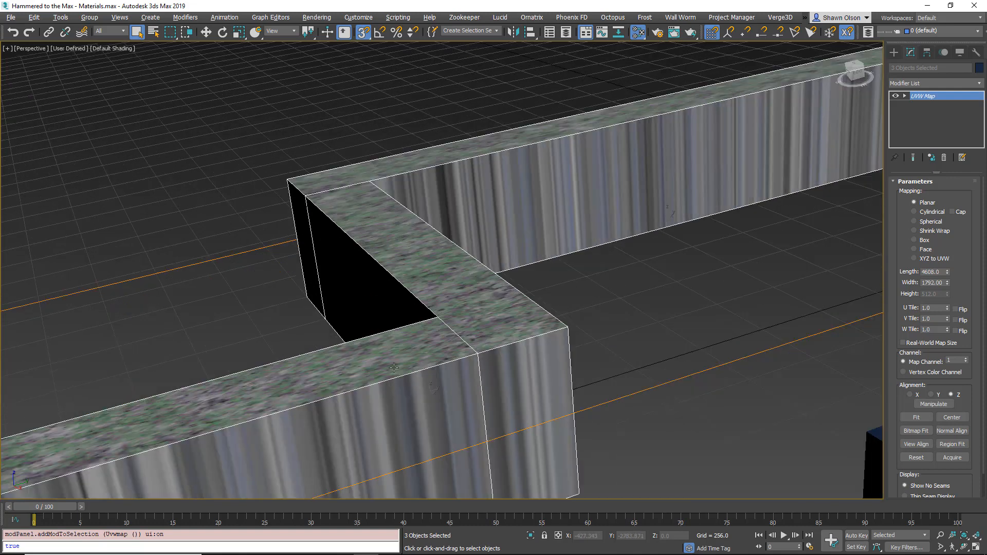
scroll(406, 354, "down", 2)
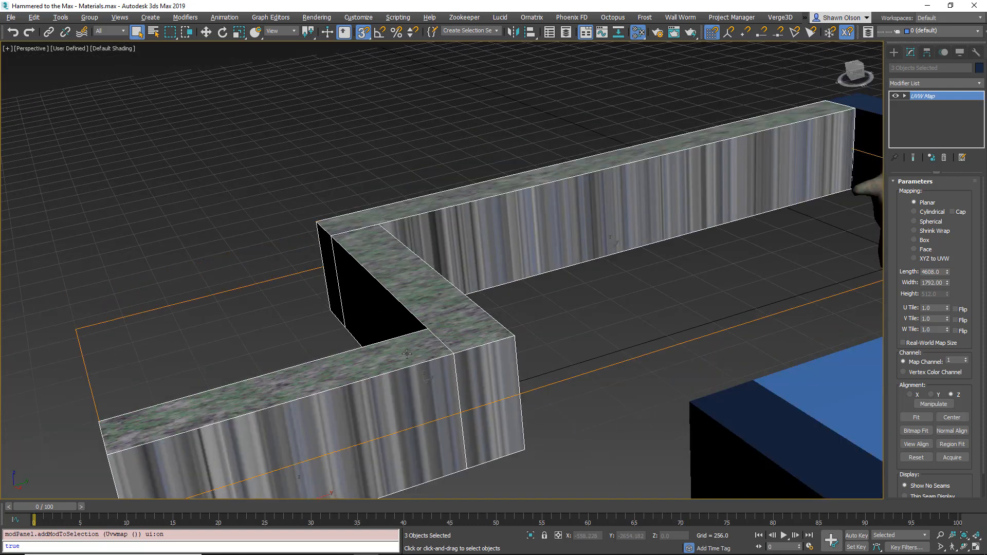
left_click(915, 240)
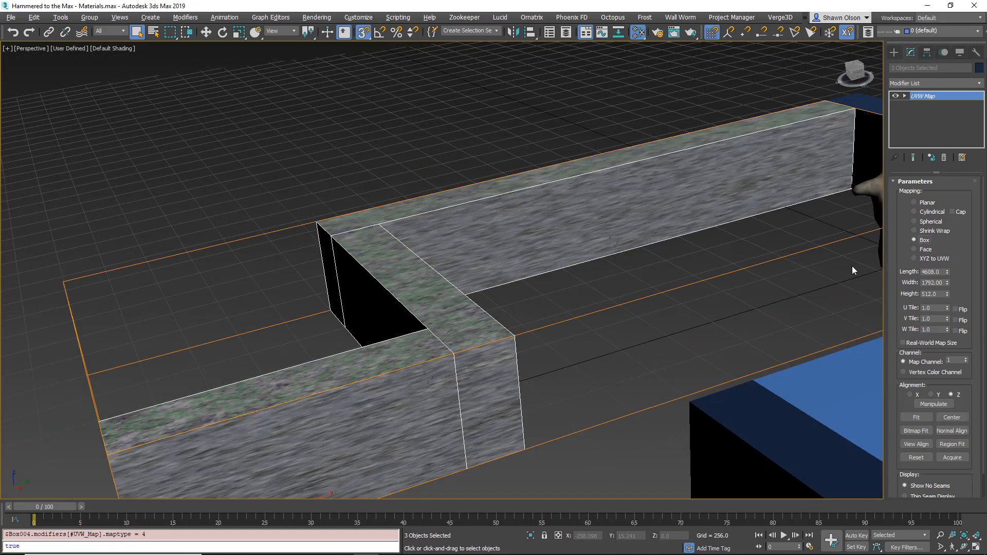
Step: Set the box mapping's length, width and height to 256
scroll(599, 353, "down", 3)
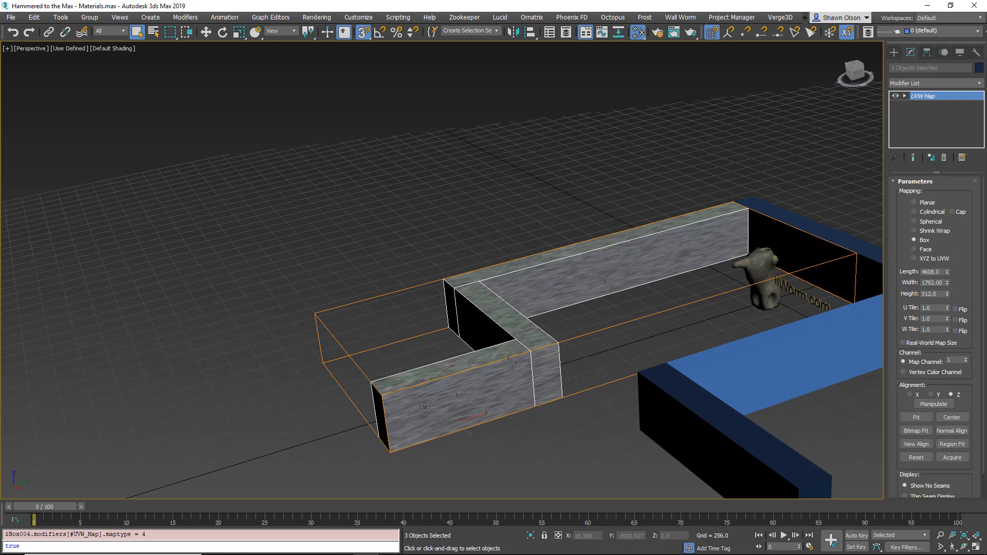
double_click(940, 272)
type("256")
key("Tab")
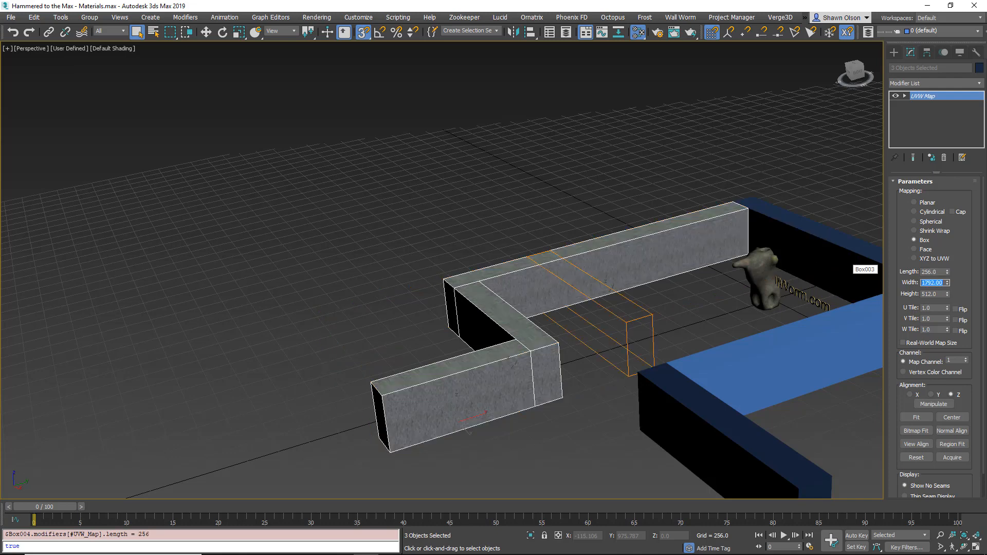
type("256")
key("Tab")
type("256")
key("Tab")
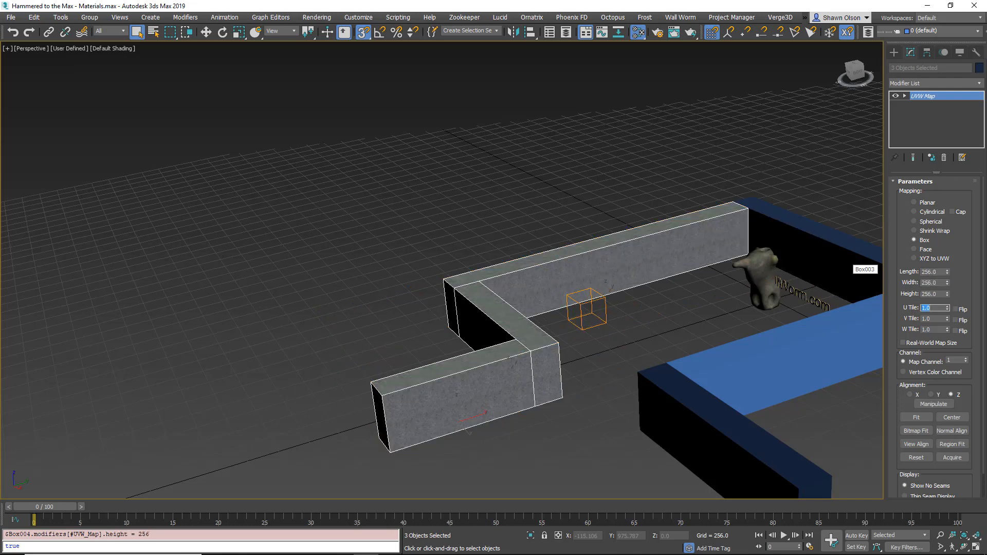
Step: Set the shared box mapping's length, width and height to 512
scroll(845, 271, "down", 5)
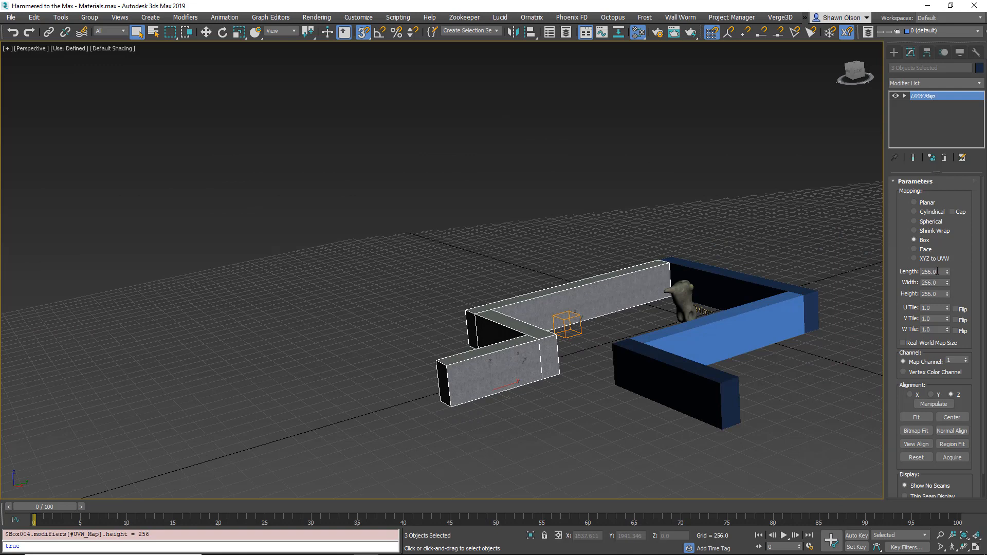
left_click_drag(938, 272, 885, 270)
type("512")
key("Tab")
type("512")
key("Tab")
type("512")
key("Tab")
Step: Examine the granite tiling across the wall corner and the UVW Map on the short front wall and the connecting wall
scroll(557, 344, "up", 6)
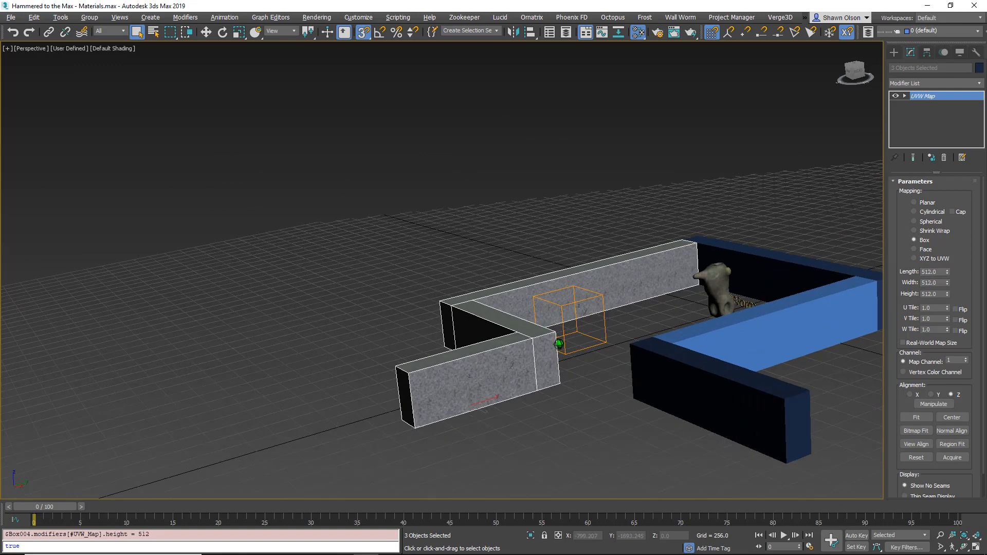
middle_click_drag(551, 302, 607, 390)
left_click(607, 390)
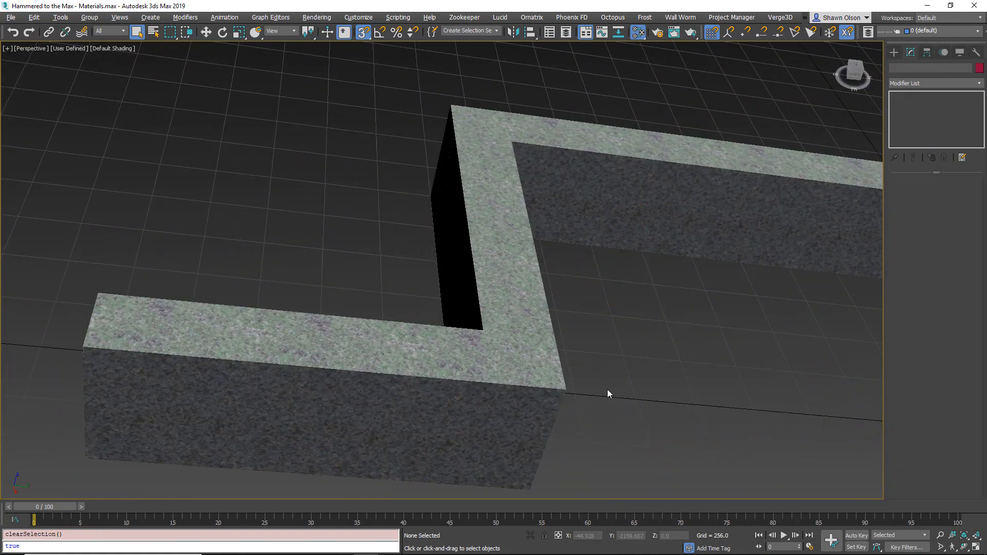
left_click(411, 372)
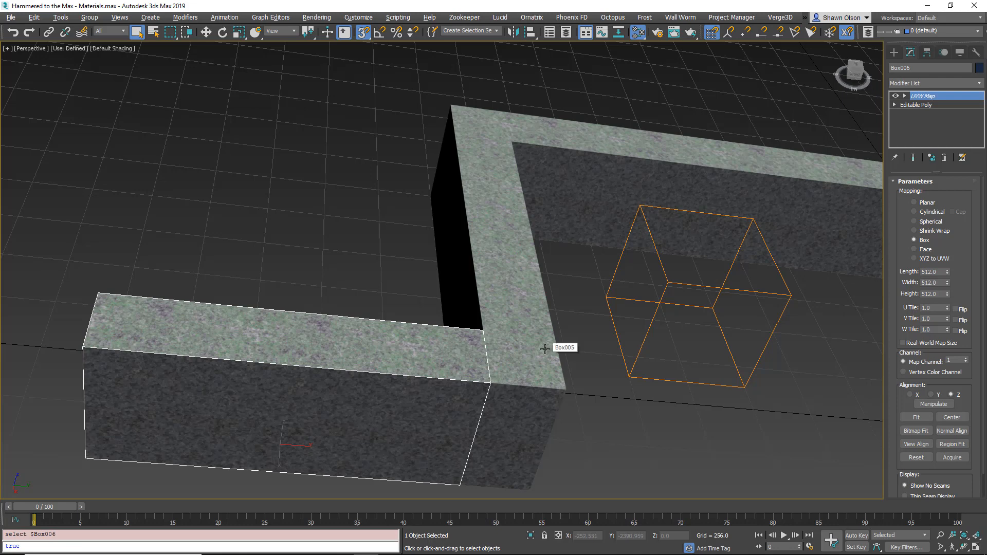
left_click(501, 356)
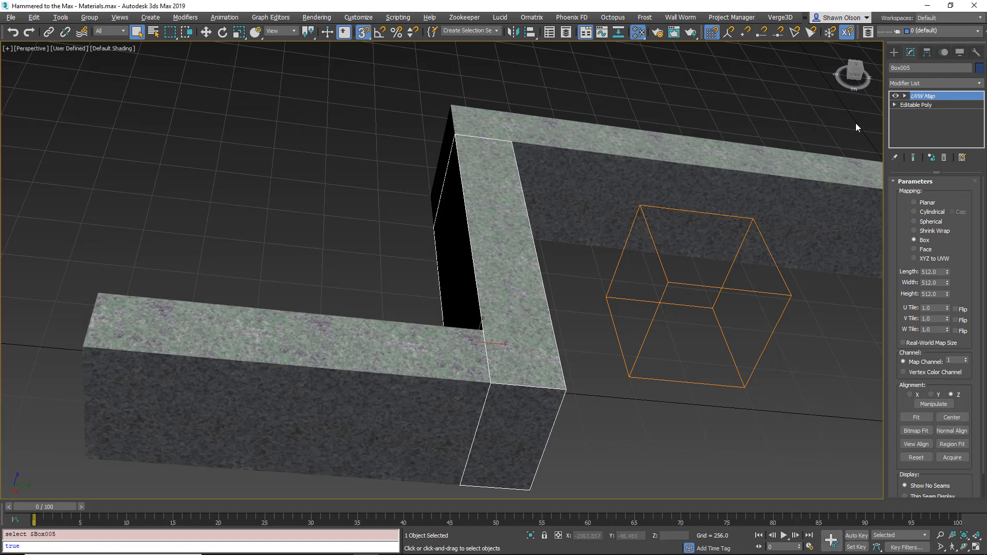
Step: Move the long granite wall's UVW Map gizmo to the outer end of the short front wall, at X 512, Y -4096
left_click(592, 155)
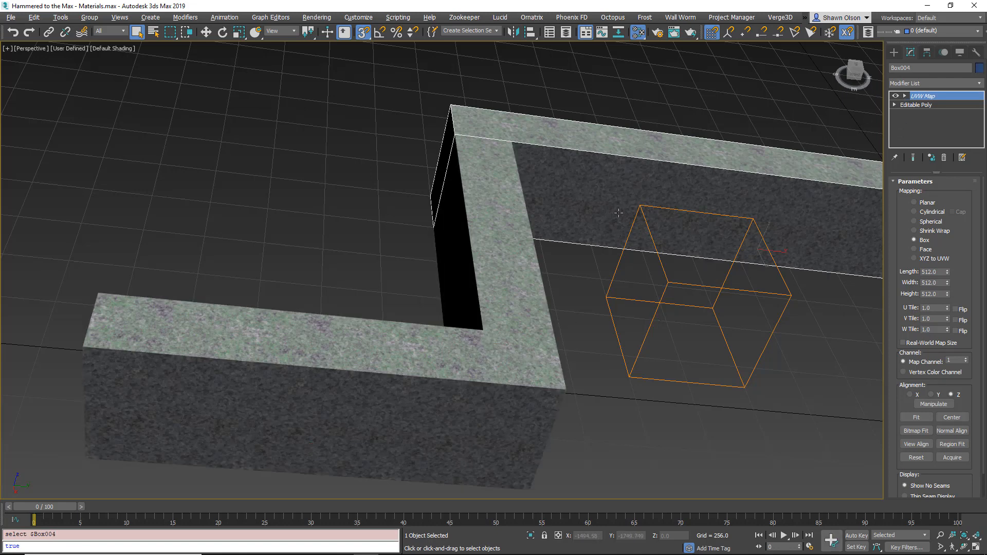
middle_click_drag(666, 229, 586, 205)
scroll(553, 223, "down", 2)
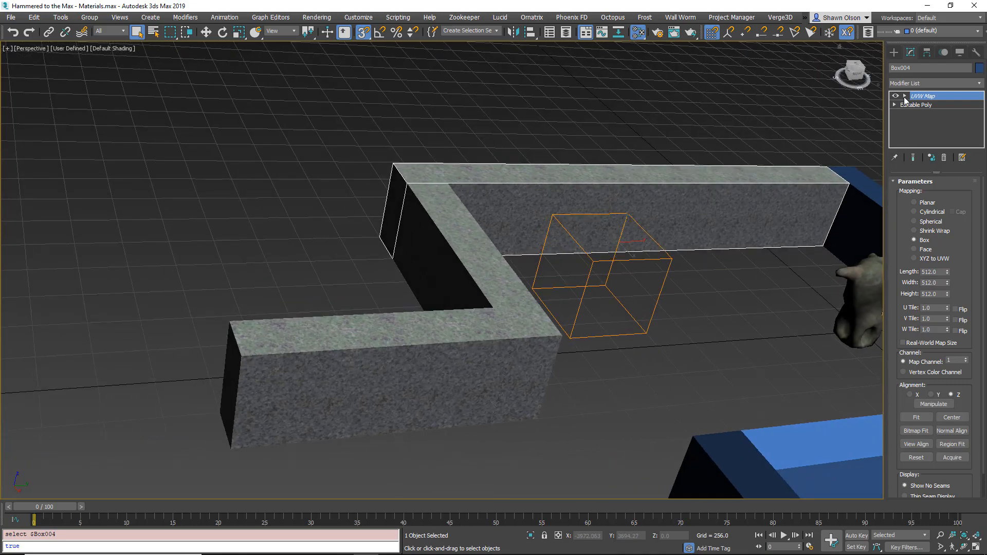
left_click(905, 97)
left_click(921, 104)
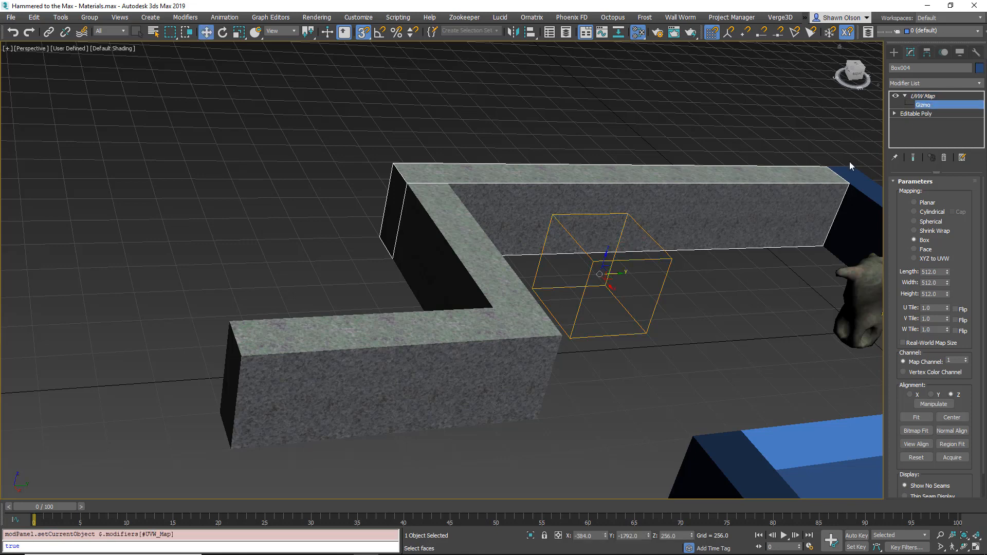
middle_click_drag(595, 307, 557, 322, "alt")
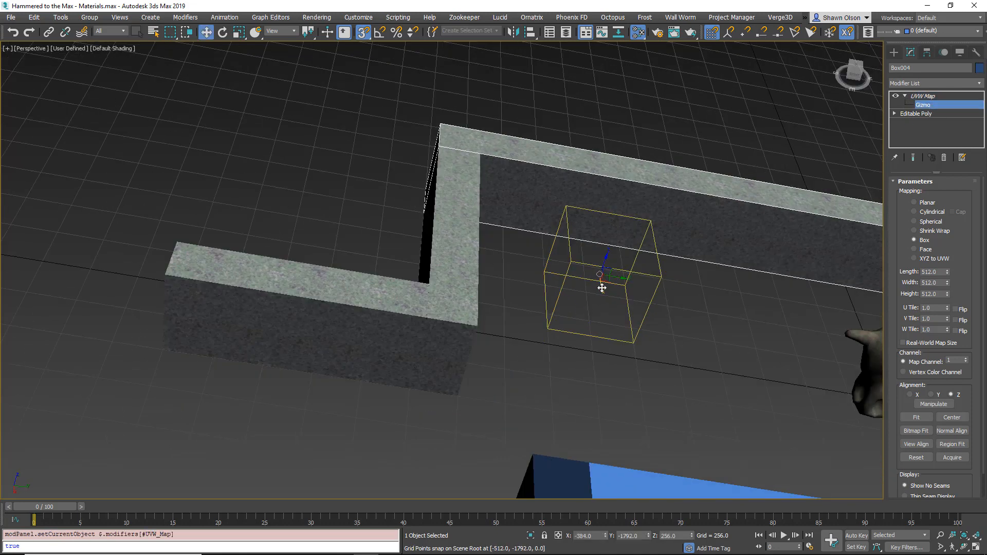
left_click_drag(609, 281, 185, 348)
middle_click_drag(185, 348, 176, 324, "alt")
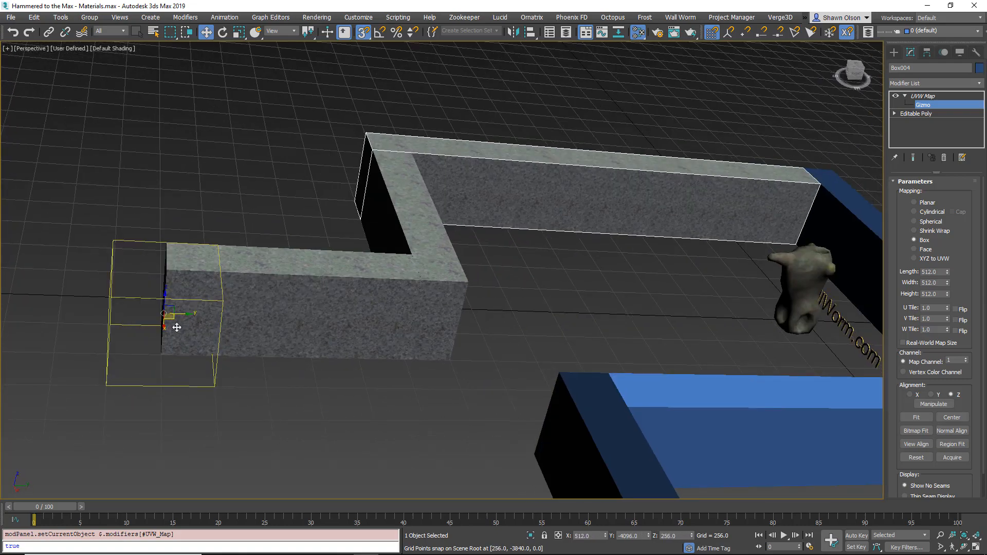
Step: Move the UVW Map gizmo along Y to -2560 at the front wall's inner corner and leave gizmo editing
left_click_drag(170, 319, 453, 352)
middle_click_drag(645, 293, 562, 293, "alt")
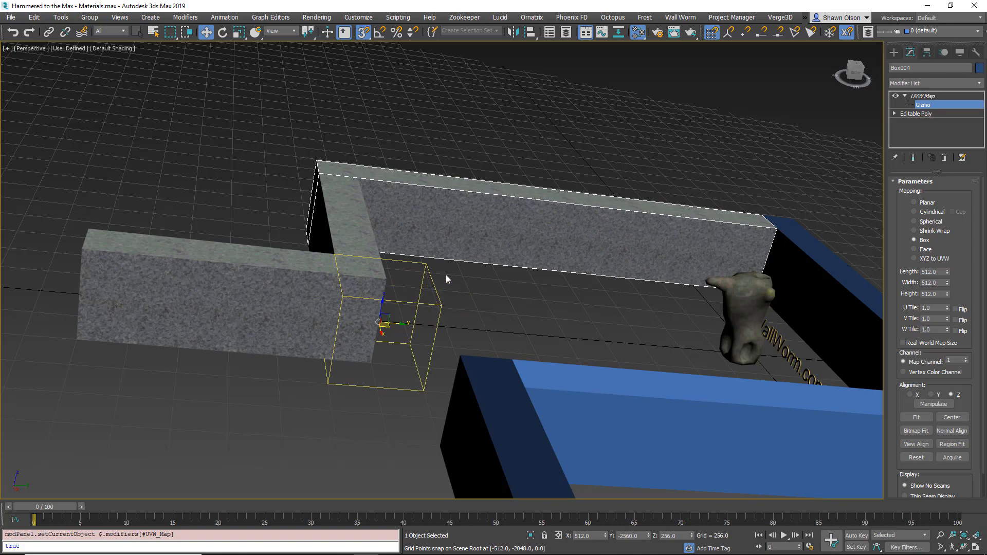
scroll(446, 275, "down", 3)
middle_click_drag(501, 323, 519, 328, "alt")
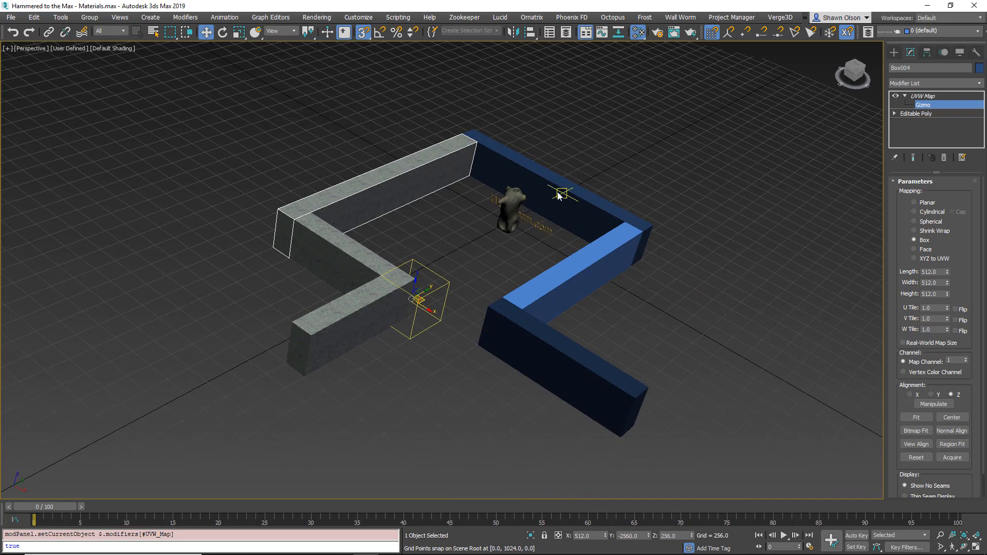
left_click(923, 96)
left_click(905, 97)
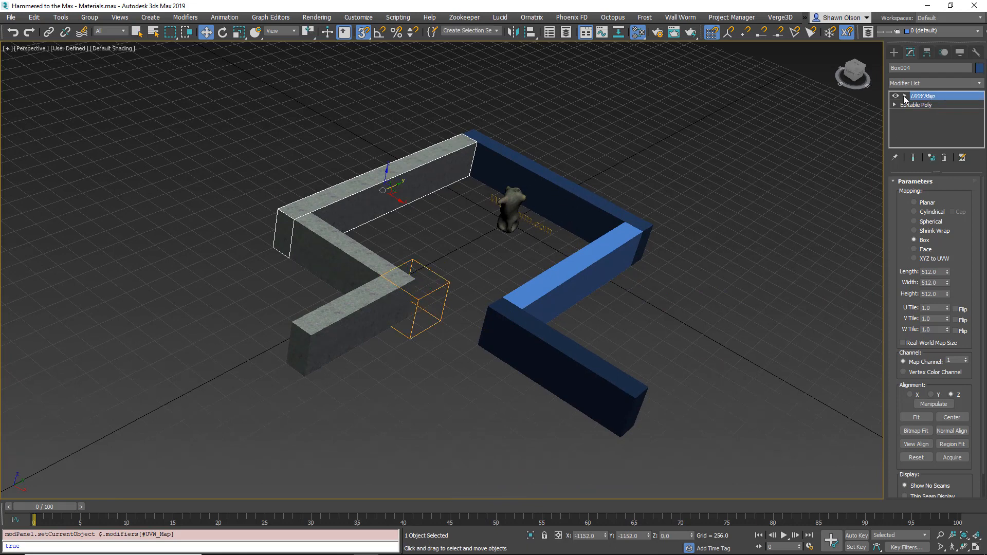
left_click(575, 194)
left_click(598, 260, "ctrl")
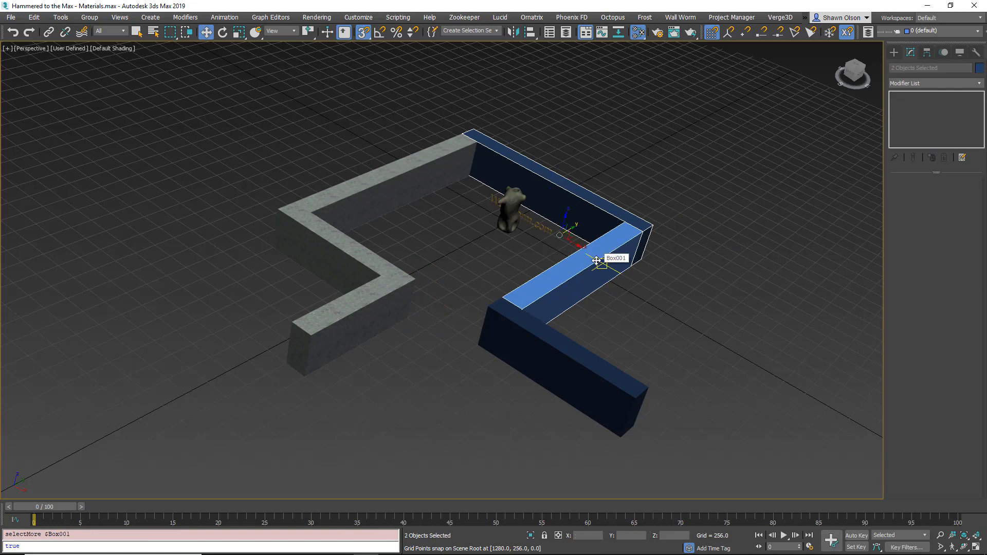
left_click(541, 352, "ctrl")
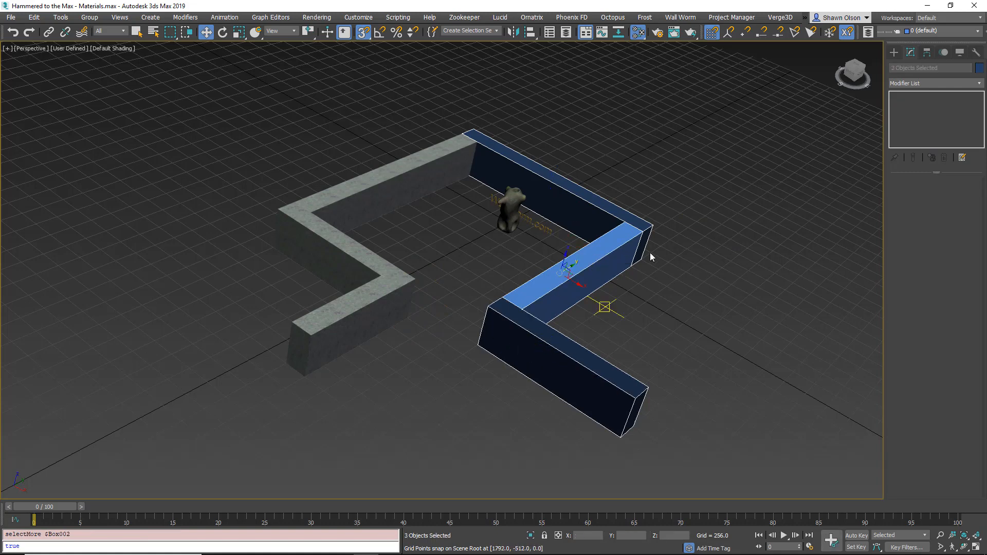
Step: Convert the long blue wall behind the totem to an Editable Poly and attach the other two blue walls to it
left_click(592, 210)
right_click(593, 209)
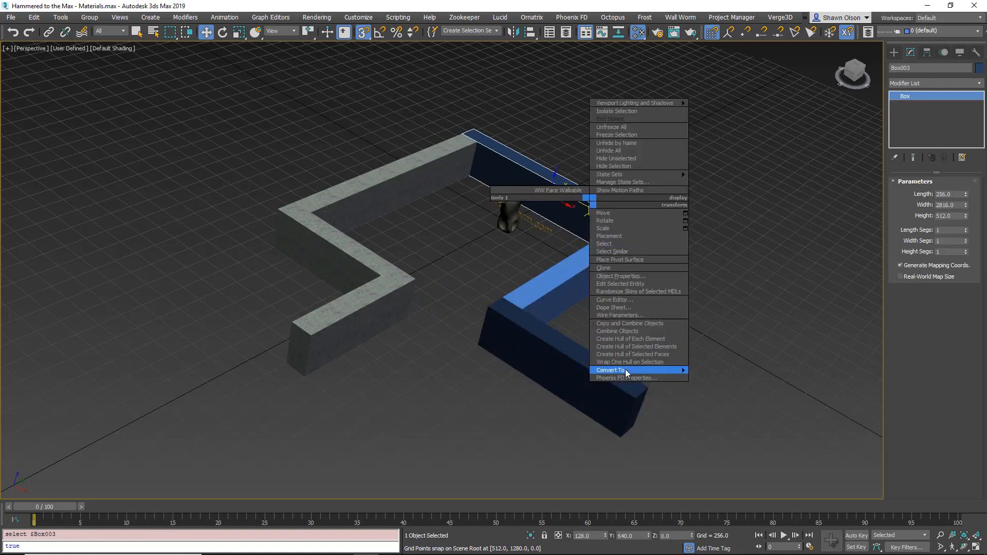
mouse_move(623, 370)
left_click(715, 381)
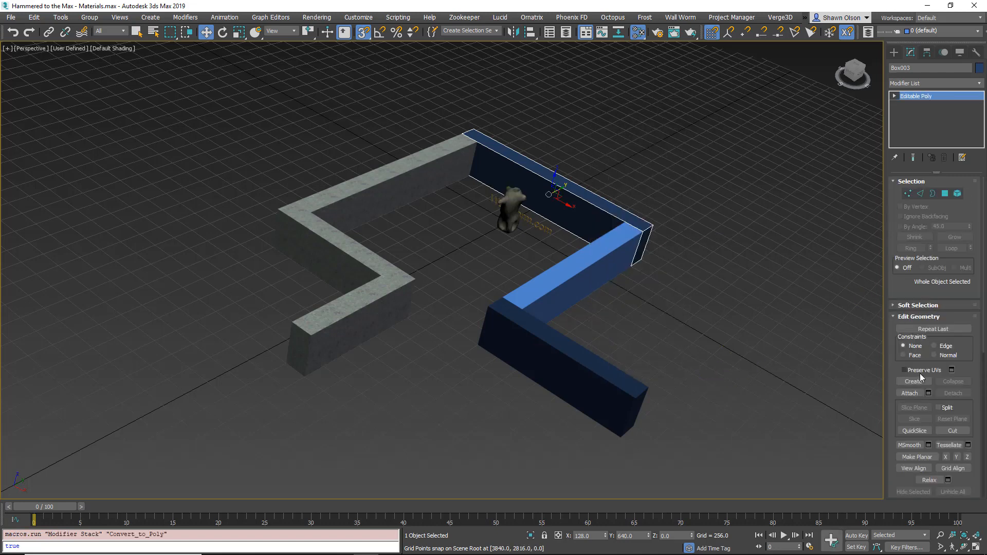
left_click(909, 393)
left_click(591, 285)
left_click(545, 376)
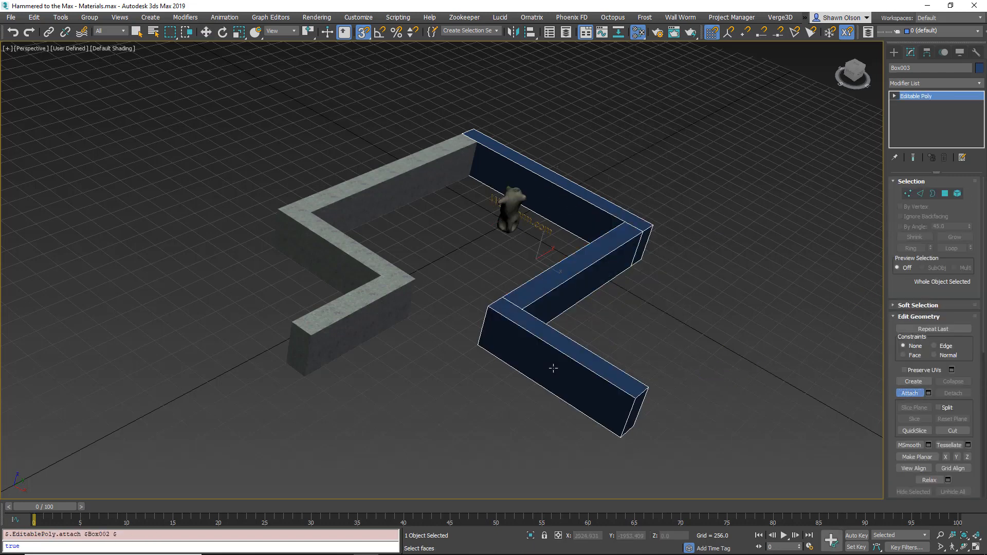
left_click(909, 393)
Step: Hide the unused node slots of the wall materials in the Slate Material Editor and lay out the child nodes
middle_click_drag(607, 298, 617, 290, "alt")
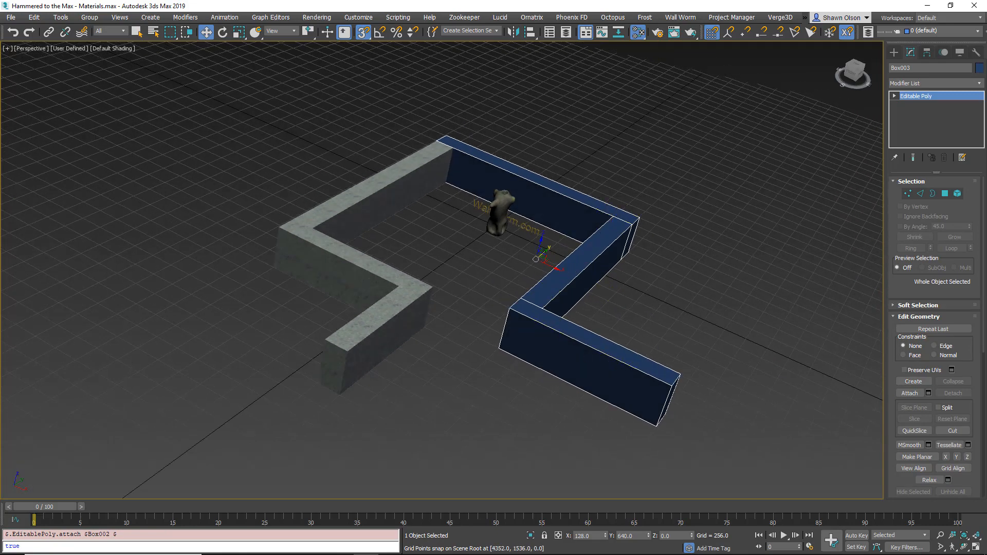
left_click_drag(986, 98, 52, 80)
middle_click_drag(241, 225, 170, 287)
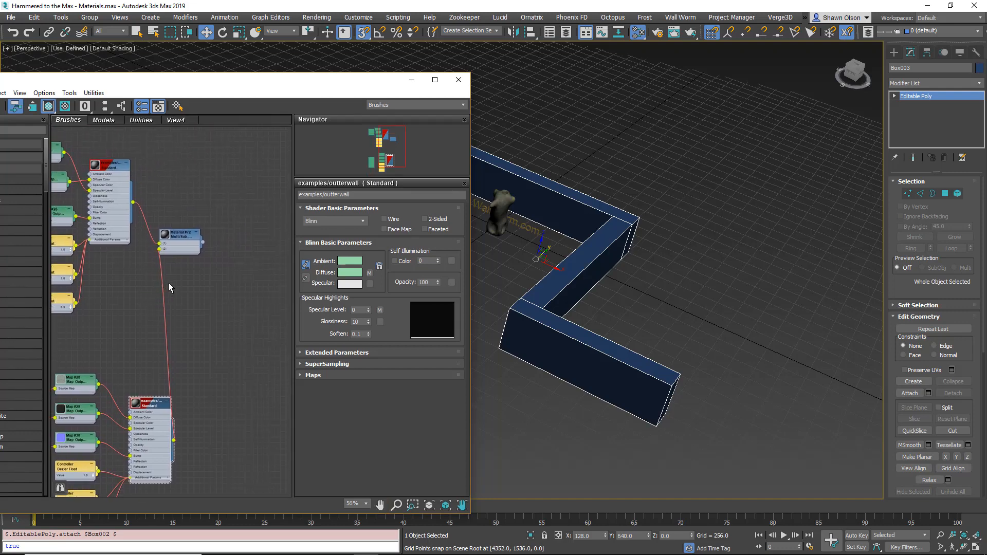
scroll(169, 287, "up", 2)
scroll(87, 290, "down", 6)
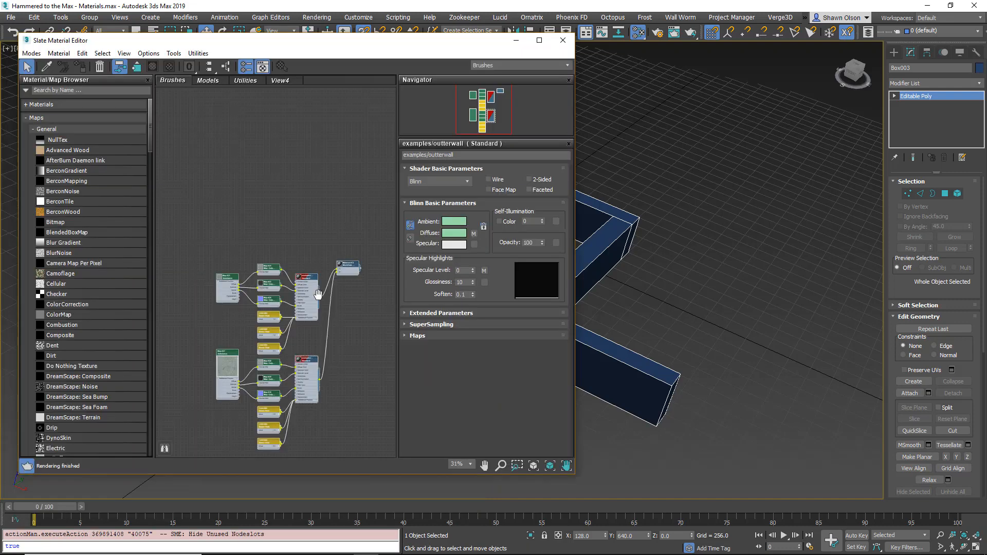
middle_click_drag(319, 294, 308, 254)
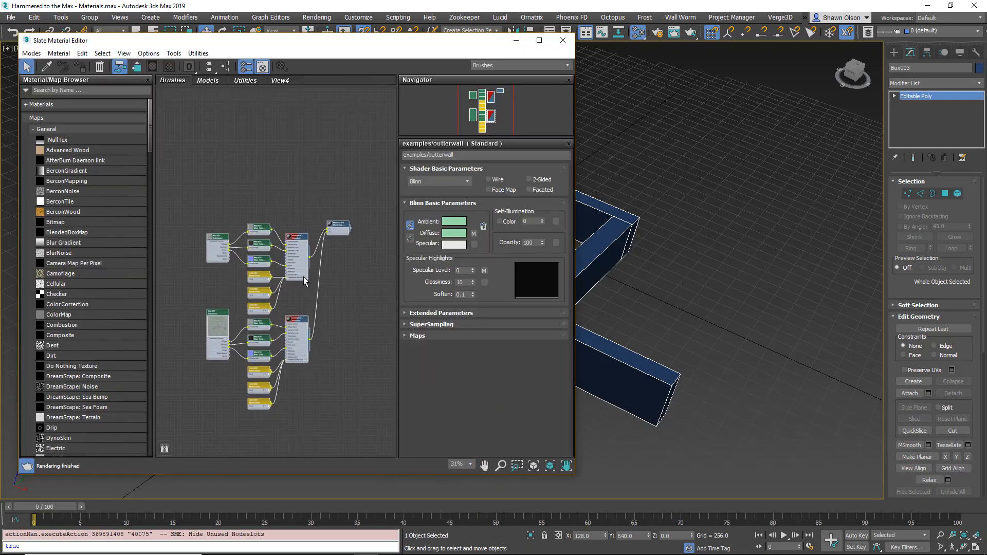
key("h")
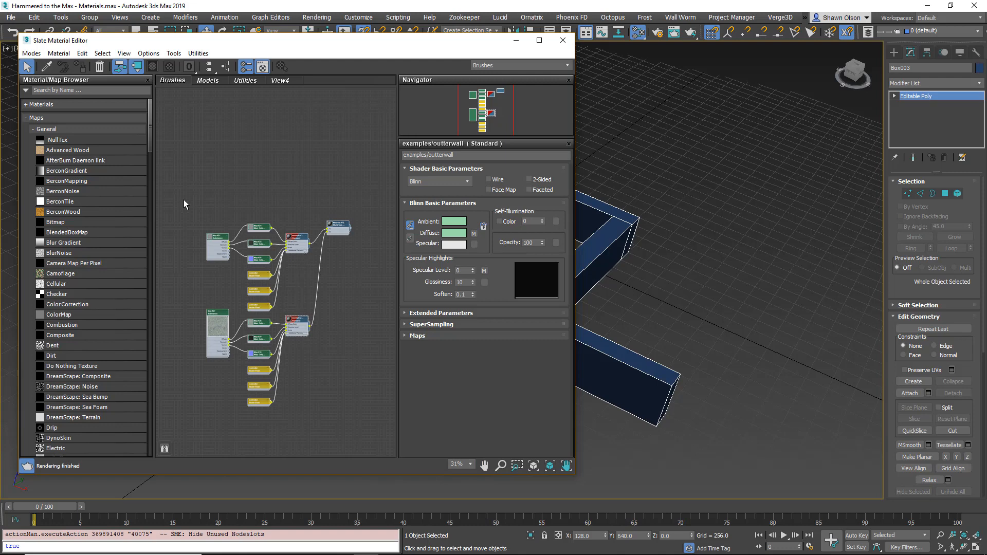
key("c")
scroll(352, 227, "up", 5)
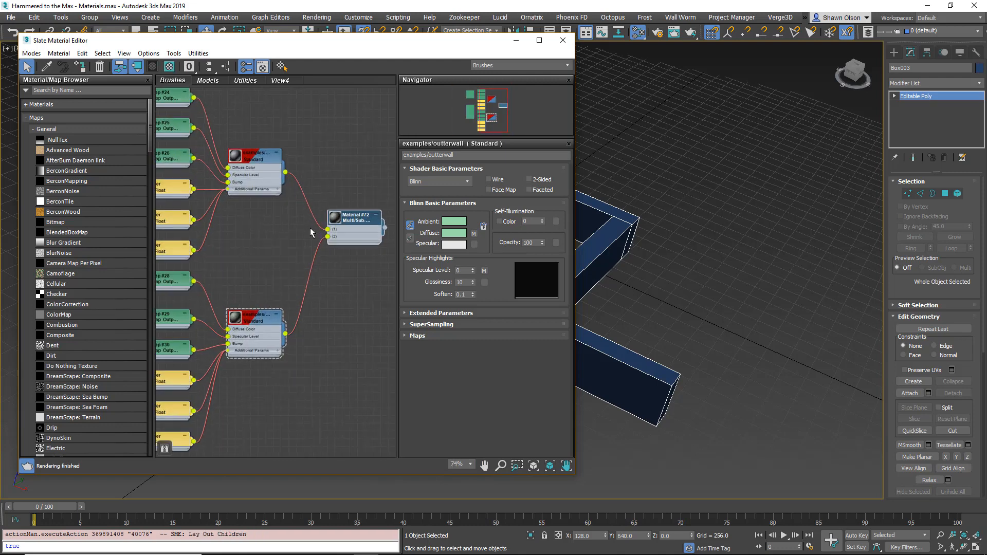
scroll(313, 265, "up", 1)
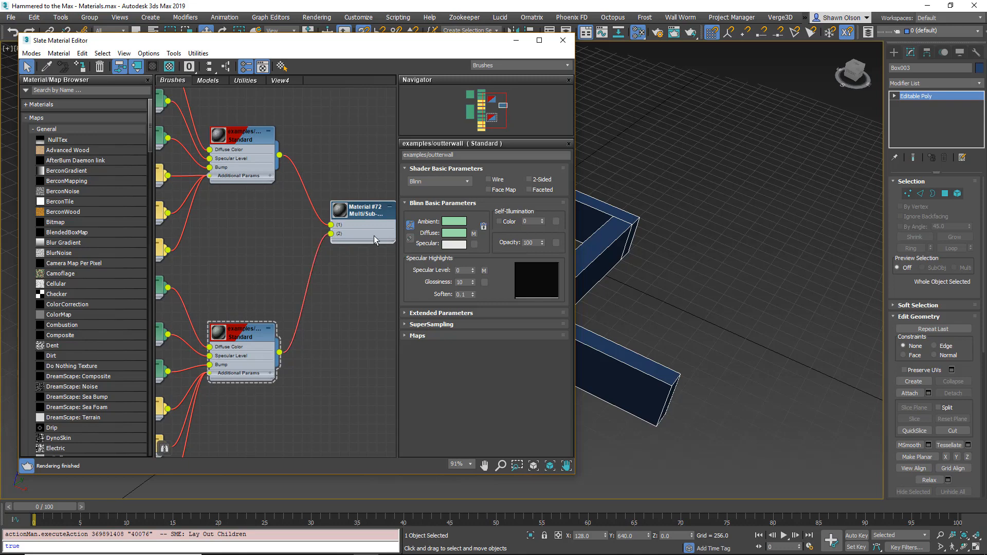
Step: Assign the Multi/Sub-Object wall material to the attached blue walls
middle_click_drag(364, 257, 305, 278)
left_click_drag(347, 57, 215, 59)
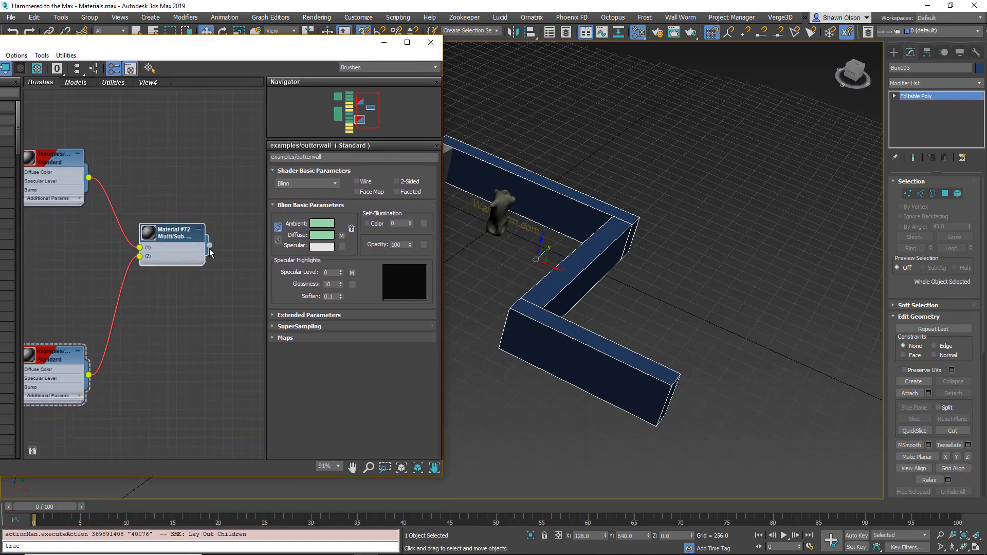
left_click_drag(210, 245, 574, 368)
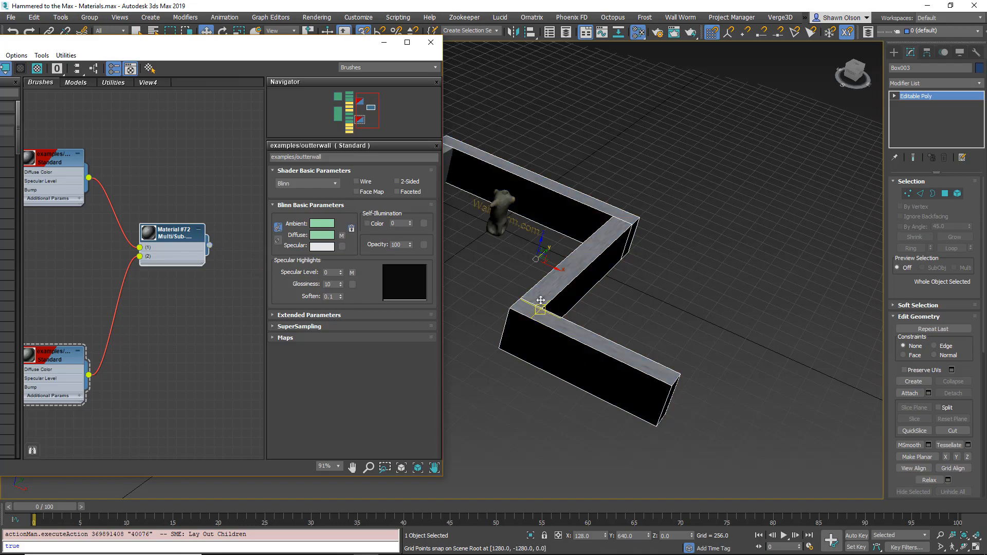
middle_click_drag(588, 291, 628, 320, "alt")
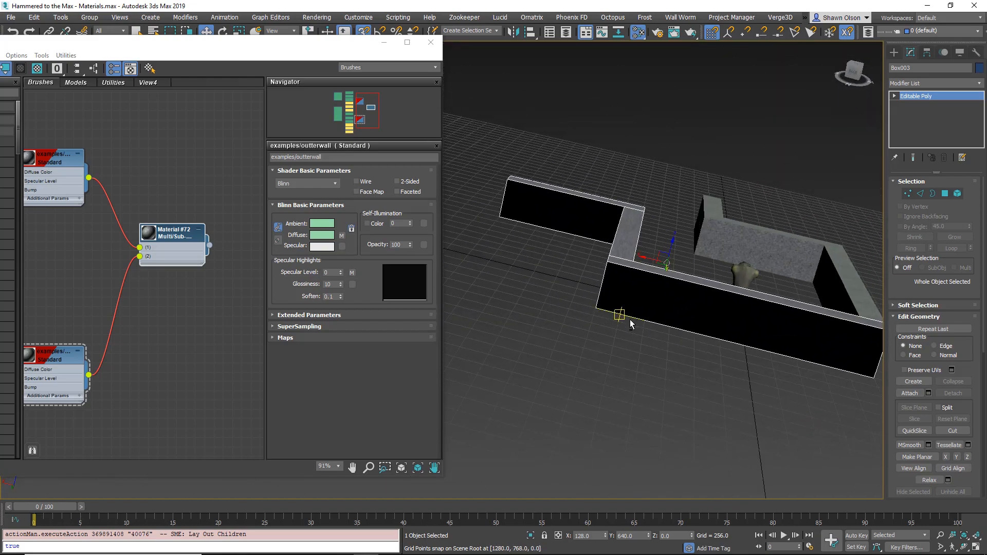
scroll(610, 293, "up", 4)
key("shift+z")
key("shift+z")
key("shift+z")
key("shift+z")
key("shift+z")
key("shift+z")
key("shift+z")
key("shift+z")
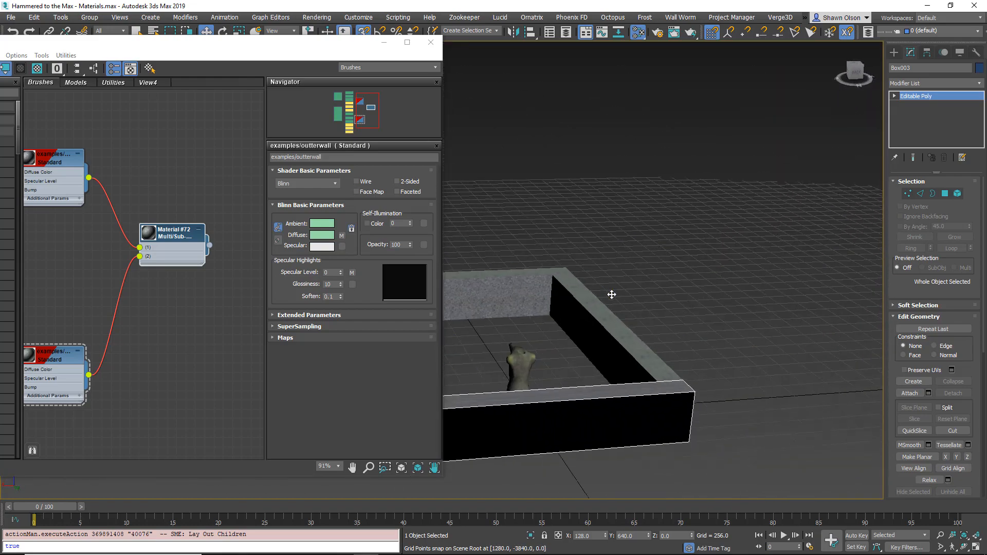
key("shift+z")
key("shift+z")
key("shift+z")
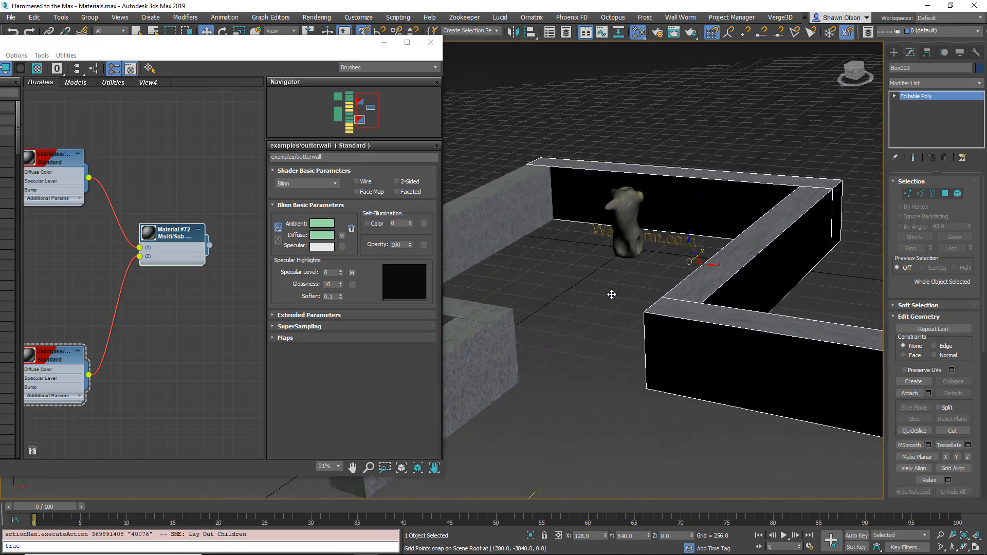
Step: Select all three elements of the attached walls, set their material ID to 2, and clear the selection
left_click_drag(302, 44, 0, 45)
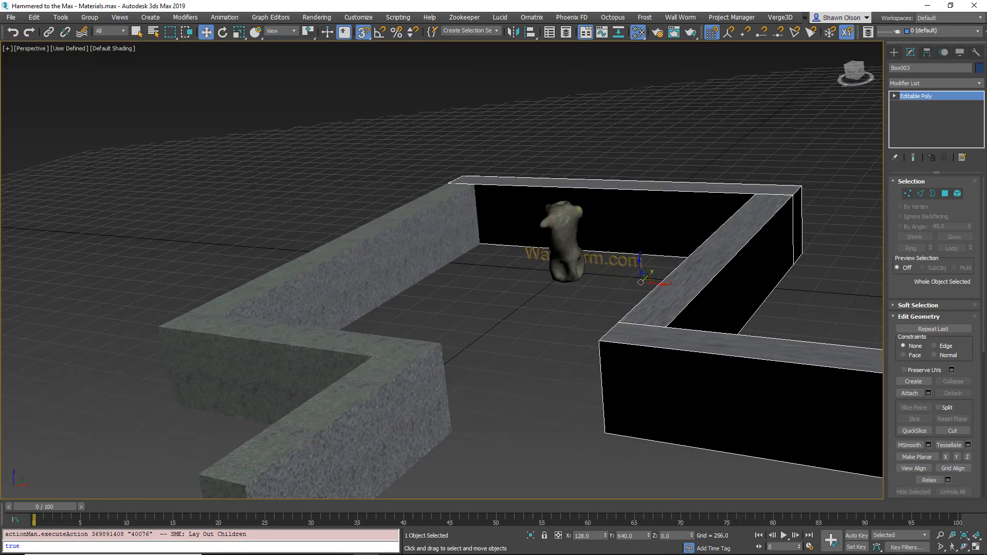
middle_click_drag(754, 286, 560, 279)
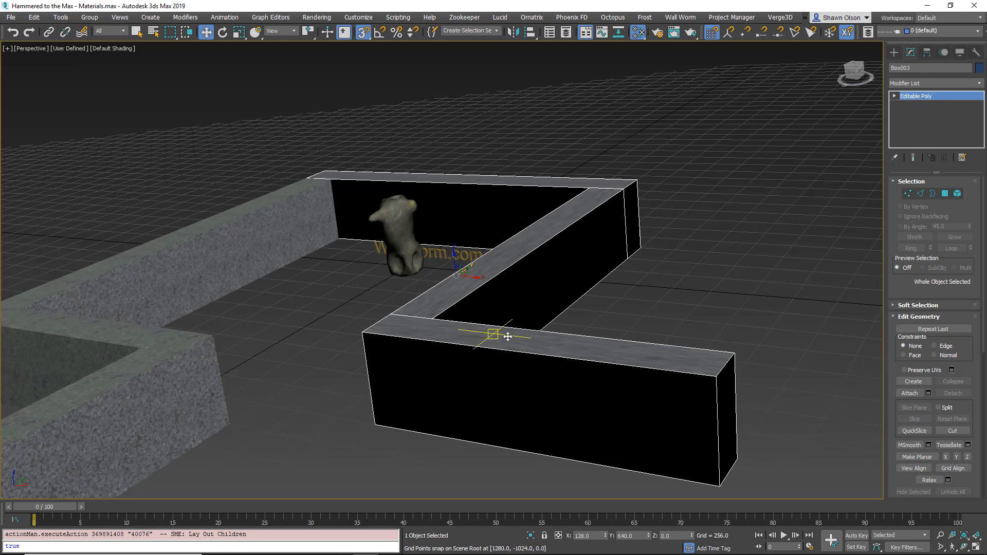
left_click(957, 194)
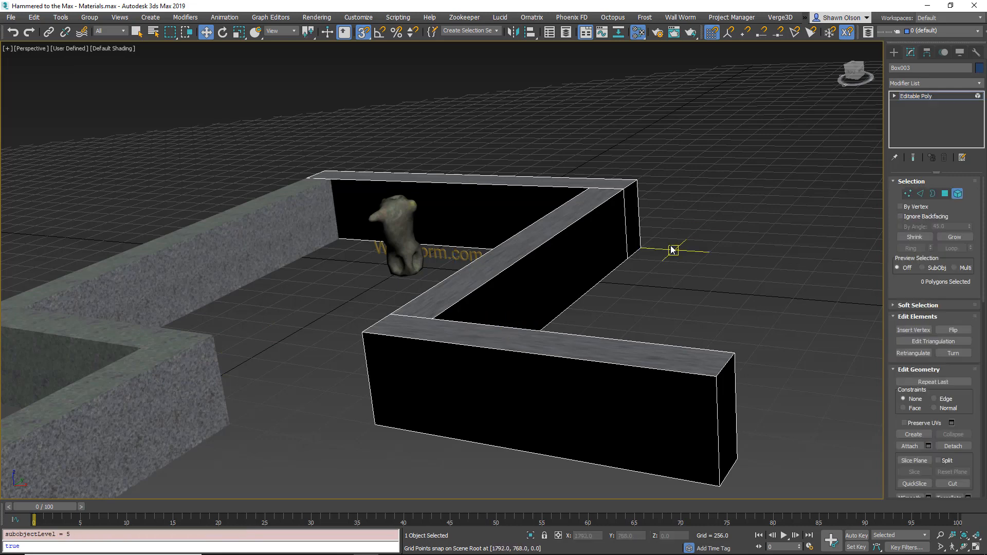
left_click(559, 273)
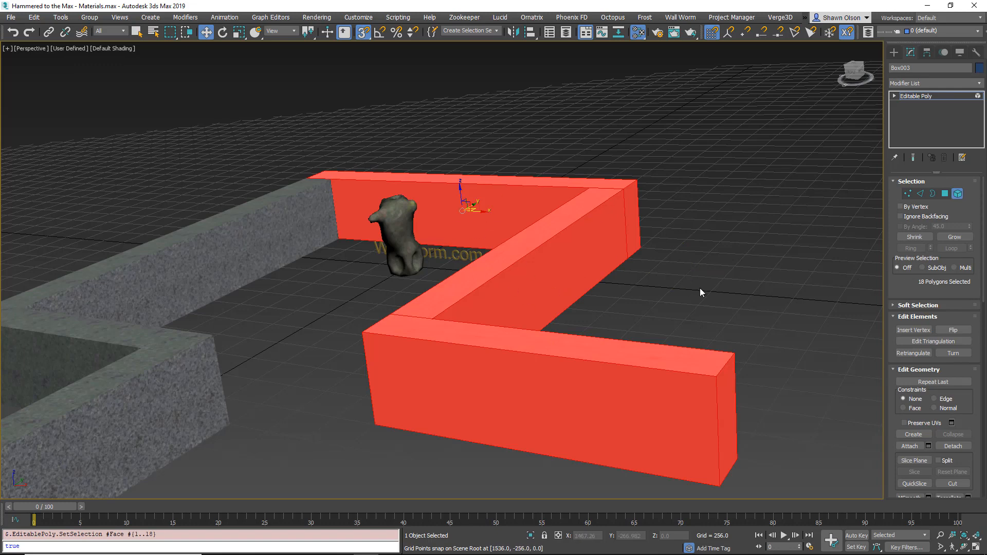
scroll(985, 286, "down", 4)
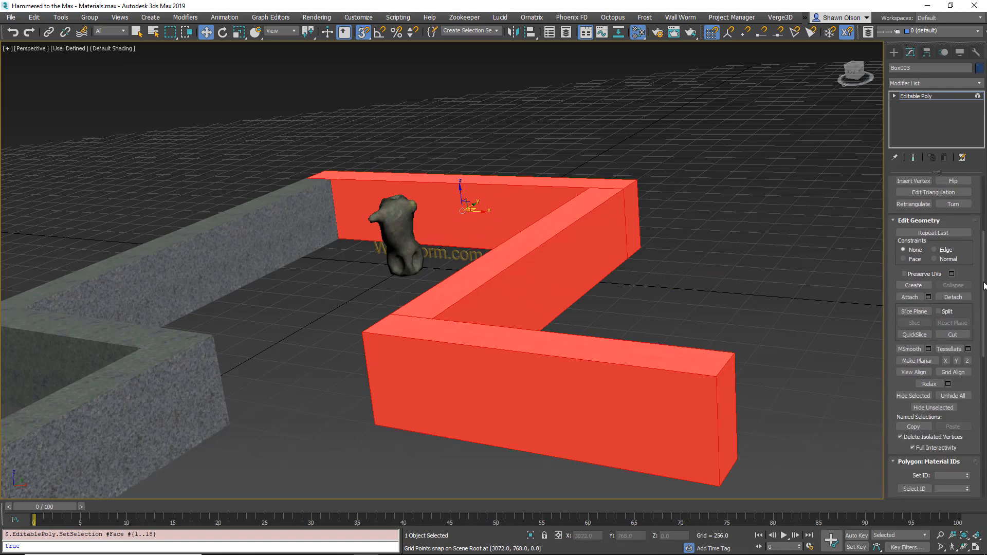
scroll(985, 286, "down", 5)
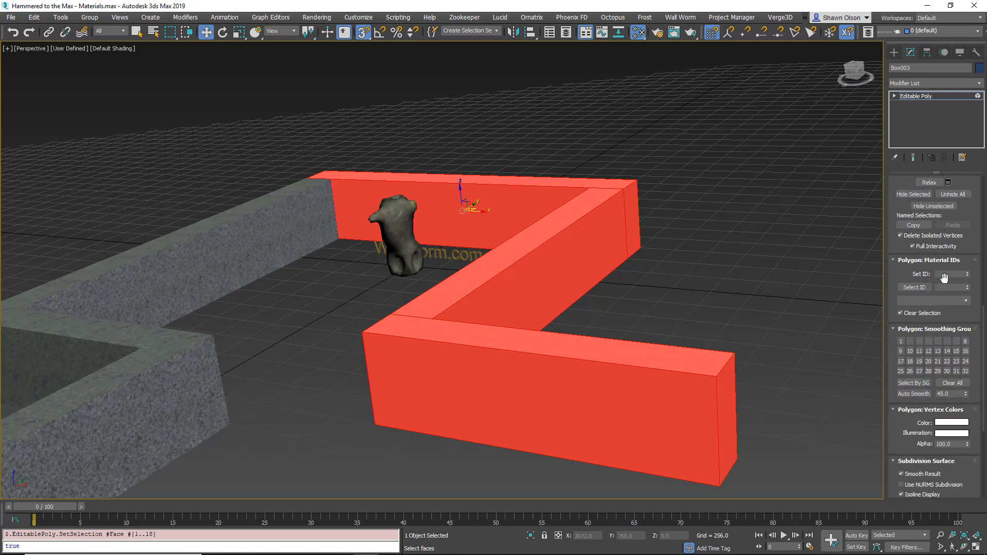
left_click(950, 274)
type("2")
key("Return")
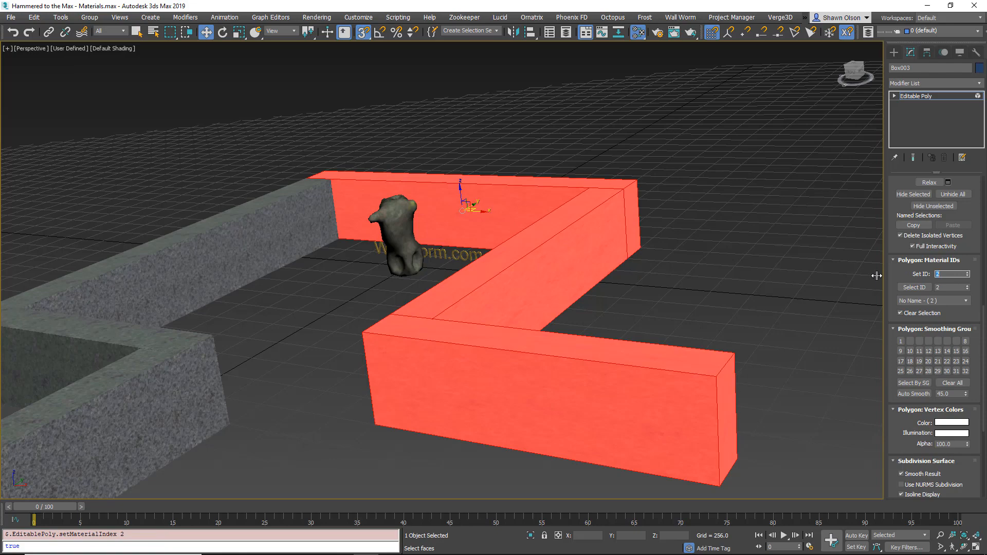
left_click(695, 288)
Step: Set the material ID of the four inward-facing polygons of the attached walls to 1, clear the selection and leave polygon editing
middle_click_drag(522, 338, 560, 337, "alt")
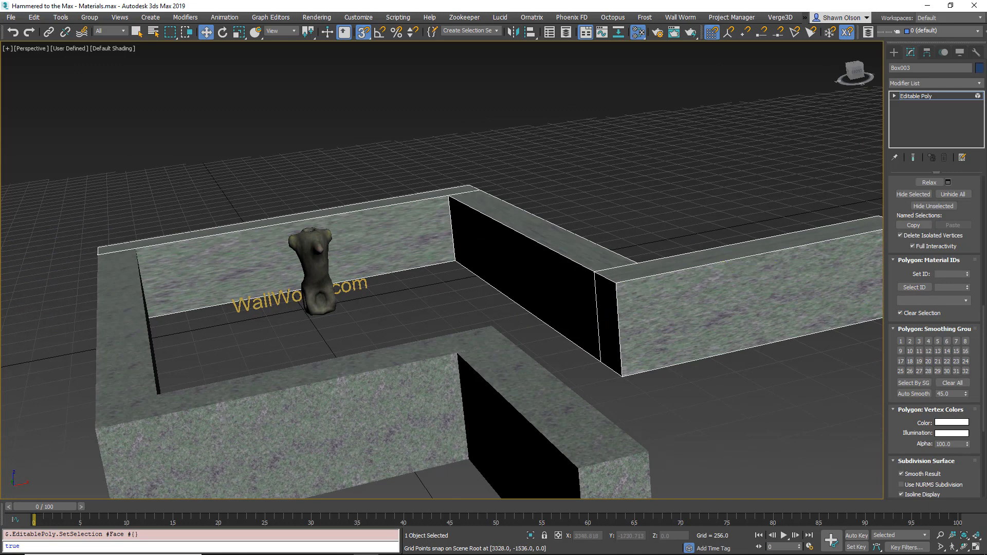
left_click_drag(985, 374, 986, 245)
left_click(946, 194)
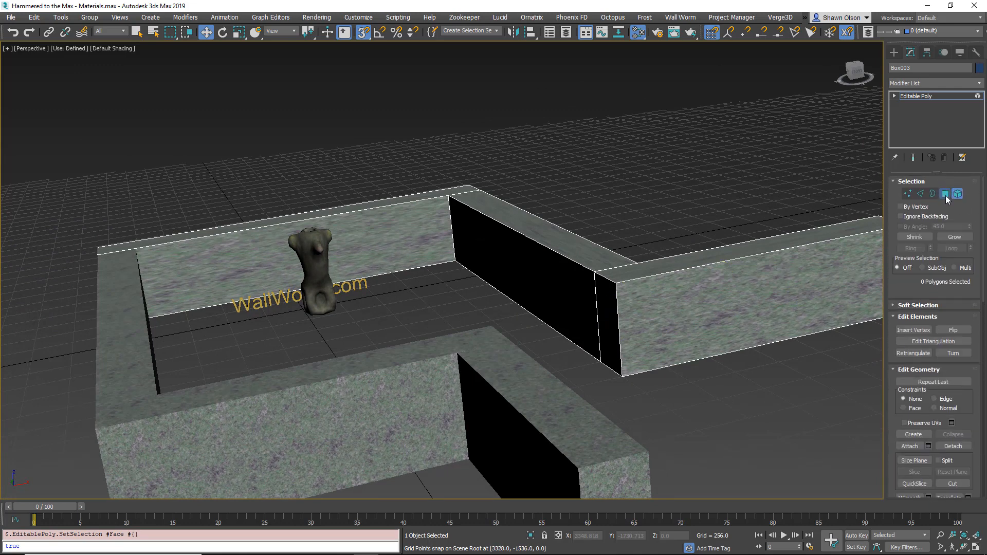
key("q")
left_click(381, 230)
left_click(511, 247, "ctrl")
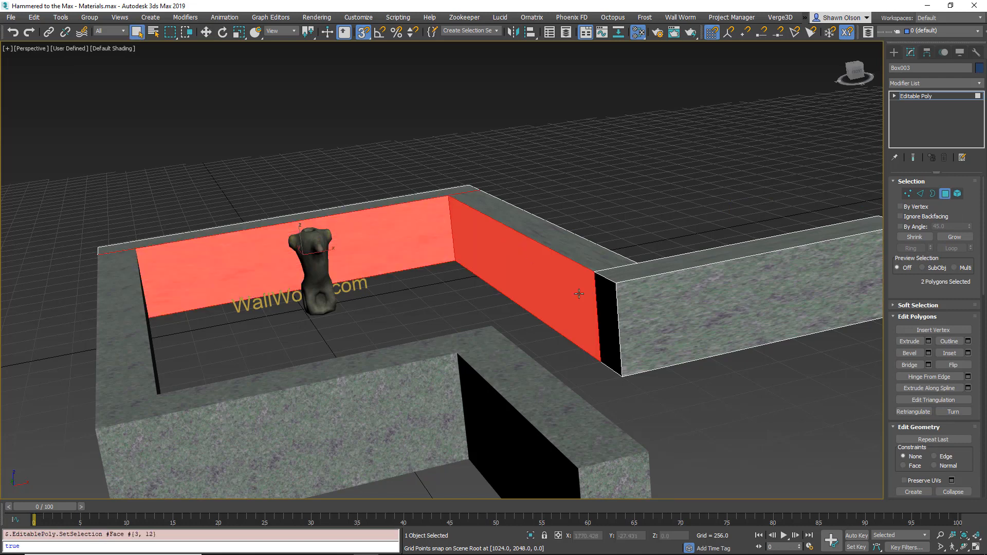
left_click(606, 317, "ctrl")
left_click(685, 319, "ctrl")
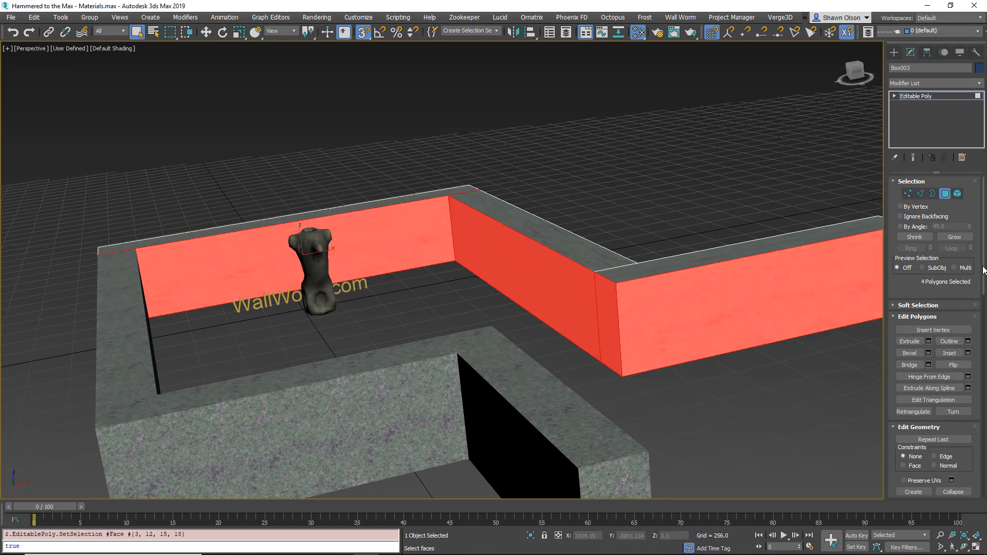
left_click_drag(985, 269, 985, 394)
left_click_drag(954, 319, 883, 320)
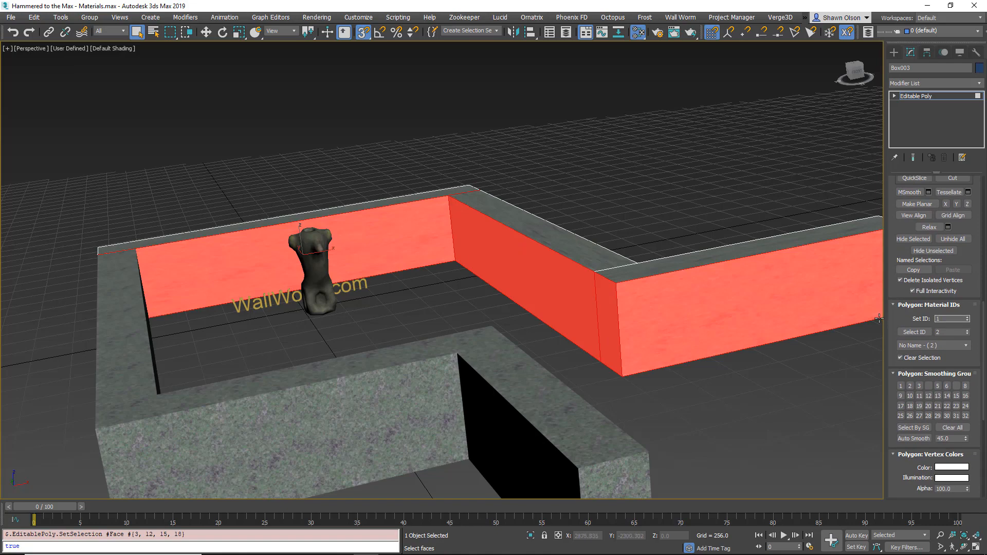
type("1")
key("Return")
left_click(653, 232)
middle_click_drag(480, 315, 788, 320, "alt")
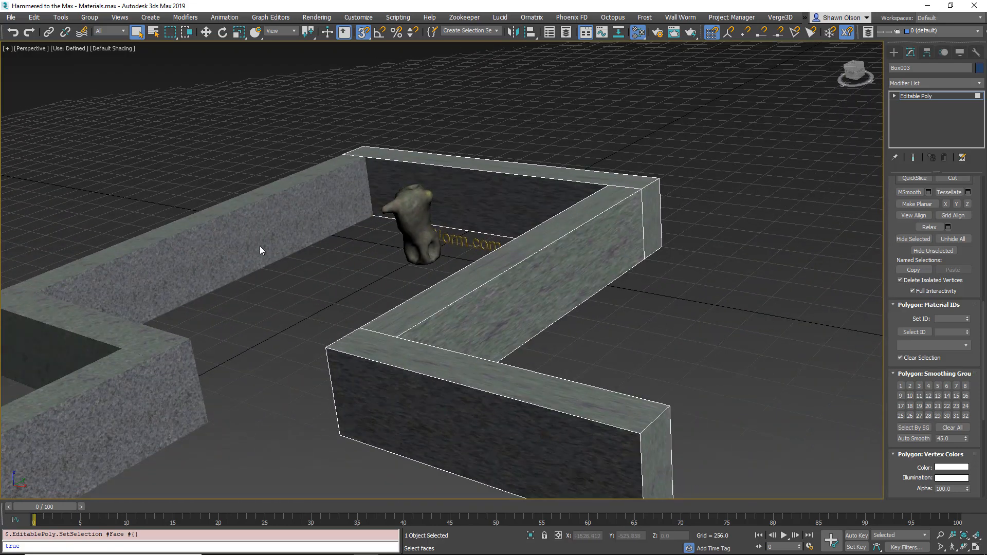
left_click(895, 95)
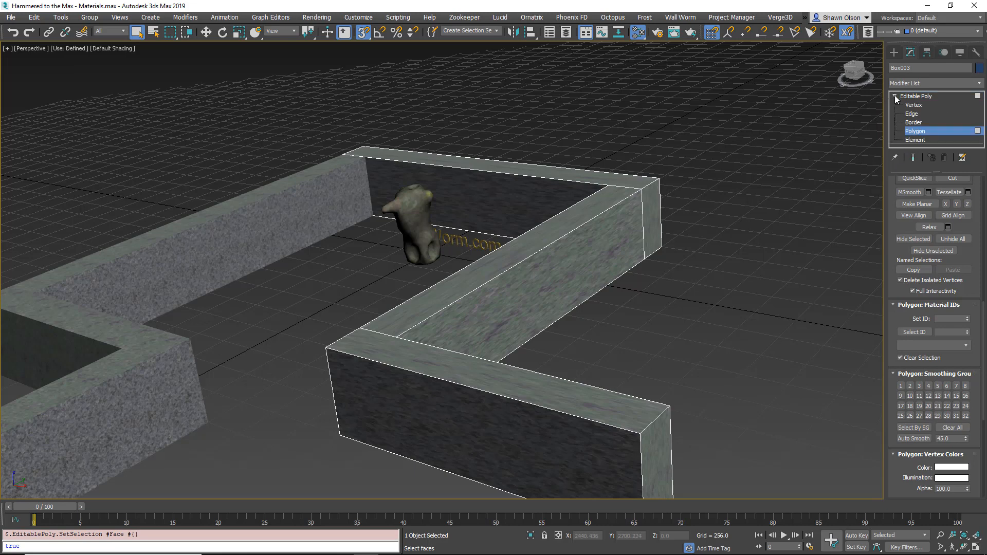
left_click(927, 133)
Step: Copy the UVW Map modifier from the already mapped granite wall, paste it as an instance onto the attached walls, and deselect them
left_click(267, 221)
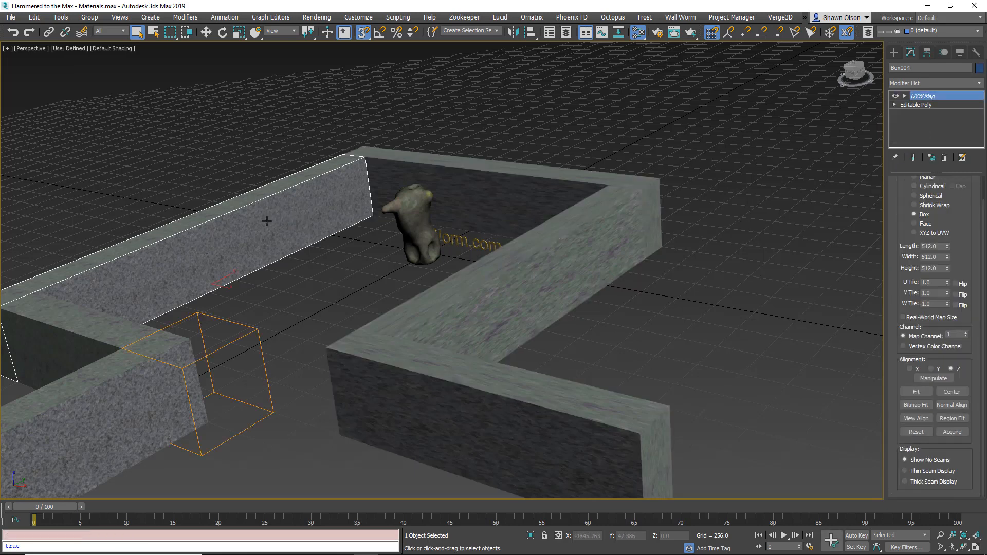
middle_click_drag(141, 257, 349, 243, "alt")
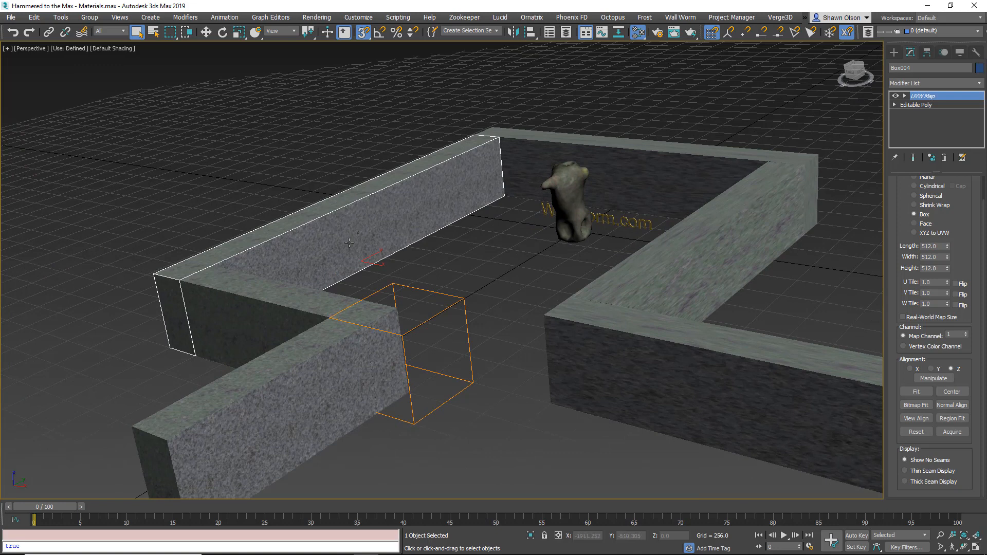
right_click(930, 95)
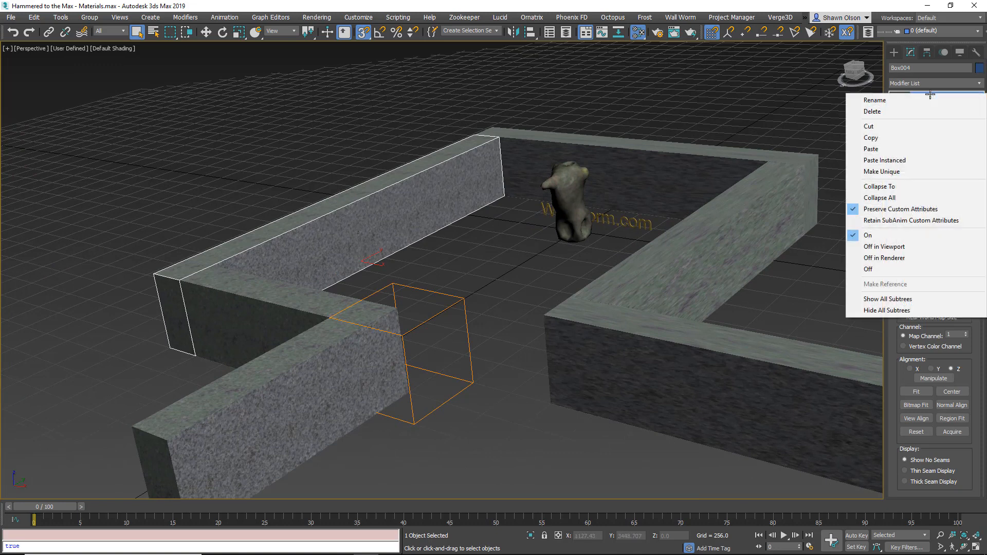
left_click(875, 138)
left_click(767, 172)
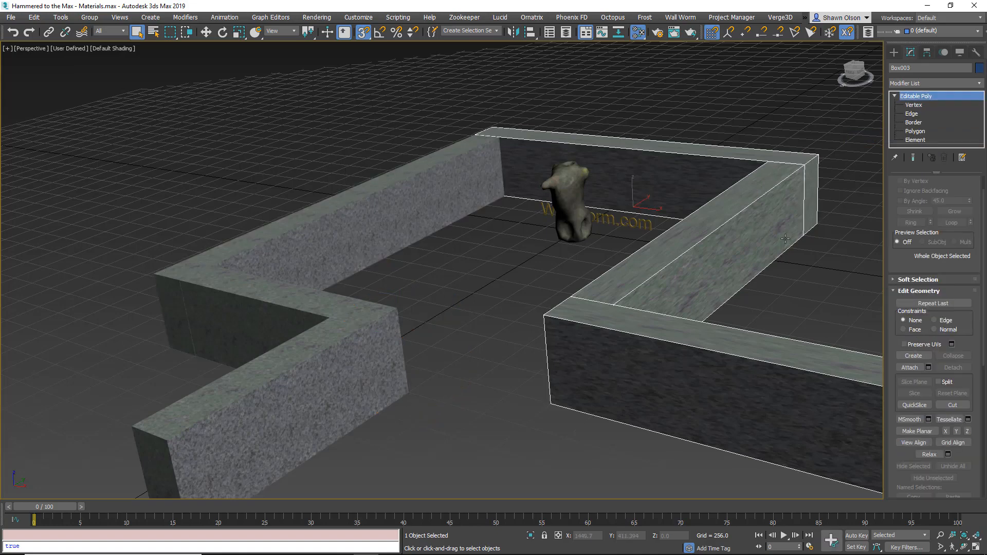
key("z")
middle_click_drag(657, 231, 710, 236, "alt")
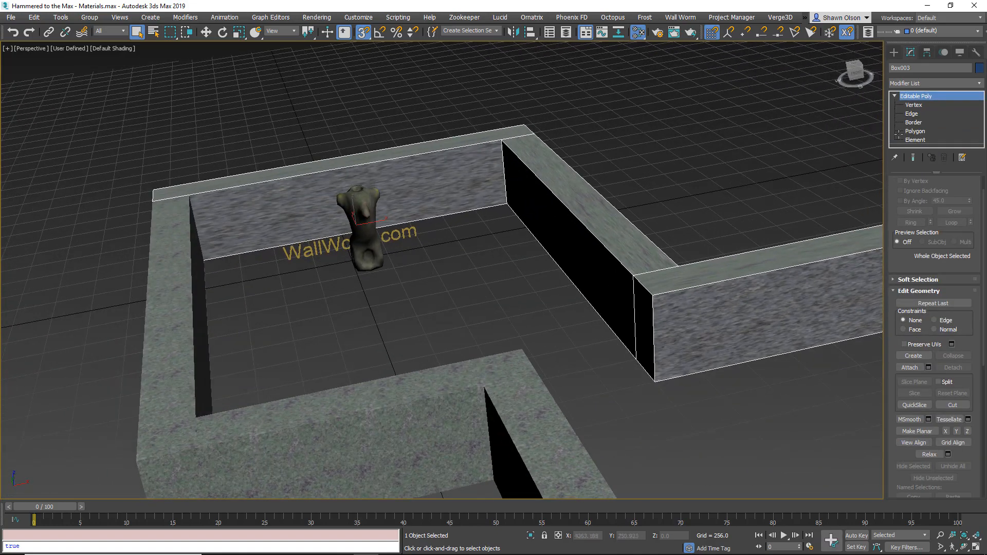
left_click(895, 95)
right_click(921, 97)
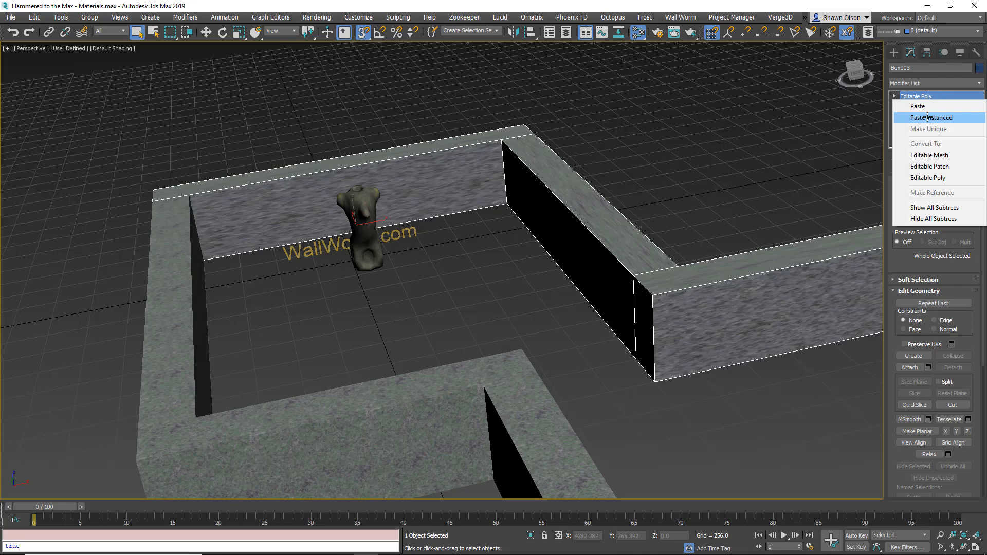
left_click(928, 118)
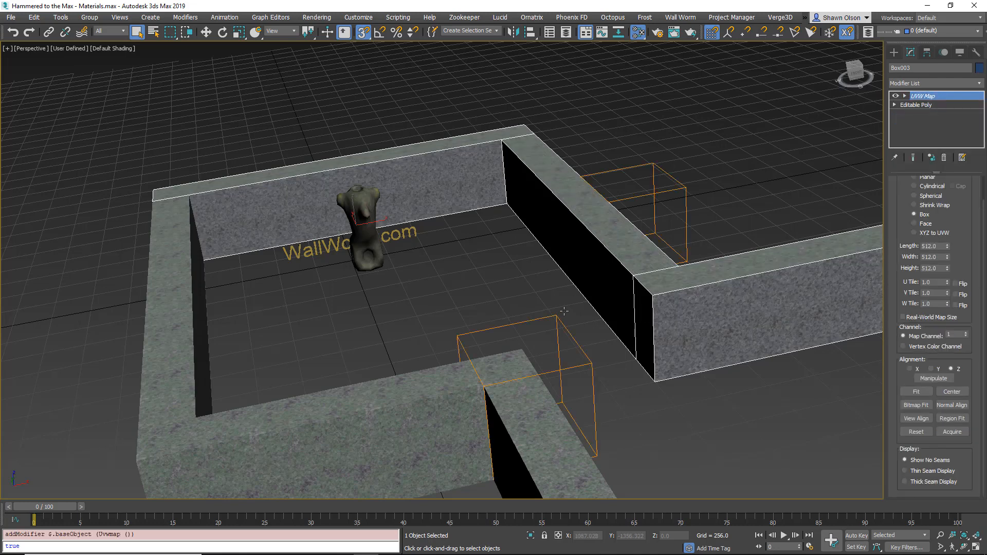
left_click(553, 360)
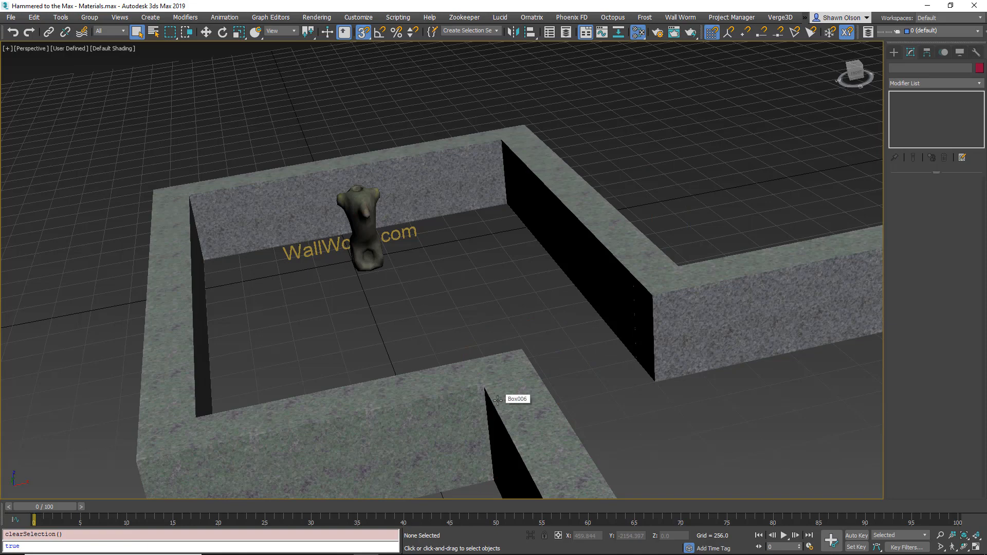
Step: Move the attached walls' UVW Map gizmo into the area enclosed by the walls and inspect the texture at the inner corner
middle_click_drag(309, 252, 302, 82, "alt")
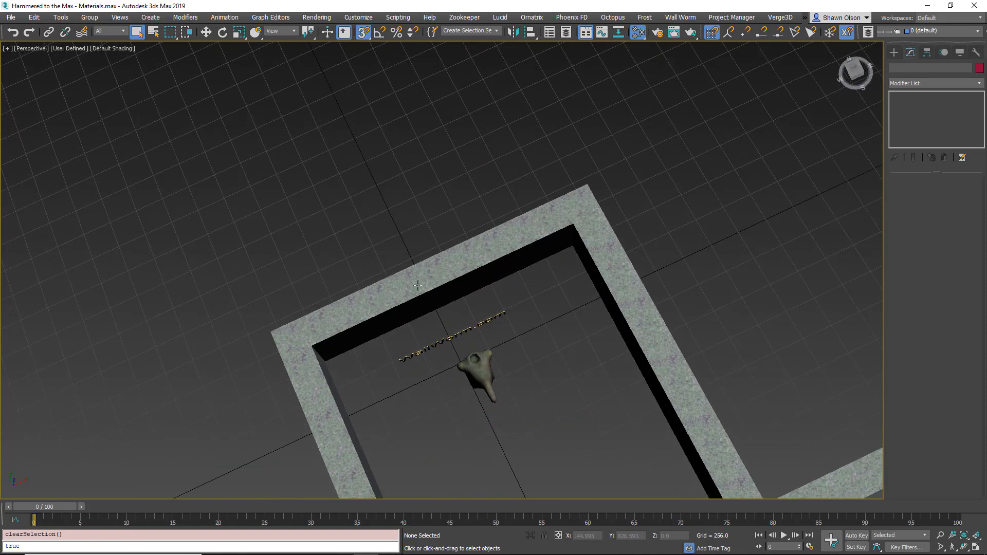
left_click(384, 300)
middle_click_drag(336, 341, 430, 260)
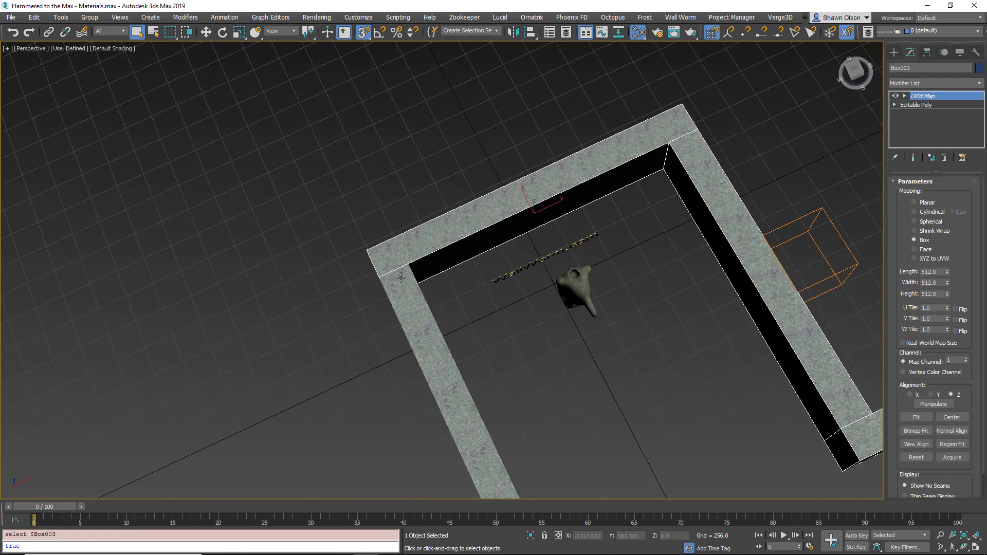
scroll(403, 284, "up", 5)
scroll(800, 201, "down", 5)
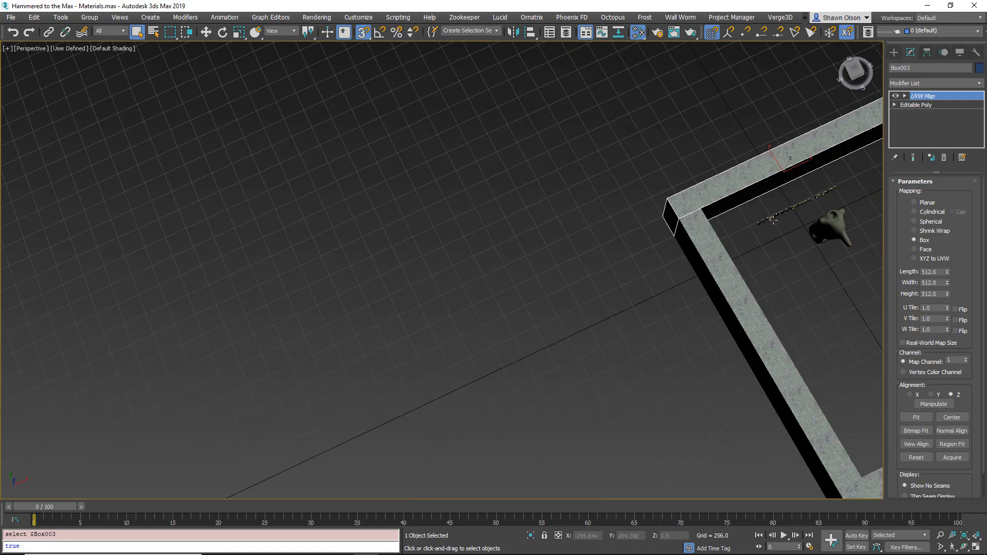
middle_click_drag(800, 199, 626, 168)
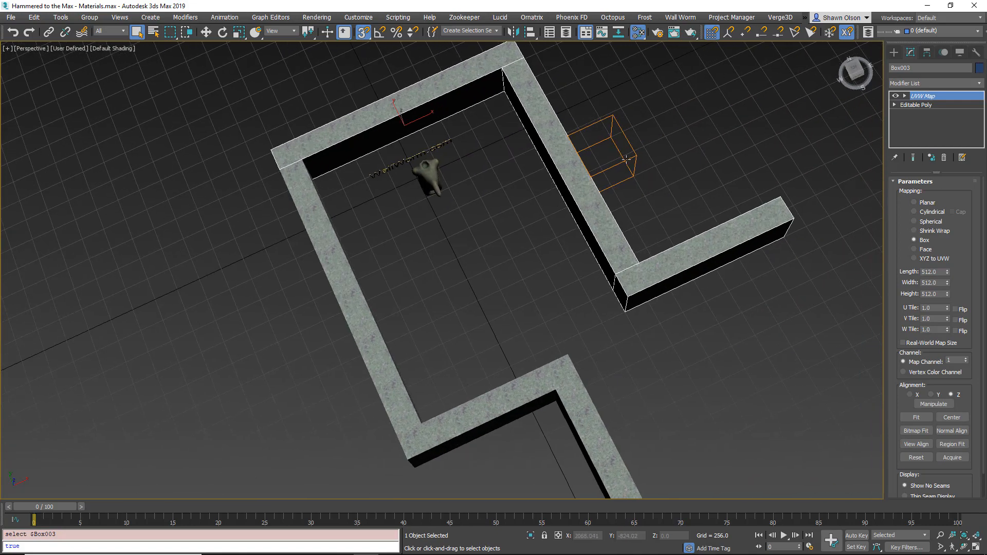
left_click(905, 96)
left_click(923, 105)
left_click_drag(610, 163, 468, 278)
middle_click_drag(513, 259, 564, 203, "alt")
scroll(351, 223, "up", 5)
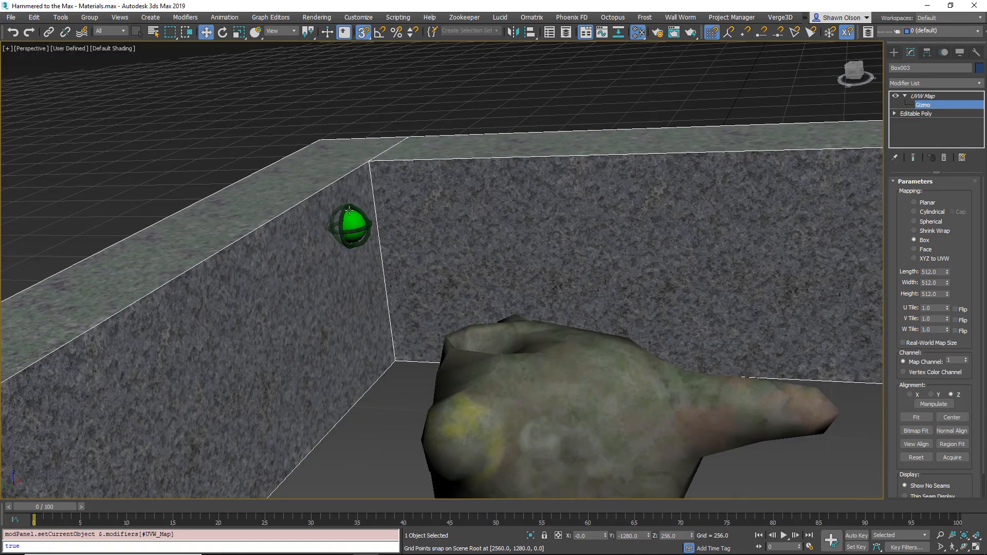
scroll(355, 216, "down", 3)
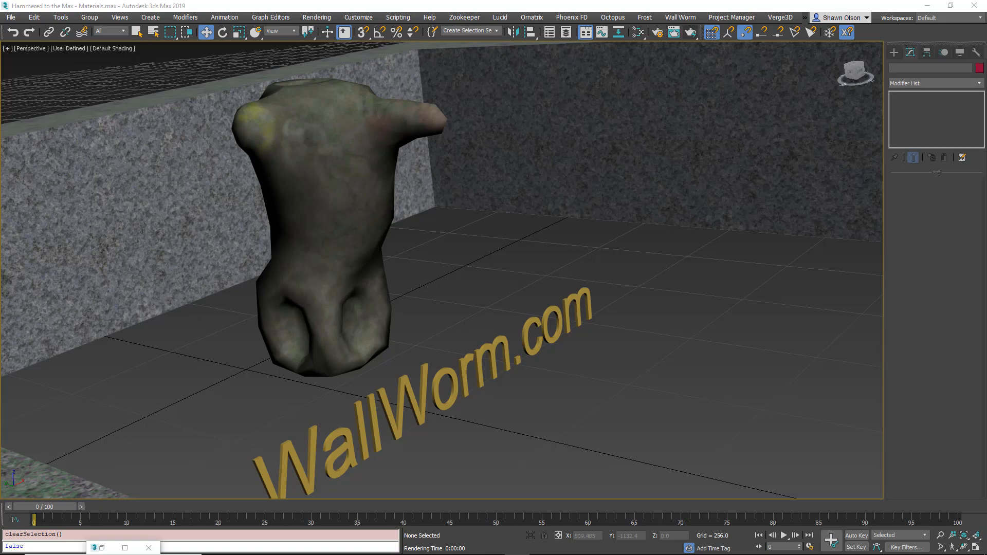
Step: Open the Material Editor
key("m")
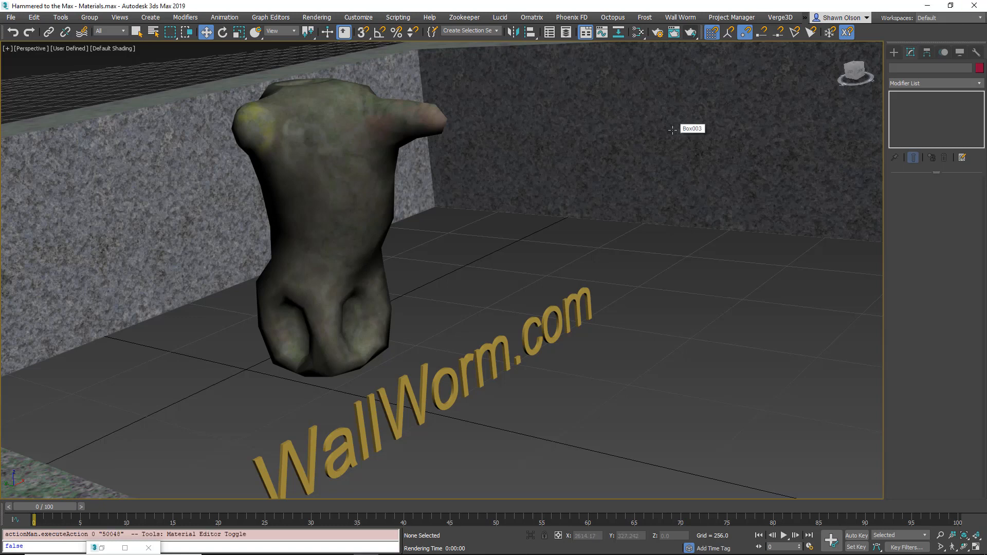